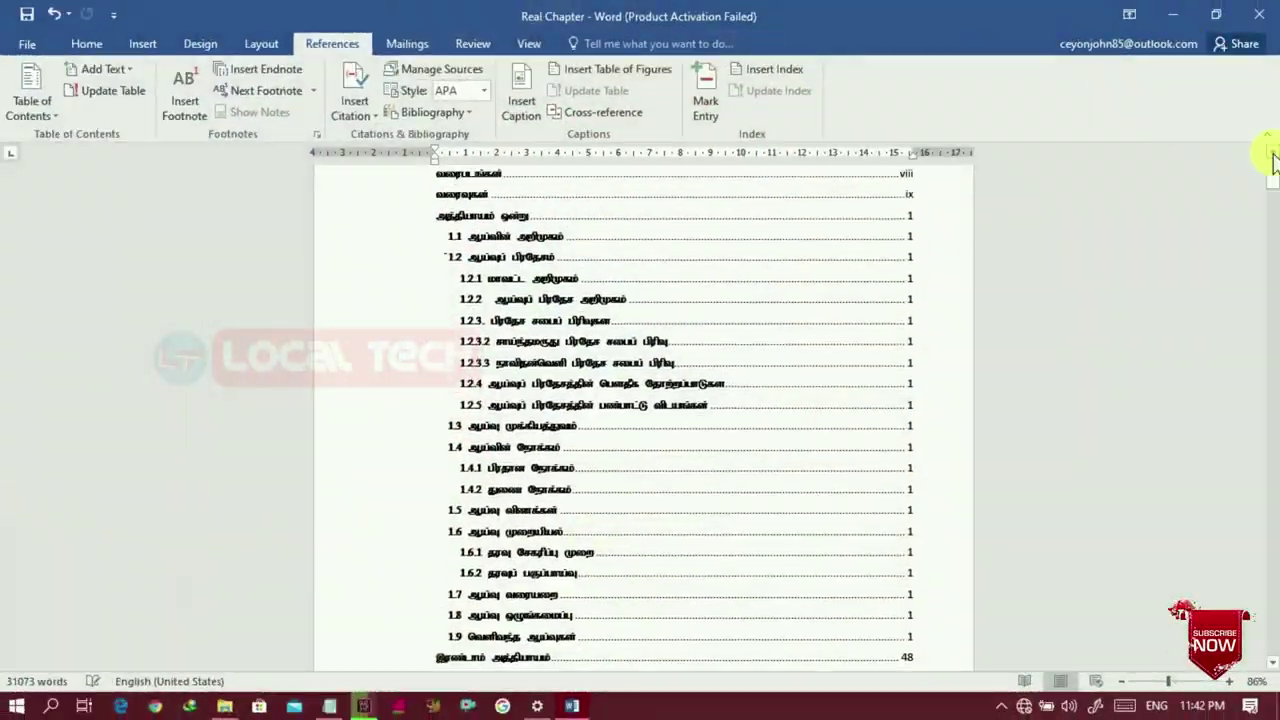
Step: Scroll from the Table of Contents down to the empty Tables, Figures and Maps heading pages
{"action": "scroll", "coordinate": [675, 398], "scroll_direction": "up", "scroll_amount": 5}
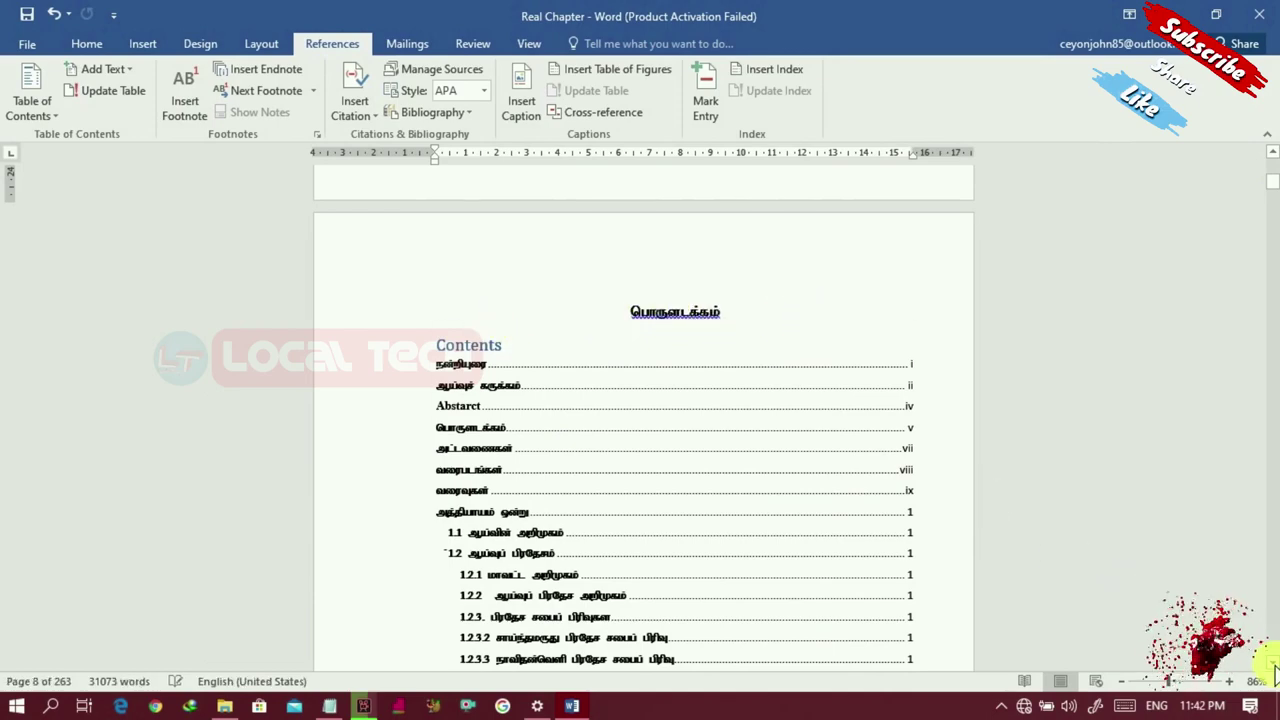
{"action": "scroll", "coordinate": [1274, 670], "scroll_direction": "down", "scroll_amount": 5}
{"action": "scroll", "coordinate": [1274, 670], "scroll_direction": "down", "scroll_amount": 8}
{"action": "scroll", "coordinate": [1274, 670], "scroll_direction": "down", "scroll_amount": 7}
{"action": "scroll", "coordinate": [1274, 670], "scroll_direction": "down", "scroll_amount": 6}
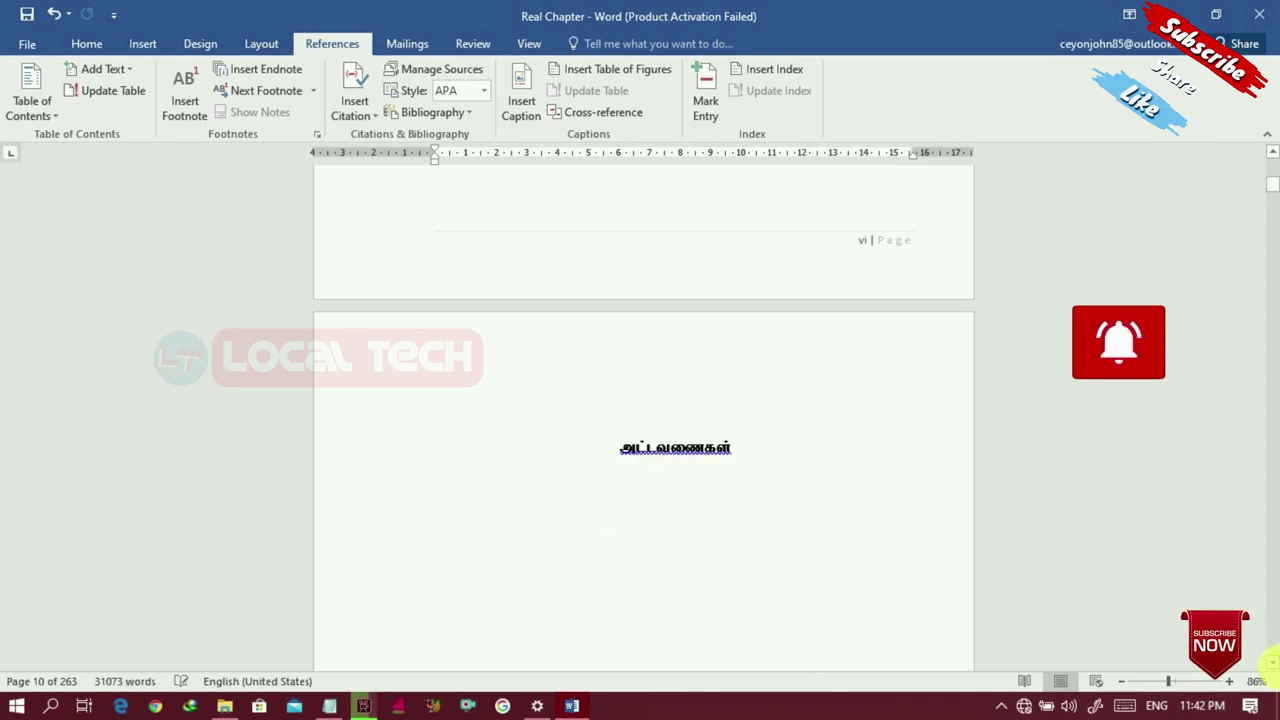
{"action": "scroll", "coordinate": [1272, 665], "scroll_direction": "down", "scroll_amount": 6}
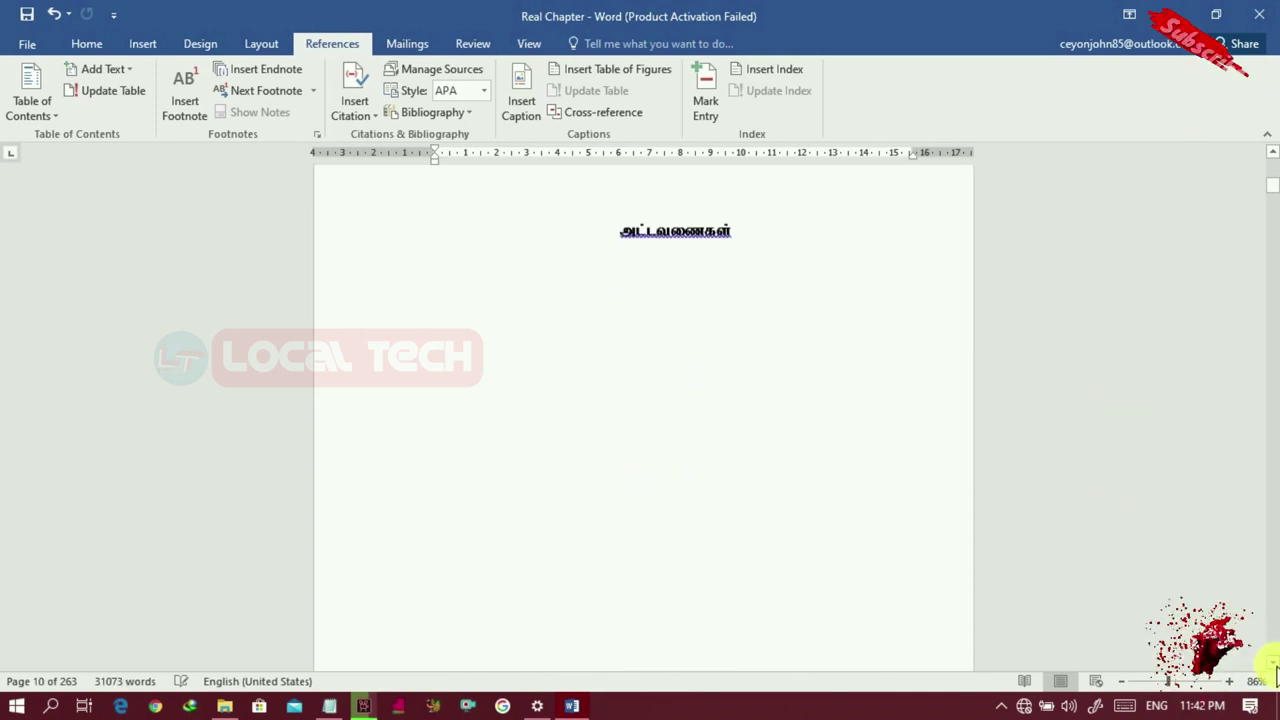
{"action": "scroll", "coordinate": [1274, 675], "scroll_direction": "down", "scroll_amount": 5}
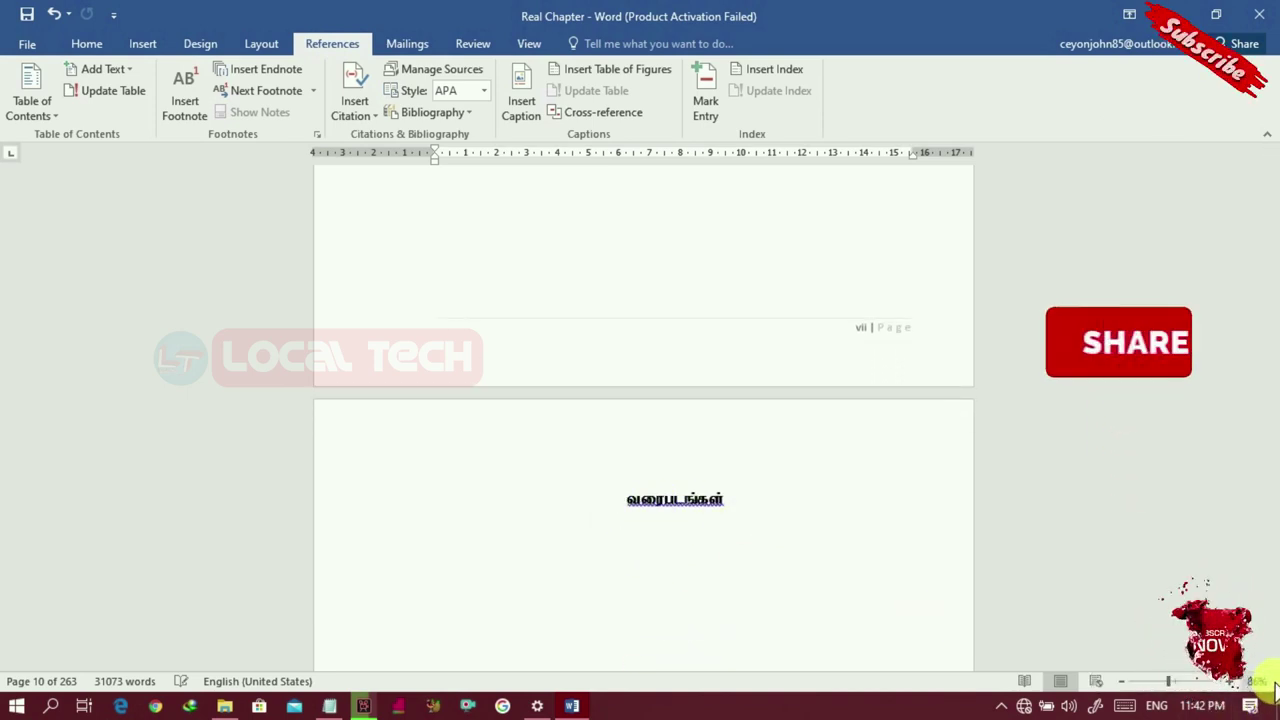
{"action": "scroll", "coordinate": [1275, 678], "scroll_direction": "down", "scroll_amount": 4}
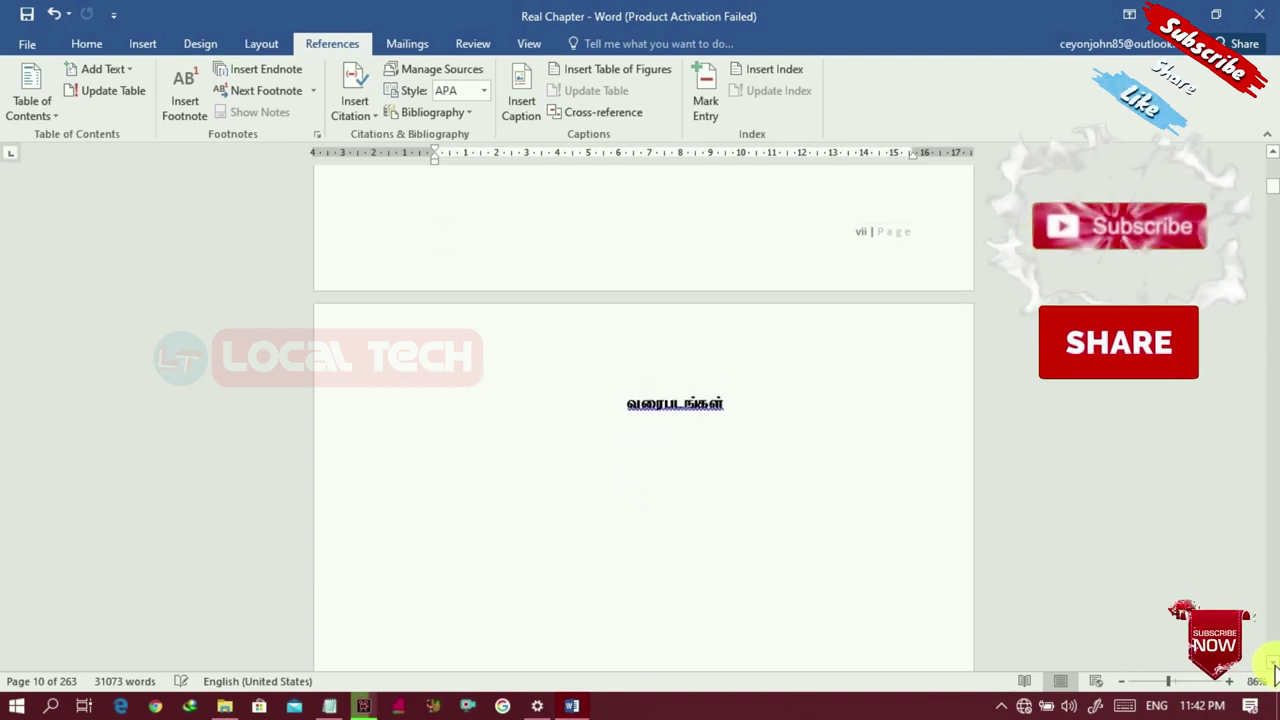
{"action": "scroll", "coordinate": [1275, 675], "scroll_direction": "down", "scroll_amount": 10}
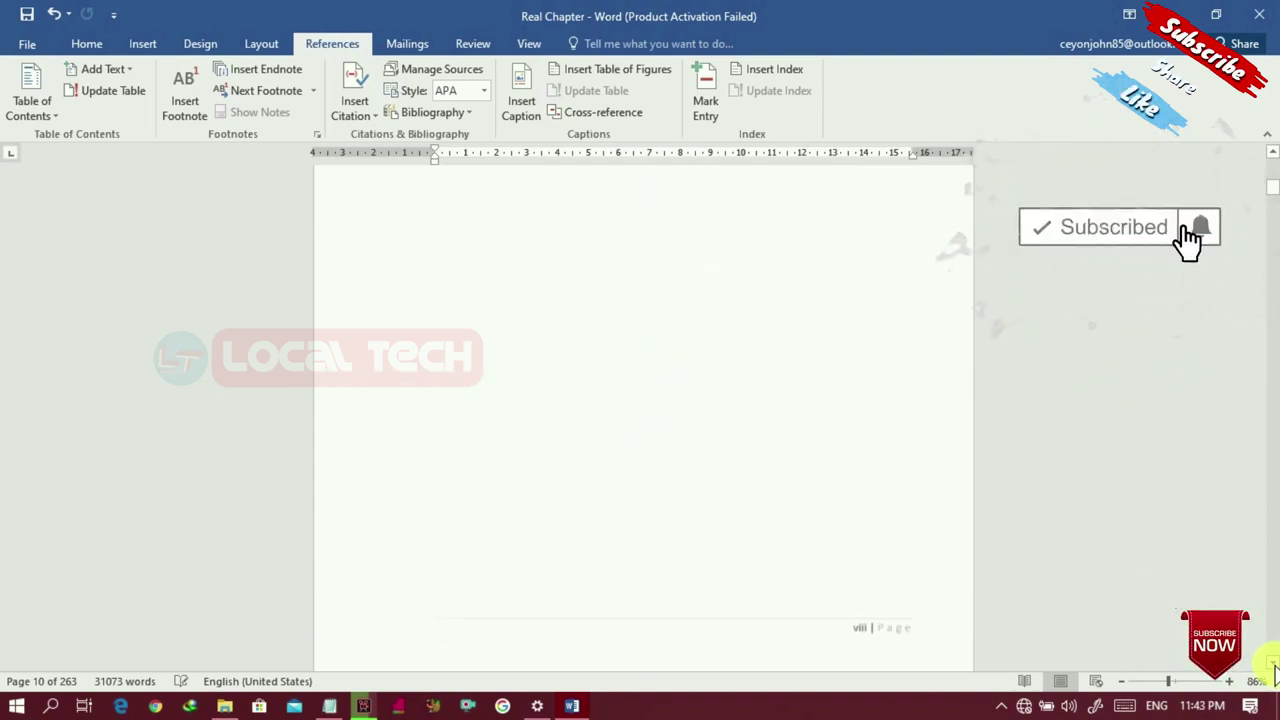
{"action": "scroll", "coordinate": [1275, 672], "scroll_direction": "down", "scroll_amount": 3}
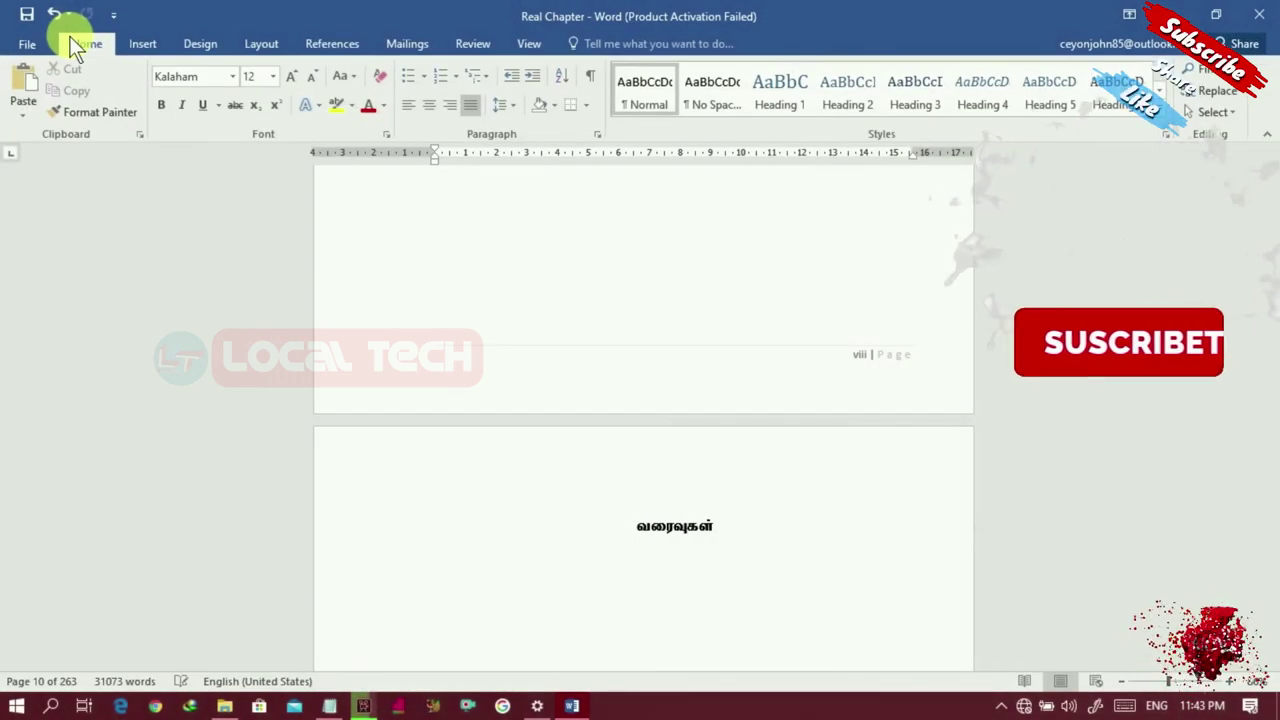
Step: Open the Caption dialog on the References tab and cancel it without adding a caption
{"action": "left_click", "coordinate": [311, 43]}
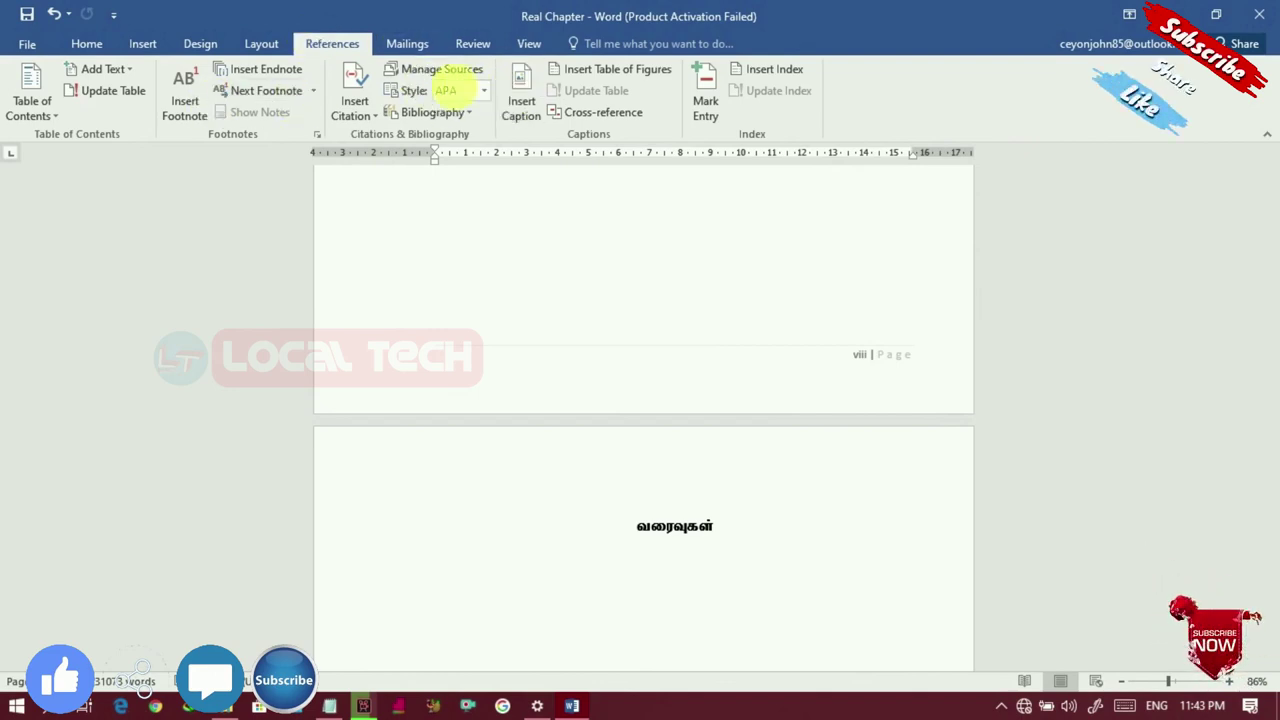
{"action": "left_click", "coordinate": [521, 100]}
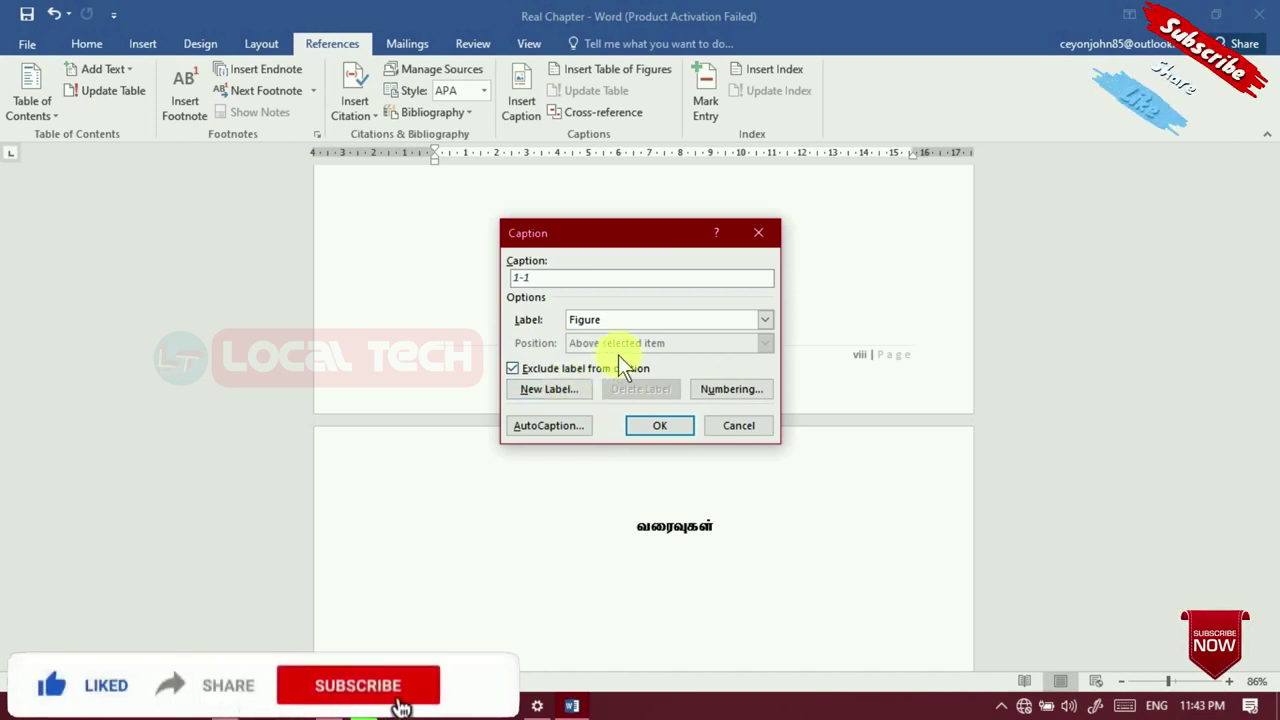
{"action": "left_click", "coordinate": [748, 428]}
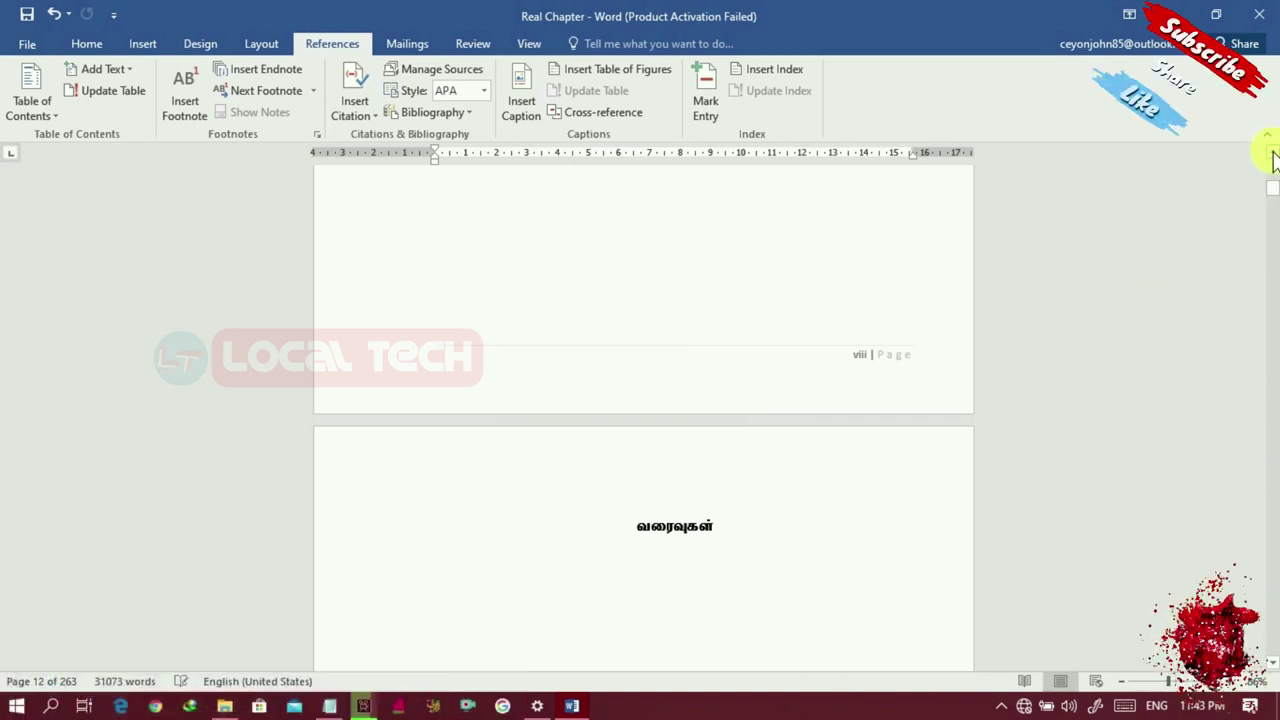
Step: Remove the blank line above the list-of-tables heading
{"action": "scroll", "coordinate": [1274, 160], "scroll_direction": "up", "scroll_amount": 5}
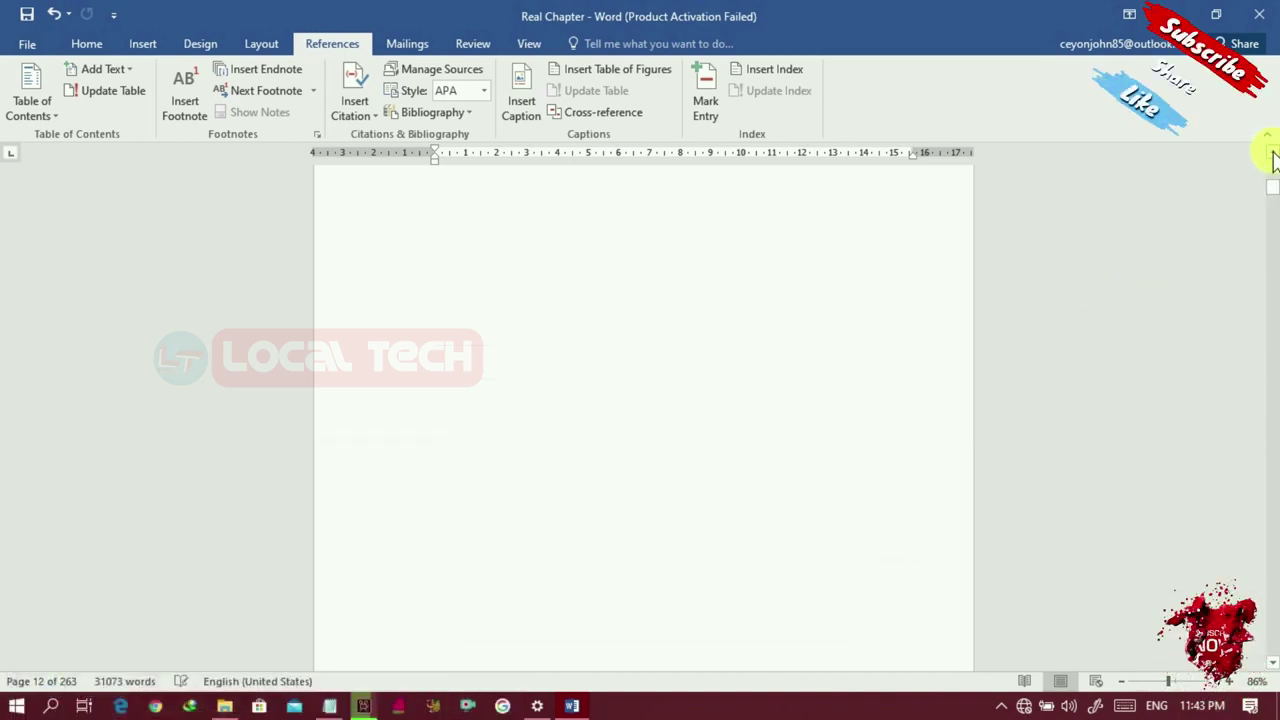
{"action": "scroll", "coordinate": [1274, 160], "scroll_direction": "up", "scroll_amount": 5}
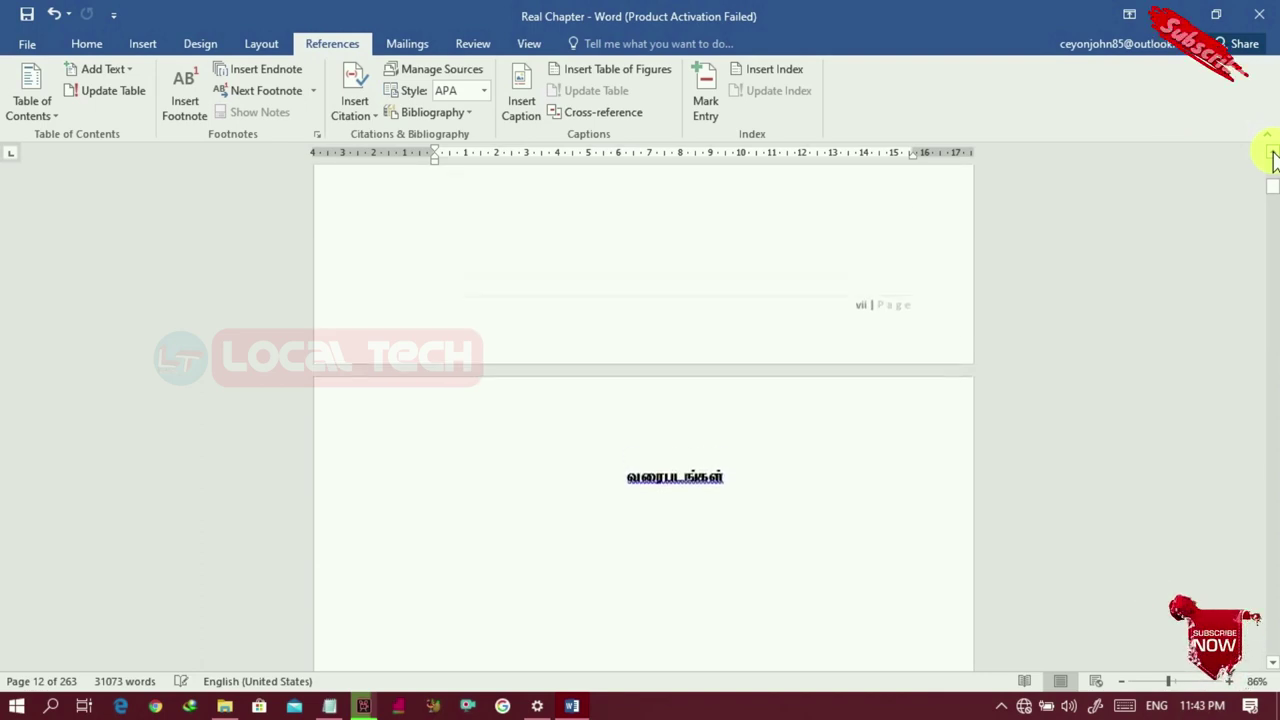
{"action": "scroll", "coordinate": [1274, 160], "scroll_direction": "up", "scroll_amount": 2}
{"action": "scroll", "coordinate": [1274, 160], "scroll_direction": "up", "scroll_amount": 3}
{"action": "left_click", "coordinate": [620, 378]}
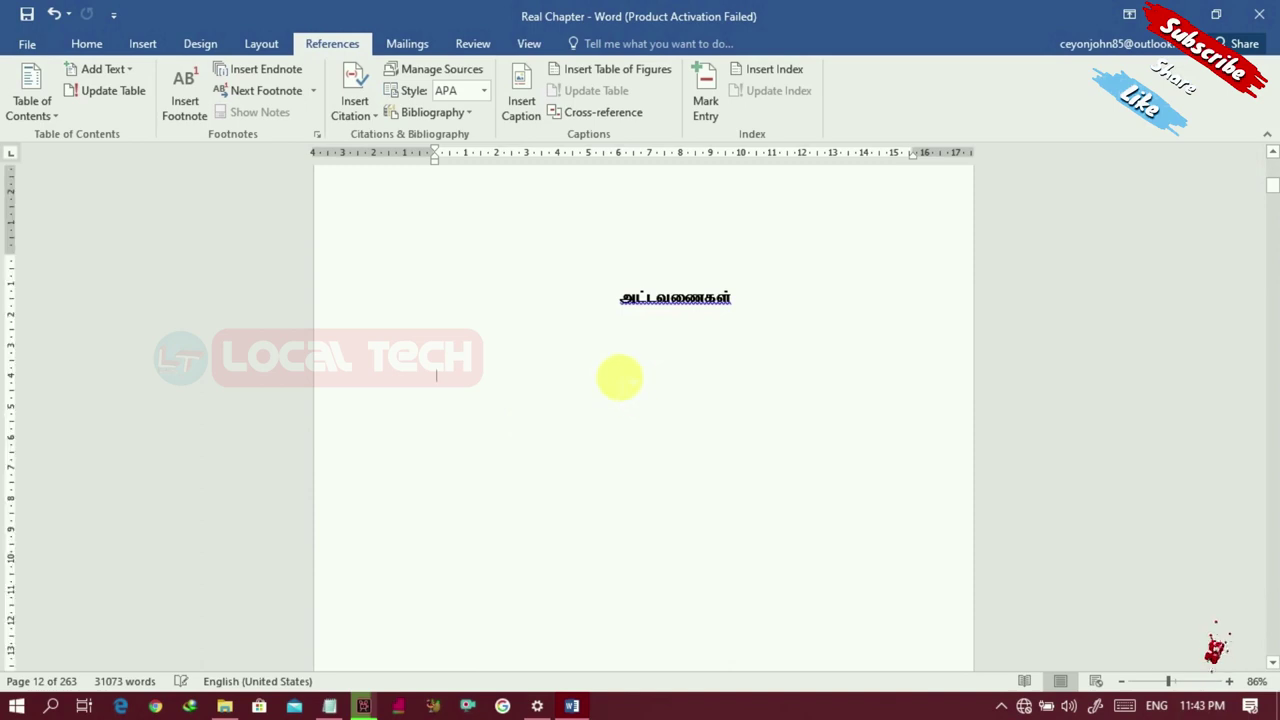
{"action": "left_click", "coordinate": [697, 225]}
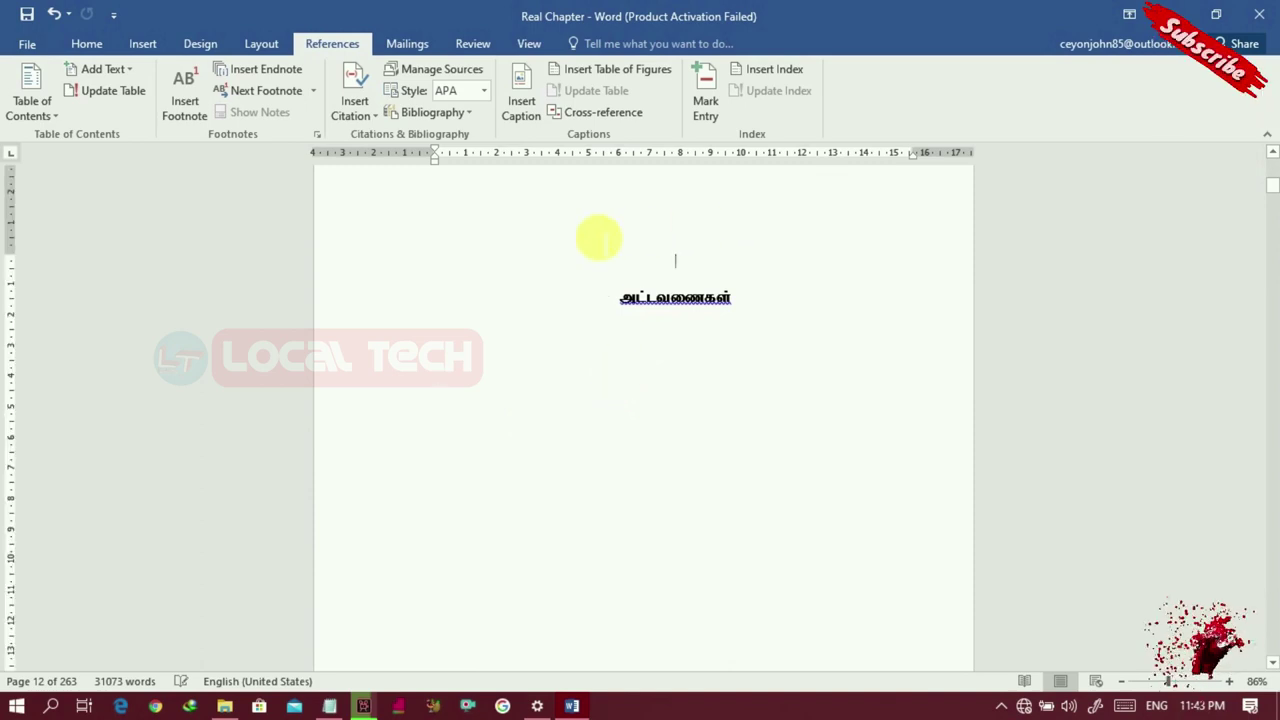
{"action": "key", "text": "BackSpace"}
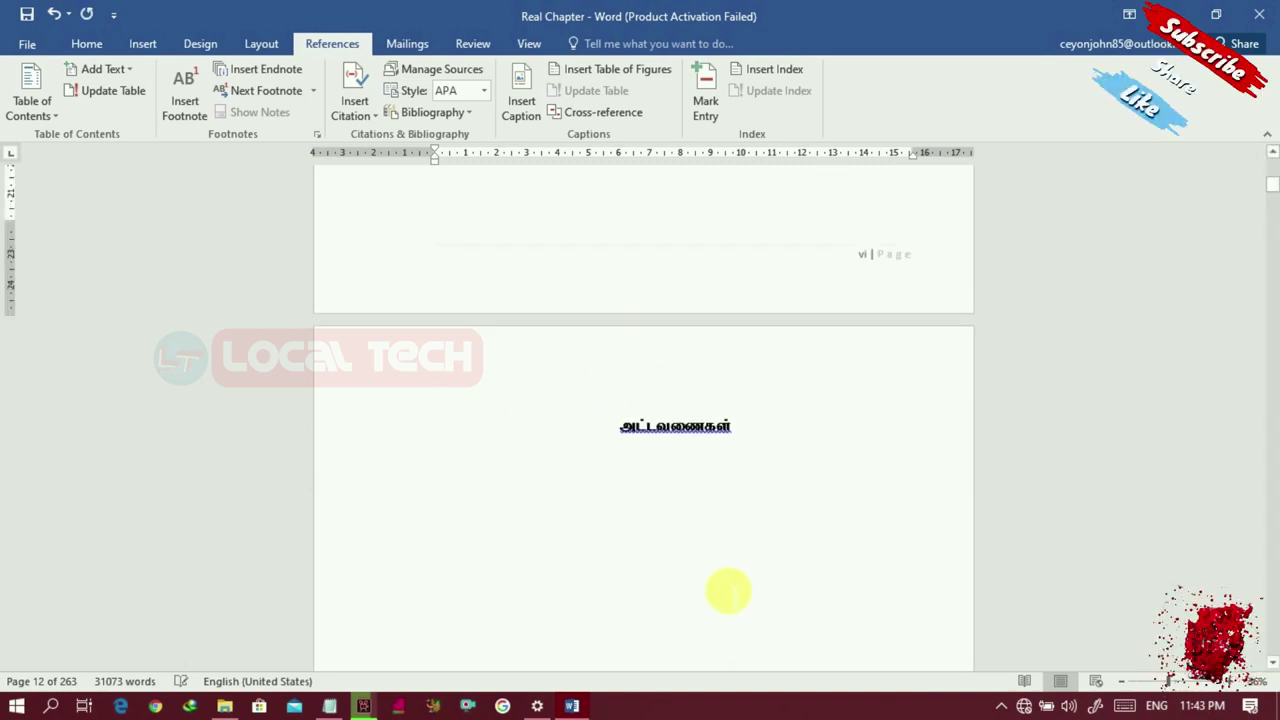
{"action": "left_click", "coordinate": [545, 520]}
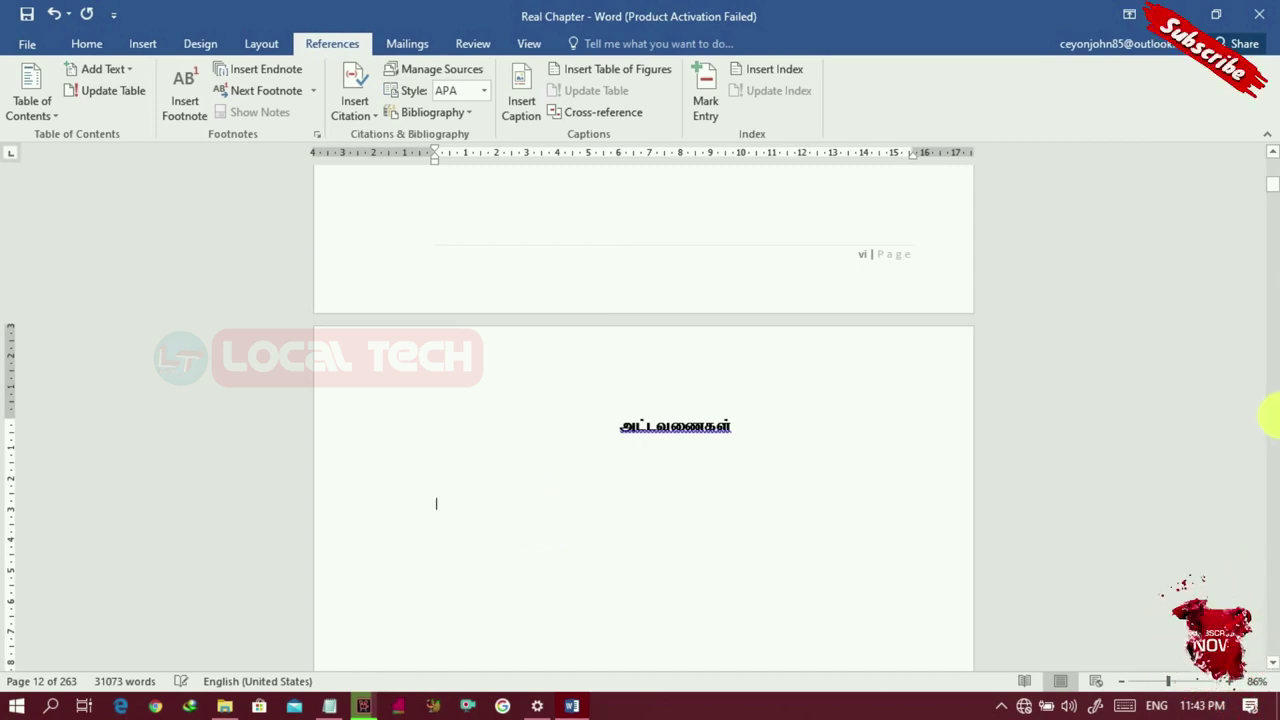
Step: Delete the old hand-typed Table 1.1 caption line above the first table
{"action": "left_click", "coordinate": [1270, 468]}
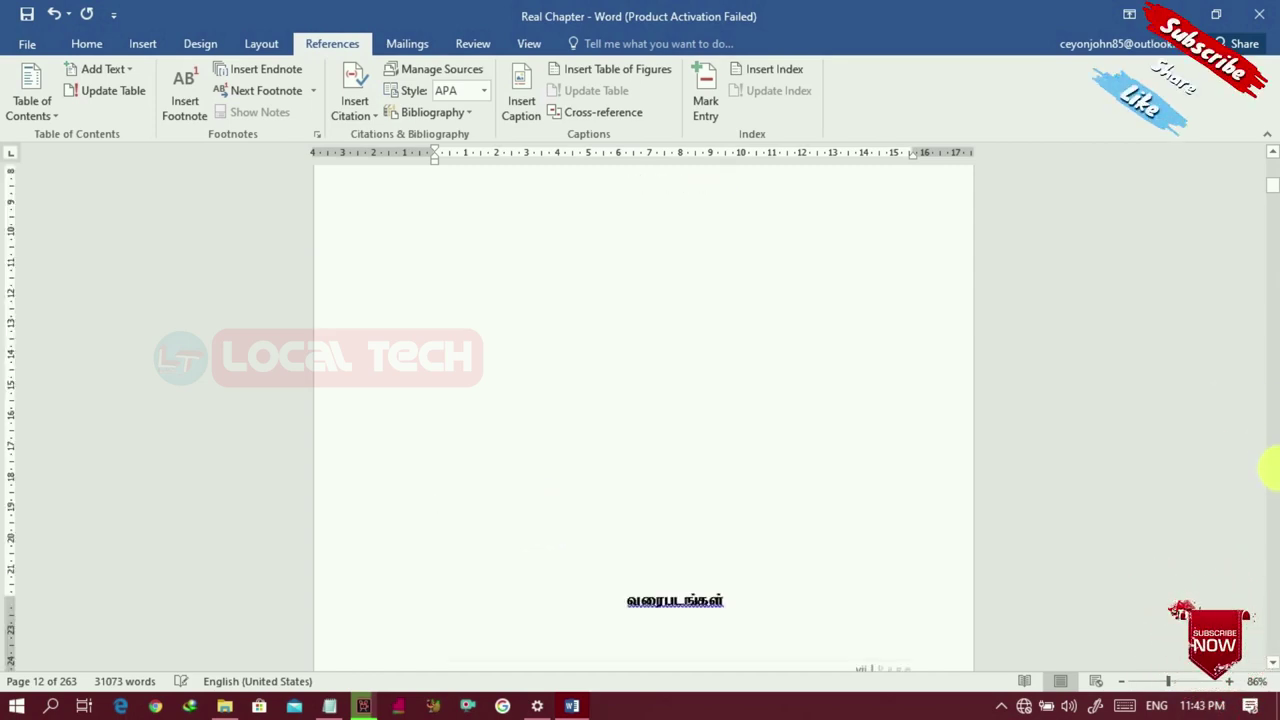
{"action": "left_click_drag", "start_coordinate": [1270, 468], "coordinate": [1268, 470]}
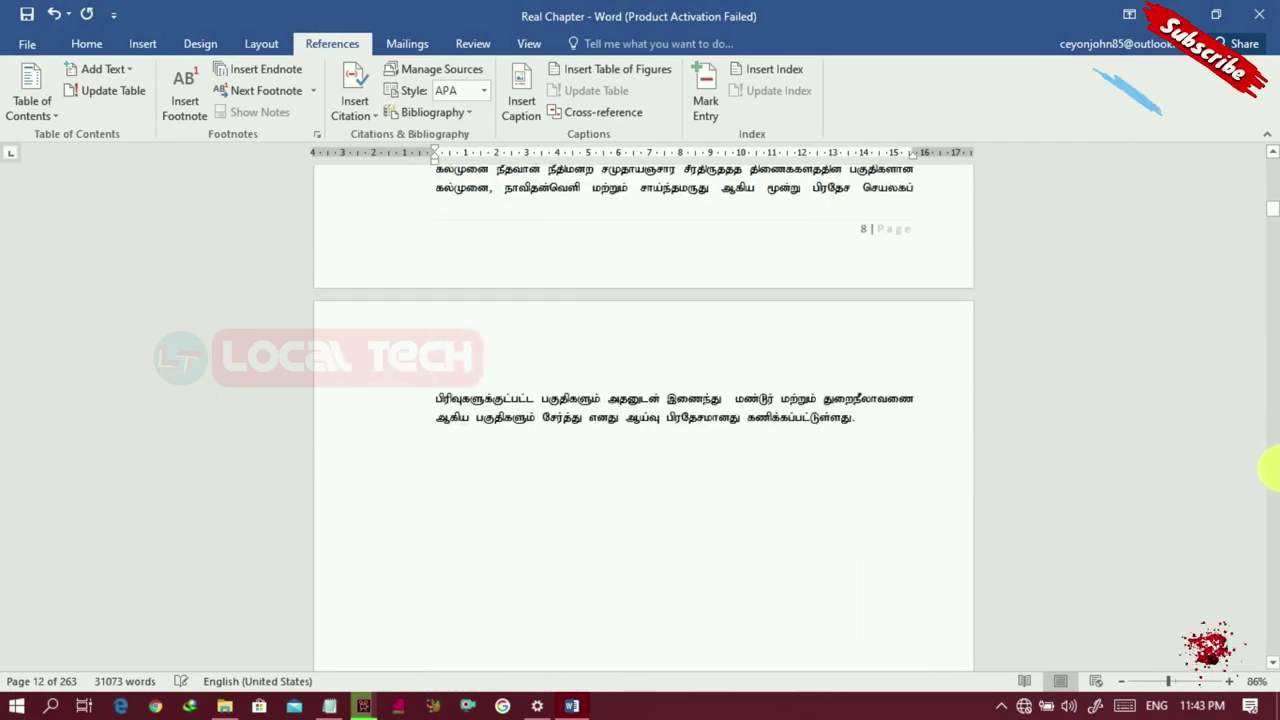
{"action": "left_click_drag", "start_coordinate": [1270, 178], "coordinate": [1274, 185]}
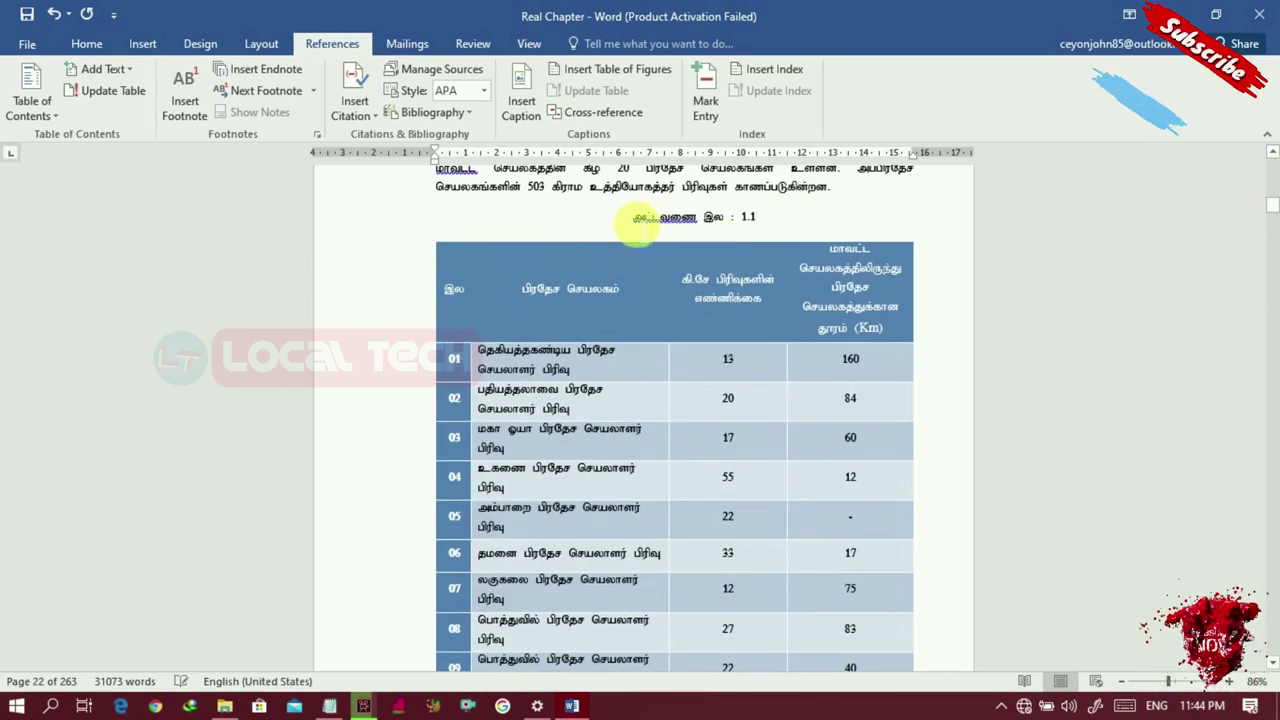
{"action": "left_click_drag", "start_coordinate": [657, 226], "coordinate": [813, 231]}
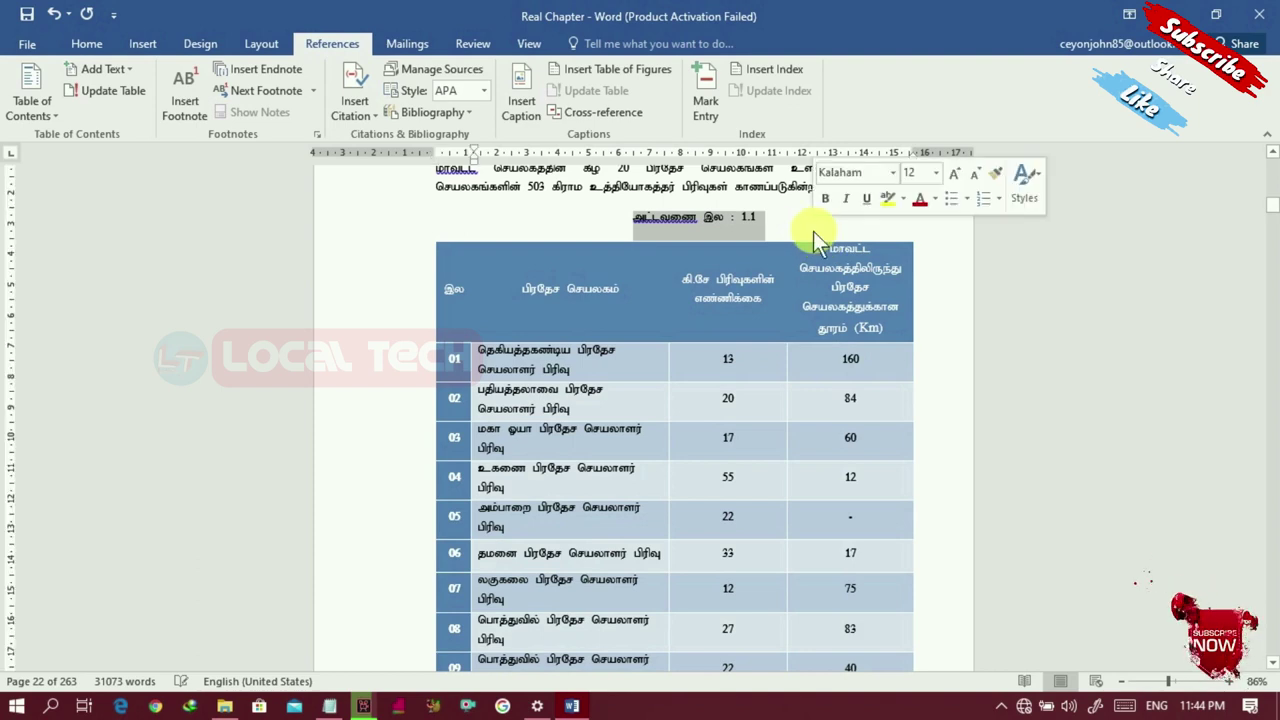
{"action": "key", "text": "Delete"}
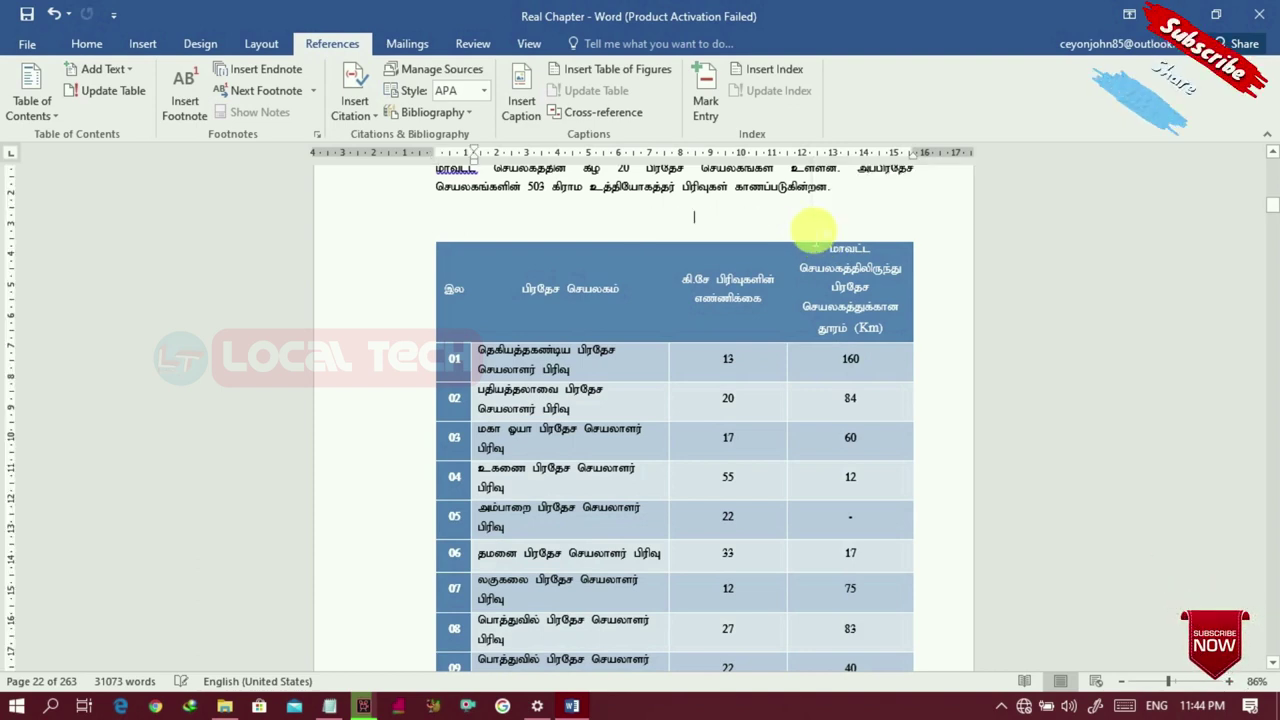
{"action": "left_click", "coordinate": [520, 97]}
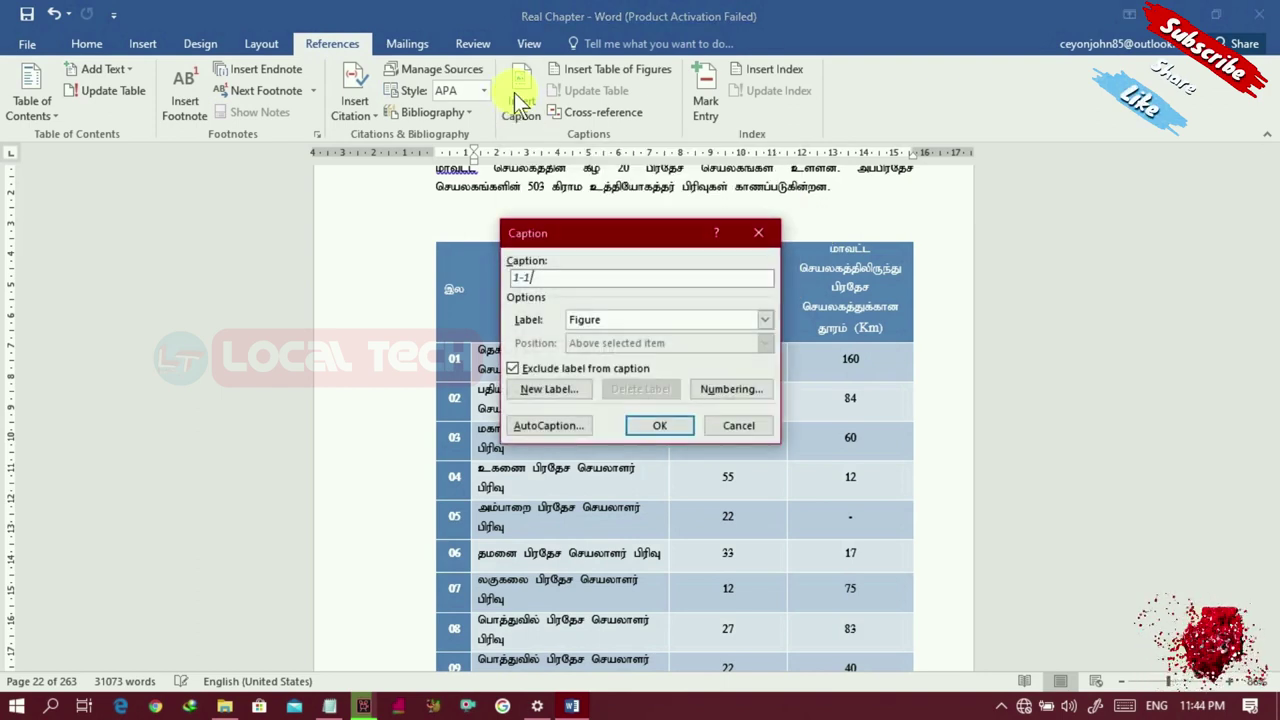
Step: Insert the caption 'Table 1. Ampara District' with label Table above the first table
{"action": "left_click", "coordinate": [765, 322]}
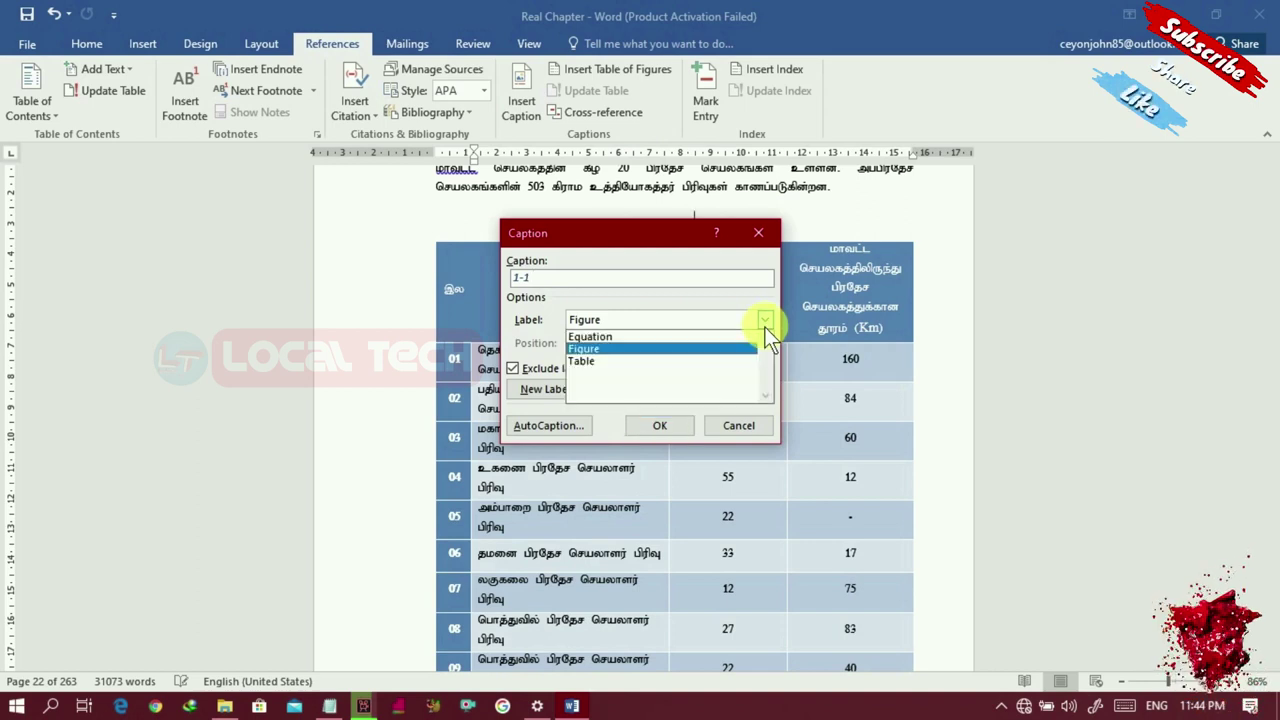
{"action": "left_click", "coordinate": [688, 363]}
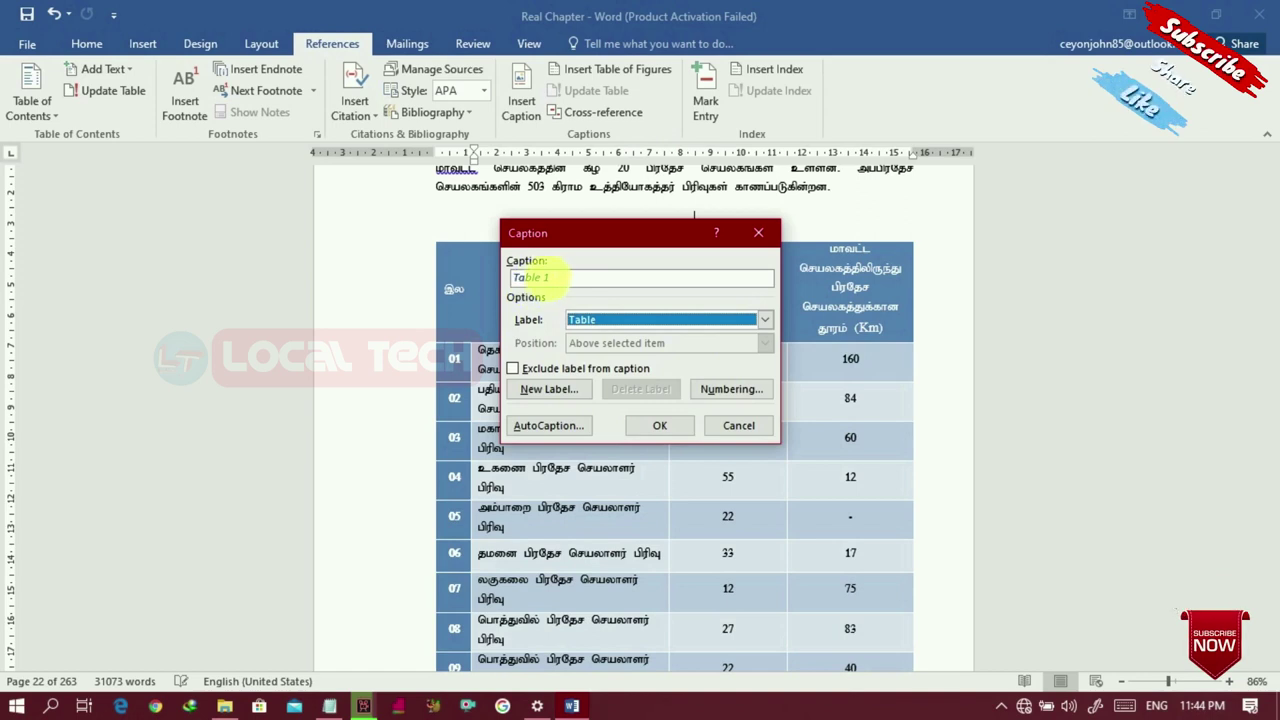
{"action": "left_click", "coordinate": [512, 368]}
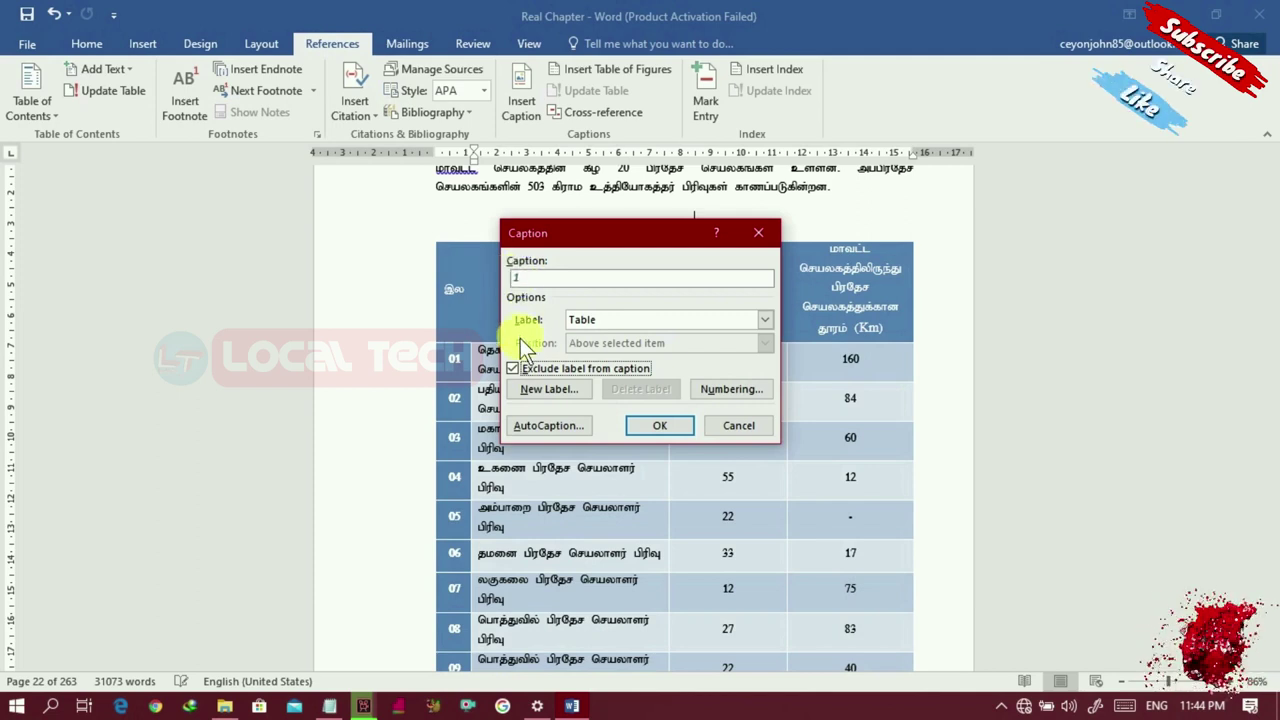
{"action": "left_click", "coordinate": [514, 368]}
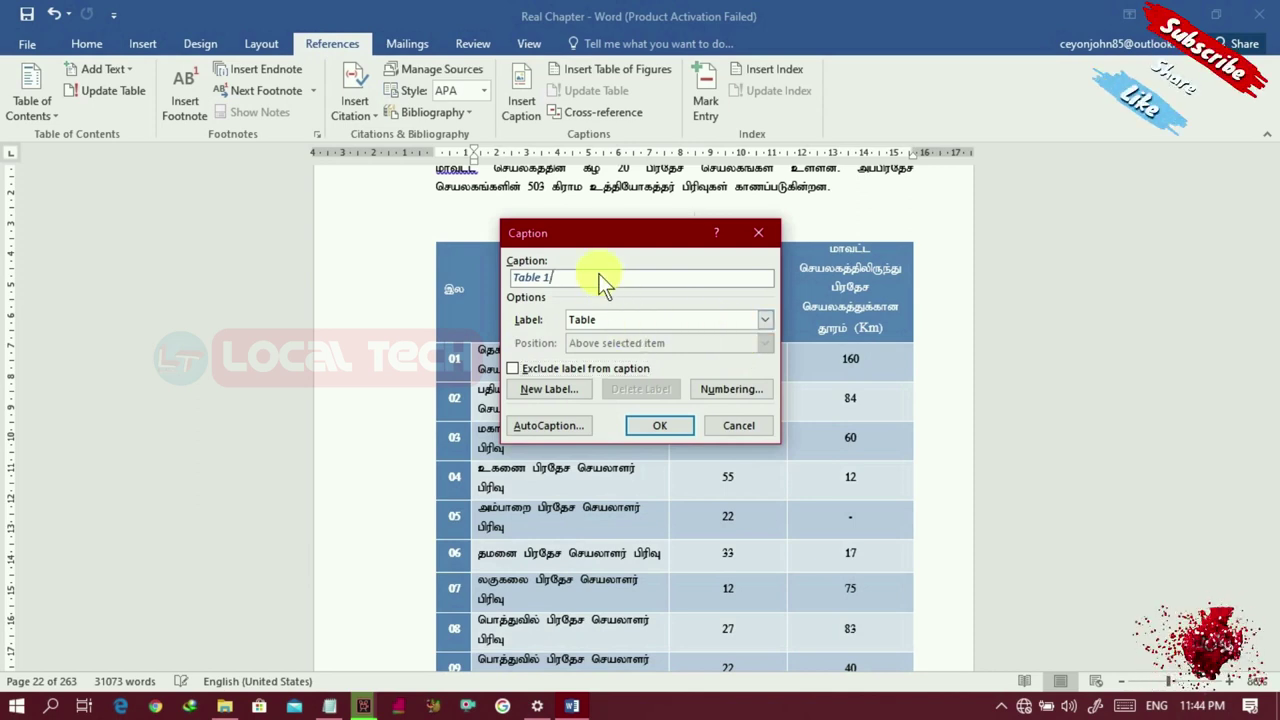
{"action": "type", "text": "."}
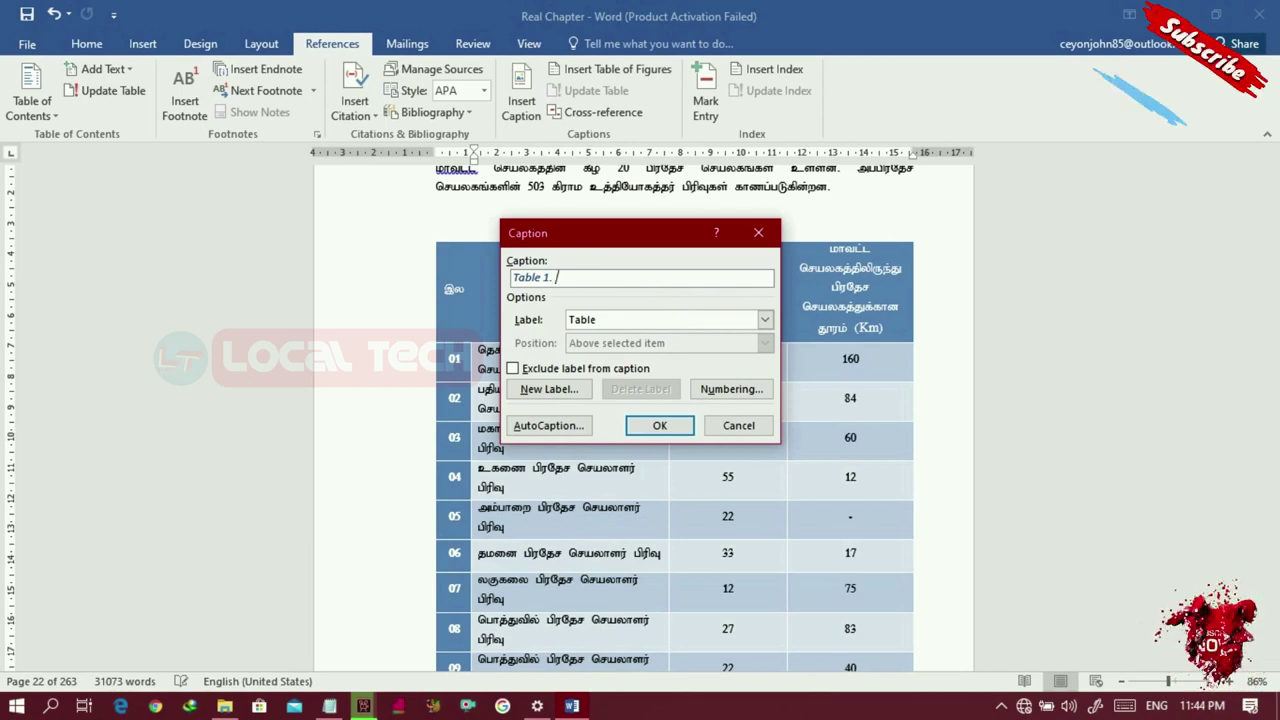
{"action": "type", "text": " Ampara District"}
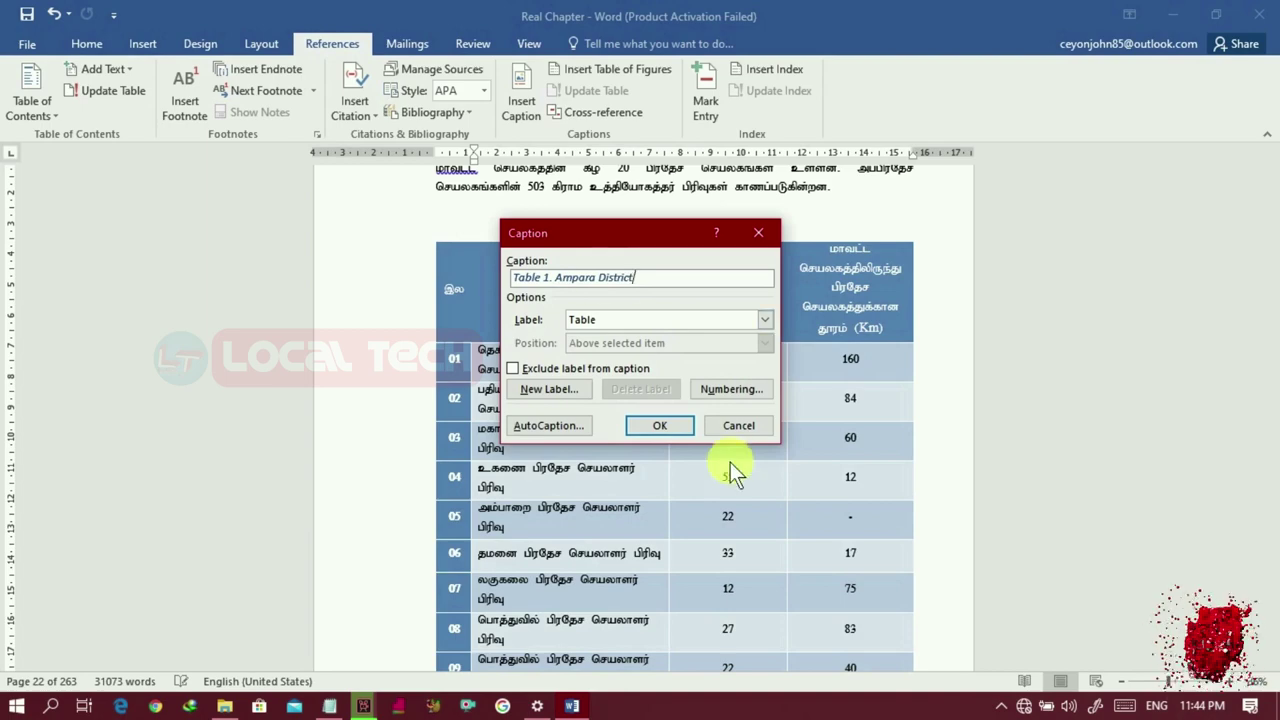
{"action": "left_click", "coordinate": [672, 428]}
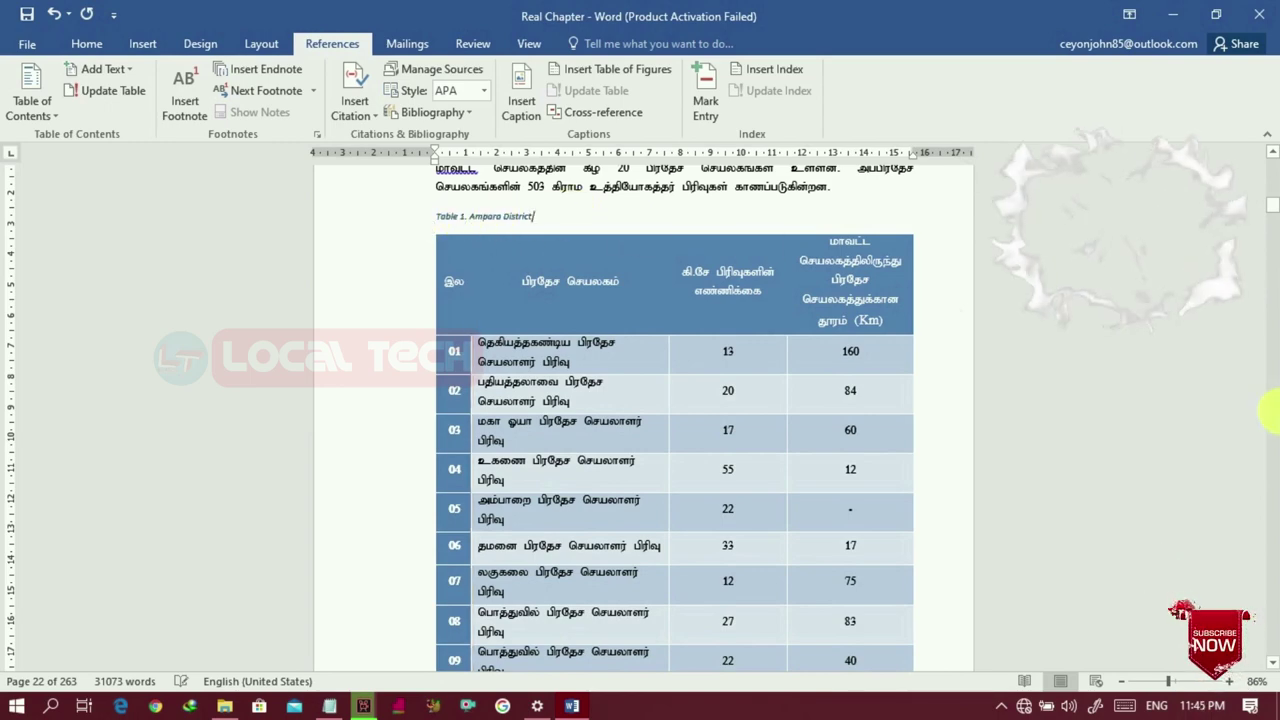
Step: Delete the typed Tamil caption above the monthly temperature table
{"action": "scroll", "coordinate": [1268, 528], "scroll_direction": "down", "scroll_amount": 10}
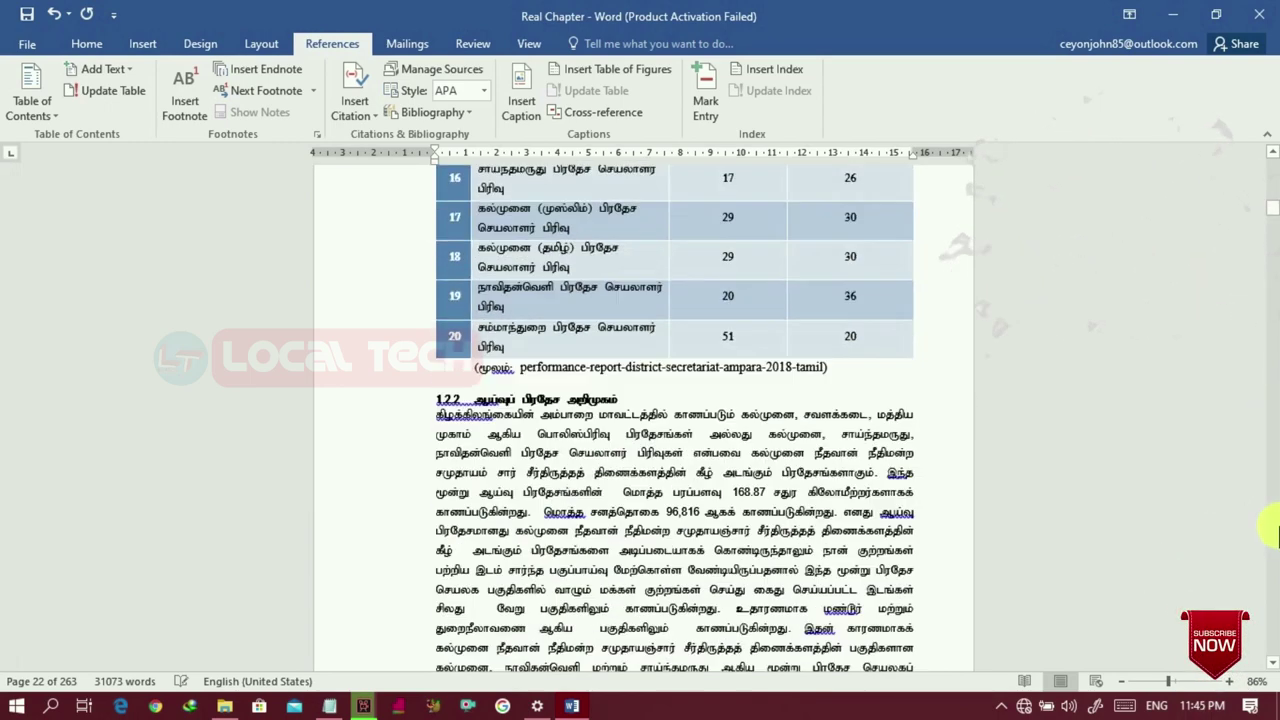
{"action": "scroll", "coordinate": [1268, 528], "scroll_direction": "down", "scroll_amount": 10}
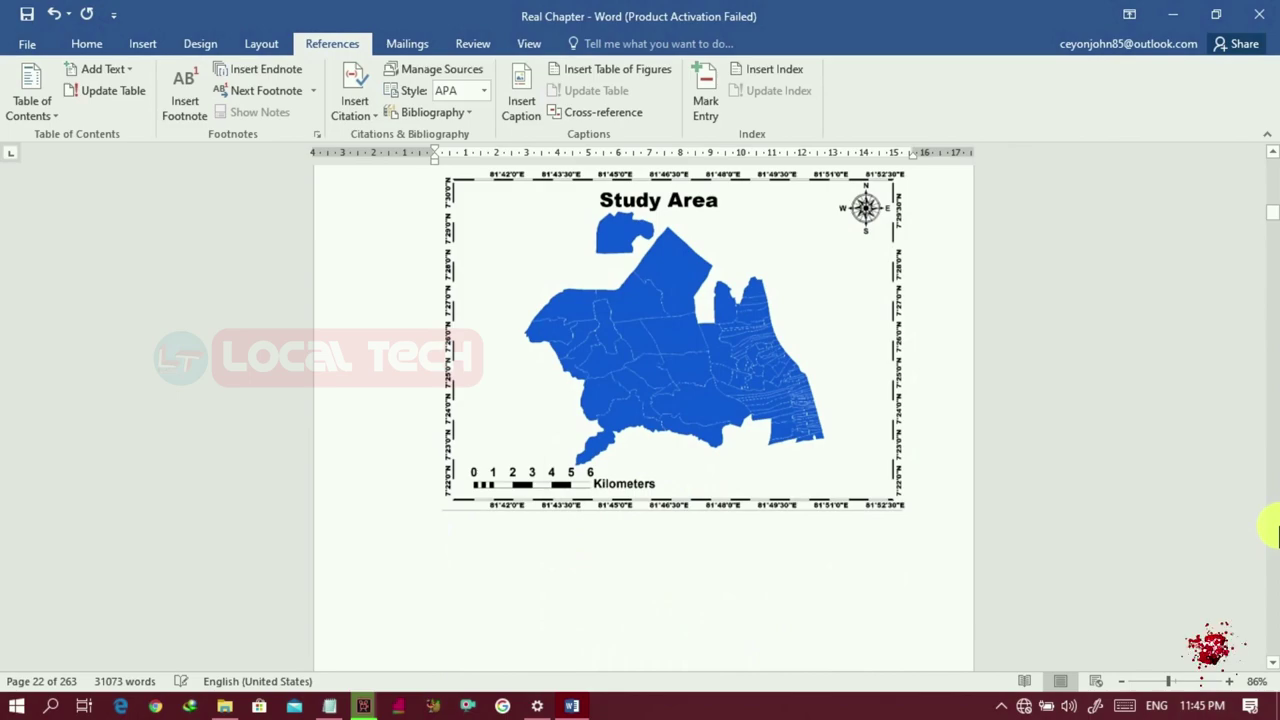
{"action": "left_click", "coordinate": [1270, 156]}
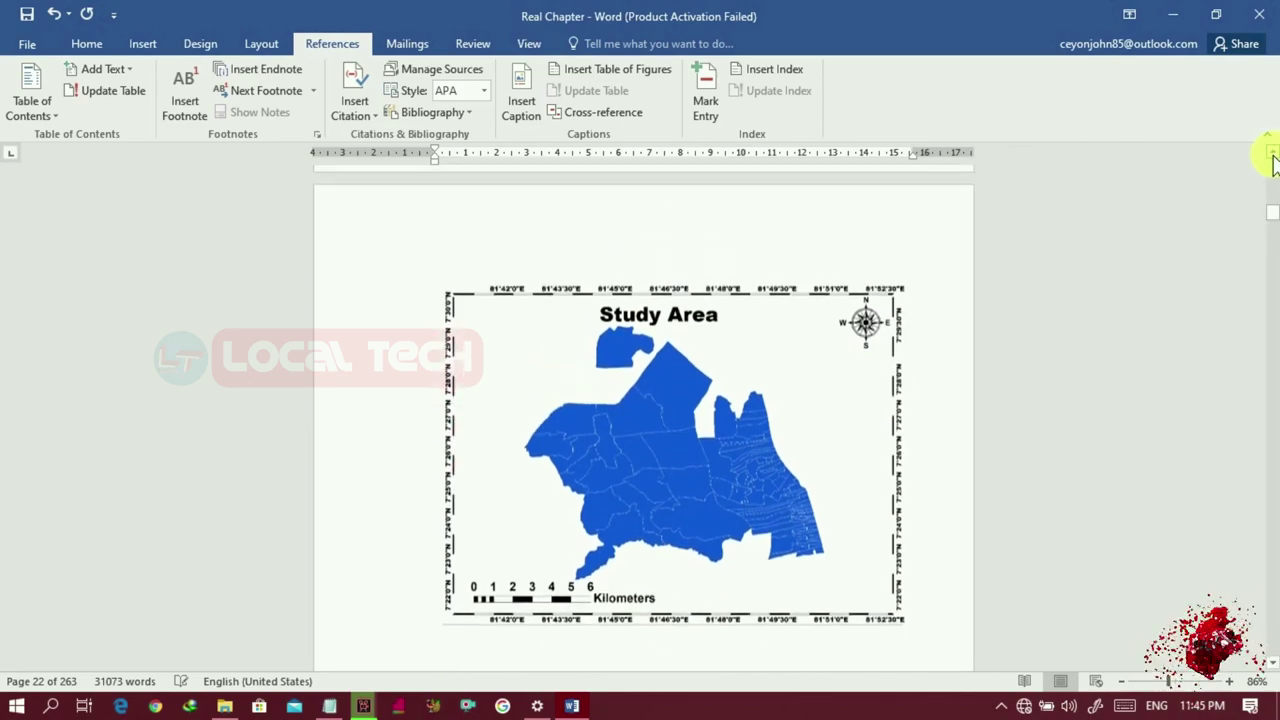
{"action": "scroll", "coordinate": [1272, 158], "scroll_direction": "up", "scroll_amount": 3}
{"action": "left_click", "coordinate": [1270, 590]}
{"action": "scroll", "coordinate": [1270, 590], "scroll_direction": "down", "scroll_amount": 15}
{"action": "scroll", "coordinate": [1264, 594], "scroll_direction": "up", "scroll_amount": 3}
{"action": "scroll", "coordinate": [1266, 300], "scroll_direction": "down", "scroll_amount": 12}
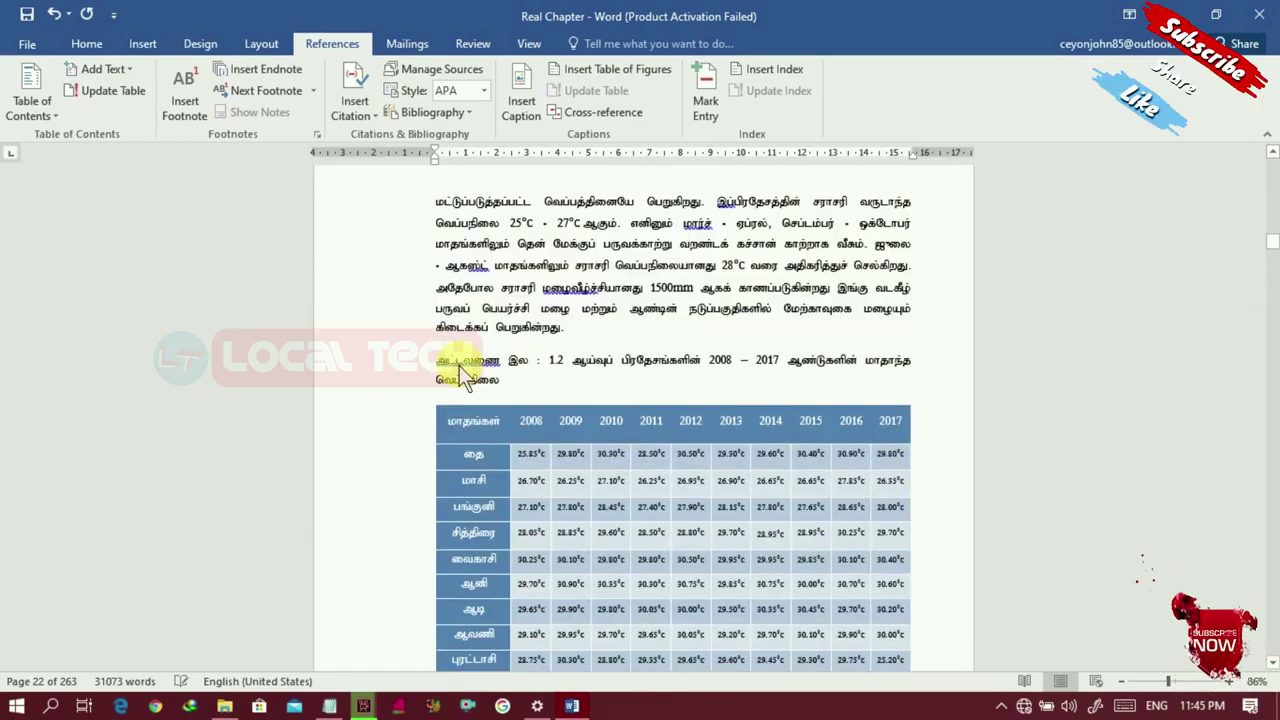
{"action": "left_click_drag", "start_coordinate": [498, 379], "coordinate": [510, 381]}
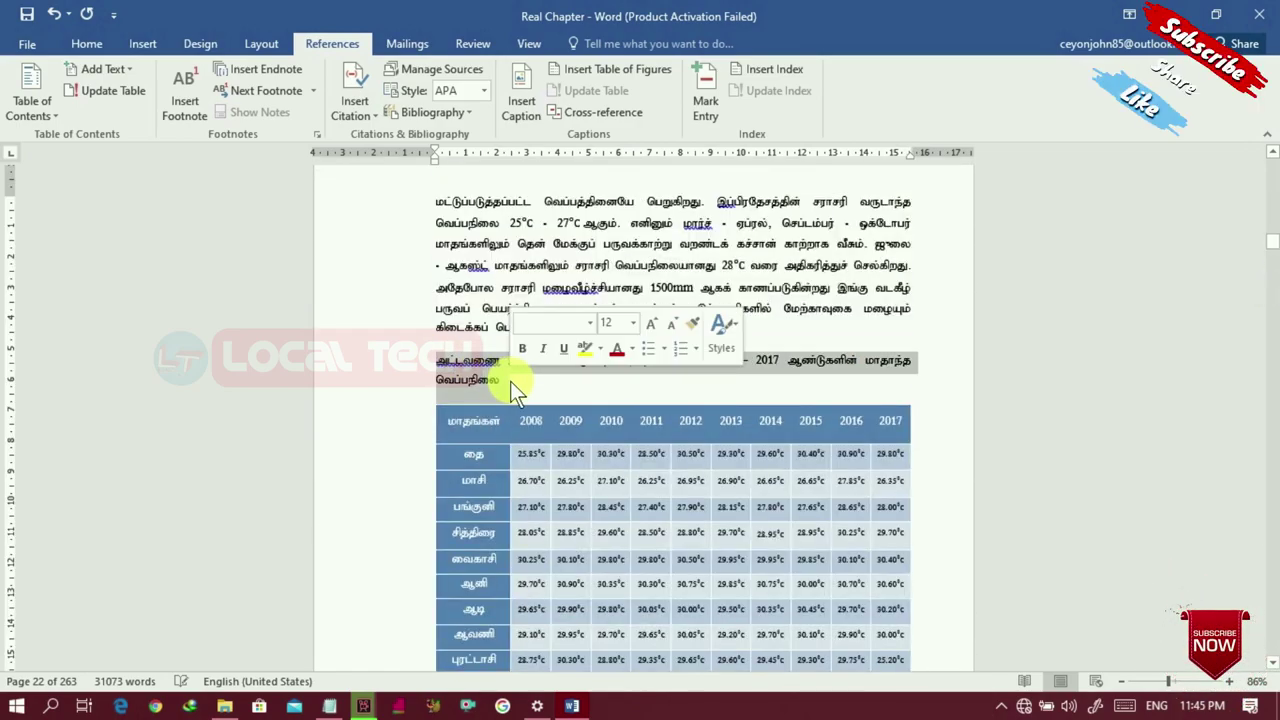
{"action": "key", "text": "Delete"}
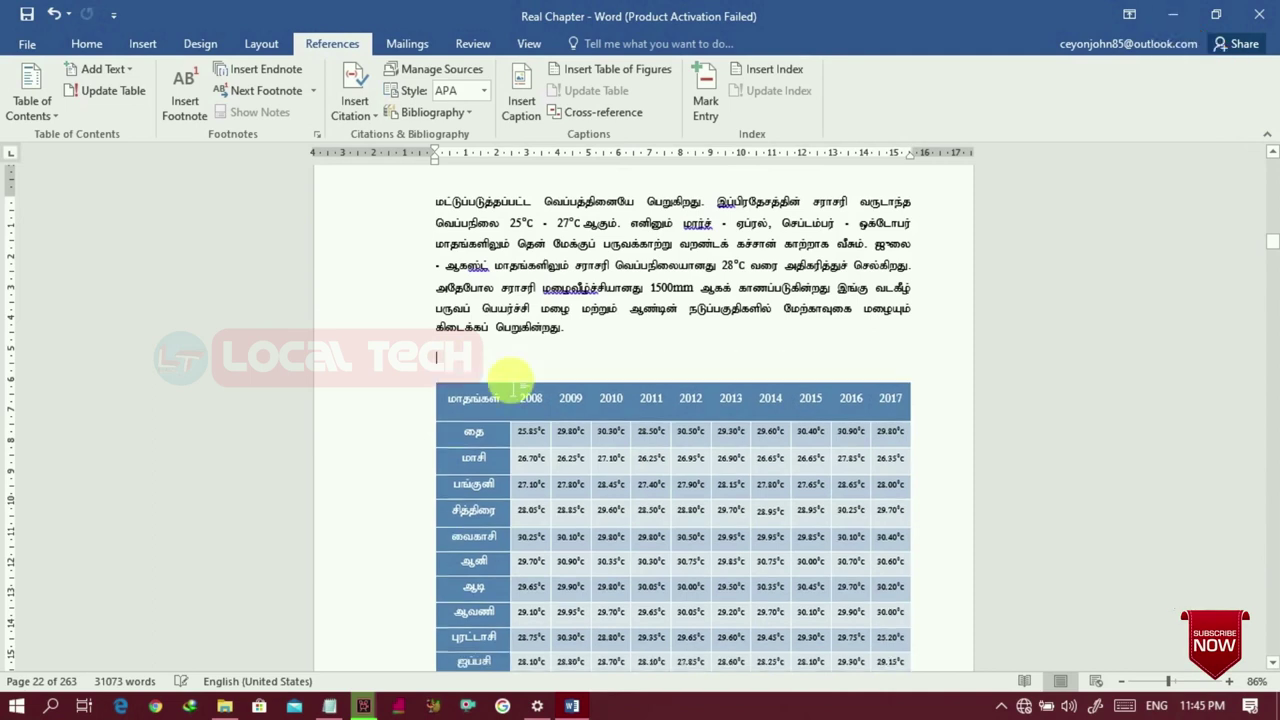
Step: Add the automatic caption 'Table 2 temper' above the temperature table
{"action": "left_click", "coordinate": [516, 105]}
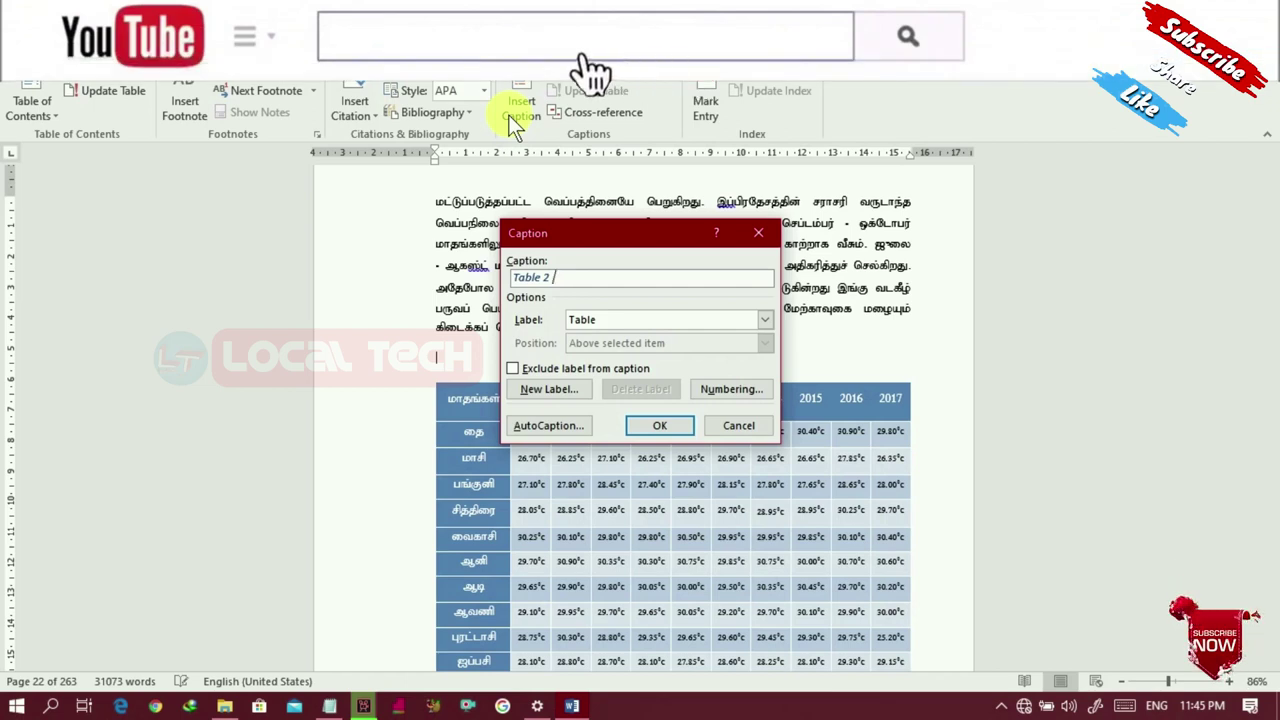
{"action": "type", "text": "m"}
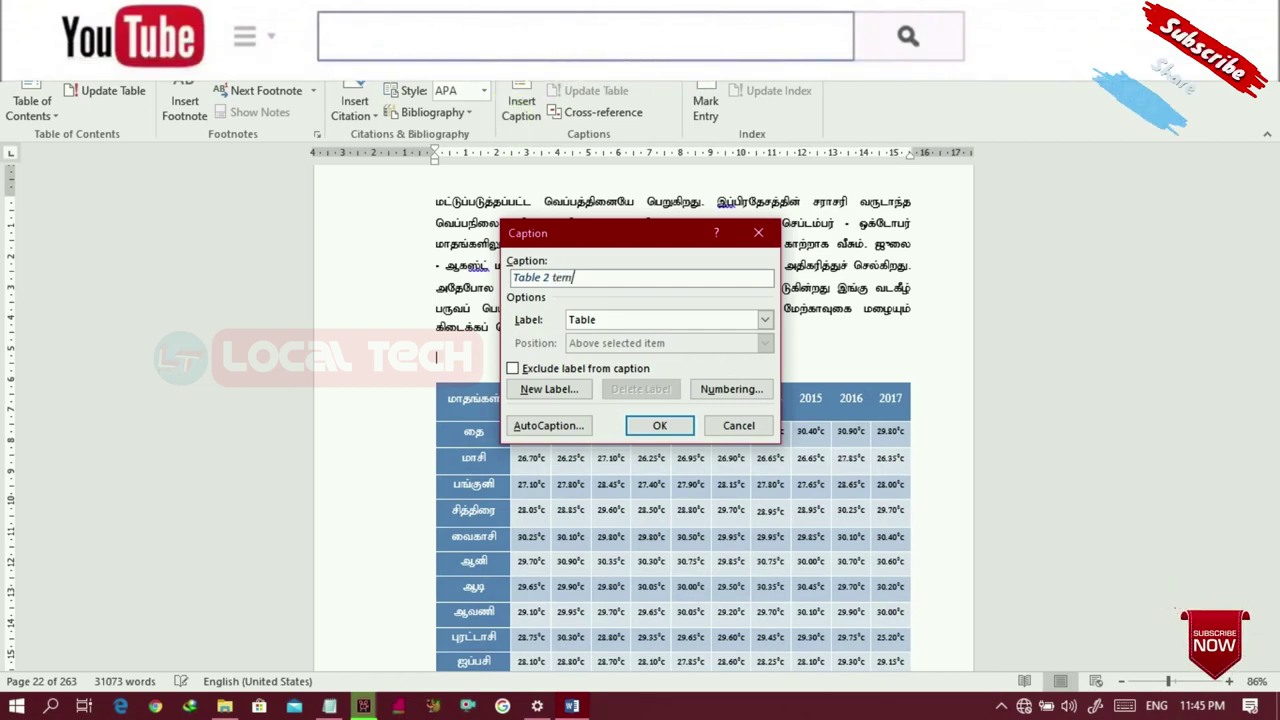
{"action": "type", "text": "p"}
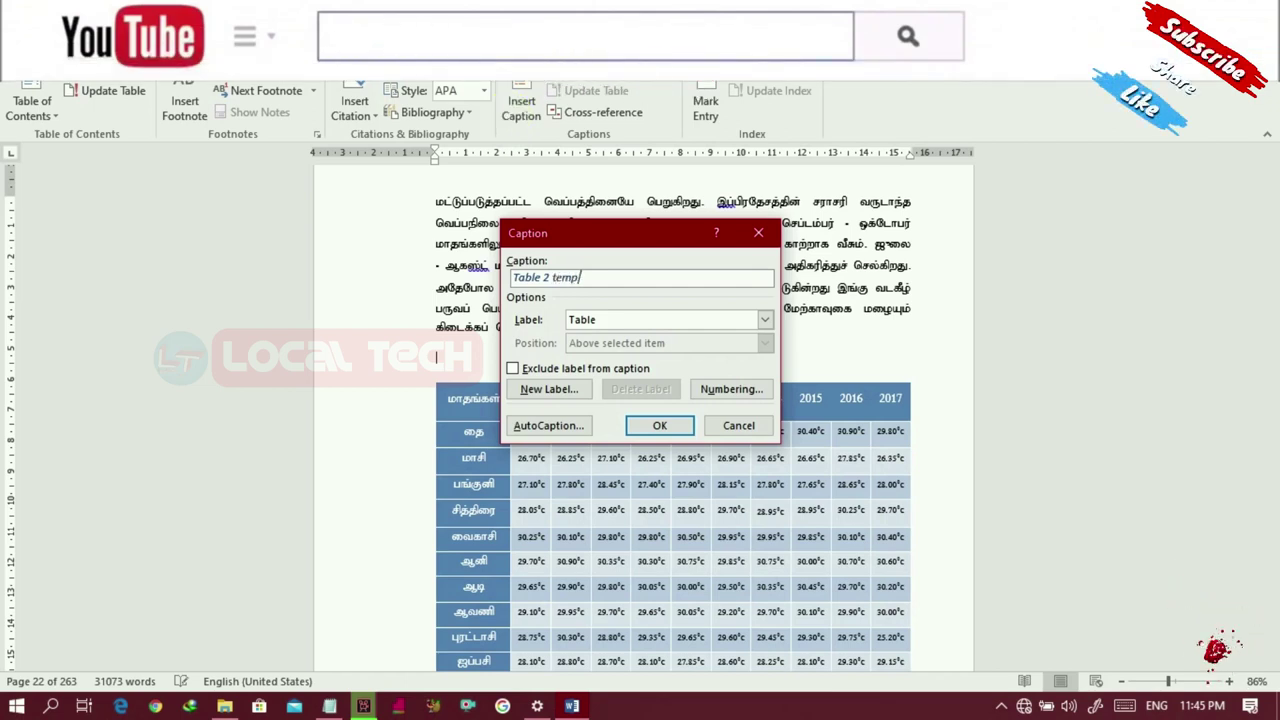
{"action": "type", "text": "er"}
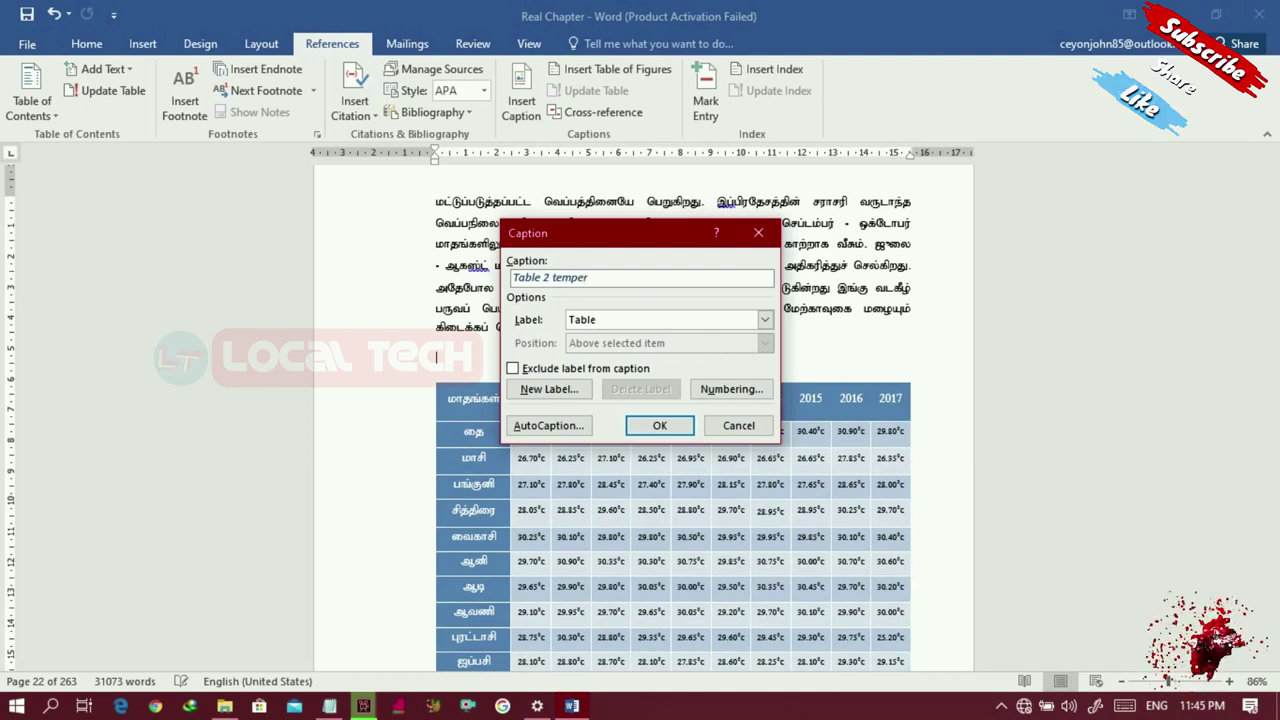
{"action": "left_click", "coordinate": [660, 426]}
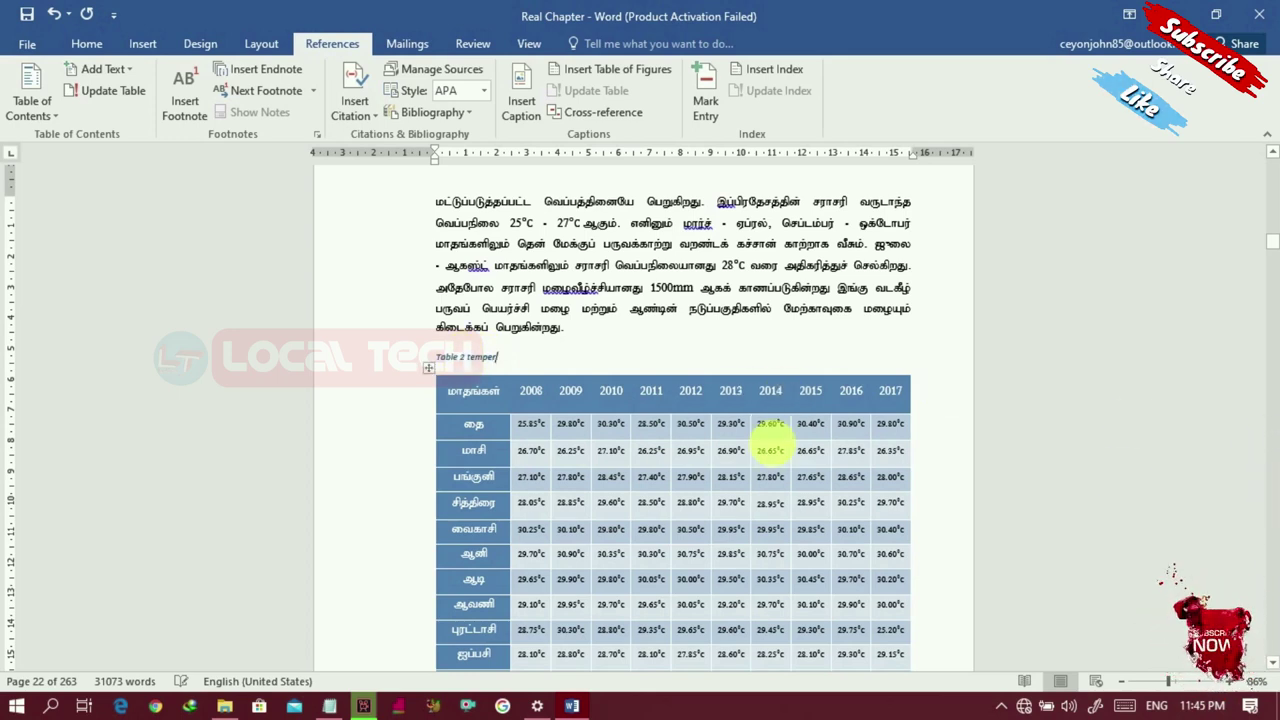
{"action": "left_click", "coordinate": [520, 352]}
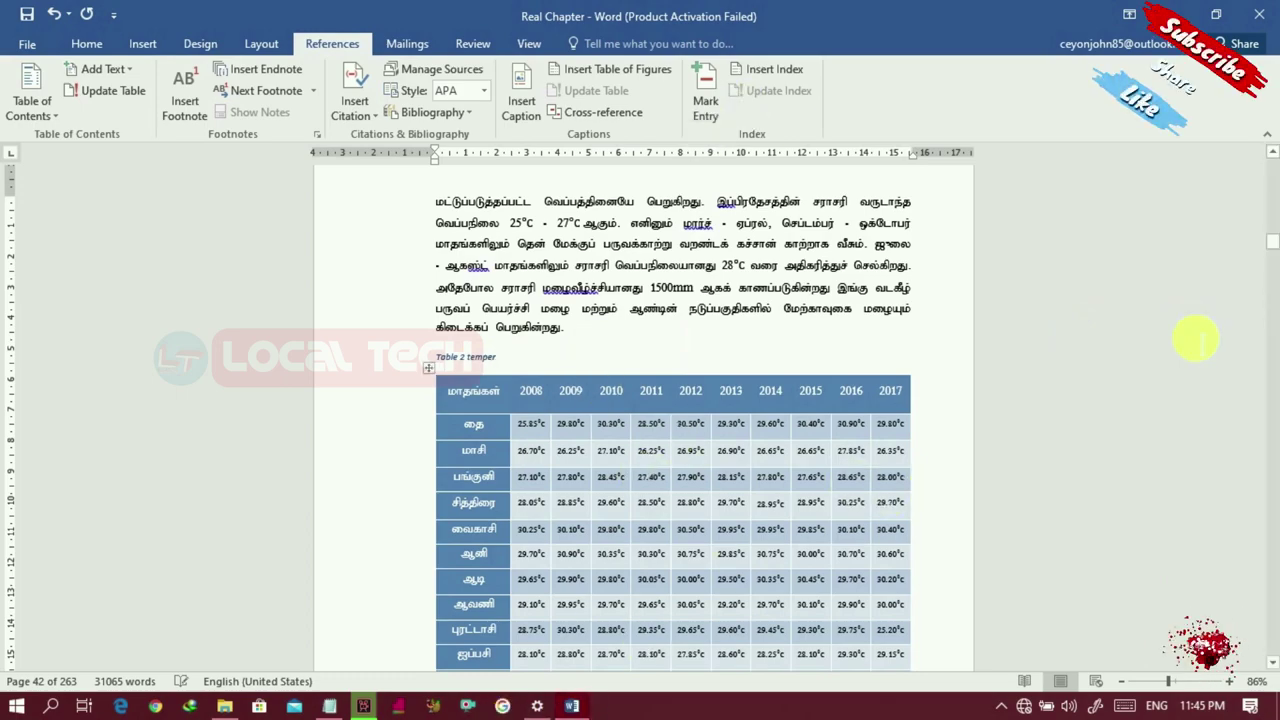
Step: Return to the அட்டவணைகள் page 10 and place the cursor below its heading
{"action": "scroll", "coordinate": [1268, 193], "scroll_direction": "up", "scroll_amount": 15}
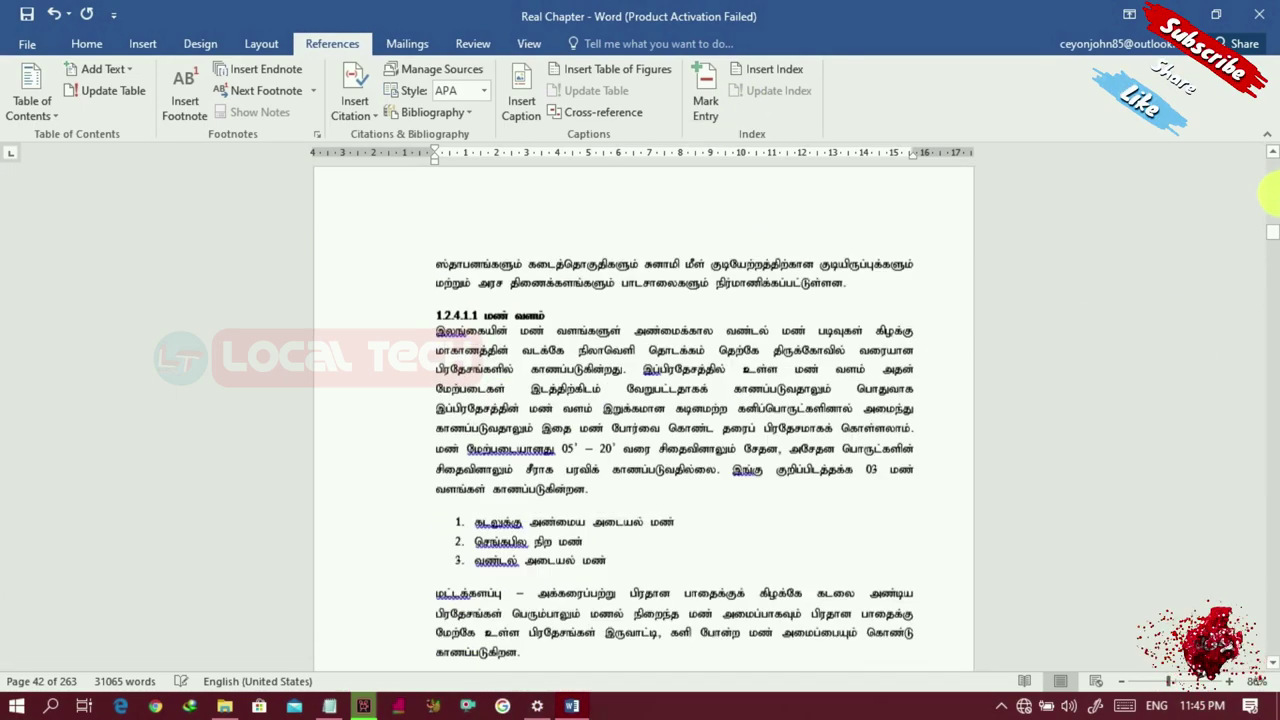
{"action": "scroll", "coordinate": [1268, 193], "scroll_direction": "up", "scroll_amount": 20}
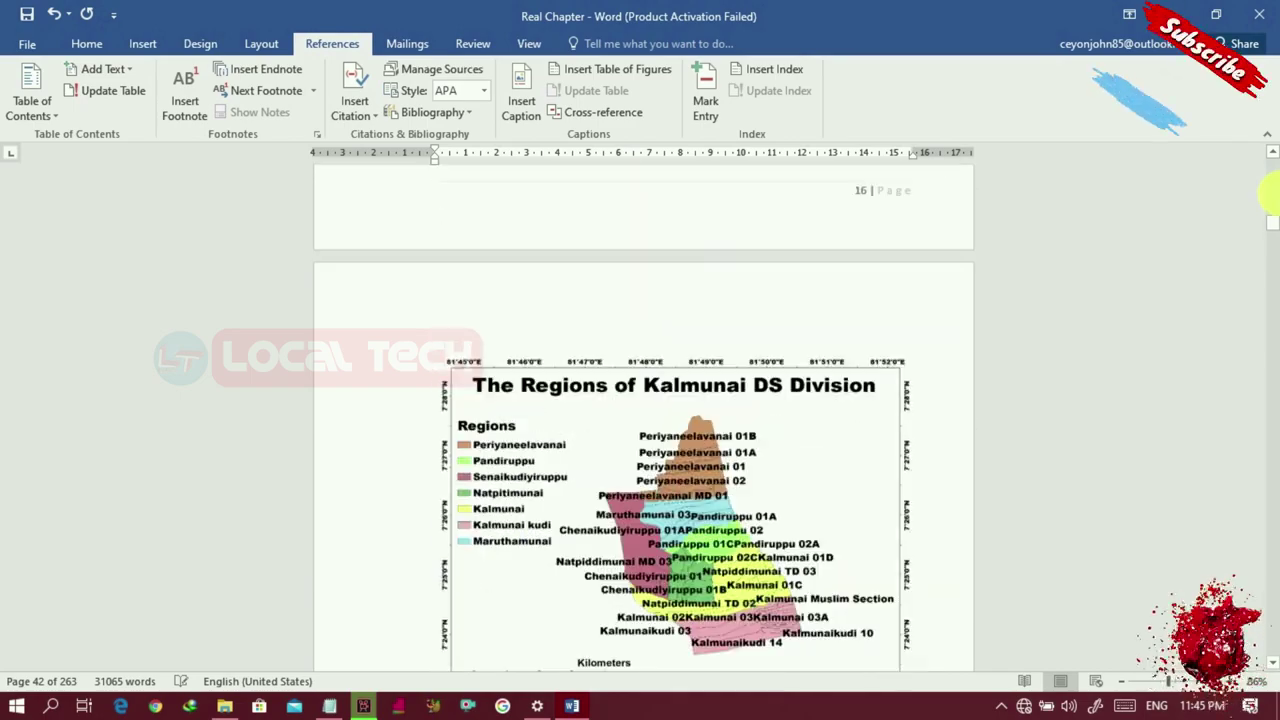
{"action": "scroll", "coordinate": [1268, 193], "scroll_direction": "up", "scroll_amount": 20}
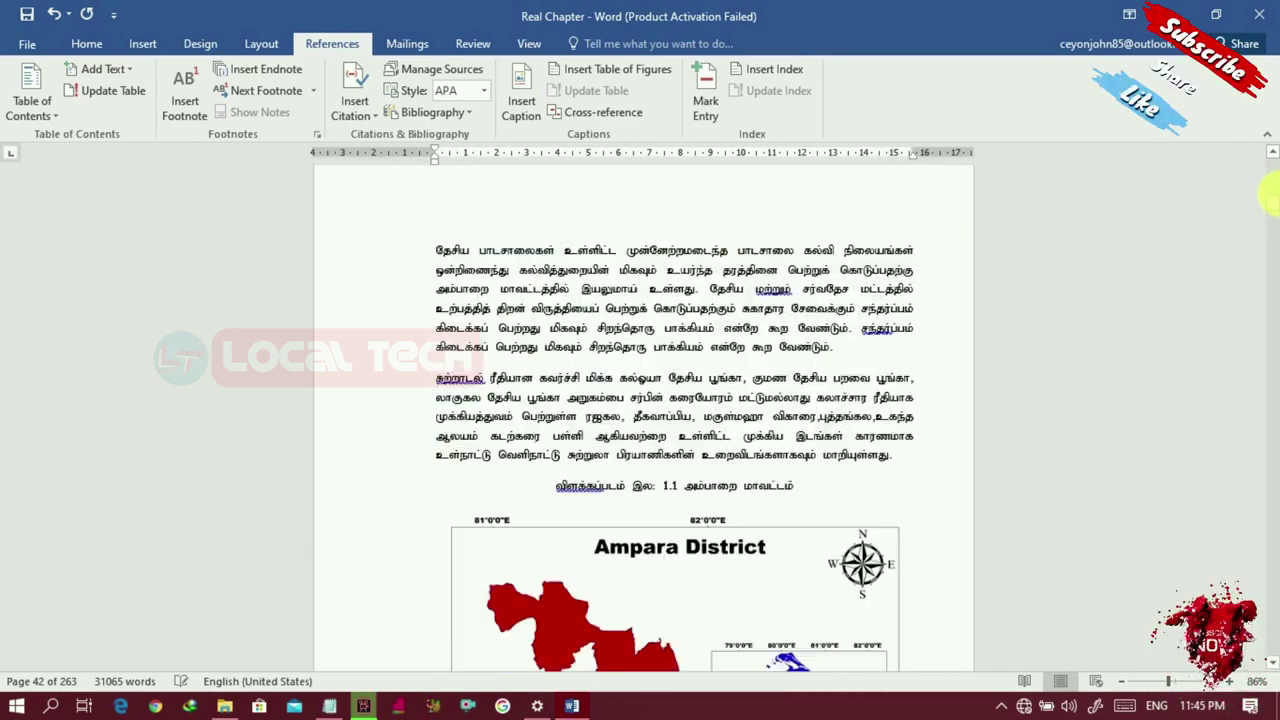
{"action": "scroll", "coordinate": [1276, 180], "scroll_direction": "up", "scroll_amount": 15}
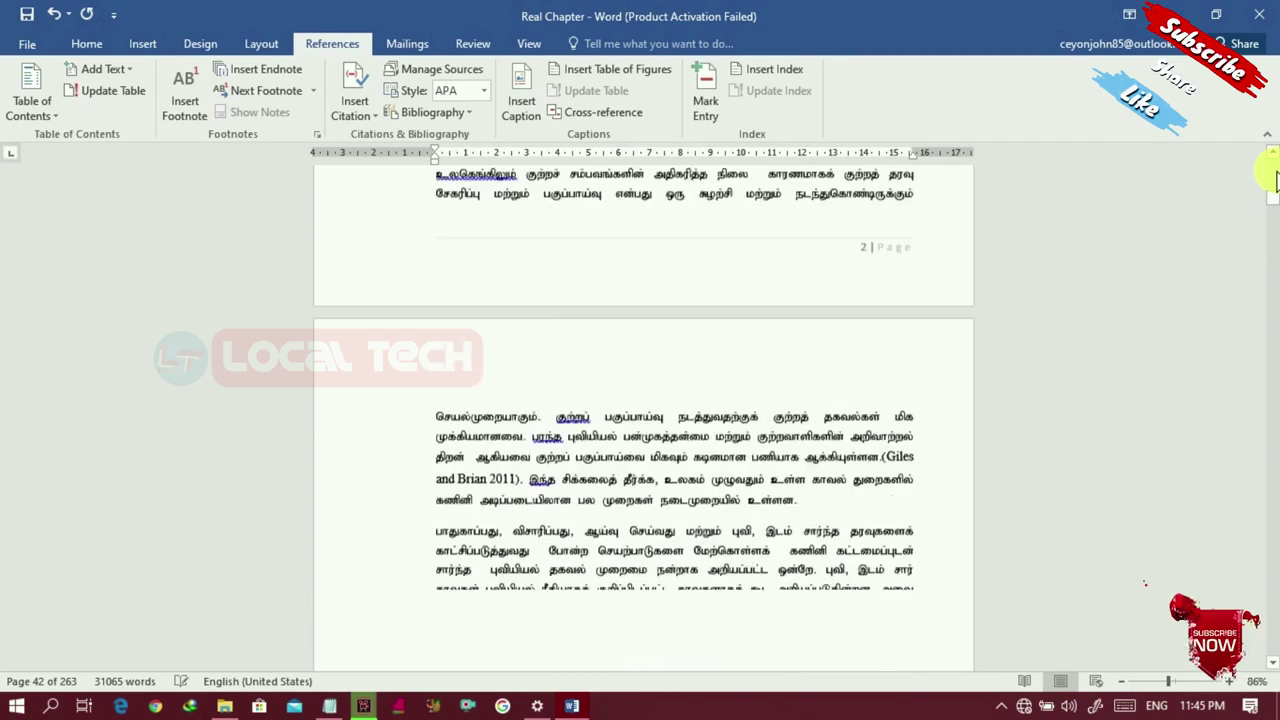
{"action": "scroll", "coordinate": [1274, 176], "scroll_direction": "up", "scroll_amount": 10}
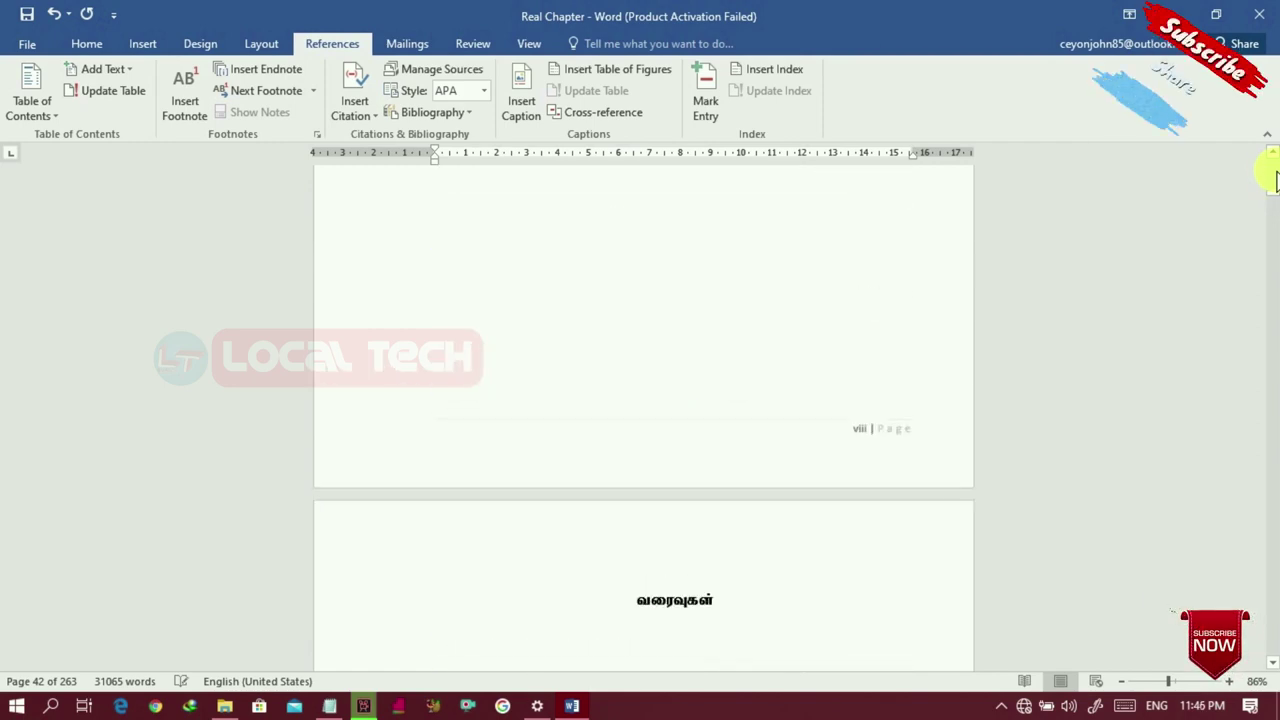
{"action": "scroll", "coordinate": [1266, 171], "scroll_direction": "up", "scroll_amount": 1}
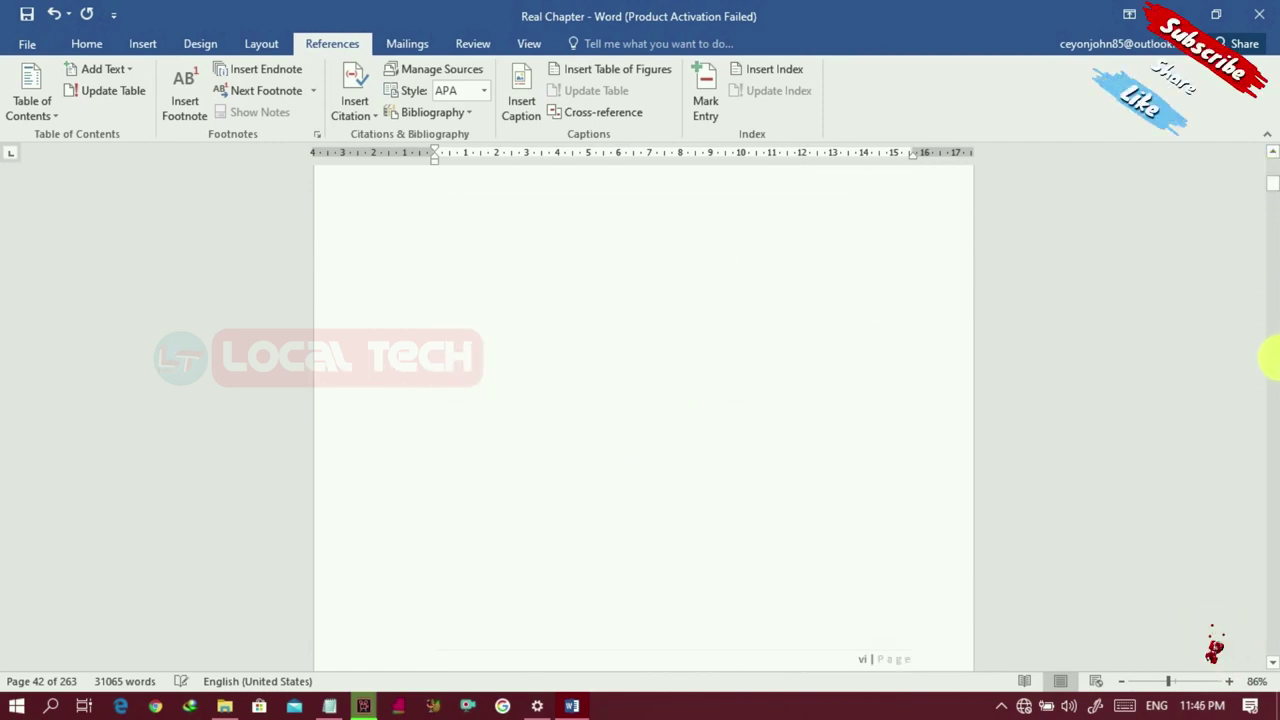
{"action": "scroll", "coordinate": [1266, 357], "scroll_direction": "down", "scroll_amount": 1}
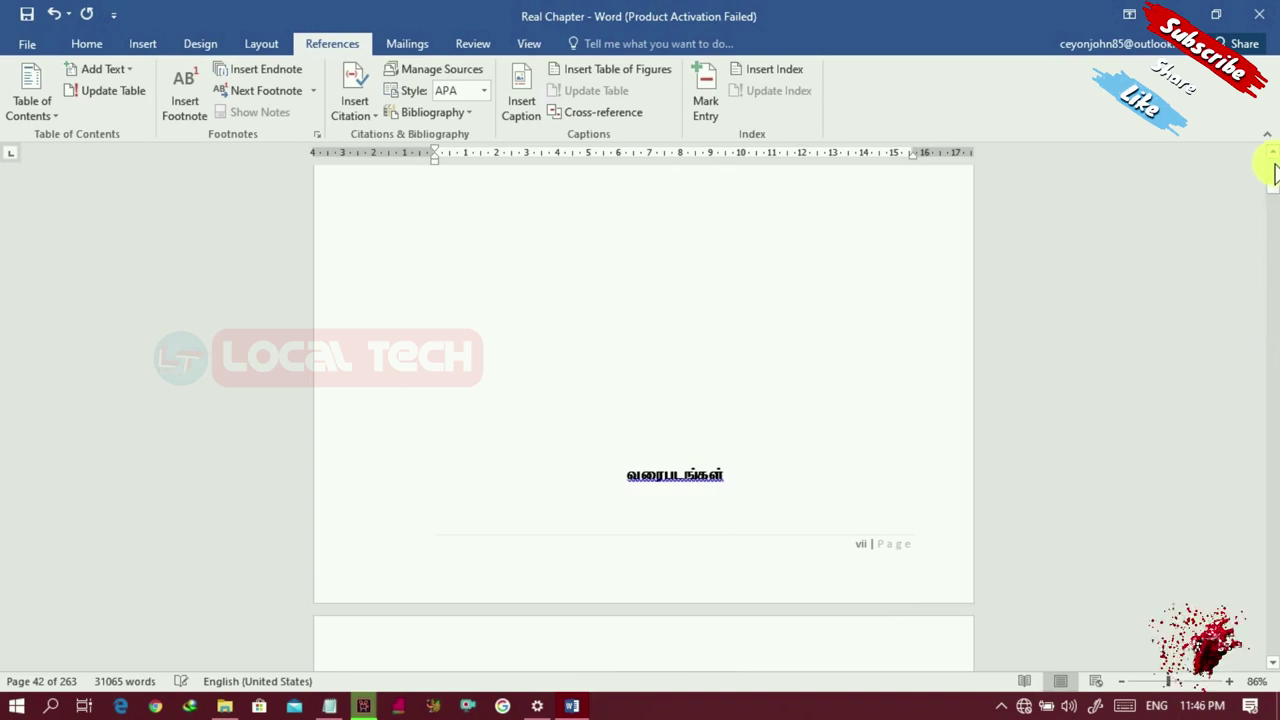
{"action": "scroll", "coordinate": [1266, 163], "scroll_direction": "down", "scroll_amount": 3}
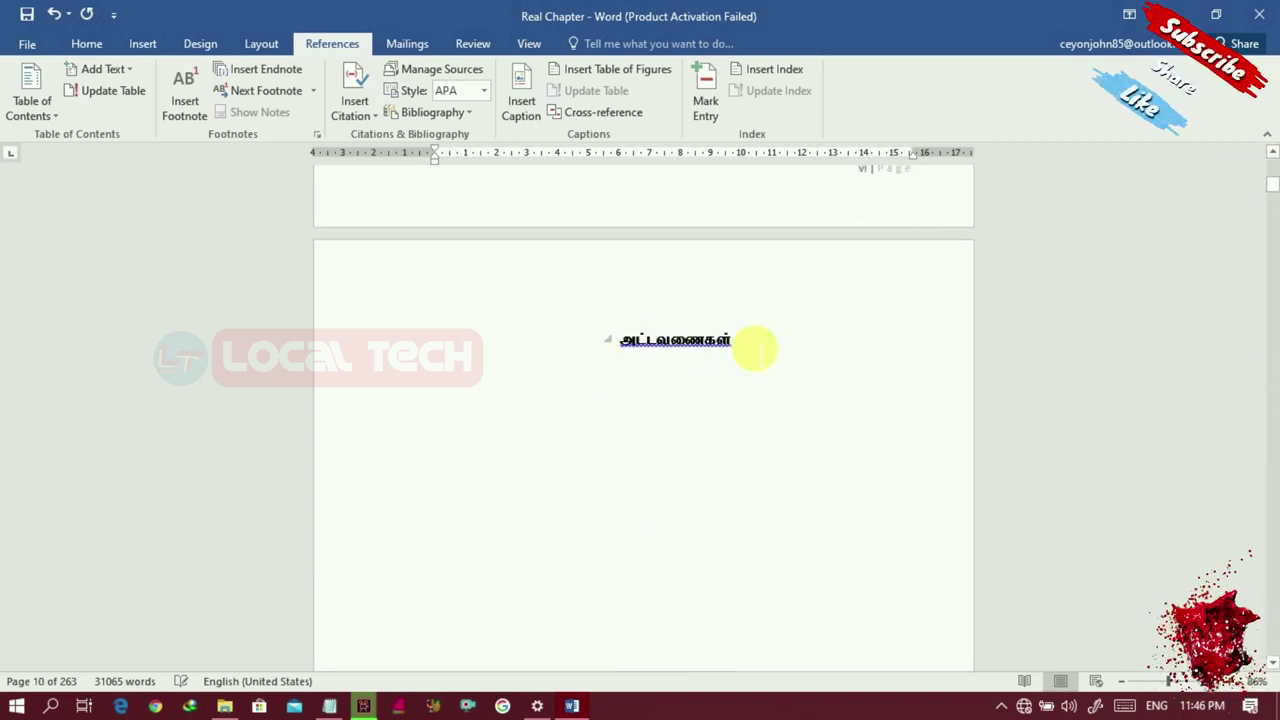
{"action": "left_click", "coordinate": [442, 447]}
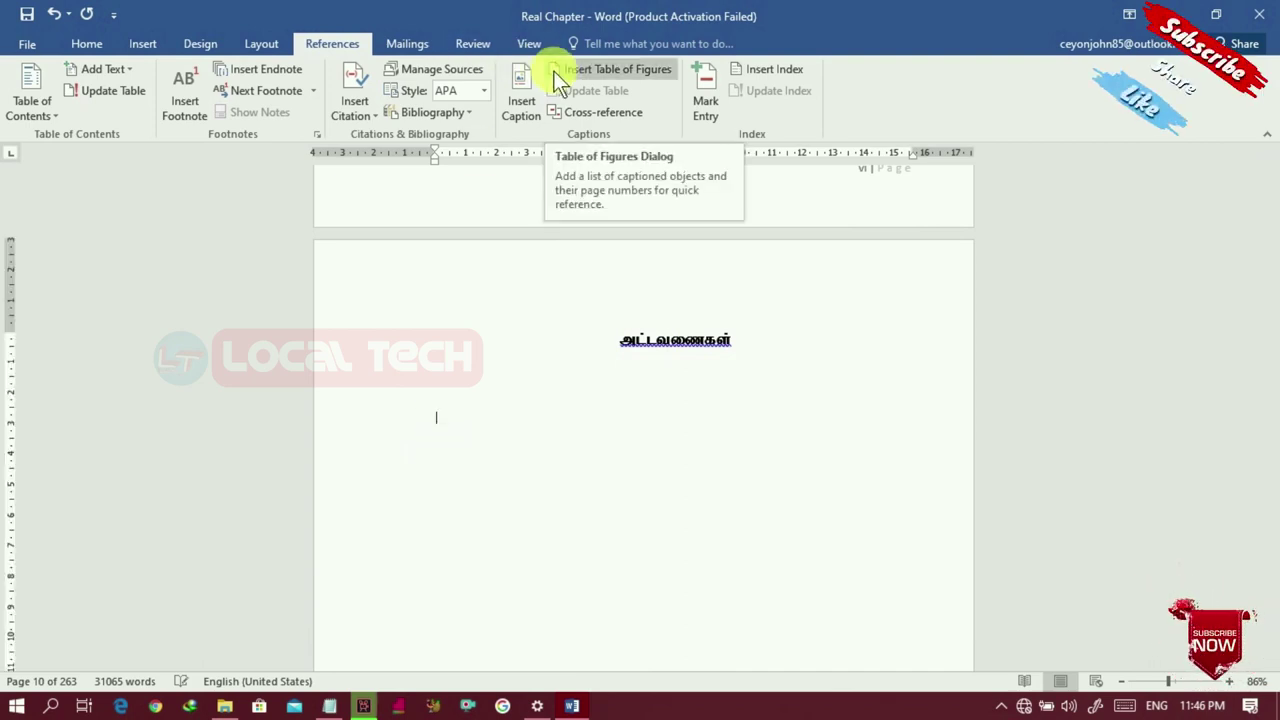
Step: Insert a Table-label table of figures listing Table 1 (page 7) and Table 2 (page 27)
{"action": "left_click", "coordinate": [605, 67]}
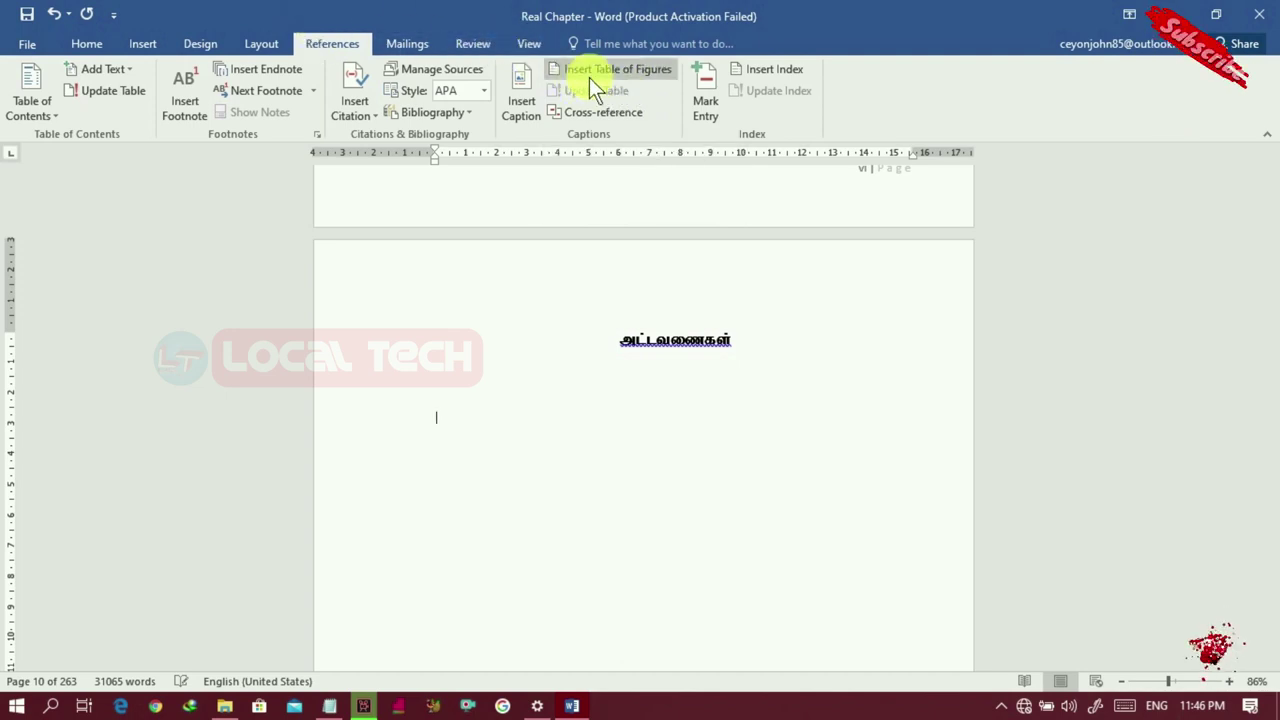
{"action": "left_click", "coordinate": [602, 70]}
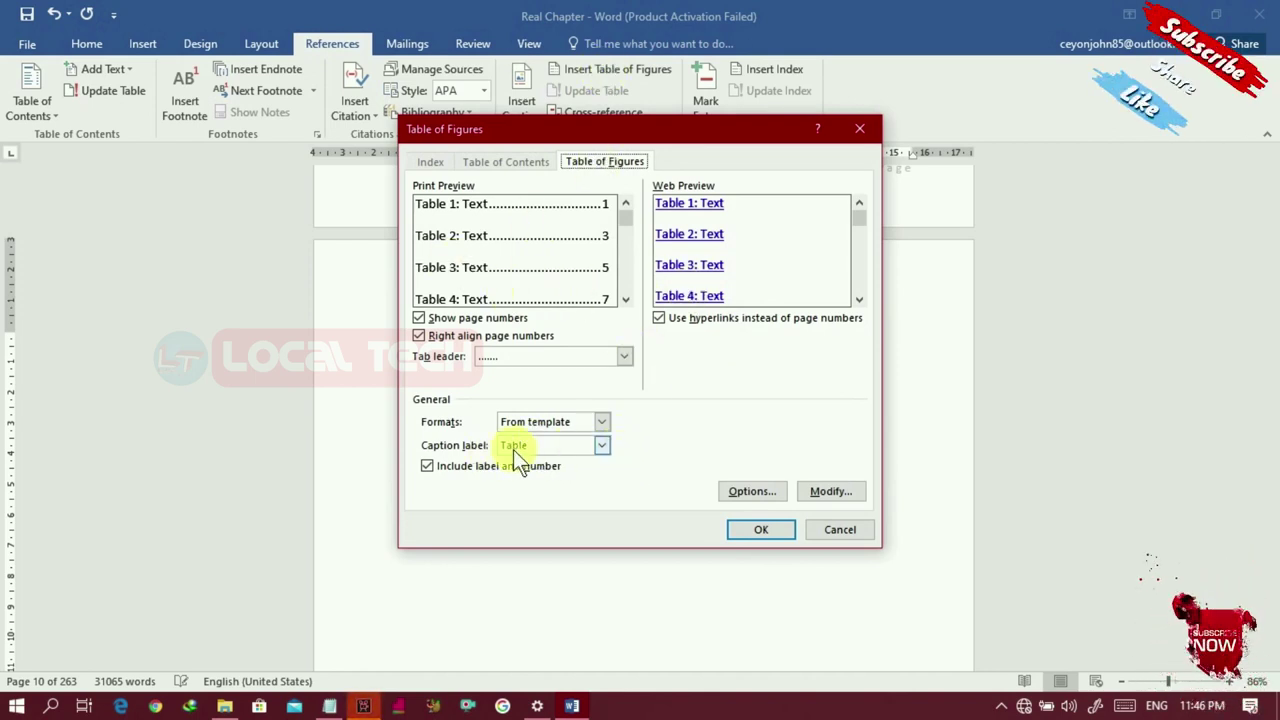
{"action": "left_click", "coordinate": [759, 529]}
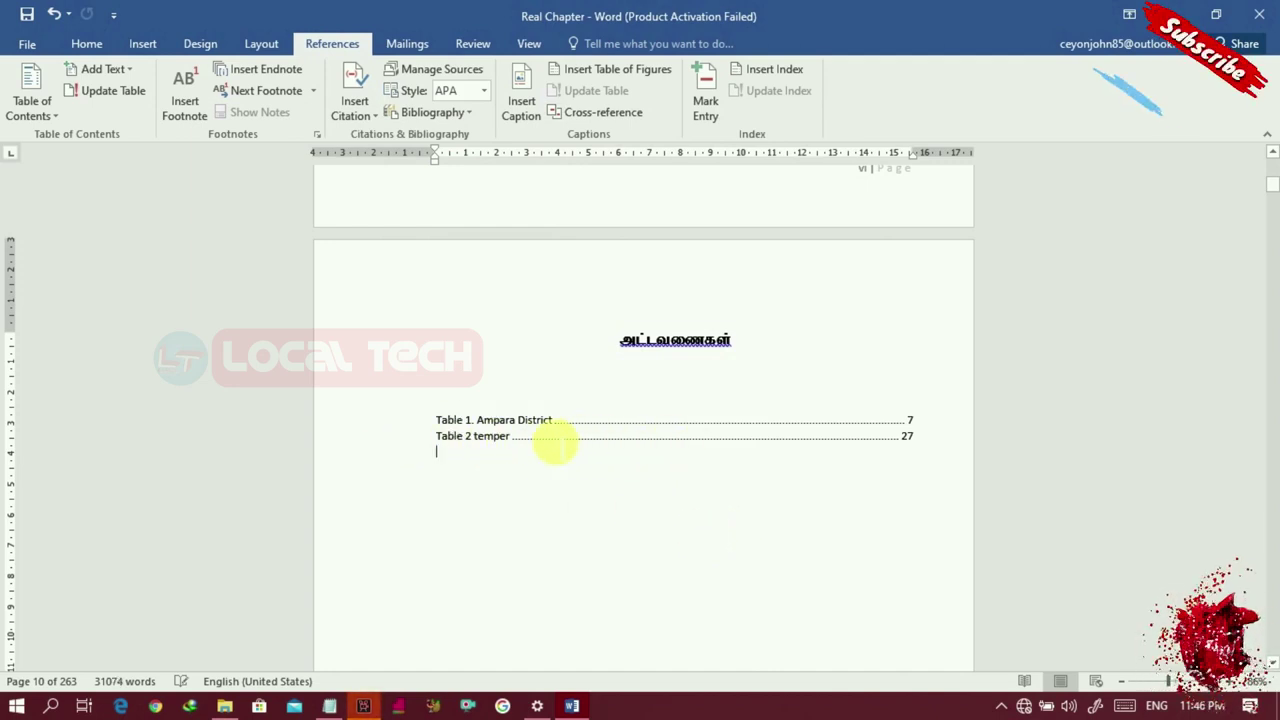
{"action": "left_click_drag", "start_coordinate": [442, 420], "coordinate": [660, 463]}
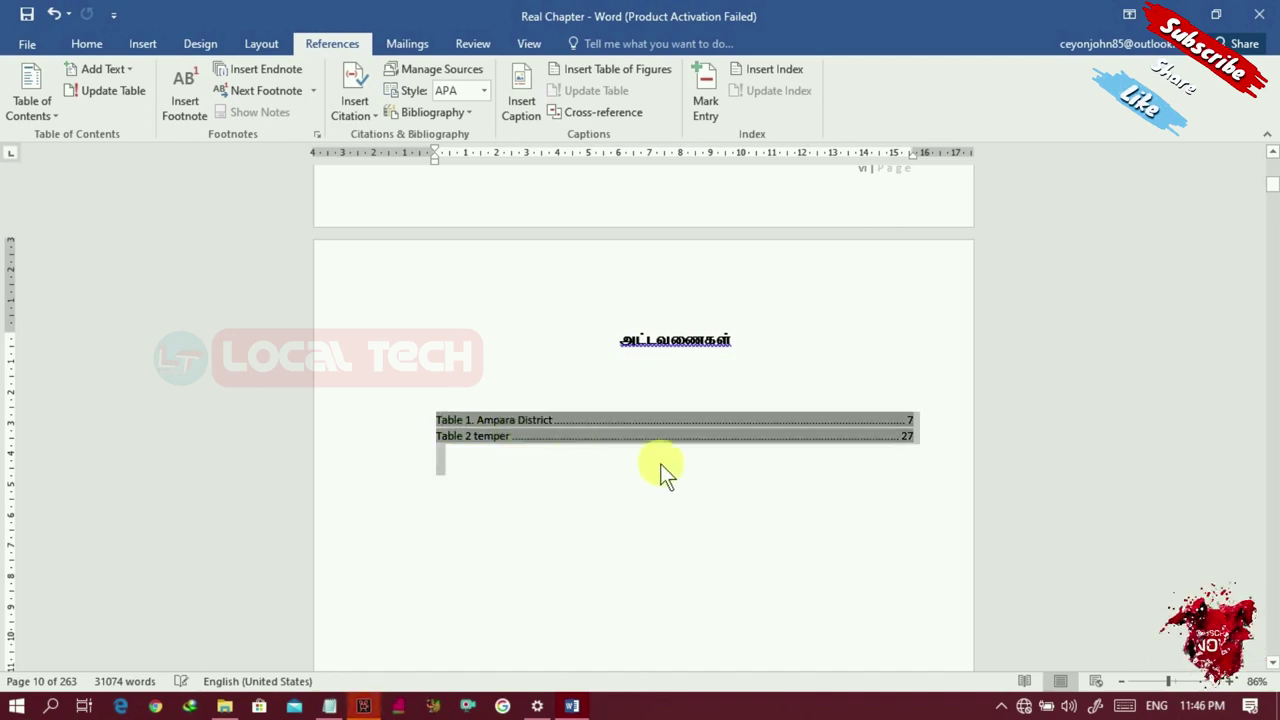
Step: Set the list of tables to Times New Roman 14 and verify the Table 1 entry's link
{"action": "left_click", "coordinate": [94, 48]}
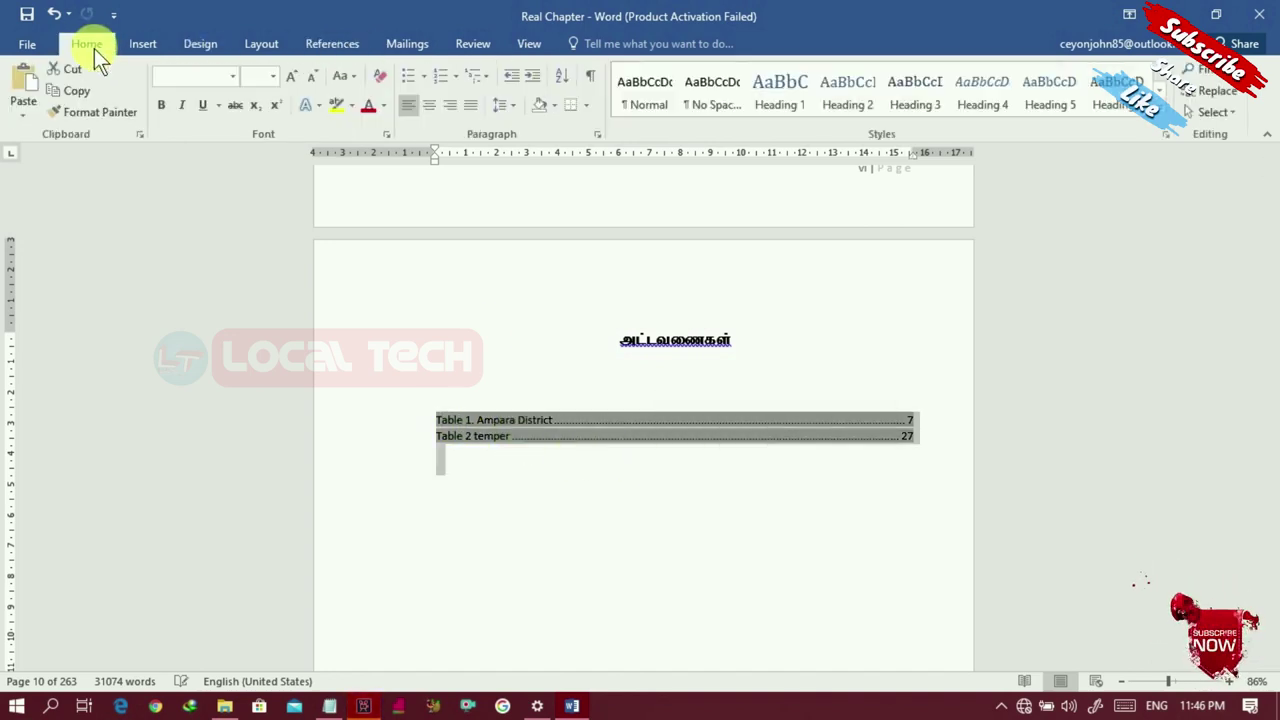
{"action": "left_click", "coordinate": [233, 77]}
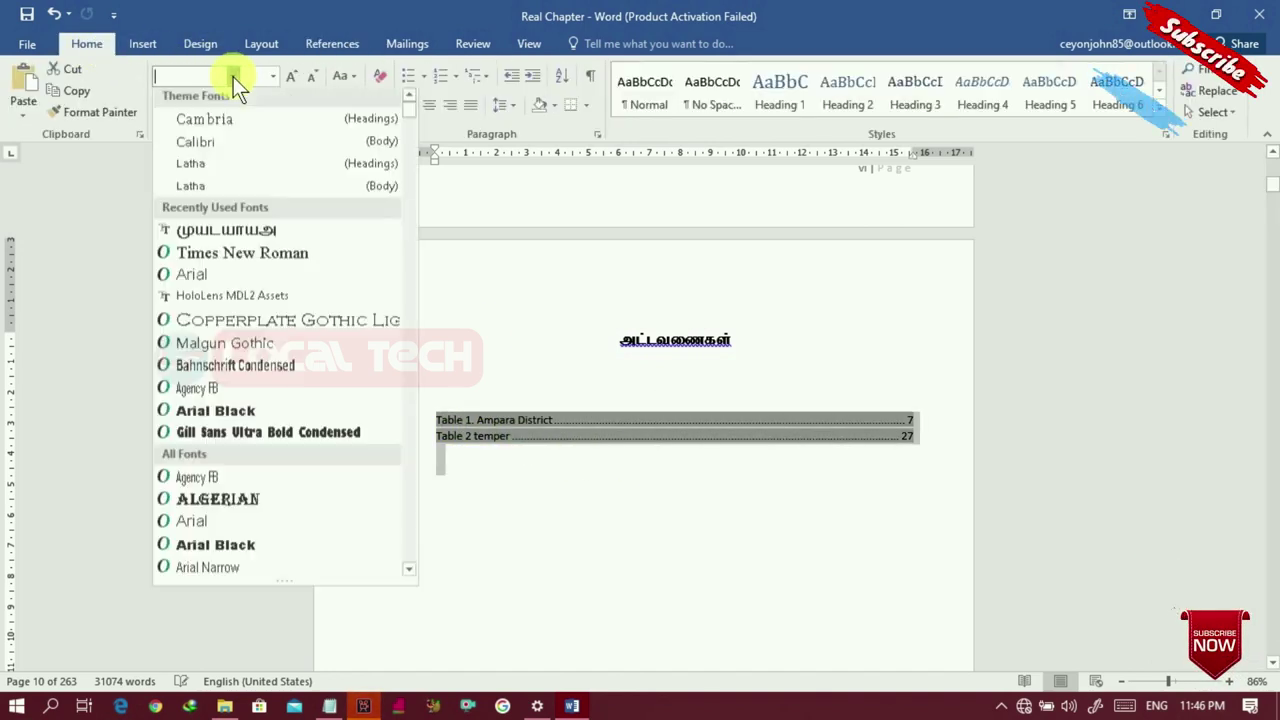
{"action": "left_click", "coordinate": [246, 257]}
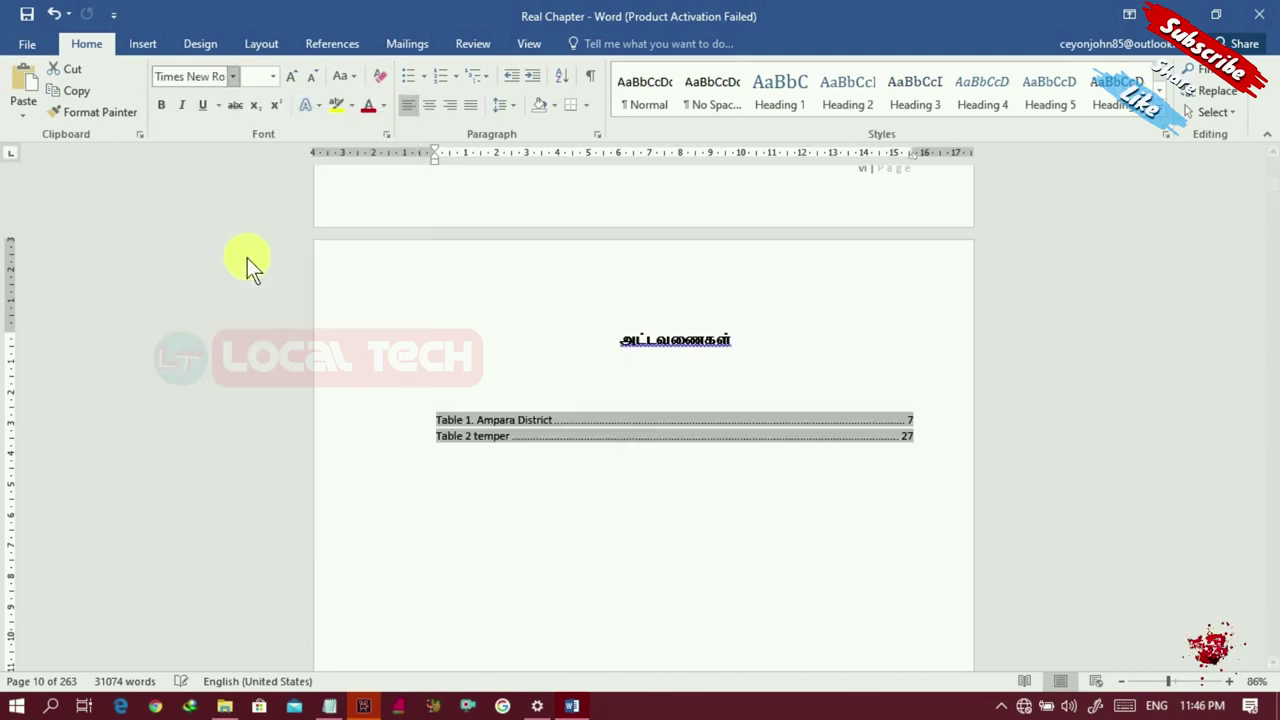
{"action": "left_click", "coordinate": [272, 76]}
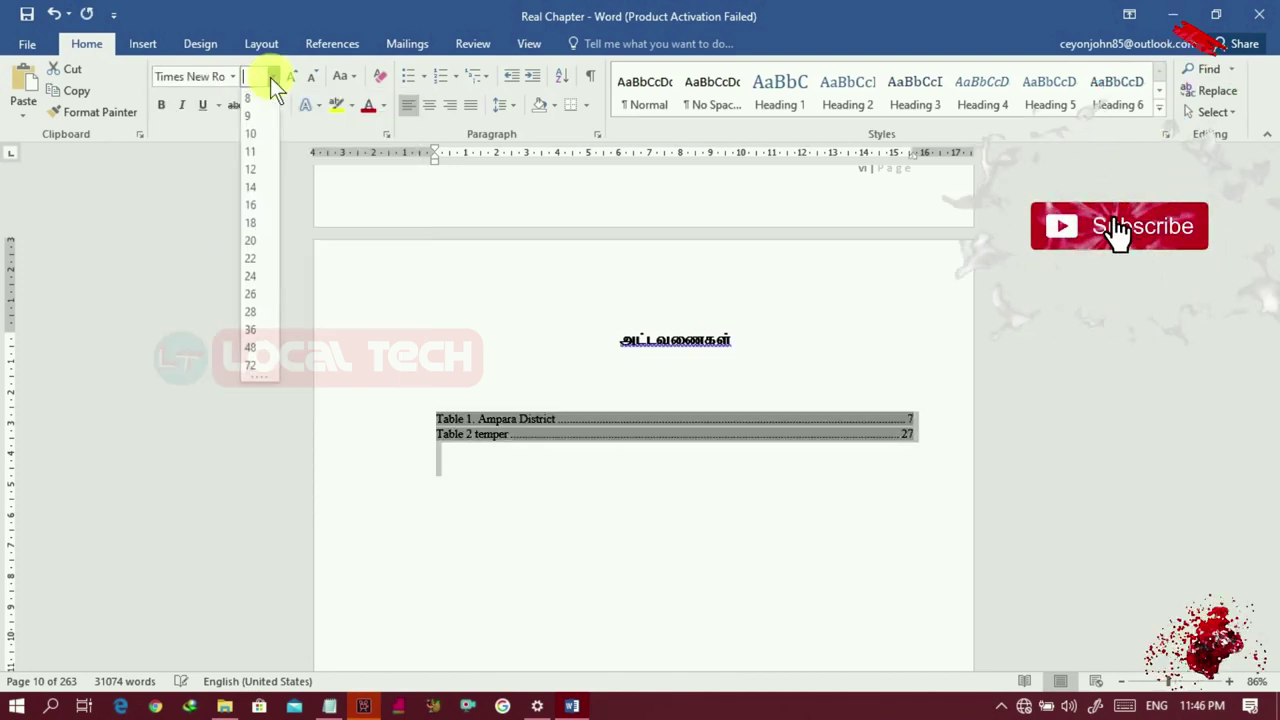
{"action": "left_click", "coordinate": [252, 186]}
{"action": "left_click", "coordinate": [585, 470]}
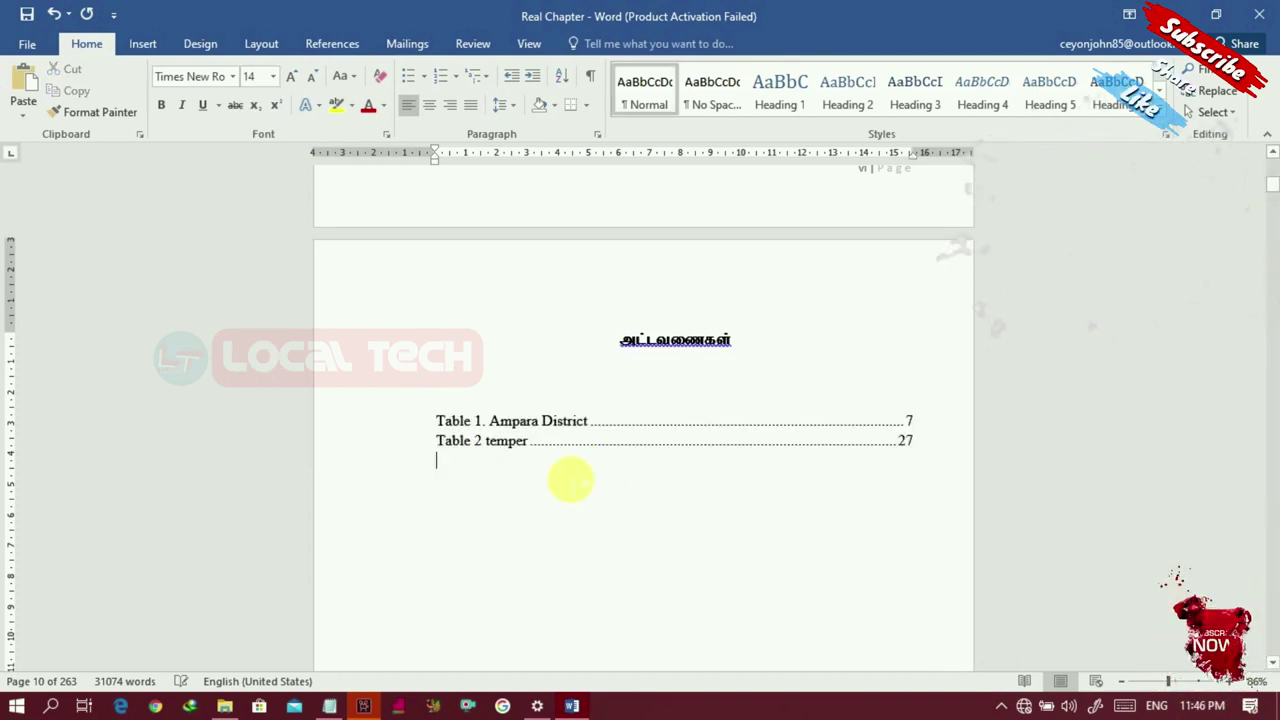
{"action": "left_click", "coordinate": [530, 425], "text": "ctrl"}
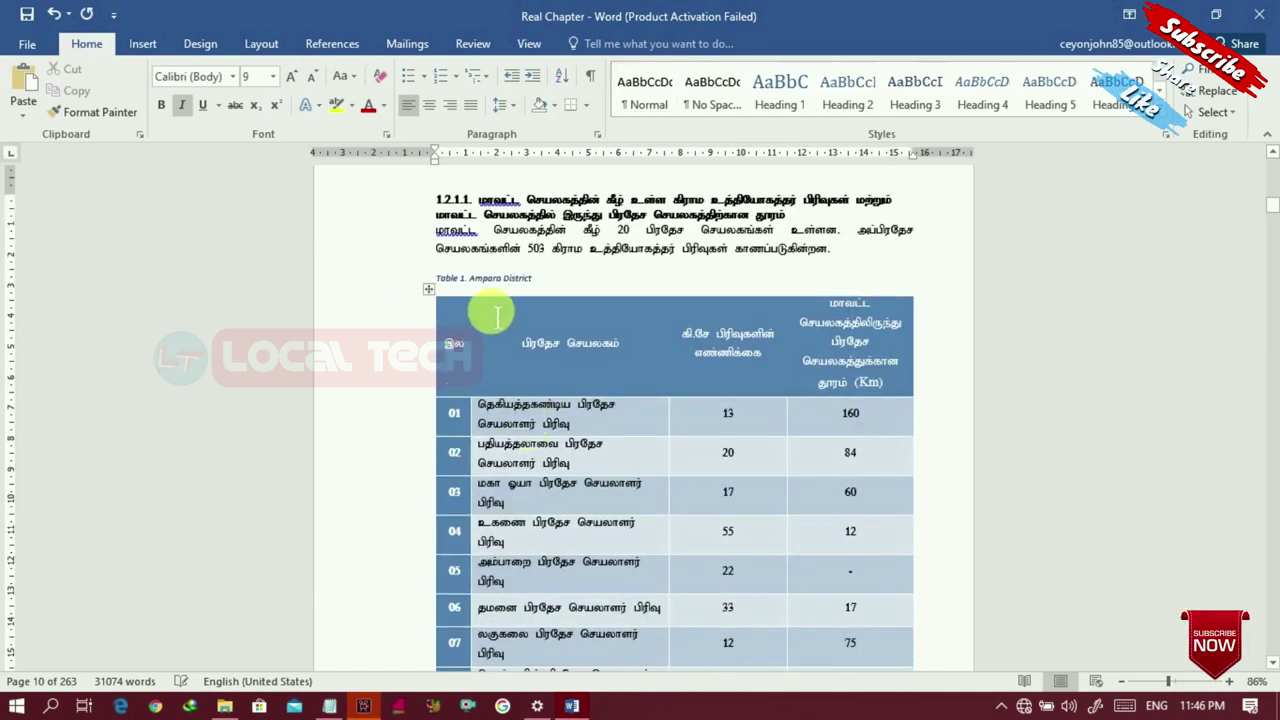
{"action": "key", "text": "alt+Left"}
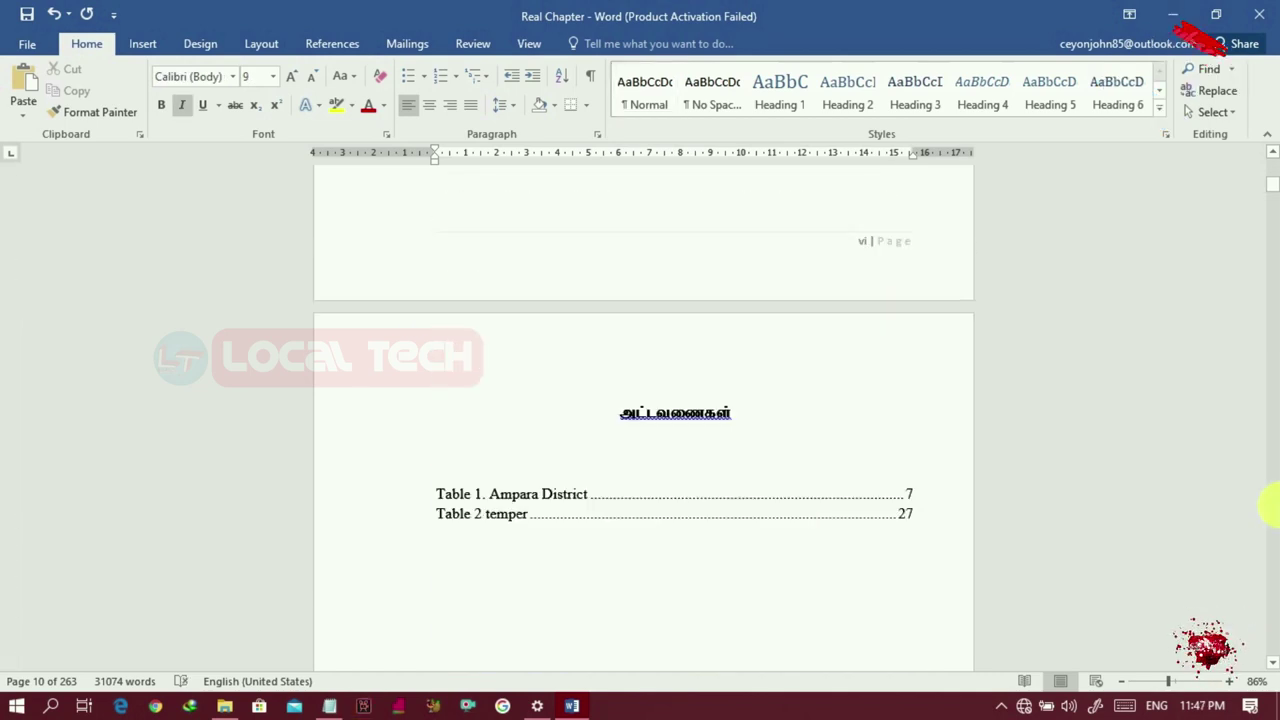
Step: Delete the typed Tamil caption above the Ampara District map on page 21 and select the map
{"action": "scroll", "coordinate": [1268, 505], "scroll_direction": "down", "scroll_amount": 15}
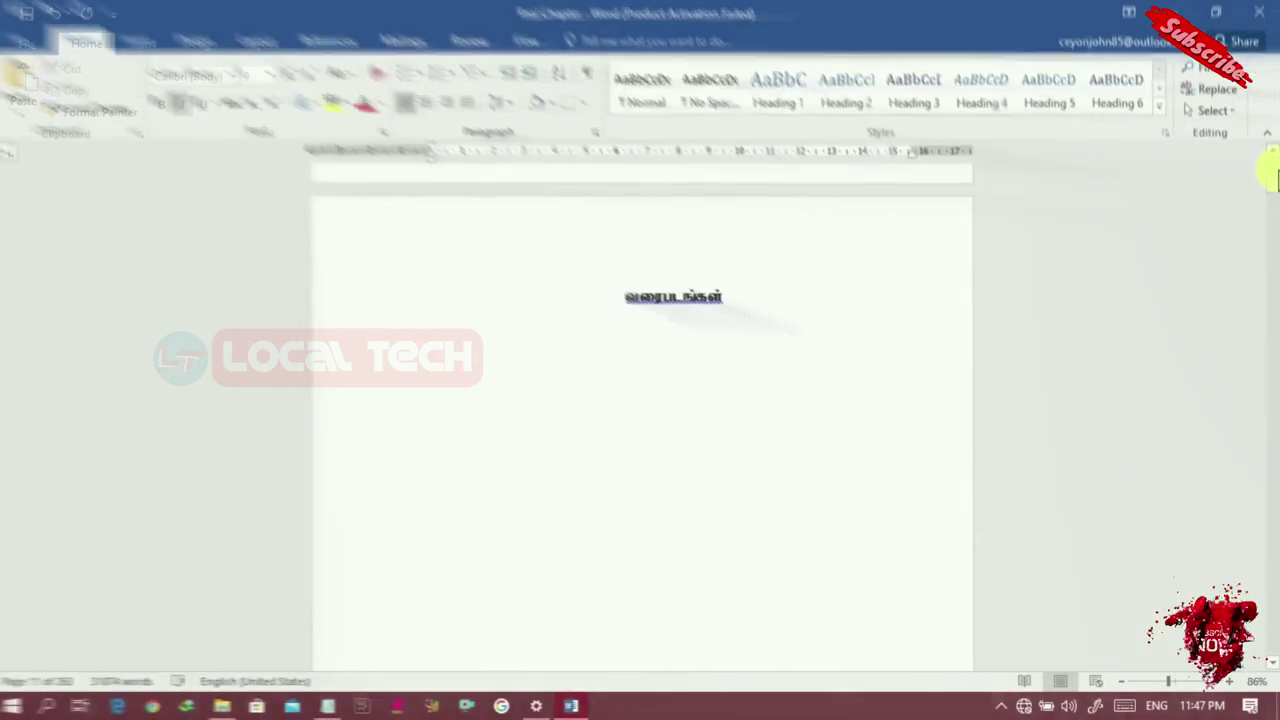
{"action": "scroll", "coordinate": [1265, 180], "scroll_direction": "down", "scroll_amount": 10}
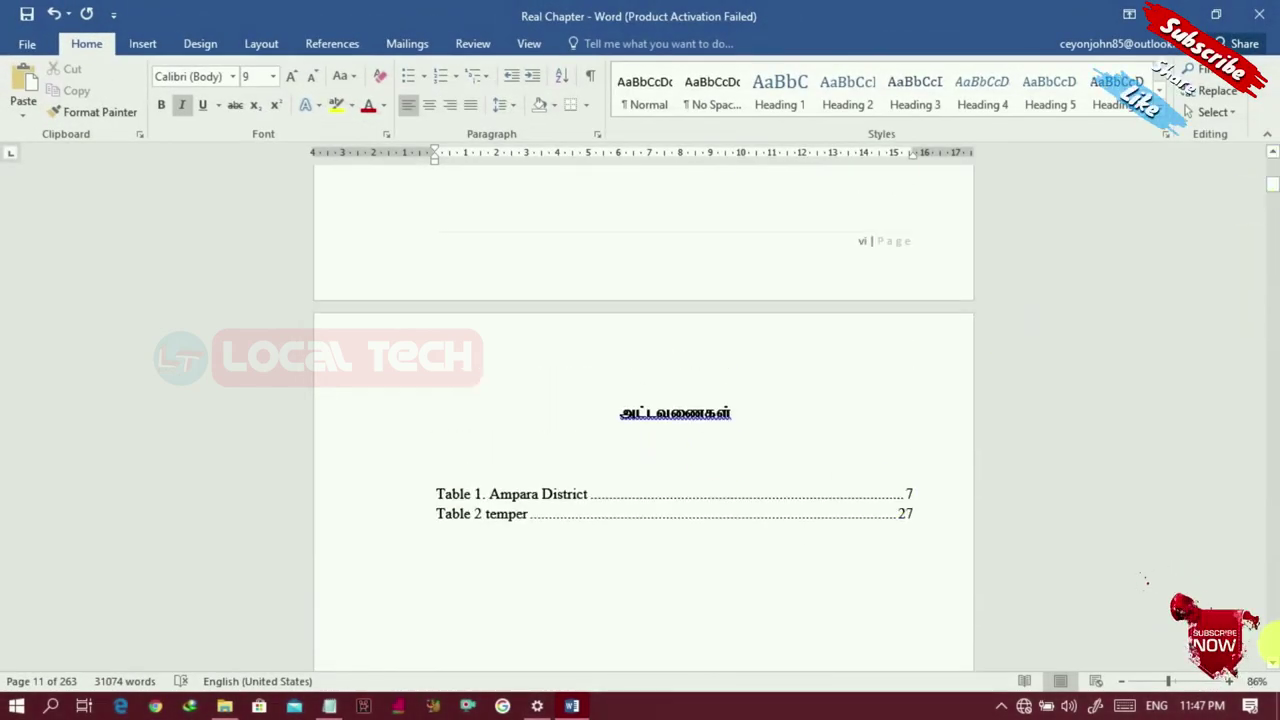
{"action": "scroll", "coordinate": [1268, 580], "scroll_direction": "down", "scroll_amount": 5}
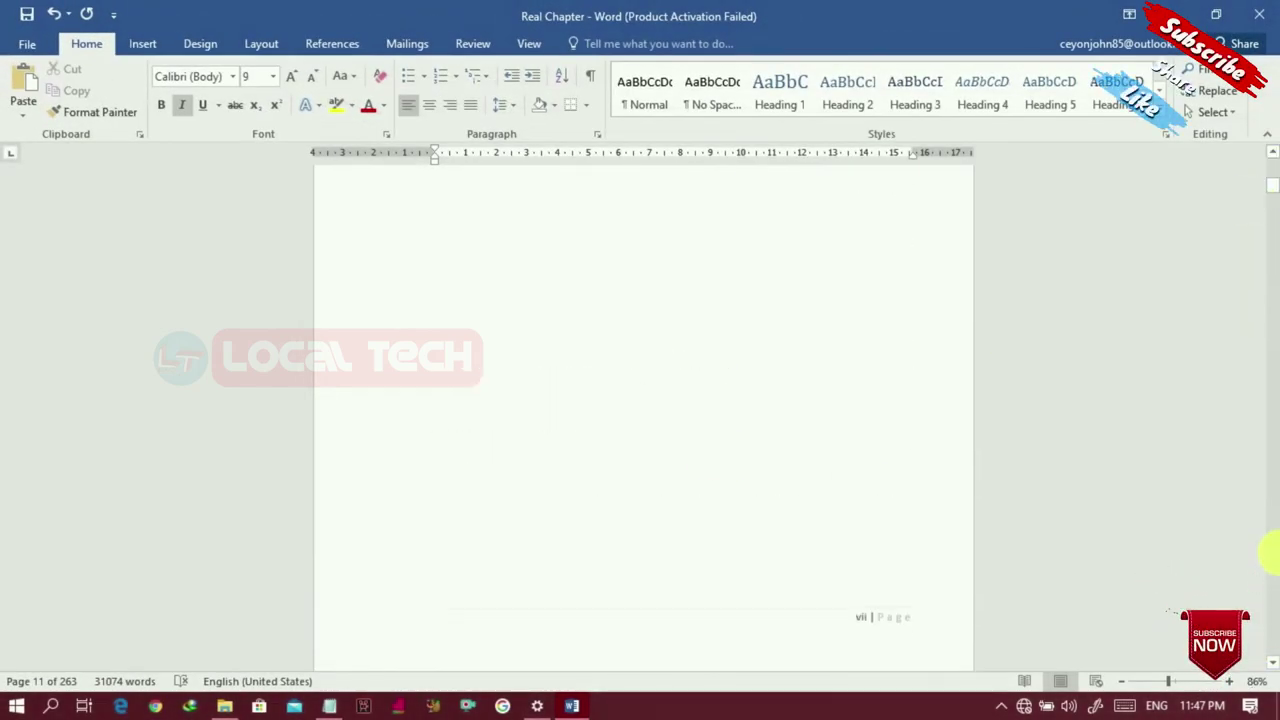
{"action": "scroll", "coordinate": [1268, 560], "scroll_direction": "down", "scroll_amount": 5}
{"action": "scroll", "coordinate": [1268, 555], "scroll_direction": "down", "scroll_amount": 6}
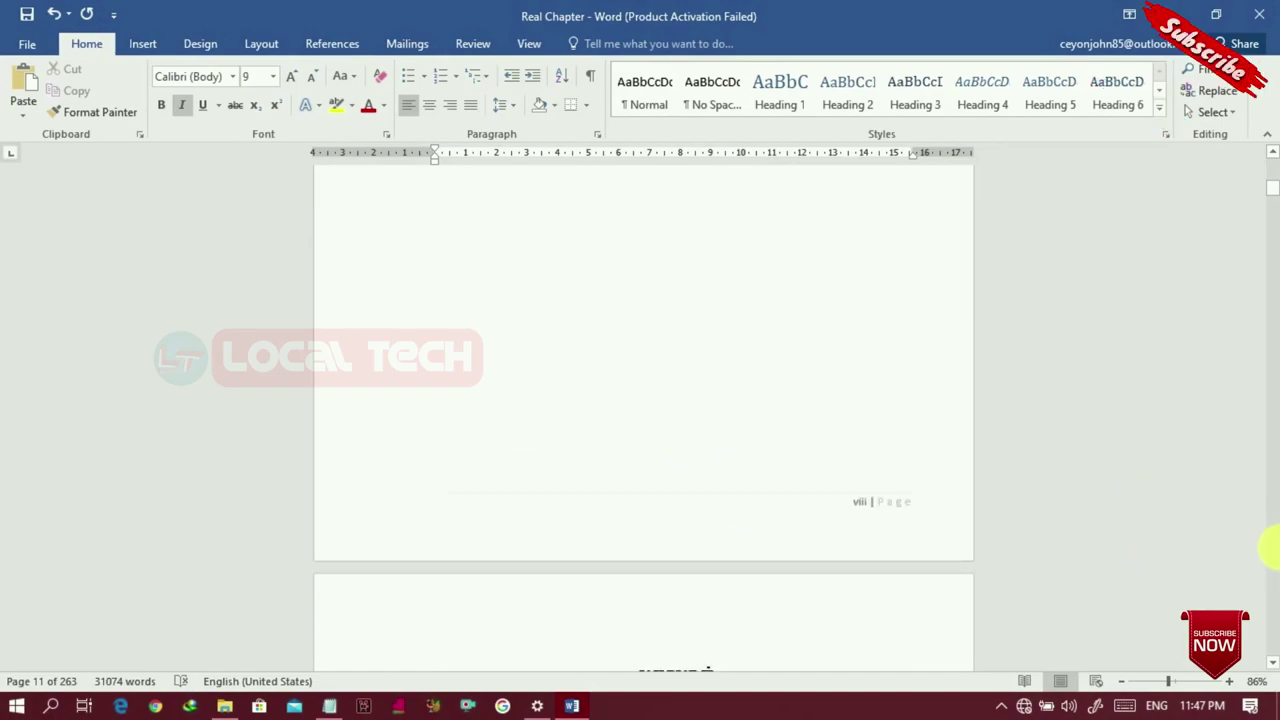
{"action": "scroll", "coordinate": [1268, 550], "scroll_direction": "down", "scroll_amount": 20}
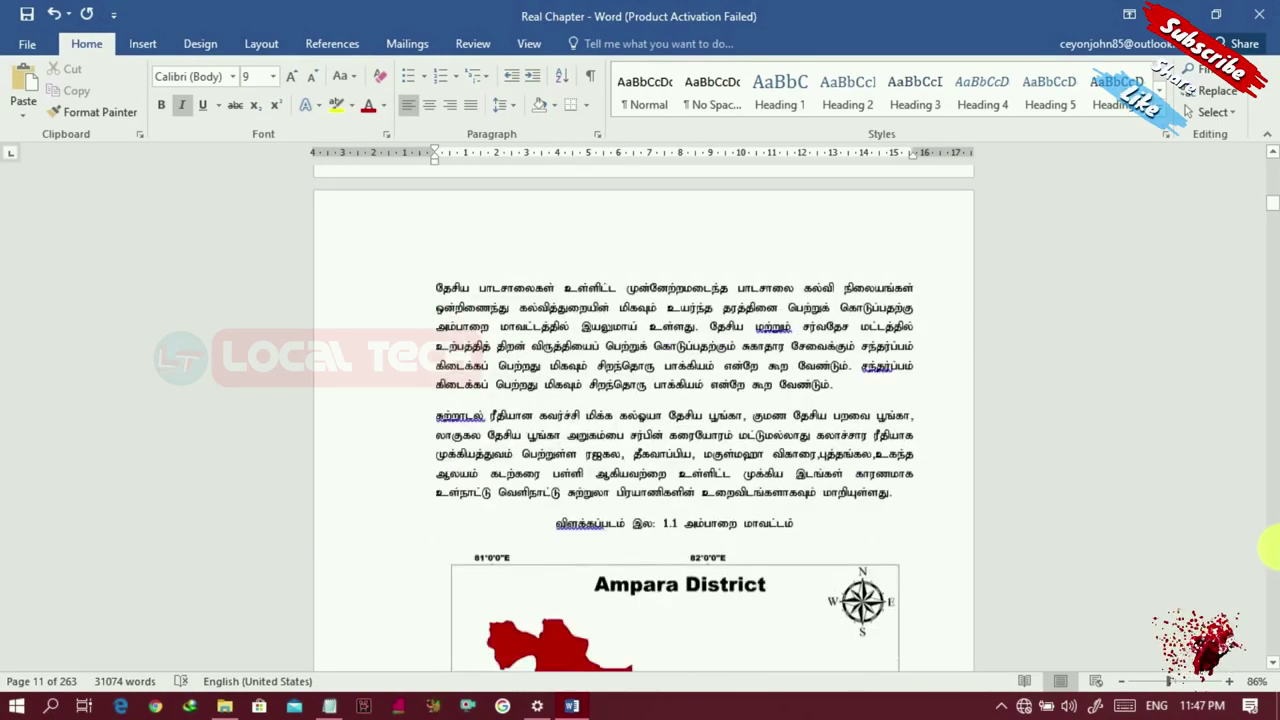
{"action": "scroll", "coordinate": [1268, 545], "scroll_direction": "down", "scroll_amount": 4}
{"action": "left_click_drag", "start_coordinate": [1268, 185], "coordinate": [1270, 200]}
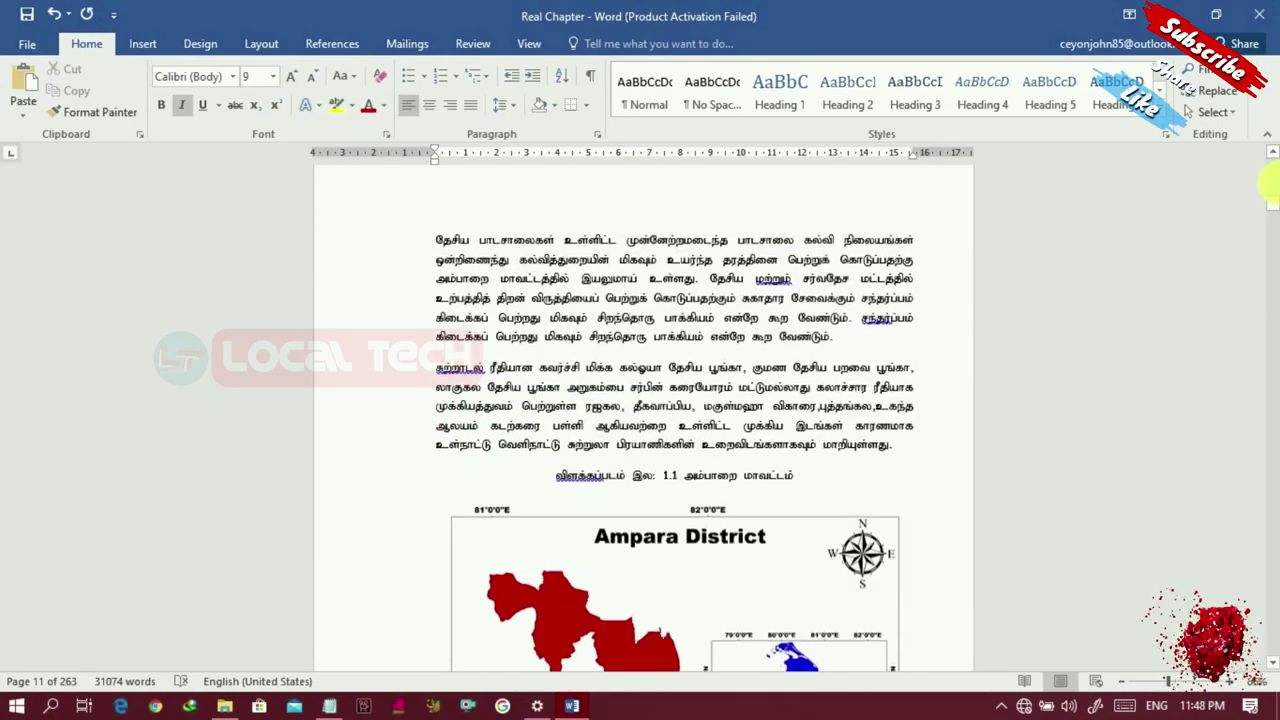
{"action": "left_click_drag", "start_coordinate": [557, 477], "coordinate": [814, 478]}
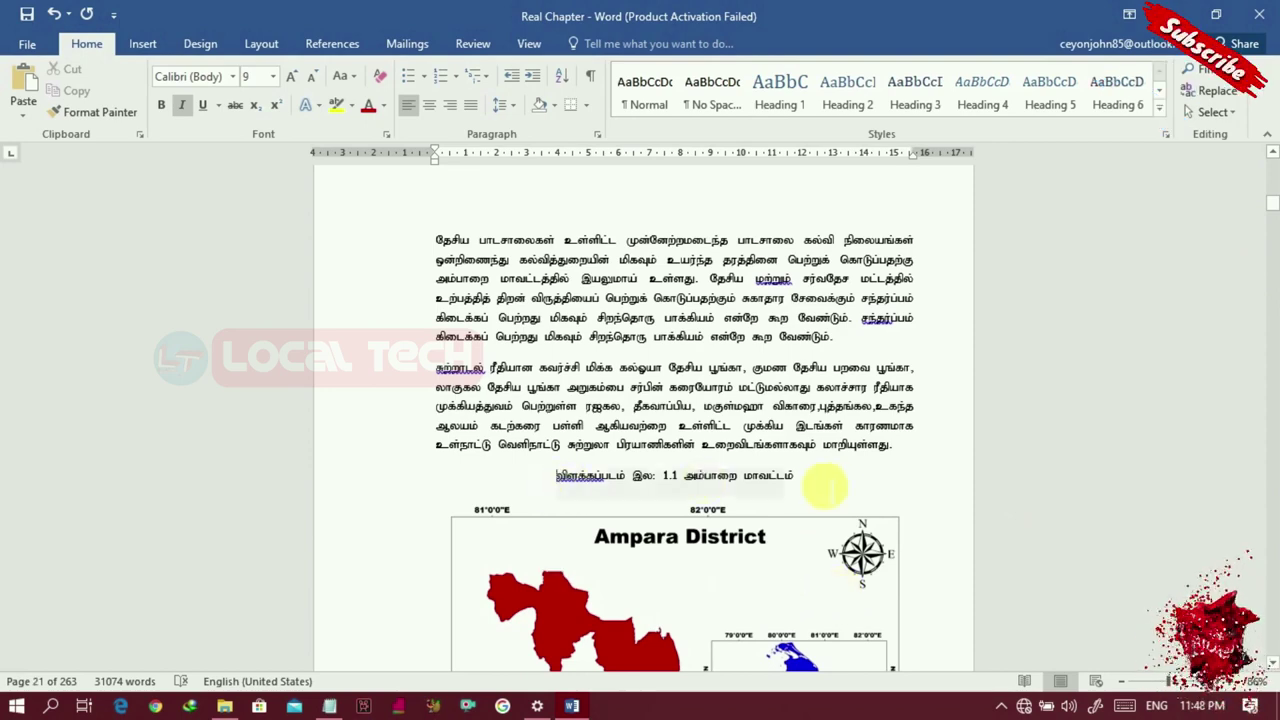
{"action": "key", "text": "Delete"}
{"action": "scroll", "coordinate": [835, 487], "scroll_direction": "down", "scroll_amount": 3}
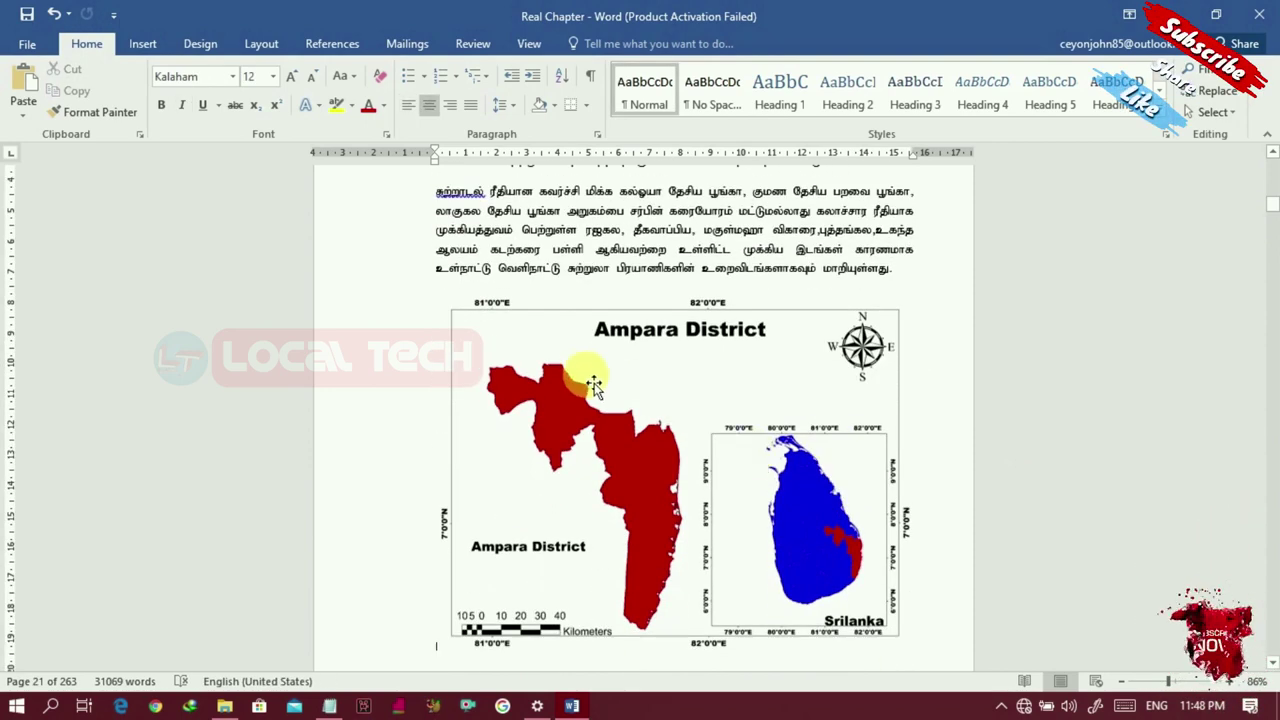
{"action": "left_click", "coordinate": [592, 378]}
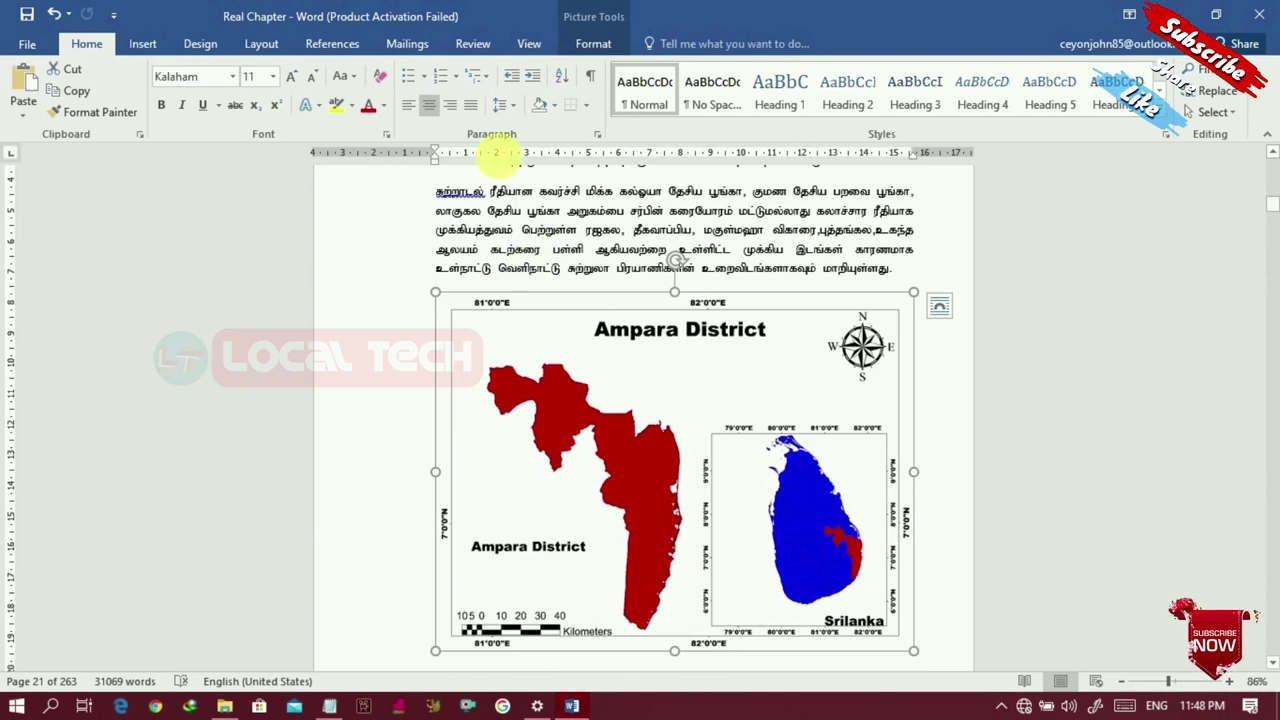
{"action": "left_click", "coordinate": [335, 47]}
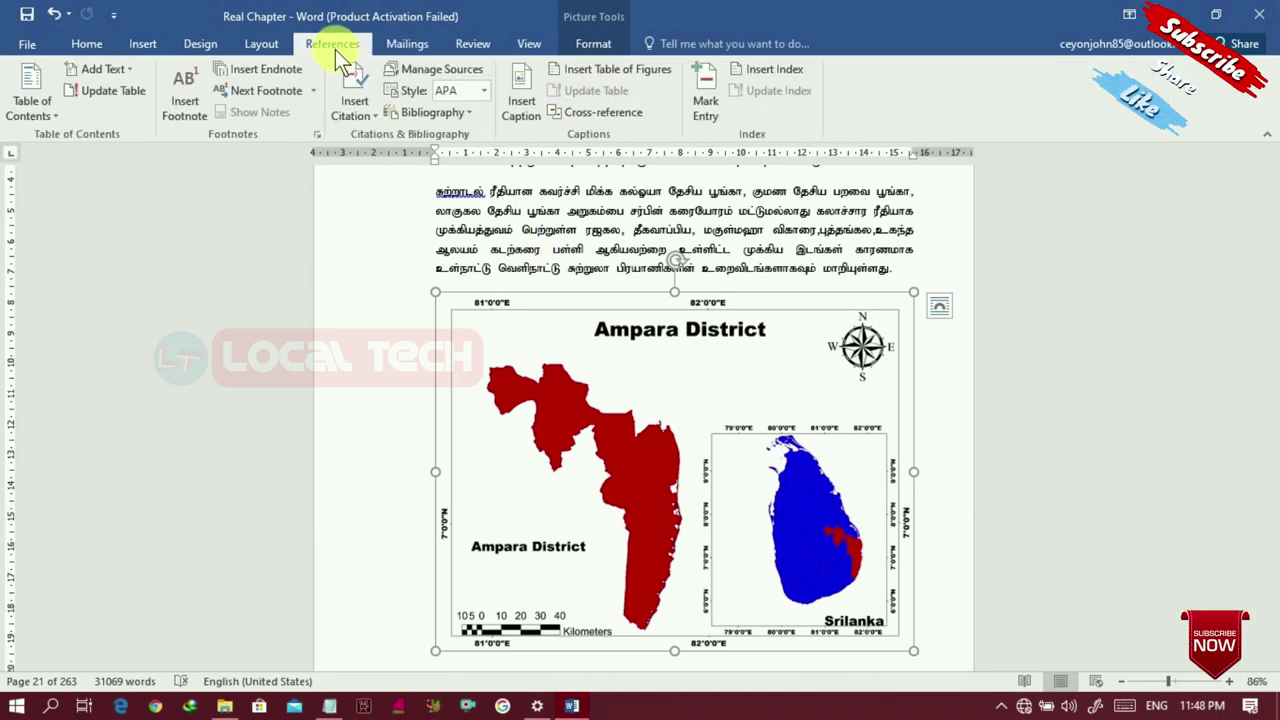
Step: Caption the map 'Image 1' using a new Image label, positioned above the selected item
{"action": "left_click", "coordinate": [530, 105]}
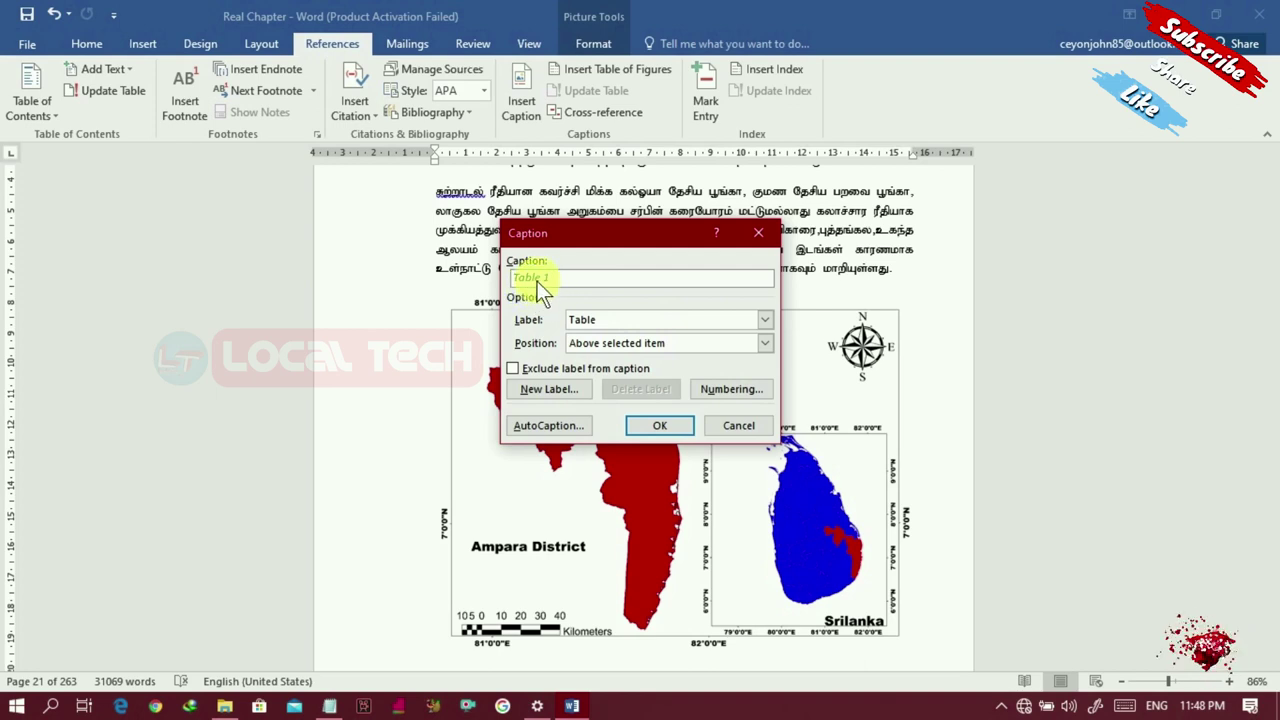
{"action": "left_click", "coordinate": [539, 390]}
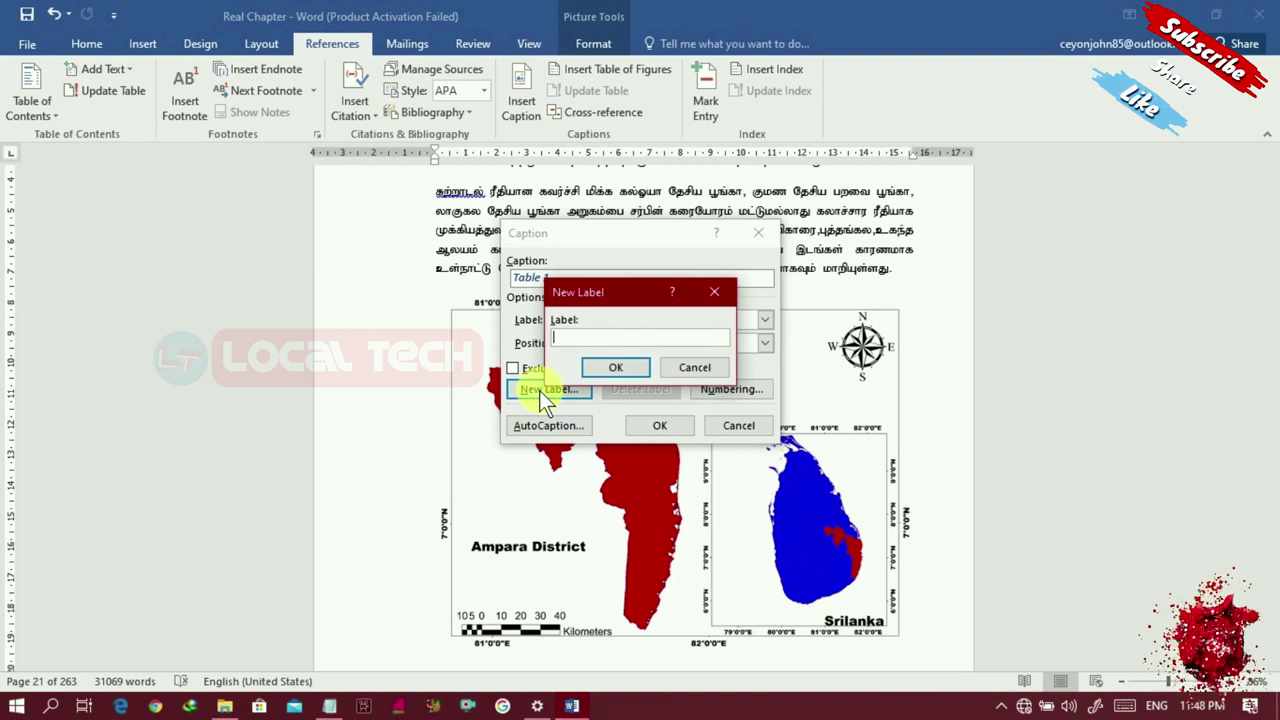
{"action": "type", "text": "I"}
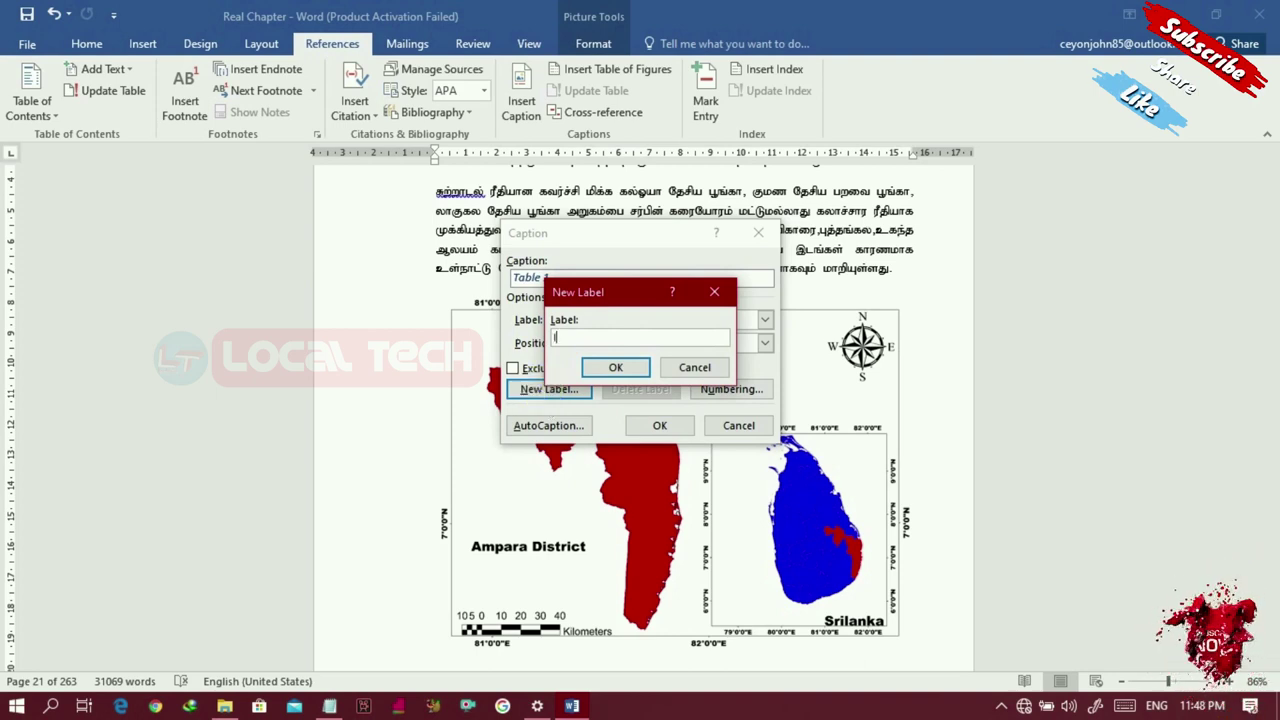
{"action": "type", "text": "mage"}
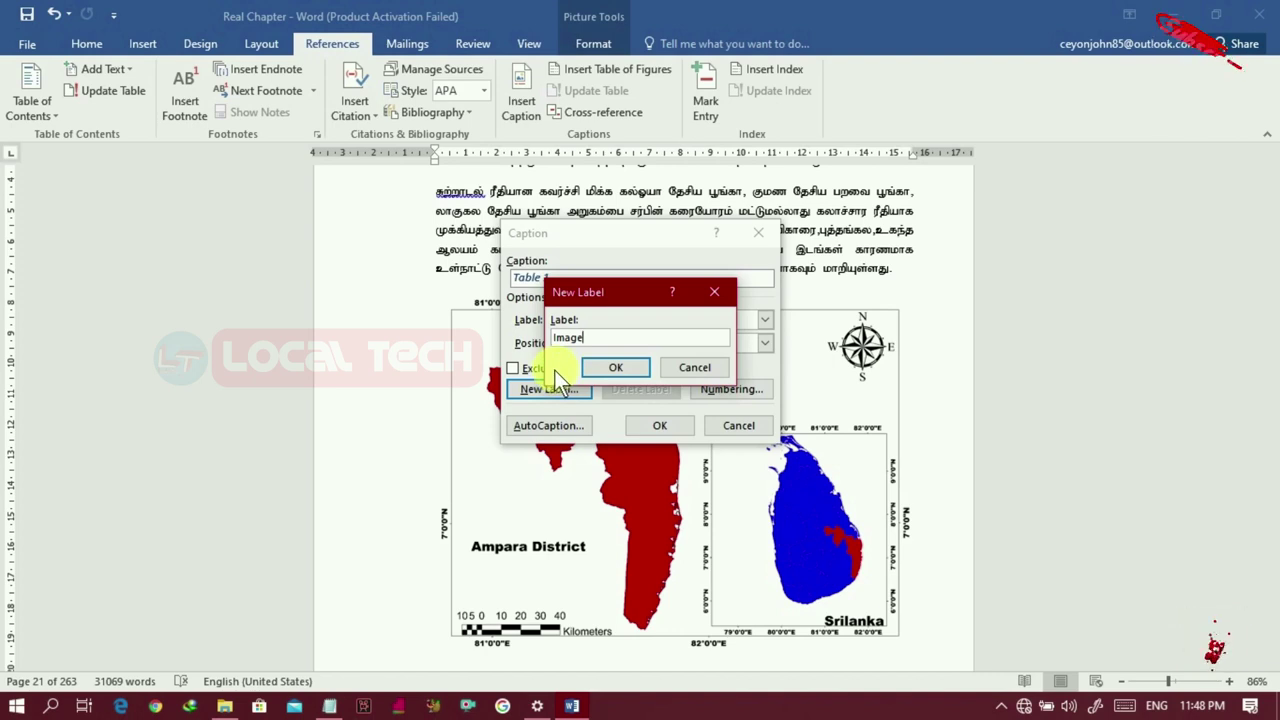
{"action": "left_click", "coordinate": [600, 370]}
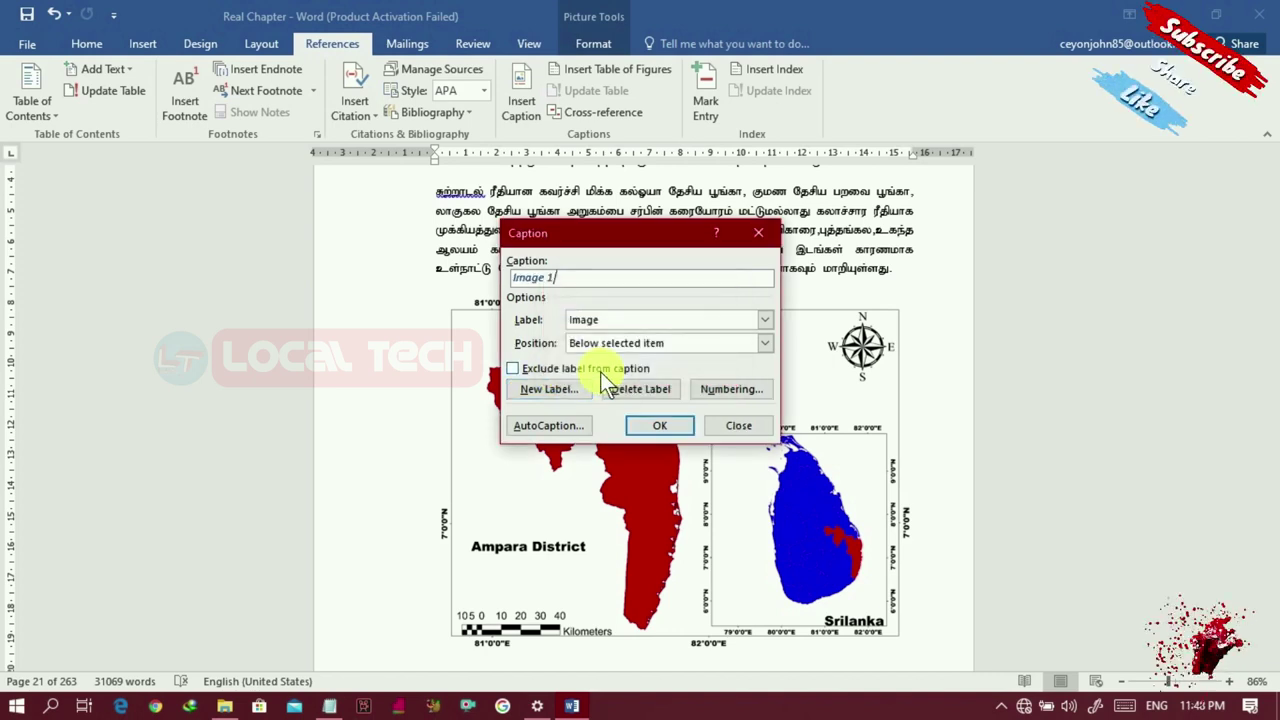
{"action": "left_click", "coordinate": [763, 345]}
{"action": "left_click", "coordinate": [706, 362]}
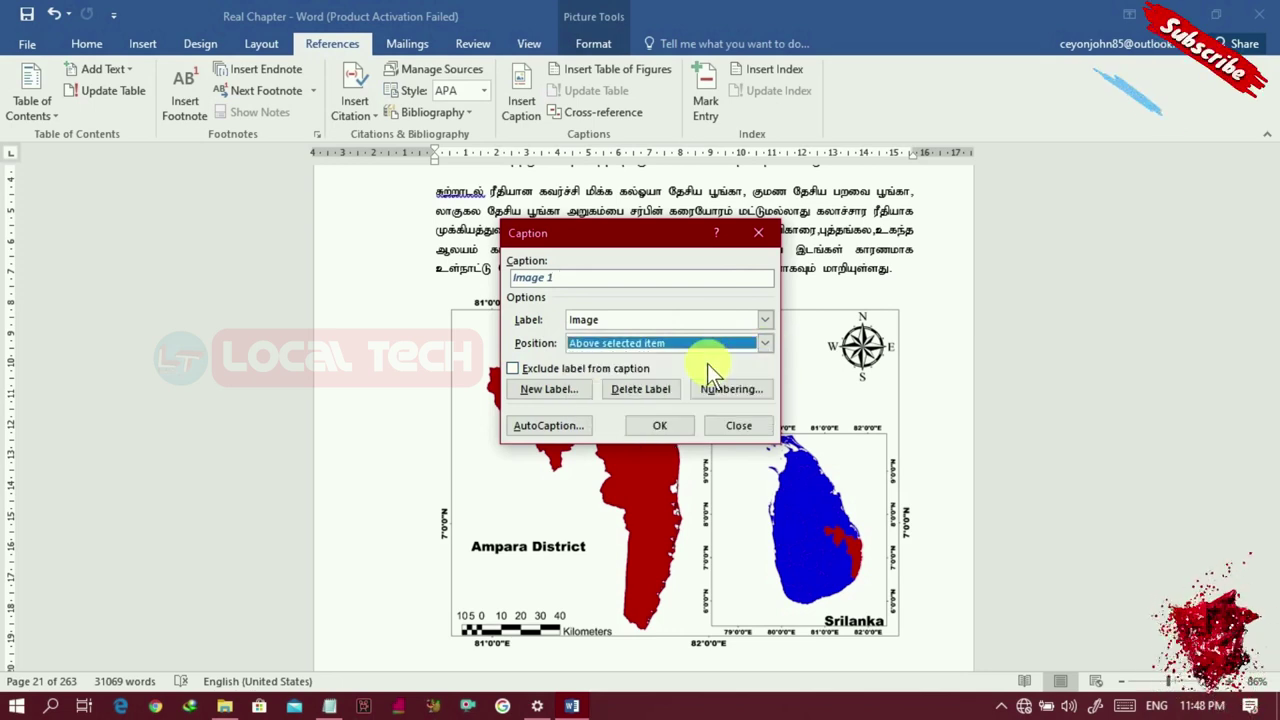
{"action": "left_click", "coordinate": [663, 424]}
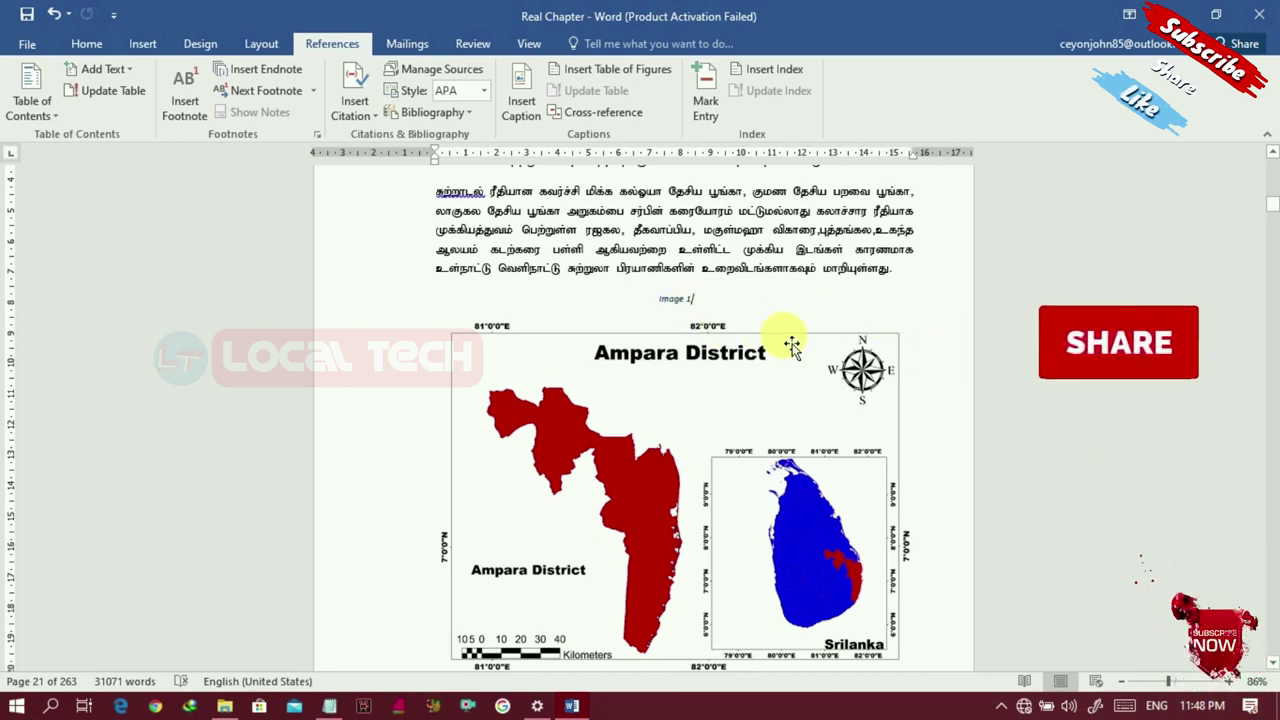
{"action": "scroll", "coordinate": [1268, 590], "scroll_direction": "down", "scroll_amount": 20}
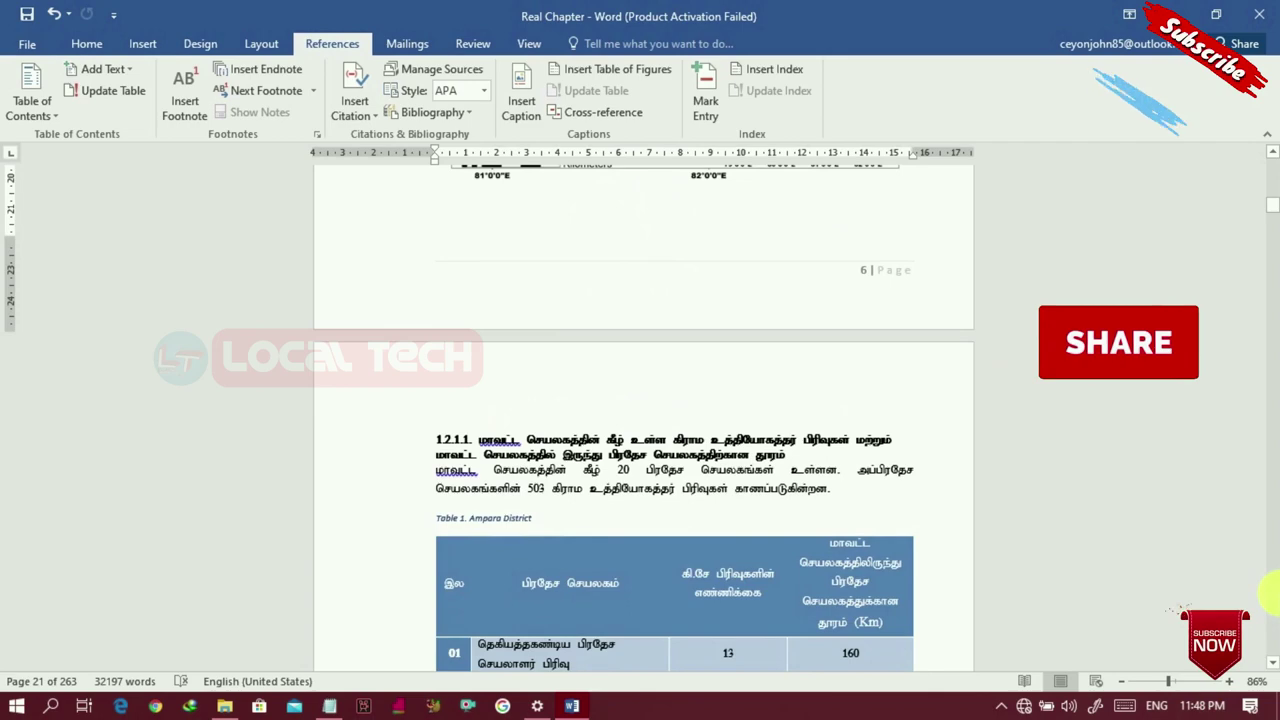
Step: Select the regions map and caption it 'Image 2 DS Divisions', keeping the Image label
{"action": "scroll", "coordinate": [1268, 590], "scroll_direction": "down", "scroll_amount": 15}
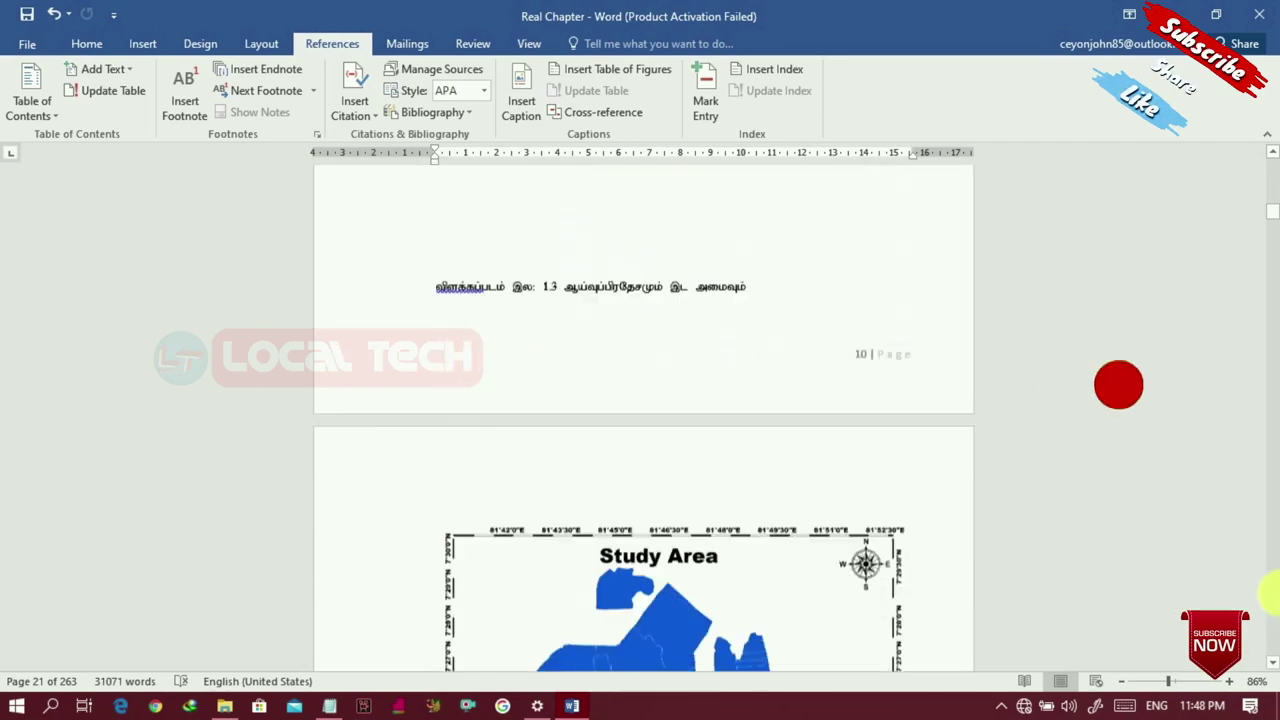
{"action": "scroll", "coordinate": [1268, 176], "scroll_direction": "down", "scroll_amount": 20}
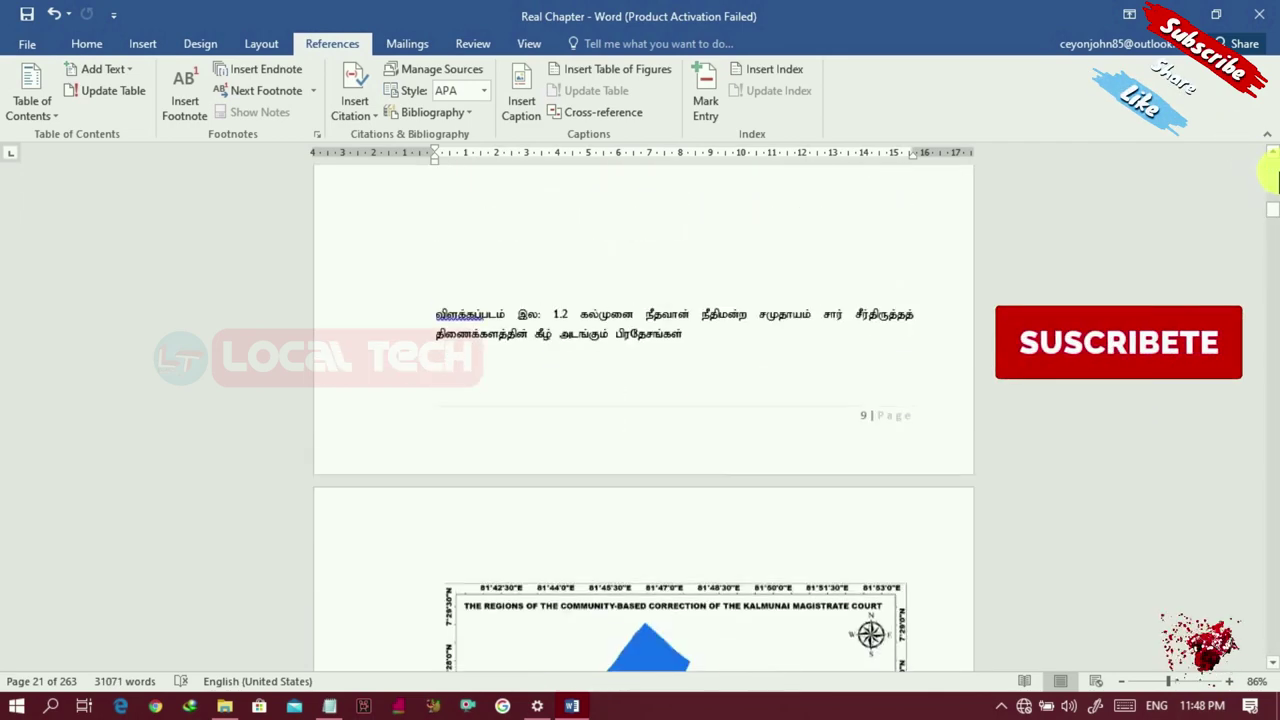
{"action": "left_click", "coordinate": [631, 640]}
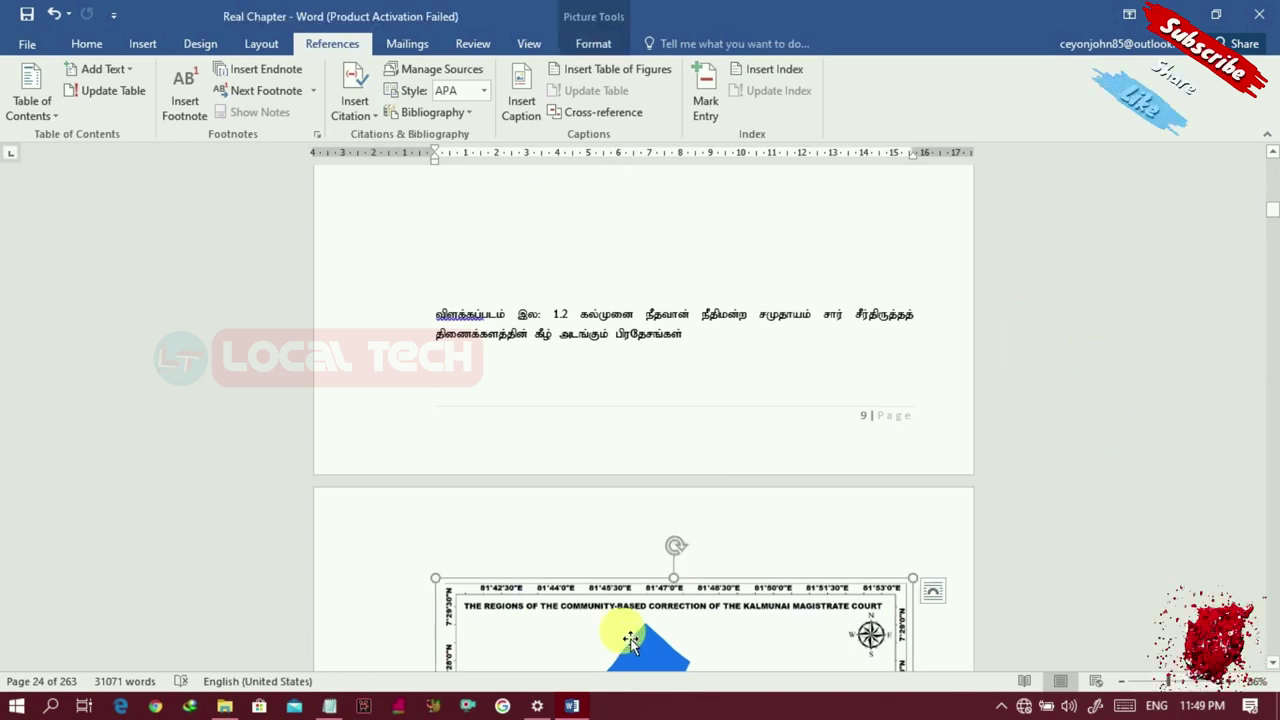
{"action": "left_click", "coordinate": [521, 104]}
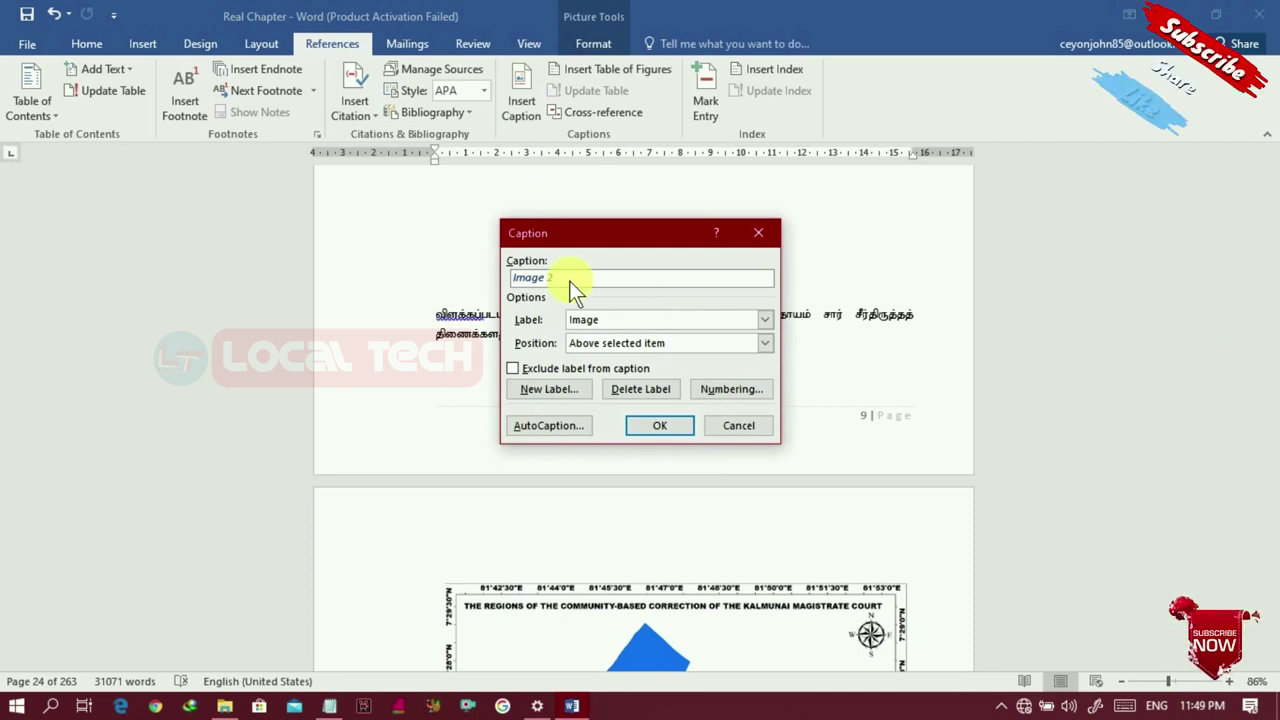
{"action": "type", "text": "DS D"}
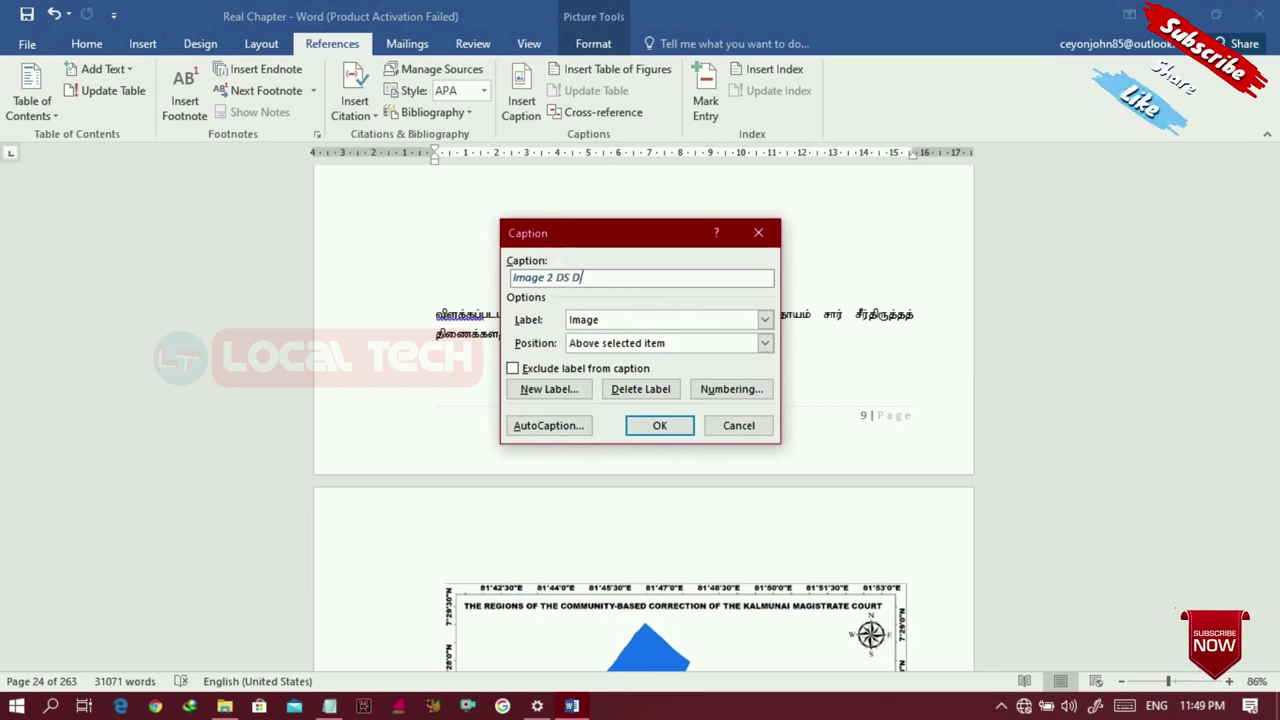
{"action": "type", "text": "ivisions"}
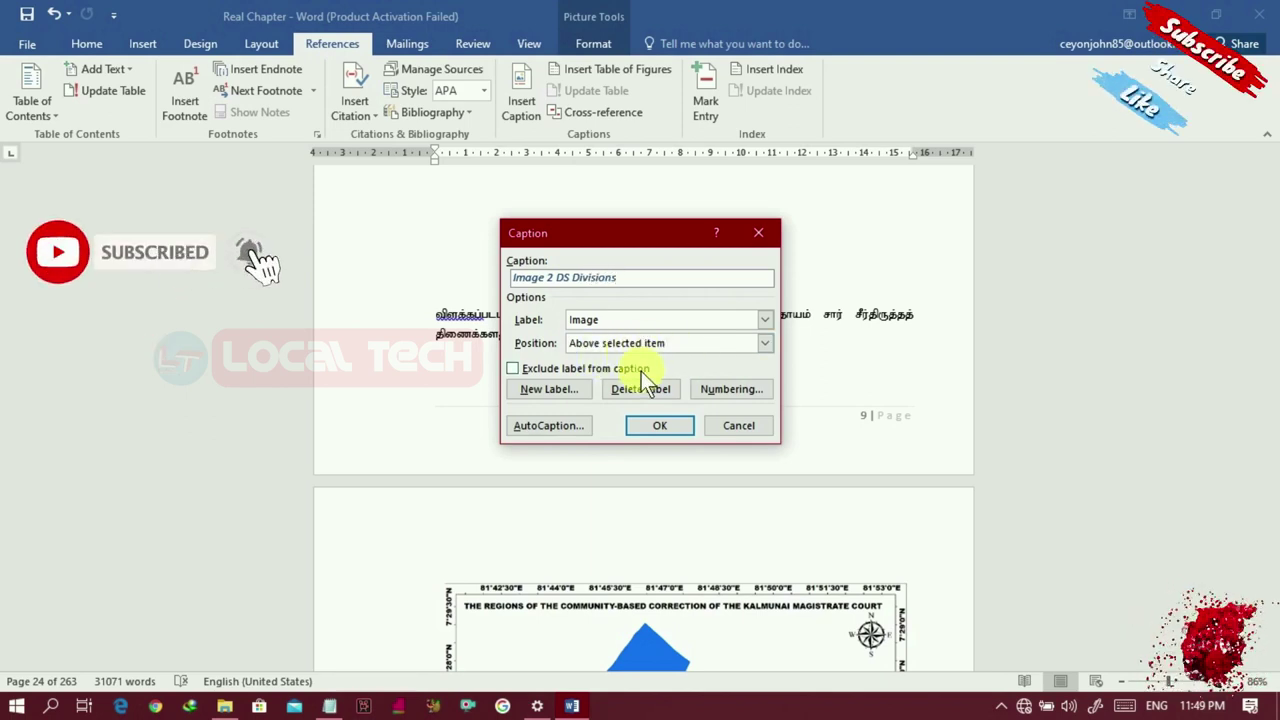
{"action": "left_click", "coordinate": [511, 369]}
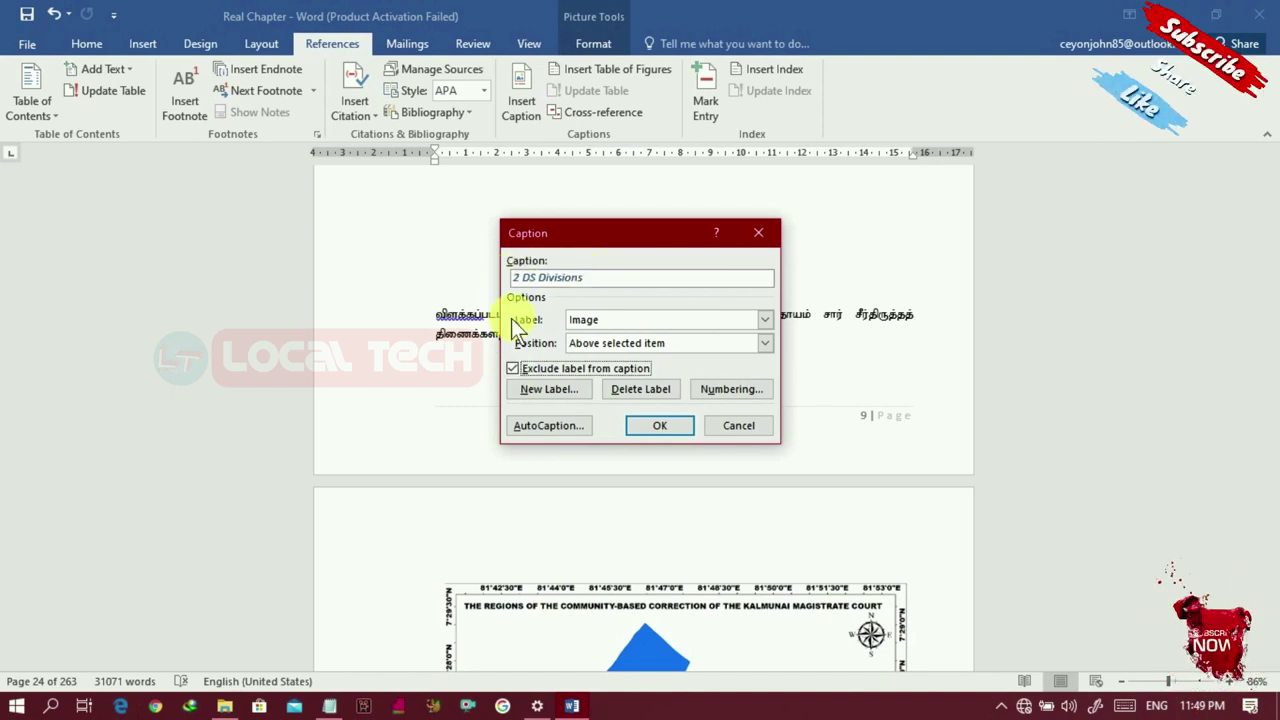
{"action": "left_click", "coordinate": [511, 366]}
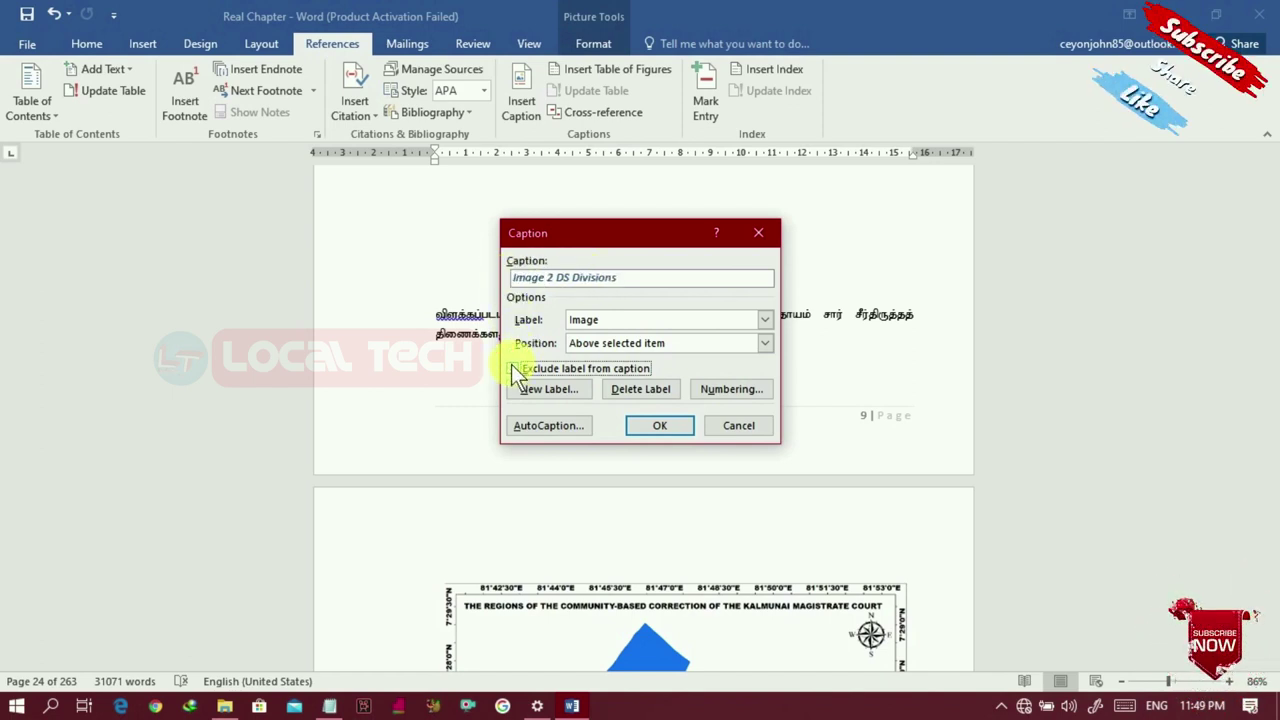
{"action": "left_click", "coordinate": [650, 426]}
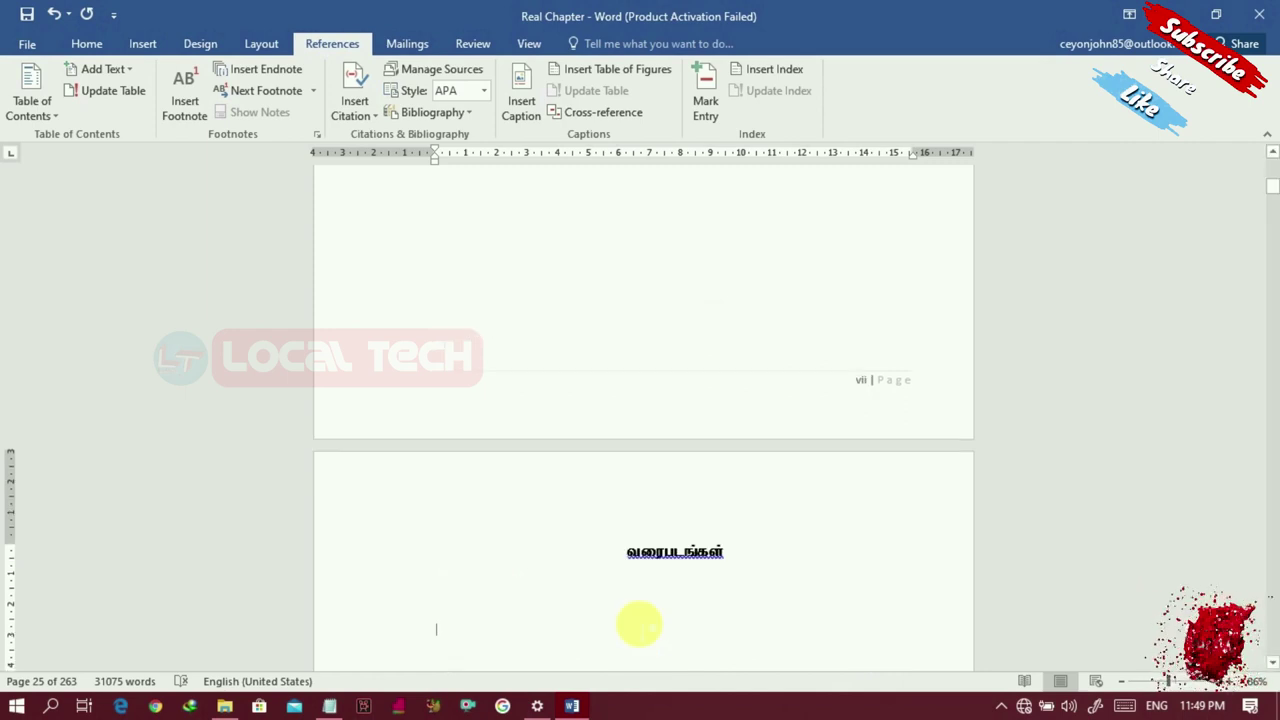
{"action": "left_click", "coordinate": [436, 599]}
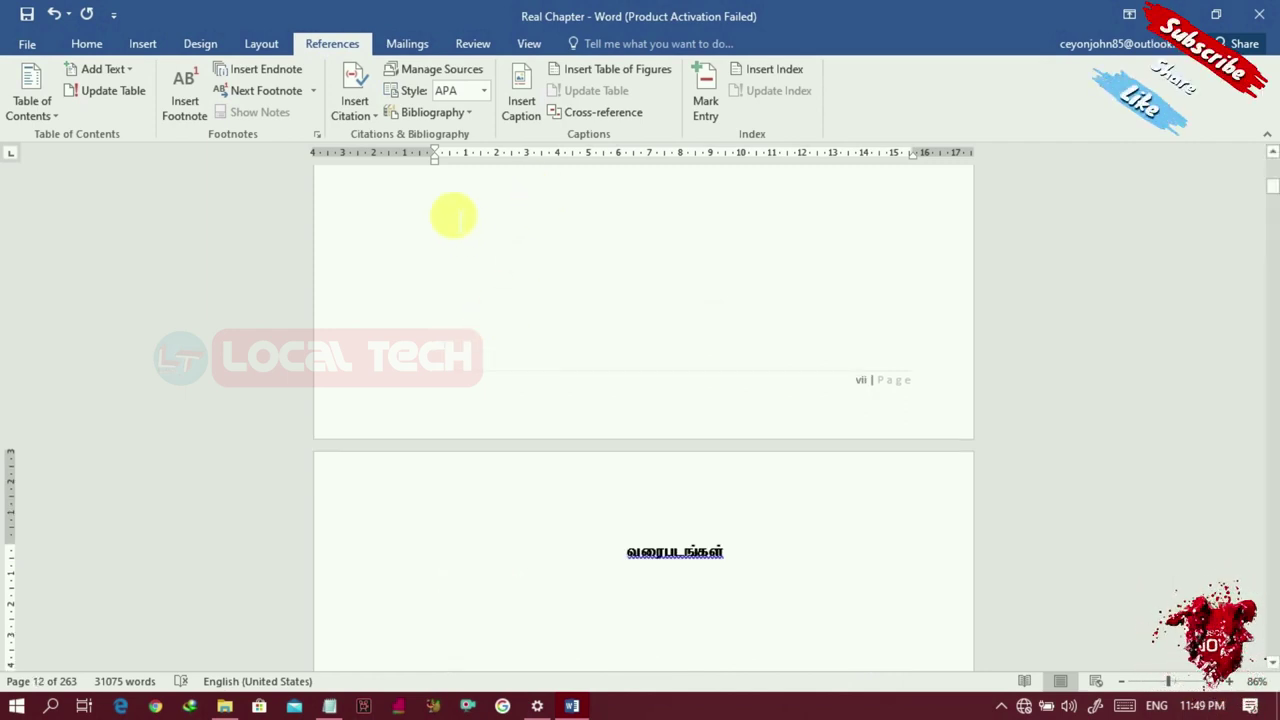
Step: Insert an Image-label table of figures under வரைபடங்கள், then follow an entry to its map
{"action": "left_click", "coordinate": [576, 67]}
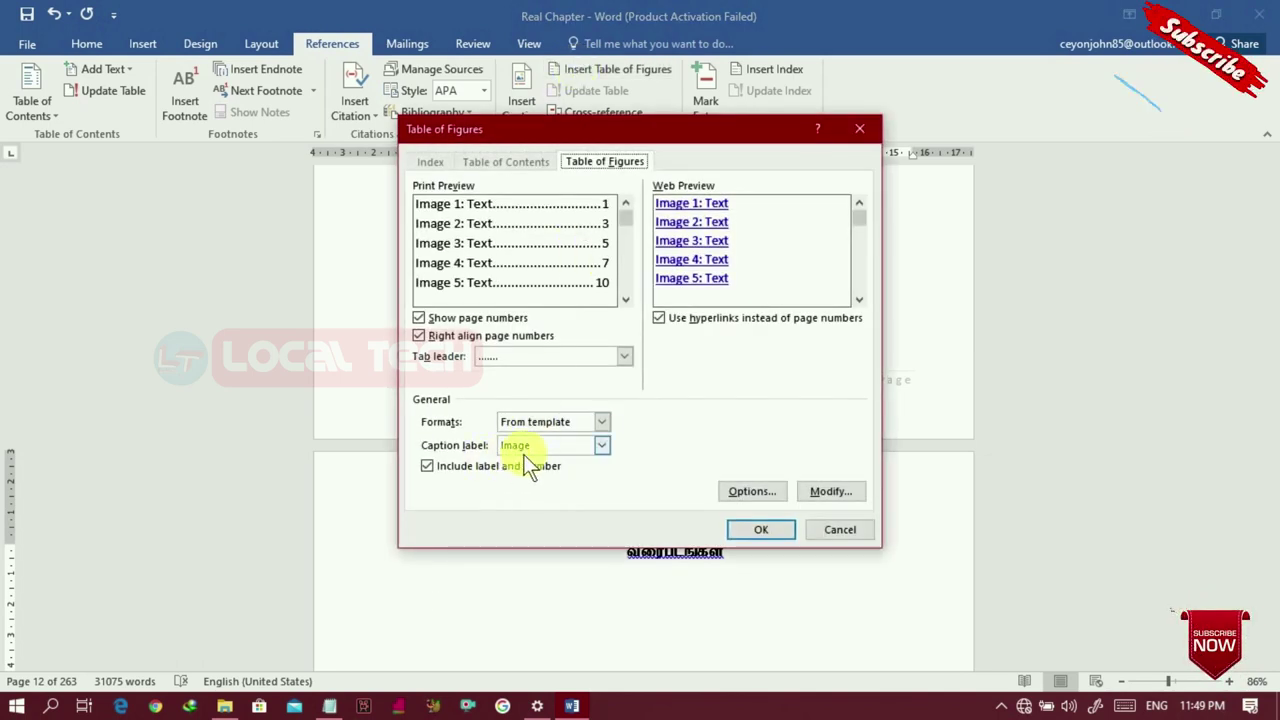
{"action": "left_click", "coordinate": [761, 530]}
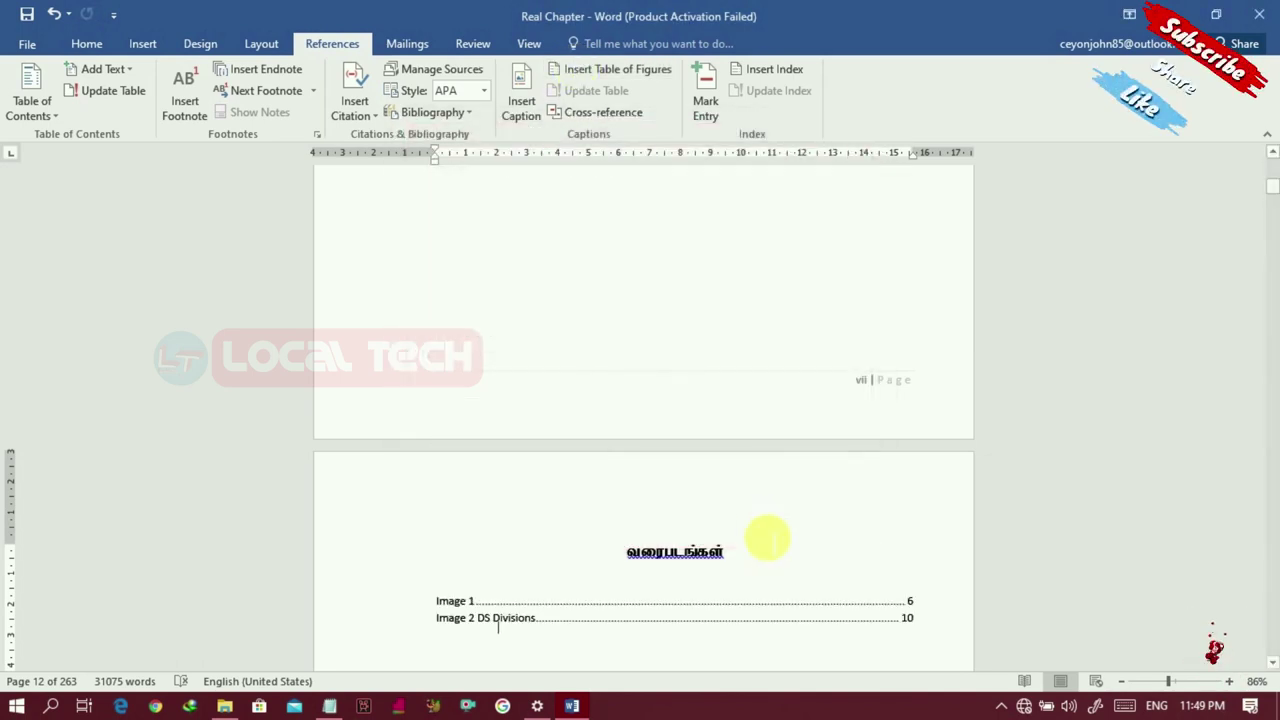
{"action": "left_click", "coordinate": [490, 628]}
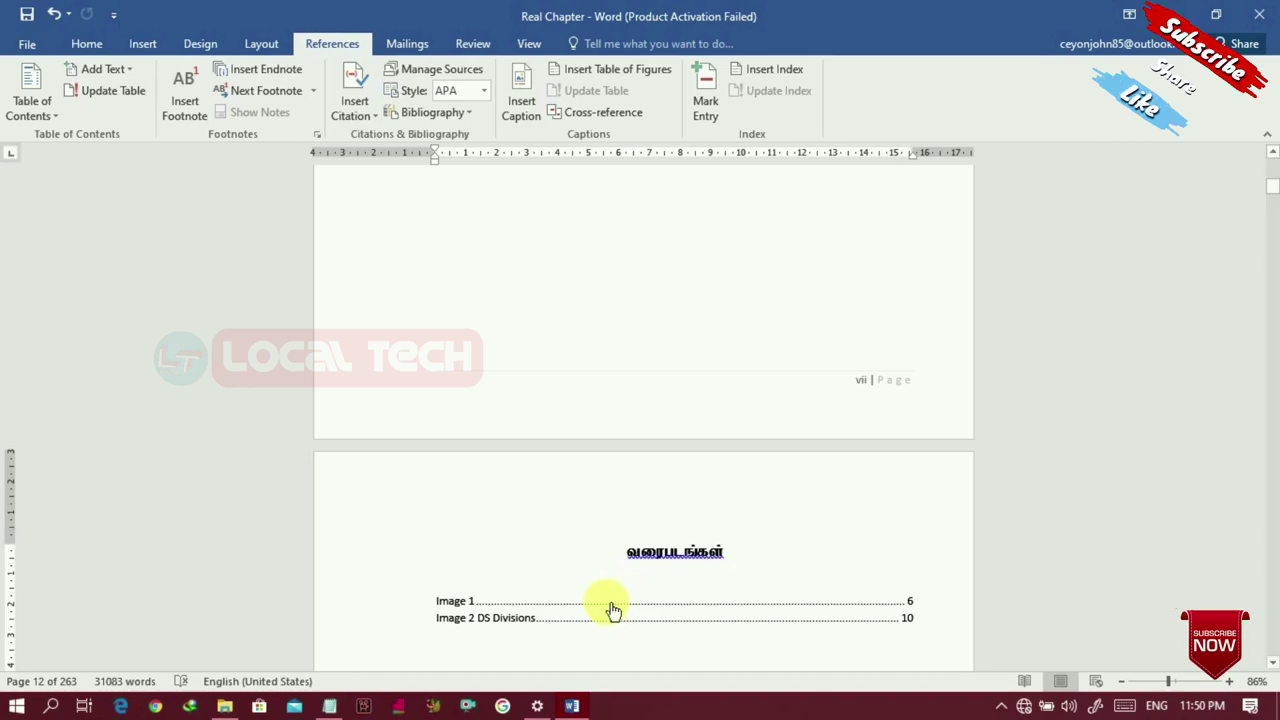
{"action": "left_click", "coordinate": [528, 620], "text": "ctrl"}
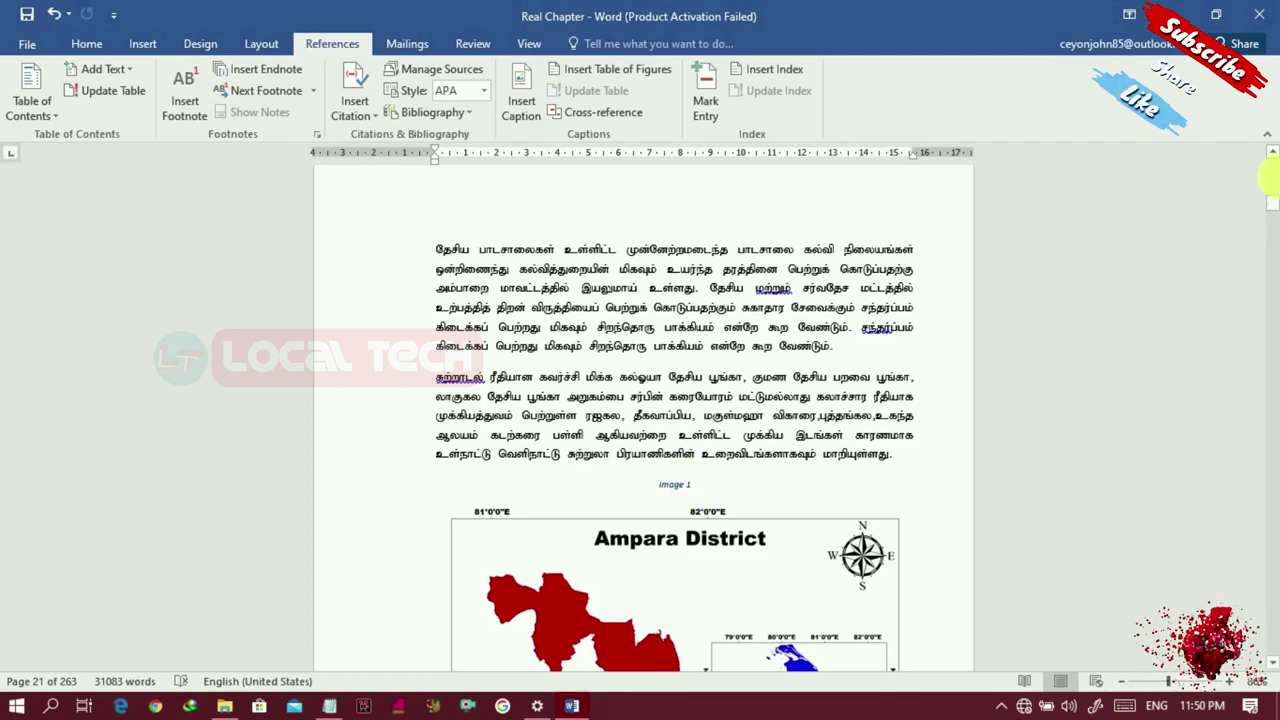
{"action": "scroll", "coordinate": [1268, 178], "scroll_direction": "up", "scroll_amount": 15}
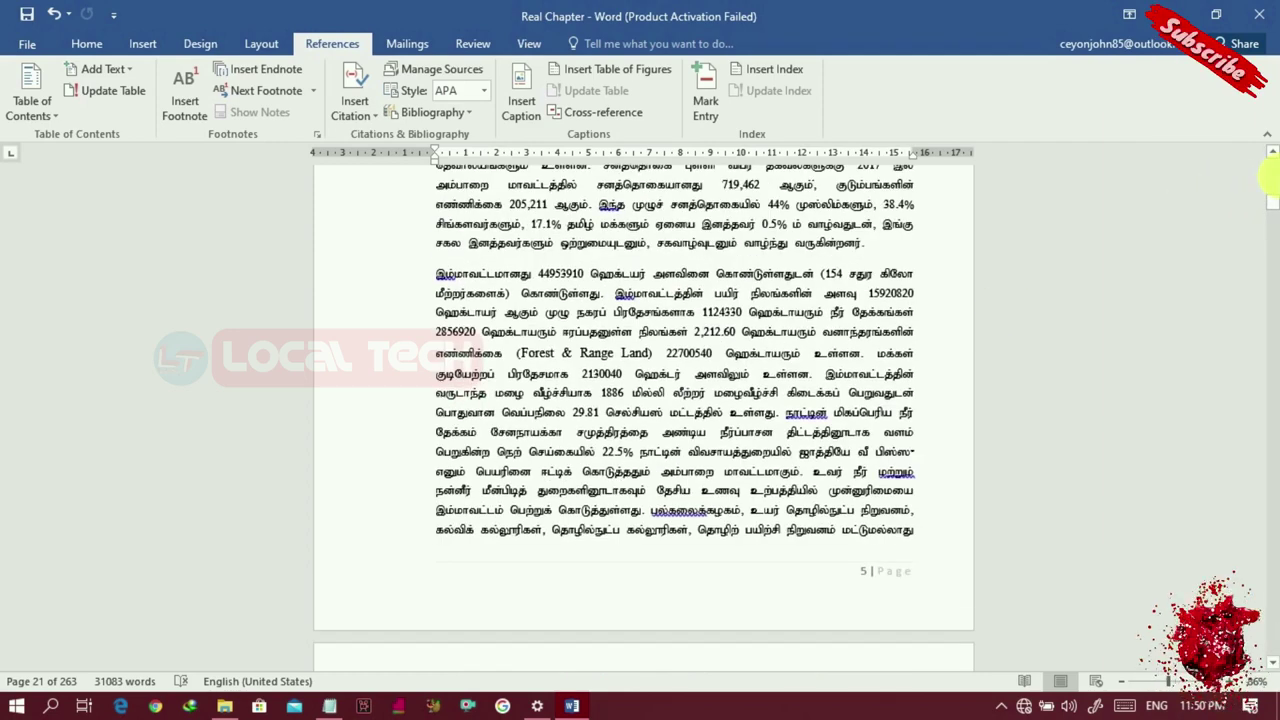
{"action": "scroll", "coordinate": [1268, 178], "scroll_direction": "up", "scroll_amount": 15}
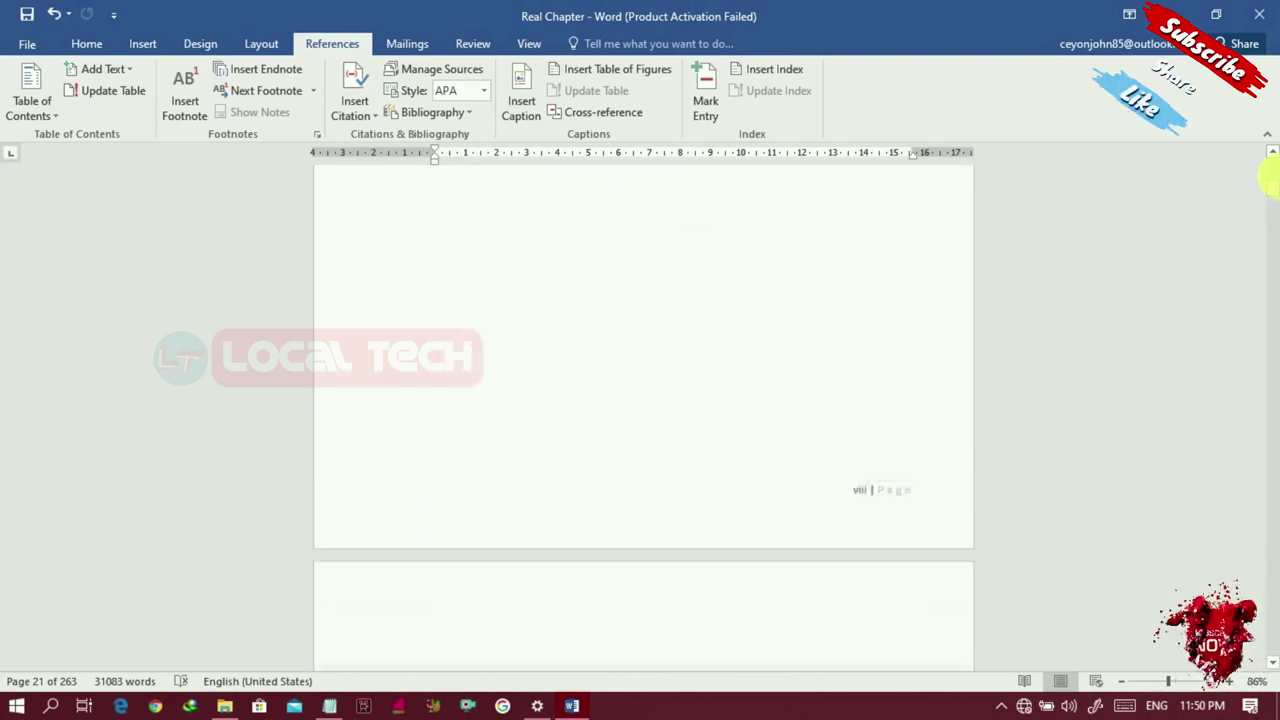
{"action": "scroll", "coordinate": [1268, 322], "scroll_direction": "up", "scroll_amount": 15}
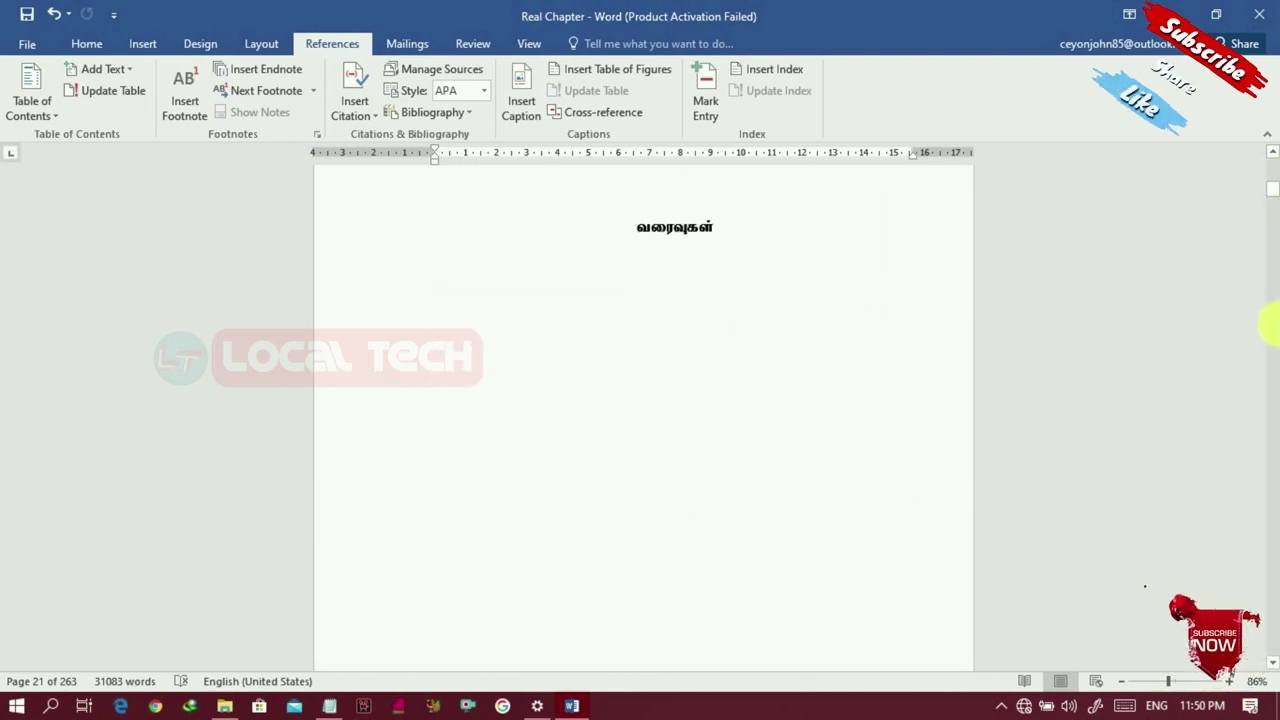
{"action": "scroll", "coordinate": [1268, 322], "scroll_direction": "up", "scroll_amount": 5}
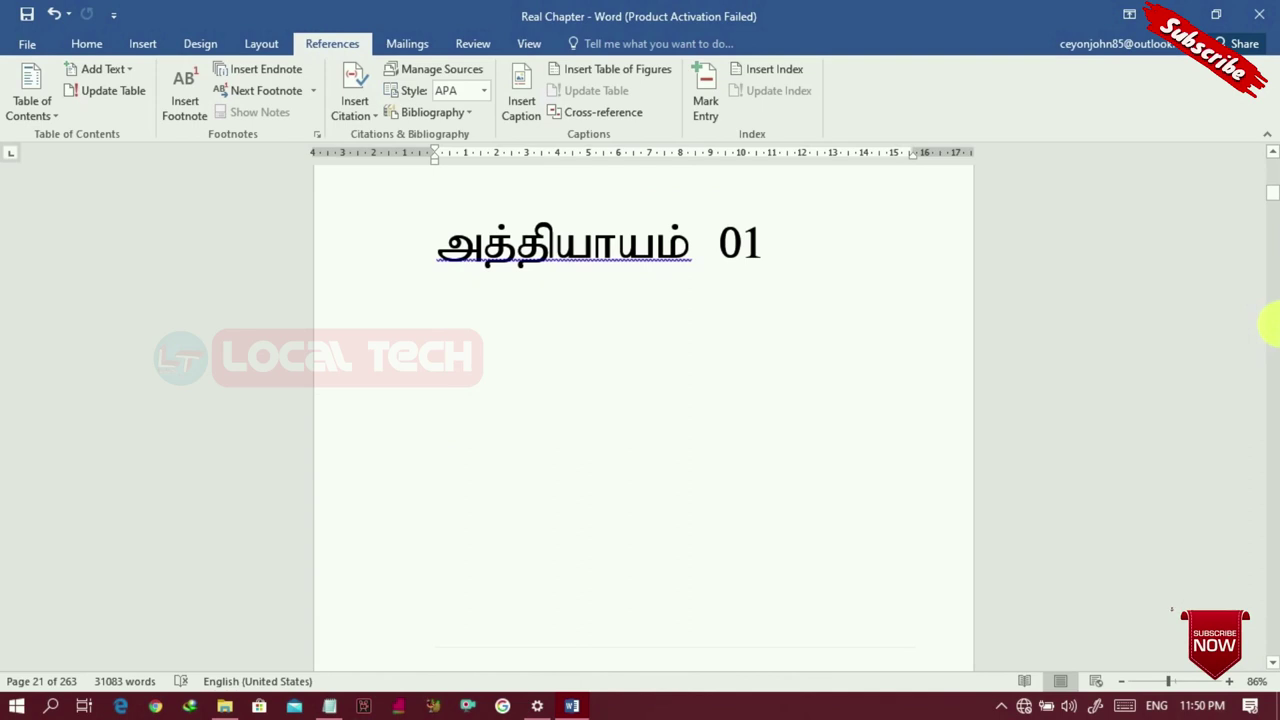
{"action": "left_click", "coordinate": [788, 259]}
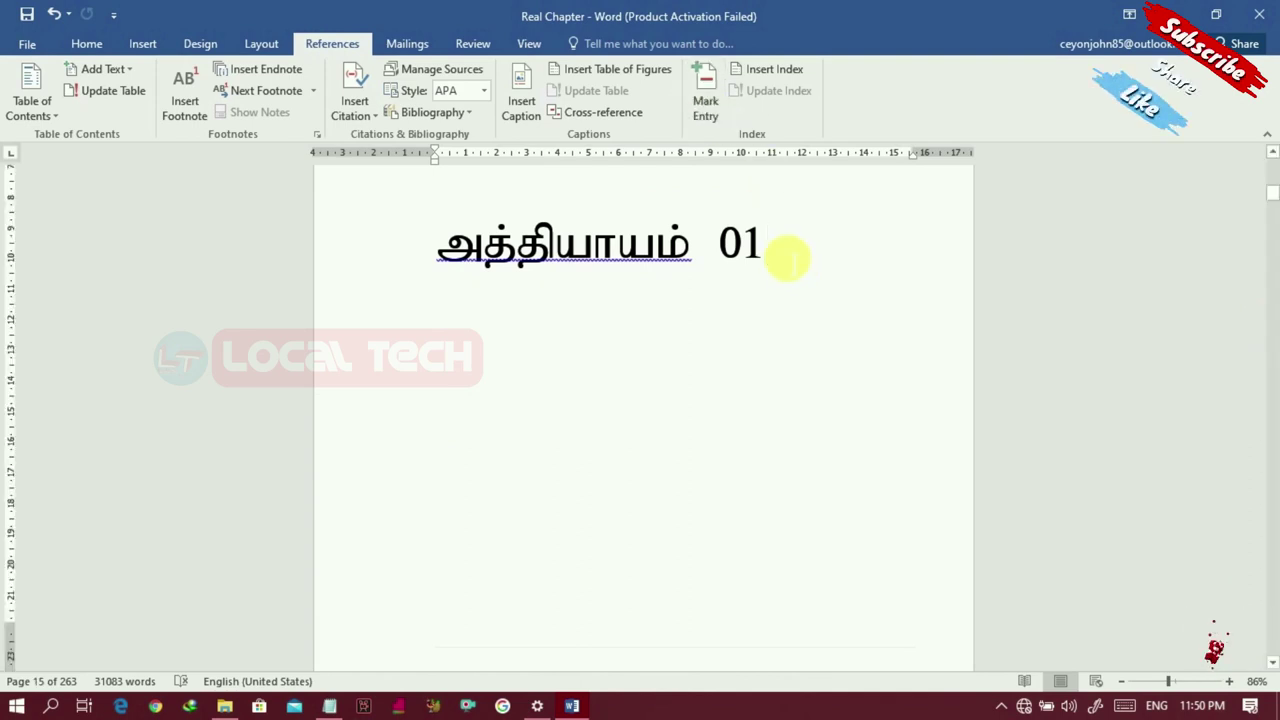
{"action": "type", "text": ".1"}
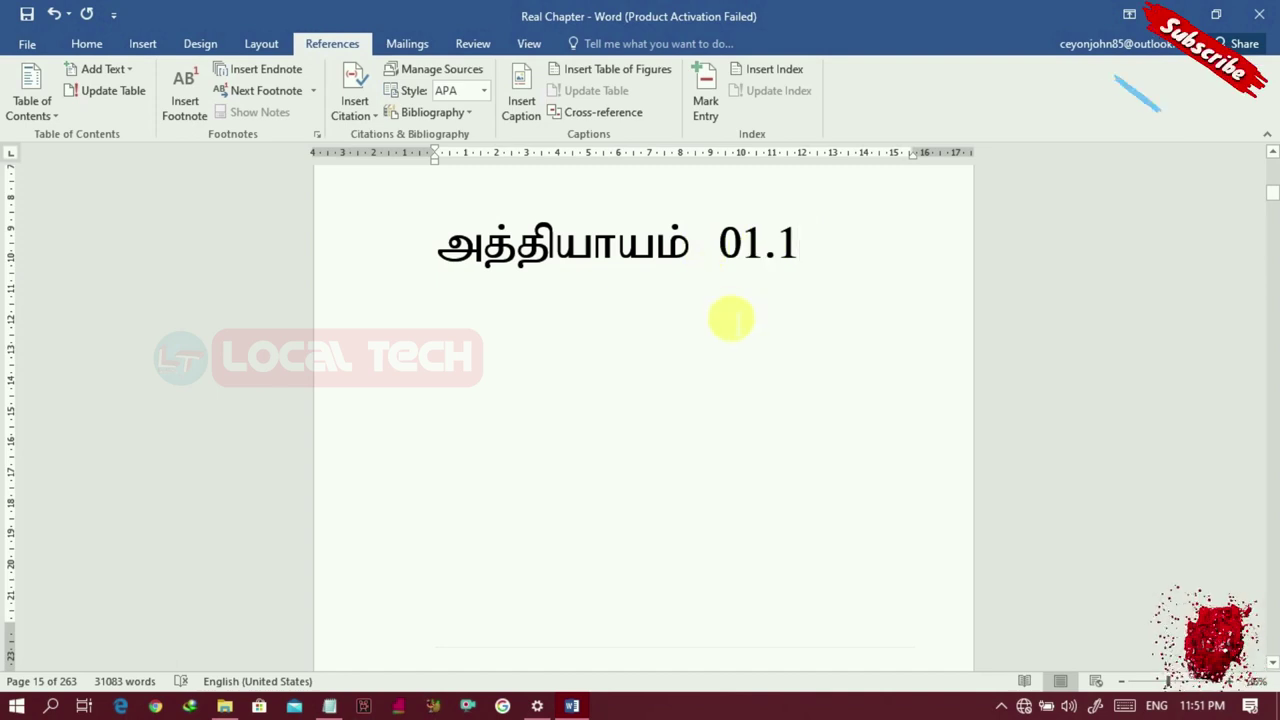
{"action": "key", "text": "BackSpace"}
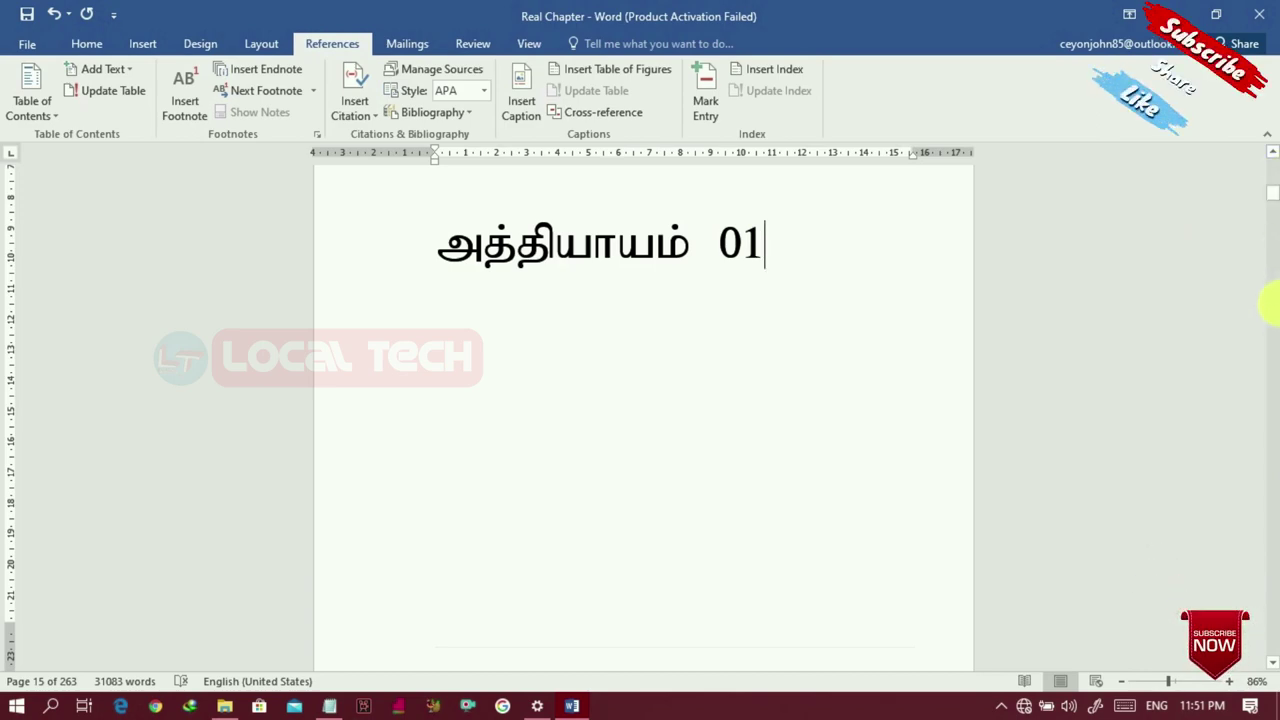
{"action": "scroll", "coordinate": [1269, 303], "scroll_direction": "down", "scroll_amount": 10}
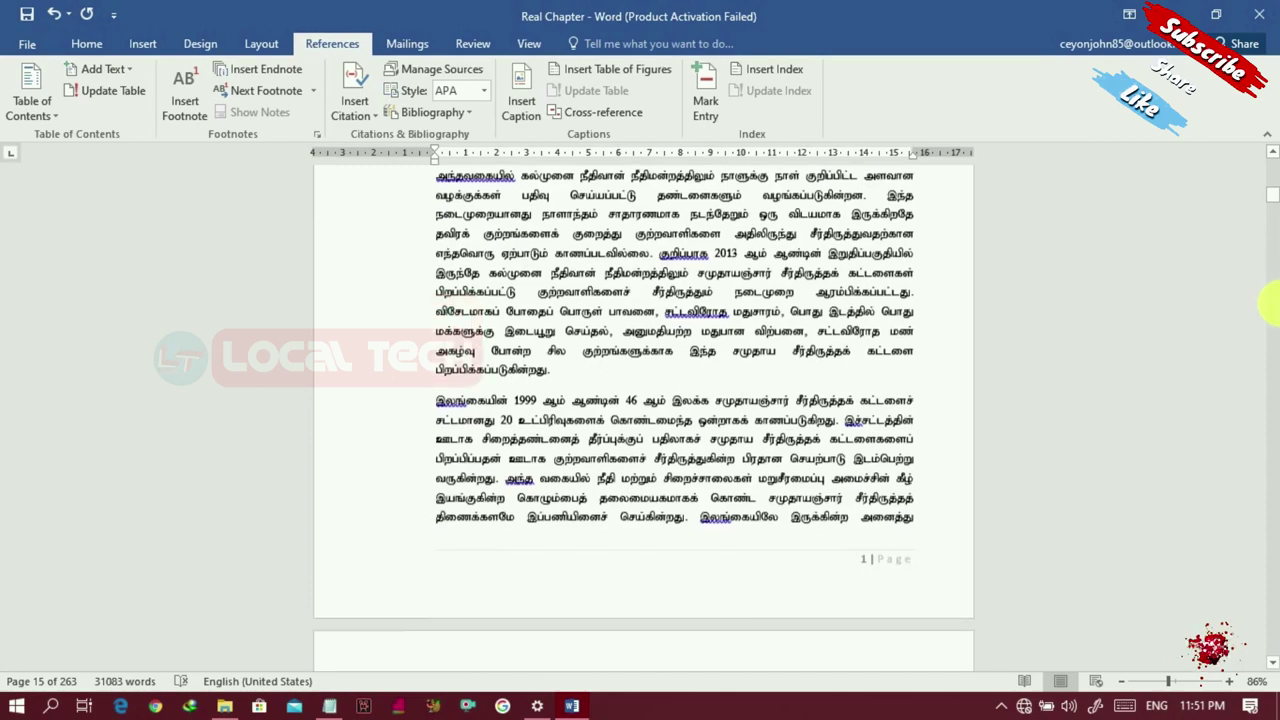
{"action": "scroll", "coordinate": [1269, 305], "scroll_direction": "down", "scroll_amount": 1}
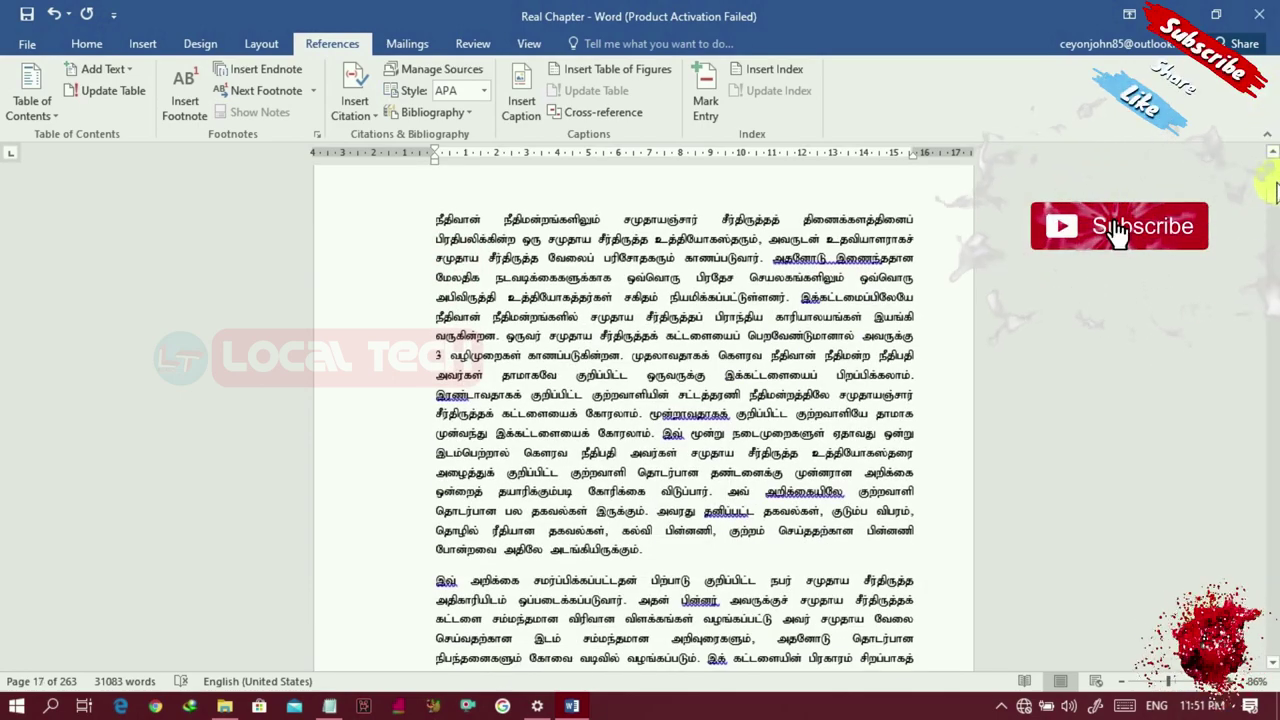
{"action": "left_click_drag", "start_coordinate": [1270, 160], "coordinate": [1268, 175]}
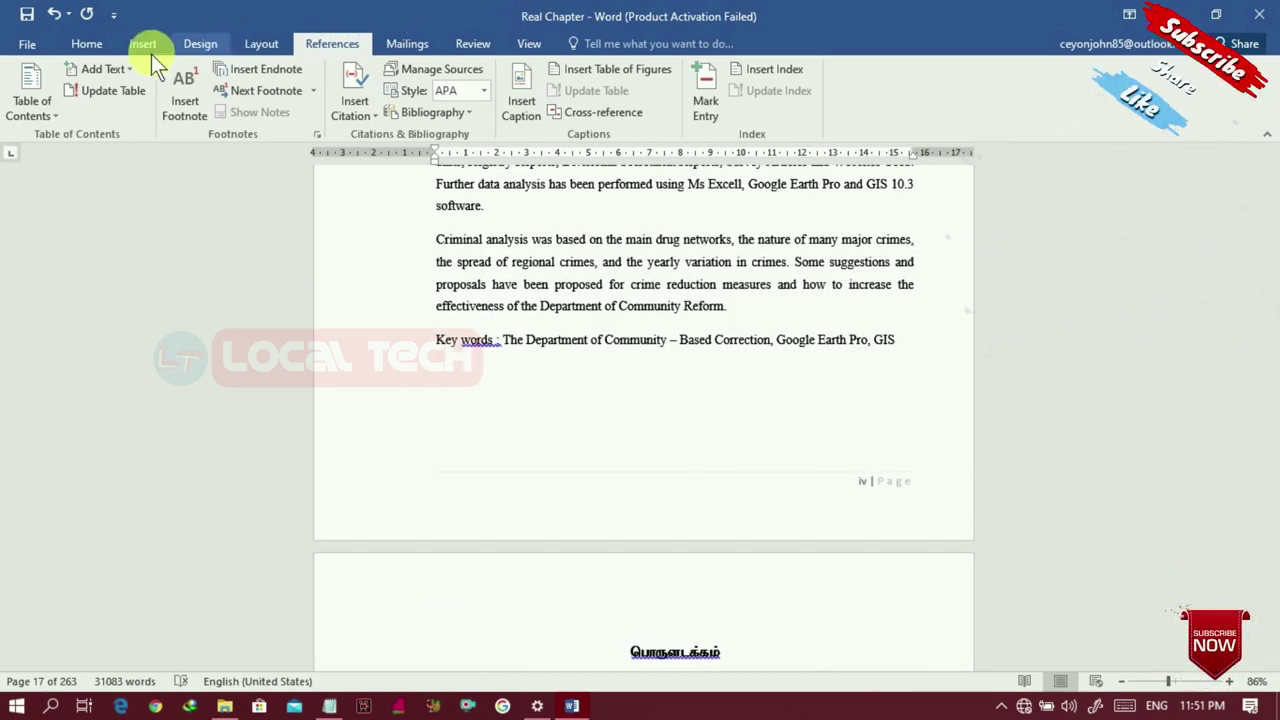
{"action": "left_click", "coordinate": [87, 45]}
Step: Select the Ampara District map picture
{"action": "scroll", "coordinate": [1268, 455], "scroll_direction": "down", "scroll_amount": 20}
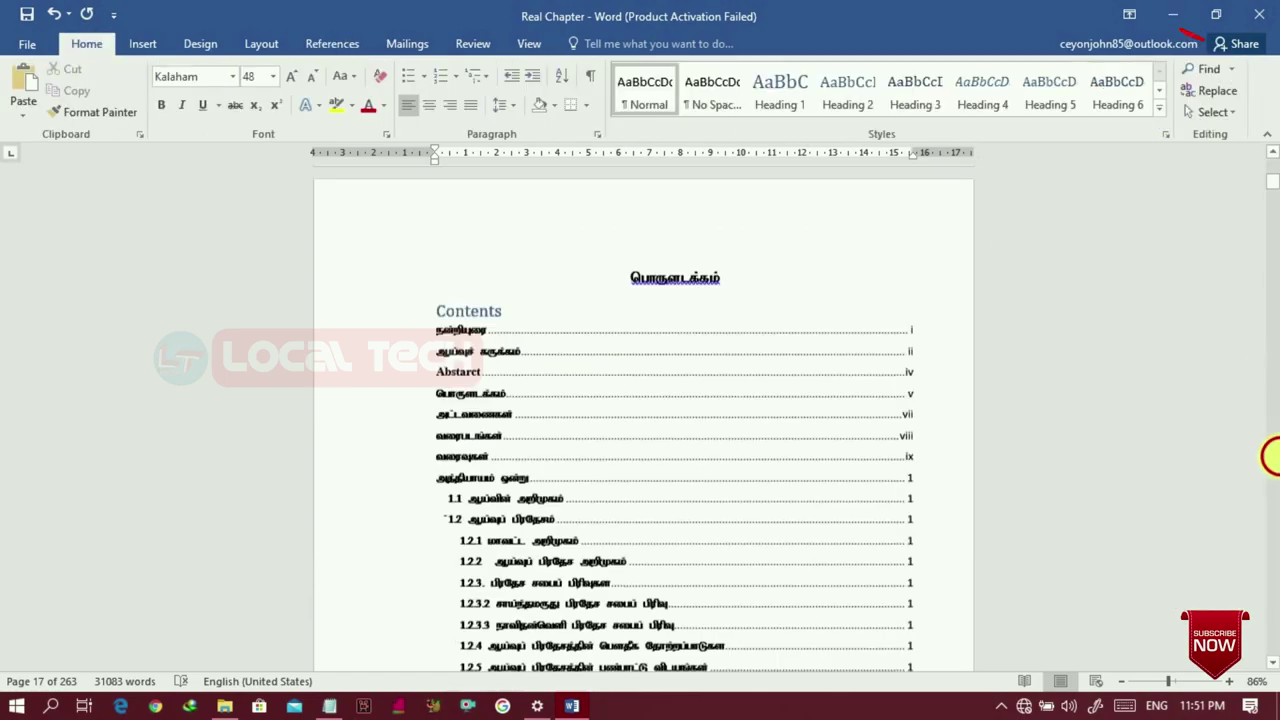
{"action": "scroll", "coordinate": [1266, 443], "scroll_direction": "down", "scroll_amount": 20}
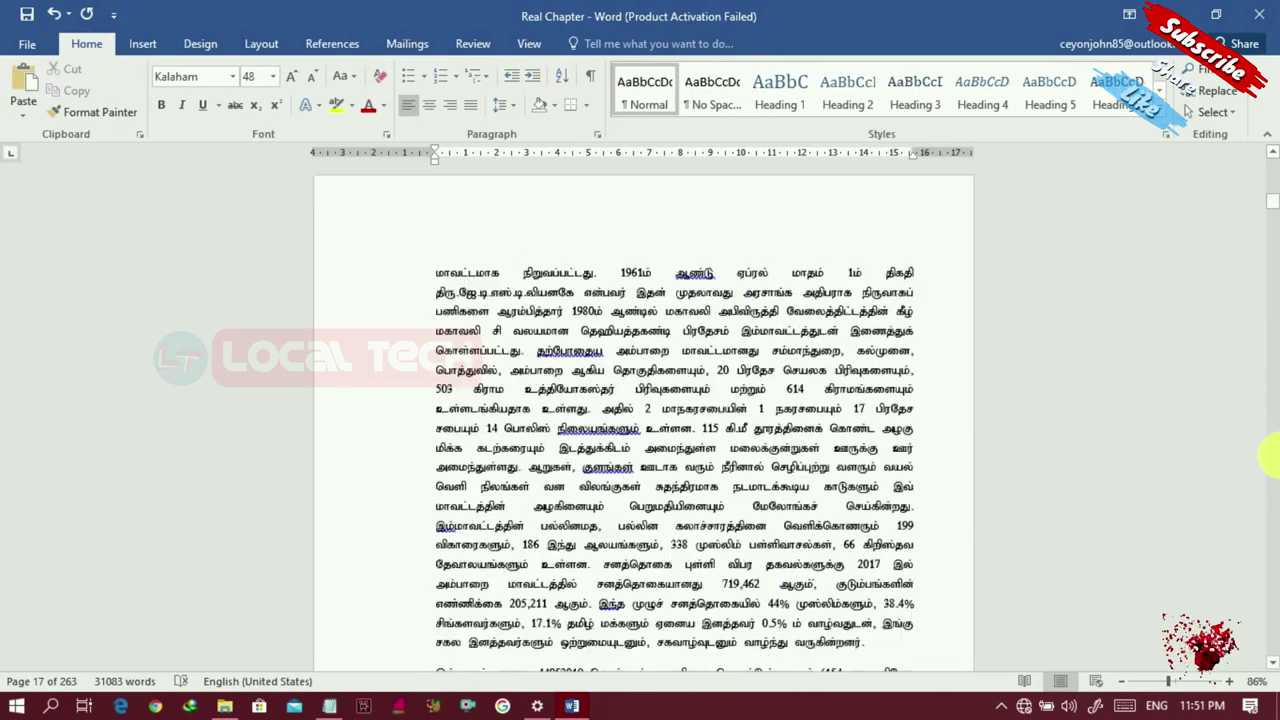
{"action": "scroll", "coordinate": [1268, 205], "scroll_direction": "up", "scroll_amount": 10}
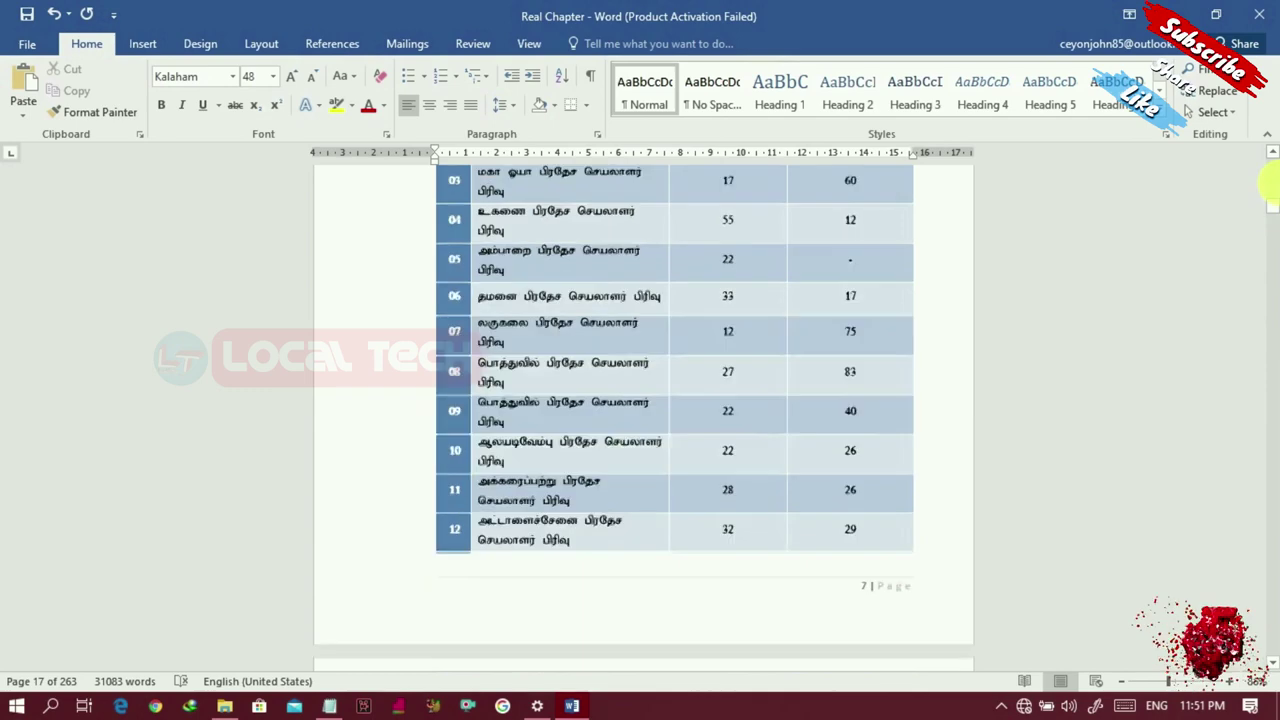
{"action": "left_click", "coordinate": [803, 262]}
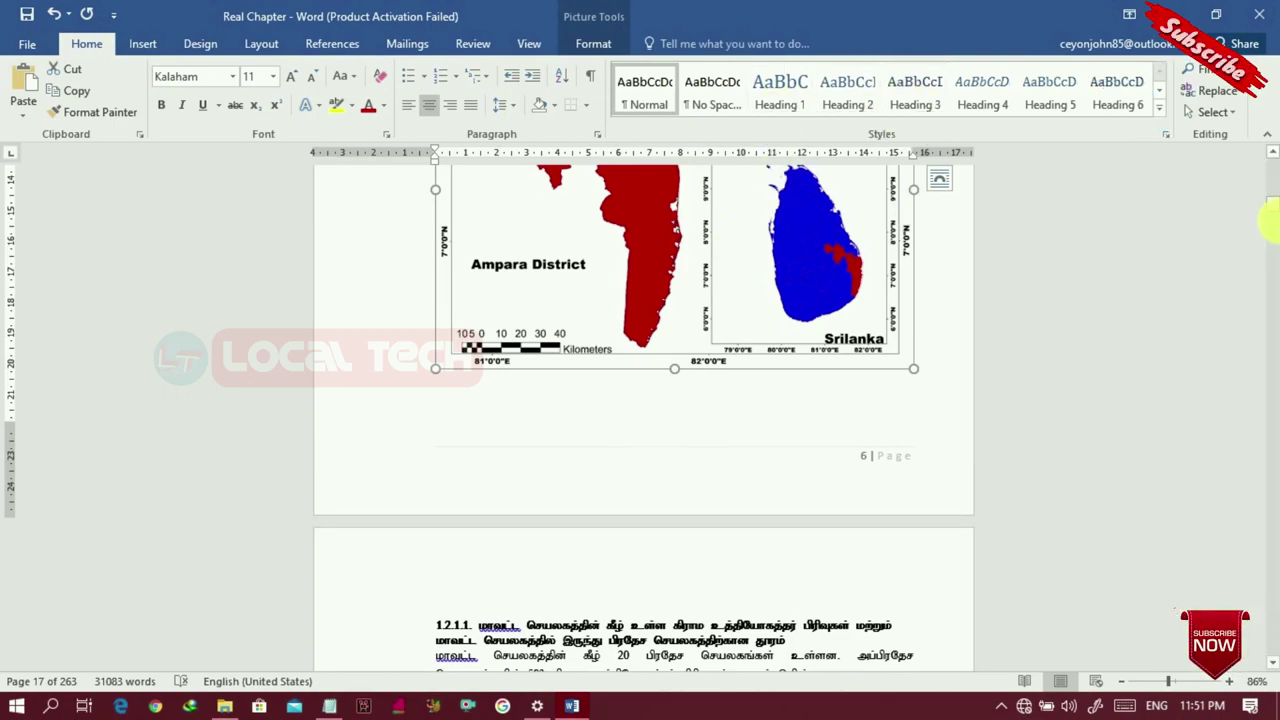
Step: Check the Contents page field, then return to the Table 1 Ampara District table
{"action": "scroll", "coordinate": [1272, 180], "scroll_direction": "up", "scroll_amount": 20}
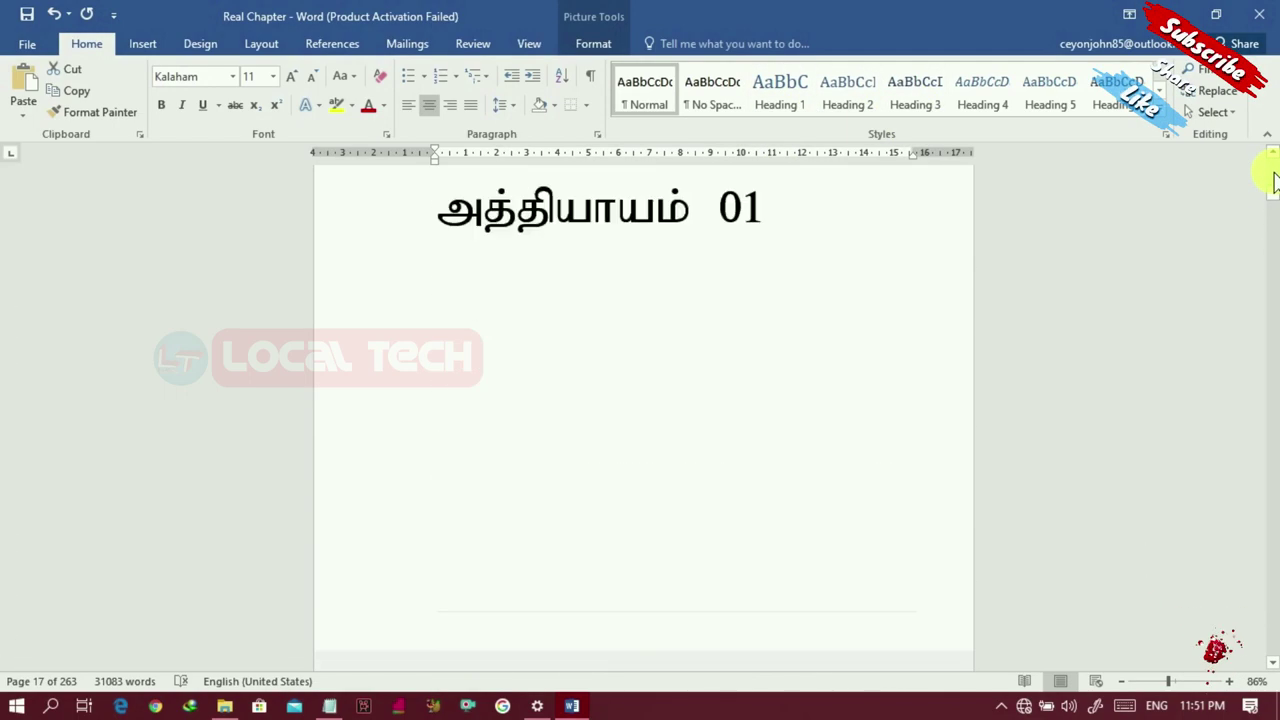
{"action": "scroll", "coordinate": [1272, 180], "scroll_direction": "up", "scroll_amount": 20}
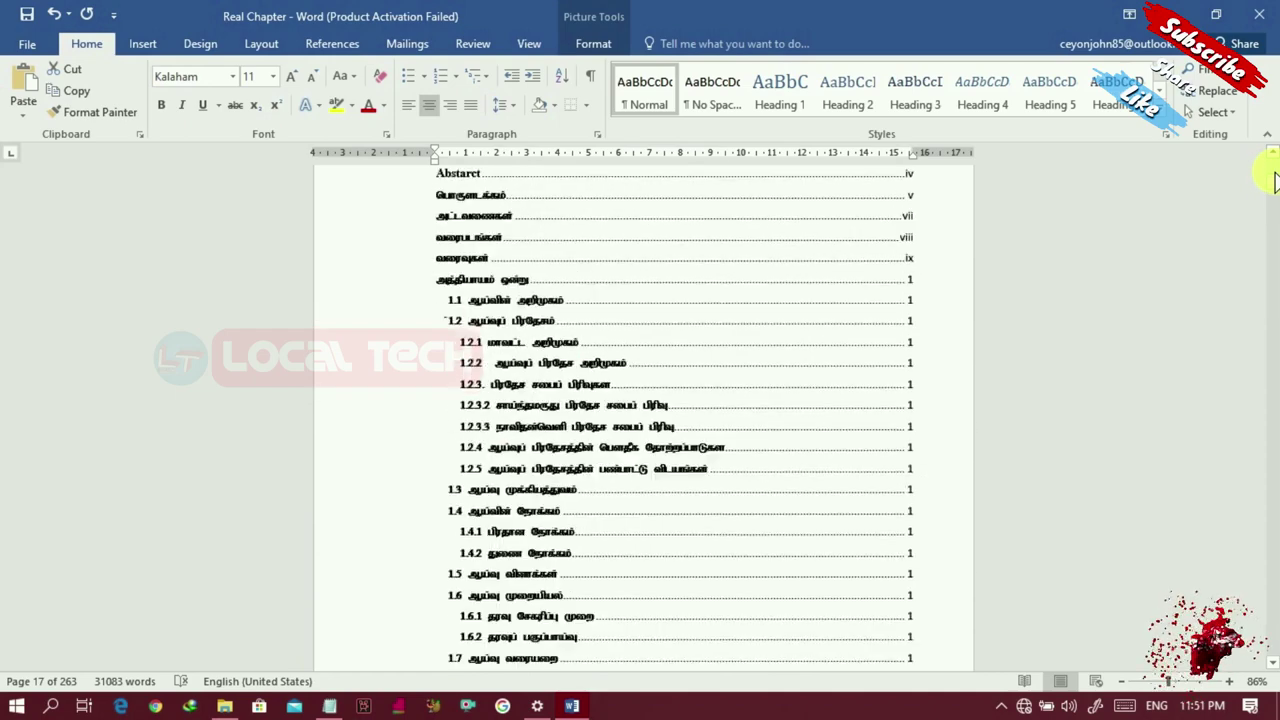
{"action": "scroll", "coordinate": [1272, 180], "scroll_direction": "up", "scroll_amount": 6}
{"action": "scroll", "coordinate": [1272, 180], "scroll_direction": "down", "scroll_amount": 7}
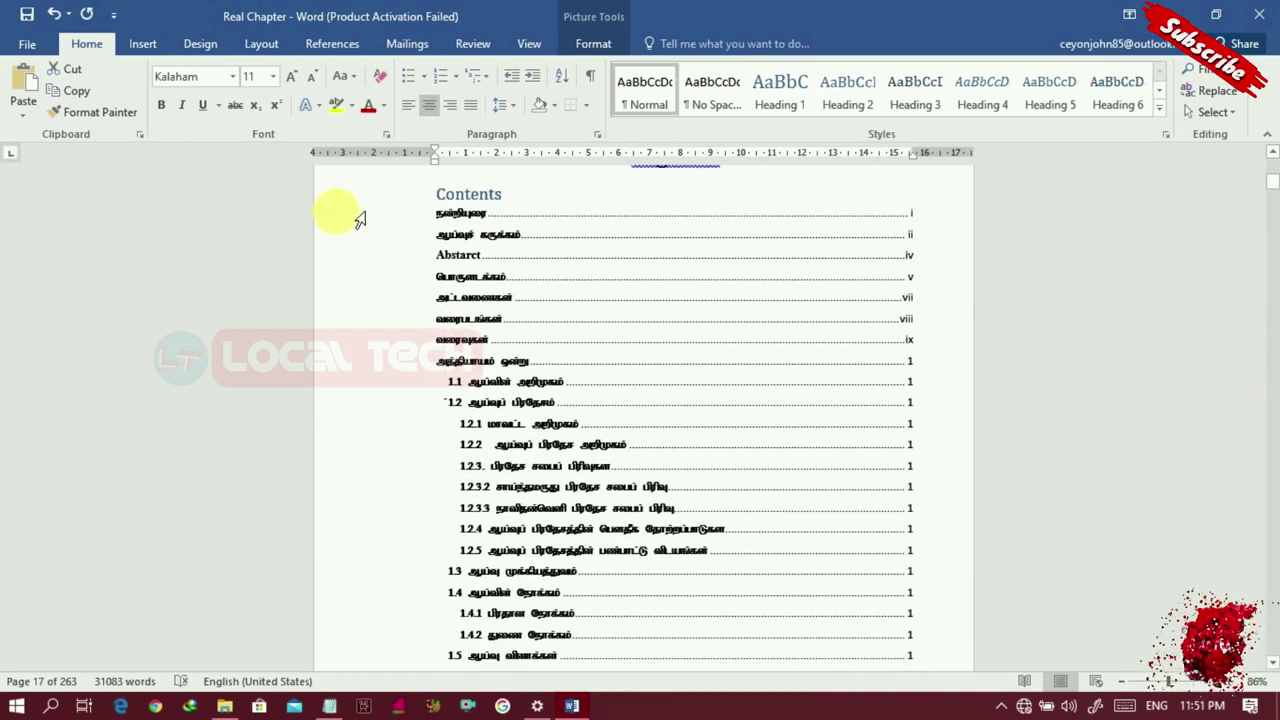
{"action": "left_click", "coordinate": [462, 372]}
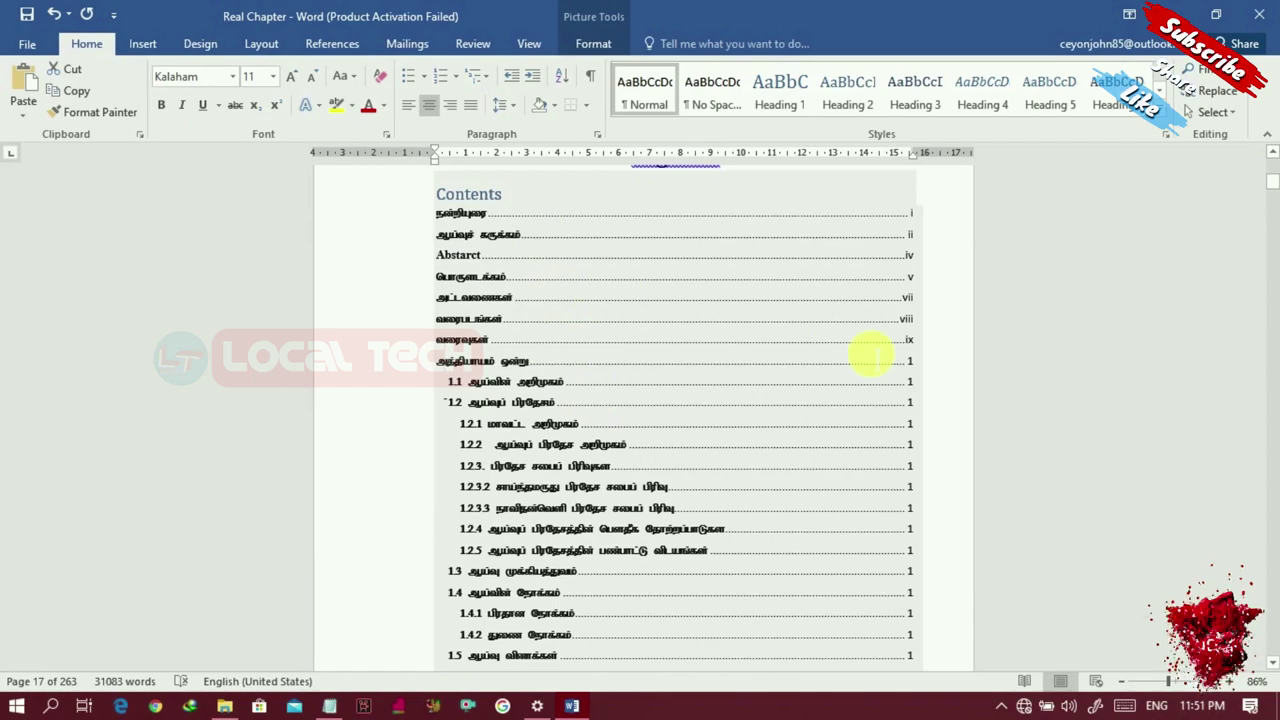
{"action": "scroll", "coordinate": [1274, 350], "scroll_direction": "down", "scroll_amount": 15}
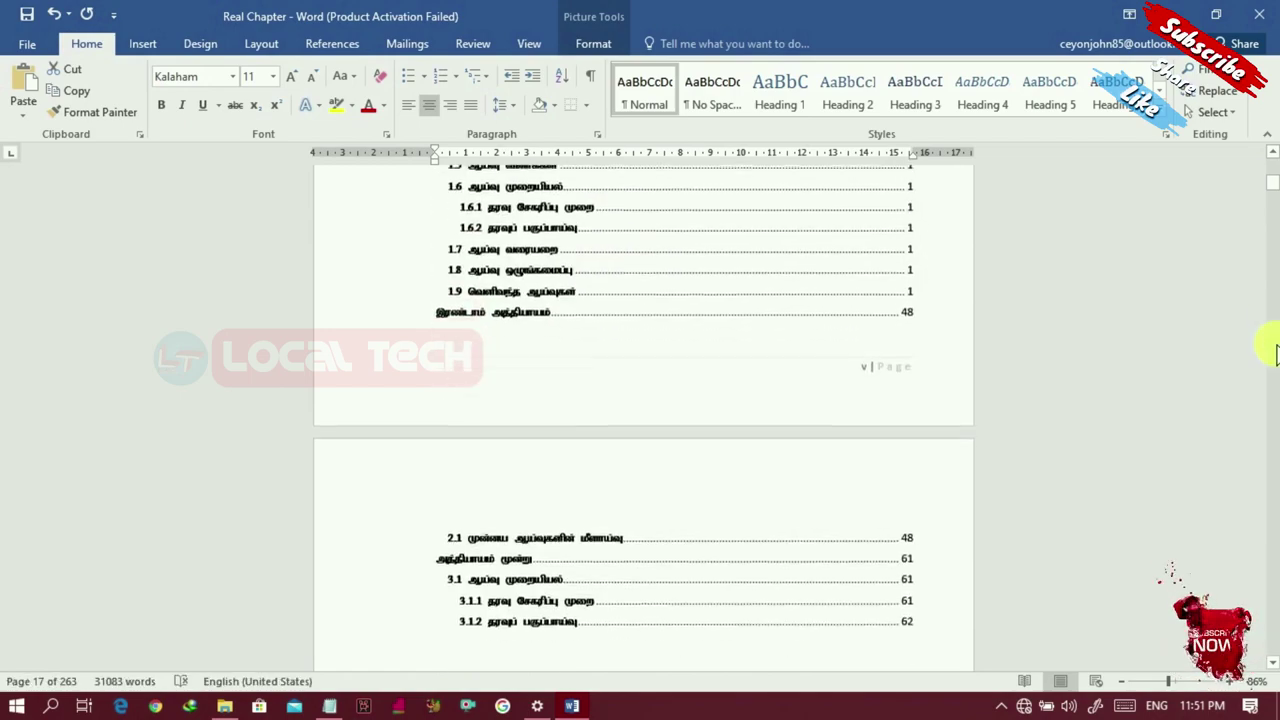
{"action": "scroll", "coordinate": [1272, 380], "scroll_direction": "down", "scroll_amount": 15}
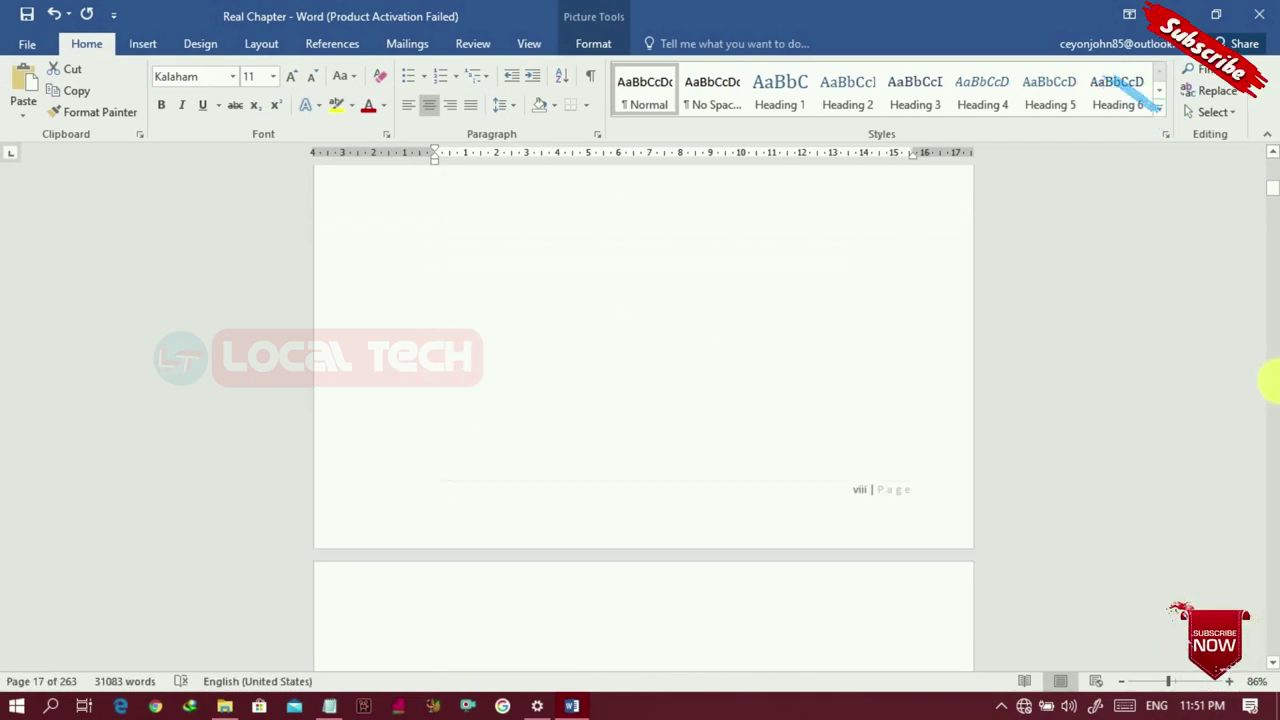
{"action": "scroll", "coordinate": [1270, 382], "scroll_direction": "down", "scroll_amount": 15}
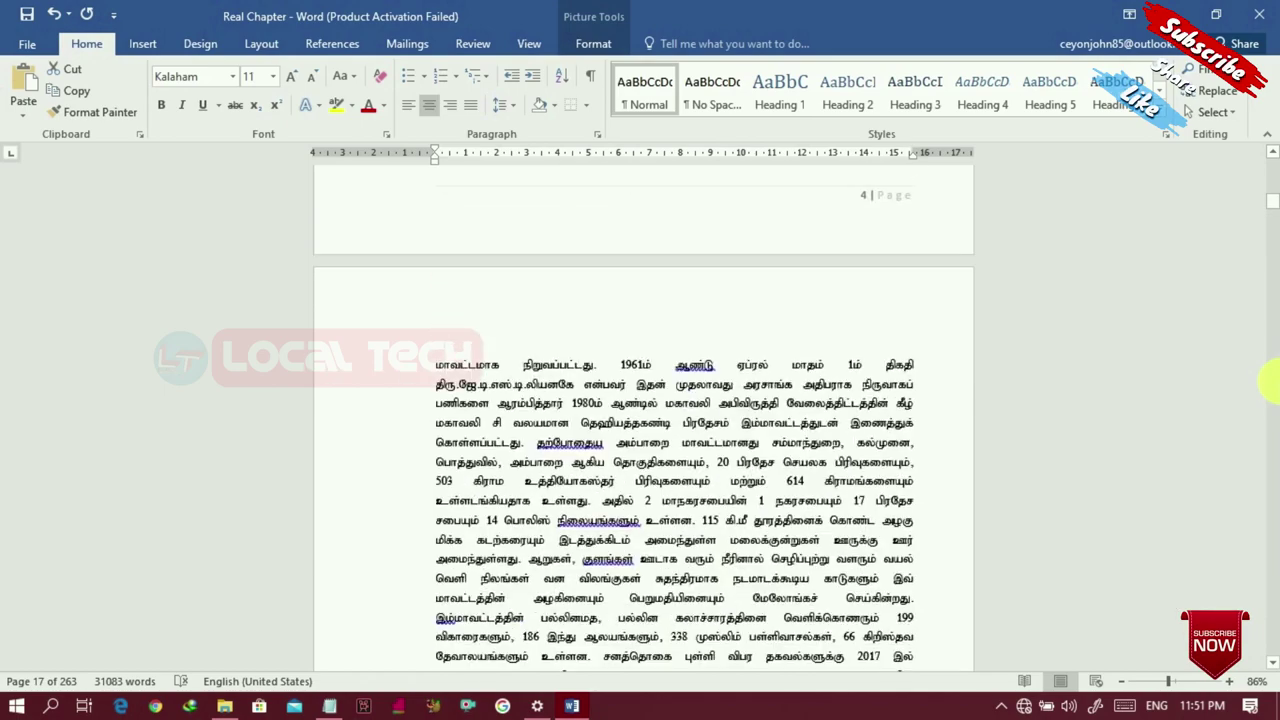
{"action": "scroll", "coordinate": [1270, 382], "scroll_direction": "down", "scroll_amount": 6}
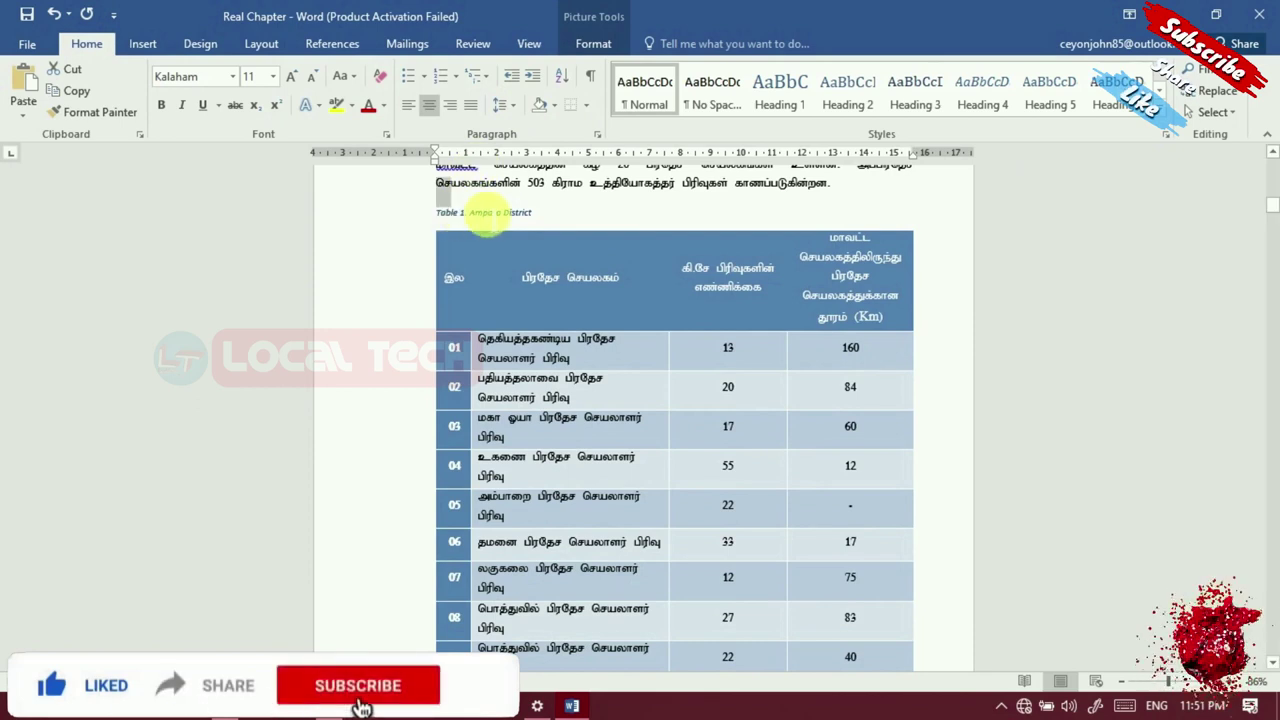
{"action": "triple_click", "coordinate": [486, 210]}
{"action": "key", "text": "Delete"}
{"action": "left_click", "coordinate": [332, 44]}
{"action": "left_click", "coordinate": [88, 44]}
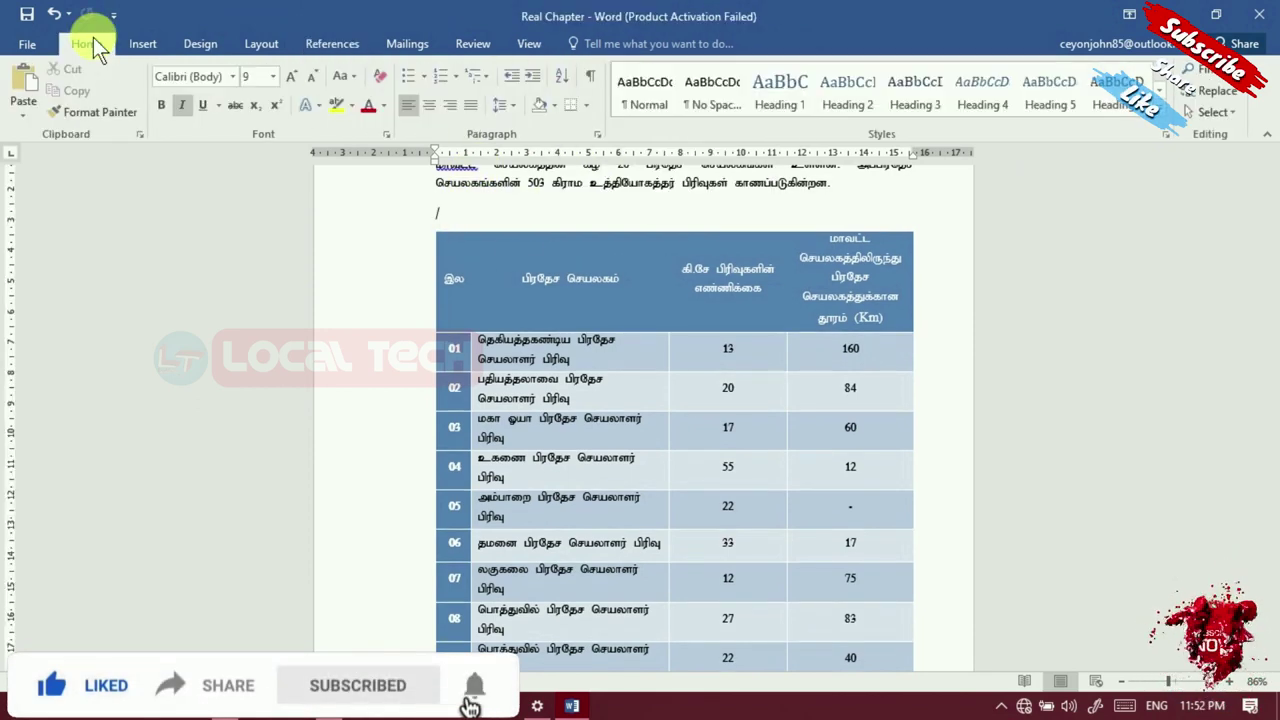
{"action": "right_click", "coordinate": [771, 98]}
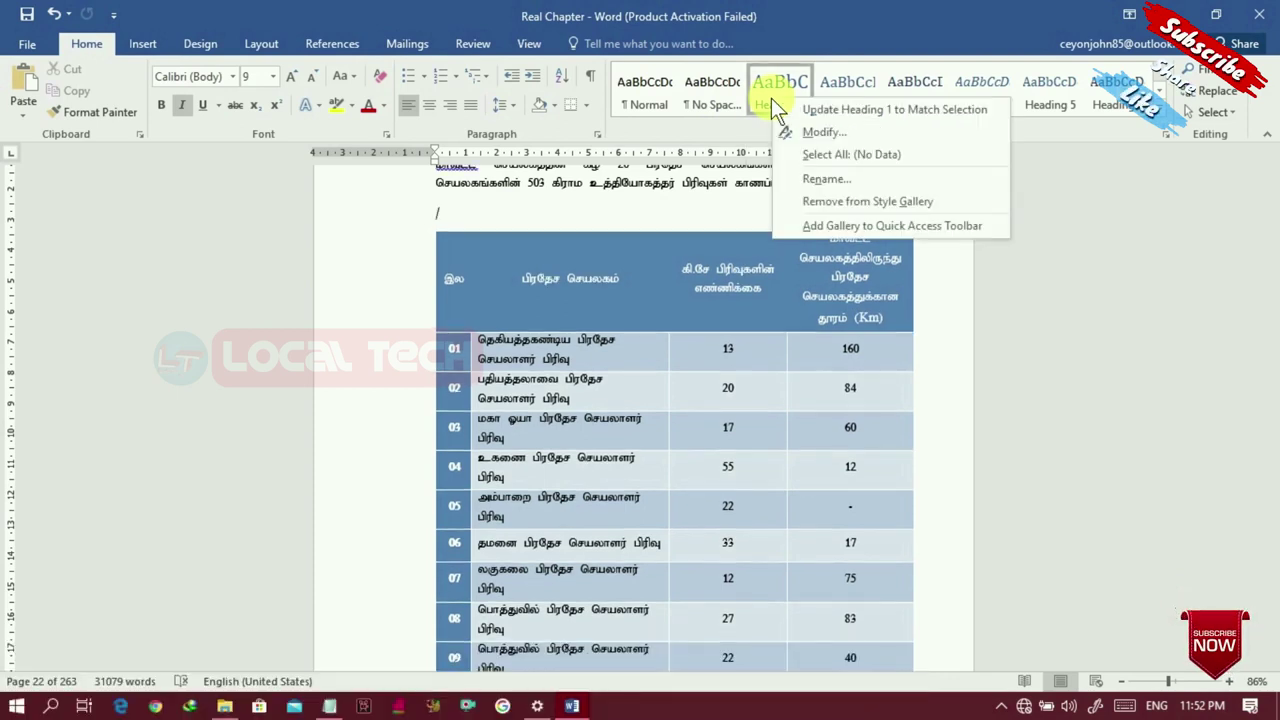
{"action": "left_click", "coordinate": [816, 133]}
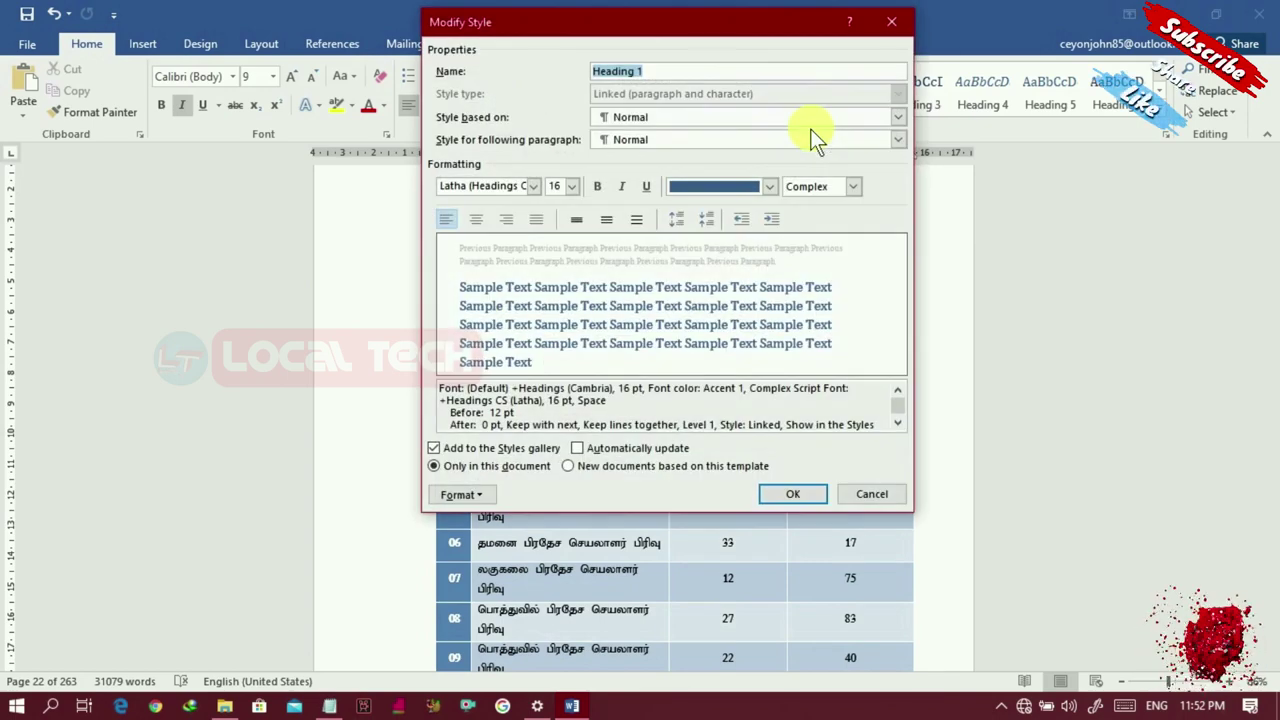
{"action": "left_click", "coordinate": [487, 498]}
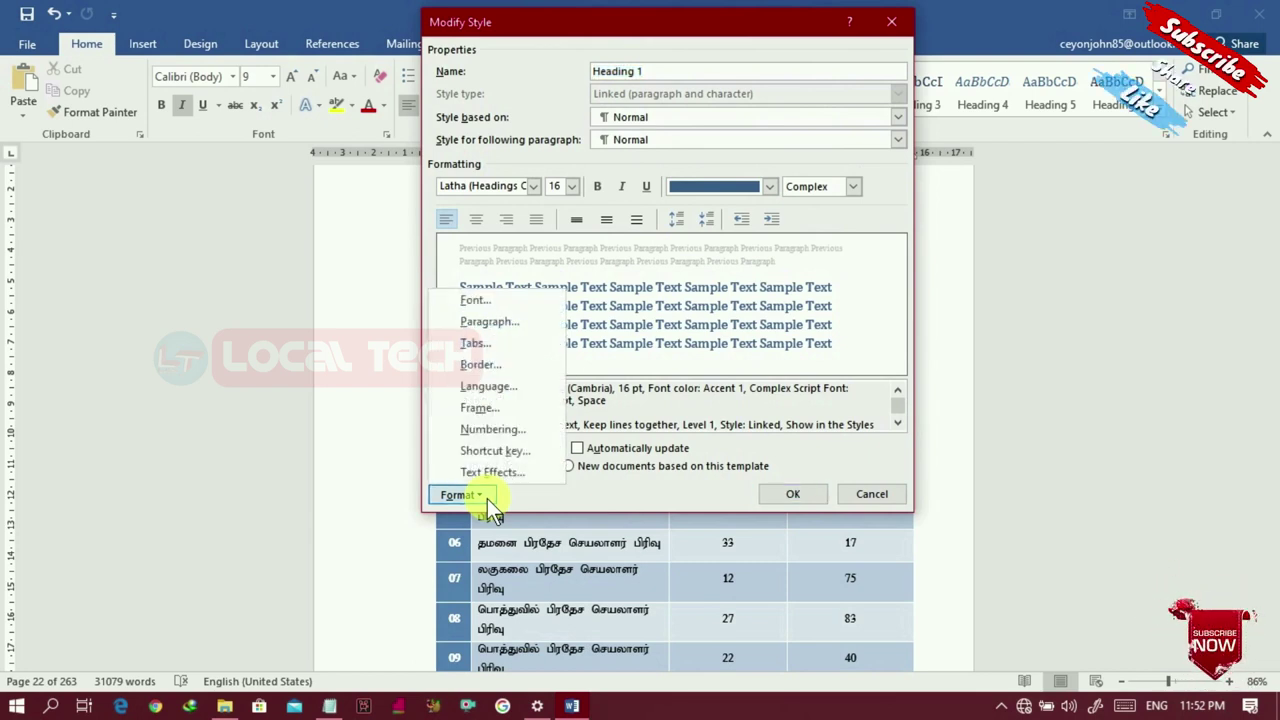
{"action": "left_click", "coordinate": [495, 430]}
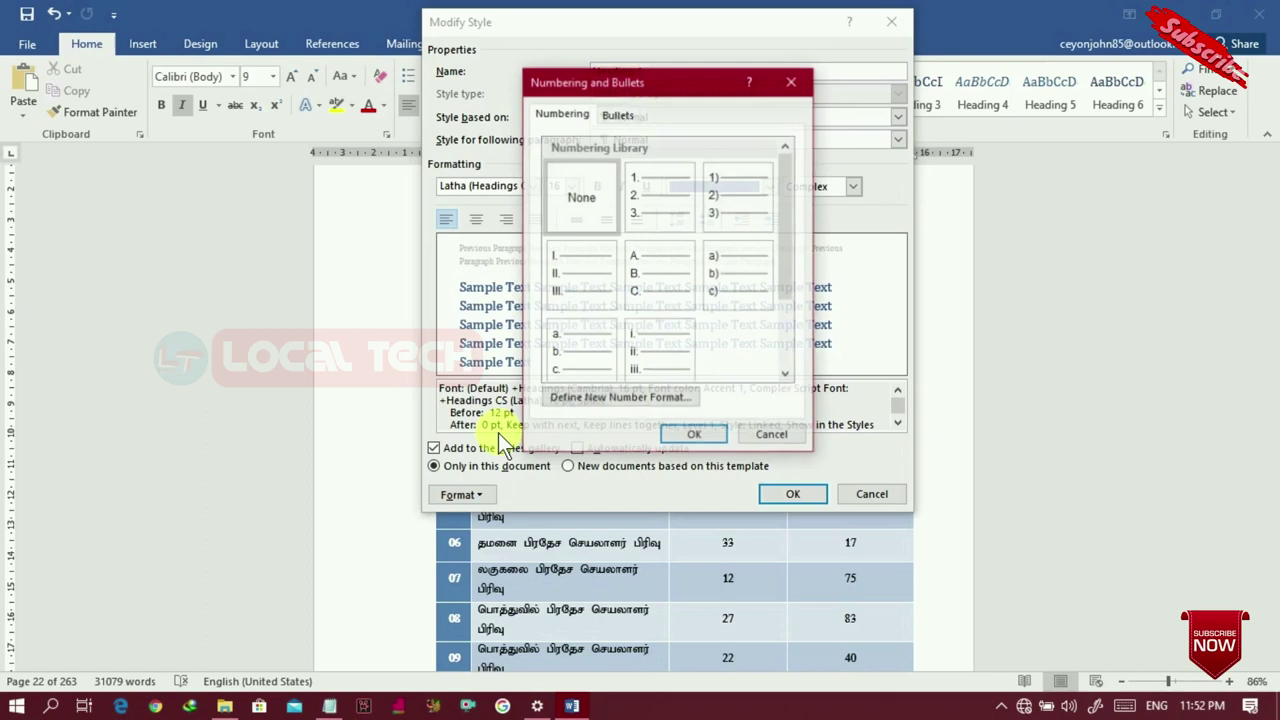
{"action": "left_click", "coordinate": [642, 195]}
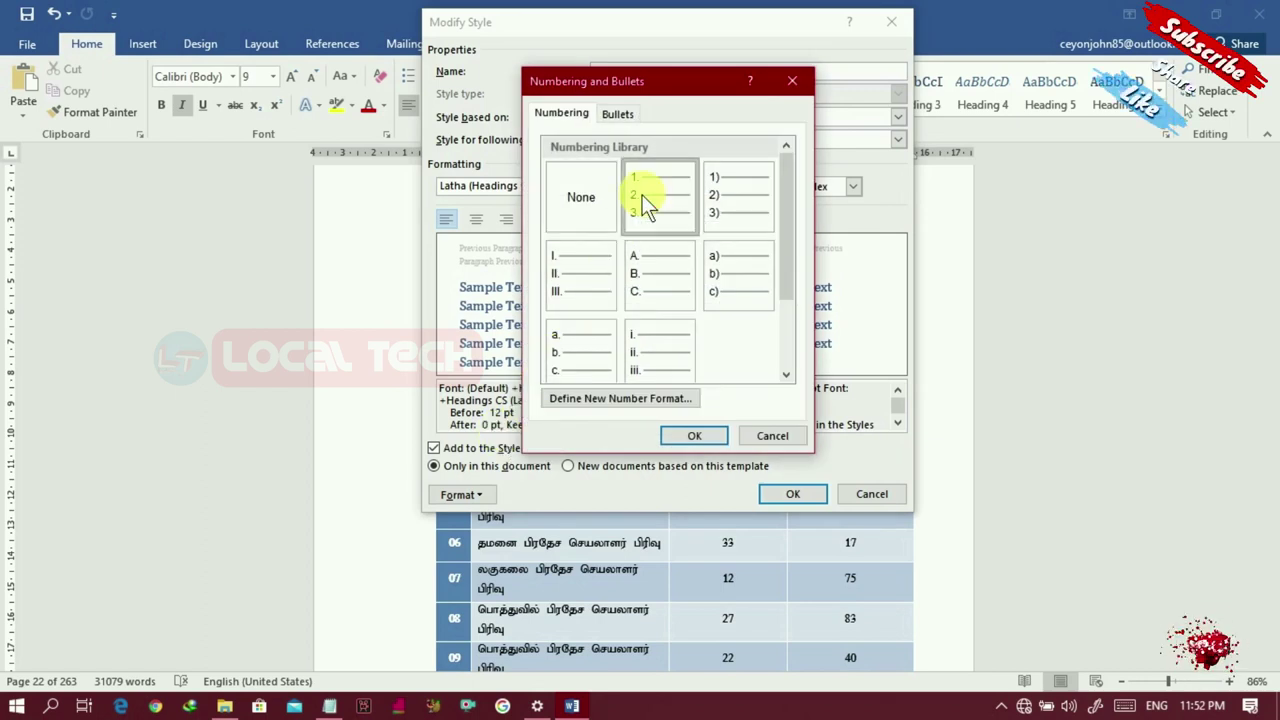
{"action": "left_click", "coordinate": [688, 440]}
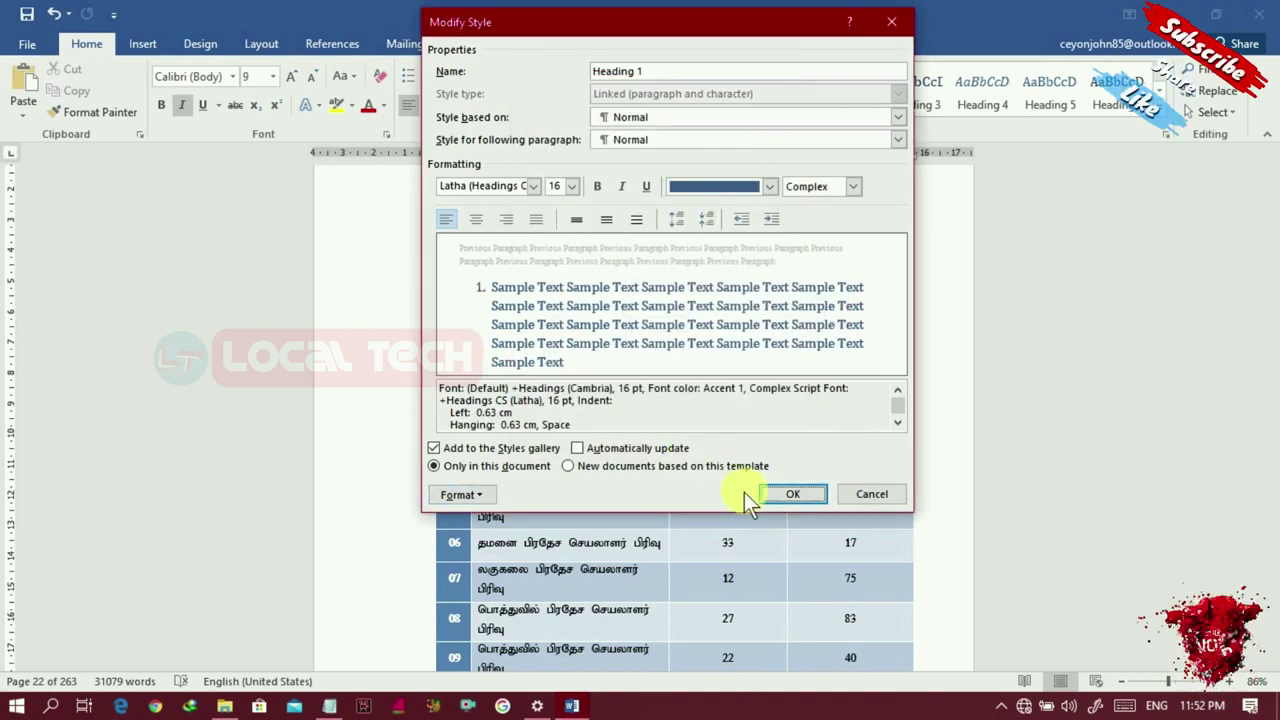
{"action": "left_click", "coordinate": [773, 494]}
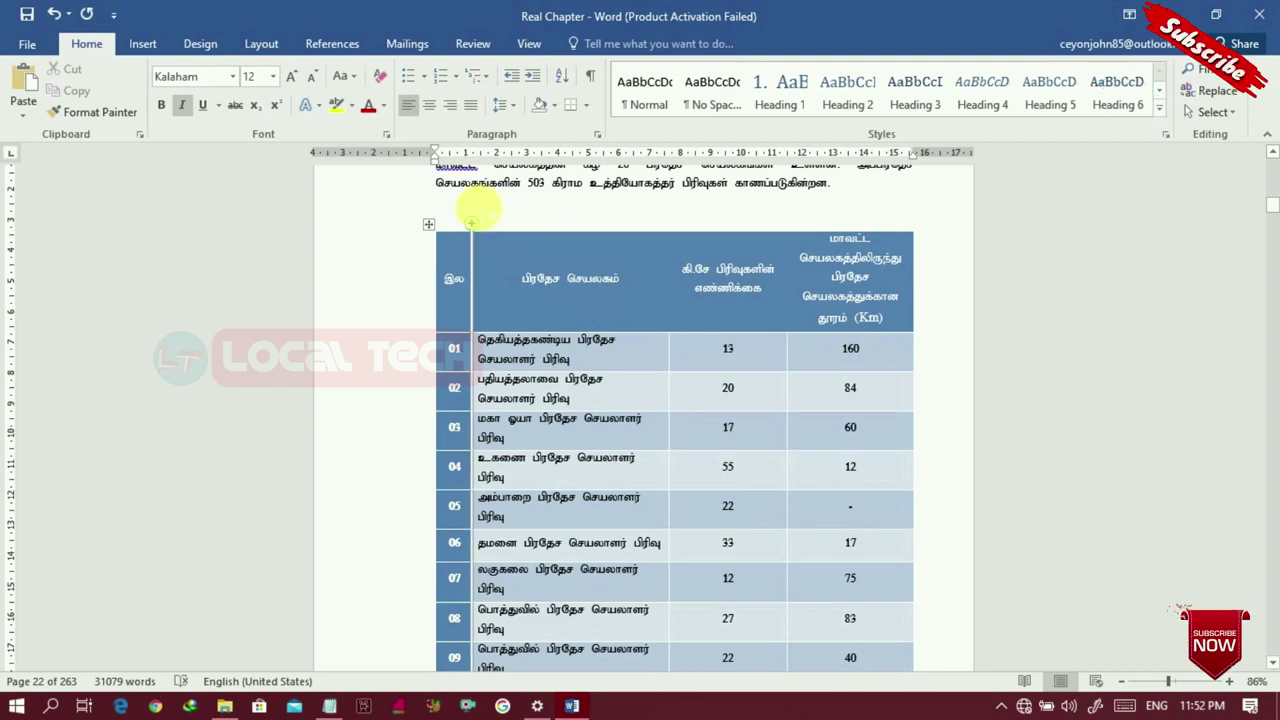
{"action": "left_click", "coordinate": [476, 213]}
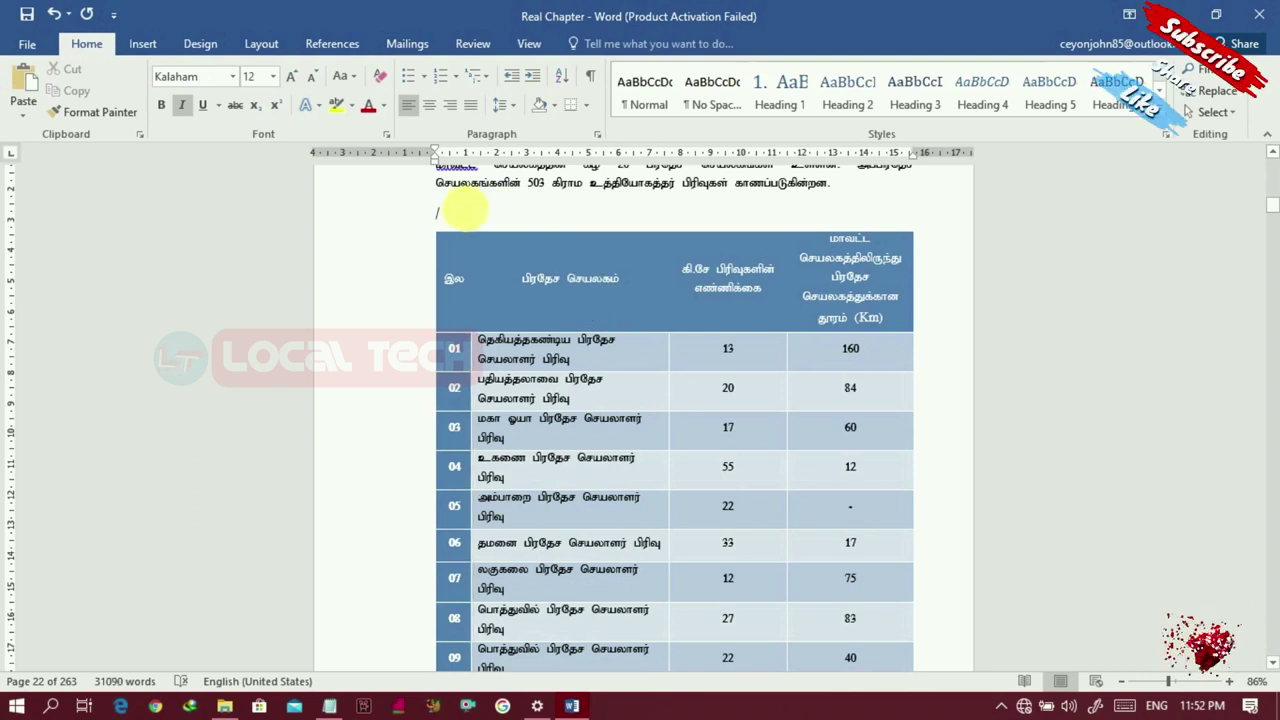
{"action": "left_click", "coordinate": [319, 43]}
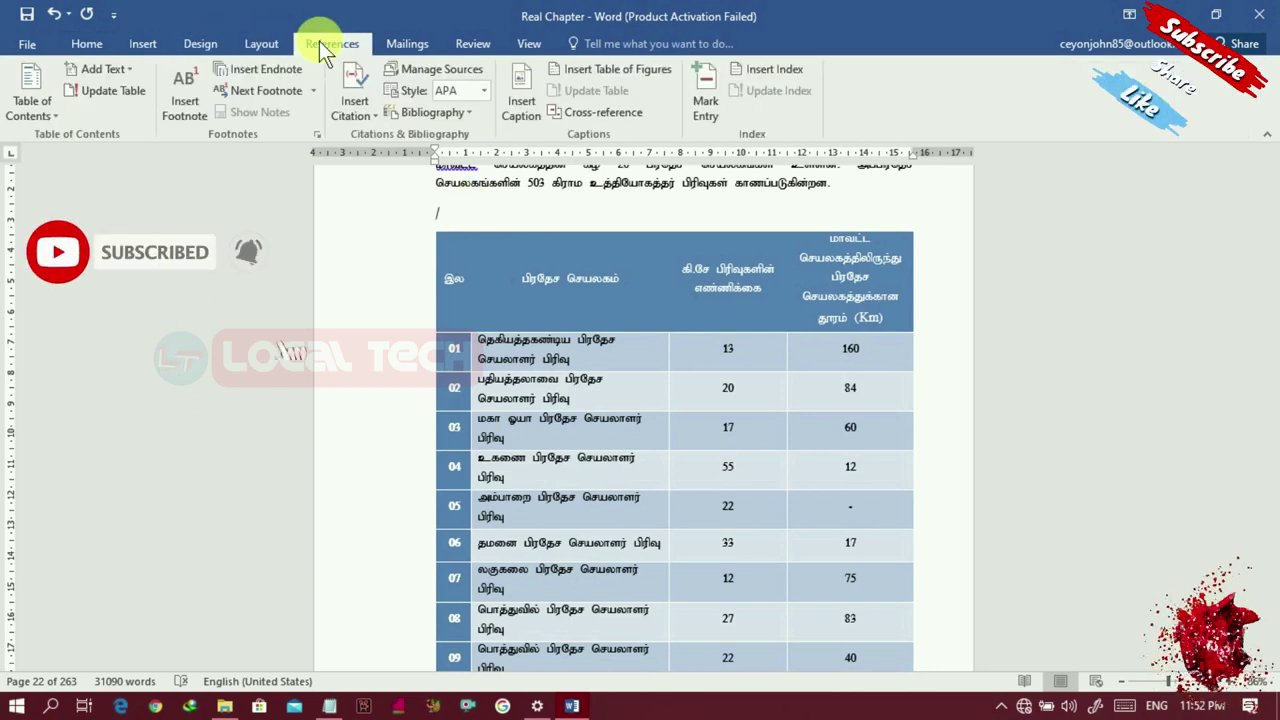
Step: Create the caption label 'ml;ltiz' using the word அட்டவணை taken from Notepad
{"action": "left_click", "coordinate": [521, 95]}
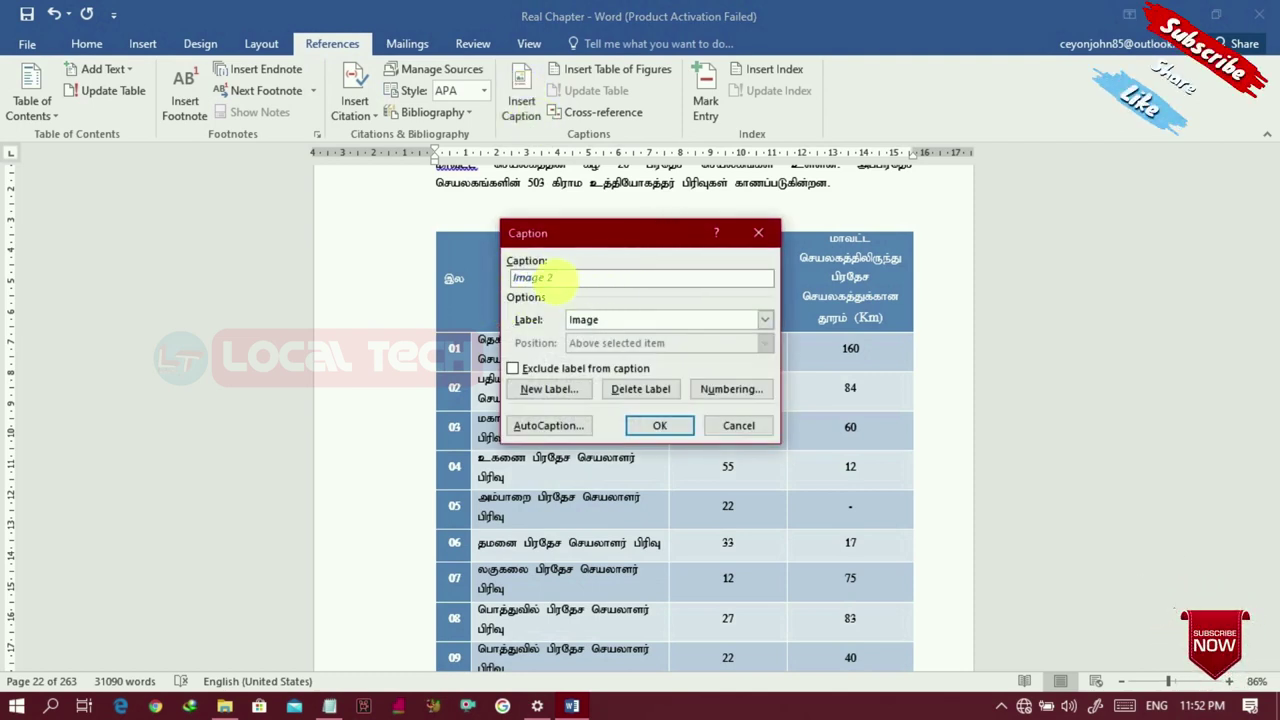
{"action": "left_click", "coordinate": [558, 389]}
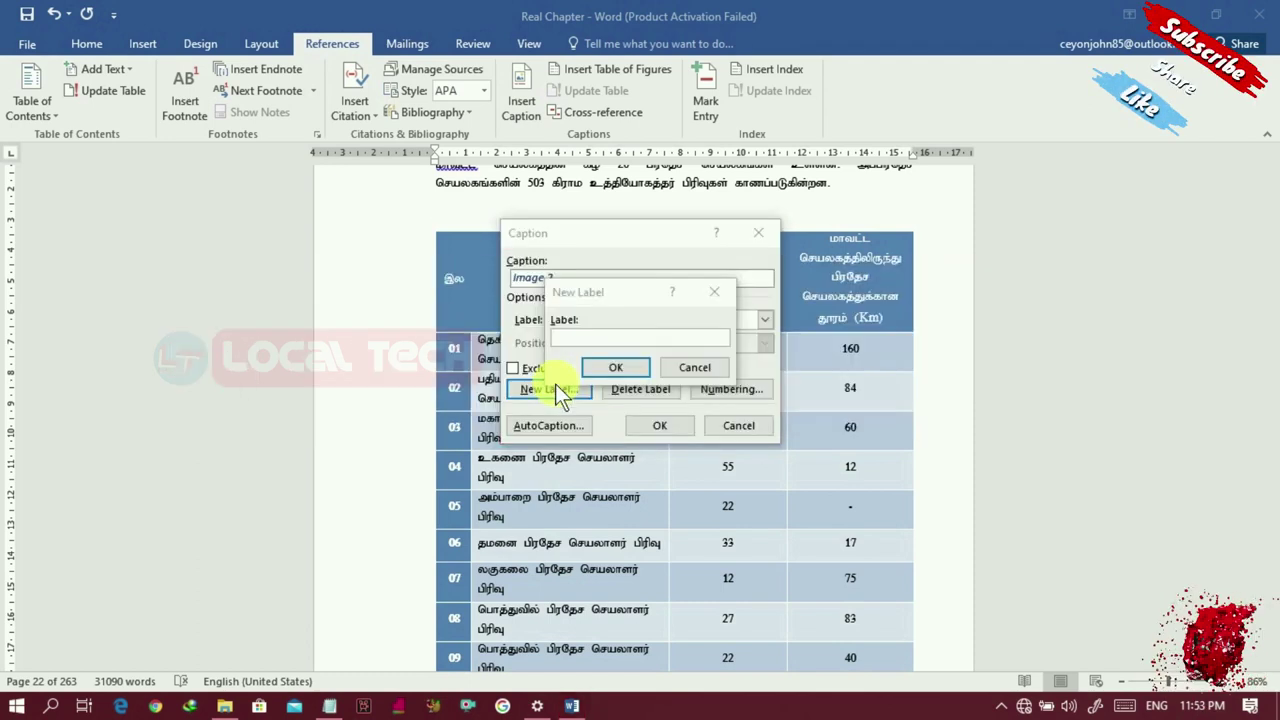
{"action": "key", "text": "alt+Tab"}
{"action": "key", "text": "alt+Tab"}
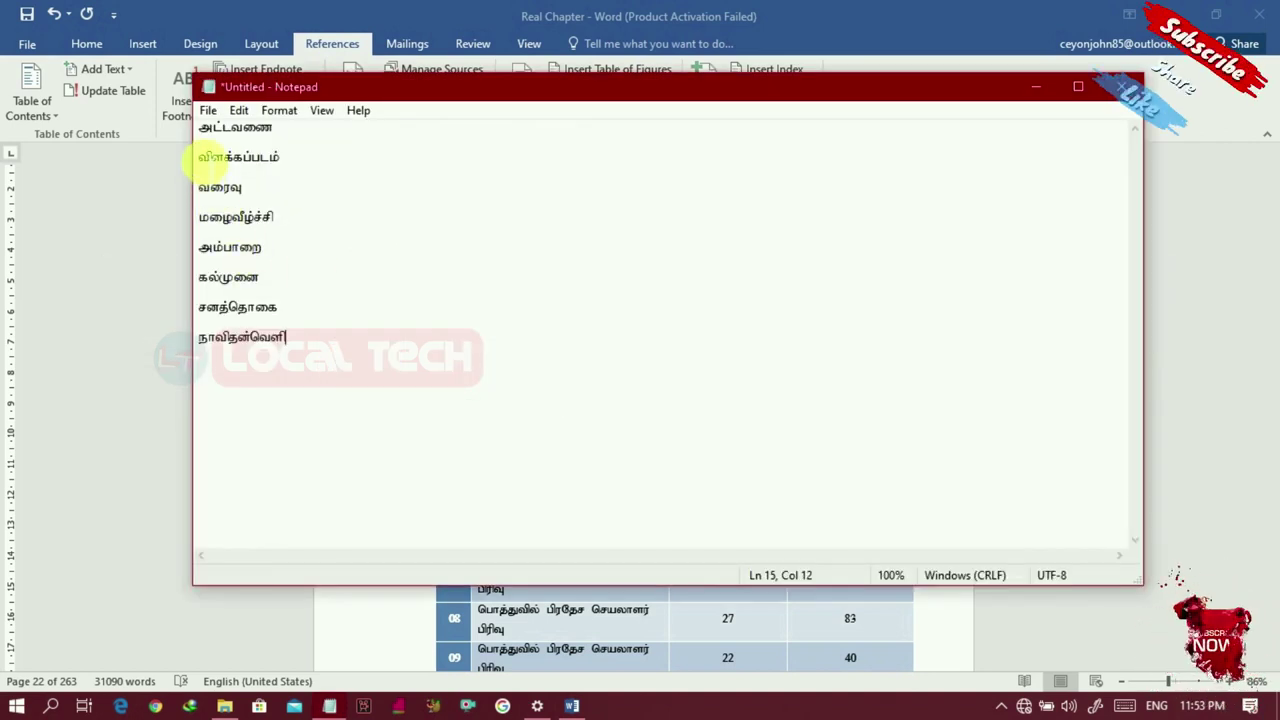
{"action": "left_click_drag", "start_coordinate": [199, 128], "coordinate": [294, 134]}
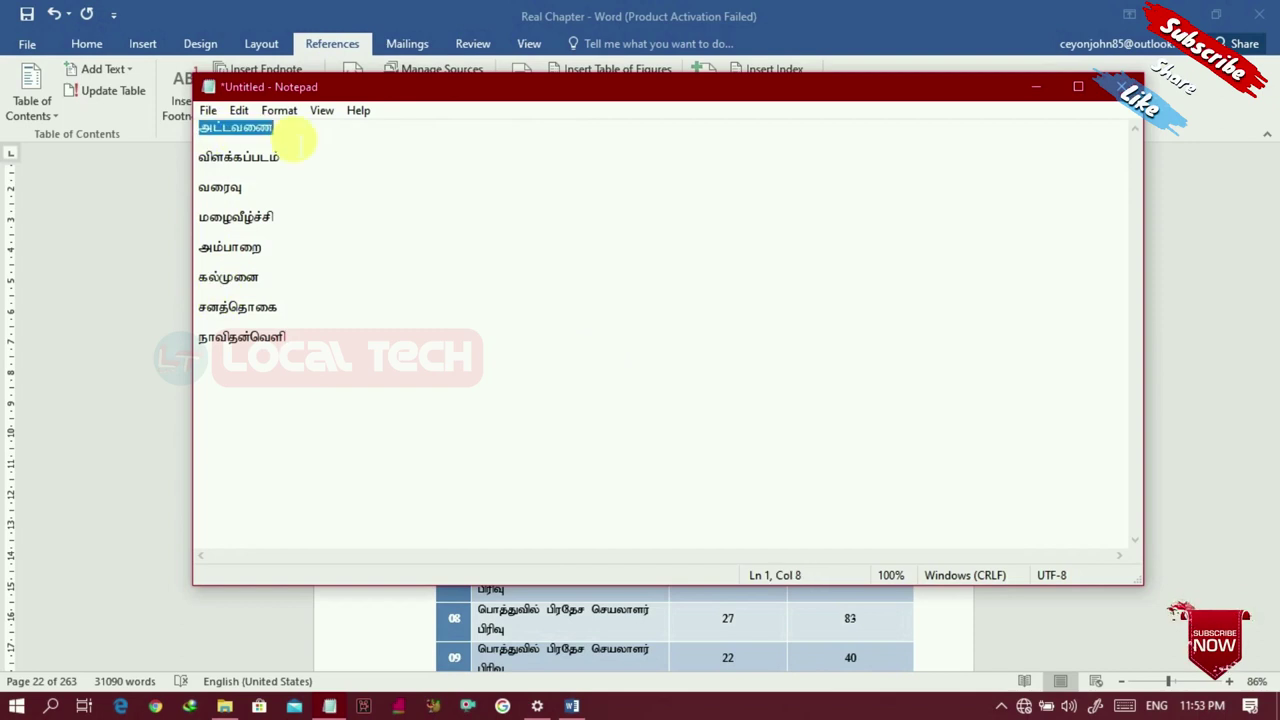
{"action": "left_click", "coordinate": [245, 14]}
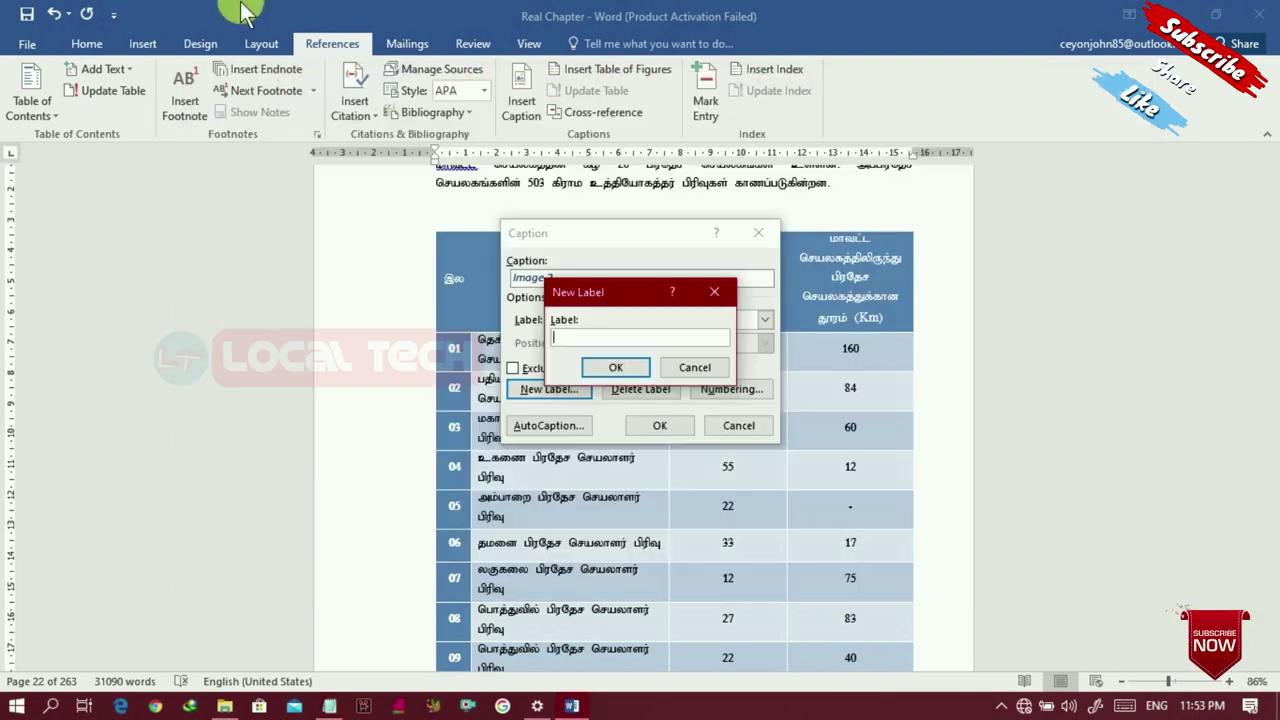
{"action": "left_click", "coordinate": [615, 367]}
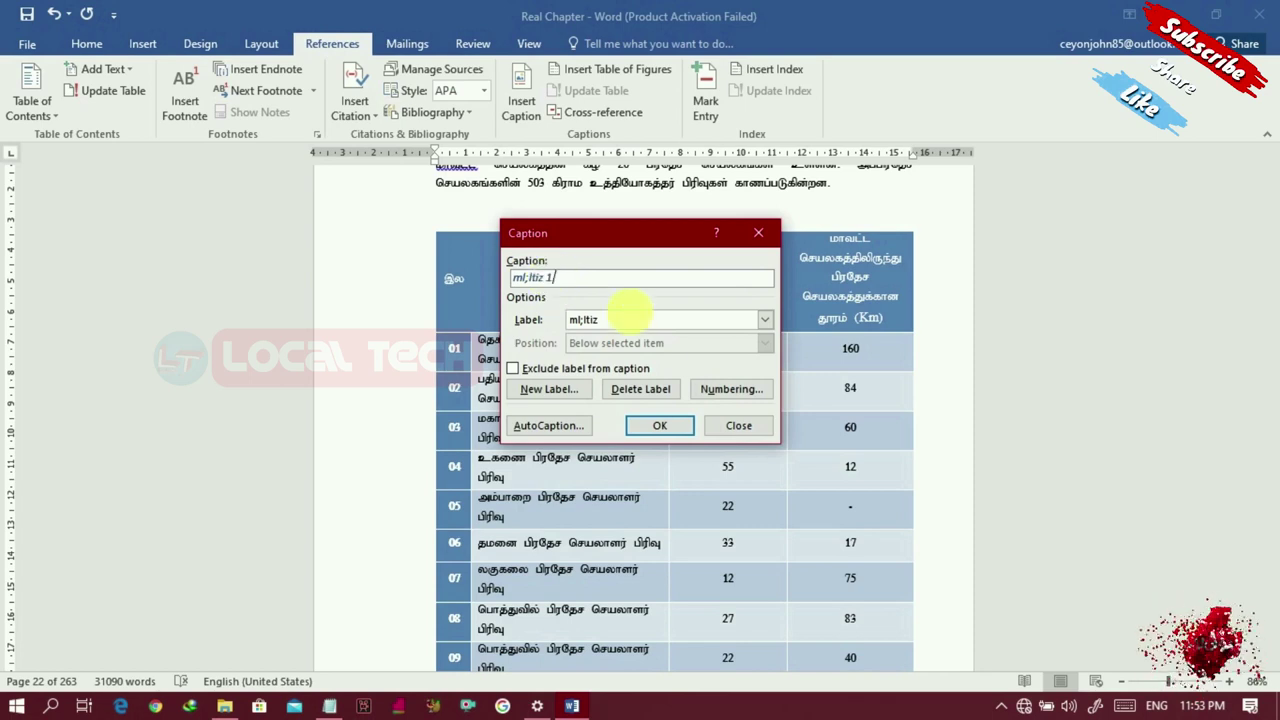
{"action": "left_click", "coordinate": [739, 387]}
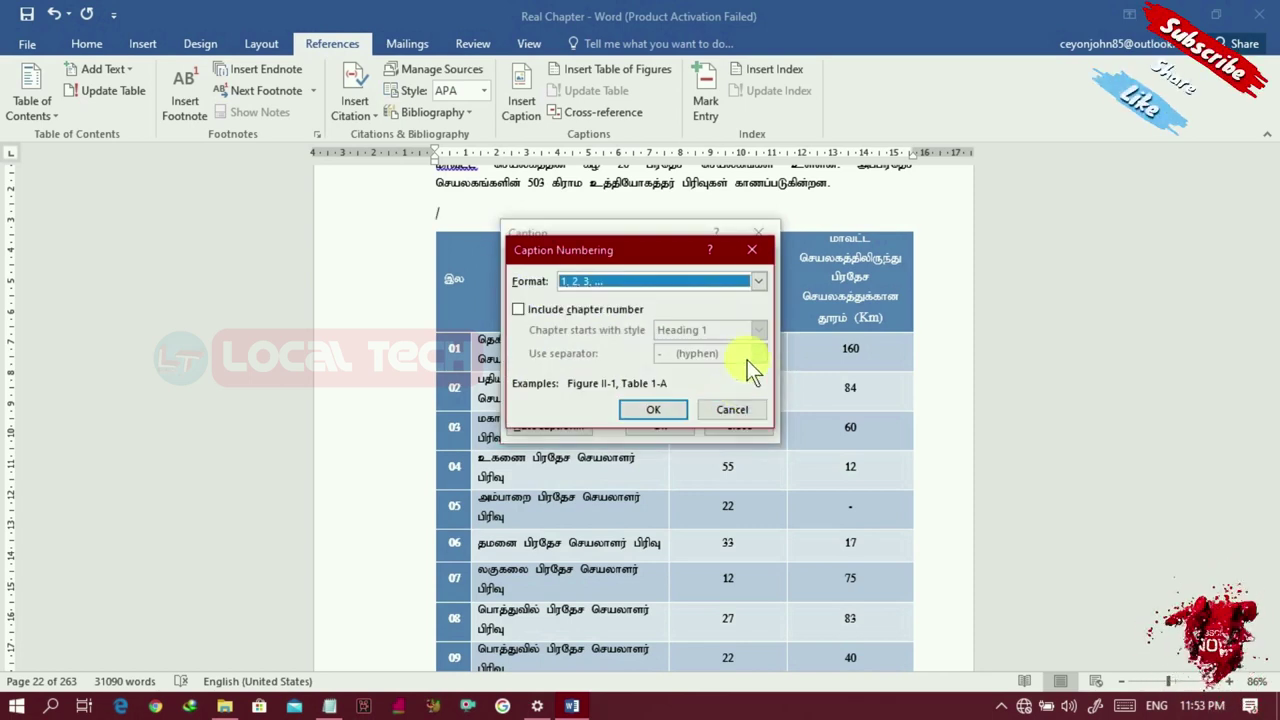
Step: Number captions 1, 2, 3 with Heading 1 chapter numbers and a period separator
{"action": "left_click", "coordinate": [760, 282]}
{"action": "left_click", "coordinate": [720, 297]}
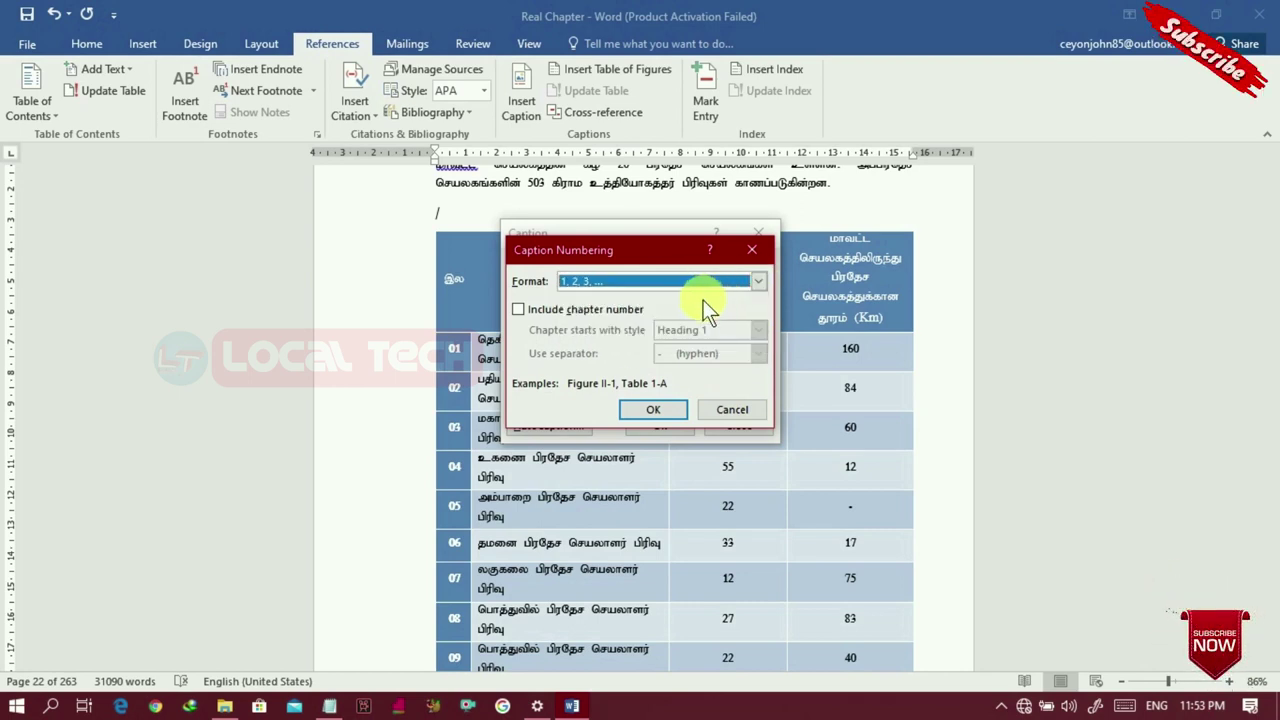
{"action": "left_click", "coordinate": [516, 309]}
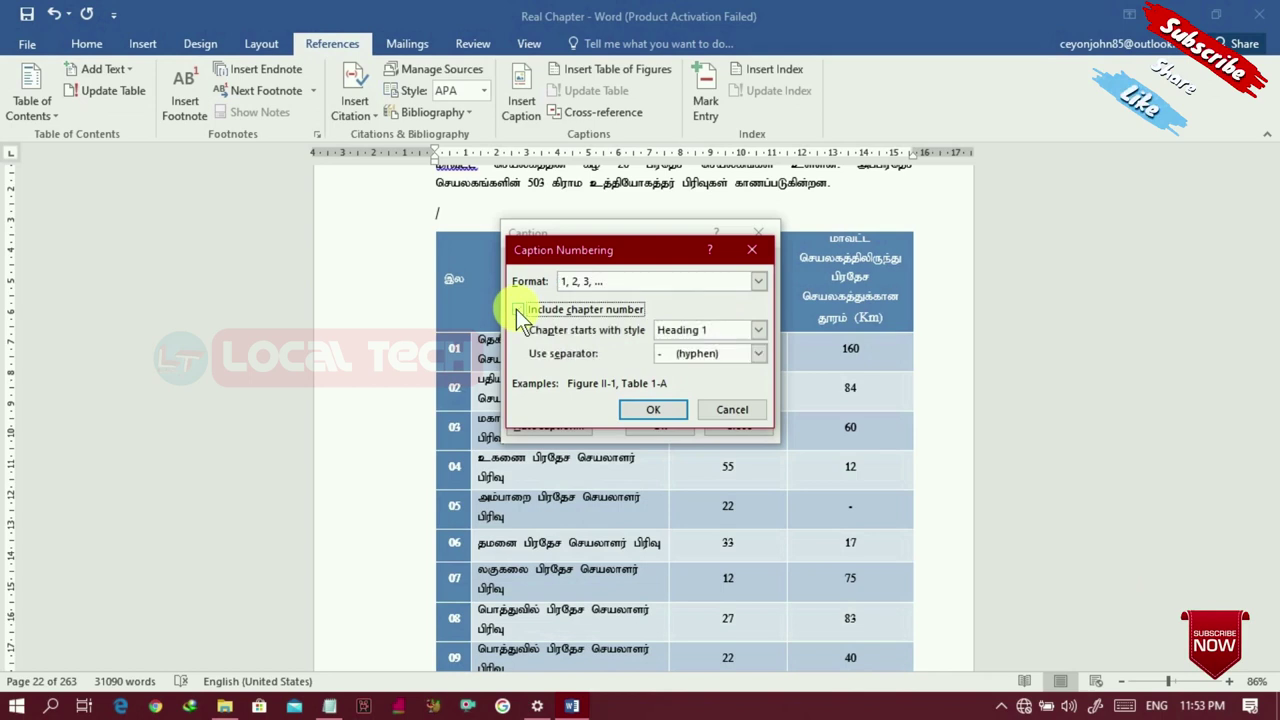
{"action": "left_click", "coordinate": [752, 331]}
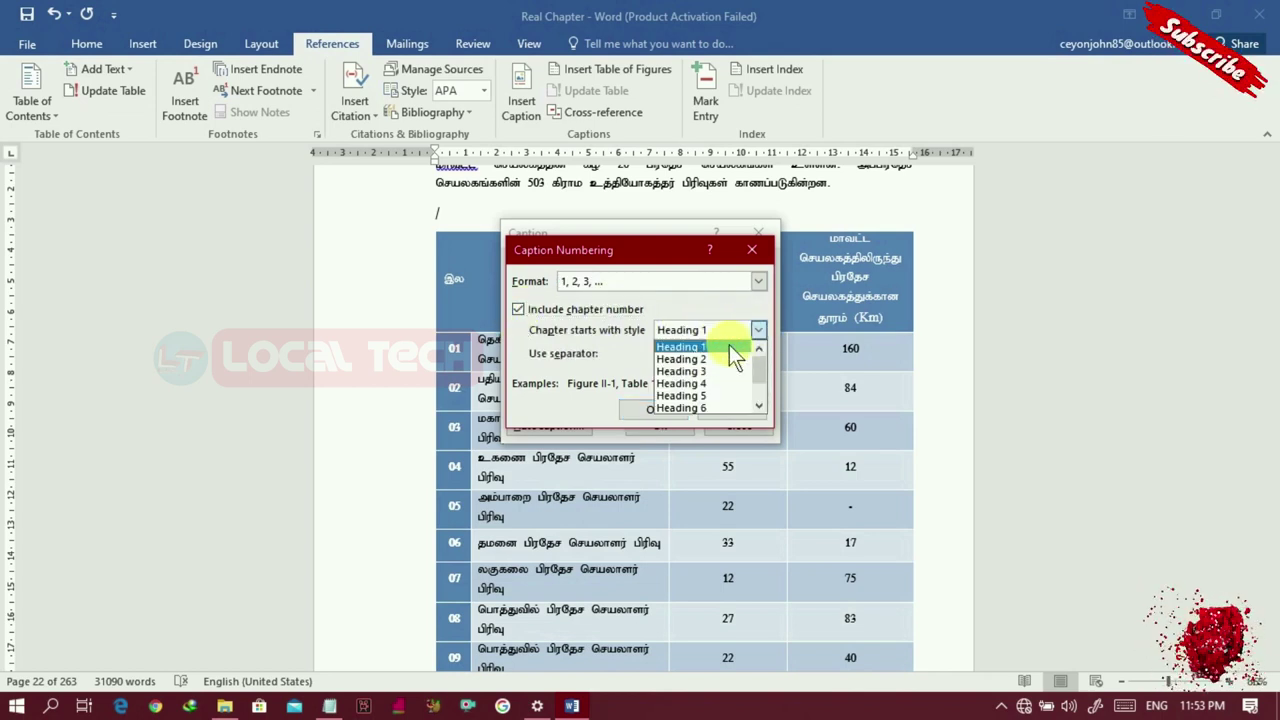
{"action": "left_click", "coordinate": [729, 343]}
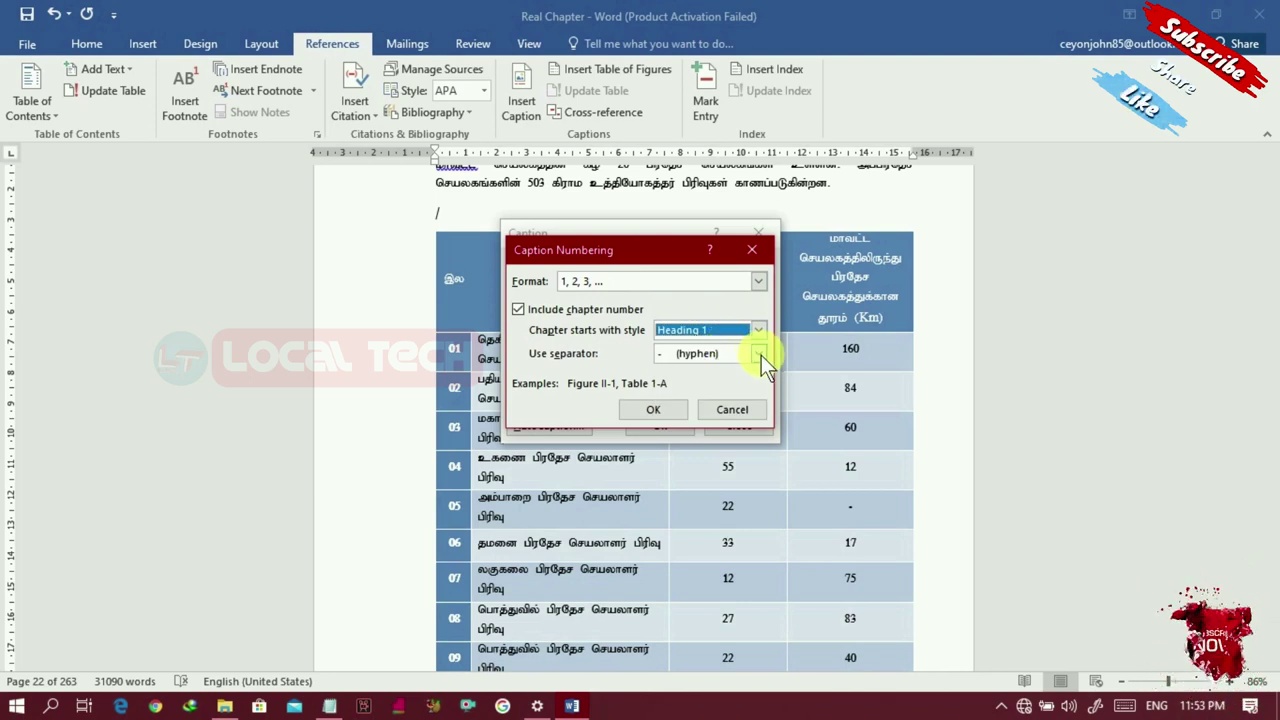
{"action": "left_click", "coordinate": [761, 355]}
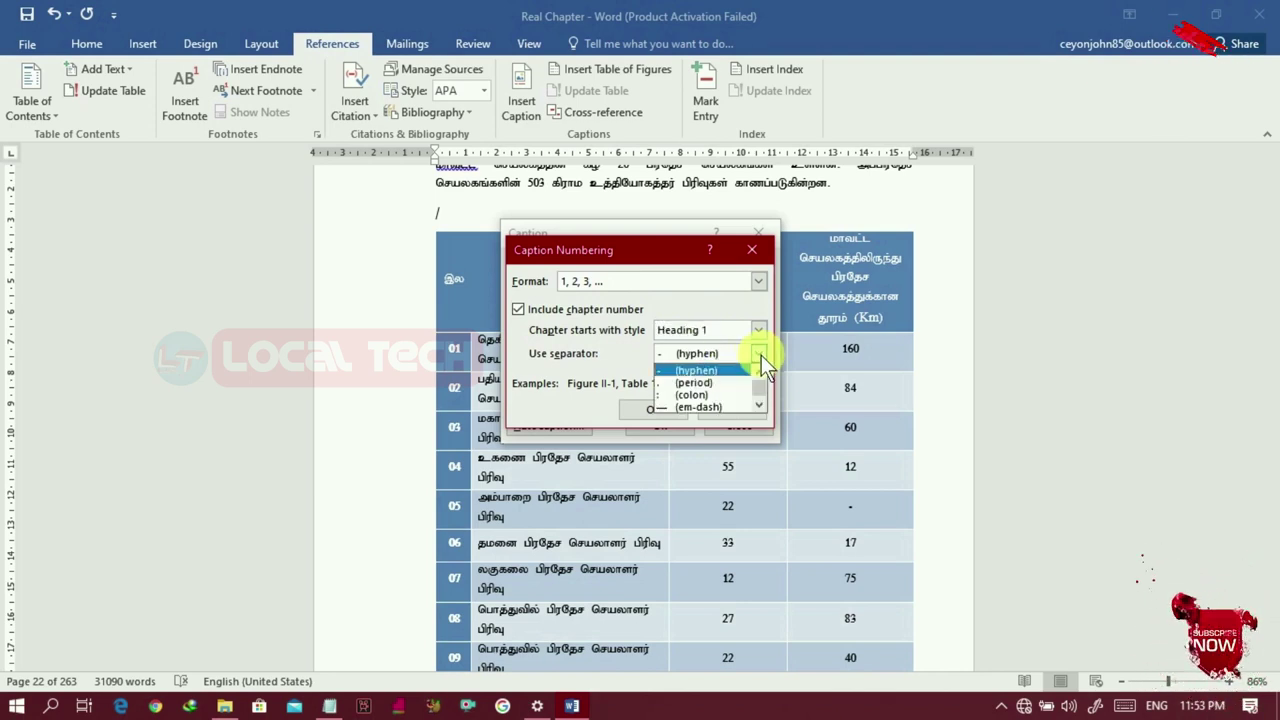
{"action": "left_click", "coordinate": [719, 383]}
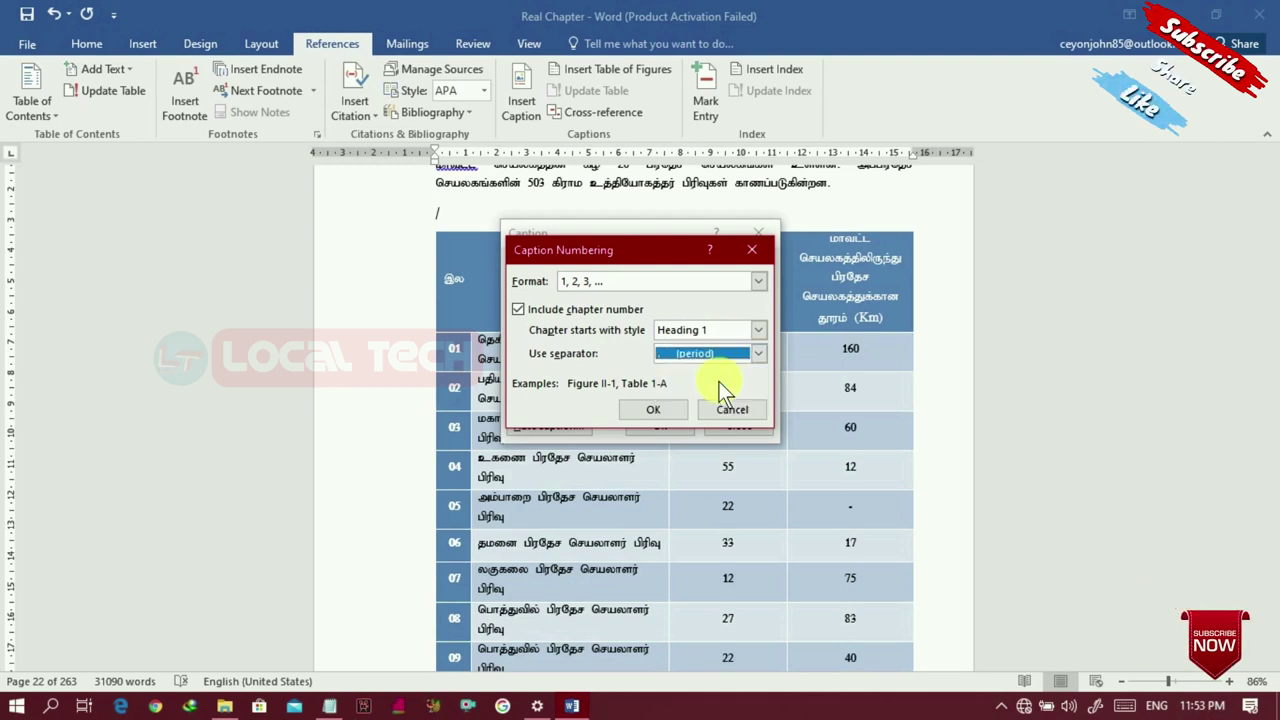
{"action": "left_click", "coordinate": [667, 408]}
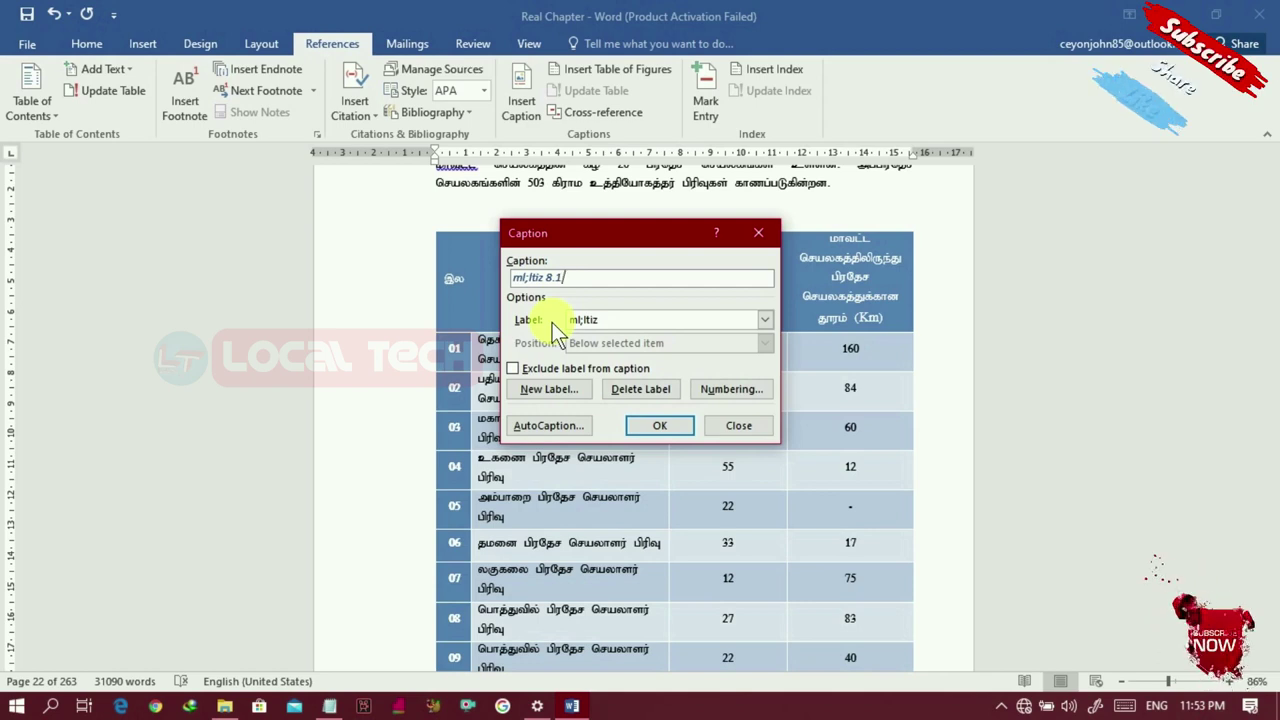
Step: Insert the caption 'அட்டவணை 8.1. பிரதேச செயலகம்' above the table in the Tamil font
{"action": "key", "text": "alt+Tab"}
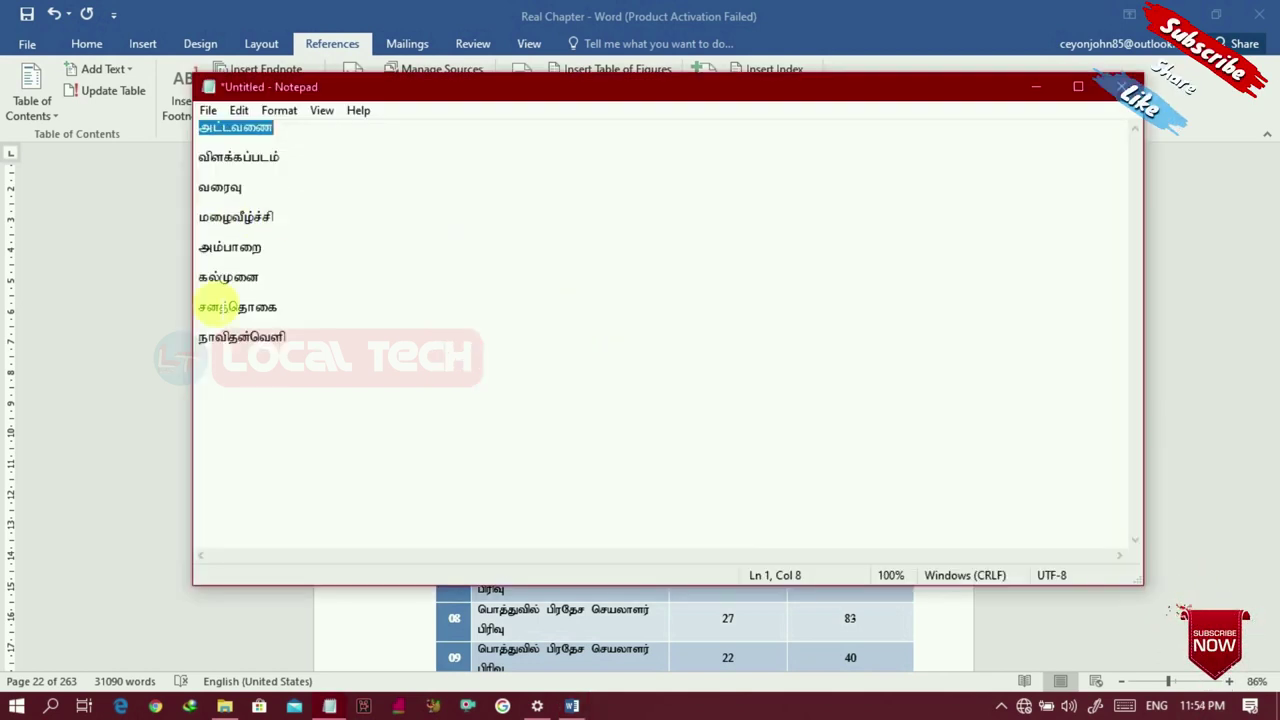
{"action": "key", "text": "alt+Tab"}
{"action": "type", "text": "gpuNjr nrayfk;"}
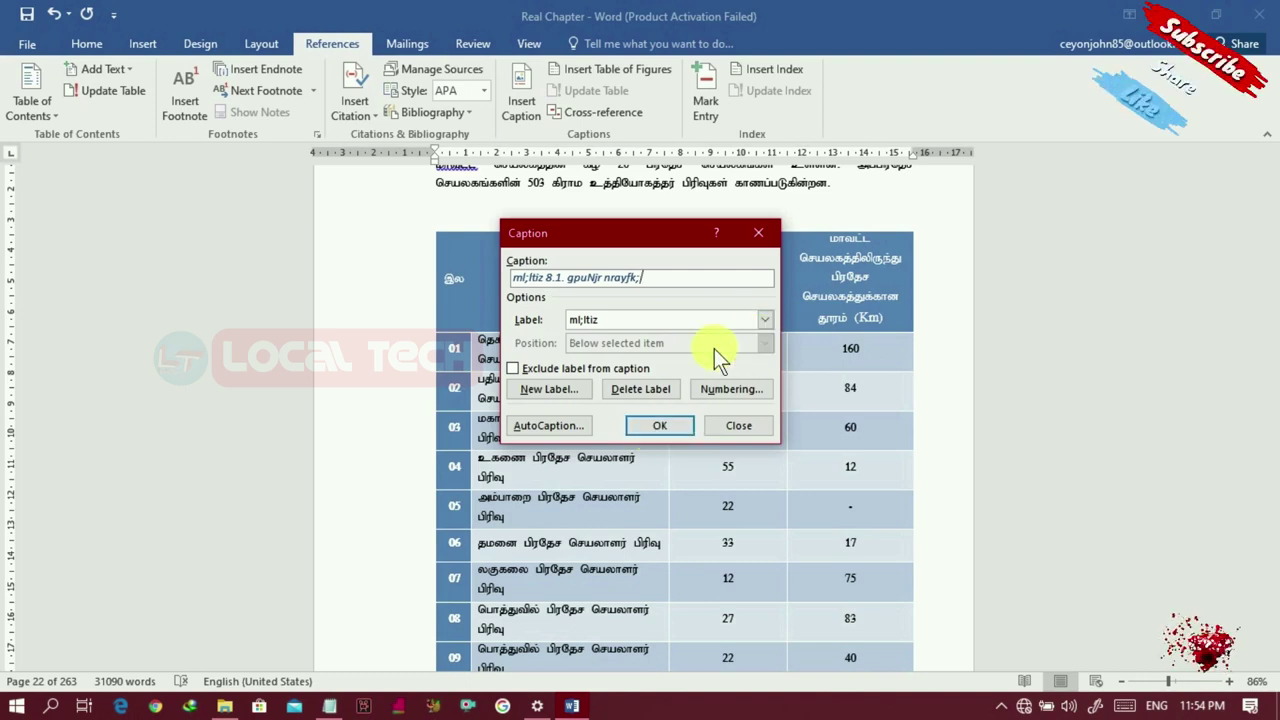
{"action": "left_click", "coordinate": [655, 427]}
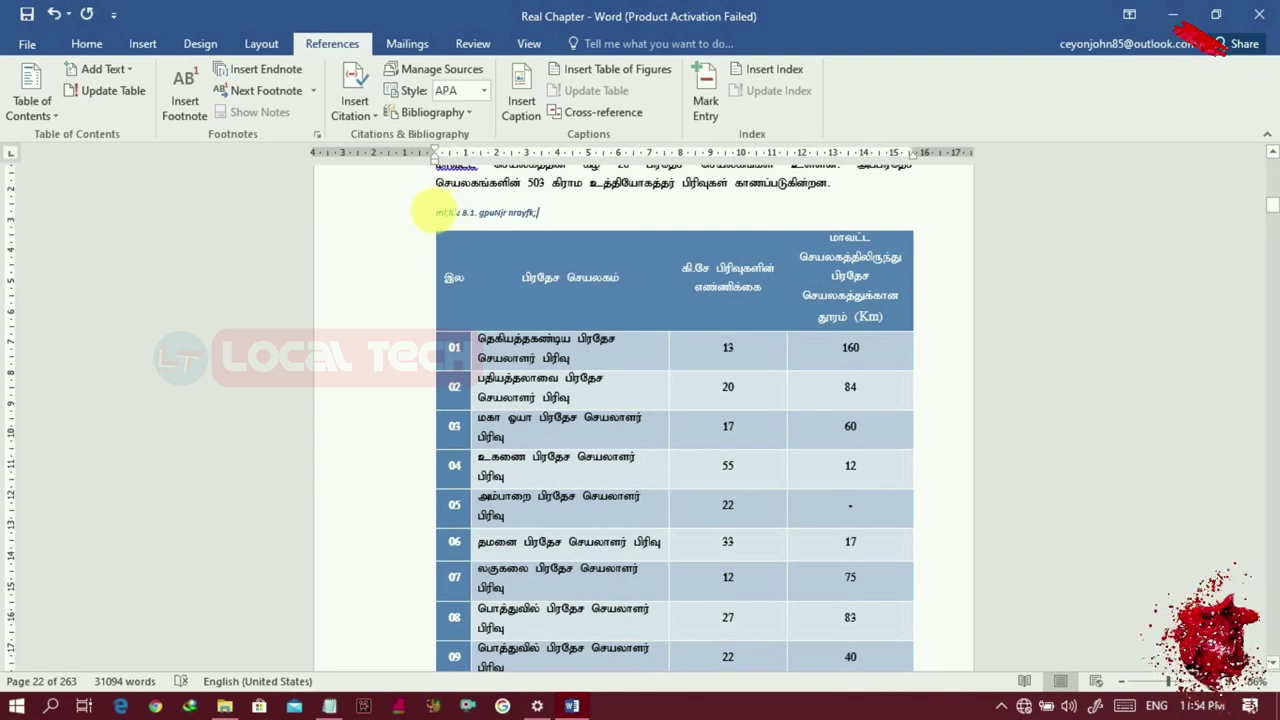
{"action": "left_click_drag", "start_coordinate": [440, 211], "coordinate": [548, 213]}
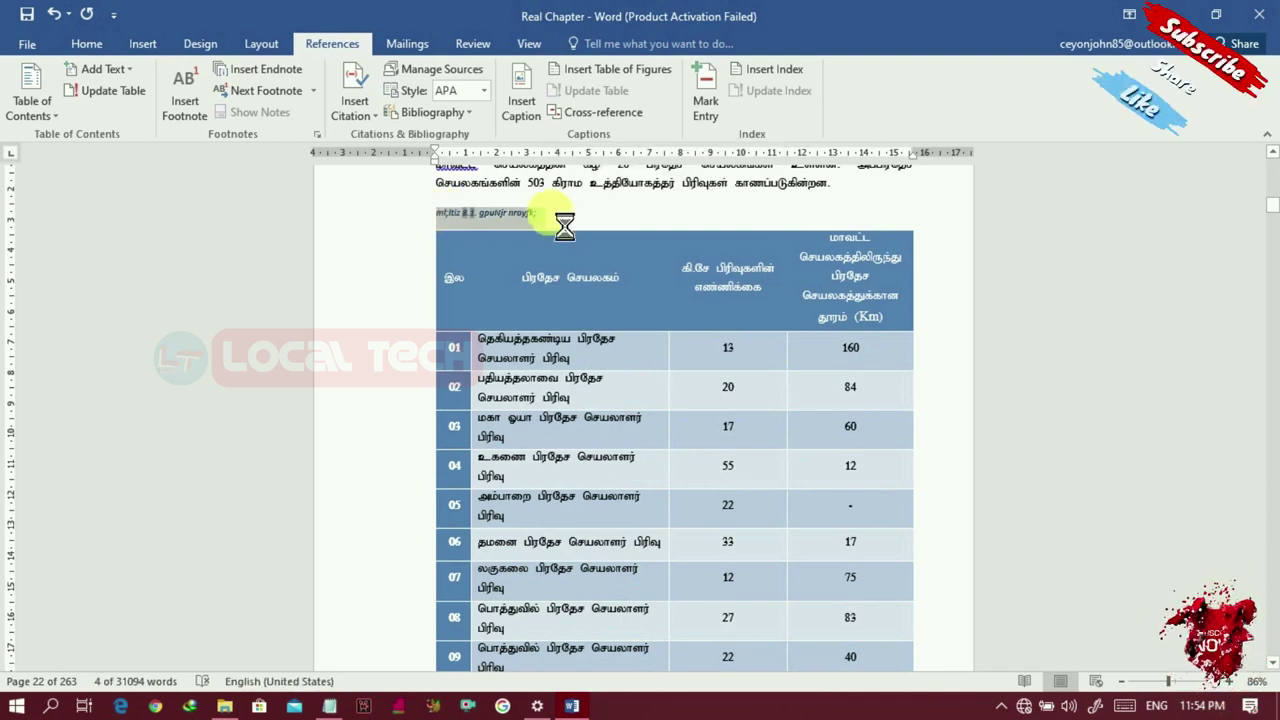
{"action": "key", "text": "ctrl+z"}
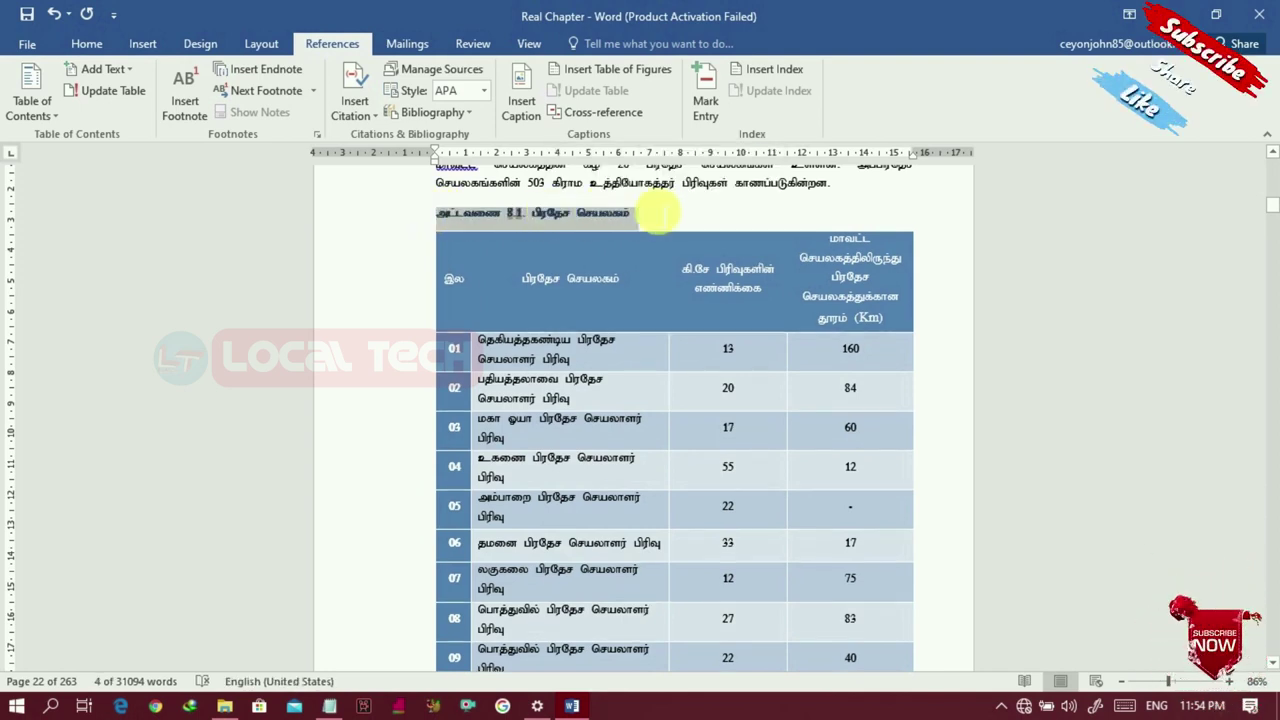
{"action": "left_click", "coordinate": [657, 212]}
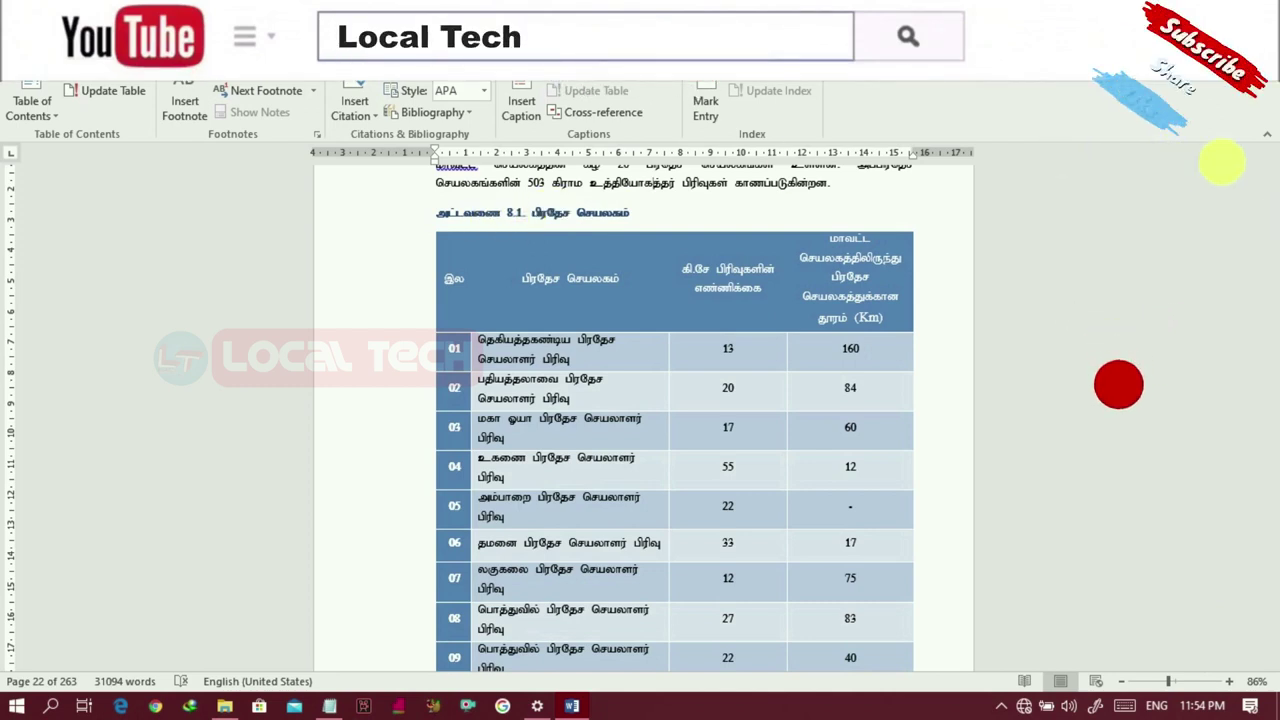
Step: Apply the 1. / 1.1 / 1.1.1 multilevel list so chapter one is numbered 1
{"action": "left_click", "coordinate": [1274, 180]}
{"action": "scroll", "coordinate": [1277, 180], "scroll_direction": "down", "scroll_amount": 20}
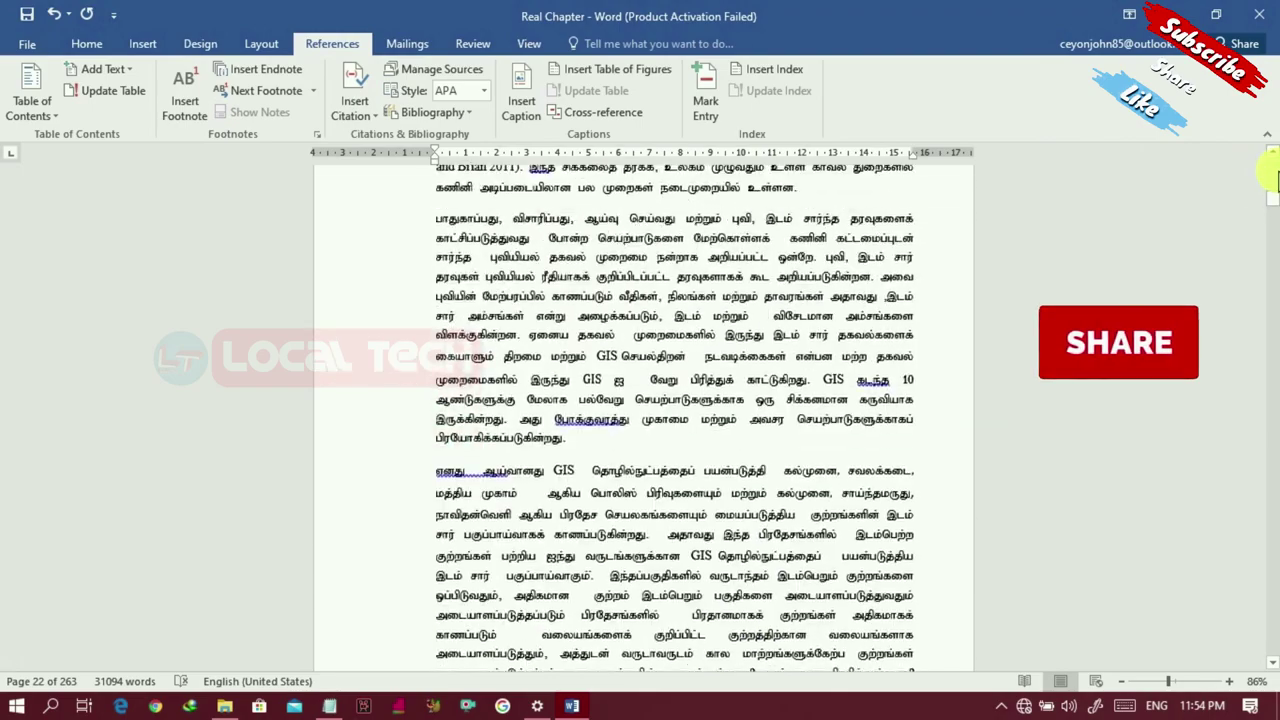
{"action": "scroll", "coordinate": [1277, 178], "scroll_direction": "up", "scroll_amount": 10}
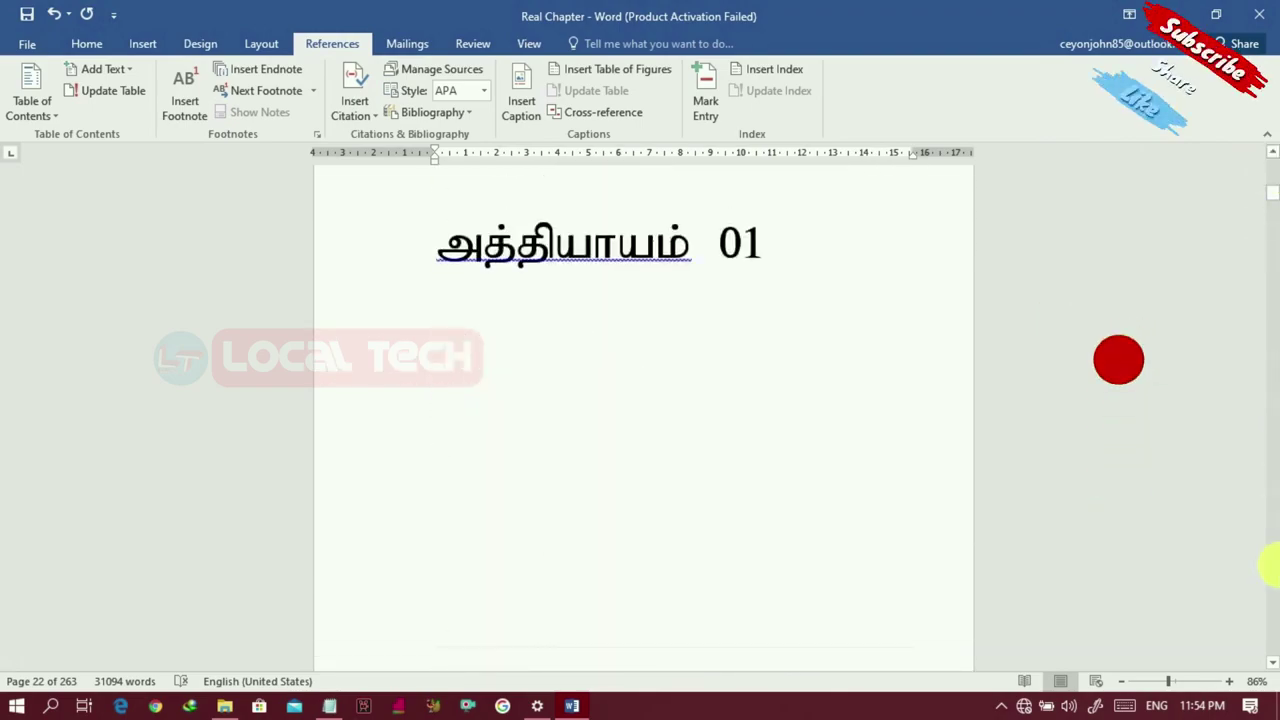
{"action": "scroll", "coordinate": [1268, 580], "scroll_direction": "up", "scroll_amount": 5}
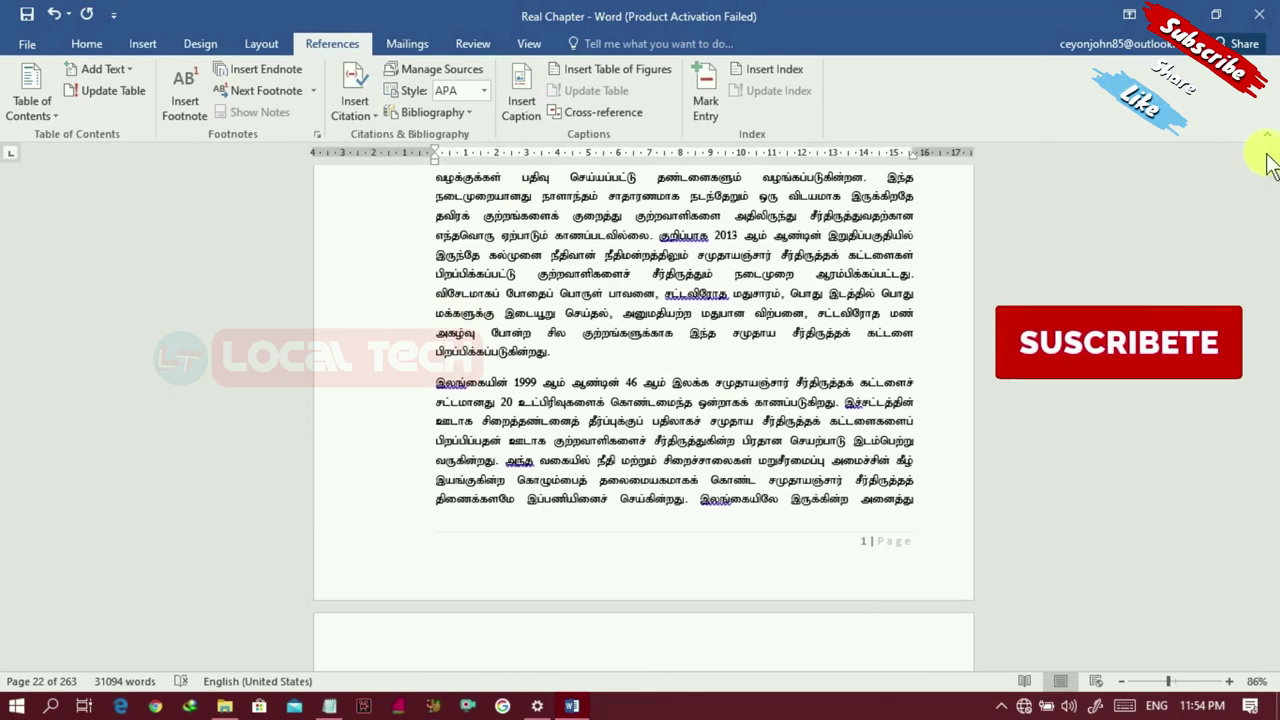
{"action": "scroll", "coordinate": [1262, 170], "scroll_direction": "up", "scroll_amount": 5}
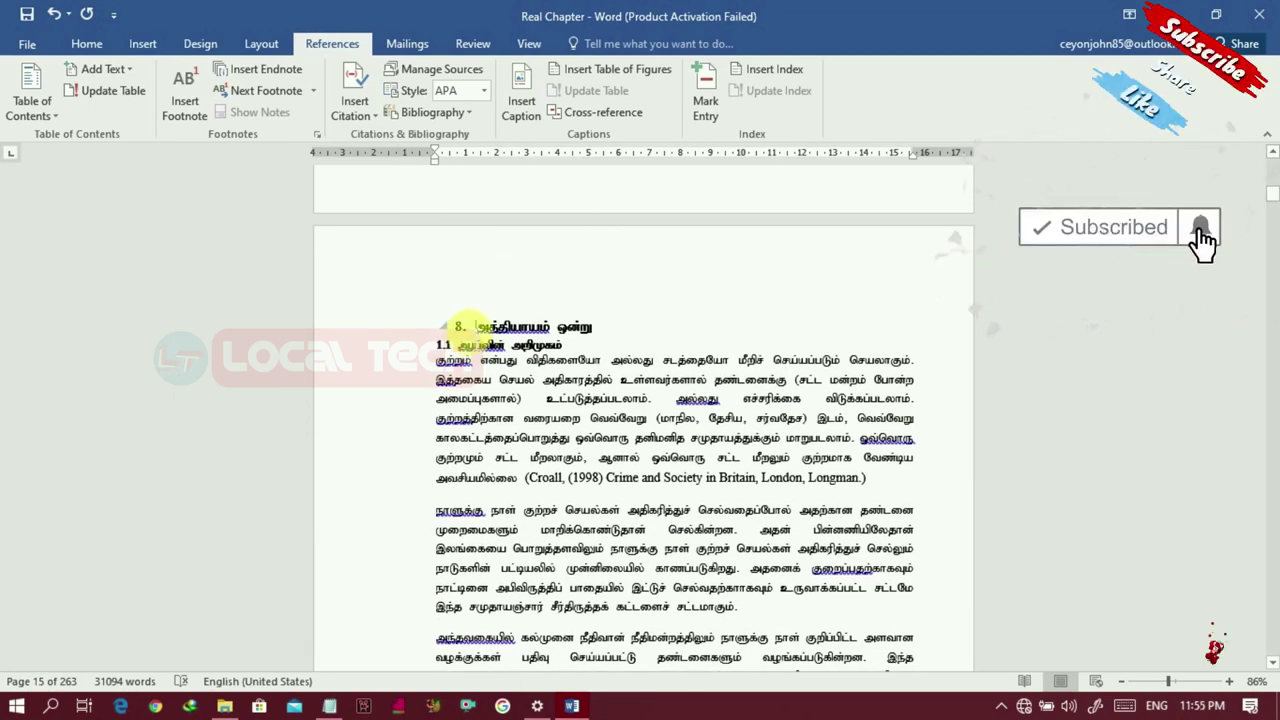
{"action": "left_click", "coordinate": [456, 330]}
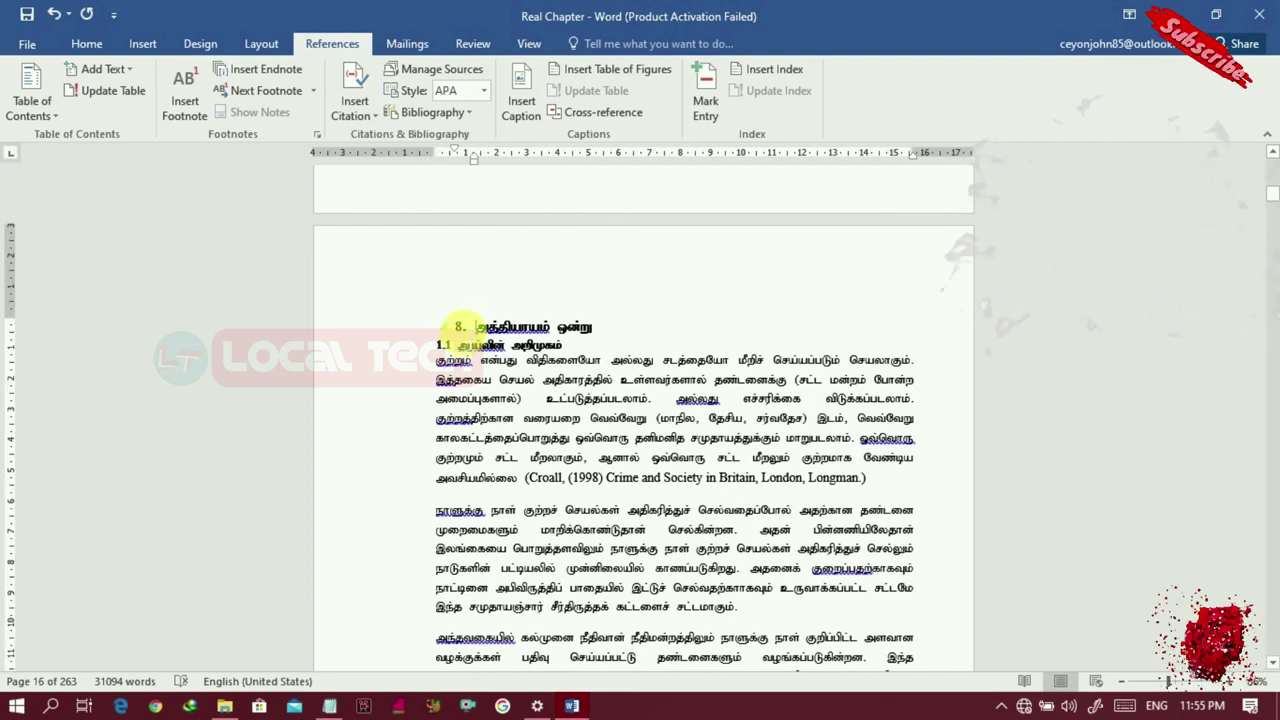
{"action": "left_click", "coordinate": [88, 45]}
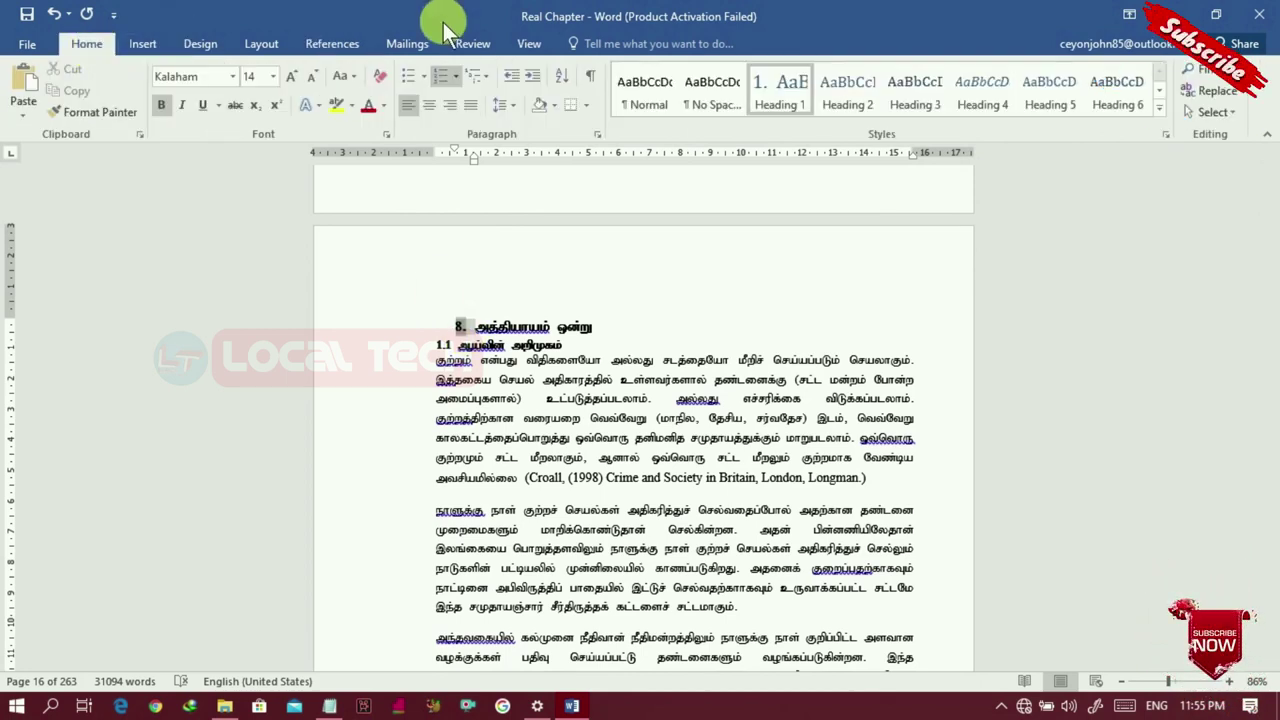
{"action": "left_click", "coordinate": [484, 76]}
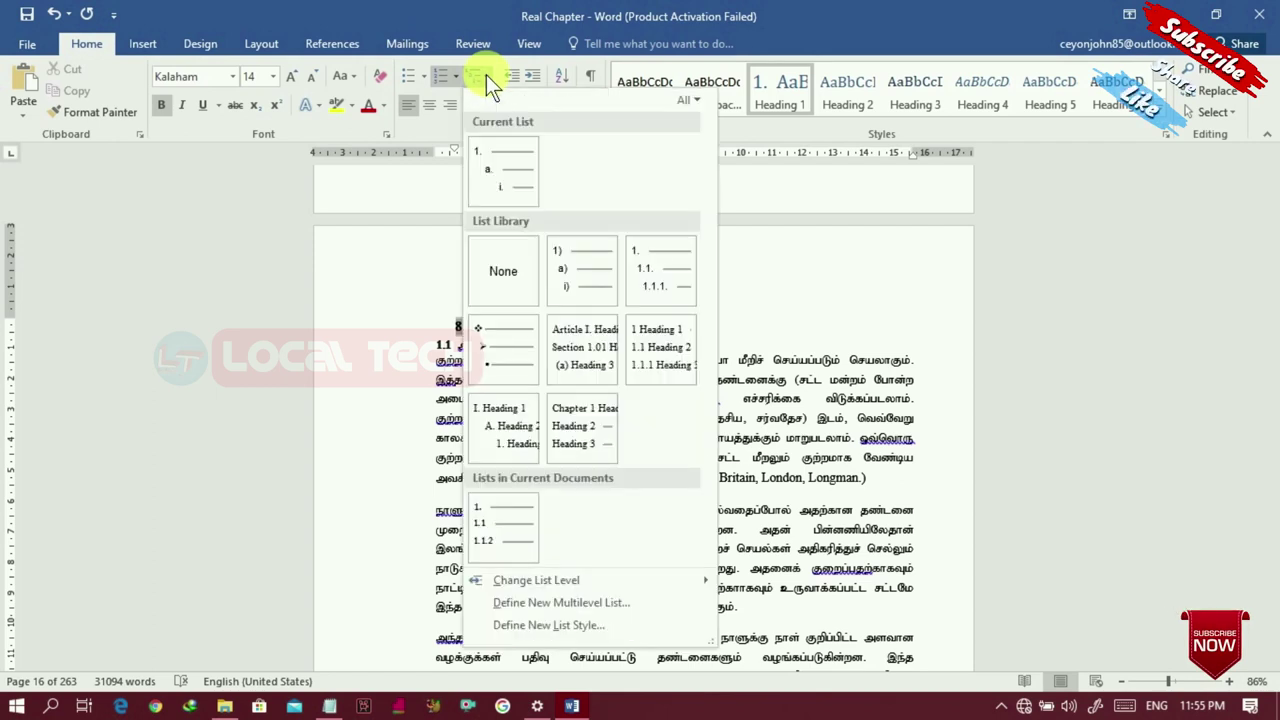
{"action": "mouse_move", "coordinate": [636, 263]}
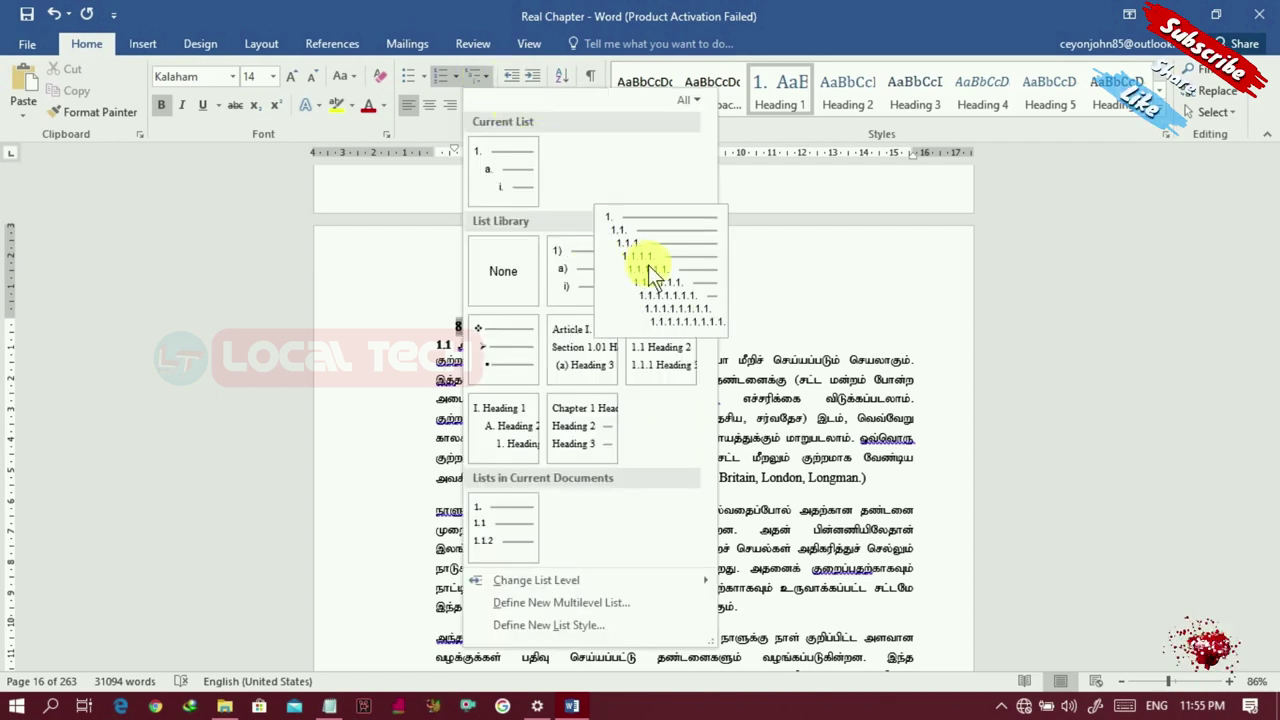
{"action": "left_click", "coordinate": [648, 265]}
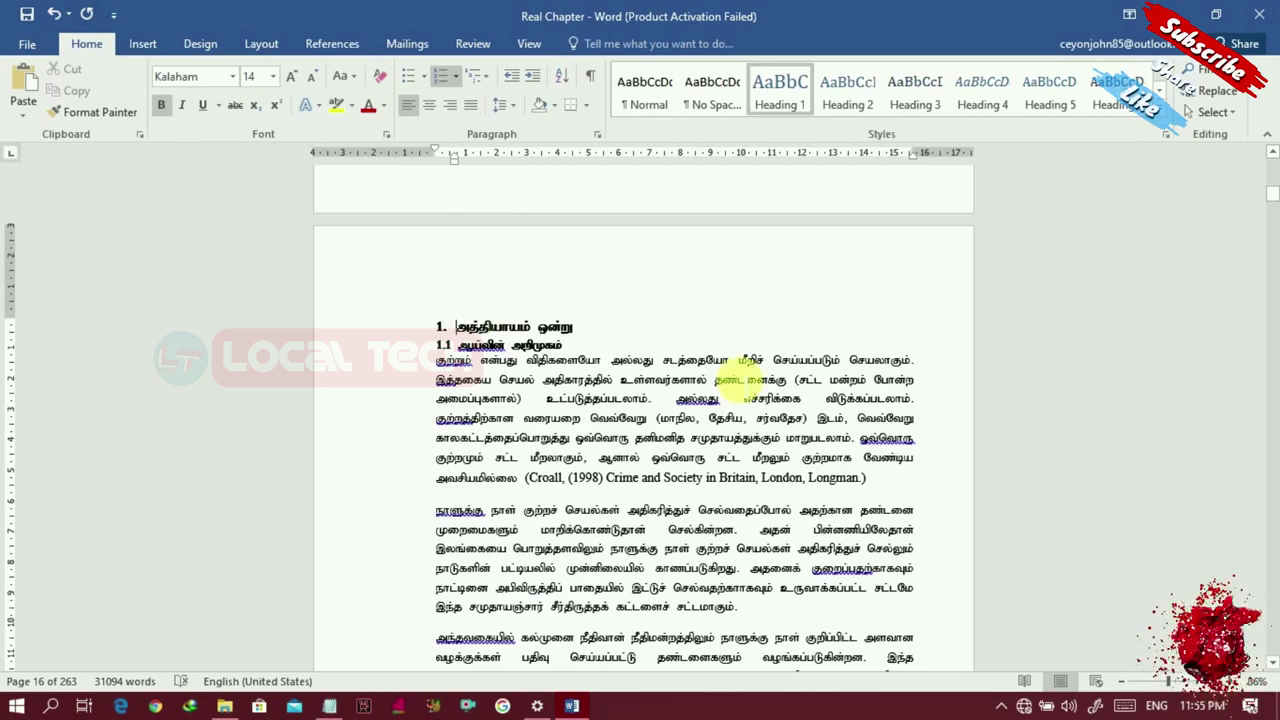
Step: Insert the caption 'அட்டவணை 1.1. பிரதேச செயலகம்' above the divisional secretariat table
{"action": "scroll", "coordinate": [1270, 455], "scroll_direction": "down", "scroll_amount": 20}
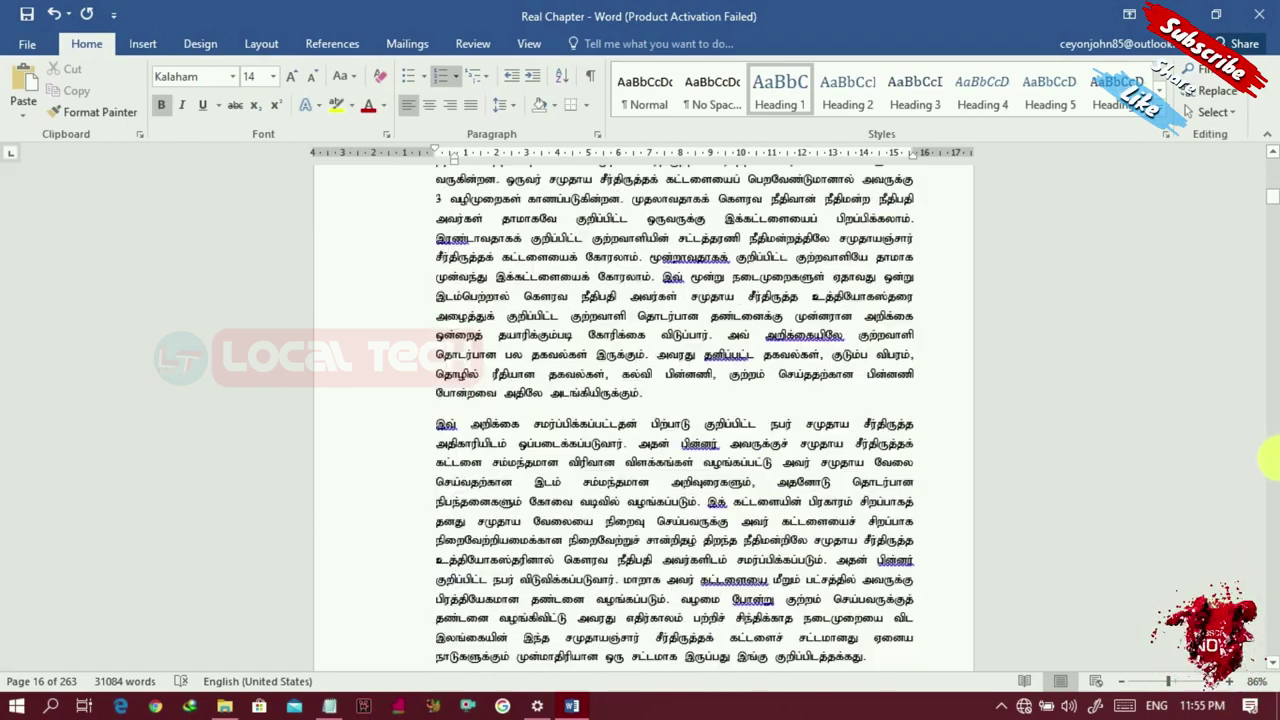
{"action": "scroll", "coordinate": [1270, 458], "scroll_direction": "down", "scroll_amount": 15}
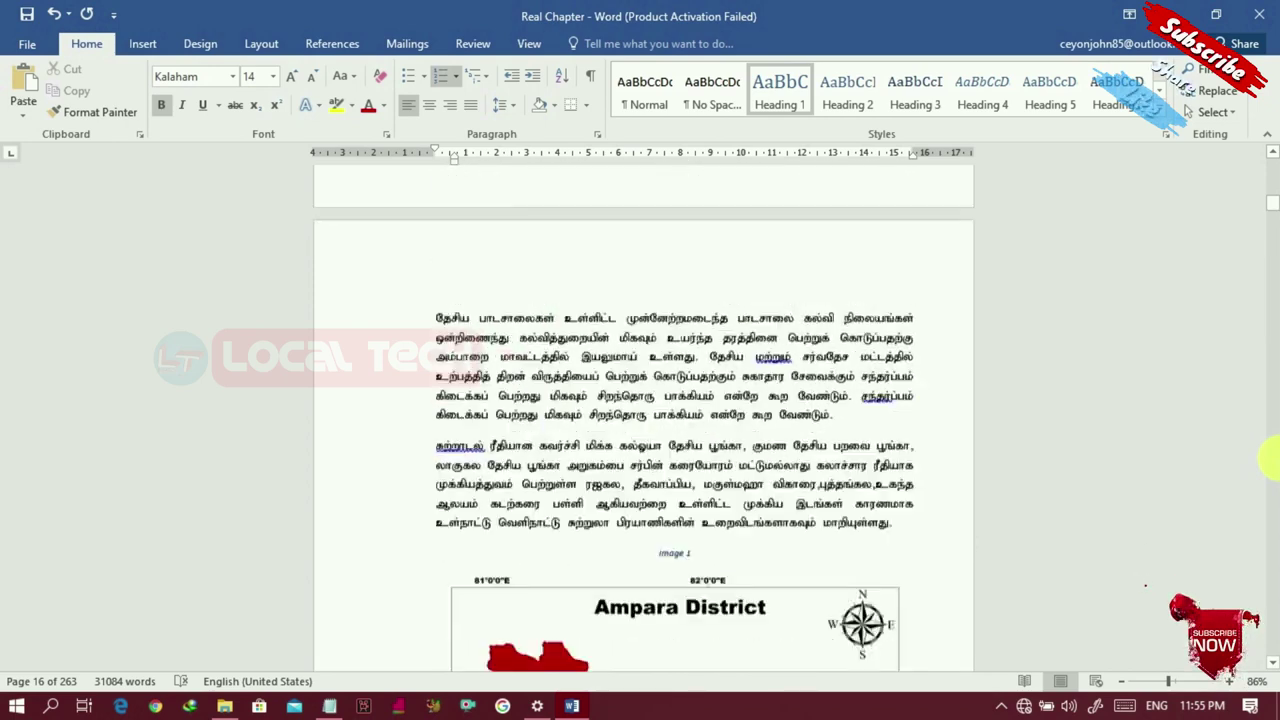
{"action": "scroll", "coordinate": [1270, 160], "scroll_direction": "up", "scroll_amount": 8}
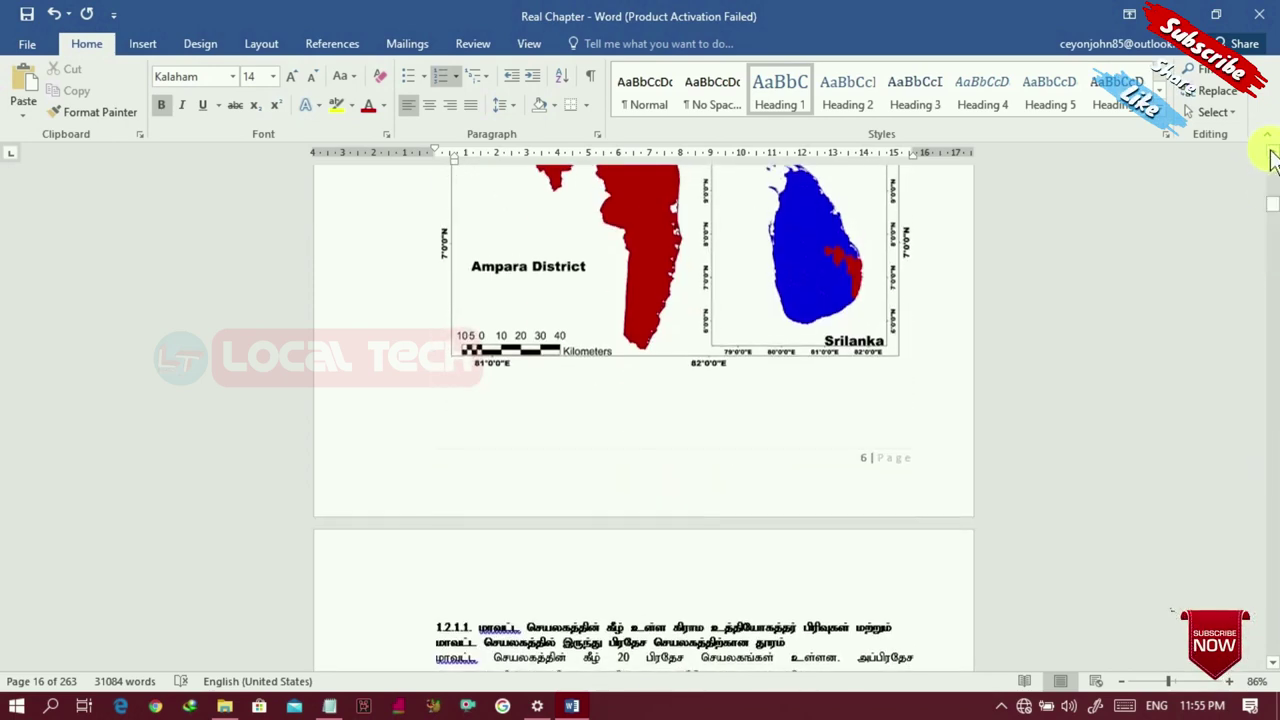
{"action": "scroll", "coordinate": [1273, 160], "scroll_direction": "up", "scroll_amount": 3}
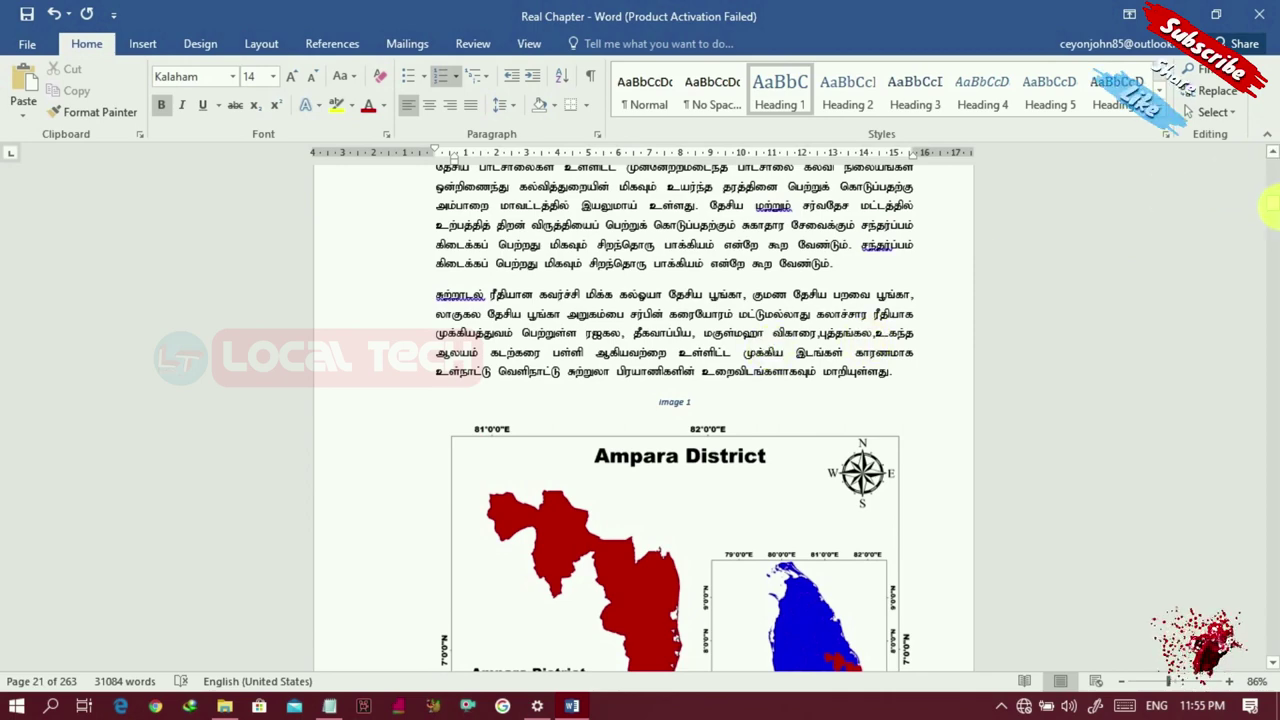
{"action": "scroll", "coordinate": [680, 330], "scroll_direction": "down", "scroll_amount": 6}
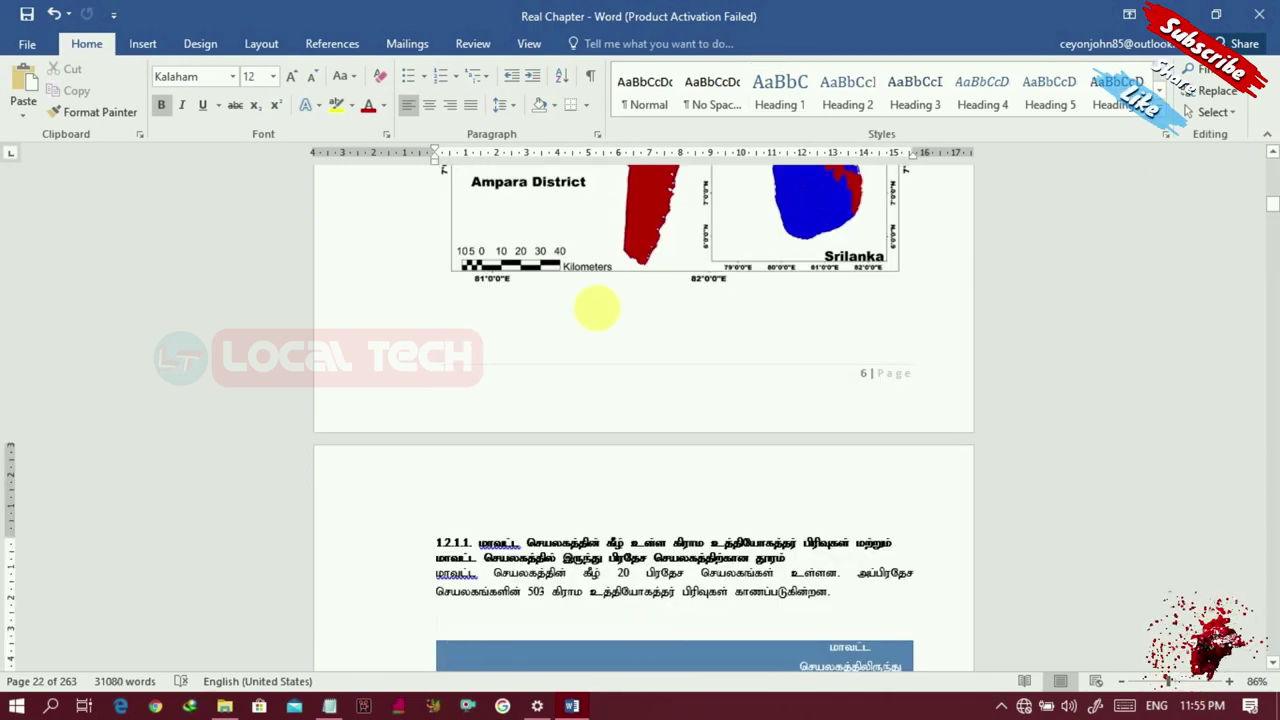
{"action": "left_click", "coordinate": [345, 48]}
{"action": "left_click", "coordinate": [535, 85]}
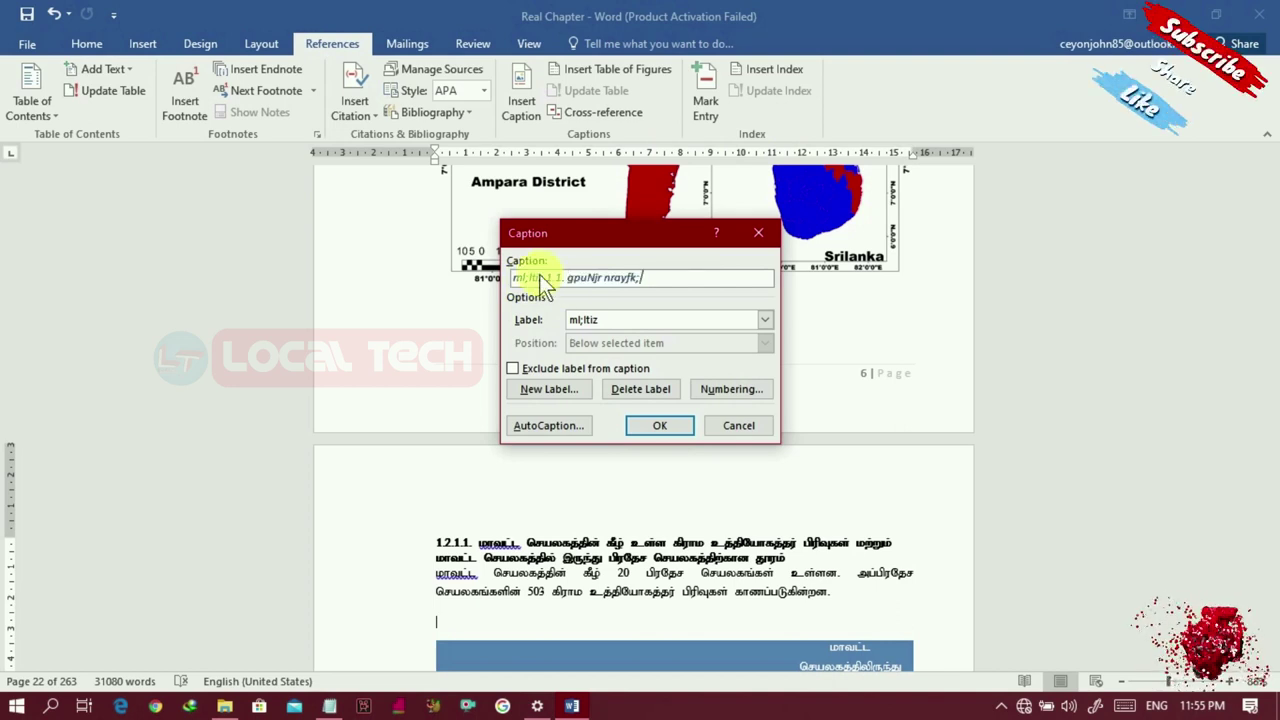
{"action": "left_click", "coordinate": [635, 421]}
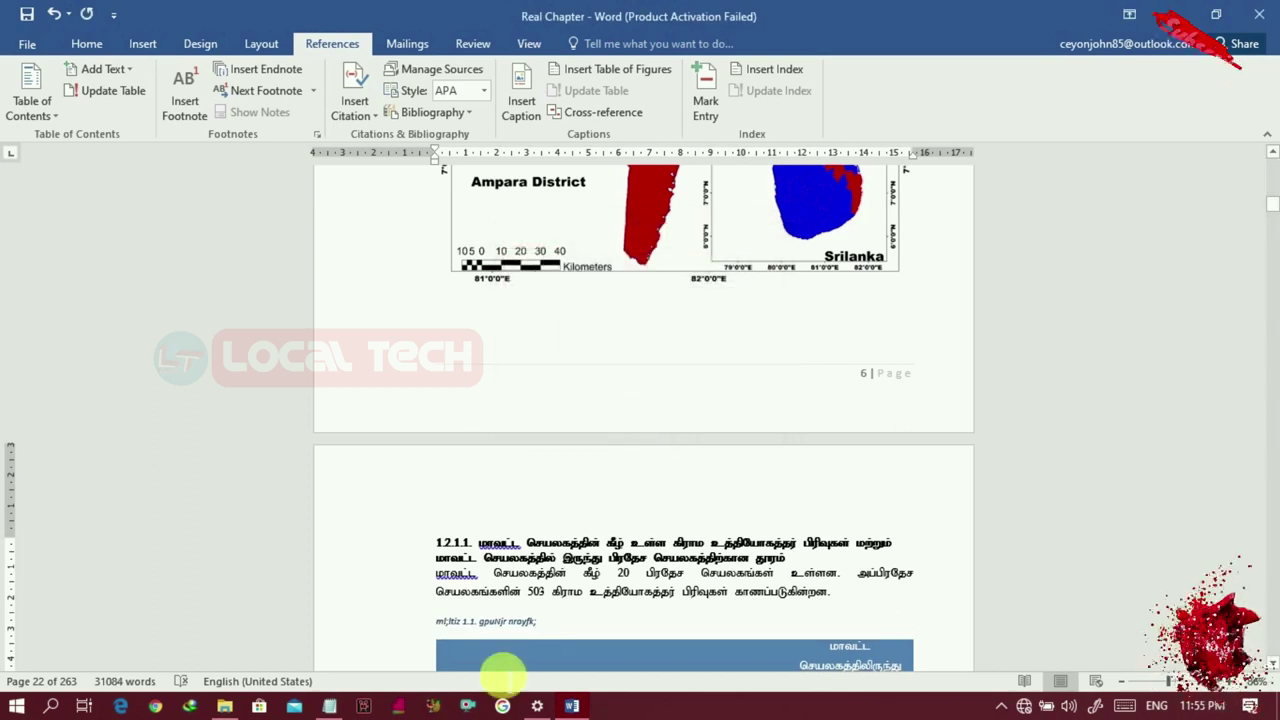
Step: Put the 1.1 caption in the Tamil font and move down to the temperature table
{"action": "triple_click", "coordinate": [548, 623]}
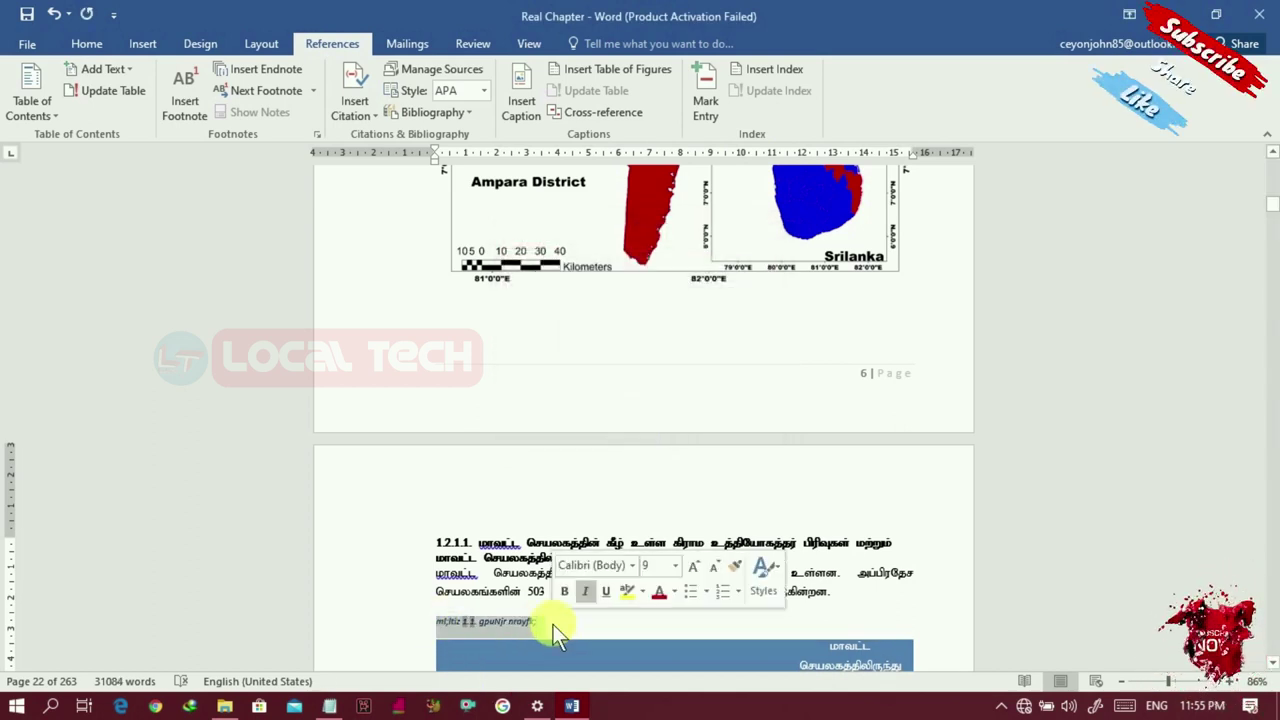
{"action": "key", "text": "ctrl+b"}
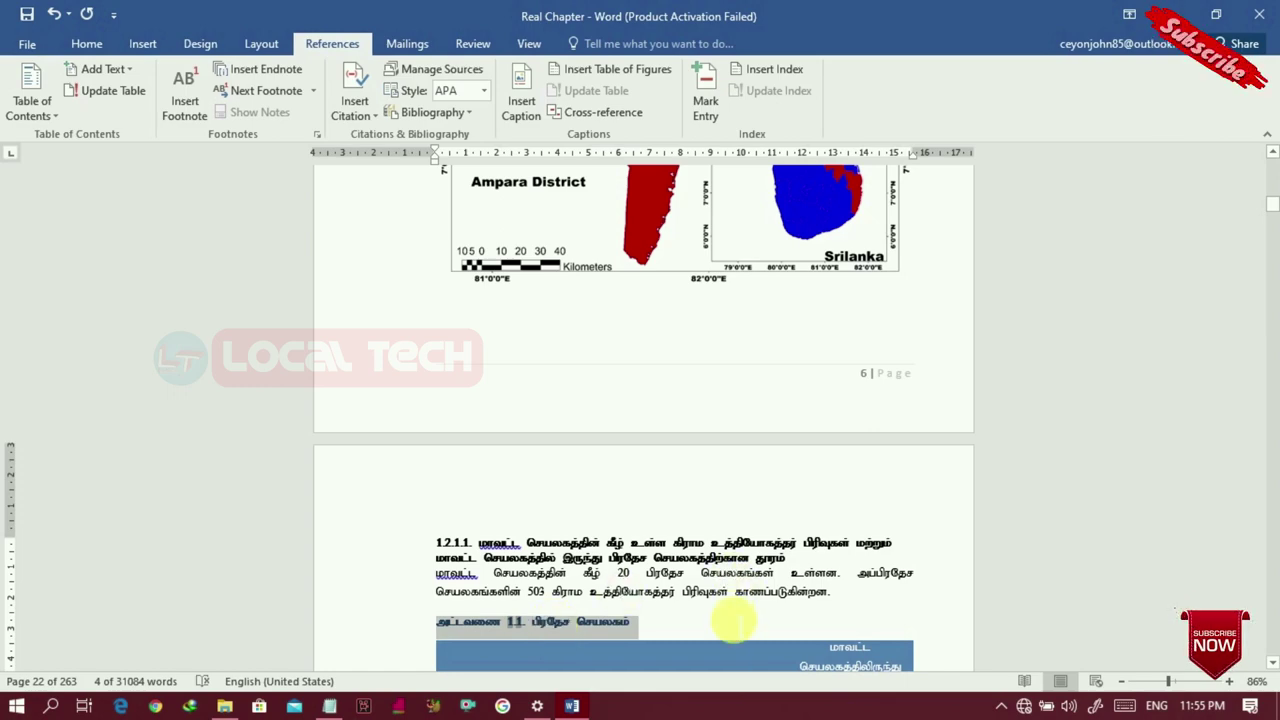
{"action": "left_click", "coordinate": [735, 595]}
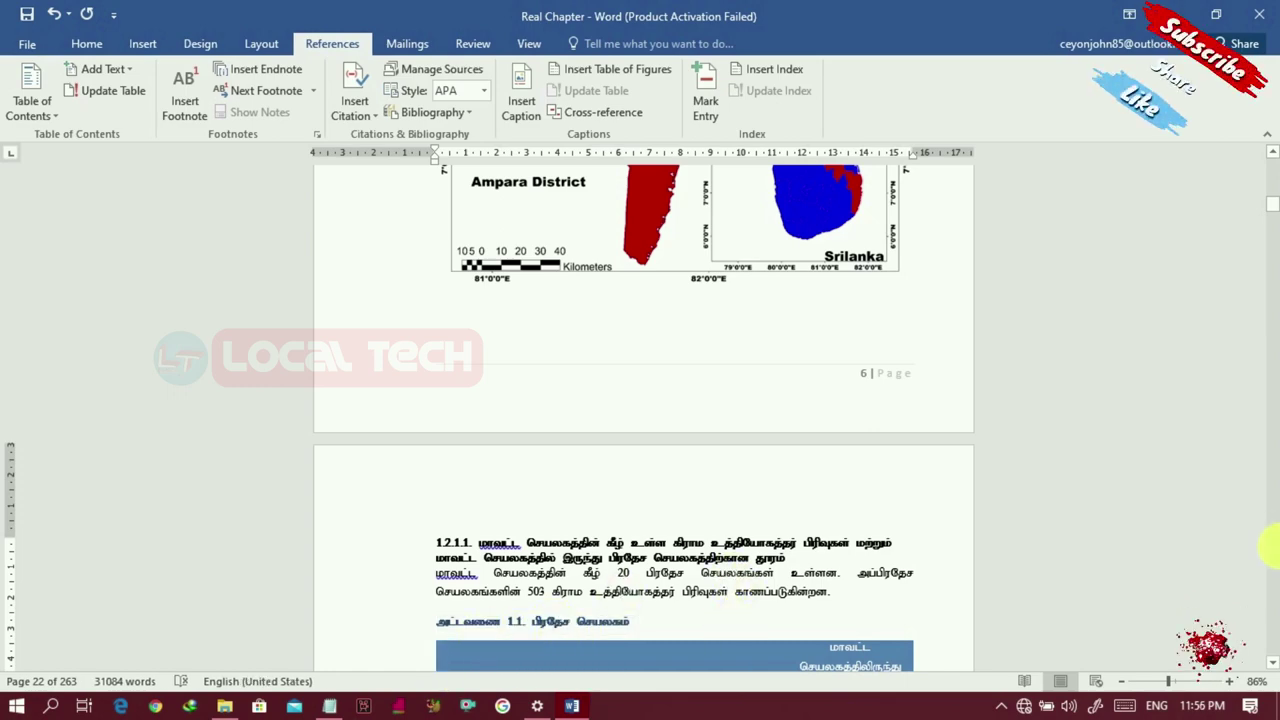
{"action": "left_click", "coordinate": [1270, 560]}
{"action": "left_click", "coordinate": [1270, 560]}
{"action": "left_click", "coordinate": [1270, 560]}
{"action": "left_click", "coordinate": [1270, 560]}
{"action": "left_click", "coordinate": [1270, 560]}
{"action": "left_click", "coordinate": [1270, 560]}
{"action": "left_click", "coordinate": [1270, 560]}
{"action": "left_click", "coordinate": [1270, 560]}
{"action": "left_click", "coordinate": [1270, 560]}
{"action": "left_click", "coordinate": [1270, 560]}
{"action": "left_click", "coordinate": [1270, 560]}
{"action": "left_click", "coordinate": [1270, 560]}
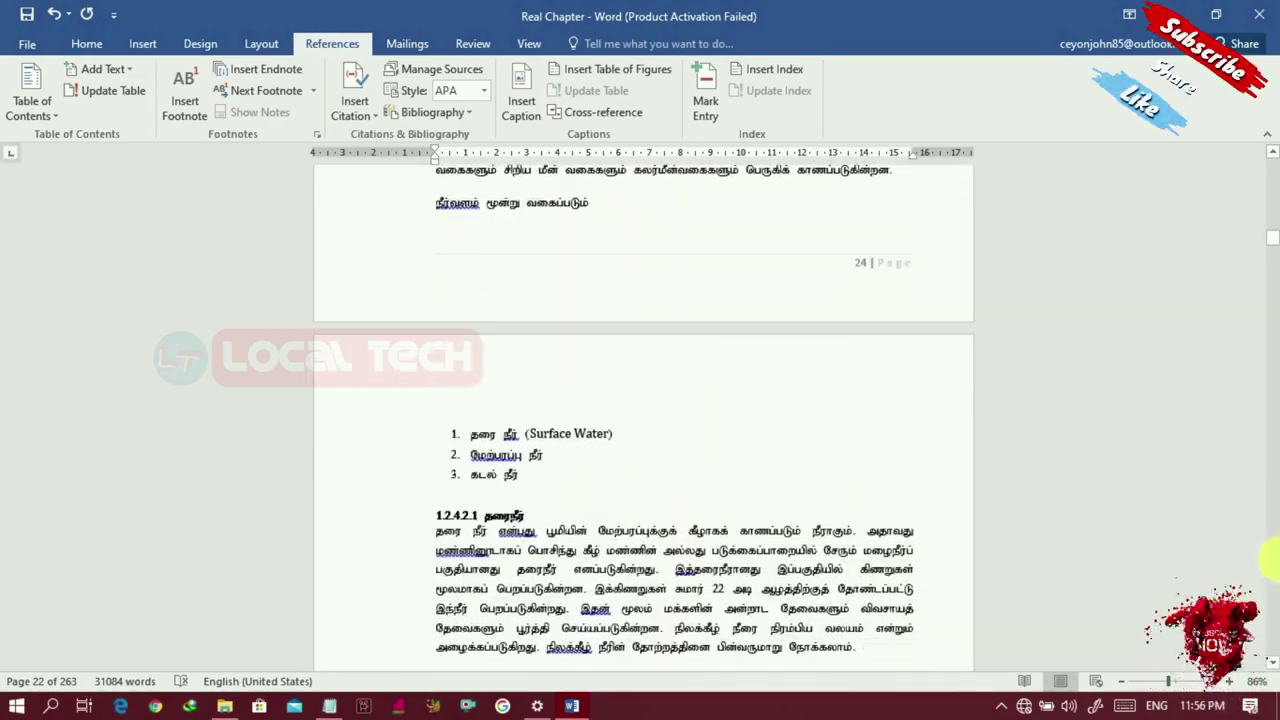
{"action": "left_click", "coordinate": [1270, 560]}
{"action": "scroll", "coordinate": [1268, 560], "scroll_direction": "down", "scroll_amount": 1}
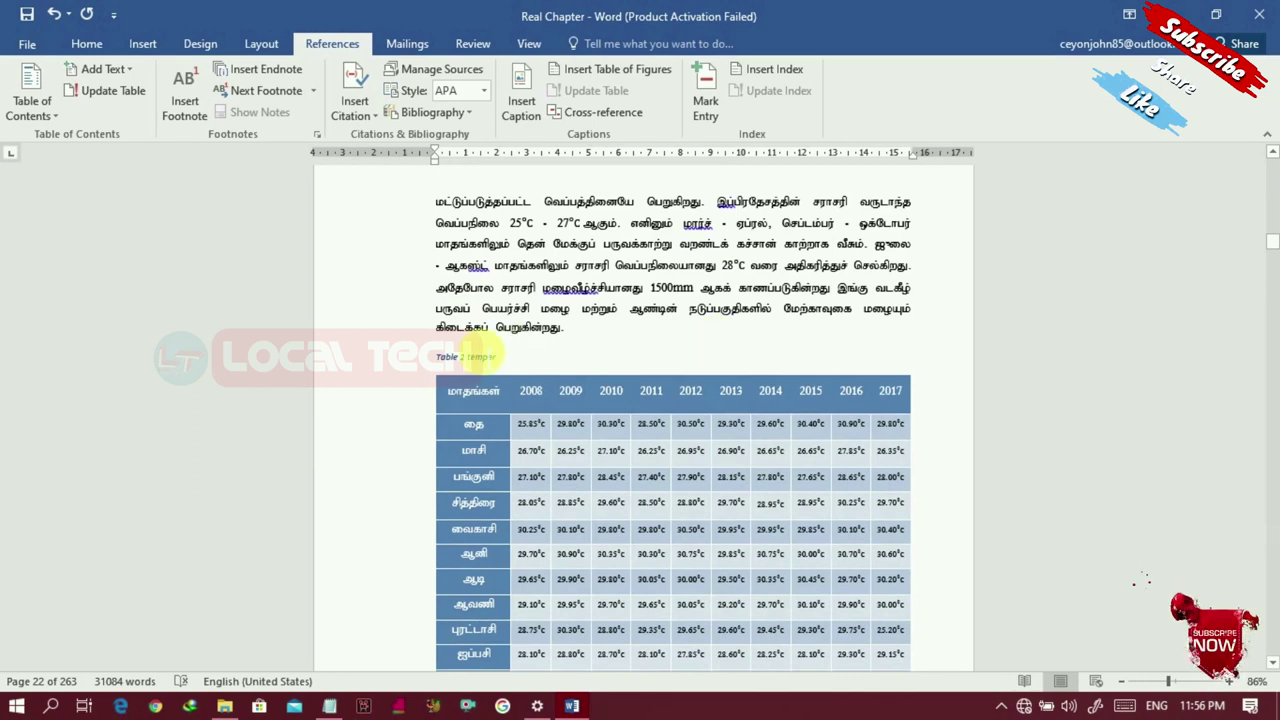
Step: Delete the old 'Table 2 temper' caption and start a 1.2 caption for the temperature table
{"action": "left_click_drag", "start_coordinate": [436, 356], "coordinate": [505, 358]}
{"action": "key", "text": "Delete"}
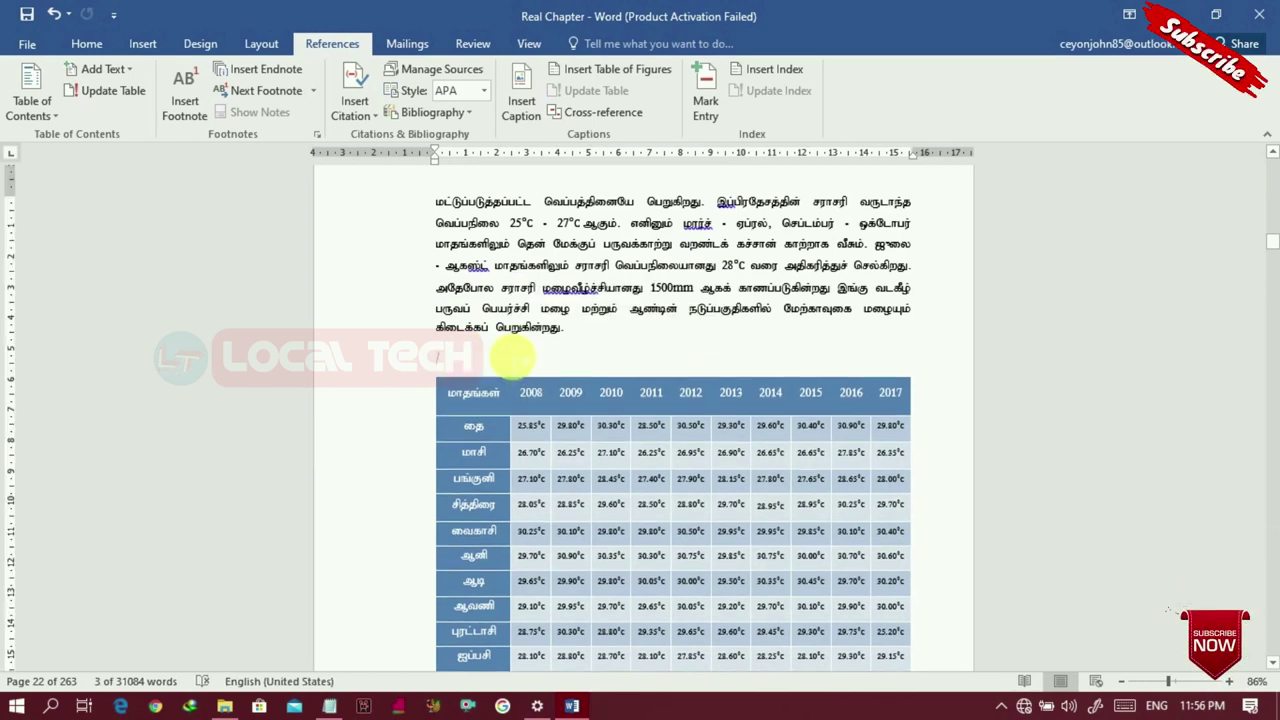
{"action": "left_click", "coordinate": [515, 91]}
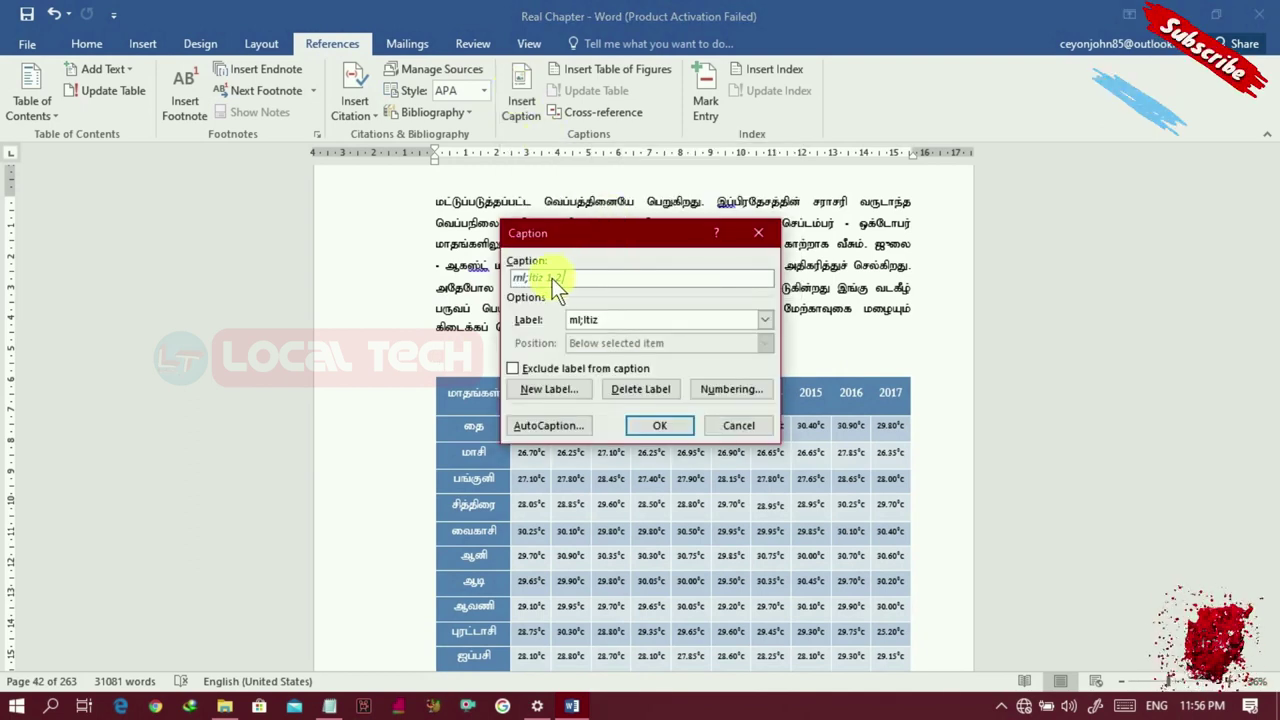
{"action": "type", "text": "."}
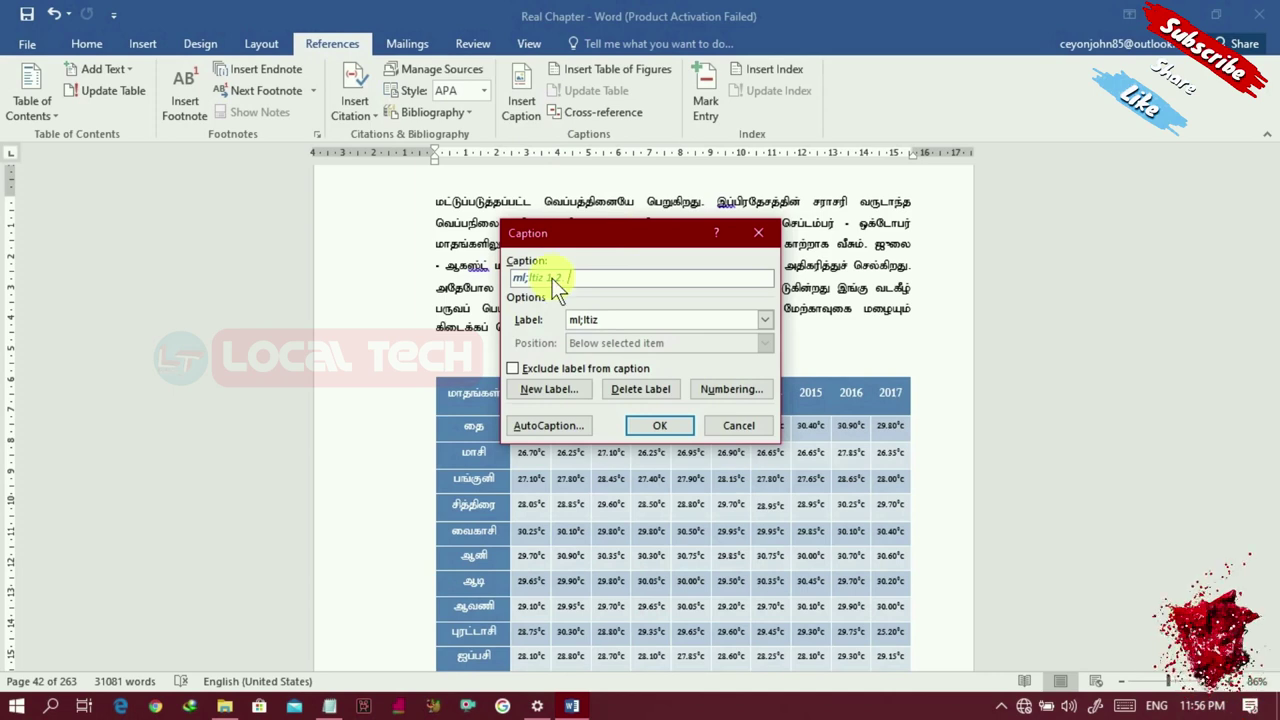
Step: Copy வெப்பநிலை from Notepad into the caption and insert 'அட்டவணை 1.2. வெப்பநிலை'
{"action": "key", "text": "alt+Tab"}
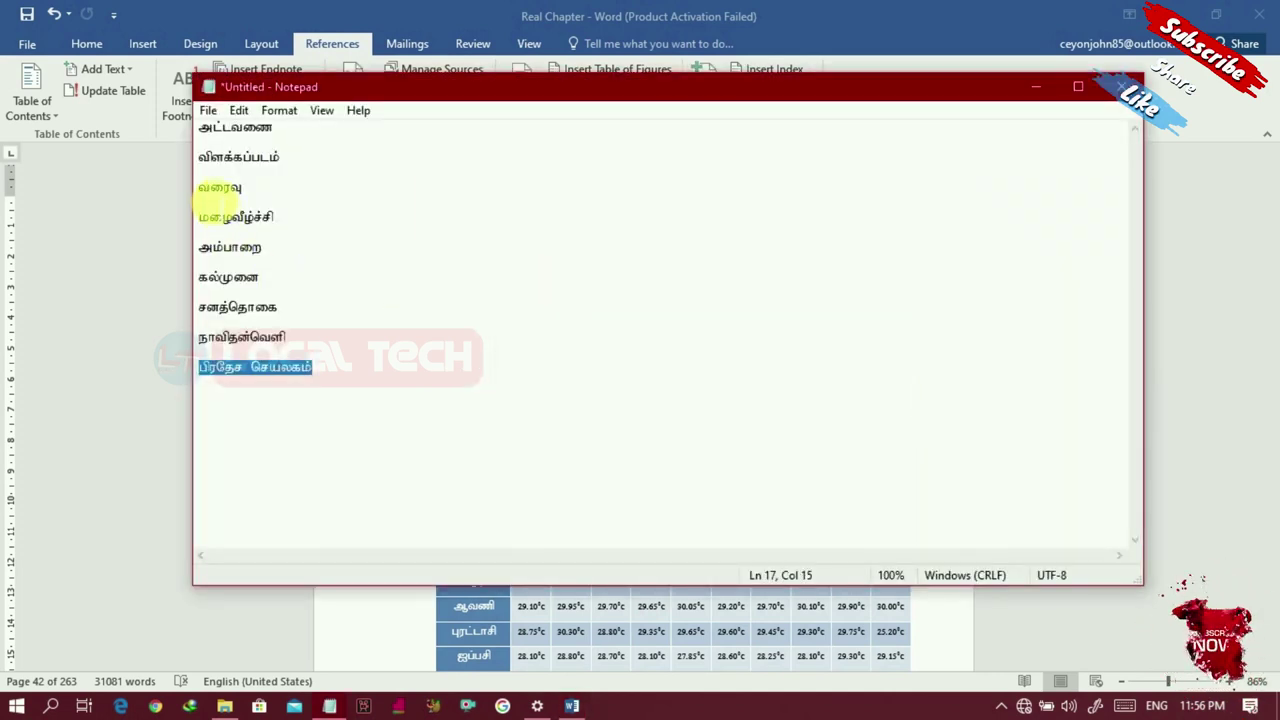
{"action": "left_click", "coordinate": [336, 382]}
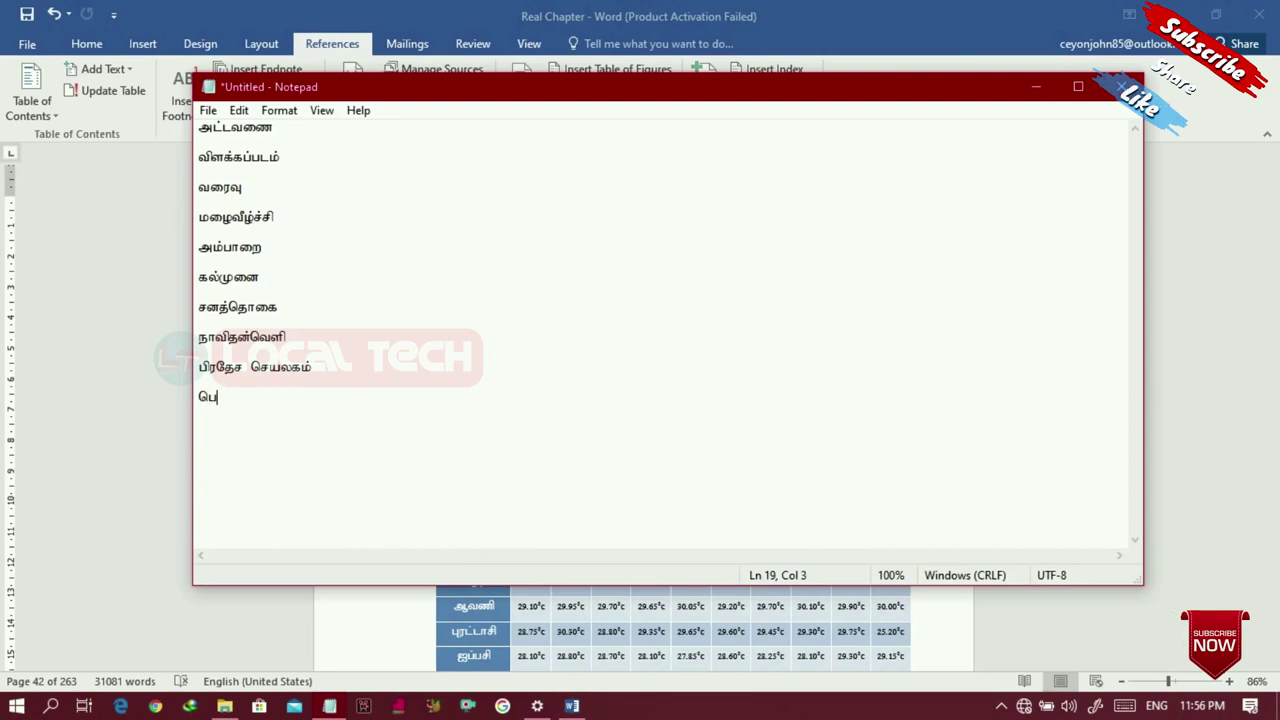
{"action": "type", "text": "லை"}
{"action": "left_click_drag", "start_coordinate": [196, 397], "coordinate": [366, 403]}
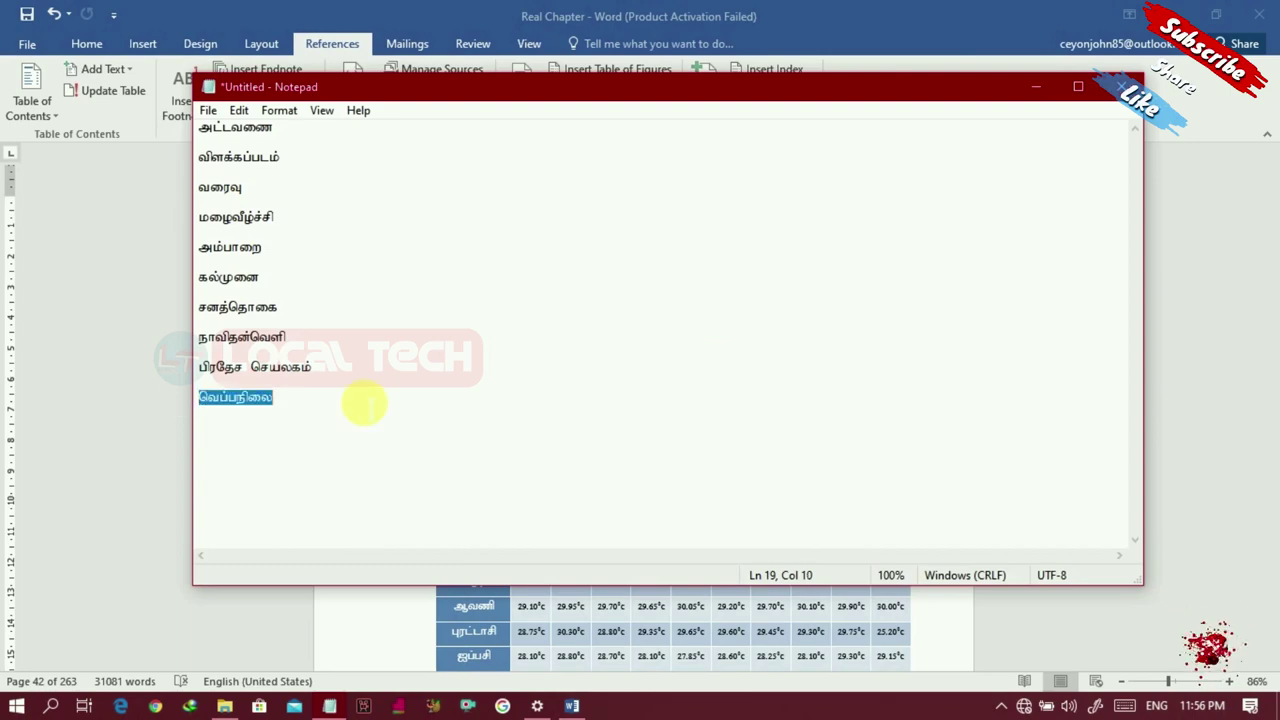
{"action": "key", "text": "ctrl+c"}
{"action": "key", "text": "alt+Tab"}
{"action": "key", "text": "ctrl+v"}
{"action": "left_click", "coordinate": [660, 425]}
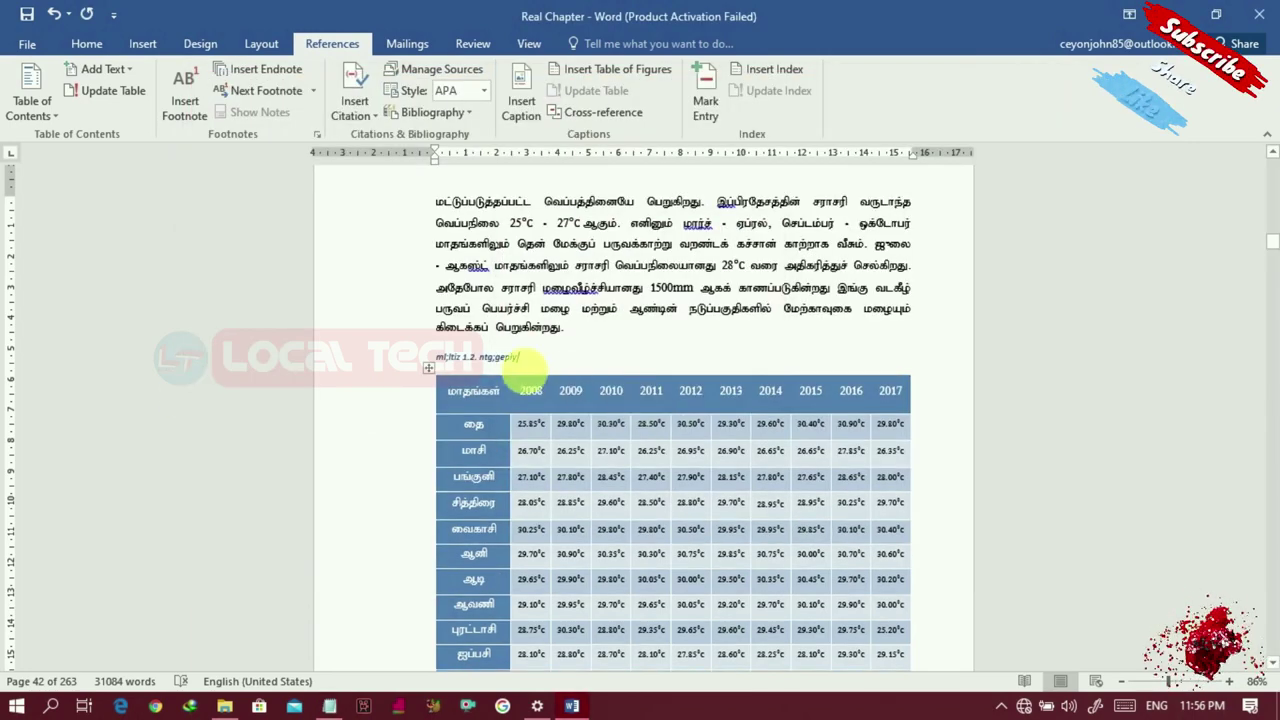
Step: Display the new 1.2 temperature caption in the Tamil font
{"action": "left_click_drag", "start_coordinate": [438, 358], "coordinate": [545, 356]}
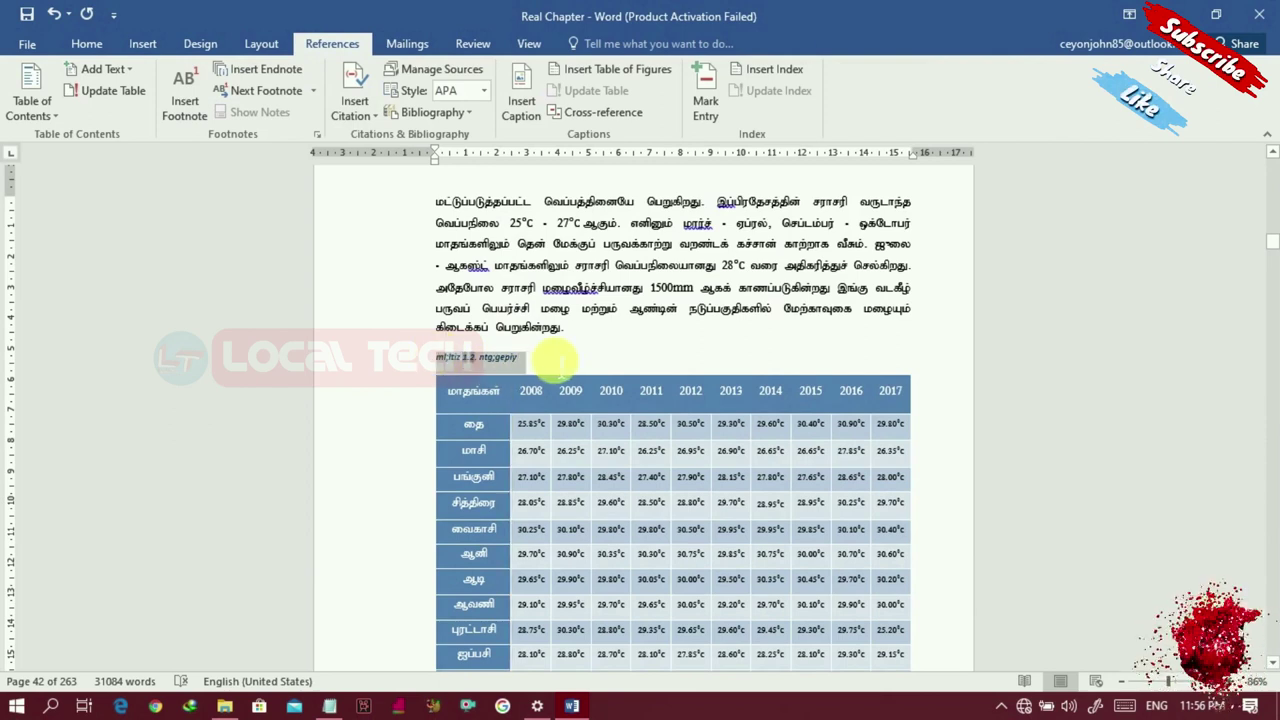
{"action": "key", "text": "ctrl+y"}
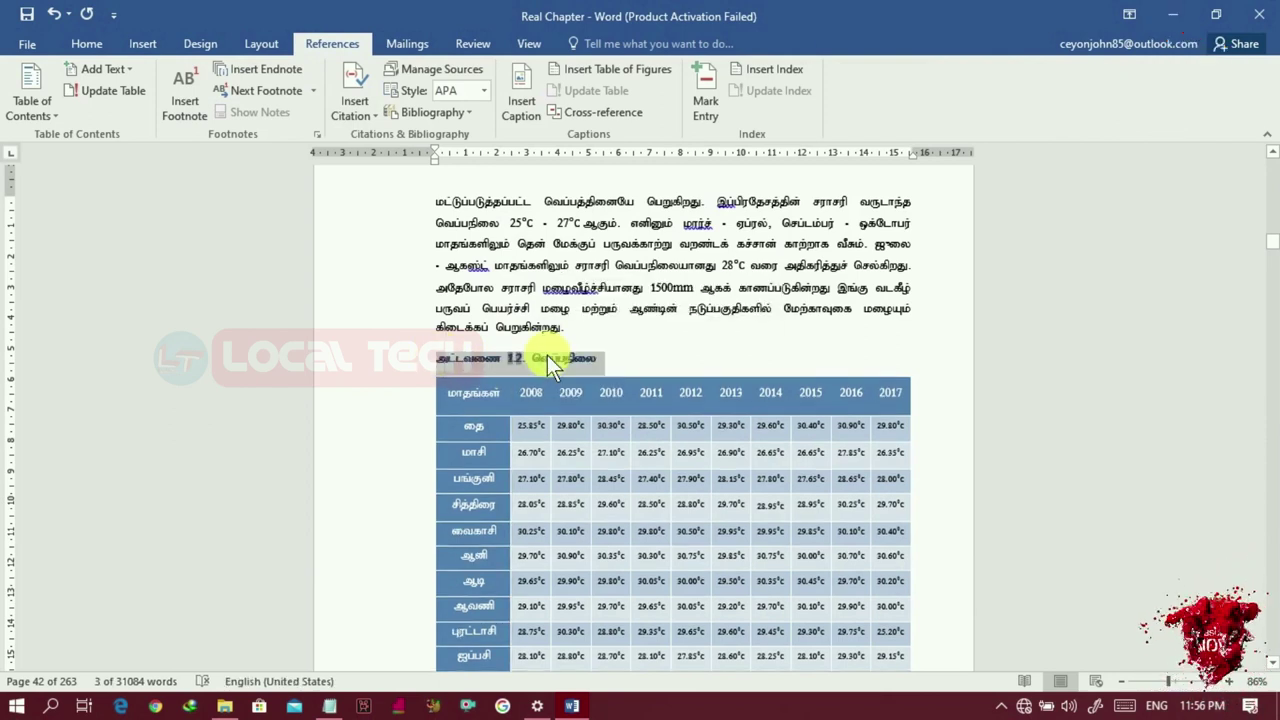
{"action": "left_click", "coordinate": [649, 349]}
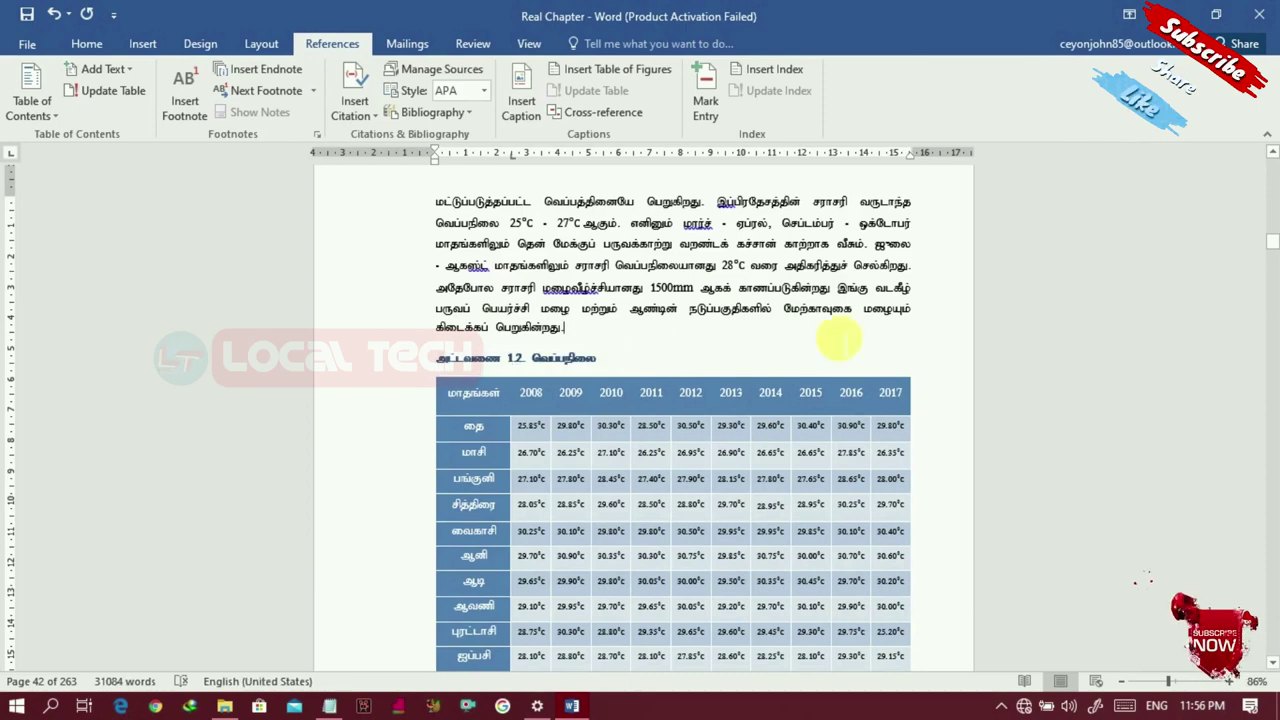
{"action": "left_click", "coordinate": [1270, 500]}
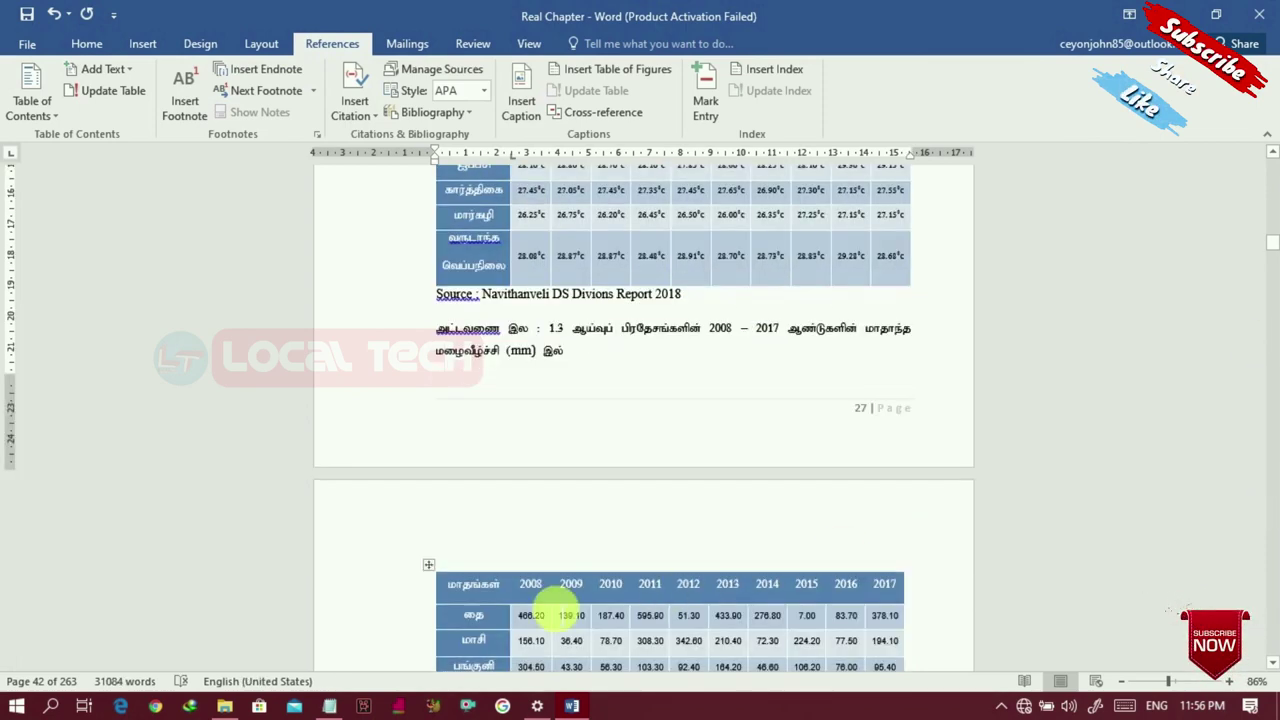
Step: Delete the old rainfall caption below Source, leaving a line above the rainfall table
{"action": "left_click", "coordinate": [478, 575]}
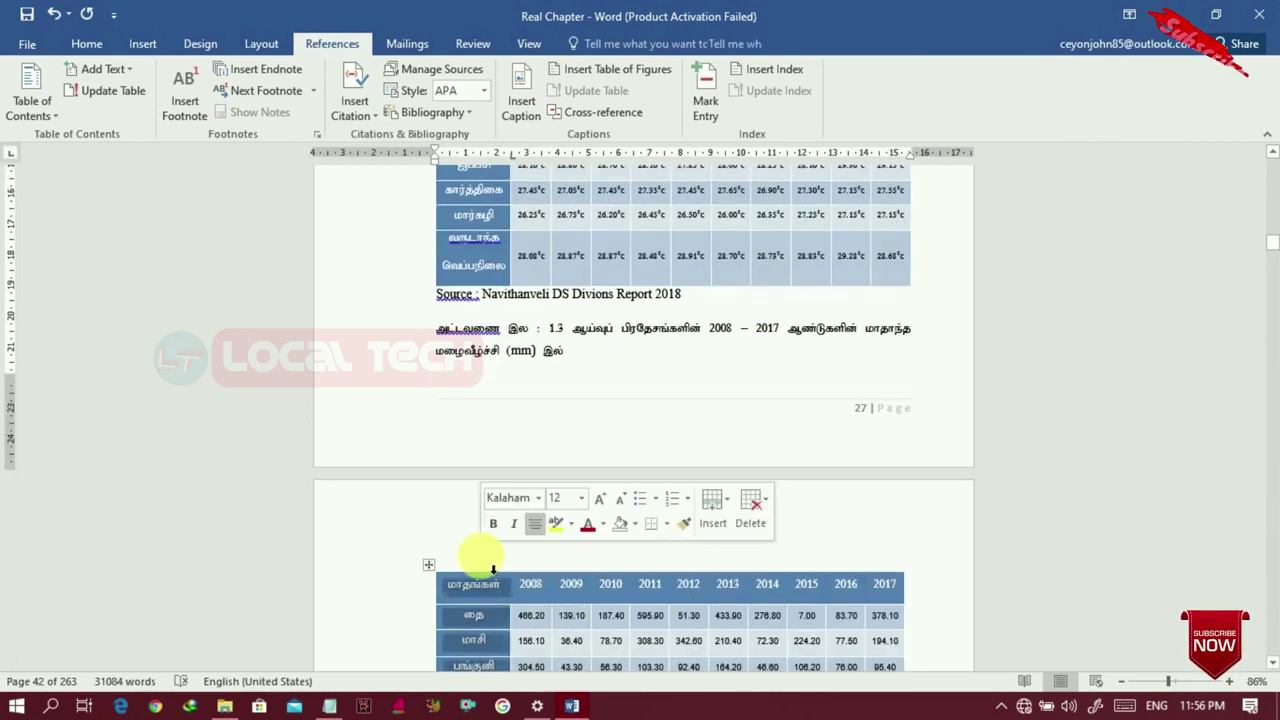
{"action": "left_click_drag", "start_coordinate": [436, 328], "coordinate": [611, 356]}
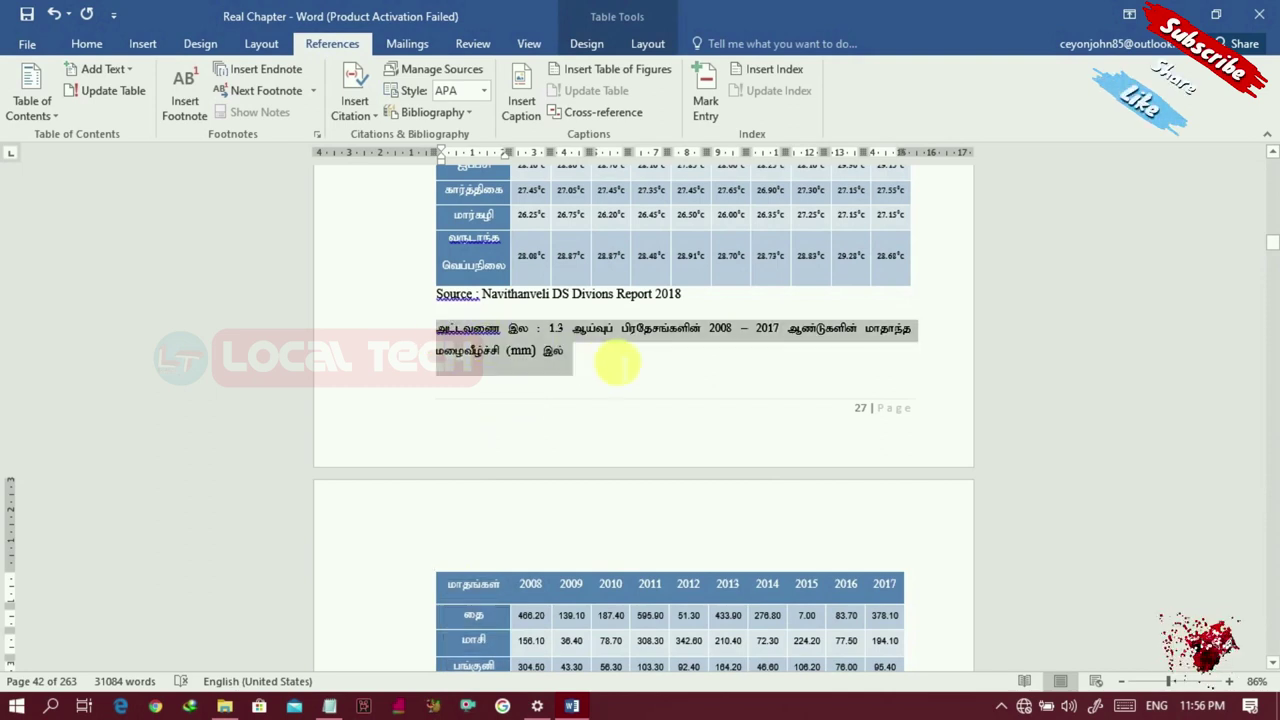
{"action": "key", "text": "Delete"}
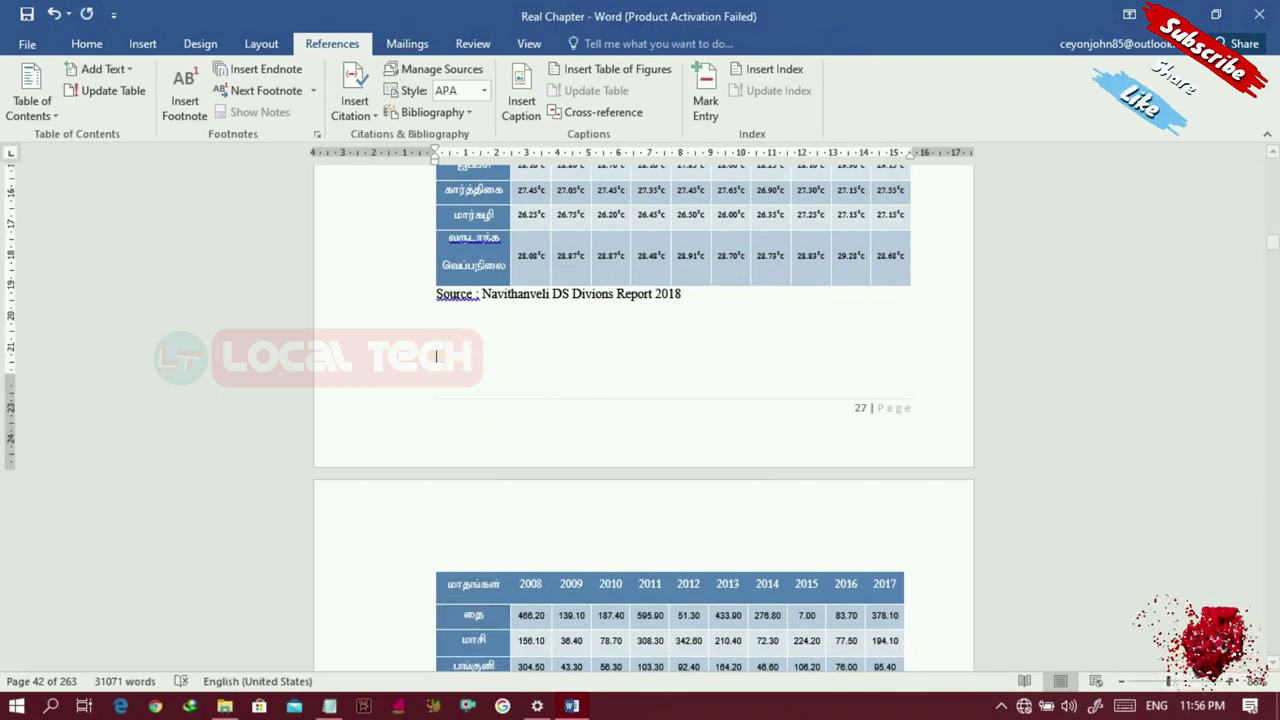
{"action": "key", "text": "Return"}
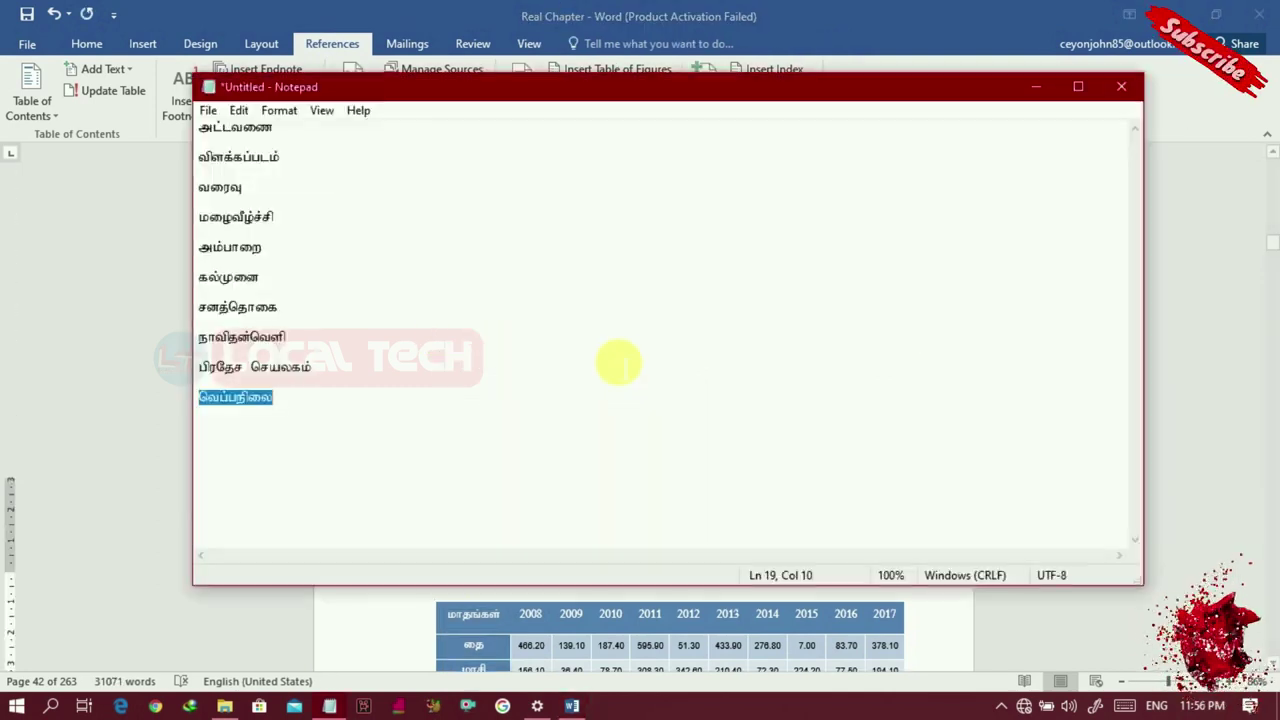
Step: Insert the caption 'அட்டவணை 1.3. மழைவீழ்ச்சி' above the rainfall table
{"action": "key", "text": "alt+Tab"}
{"action": "left_click_drag", "start_coordinate": [203, 220], "coordinate": [358, 222]}
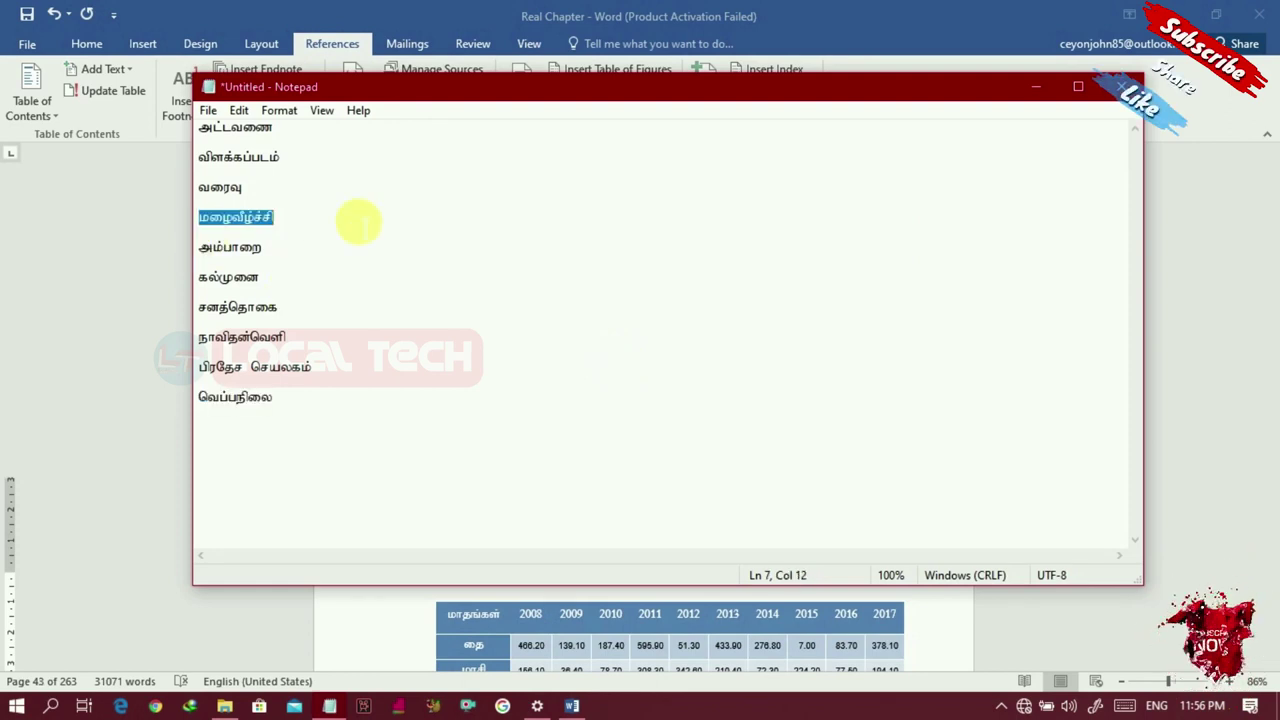
{"action": "left_click", "coordinate": [592, 14]}
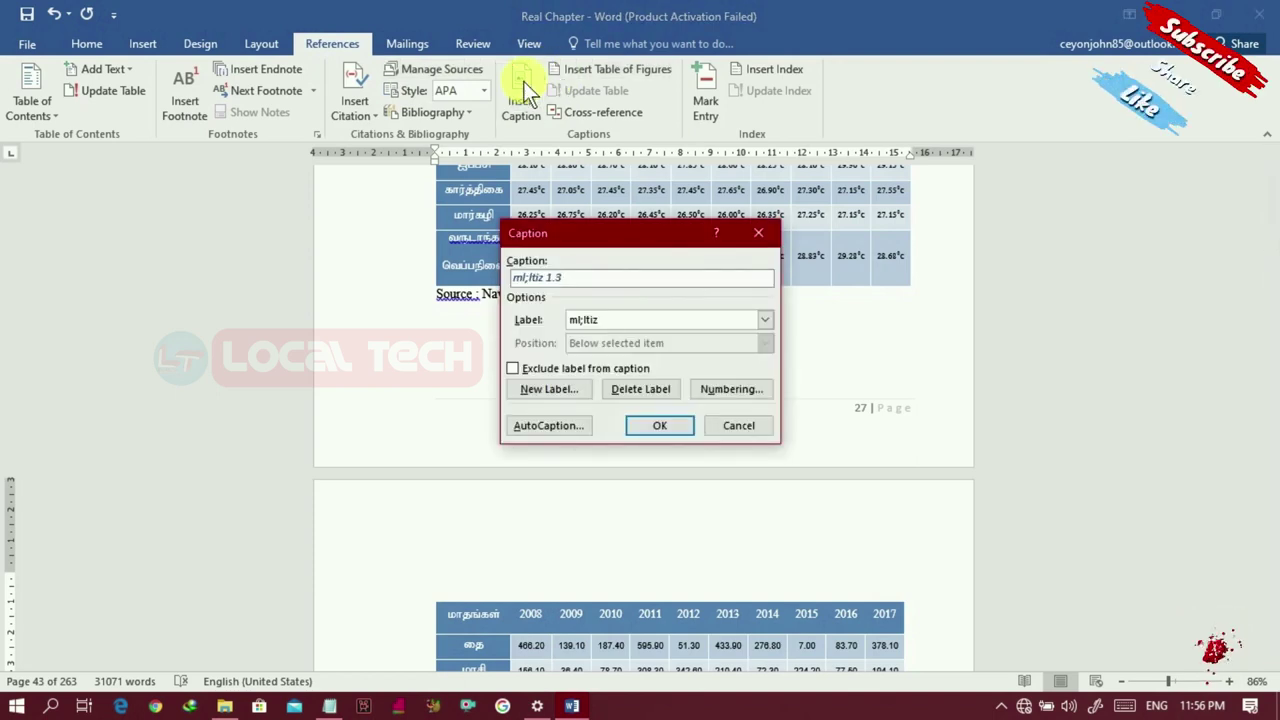
{"action": "type", "text": ". kiotPo;r;rp"}
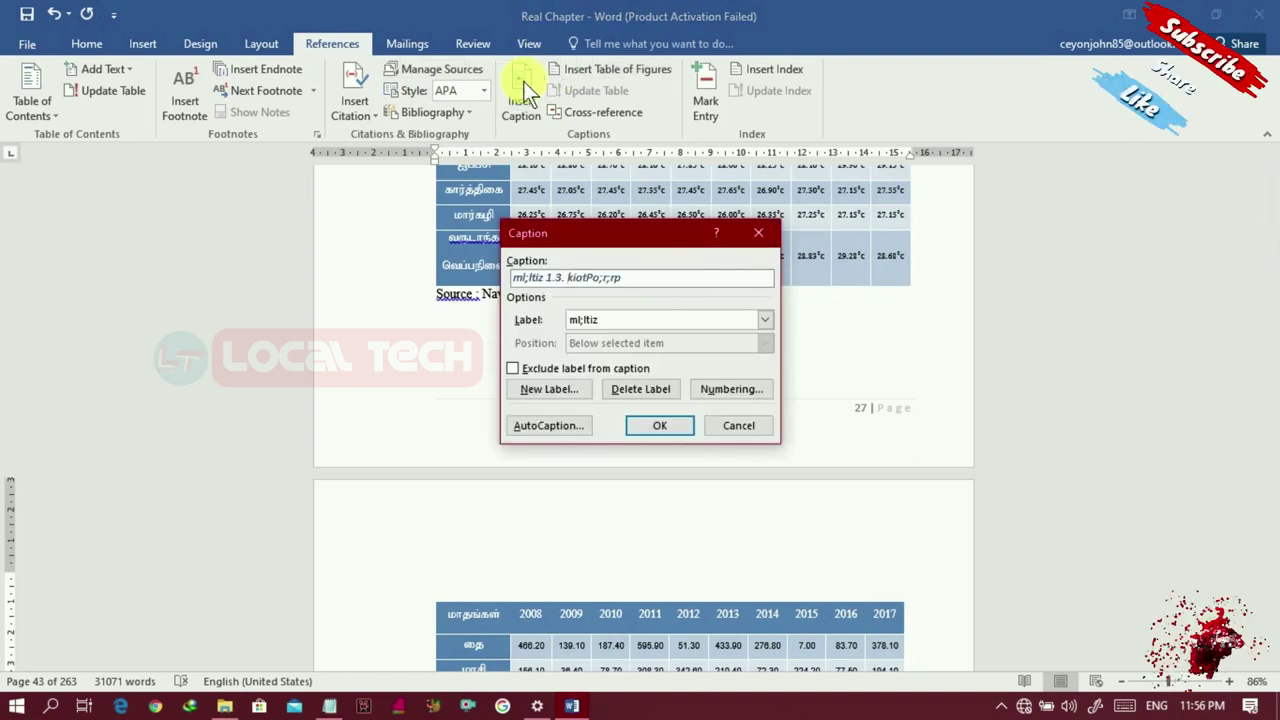
{"action": "left_click", "coordinate": [652, 421]}
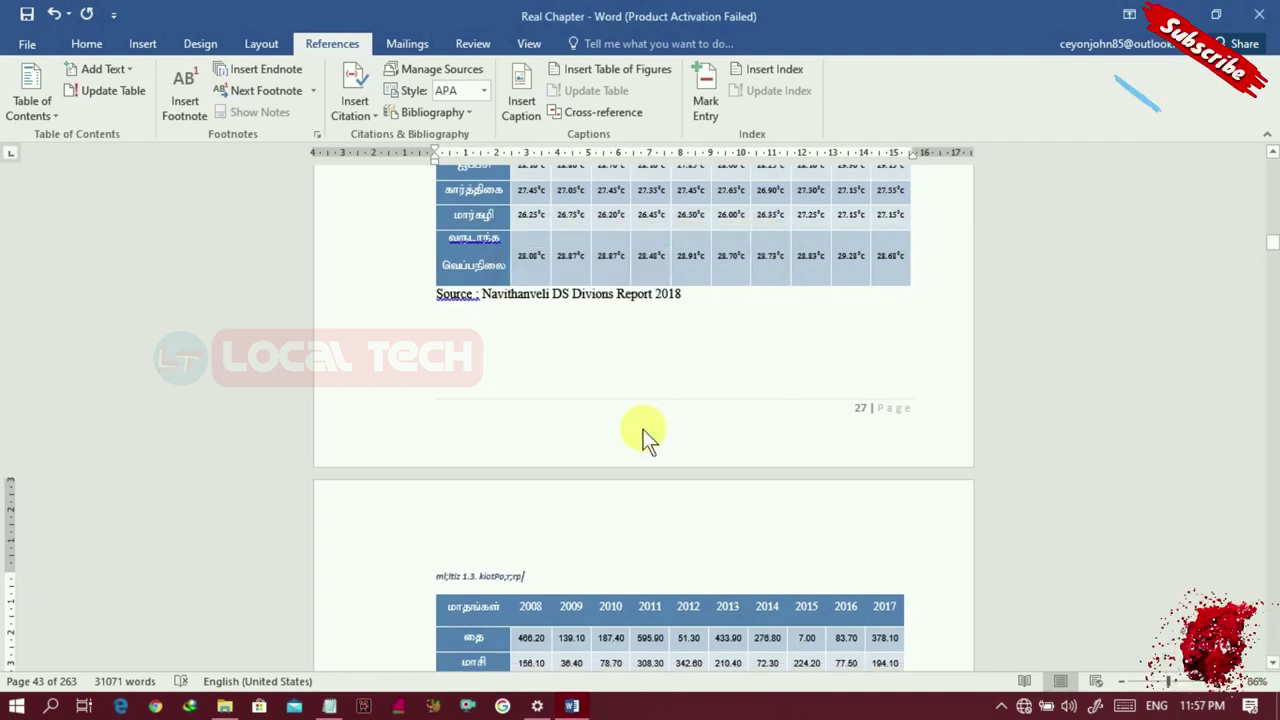
Step: Display the 1.3 rainfall caption in the Tamil font
{"action": "left_click_drag", "start_coordinate": [435, 573], "coordinate": [540, 578]}
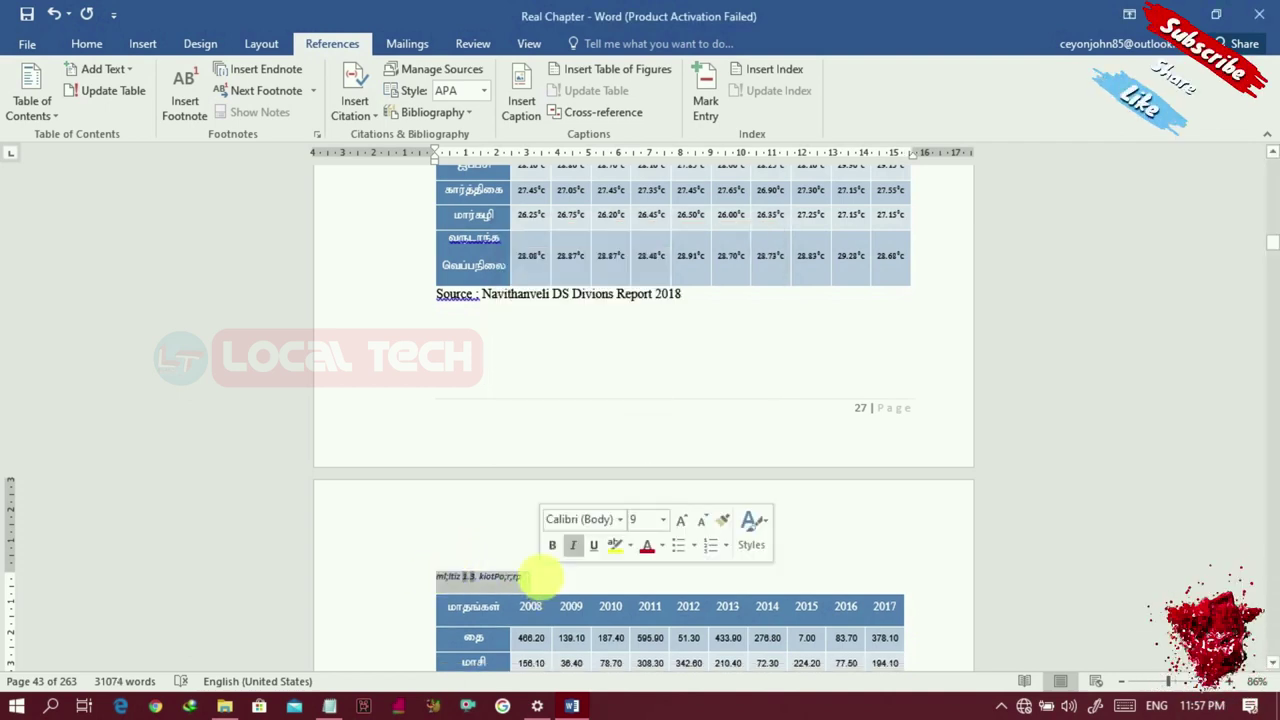
{"action": "key", "text": "ctrl+shift+f"}
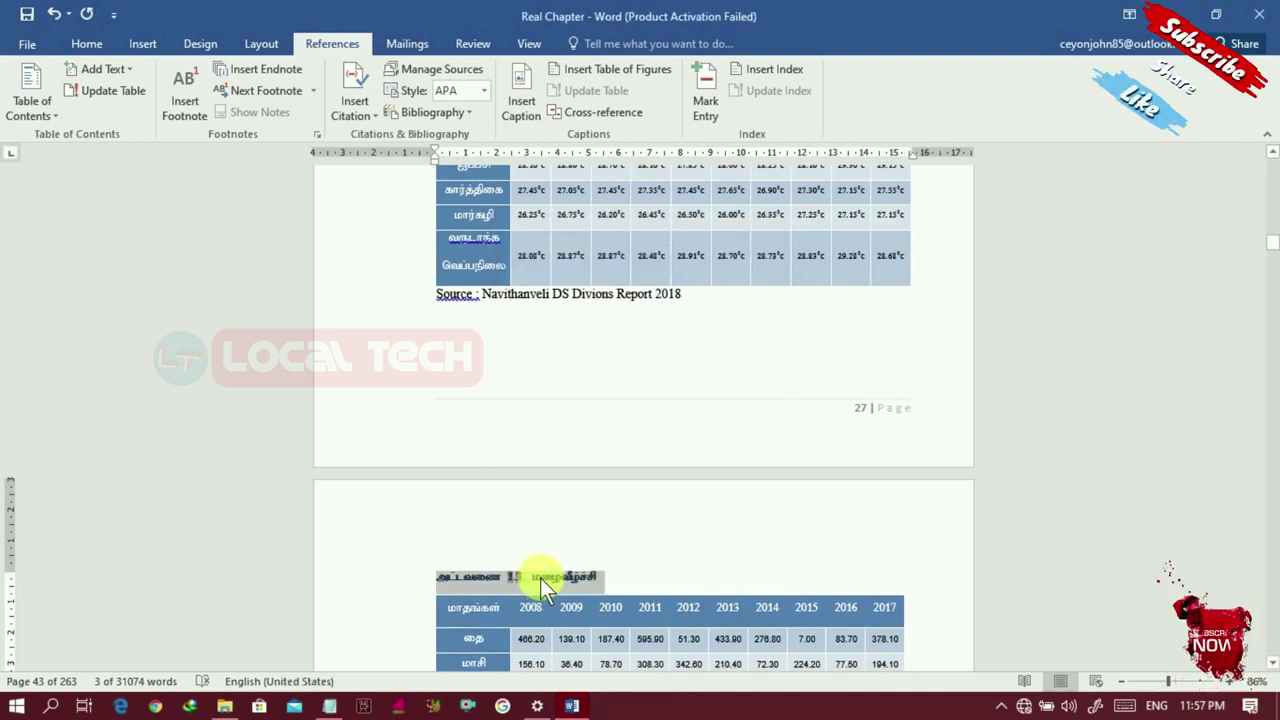
{"action": "left_click", "coordinate": [668, 535]}
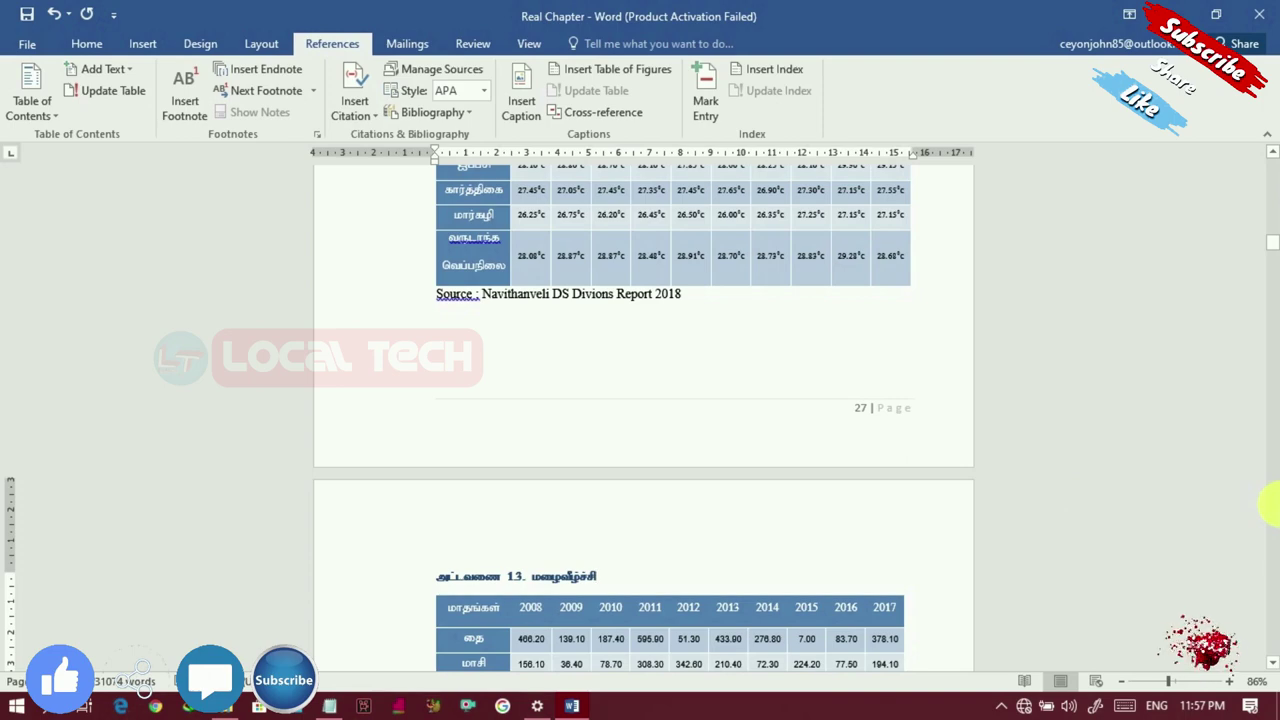
Step: Scroll through the document to chapter four's text on page 83, where section 4.1 begins
{"action": "scroll", "coordinate": [1268, 505], "scroll_direction": "down", "scroll_amount": 10}
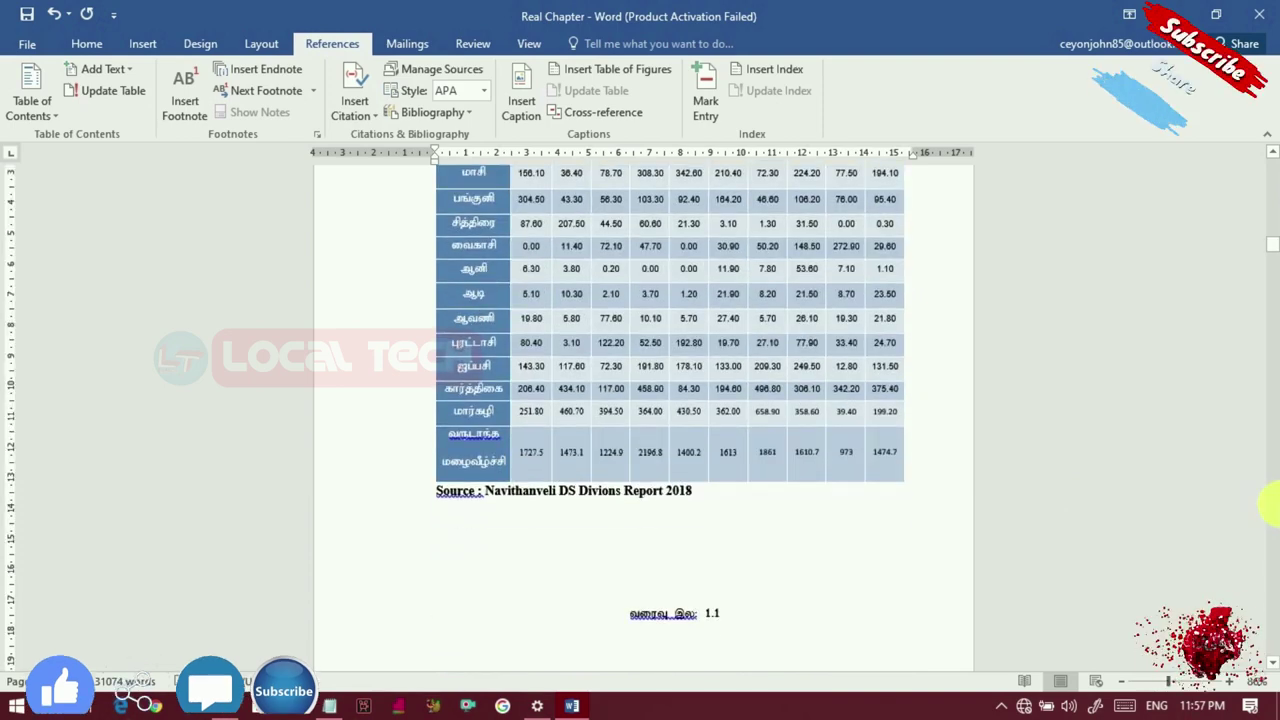
{"action": "scroll", "coordinate": [1268, 420], "scroll_direction": "down", "scroll_amount": 20}
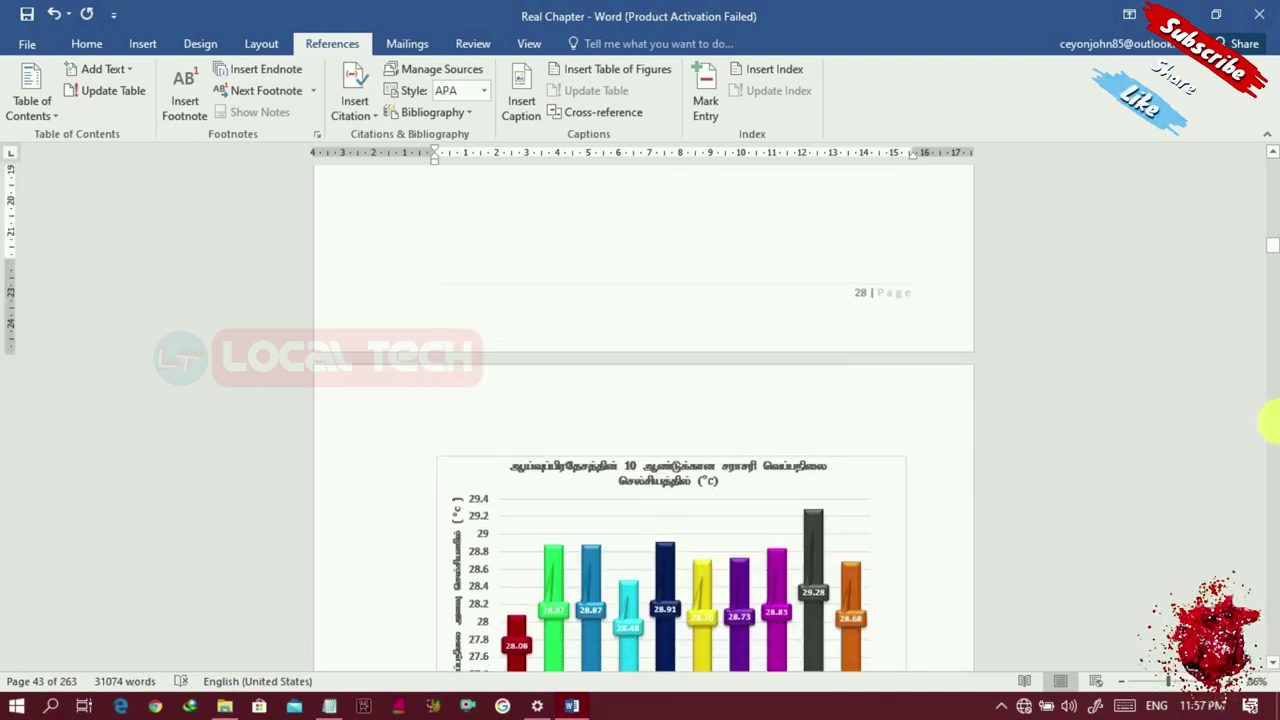
{"action": "left_click_drag", "start_coordinate": [1268, 258], "coordinate": [1271, 194]}
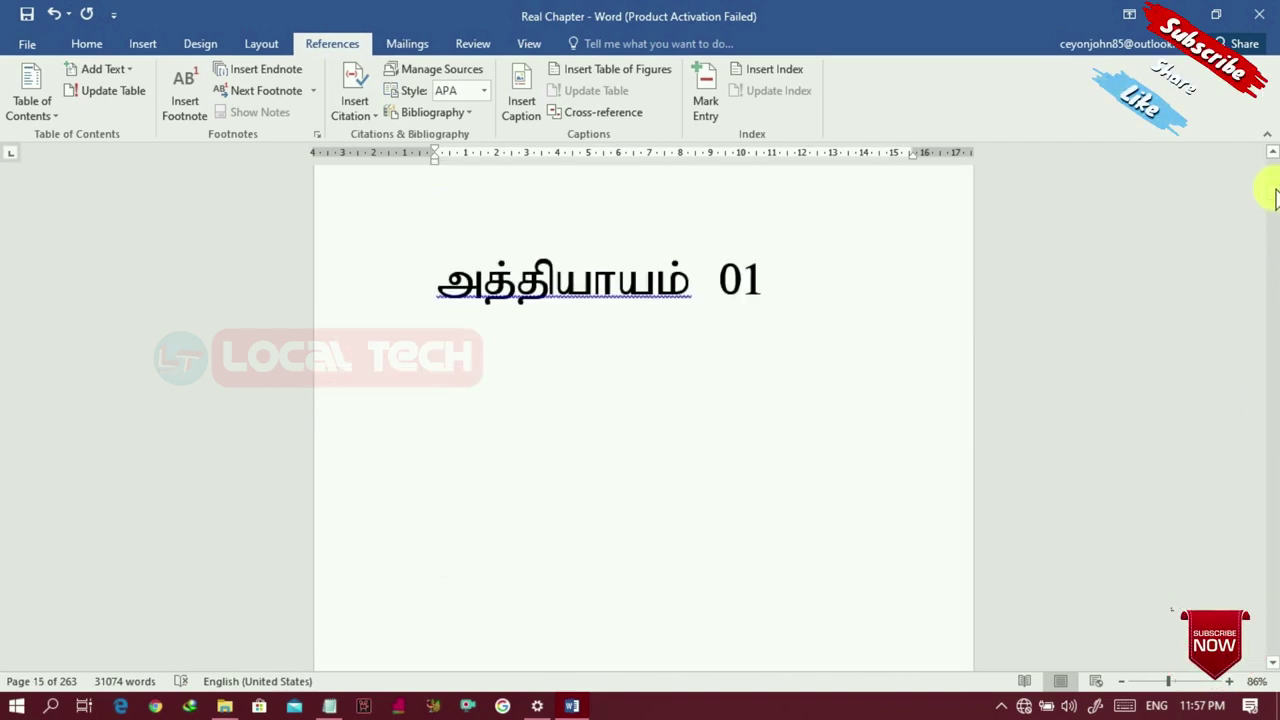
{"action": "left_click_drag", "start_coordinate": [1275, 196], "coordinate": [1268, 277]}
{"action": "scroll", "coordinate": [1268, 523], "scroll_direction": "down", "scroll_amount": 10}
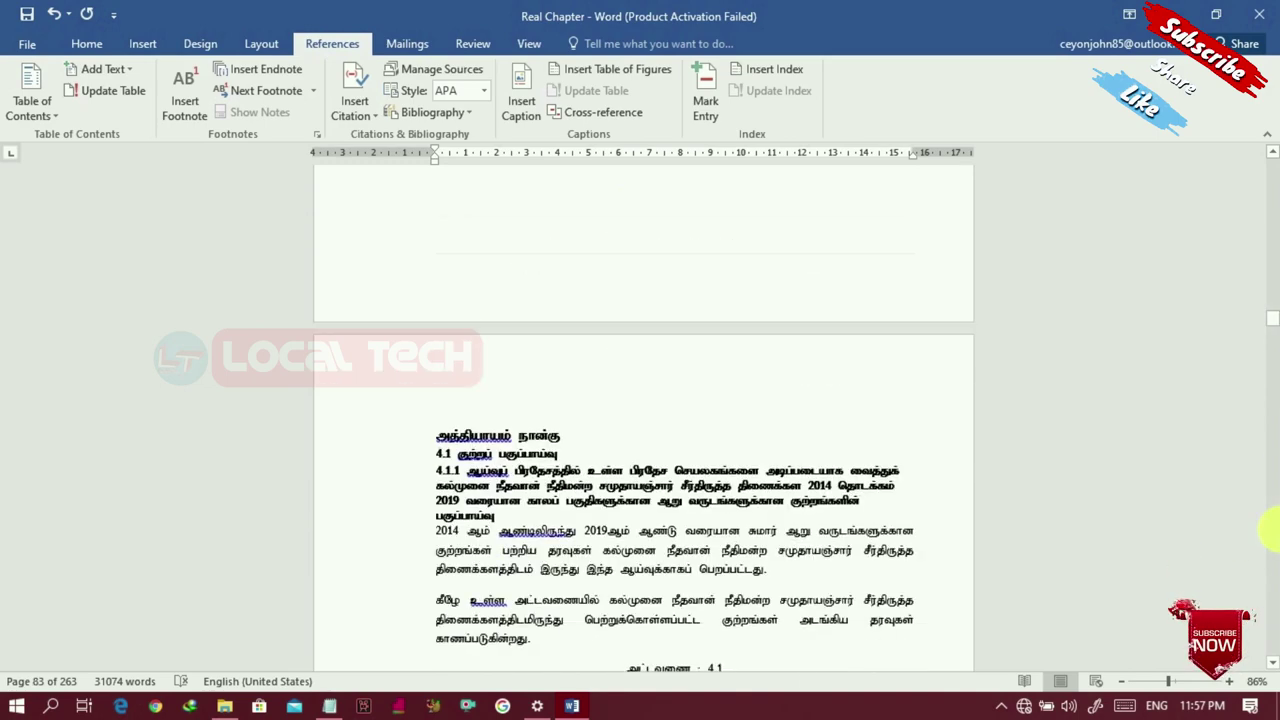
Step: Replace the hand-typed 4.1 label above the crimes table with an automatic caption titled 'Fw;wq;fs;'
{"action": "scroll", "coordinate": [1262, 490], "scroll_direction": "down", "scroll_amount": 10}
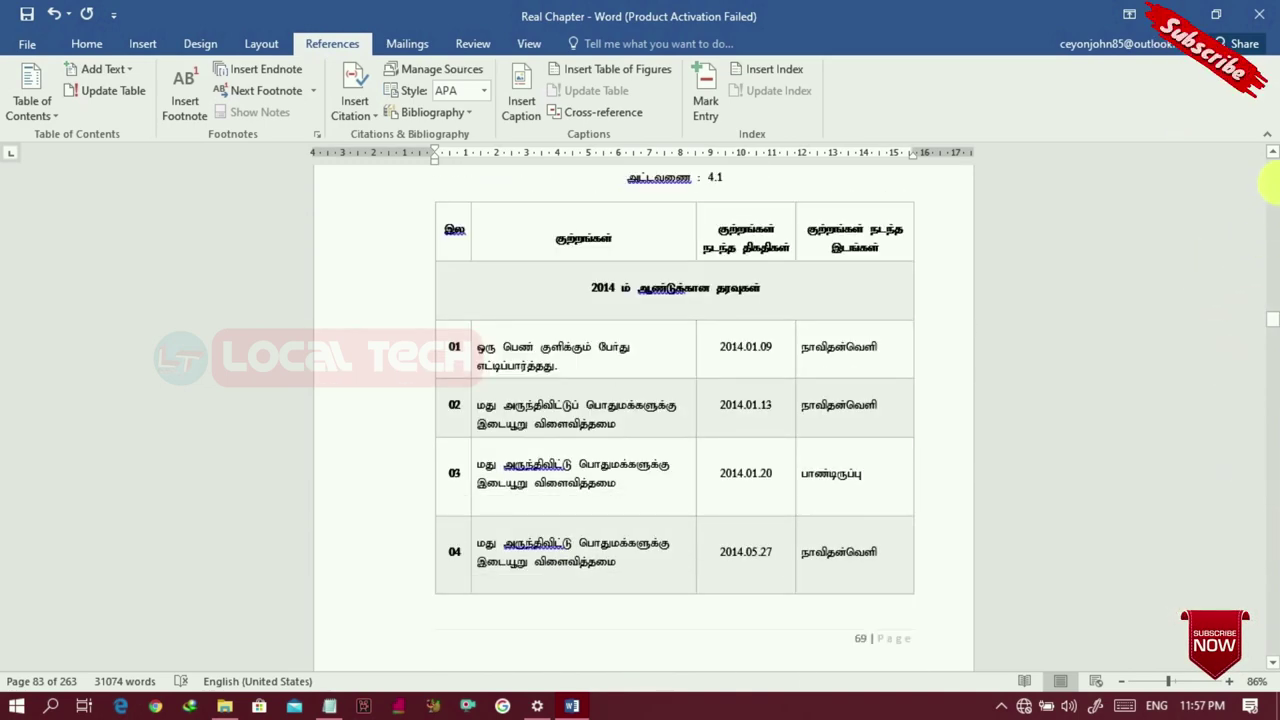
{"action": "scroll", "coordinate": [1270, 150], "scroll_direction": "up", "scroll_amount": 2}
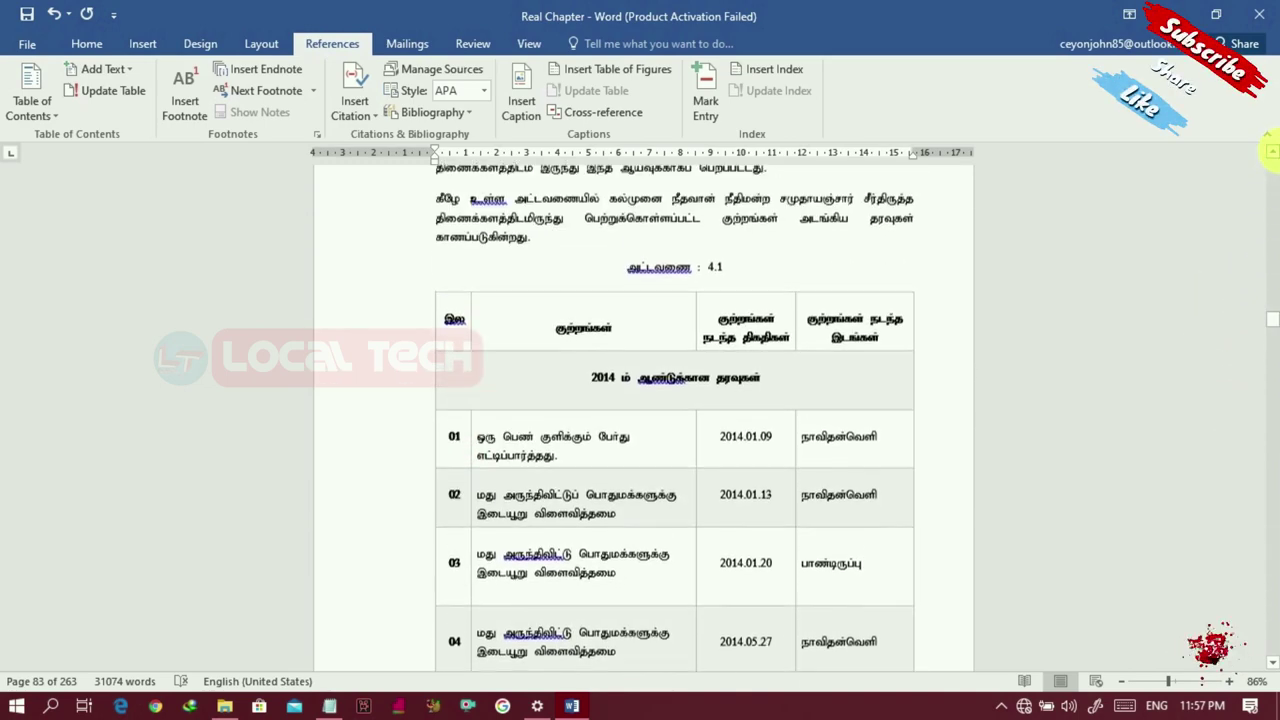
{"action": "left_click_drag", "start_coordinate": [628, 268], "coordinate": [732, 270]}
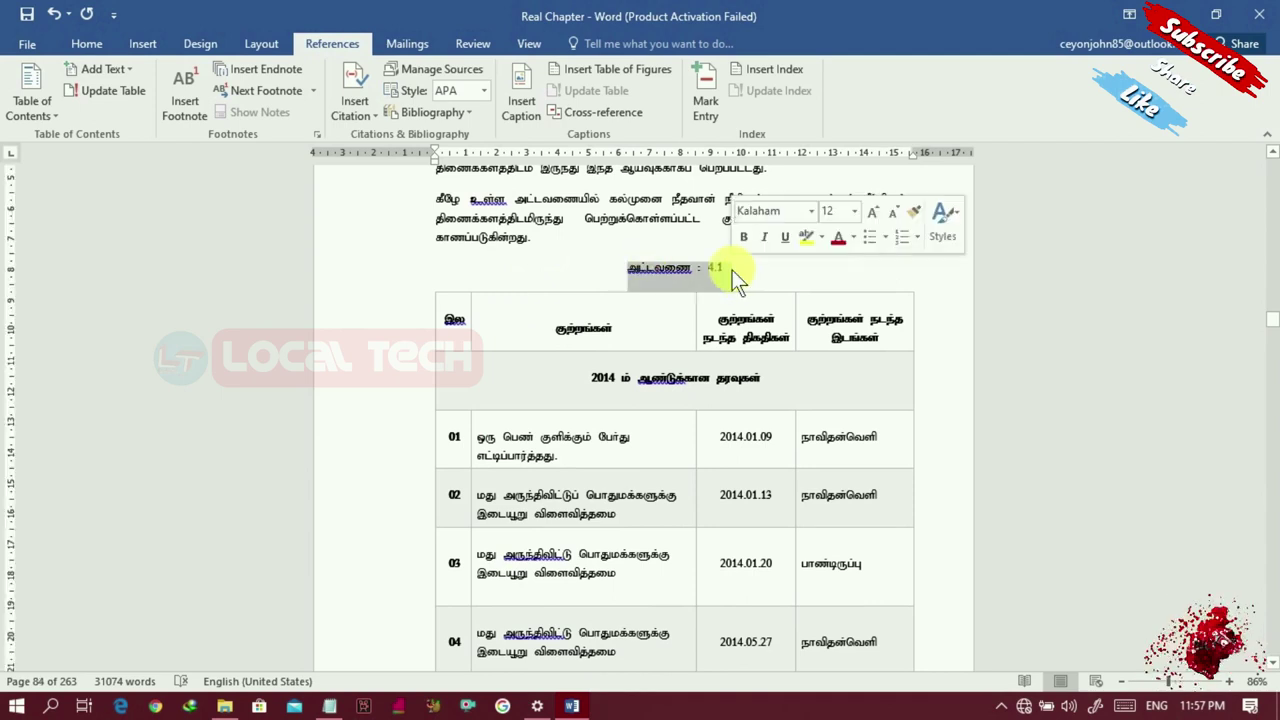
{"action": "key", "text": "Delete"}
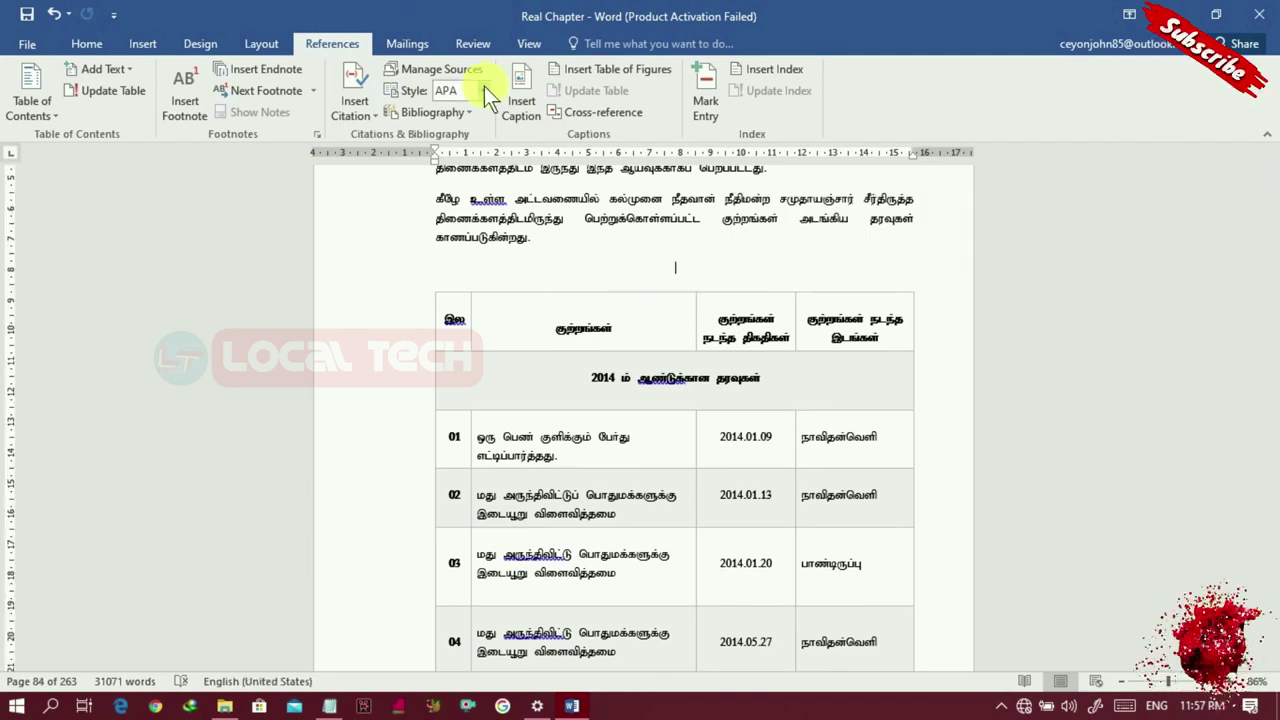
{"action": "left_click", "coordinate": [510, 89]}
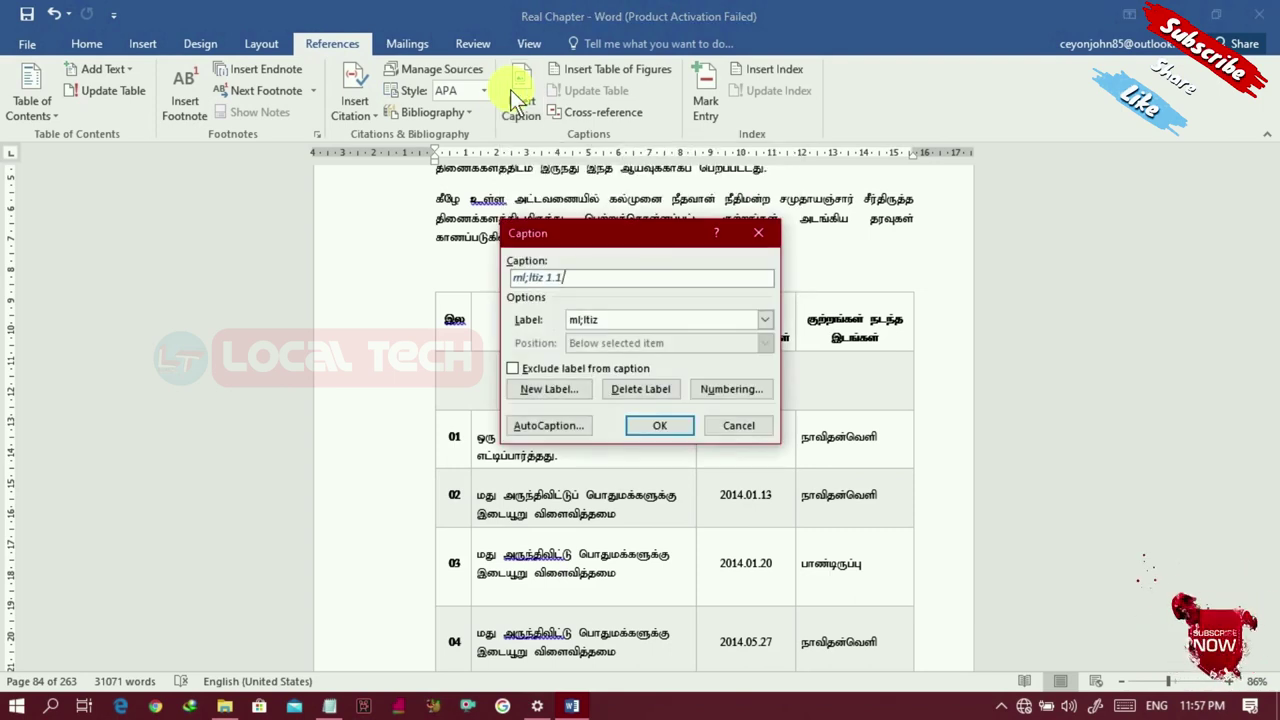
{"action": "type", "text": ", "}
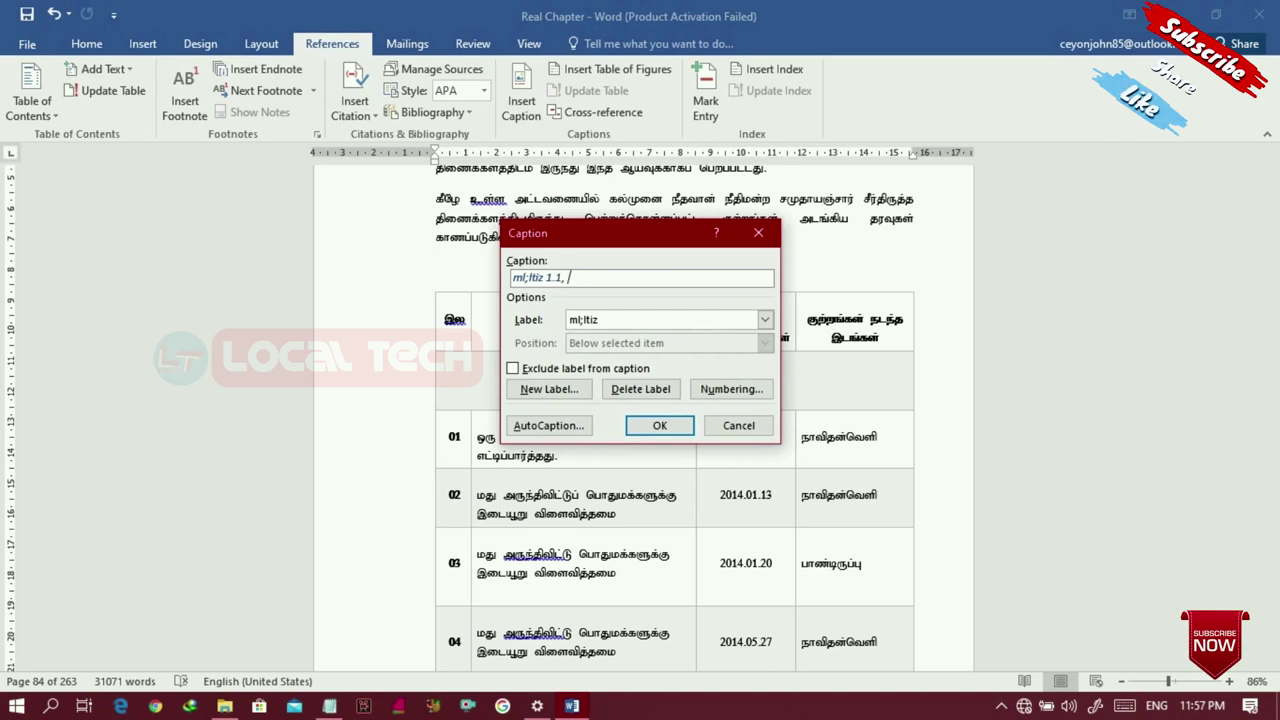
{"action": "type", "text": "Fw;wq;fs;"}
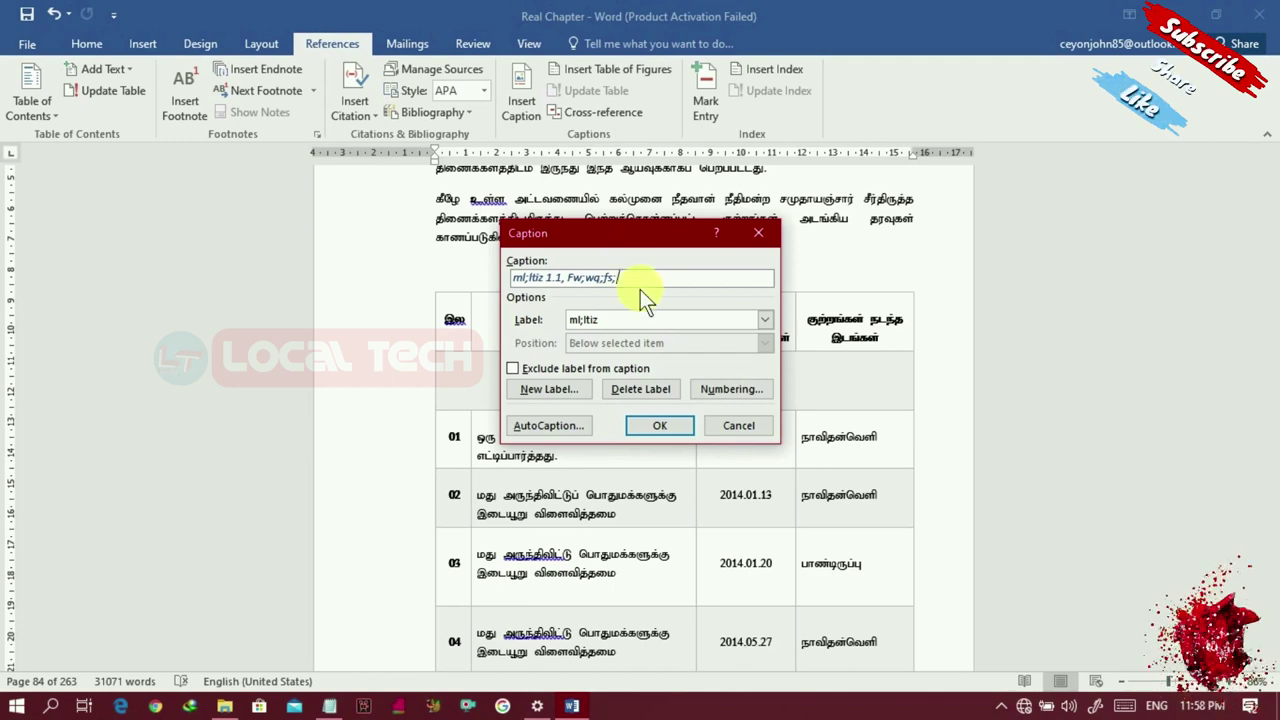
{"action": "left_click", "coordinate": [658, 427]}
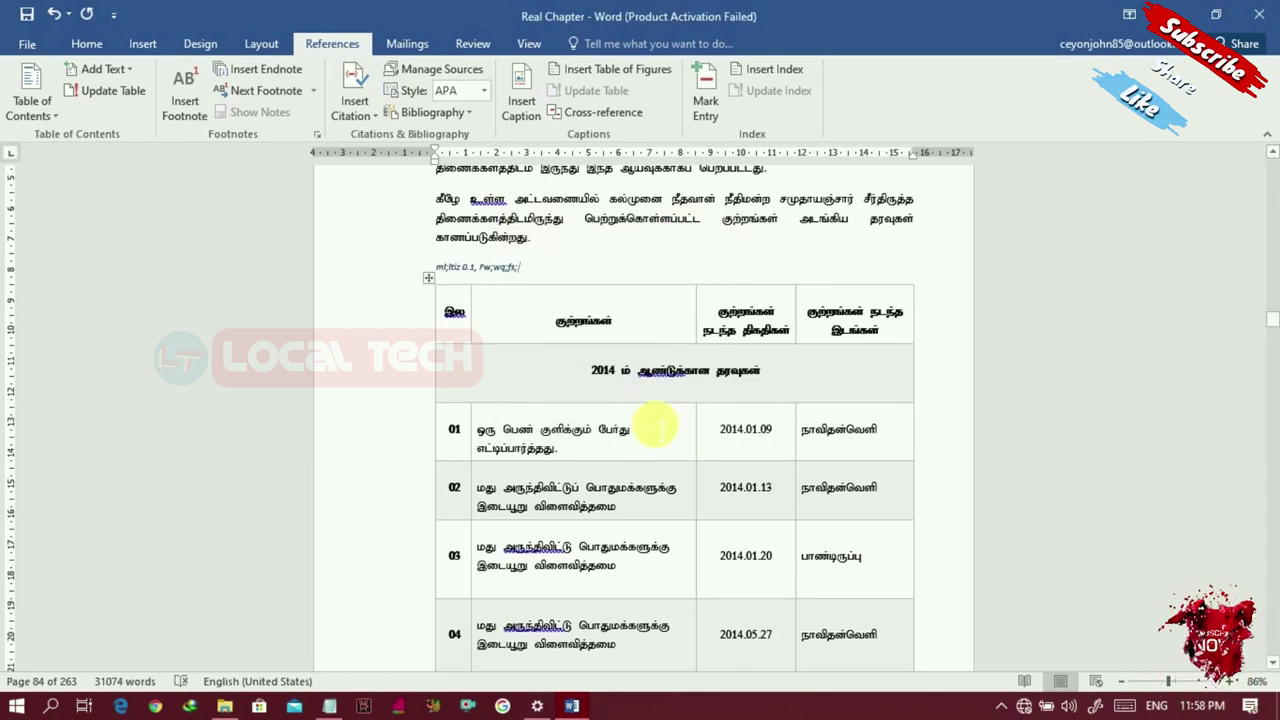
Step: Apply the Tamil font to the caption line so it reads 'அட்டவணை 0.1 குற்றங்கள்'
{"action": "triple_click", "coordinate": [508, 267]}
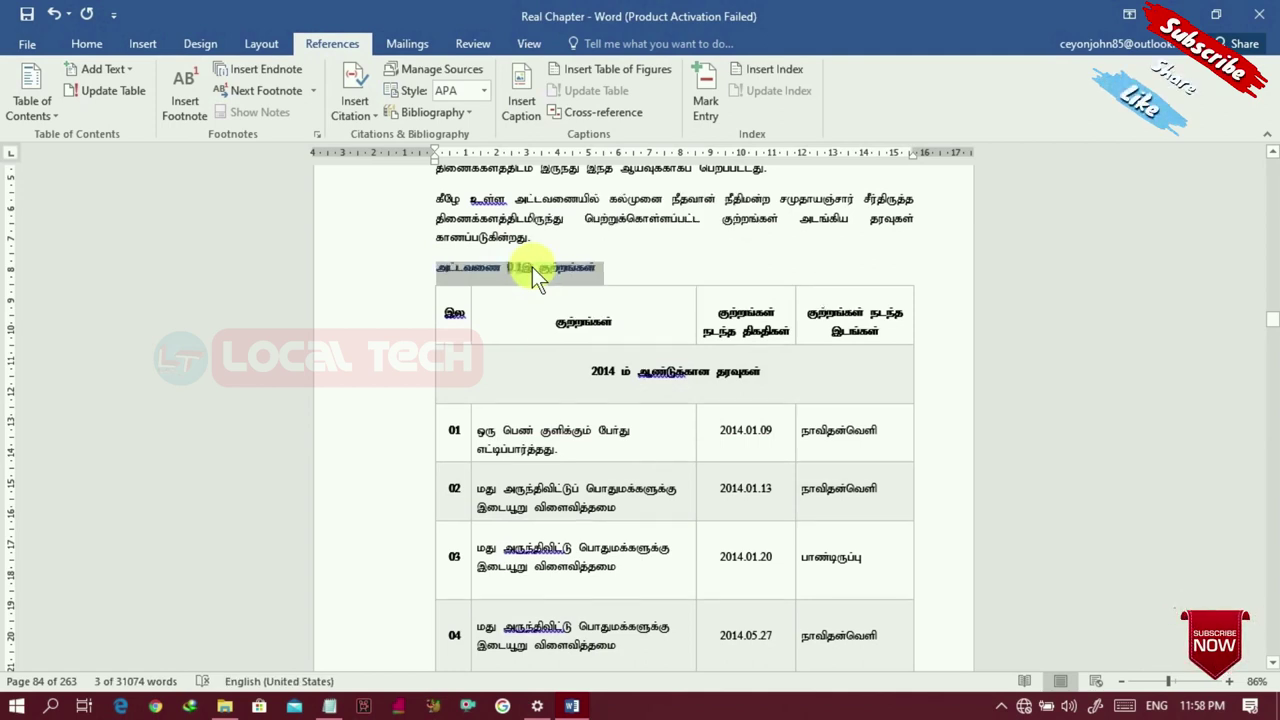
{"action": "left_click", "coordinate": [607, 270]}
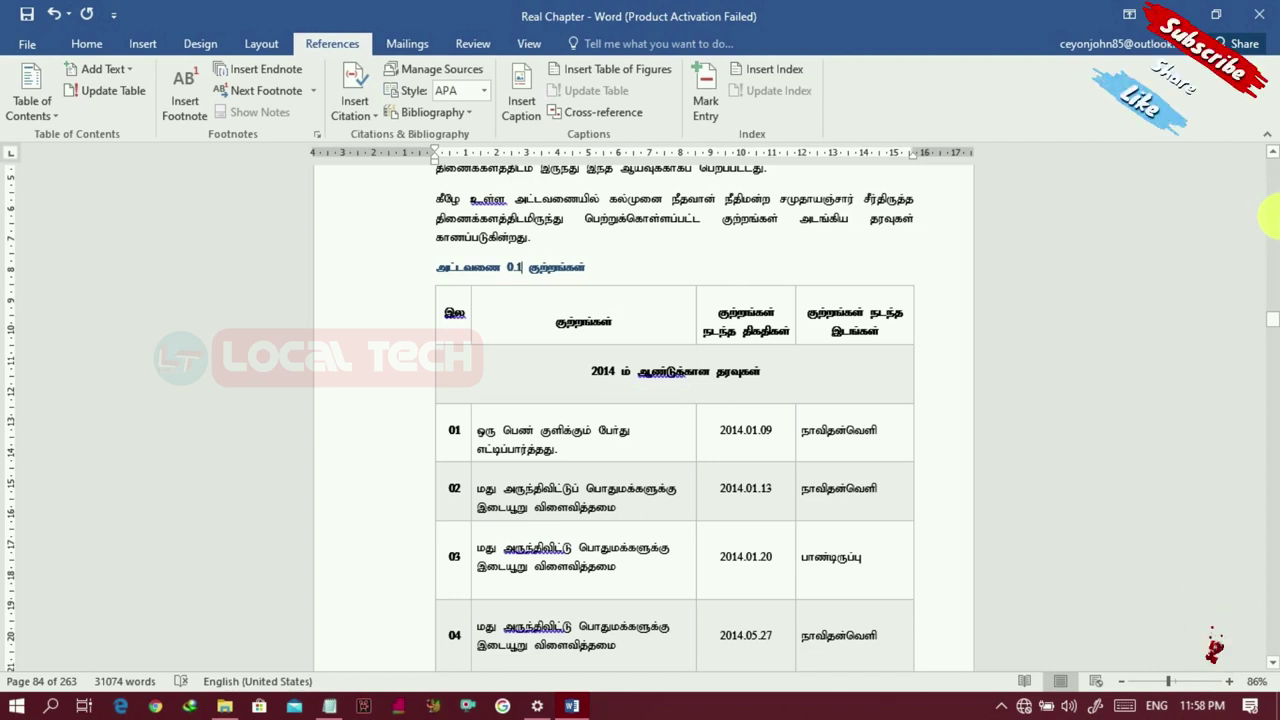
{"action": "left_click", "coordinate": [1270, 215]}
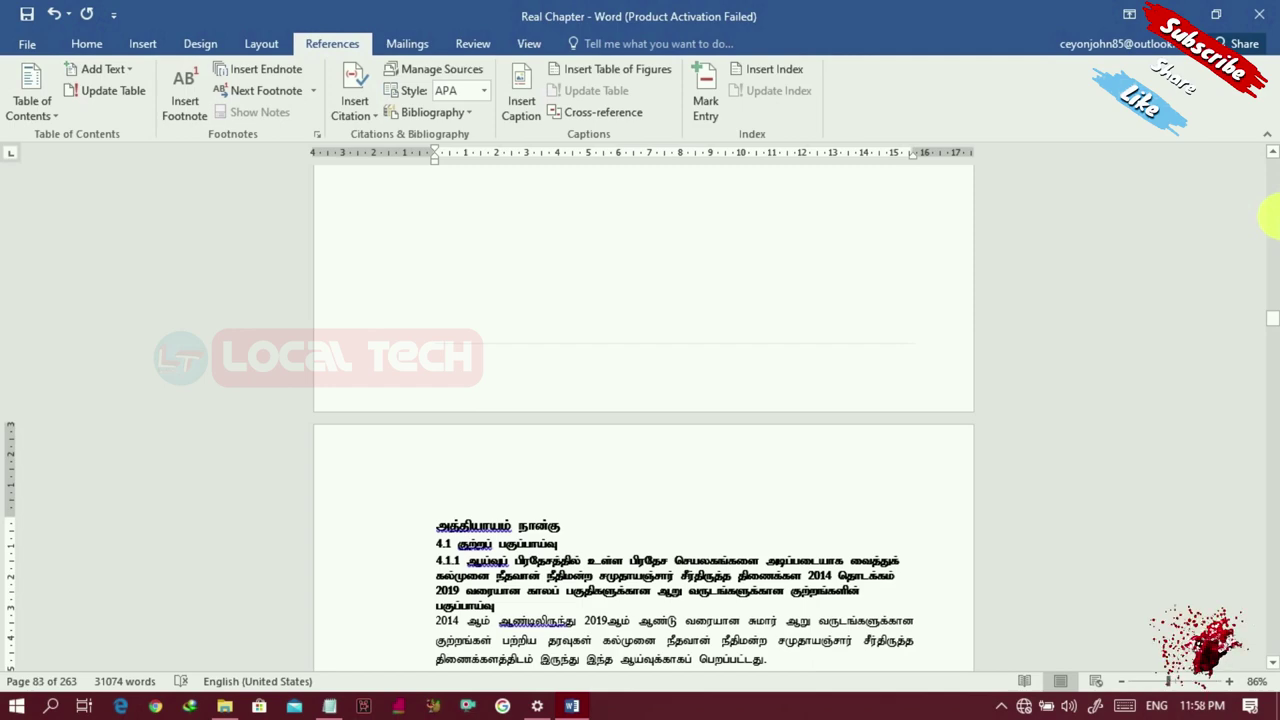
Step: Scroll back and place the cursor after page 66's final paragraph, just before chapter four's title page
{"action": "left_click", "coordinate": [1270, 215]}
{"action": "left_click", "coordinate": [1270, 215]}
{"action": "left_click", "coordinate": [1270, 215]}
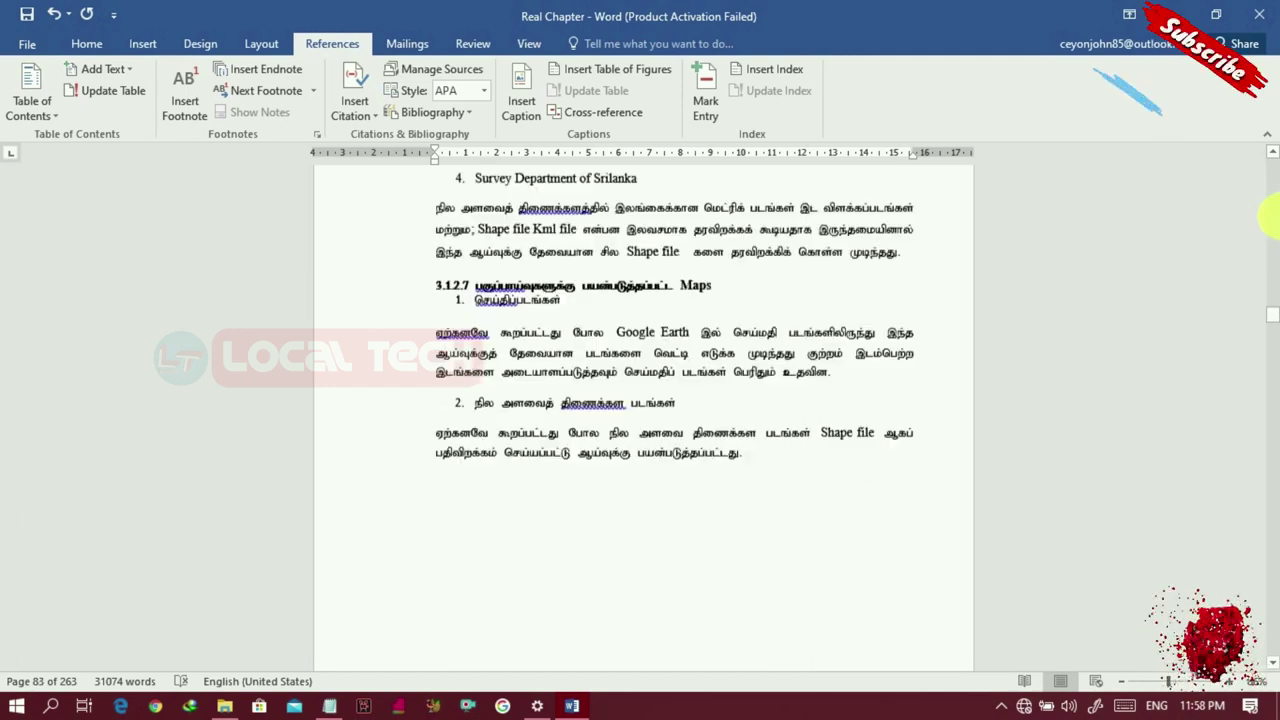
{"action": "left_click", "coordinate": [1270, 215]}
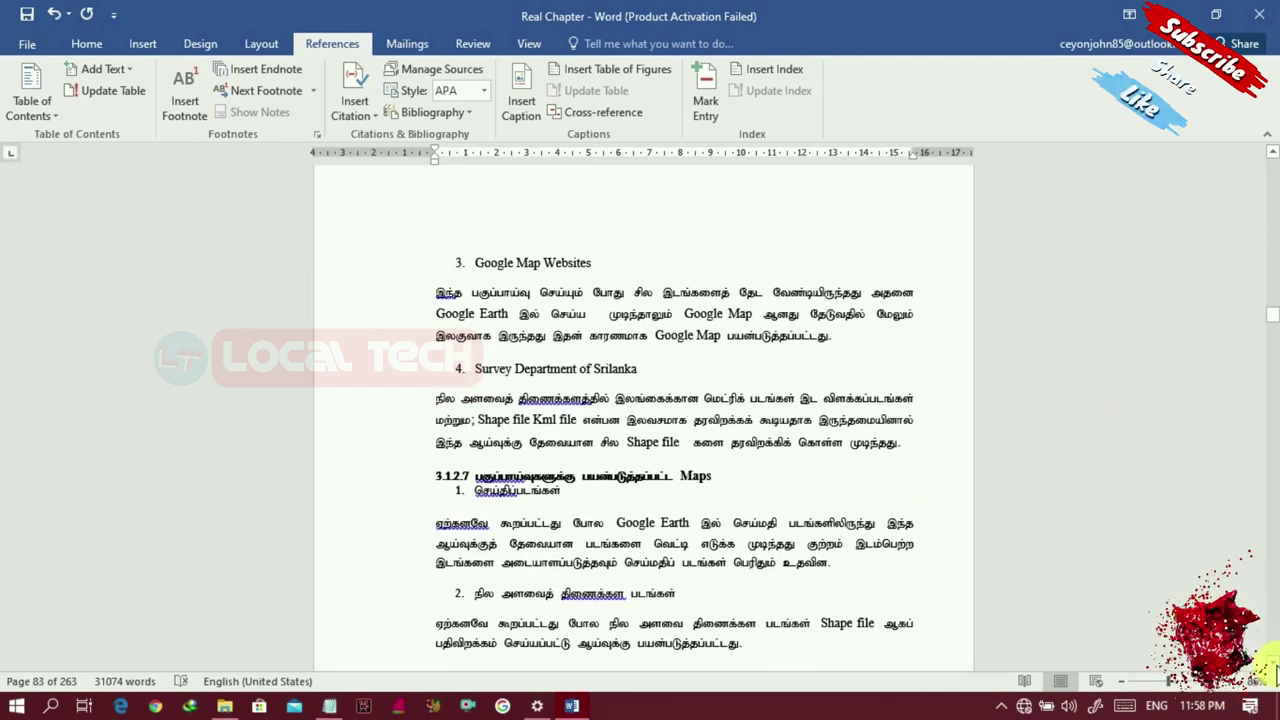
{"action": "left_click", "coordinate": [1272, 662]}
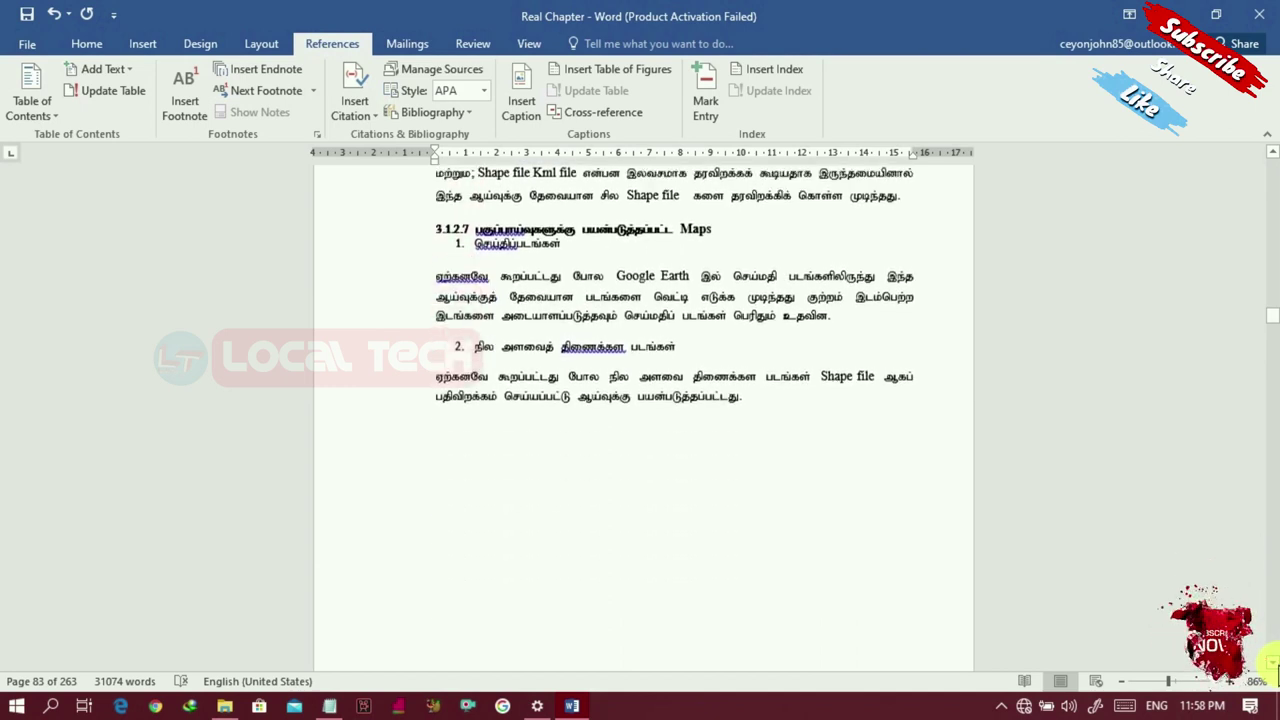
{"action": "left_click", "coordinate": [1272, 662]}
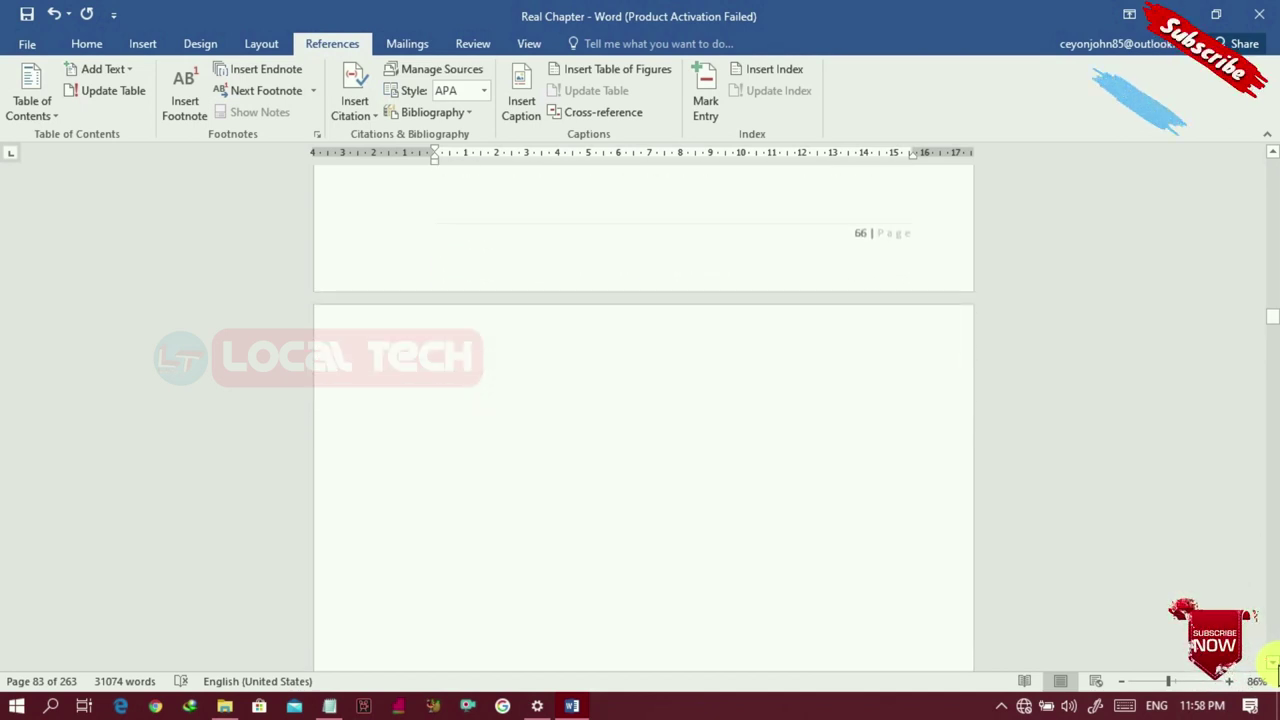
{"action": "left_click", "coordinate": [1272, 662]}
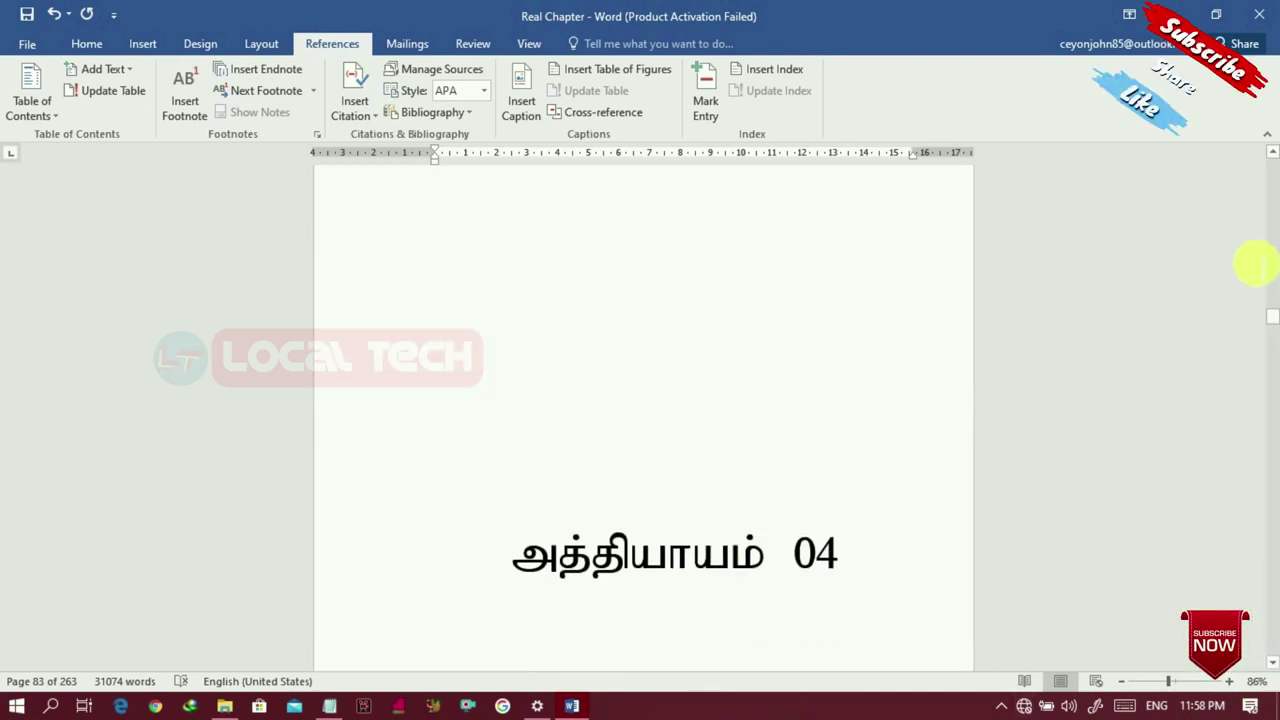
{"action": "left_click", "coordinate": [1273, 152]}
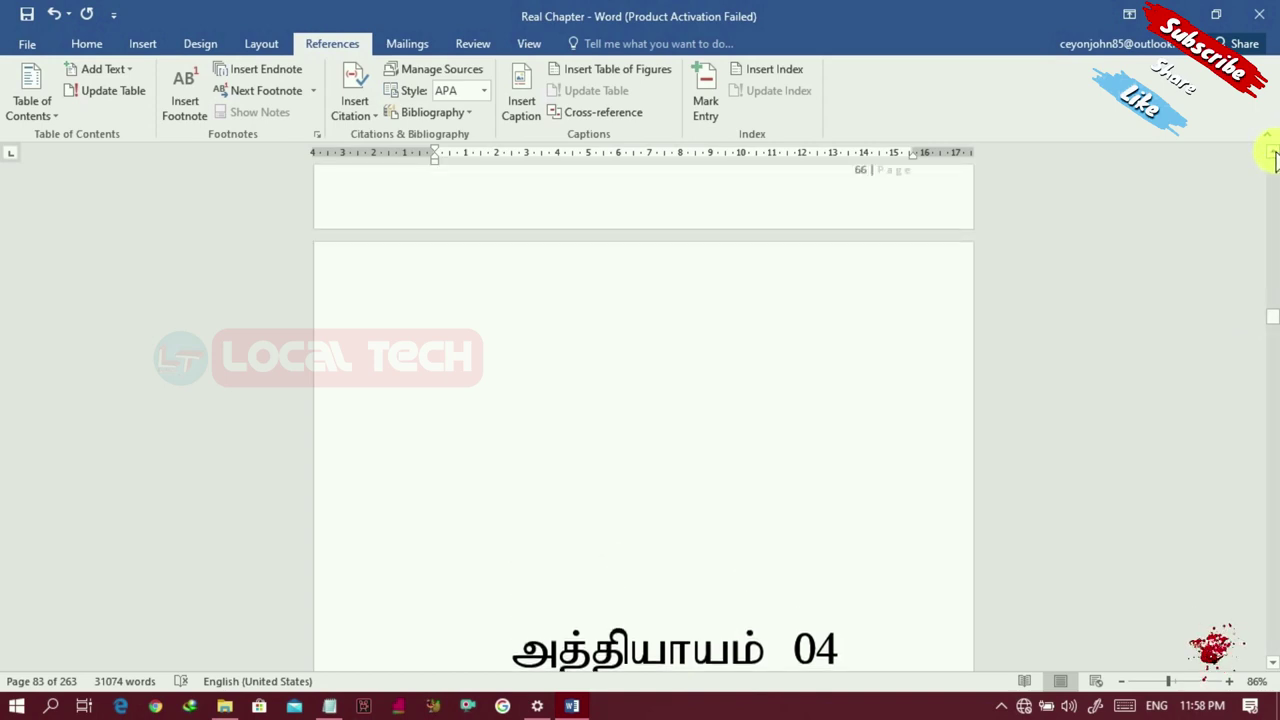
{"action": "left_click", "coordinate": [1273, 152]}
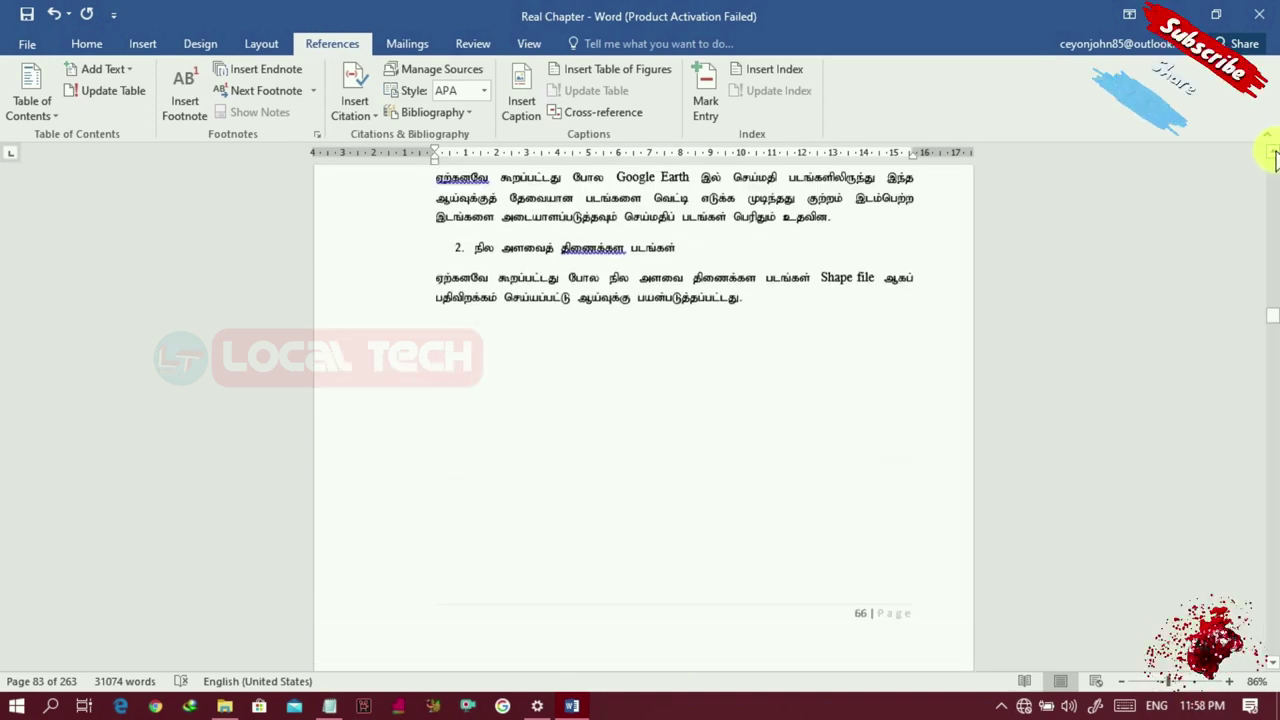
{"action": "left_click", "coordinate": [766, 305]}
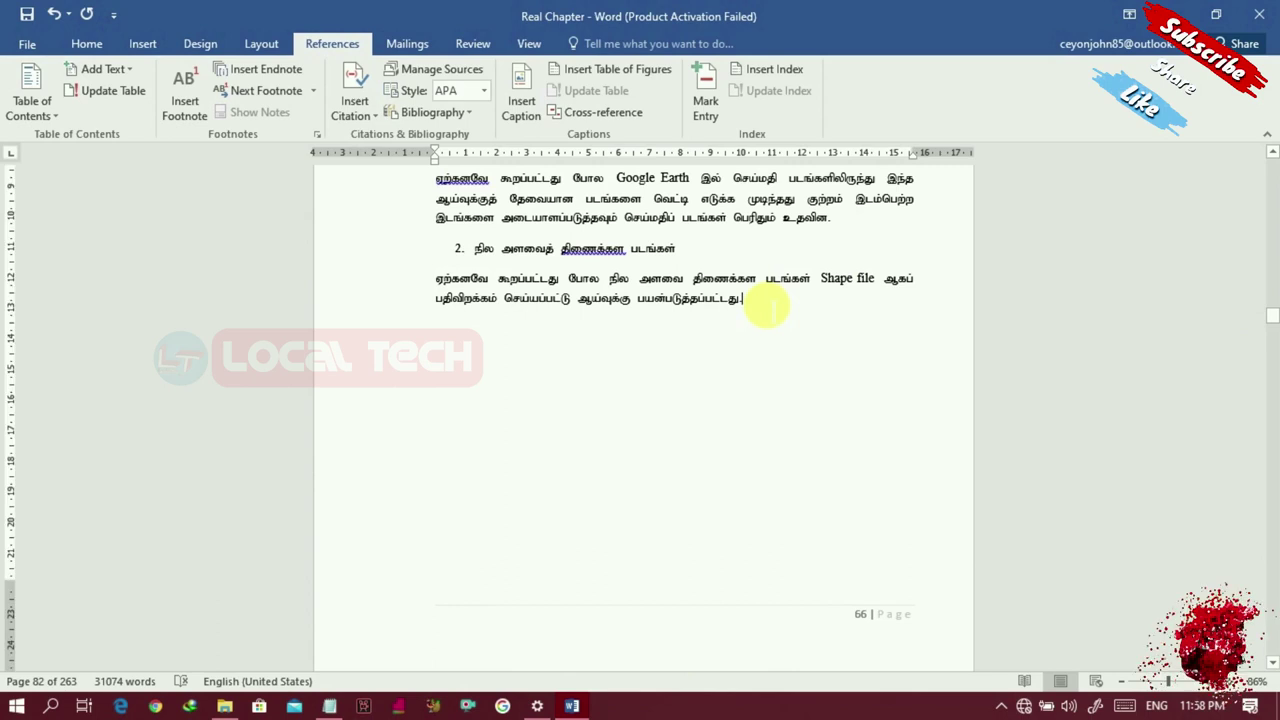
{"action": "left_click", "coordinate": [259, 44]}
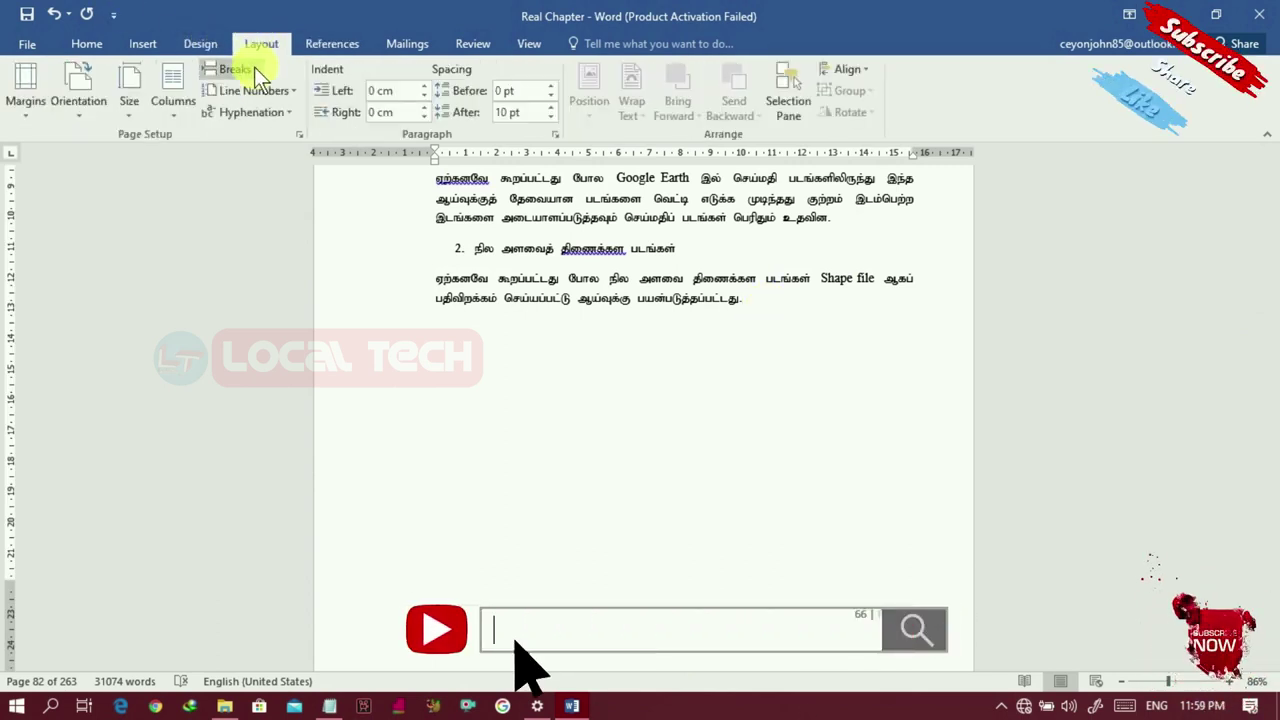
Step: Insert a Next Page section break there, then scroll down to chapter four's text page
{"action": "left_click", "coordinate": [254, 67]}
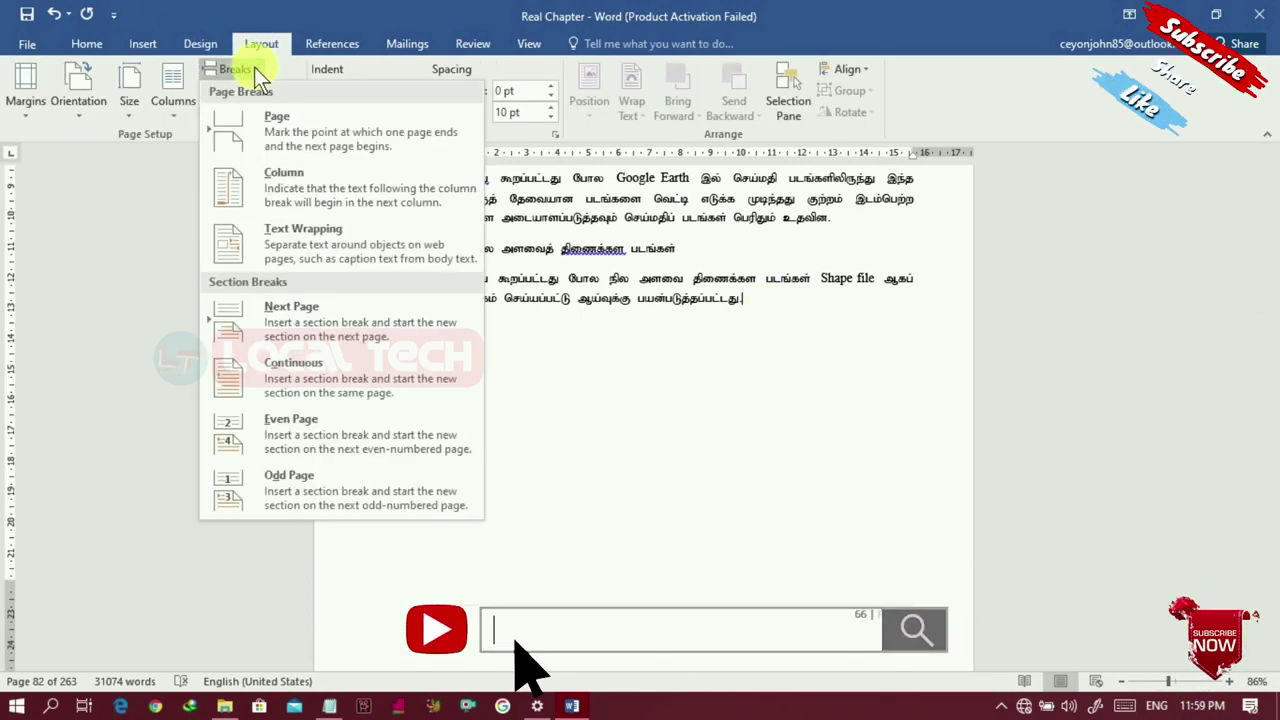
{"action": "left_click", "coordinate": [308, 325]}
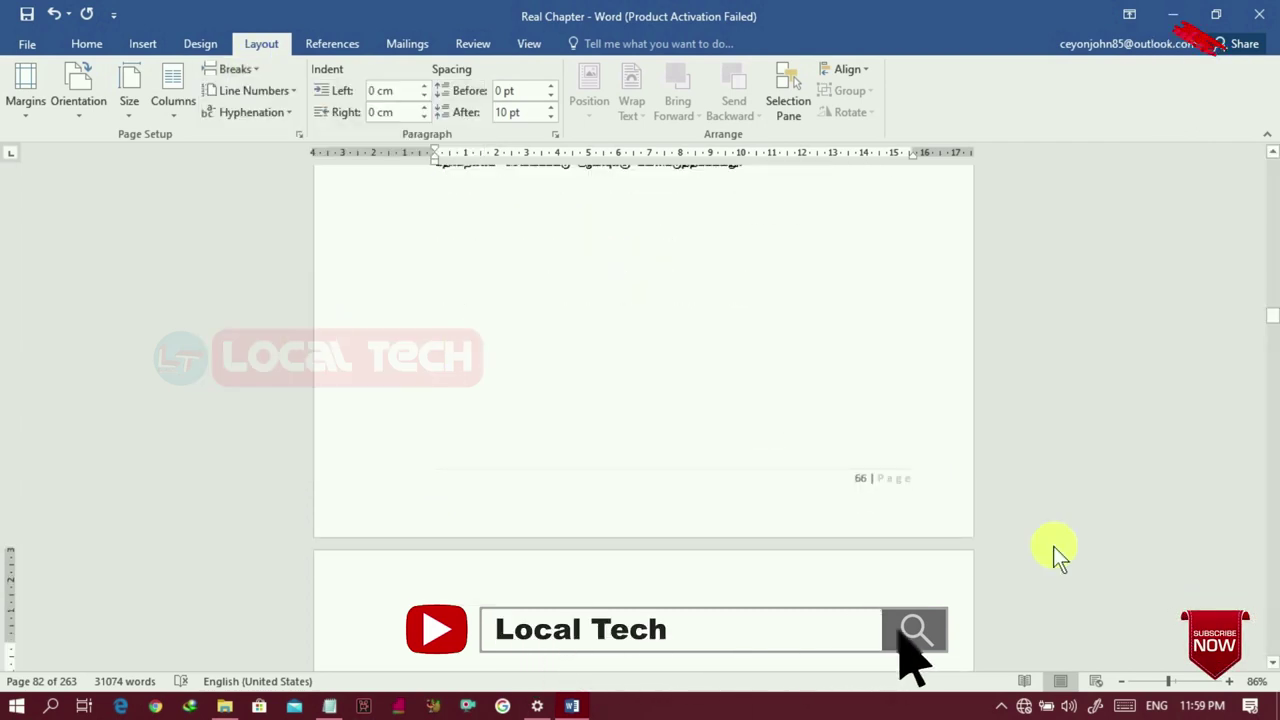
{"action": "scroll", "coordinate": [1272, 662], "scroll_direction": "down", "scroll_amount": 5}
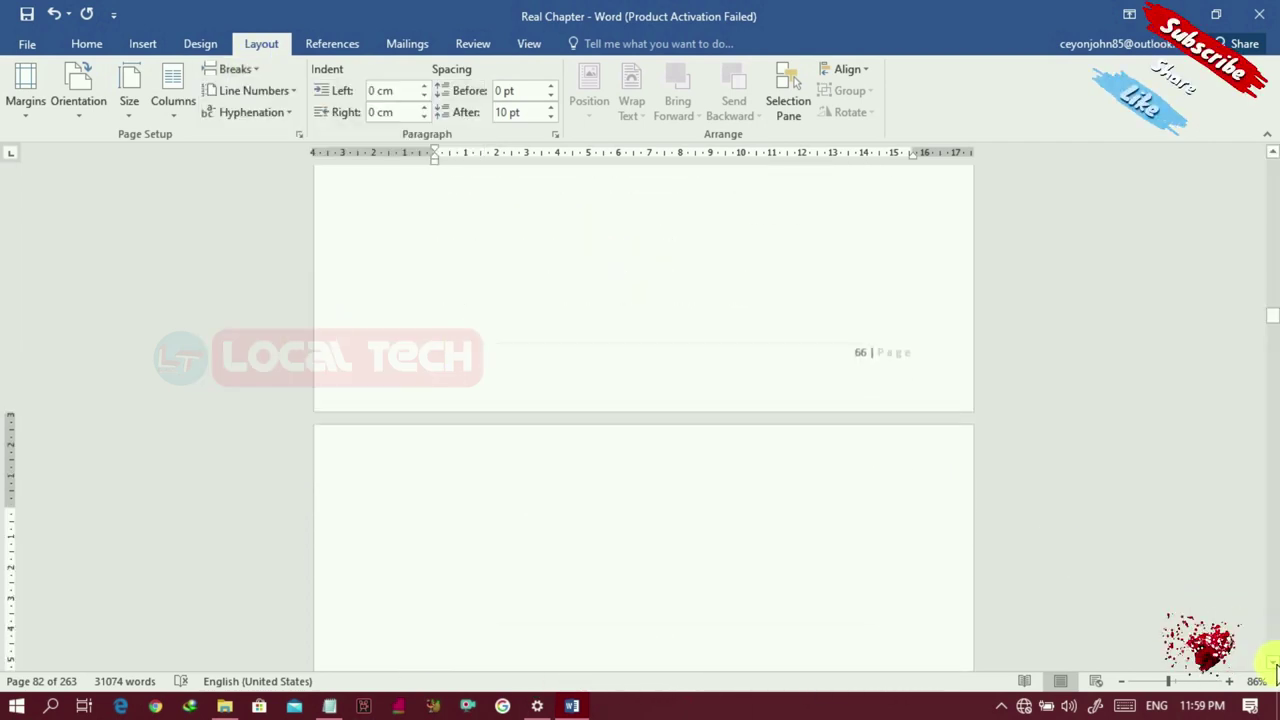
{"action": "scroll", "coordinate": [1274, 672], "scroll_direction": "down", "scroll_amount": 3}
{"action": "scroll", "coordinate": [1272, 672], "scroll_direction": "down", "scroll_amount": 5}
{"action": "scroll", "coordinate": [1272, 672], "scroll_direction": "down", "scroll_amount": 5}
{"action": "scroll", "coordinate": [1274, 668], "scroll_direction": "down", "scroll_amount": 5}
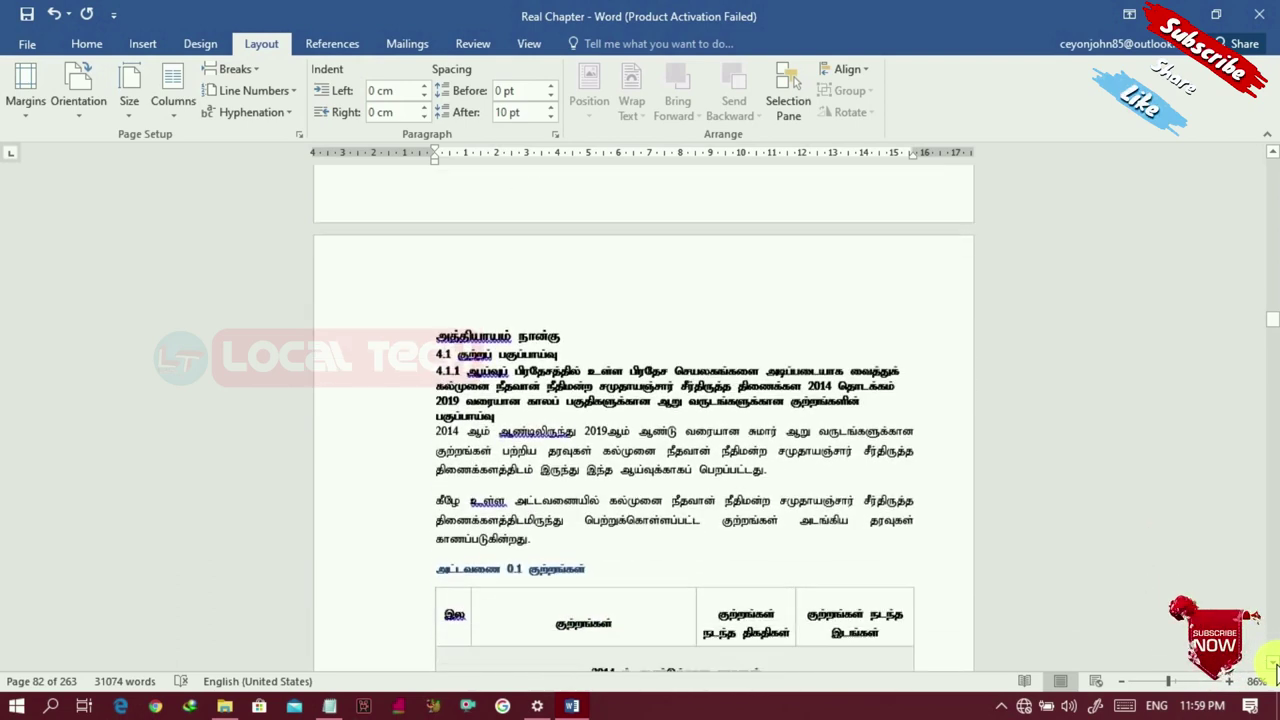
{"action": "scroll", "coordinate": [1274, 668], "scroll_direction": "down", "scroll_amount": 2}
Step: Delete the existing crimes-table caption and insert a fresh table caption in its place
{"action": "left_click_drag", "start_coordinate": [442, 475], "coordinate": [523, 480]}
{"action": "left_click_drag", "start_coordinate": [436, 480], "coordinate": [620, 481]}
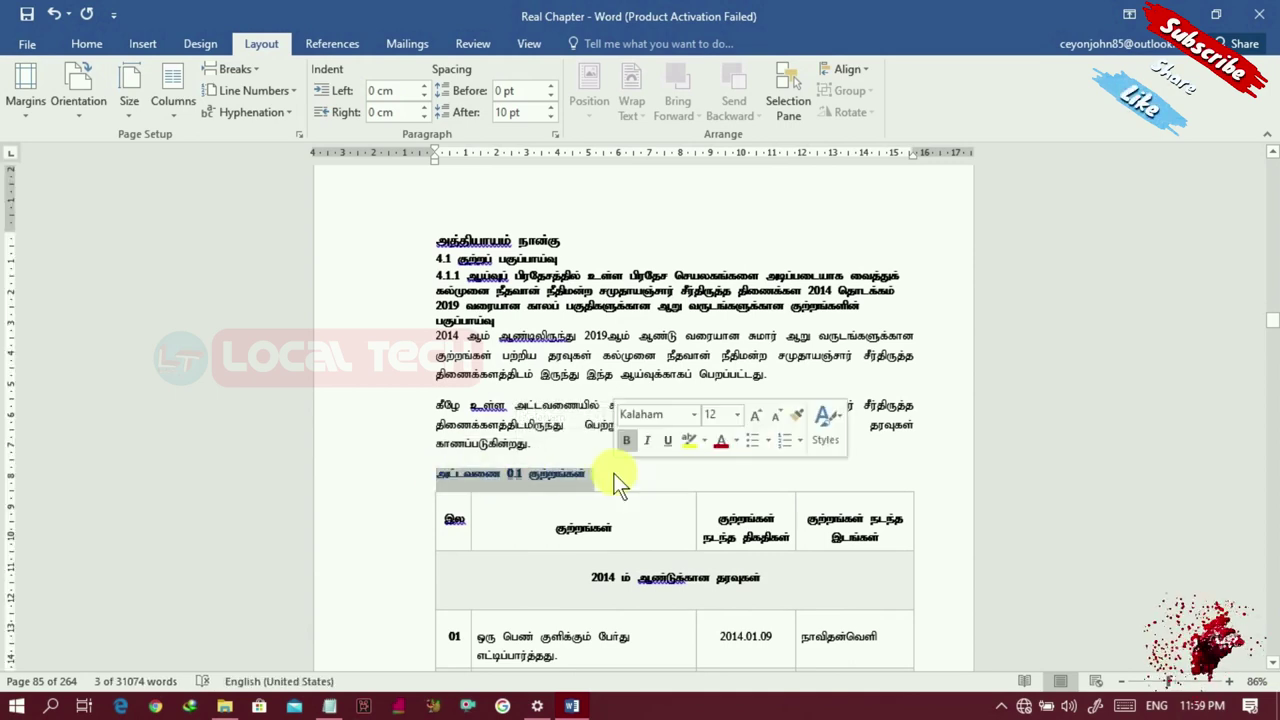
{"action": "key", "text": "Delete"}
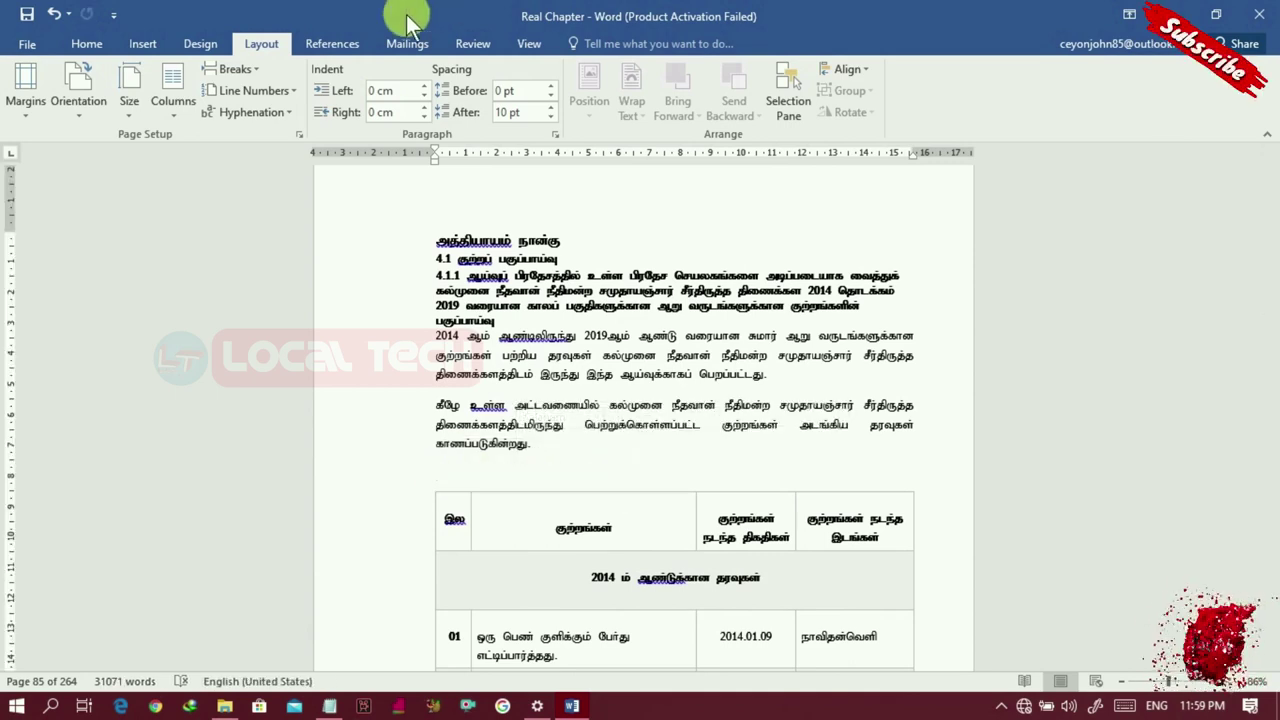
{"action": "left_click", "coordinate": [369, 42]}
{"action": "type", "text": "ml;ltiz 0.1. Fw;wq;fa;"}
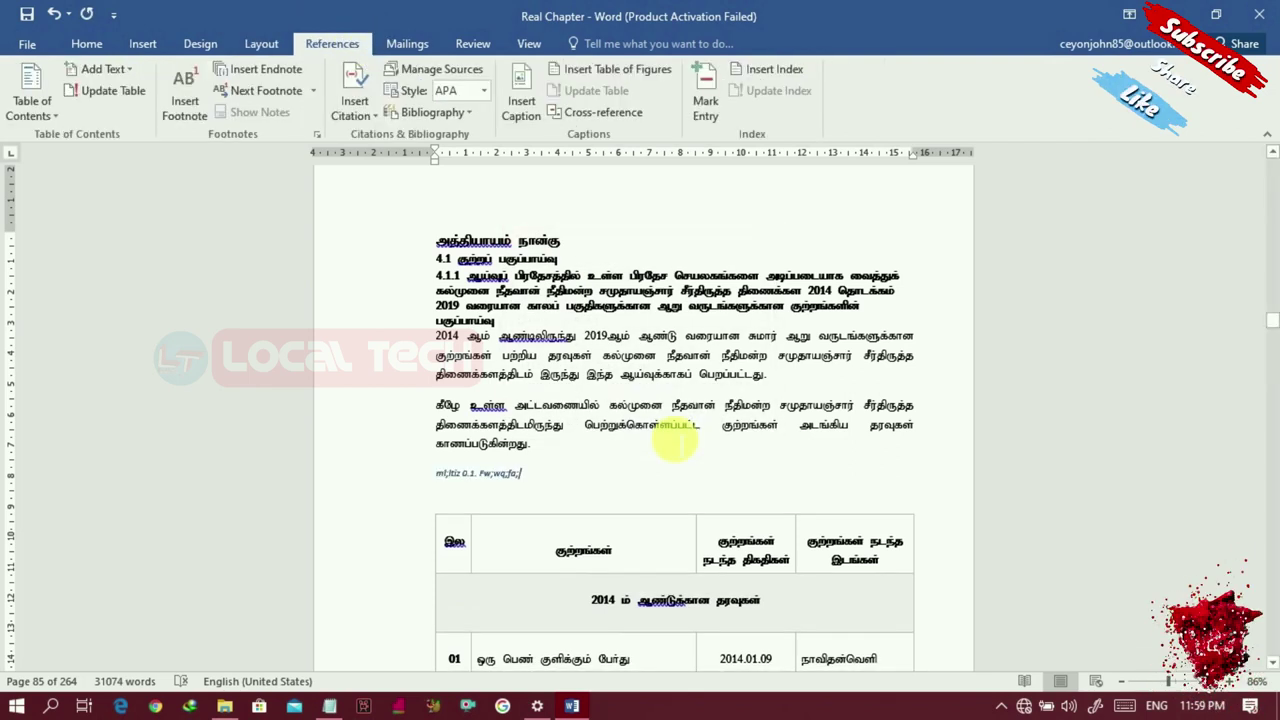
Step: Apply the Tamil font so the caption reads 'அட்டவணை 0.1. குற்றங்கள்'
{"action": "left_click_drag", "start_coordinate": [436, 474], "coordinate": [523, 481]}
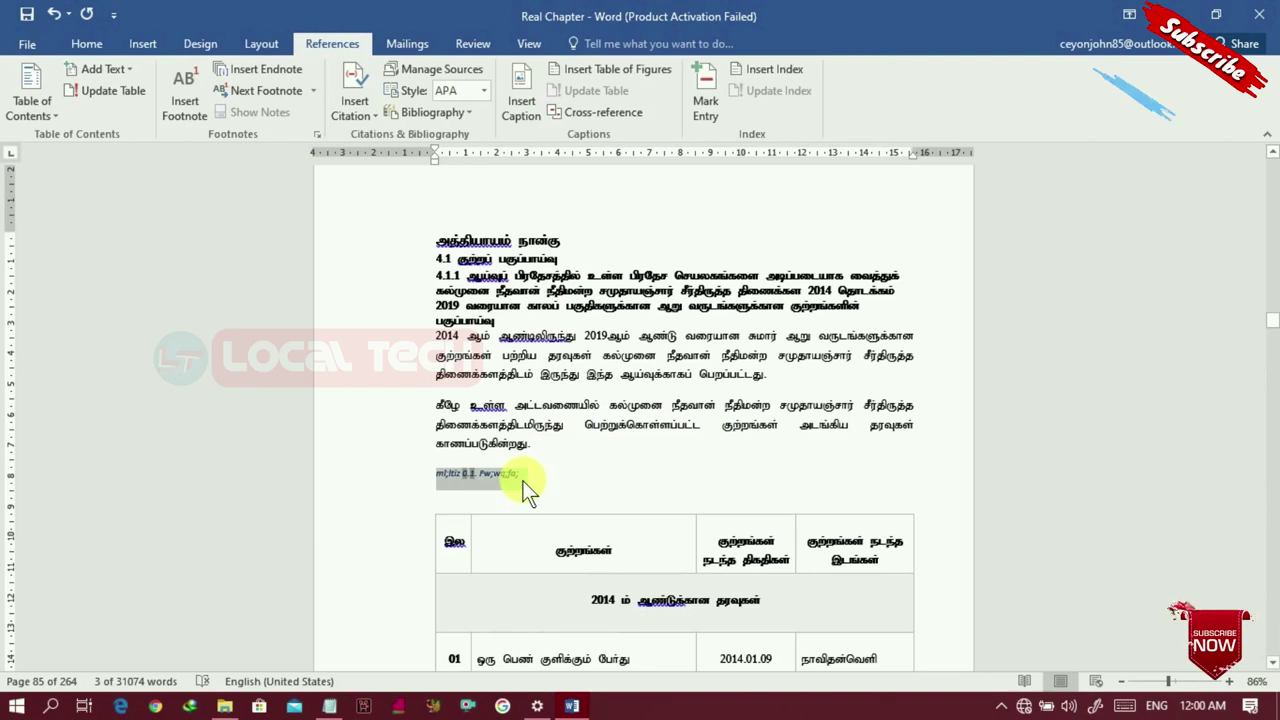
{"action": "key", "text": "ctrl+shift+v"}
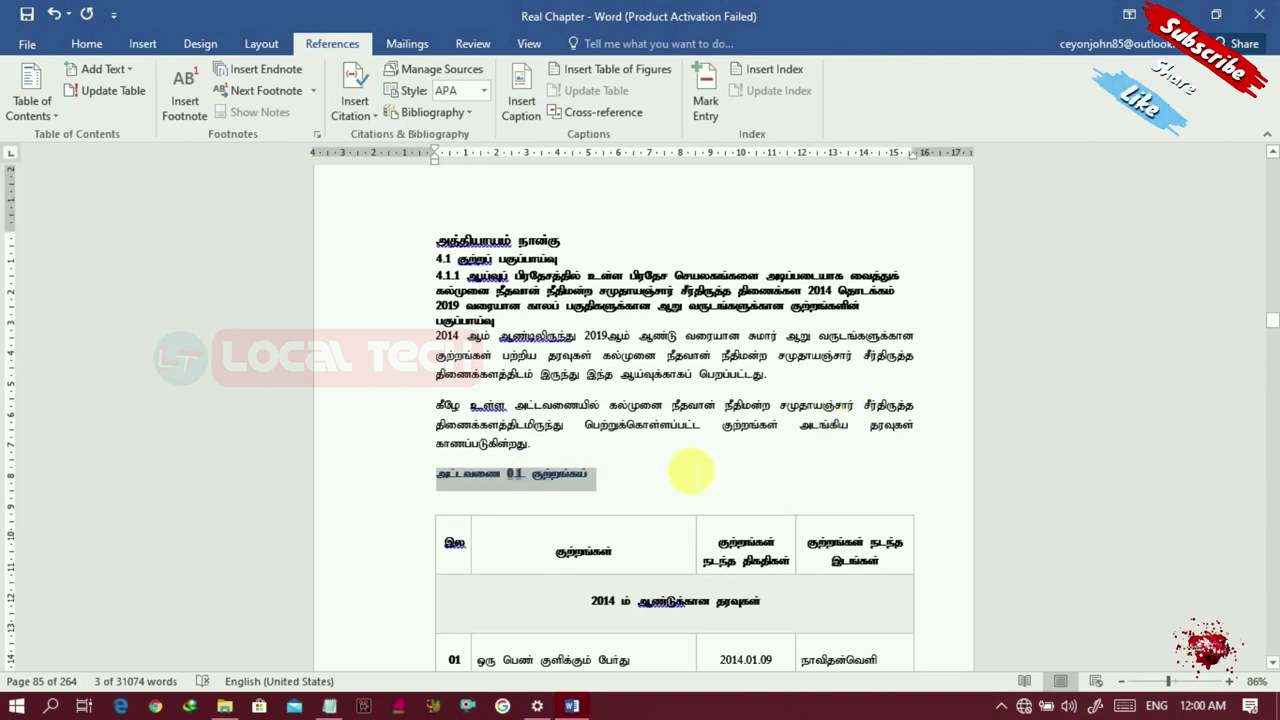
{"action": "left_click", "coordinate": [603, 474]}
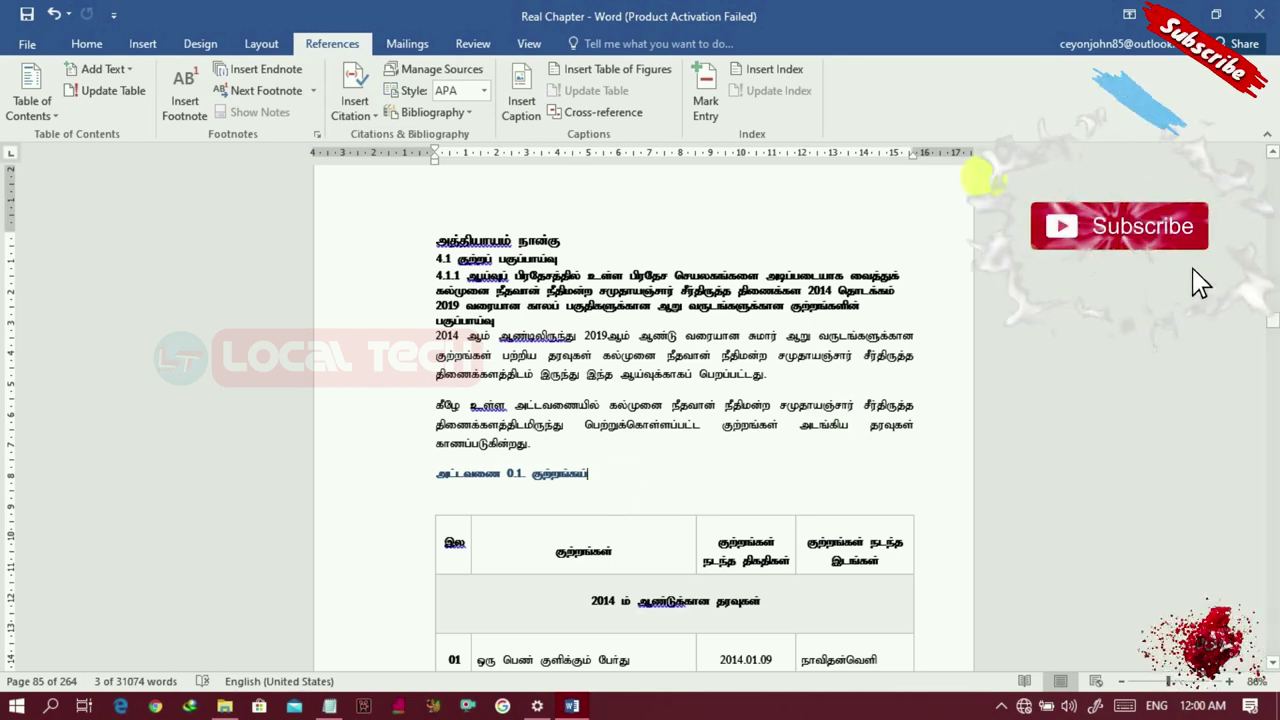
{"action": "left_click", "coordinate": [440, 243]}
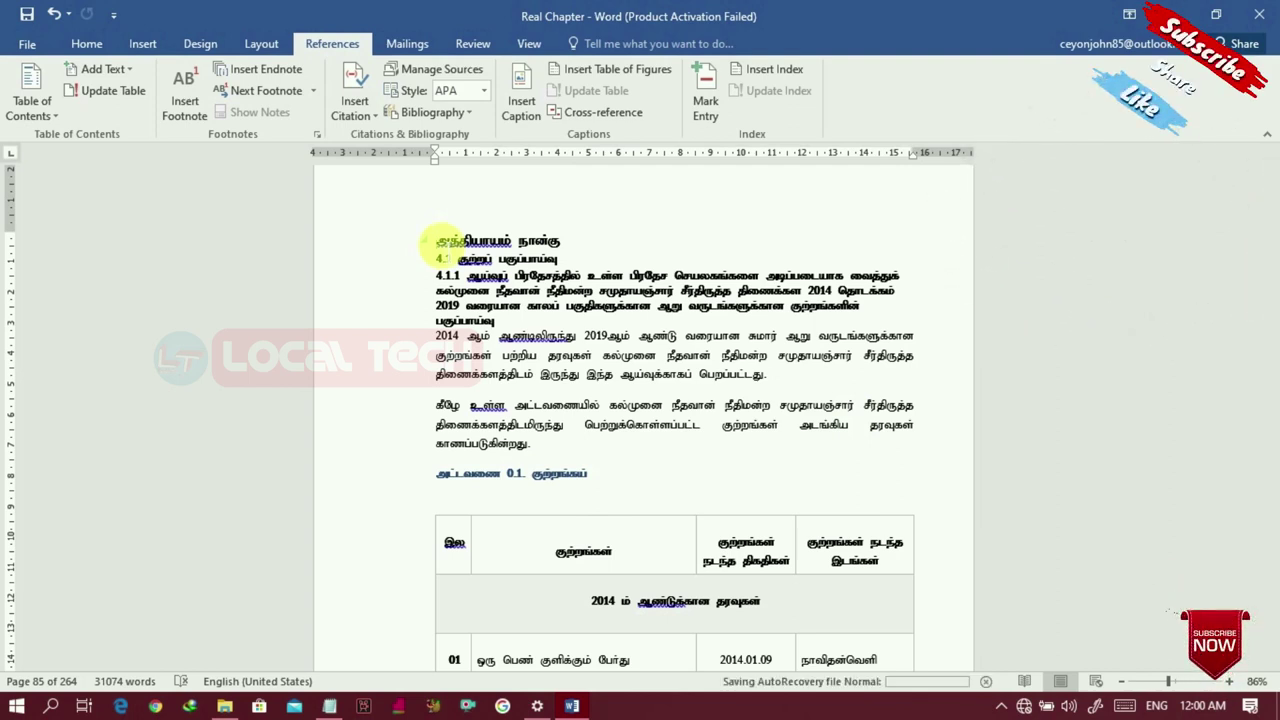
Step: Apply the current multilevel list numbering to the chapter-four heading
{"action": "left_click", "coordinate": [89, 45]}
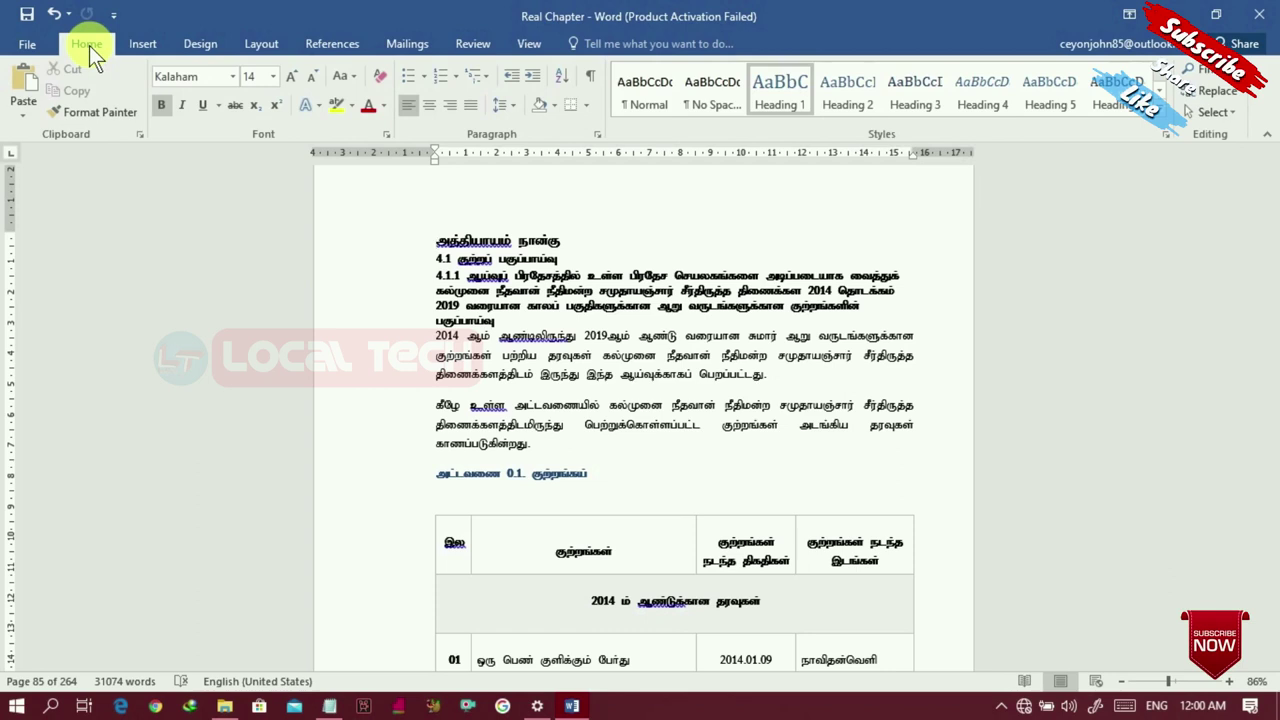
{"action": "left_click", "coordinate": [477, 83]}
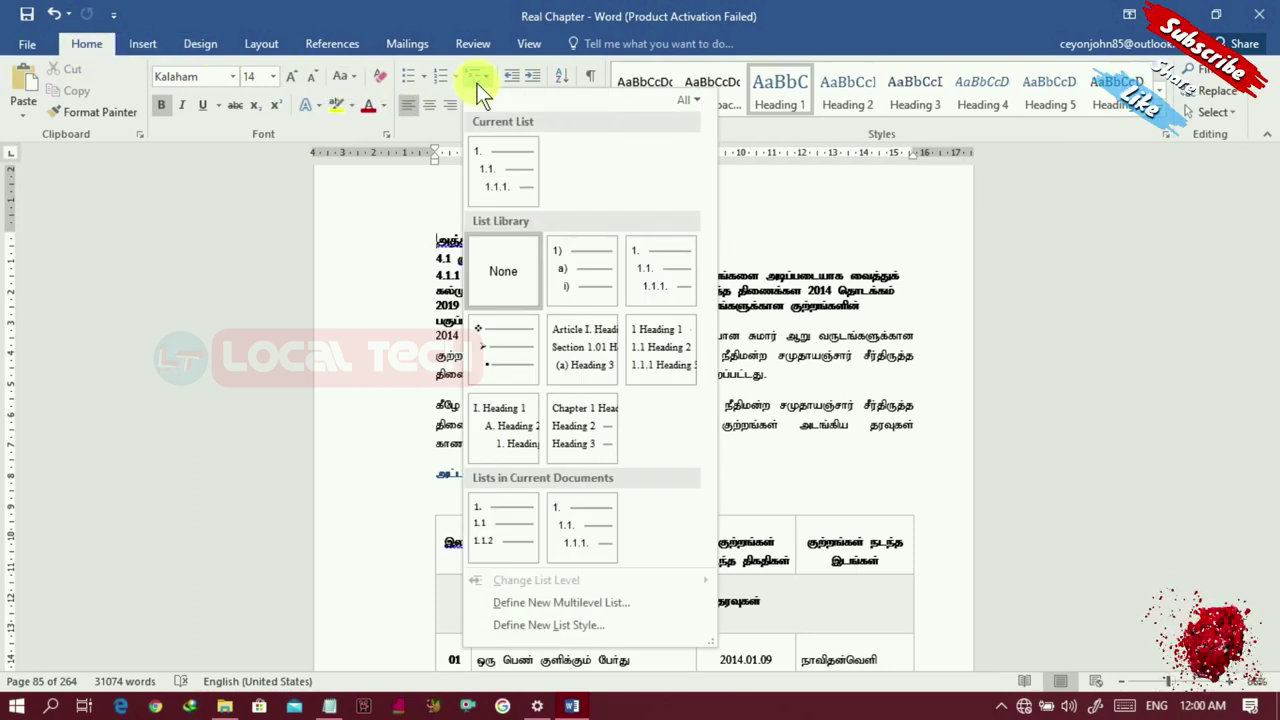
{"action": "left_click", "coordinate": [509, 193]}
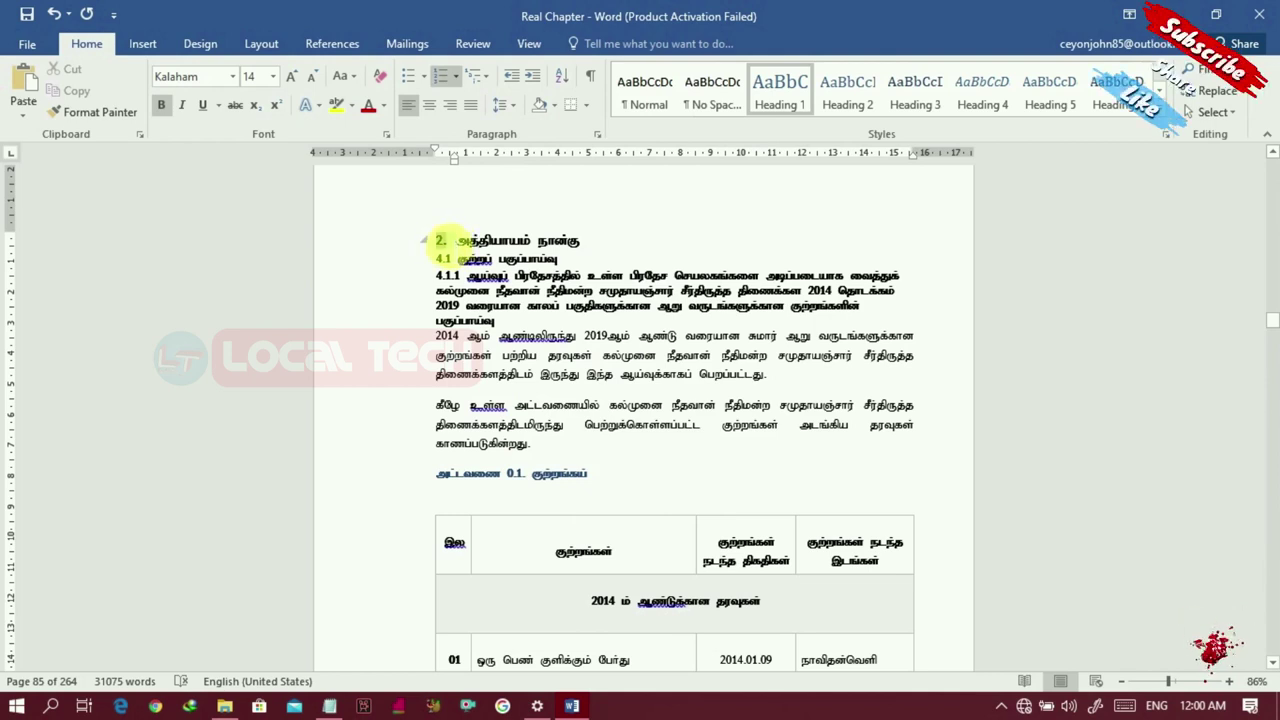
Step: Open Set Numbering Value for the heading's number and raise it to 4
{"action": "left_click", "coordinate": [441, 240]}
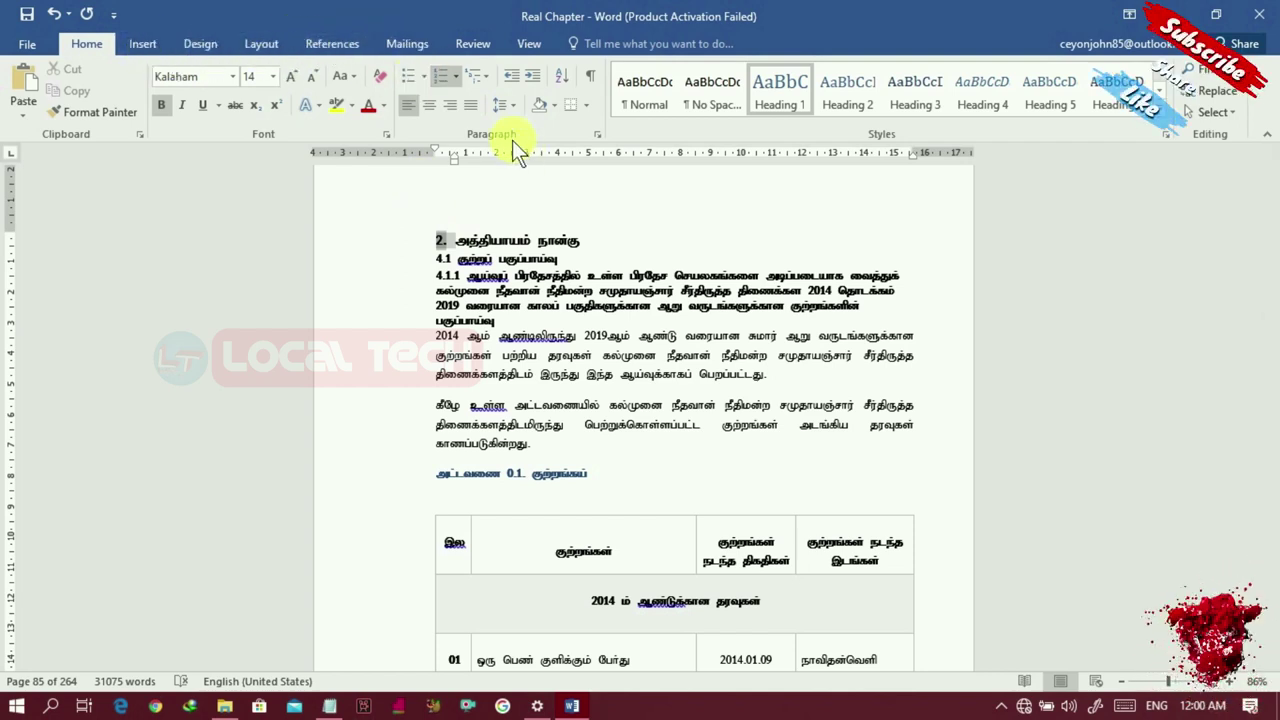
{"action": "left_click", "coordinate": [456, 83]}
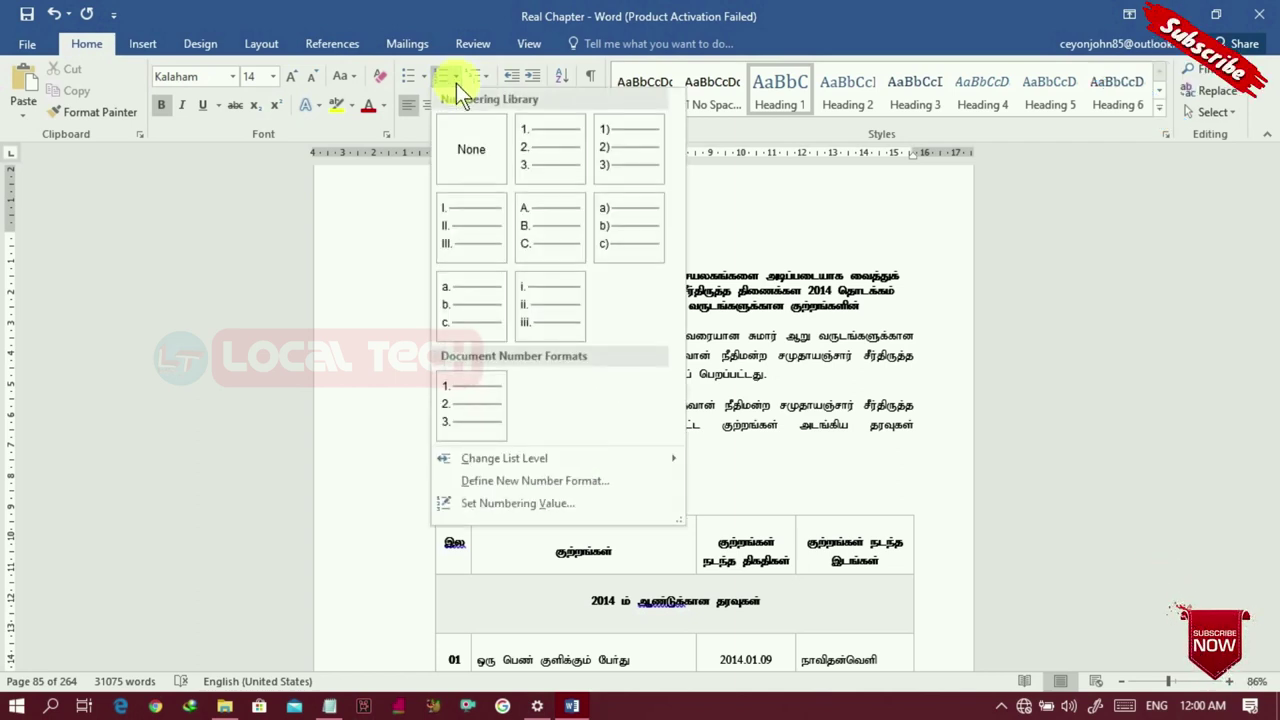
{"action": "left_click", "coordinate": [524, 504]}
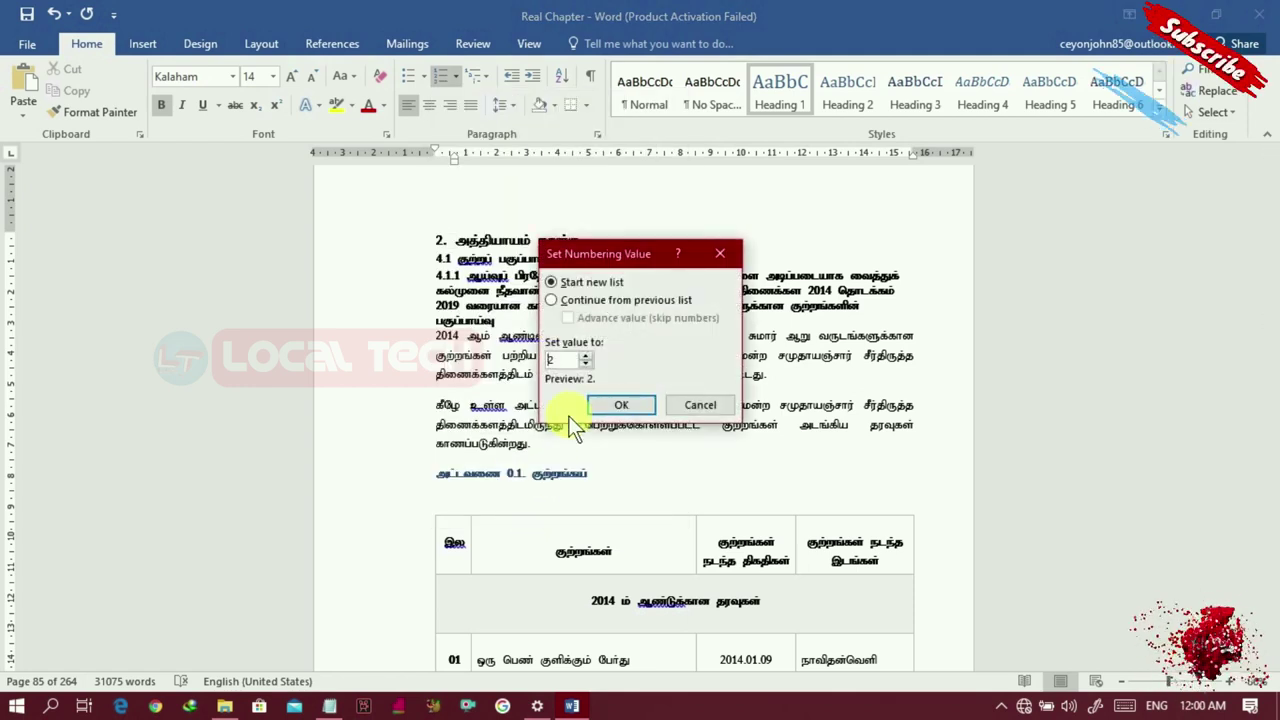
{"action": "left_click", "coordinate": [586, 357]}
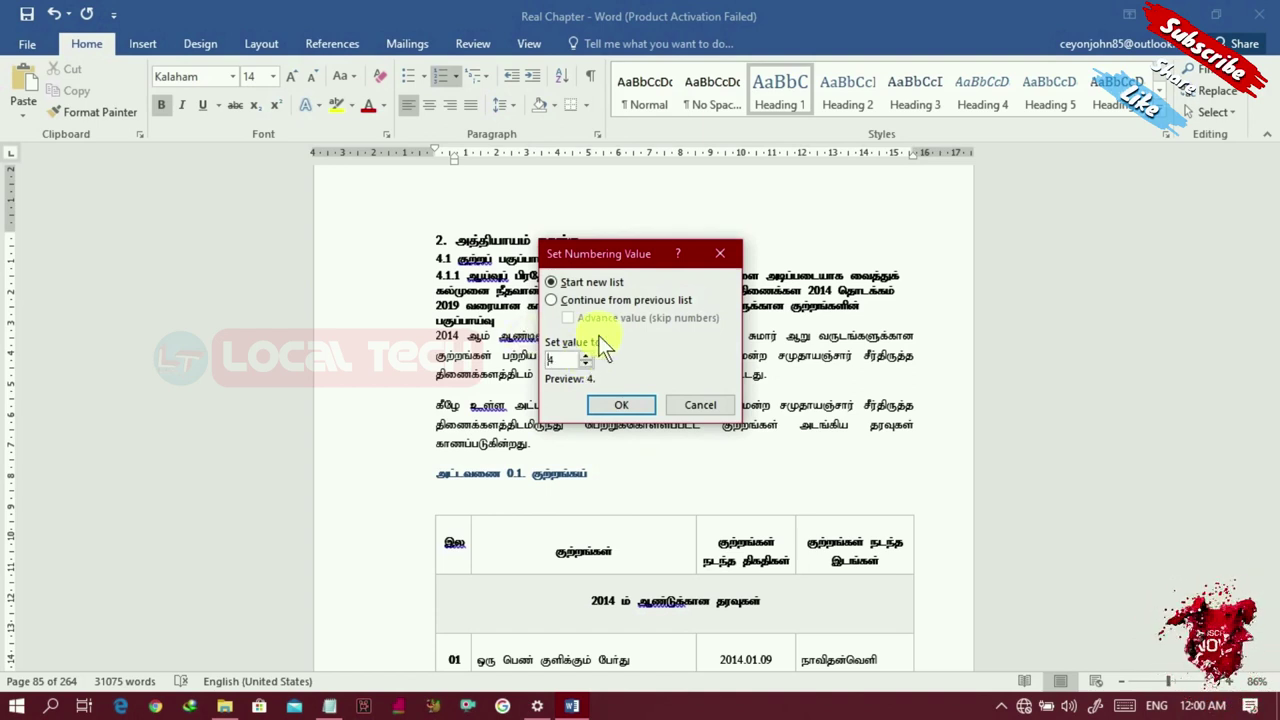
Step: Confirm the heading number as 4 and delete the outdated 0.1 caption above the crimes table
{"action": "left_click", "coordinate": [619, 405]}
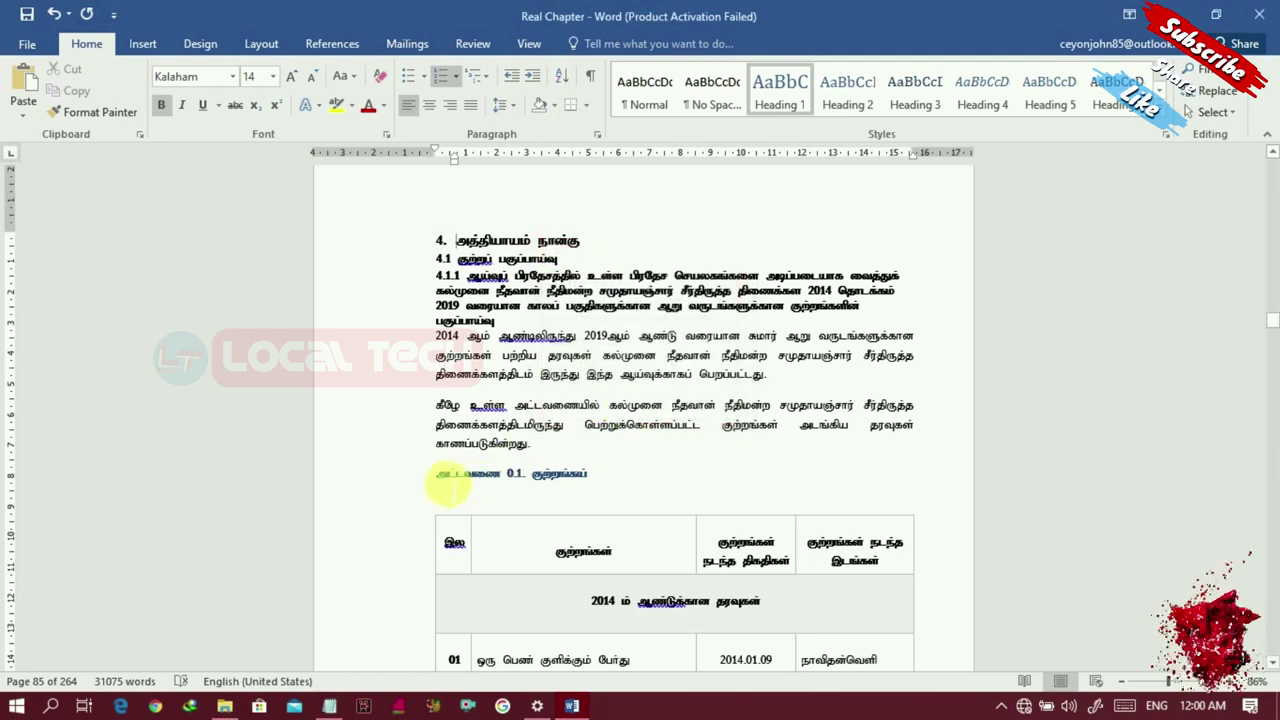
{"action": "left_click_drag", "start_coordinate": [437, 475], "coordinate": [590, 478]}
{"action": "left_click", "coordinate": [601, 479]}
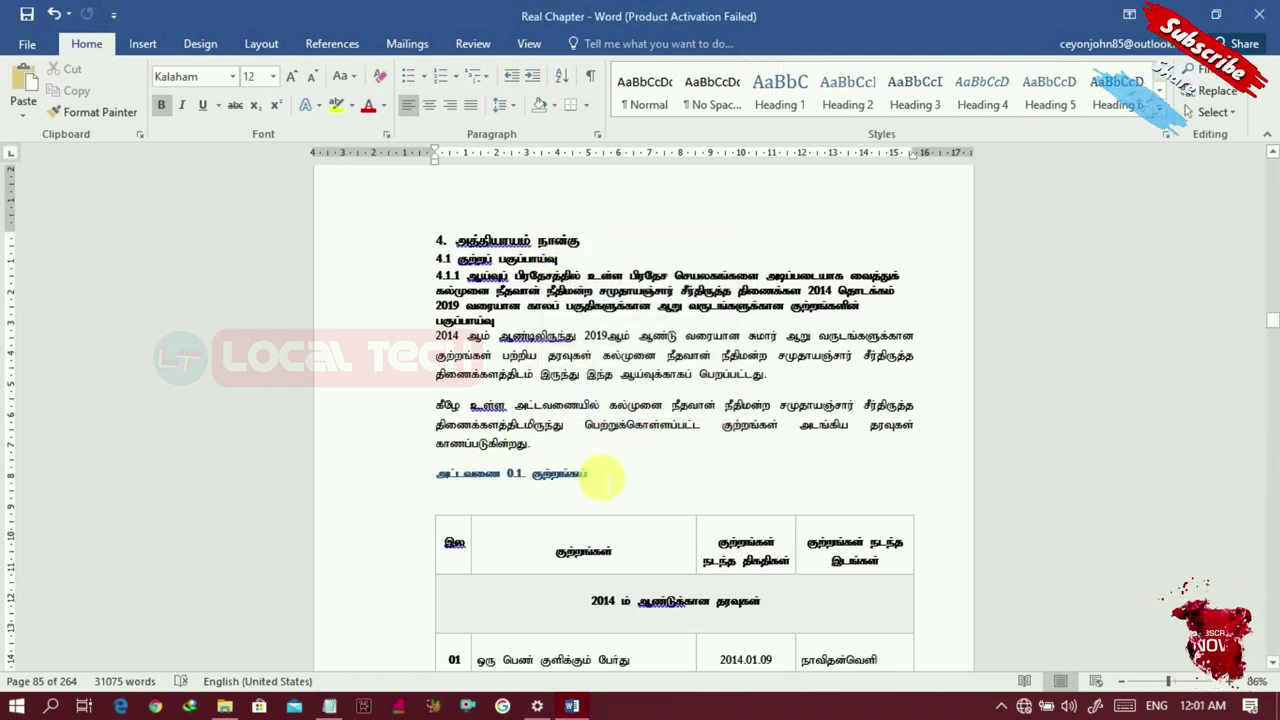
{"action": "left_click", "coordinate": [470, 490]}
{"action": "left_click_drag", "start_coordinate": [478, 474], "coordinate": [589, 469]}
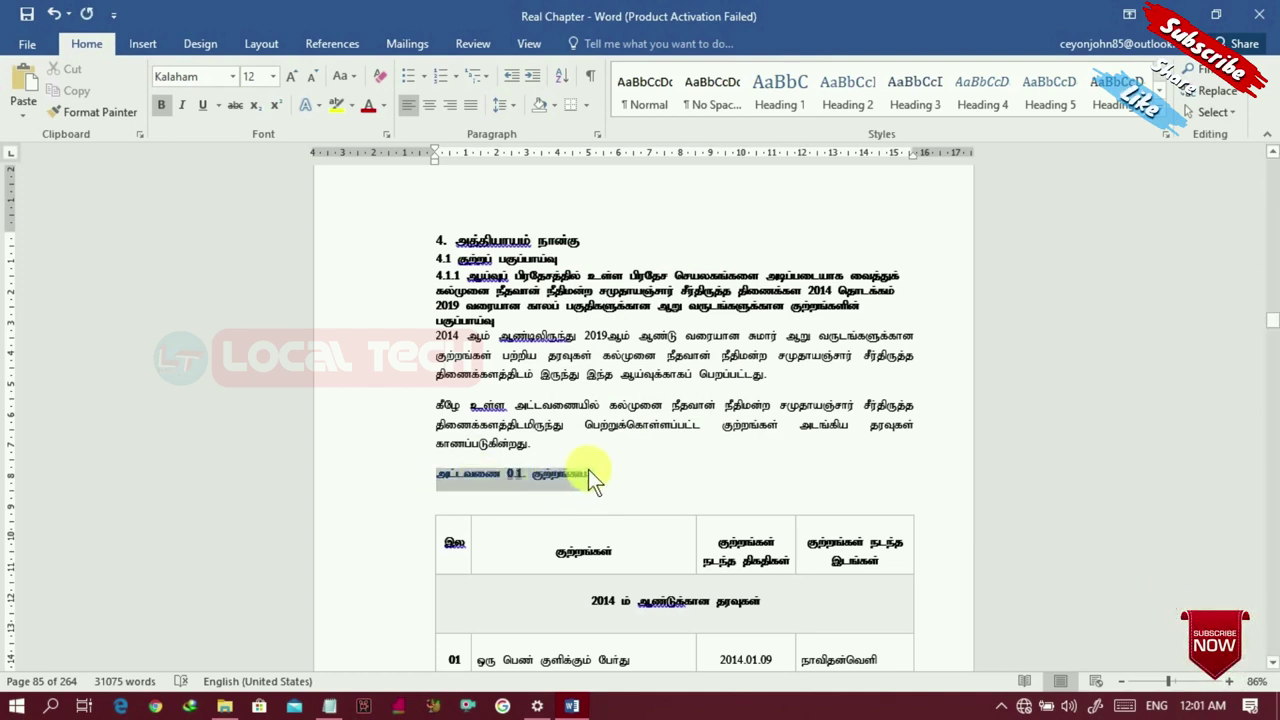
{"action": "key", "text": "Delete"}
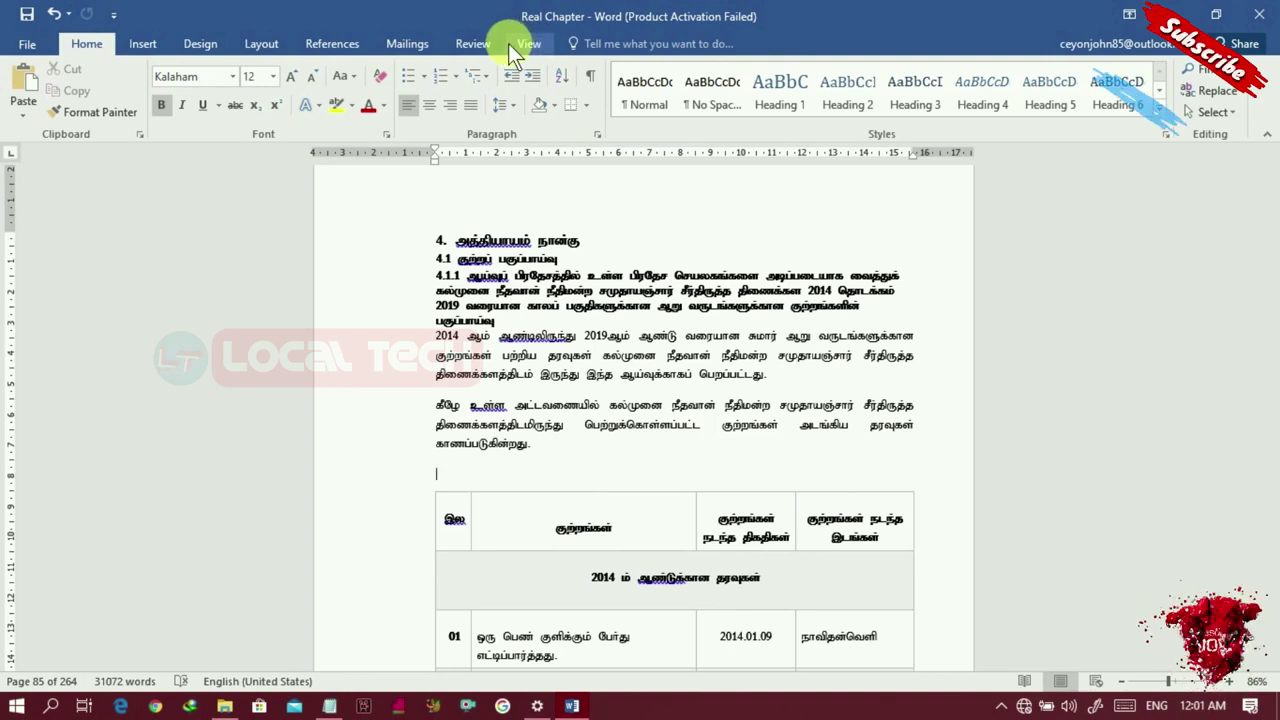
{"action": "left_click", "coordinate": [326, 46]}
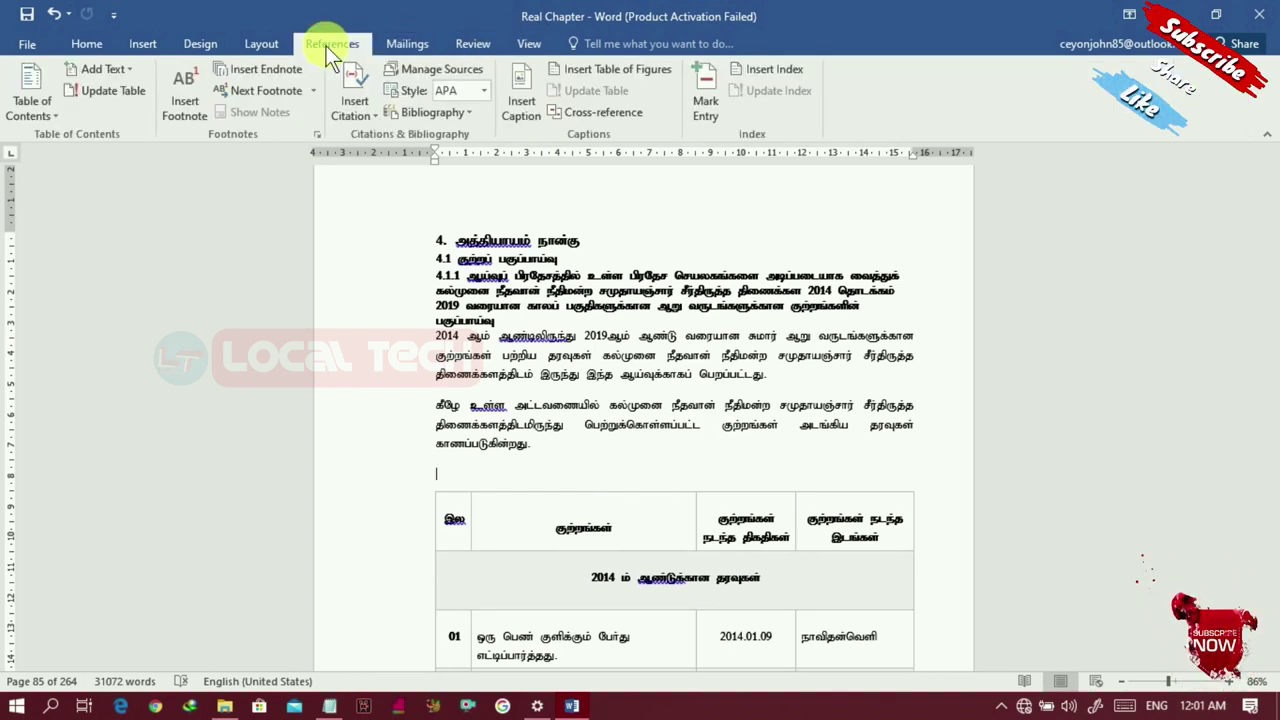
Step: Insert the 4.1 table caption and make it bold Tamil, reading 'அட்டவணை 4.1. குற்றங்கள்'
{"action": "left_click", "coordinate": [524, 82]}
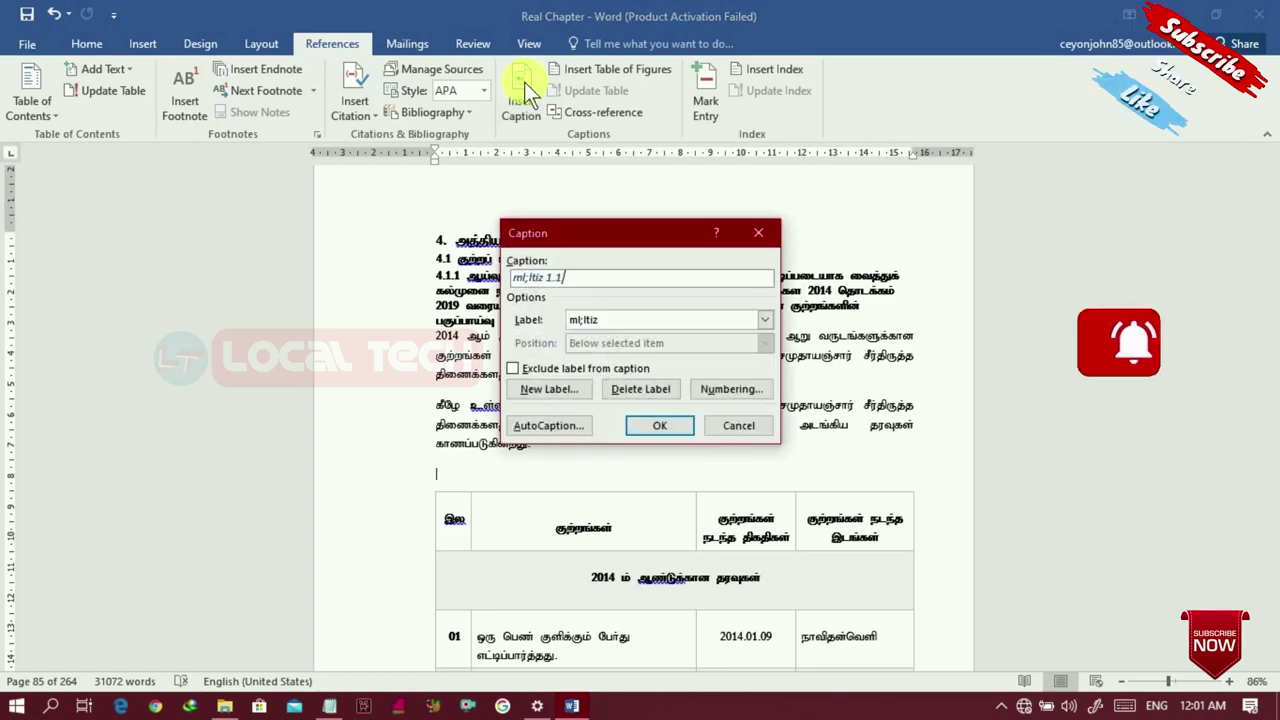
{"action": "type", "text": "."}
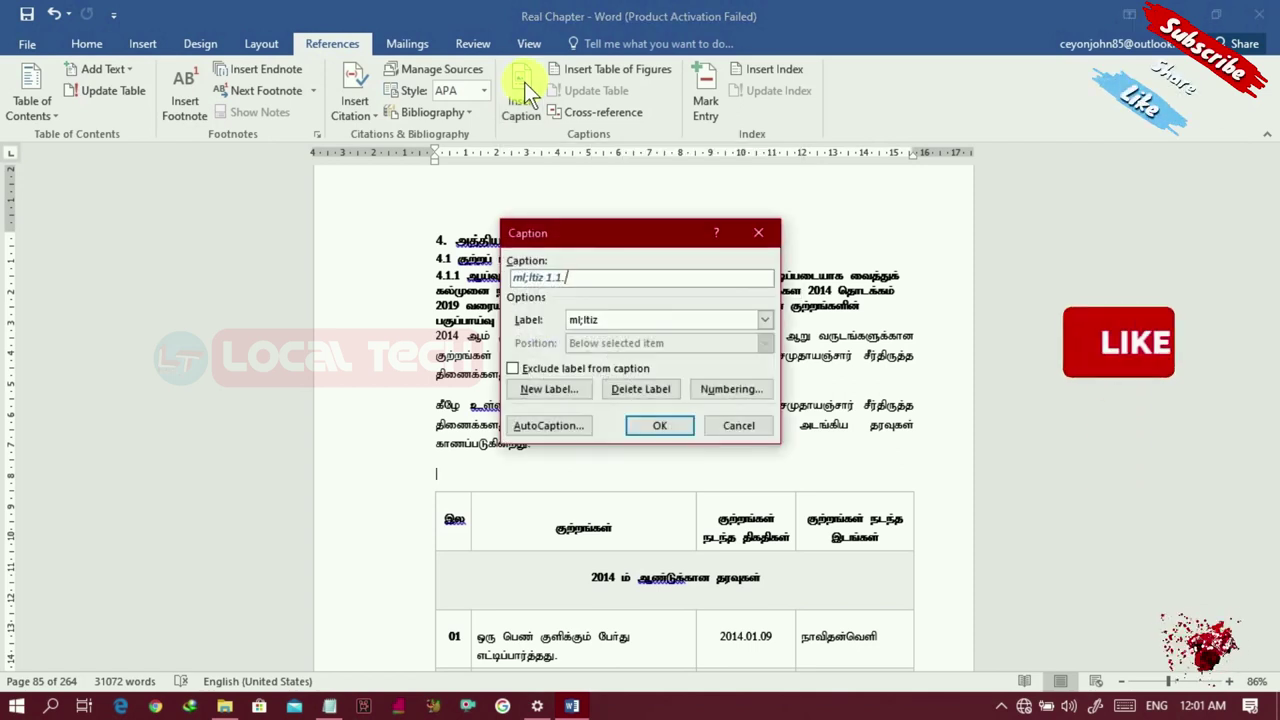
{"action": "type", "text": " Fw/"}
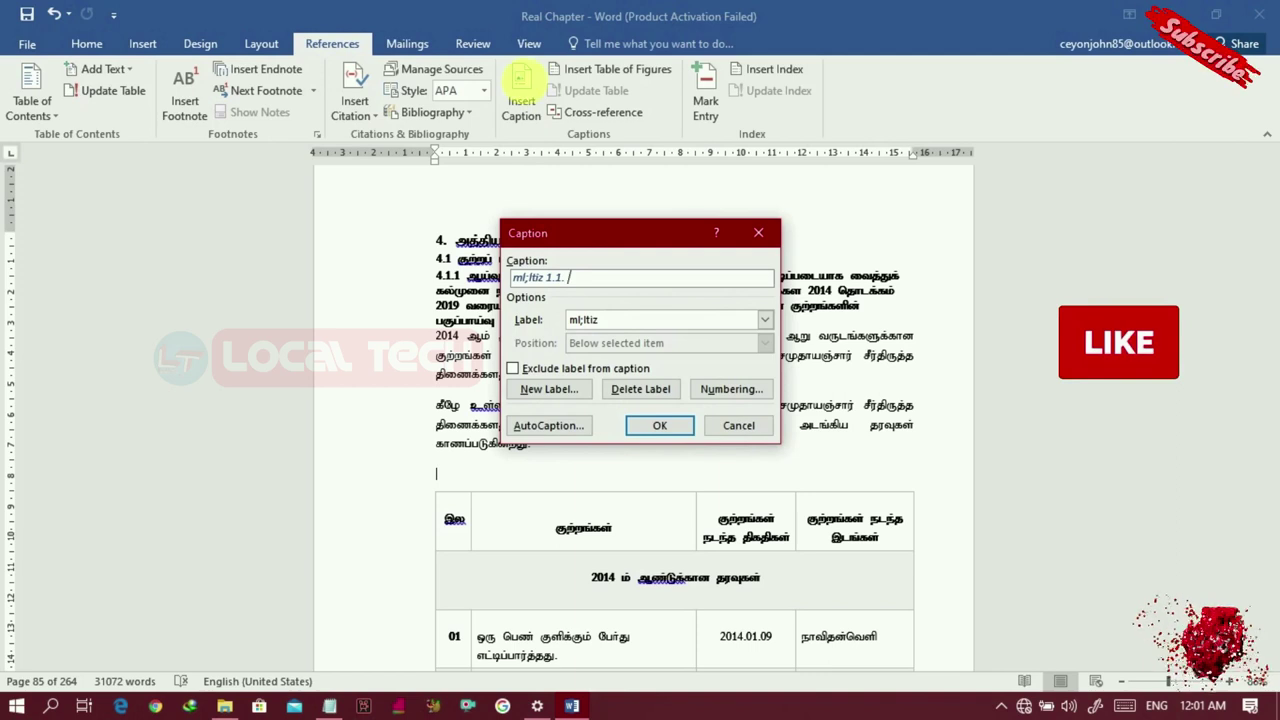
{"action": "type", "text": ";wq;f"}
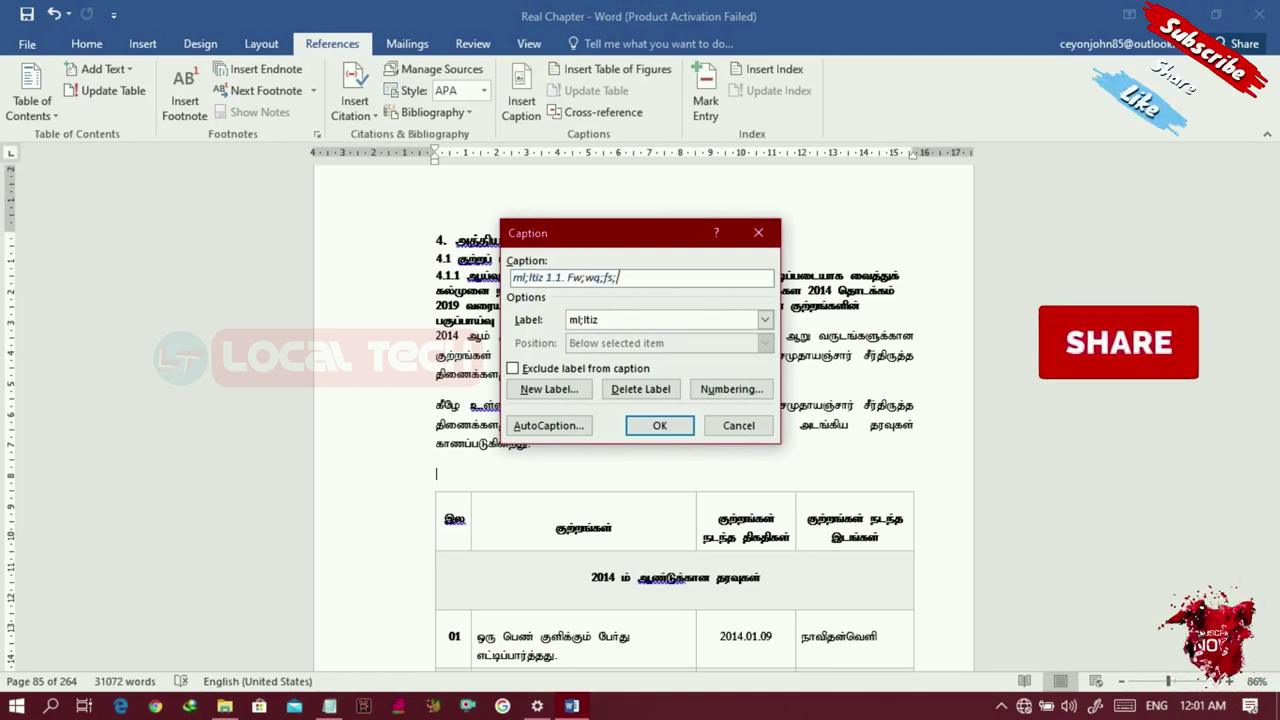
{"action": "type", "text": "s;"}
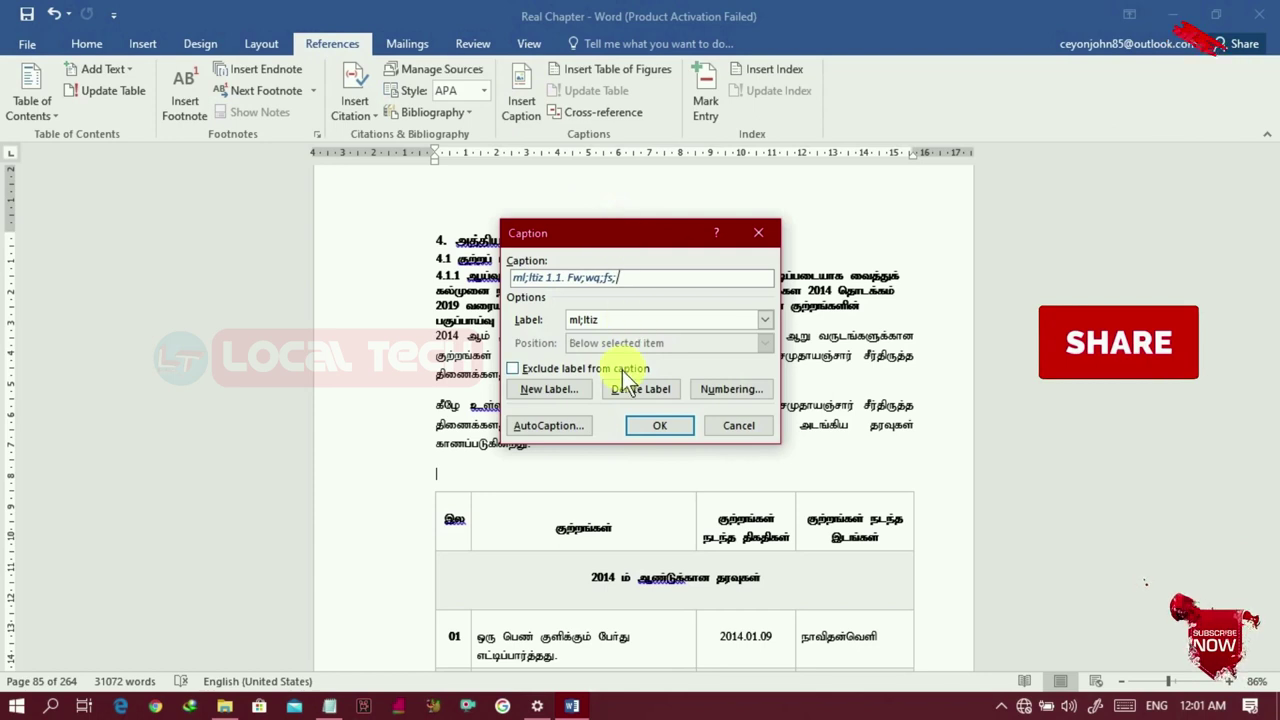
{"action": "left_click", "coordinate": [655, 425]}
{"action": "left_click_drag", "start_coordinate": [437, 474], "coordinate": [524, 471]}
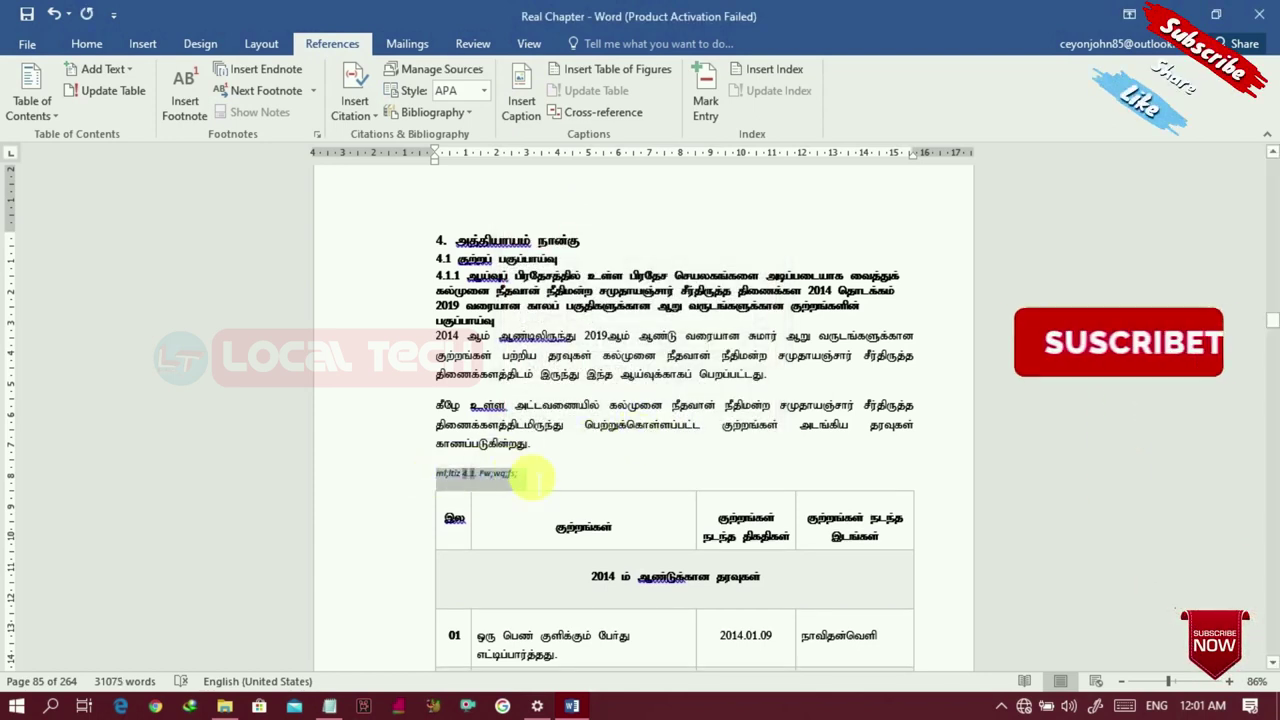
{"action": "key", "text": "ctrl+y"}
{"action": "key", "text": "ctrl+b"}
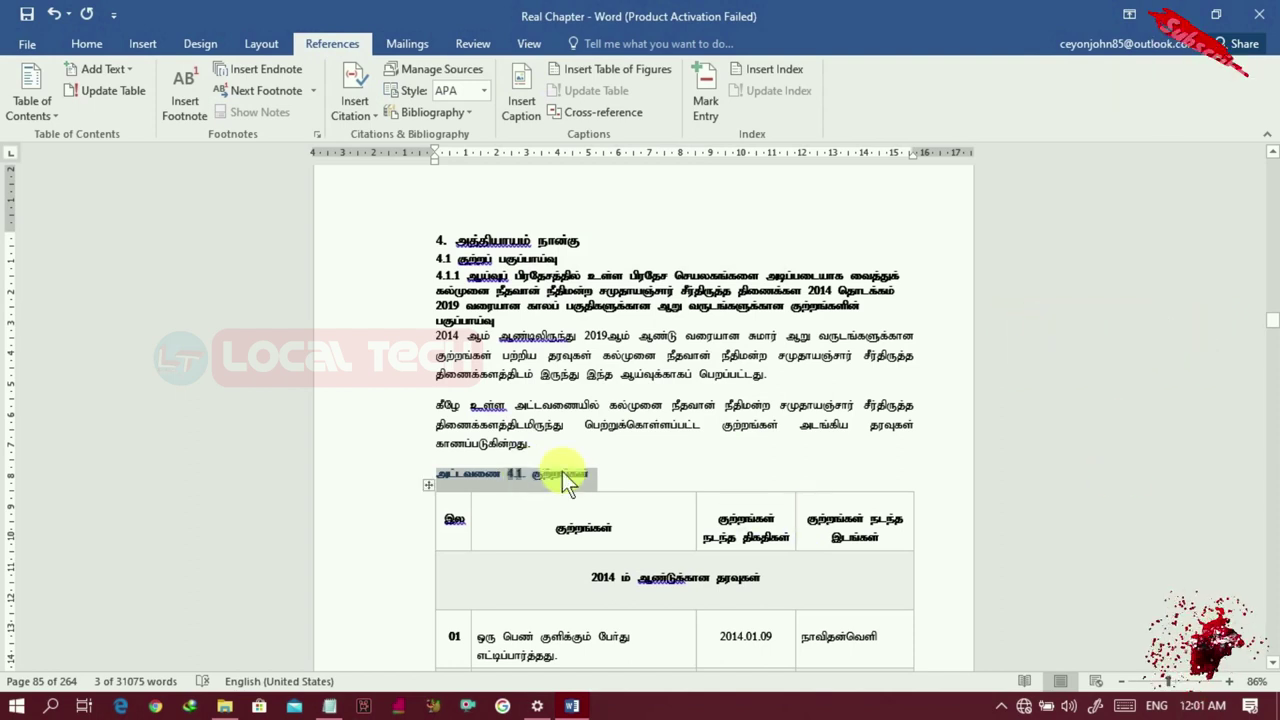
{"action": "left_click", "coordinate": [690, 462]}
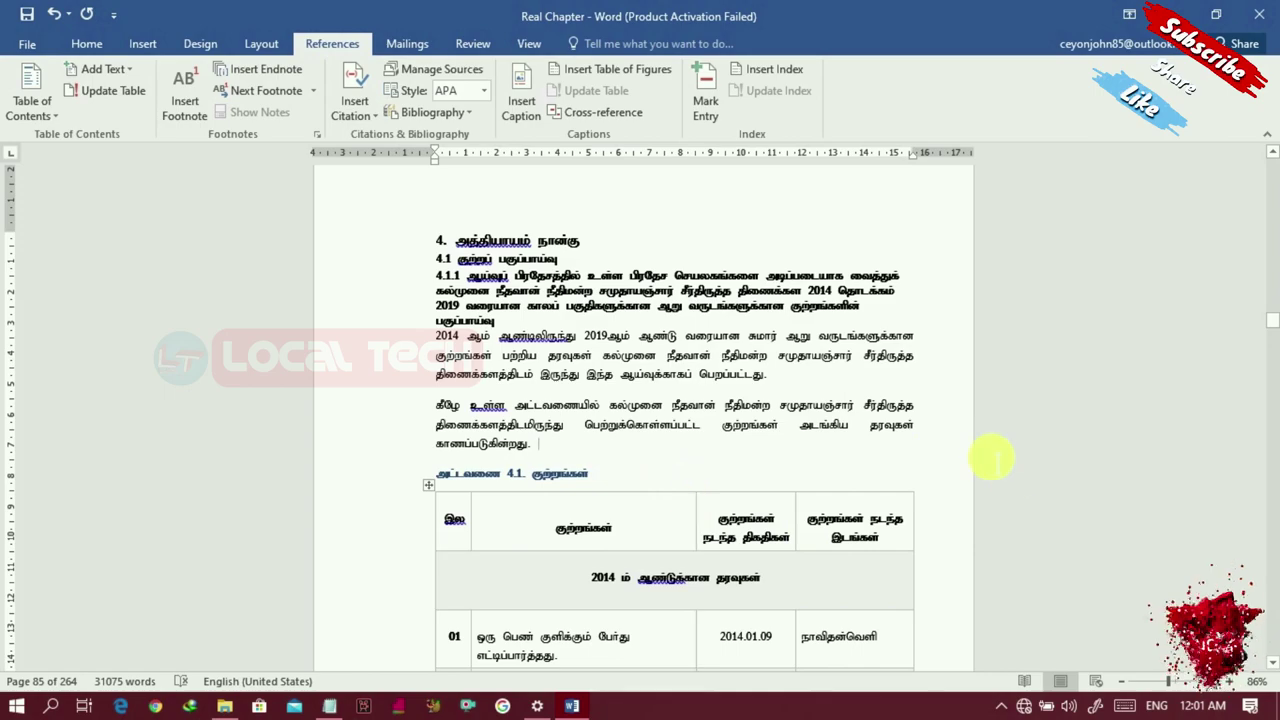
Step: Scroll to the second crimes table (2014 onward) and replace its typed 4.2 caption with a blank line
{"action": "scroll", "coordinate": [1268, 565], "scroll_direction": "down", "scroll_amount": 20}
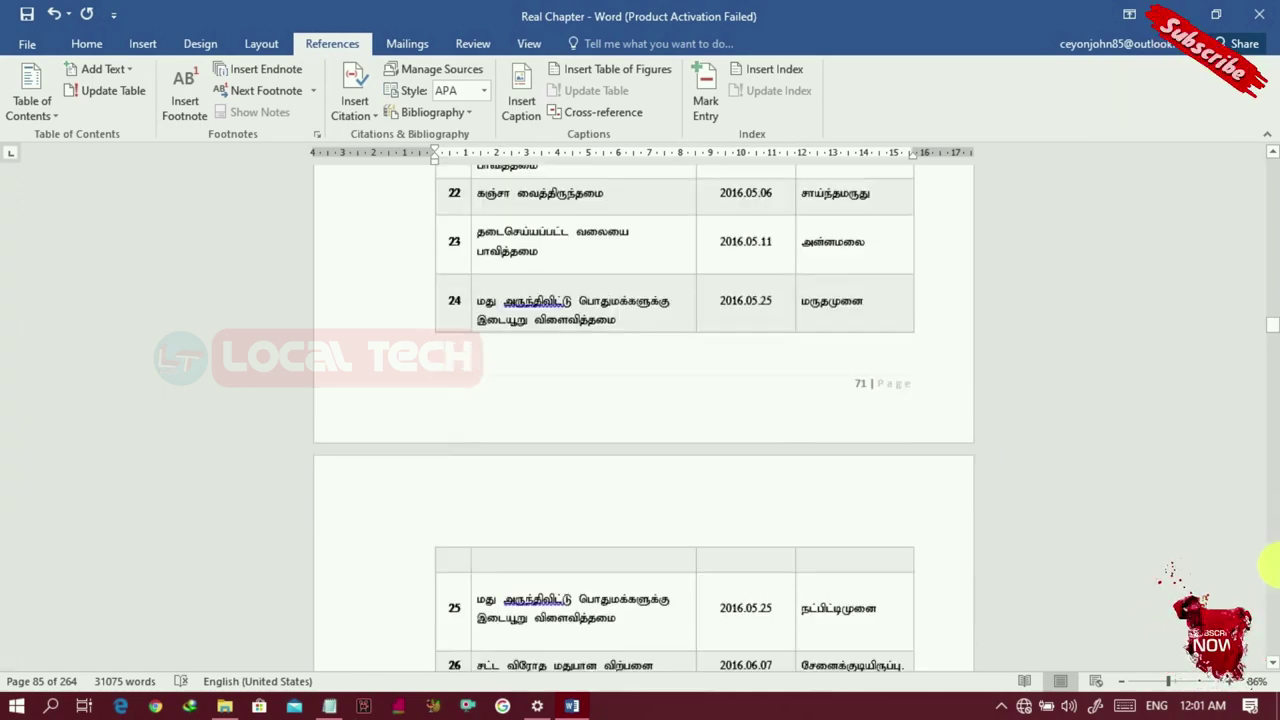
{"action": "scroll", "coordinate": [1268, 565], "scroll_direction": "down", "scroll_amount": 20}
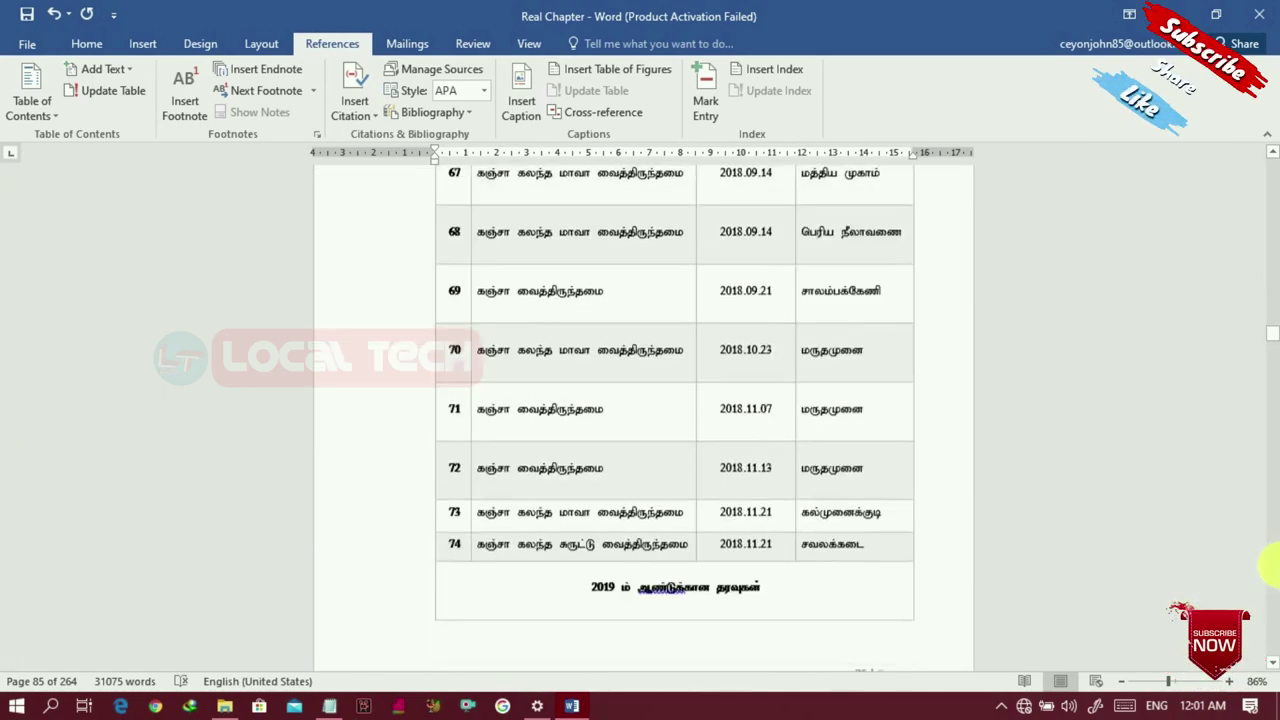
{"action": "scroll", "coordinate": [1268, 565], "scroll_direction": "down", "scroll_amount": 20}
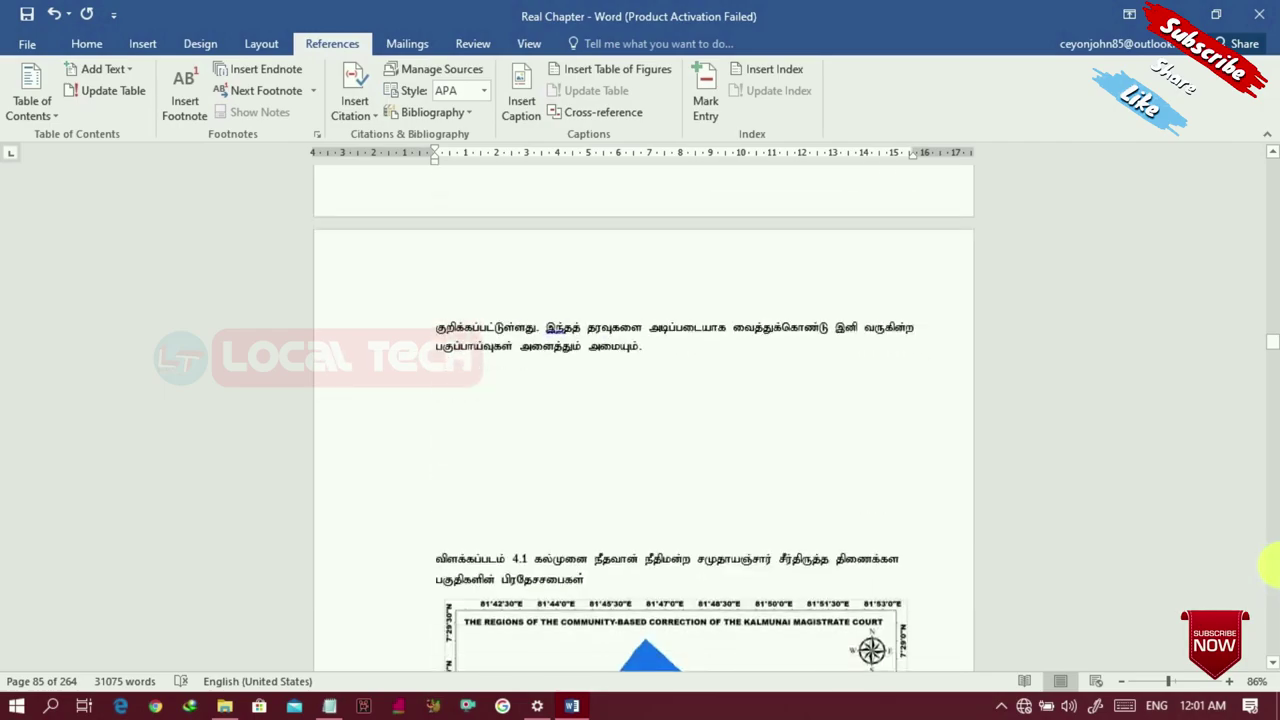
{"action": "scroll", "coordinate": [1268, 565], "scroll_direction": "down", "scroll_amount": 20}
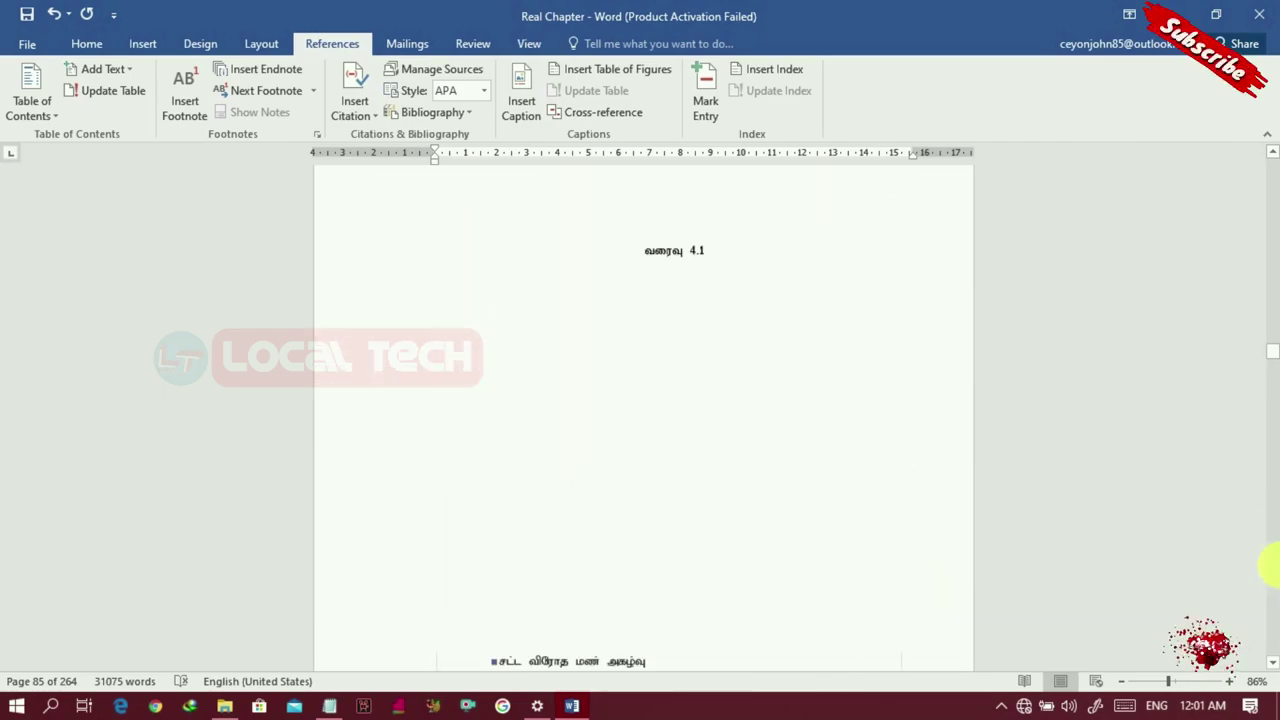
{"action": "scroll", "coordinate": [1268, 565], "scroll_direction": "down", "scroll_amount": 20}
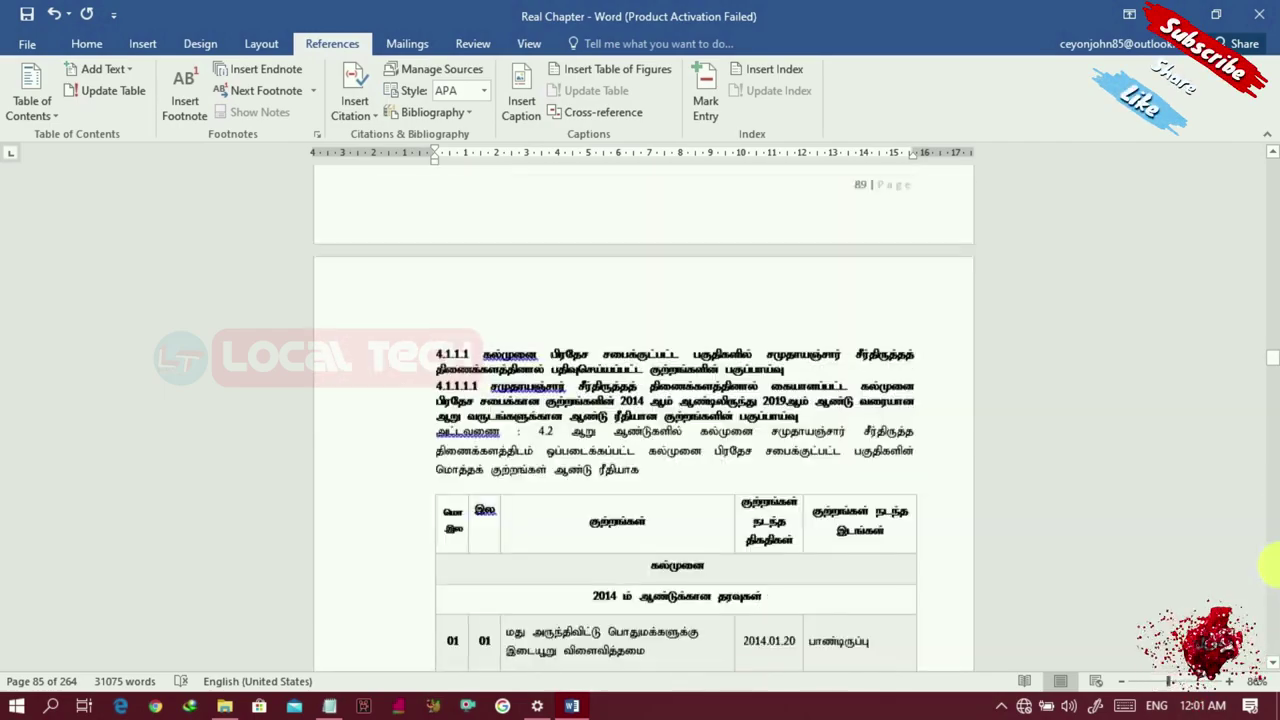
{"action": "left_click", "coordinate": [1273, 158]}
{"action": "scroll", "coordinate": [1273, 158], "scroll_direction": "up", "scroll_amount": 8}
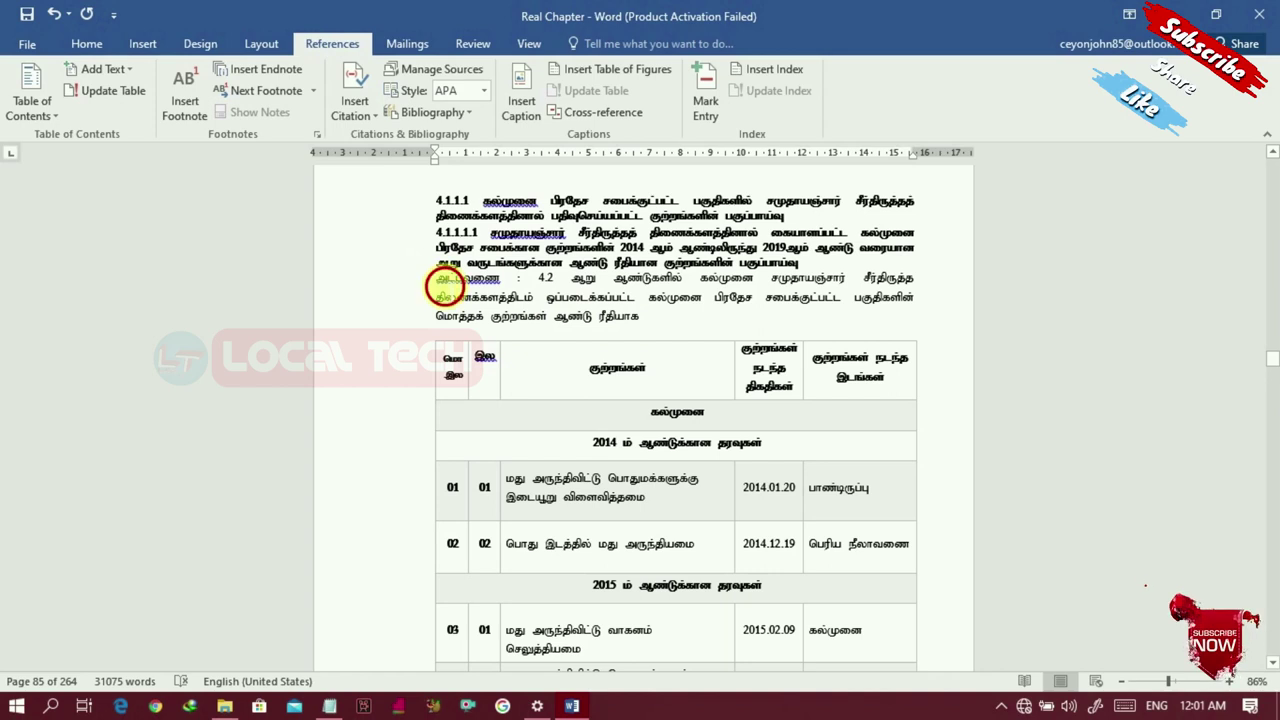
{"action": "left_click_drag", "start_coordinate": [440, 280], "coordinate": [642, 313]}
{"action": "key", "text": "Delete"}
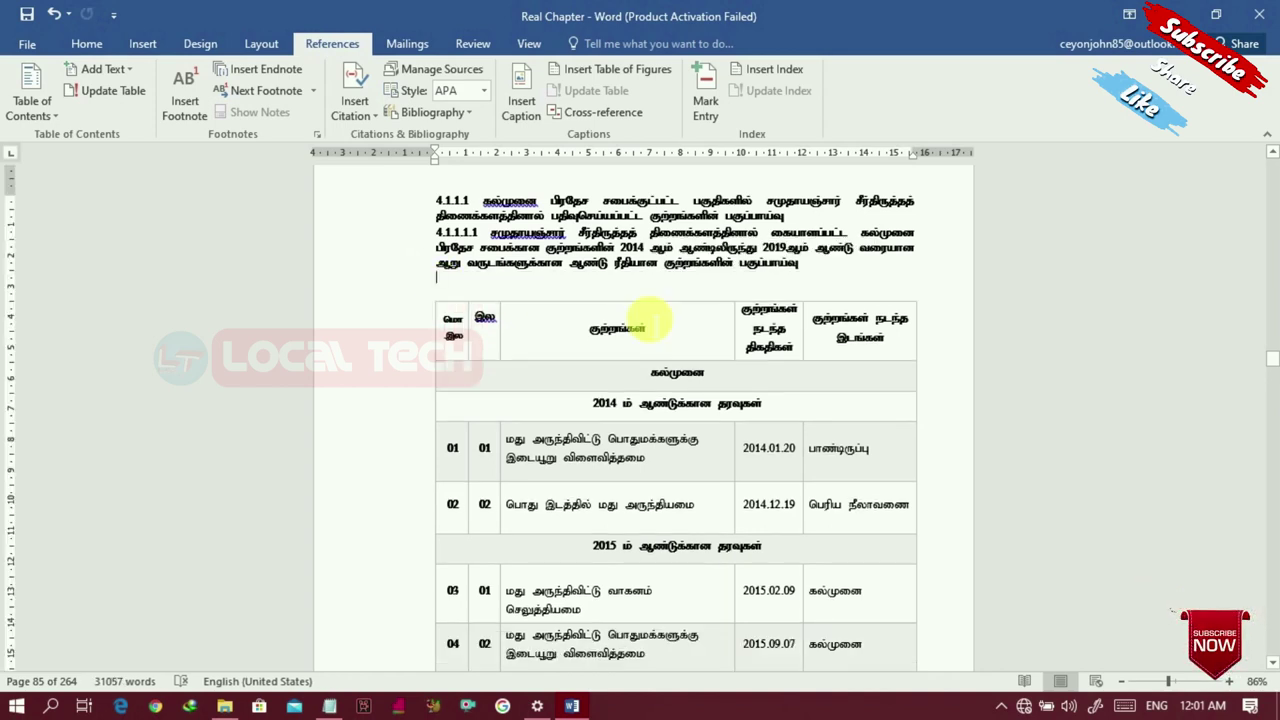
{"action": "key", "text": "Return"}
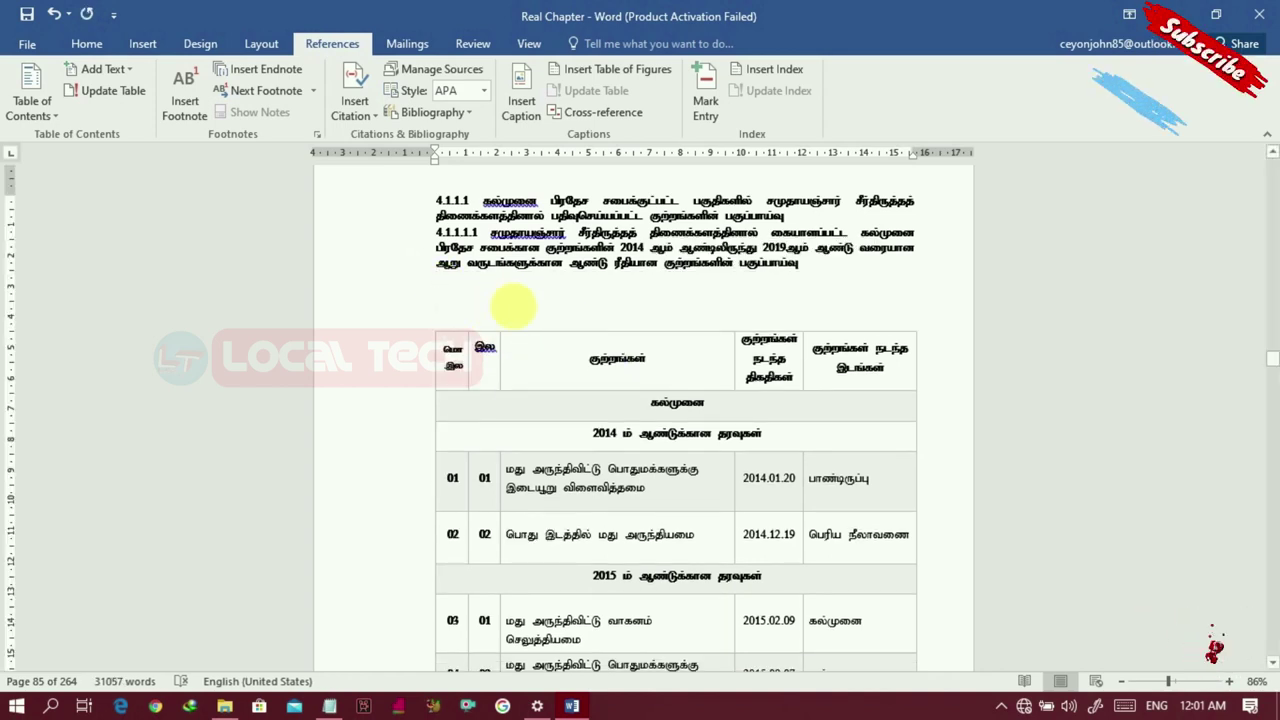
Step: Caption the crime table 'அட்டவணை 4.2. திருட்டு' above it and render the caption in the Tamil font
{"action": "left_click", "coordinate": [509, 109]}
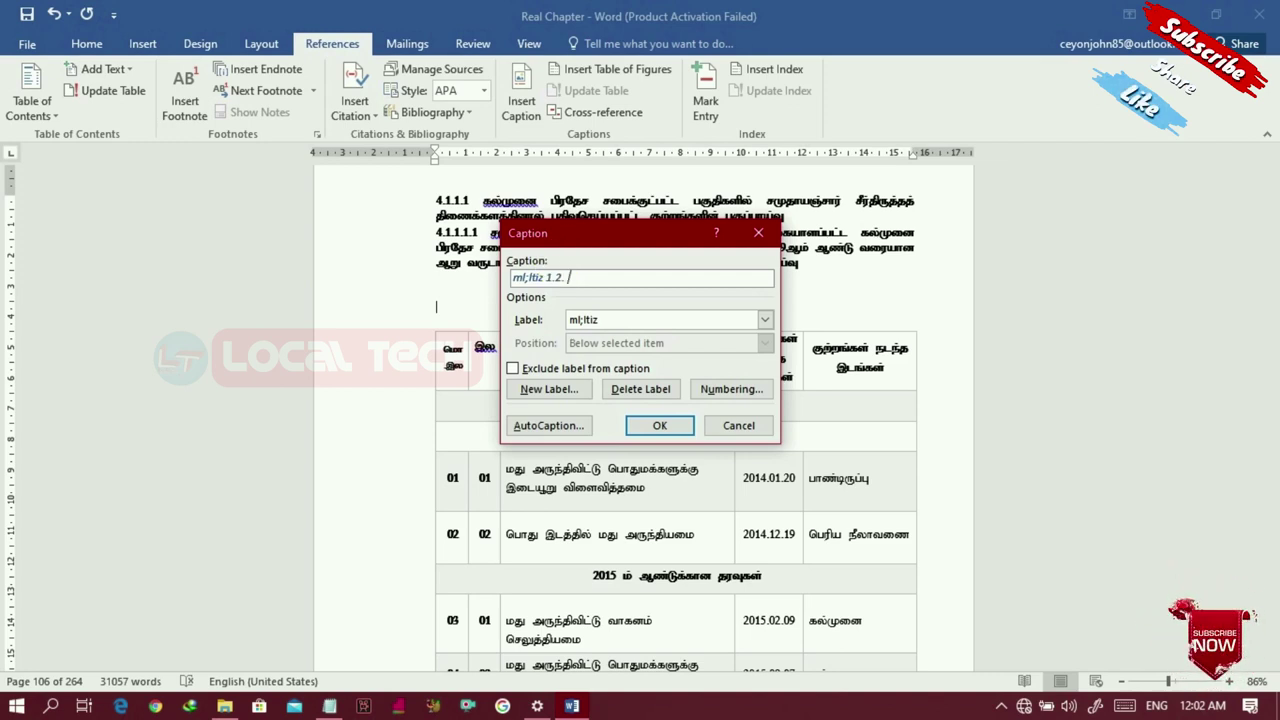
{"action": "type", "text": "jp"}
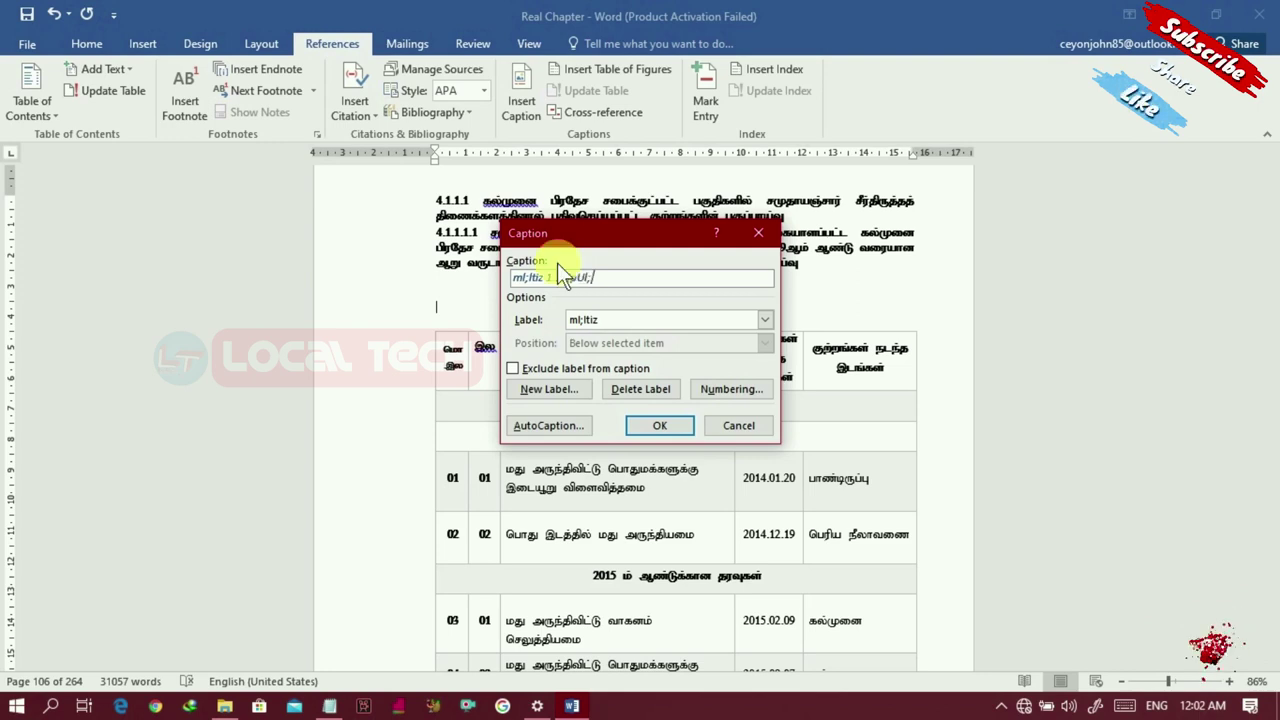
{"action": "left_click", "coordinate": [655, 426]}
{"action": "left_click_drag", "start_coordinate": [430, 305], "coordinate": [545, 312]}
{"action": "key", "text": "ctrl+shift+f"}
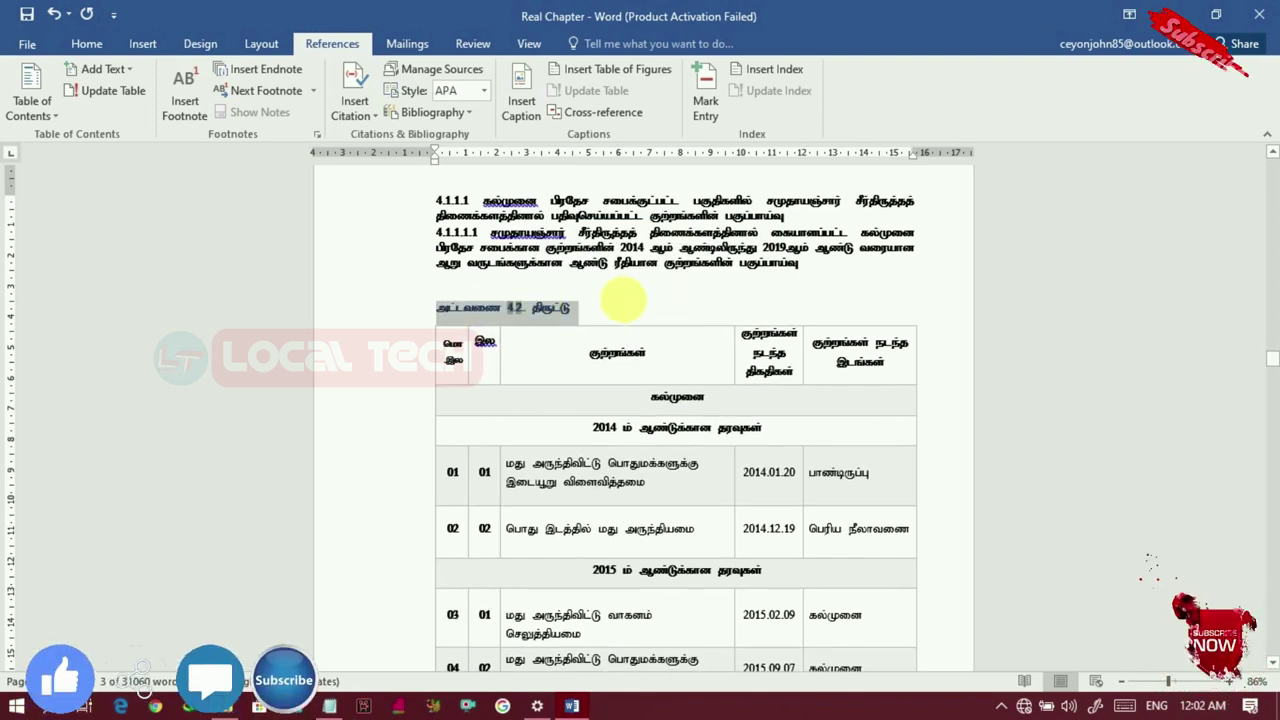
{"action": "left_click", "coordinate": [625, 302]}
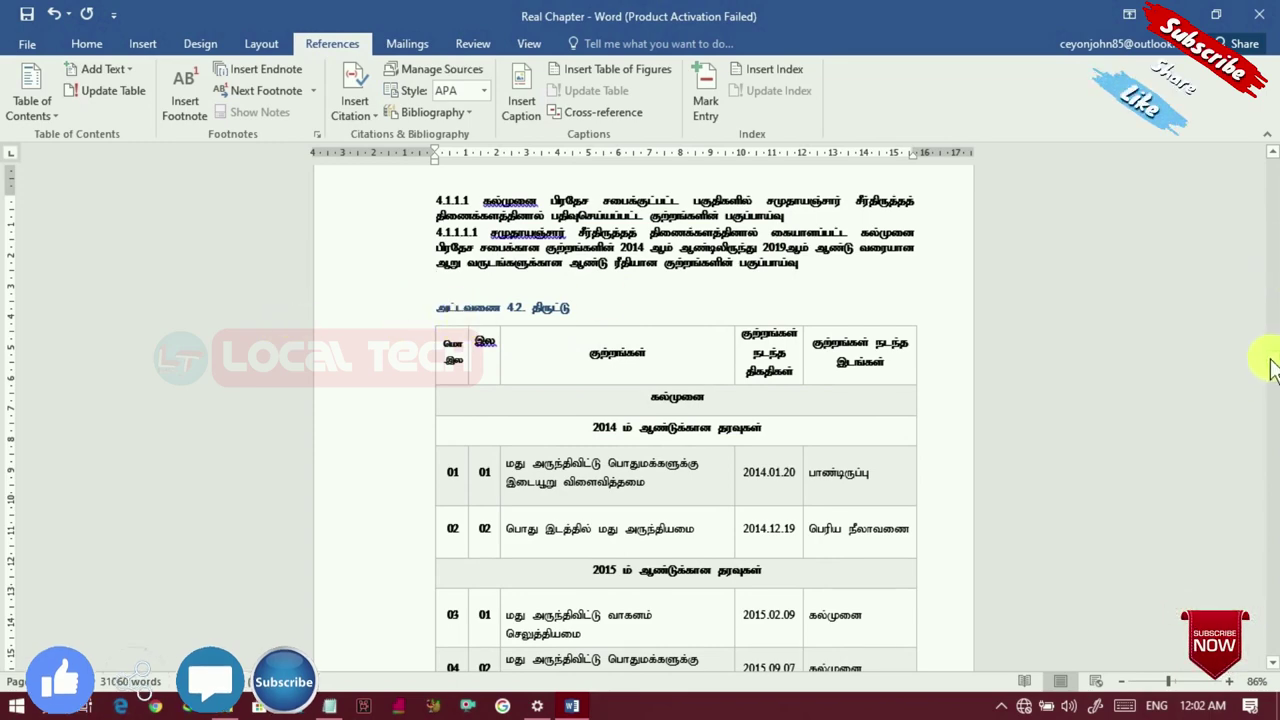
Step: Delete the outdated Table 1 and Table 2 entries below the அட்டவணைகள் heading
{"action": "scroll", "coordinate": [1268, 345], "scroll_direction": "up", "scroll_amount": 8}
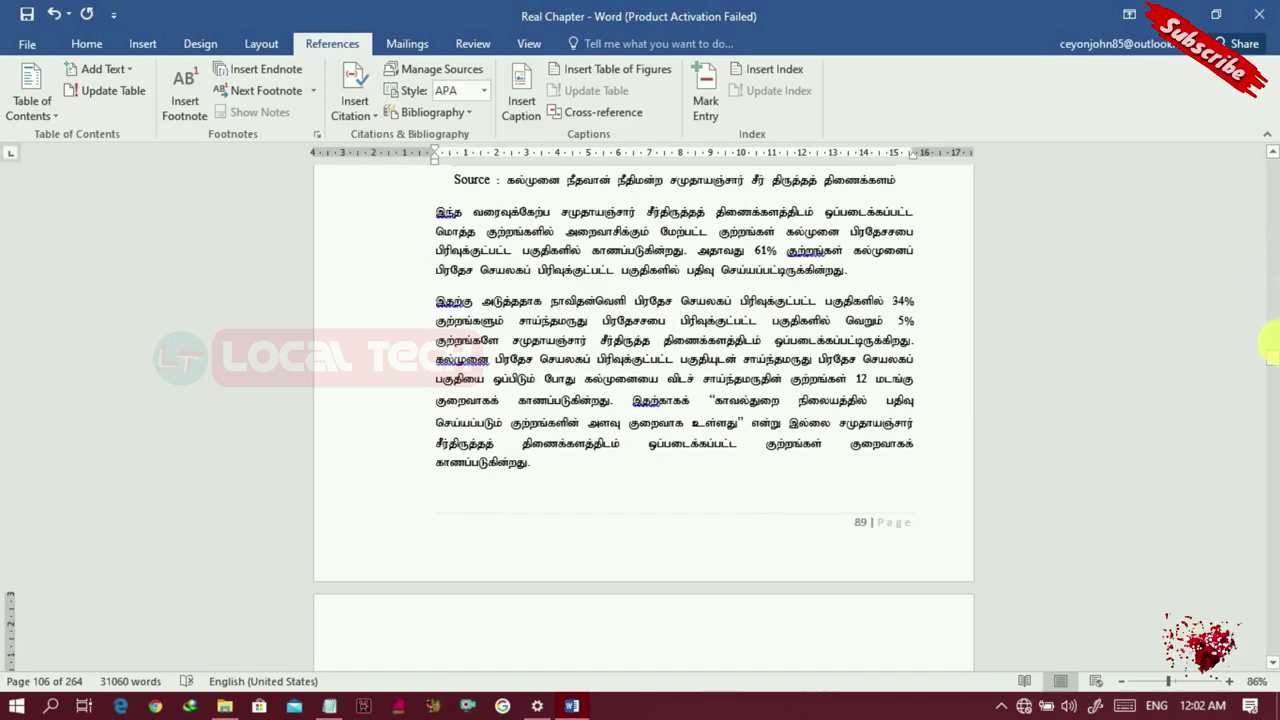
{"action": "left_click_drag", "start_coordinate": [1272, 362], "coordinate": [1270, 184]}
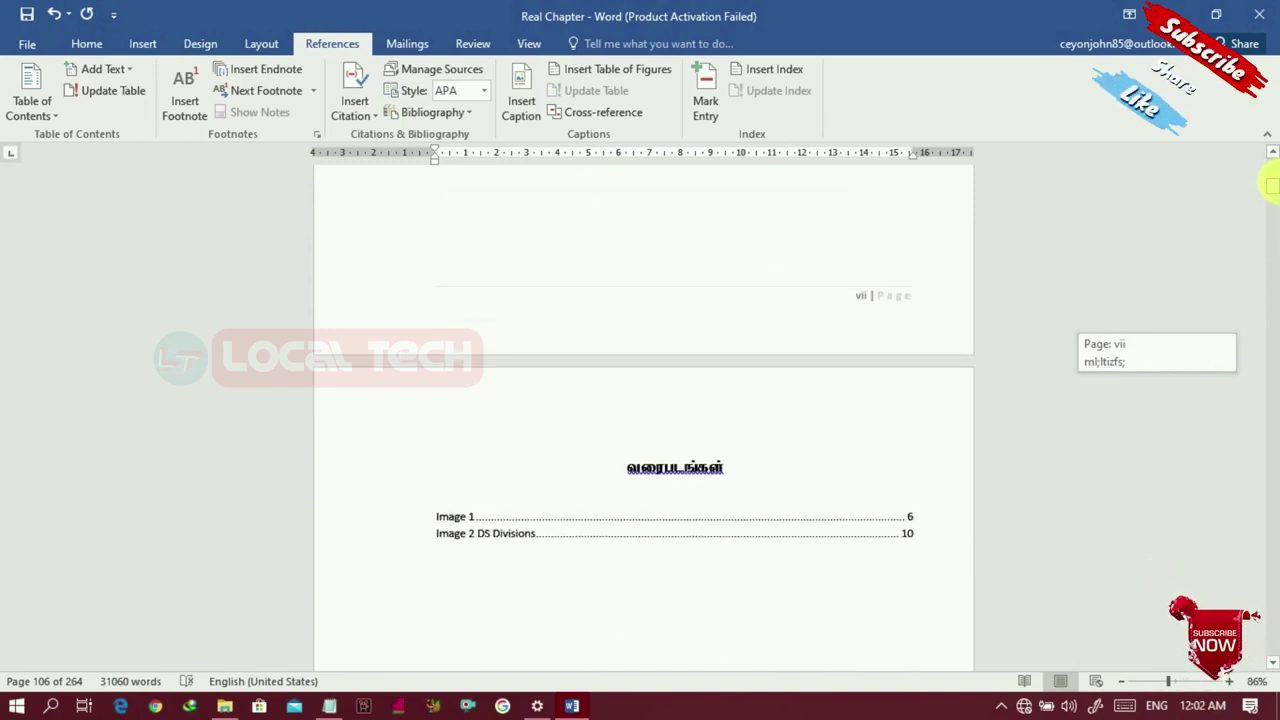
{"action": "left_click_drag", "start_coordinate": [1270, 184], "coordinate": [1270, 186]}
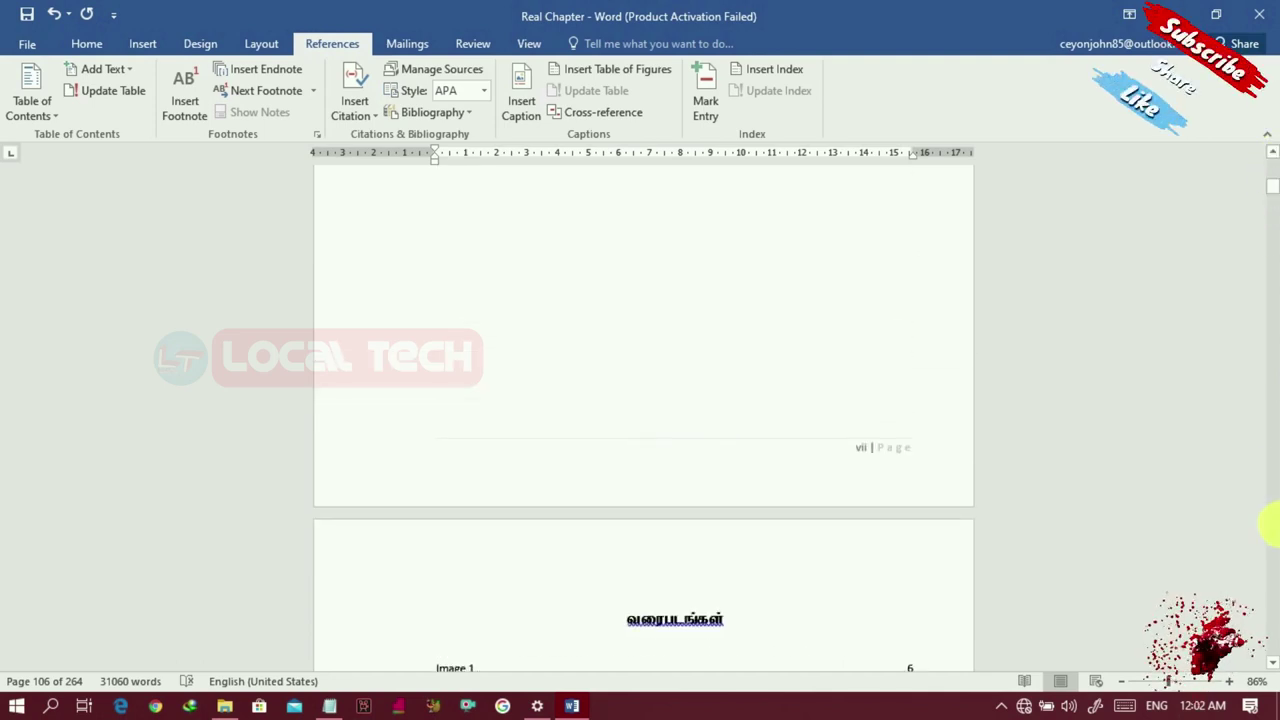
{"action": "scroll", "coordinate": [1270, 678], "scroll_direction": "down", "scroll_amount": 5}
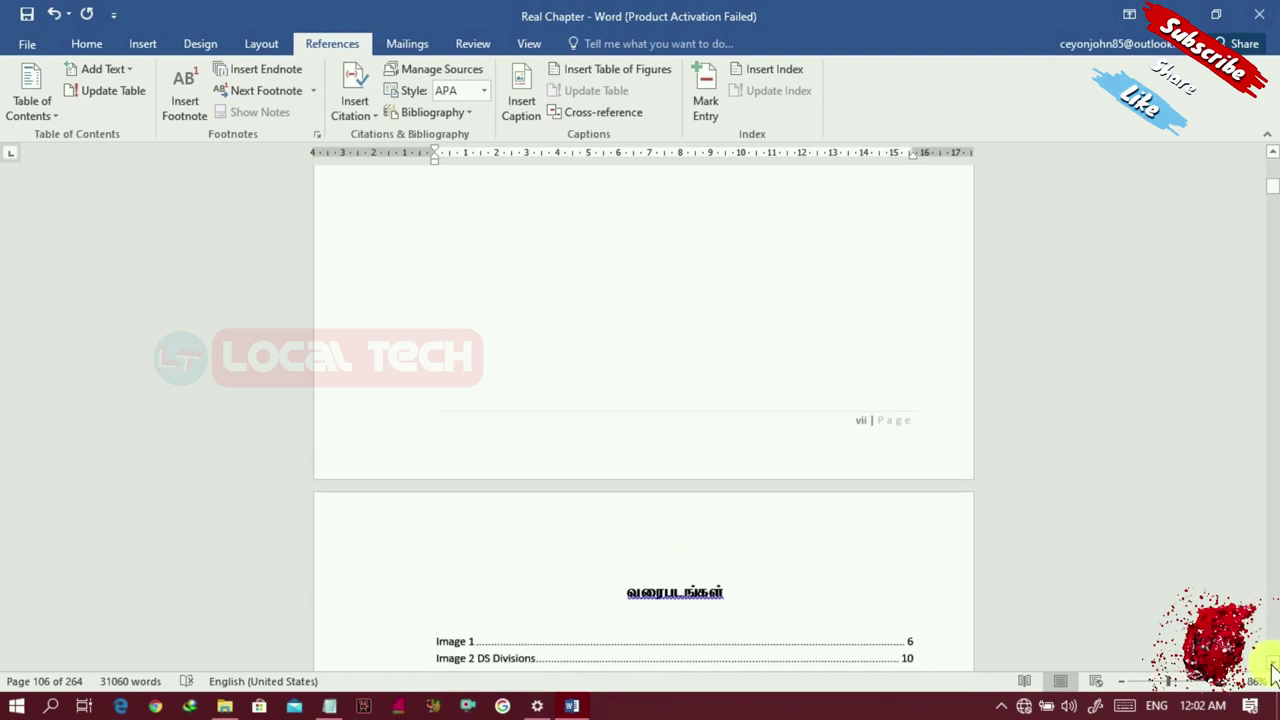
{"action": "left_click", "coordinate": [425, 422]}
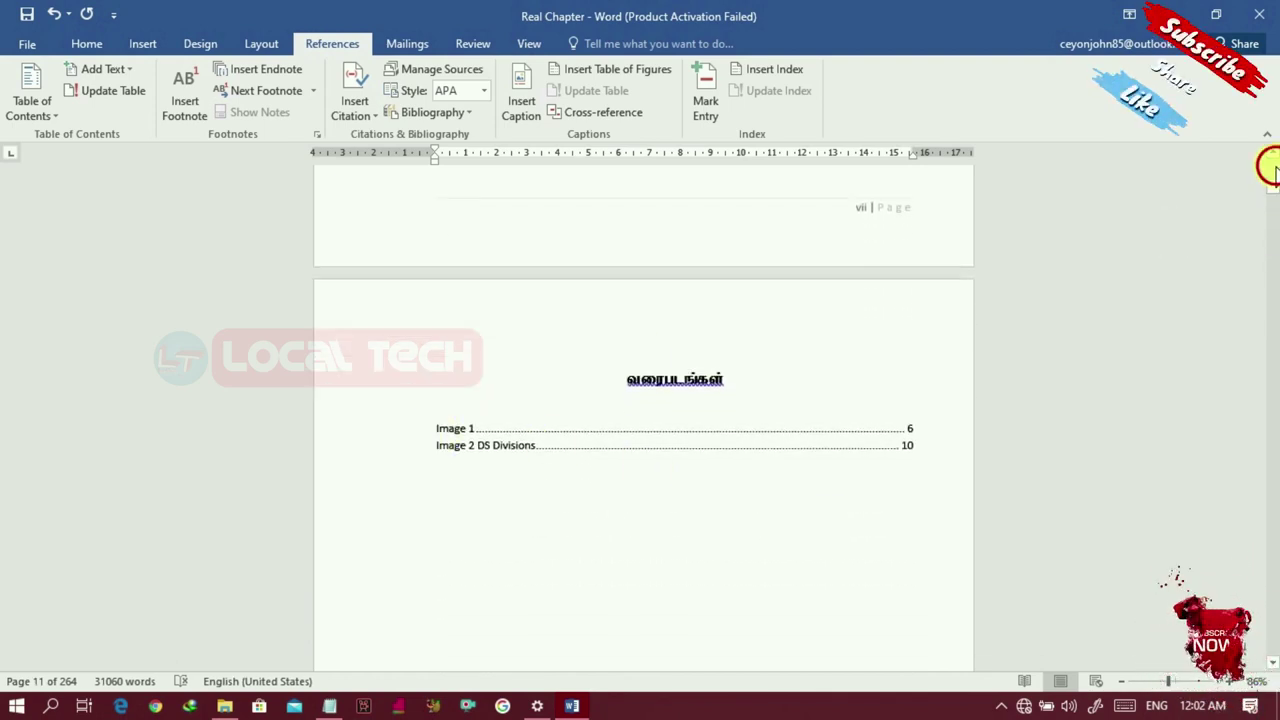
{"action": "scroll", "coordinate": [1273, 175], "scroll_direction": "up", "scroll_amount": 10}
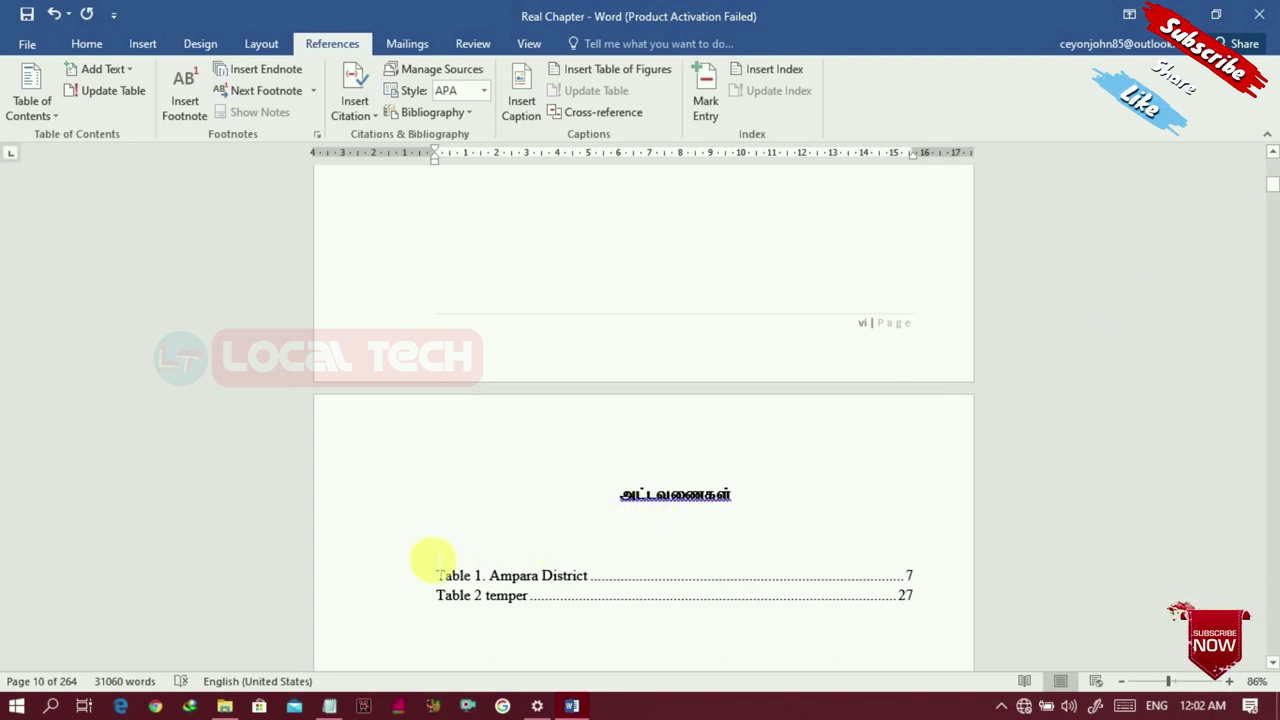
{"action": "left_click_drag", "start_coordinate": [437, 578], "coordinate": [848, 622]}
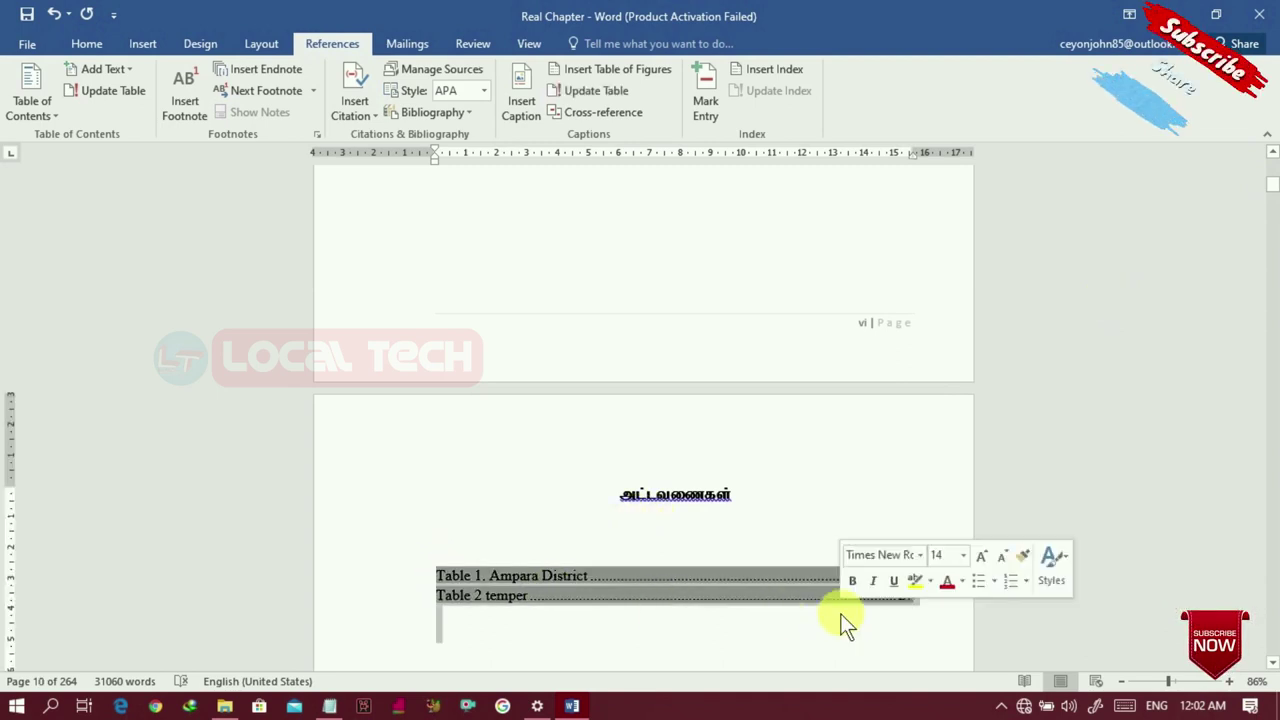
{"action": "key", "text": "Delete"}
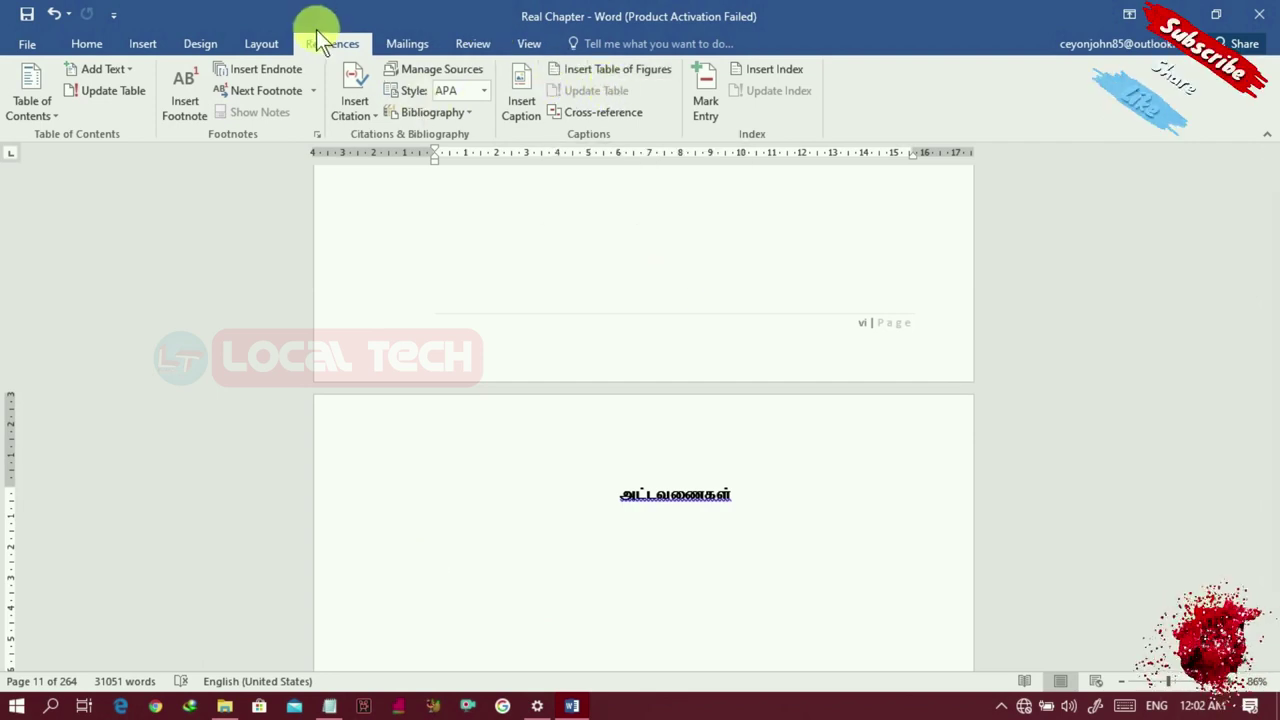
Step: Insert a table of figures for the ml;ltiz label, listing tables 1.1–4.2 on pages 7–90
{"action": "left_click", "coordinate": [575, 72]}
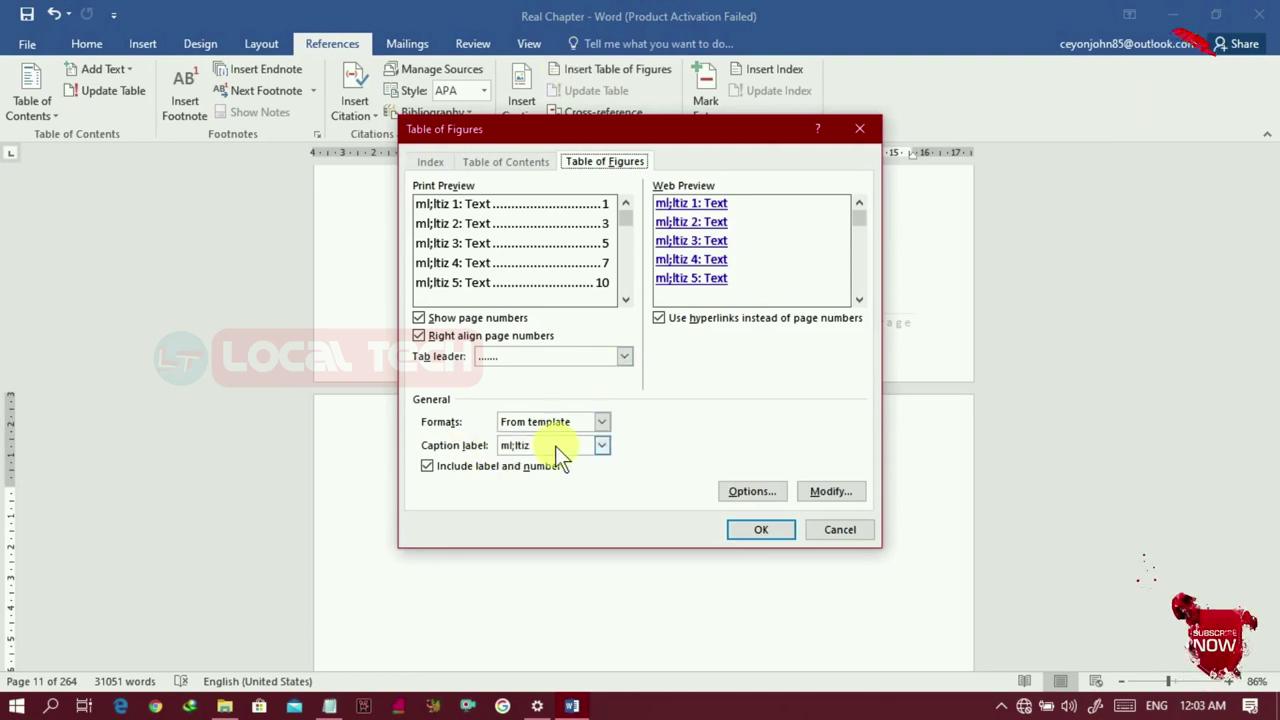
{"action": "left_click", "coordinate": [779, 528]}
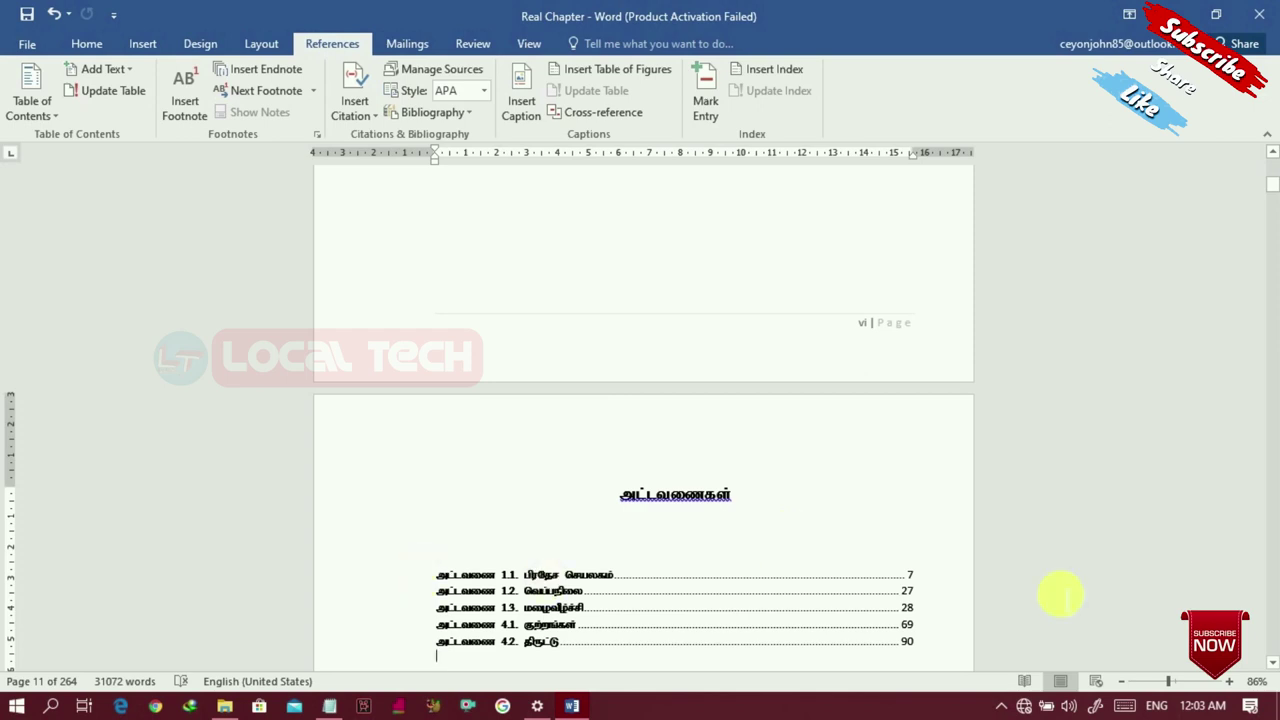
{"action": "scroll", "coordinate": [1268, 625], "scroll_direction": "down", "scroll_amount": 5}
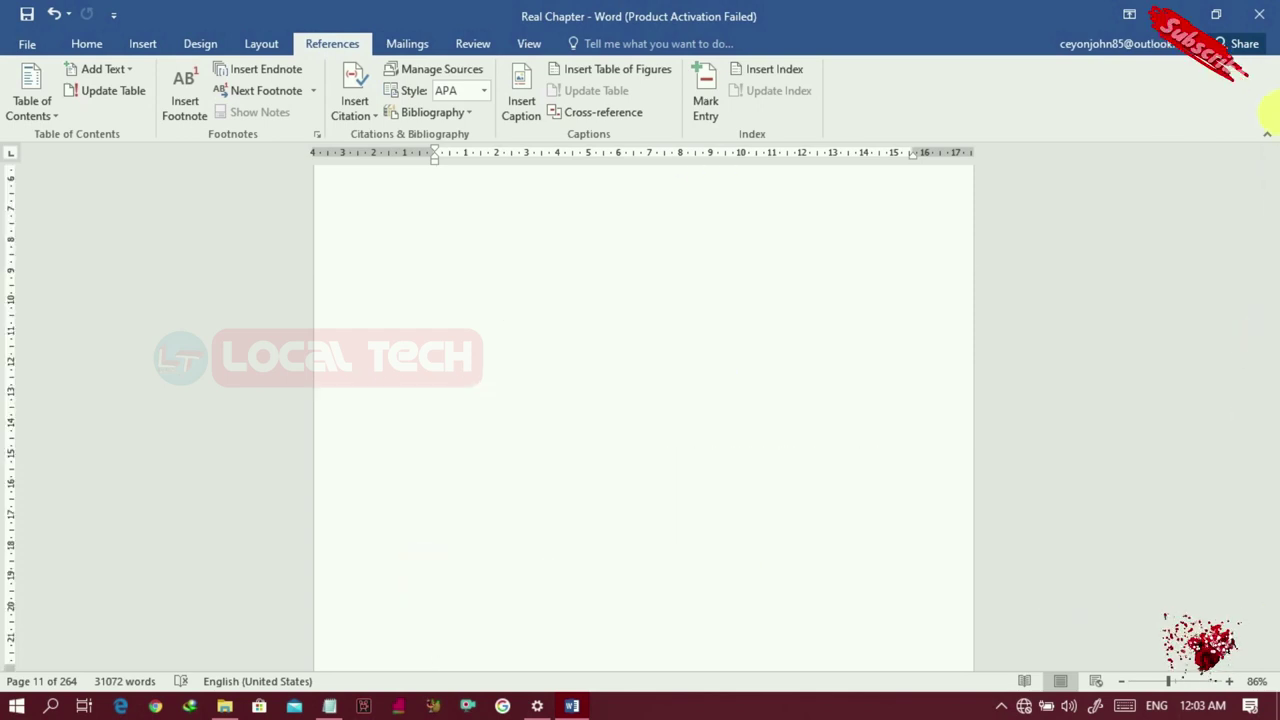
{"action": "left_click", "coordinate": [1271, 152]}
{"action": "scroll", "coordinate": [1262, 157], "scroll_direction": "up", "scroll_amount": 2}
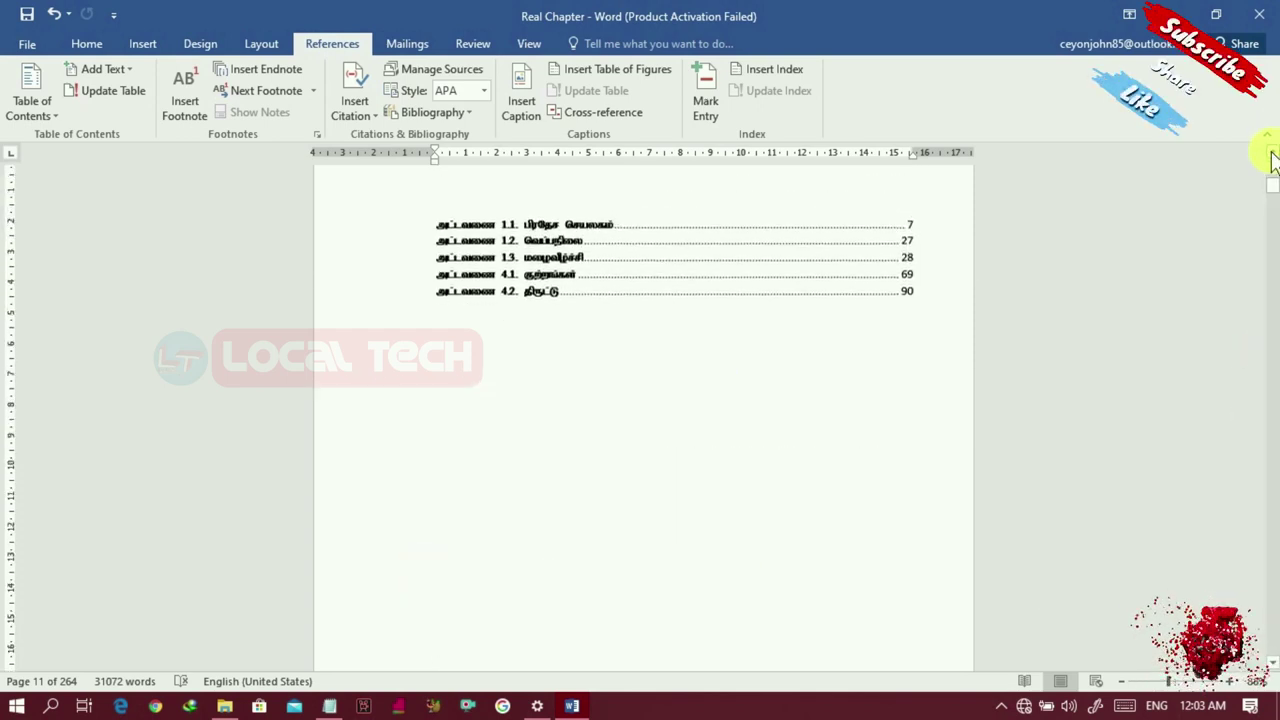
{"action": "left_click_drag", "start_coordinate": [446, 293], "coordinate": [754, 386]}
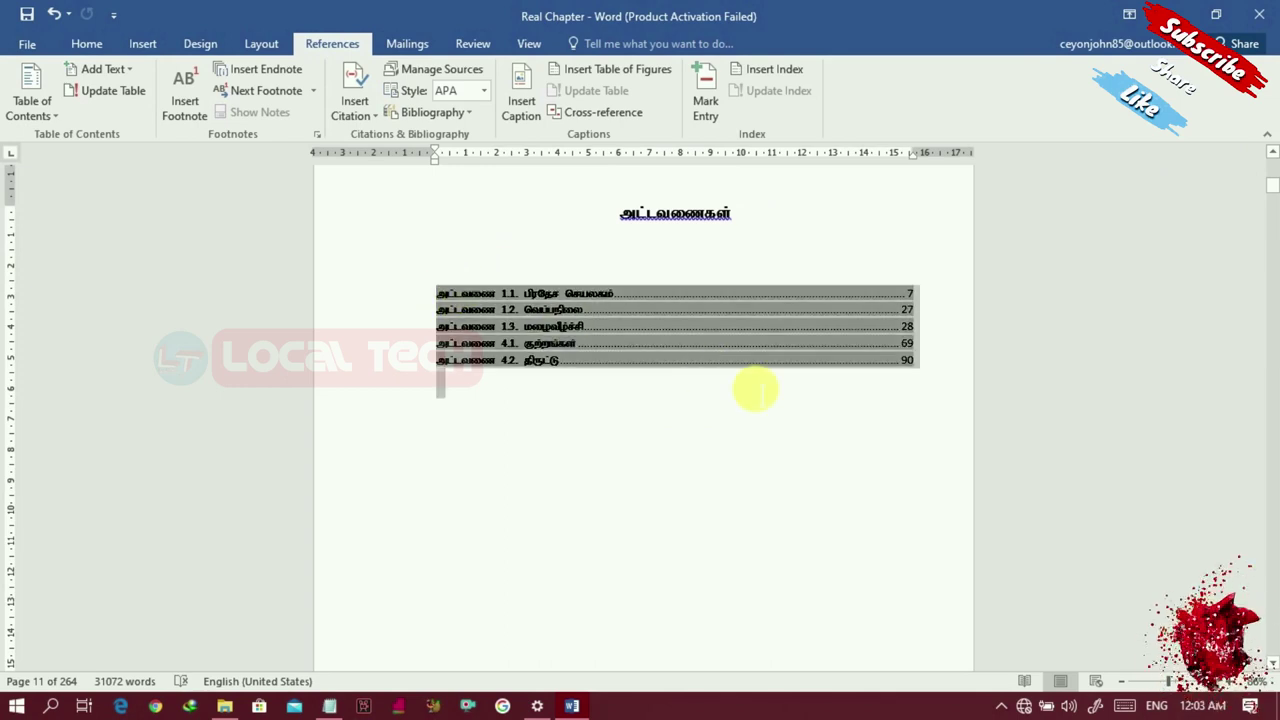
Step: Set the five list entries, அட்டவணை 1.1 through 4.2, to font size 14
{"action": "left_click", "coordinate": [82, 43]}
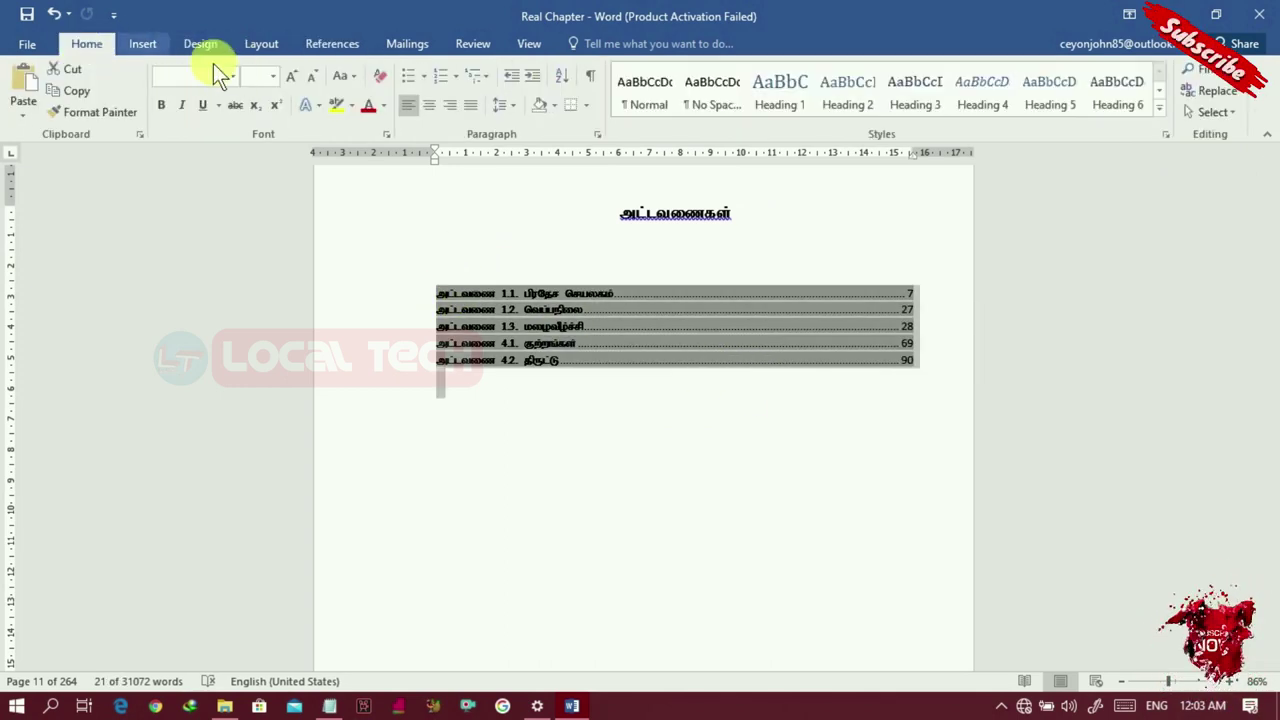
{"action": "left_click", "coordinate": [272, 77]}
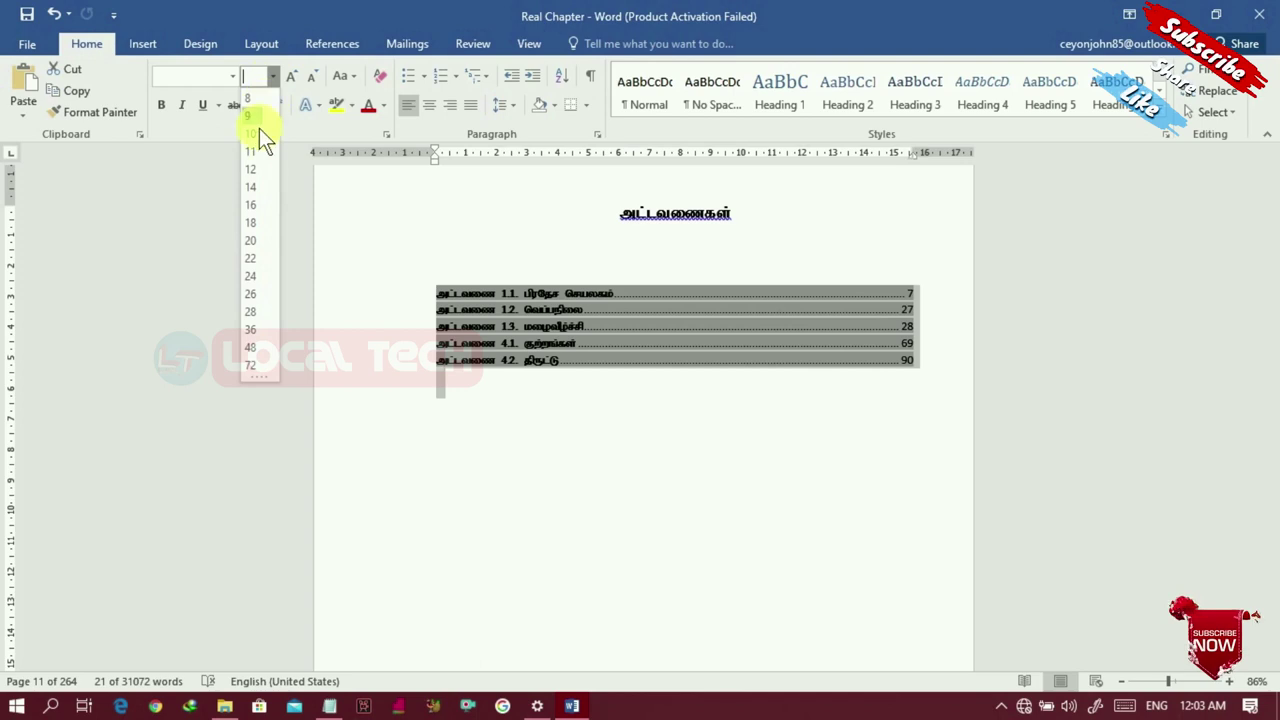
{"action": "left_click", "coordinate": [252, 188]}
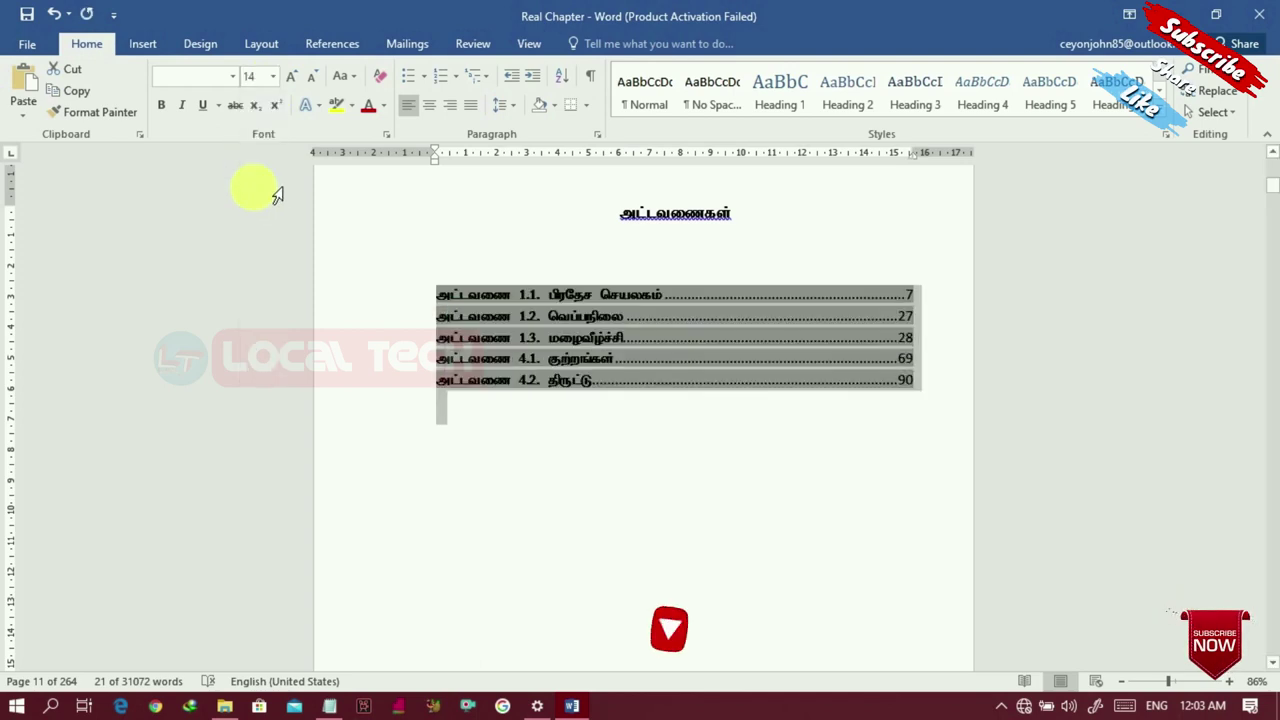
{"action": "left_click", "coordinate": [589, 396]}
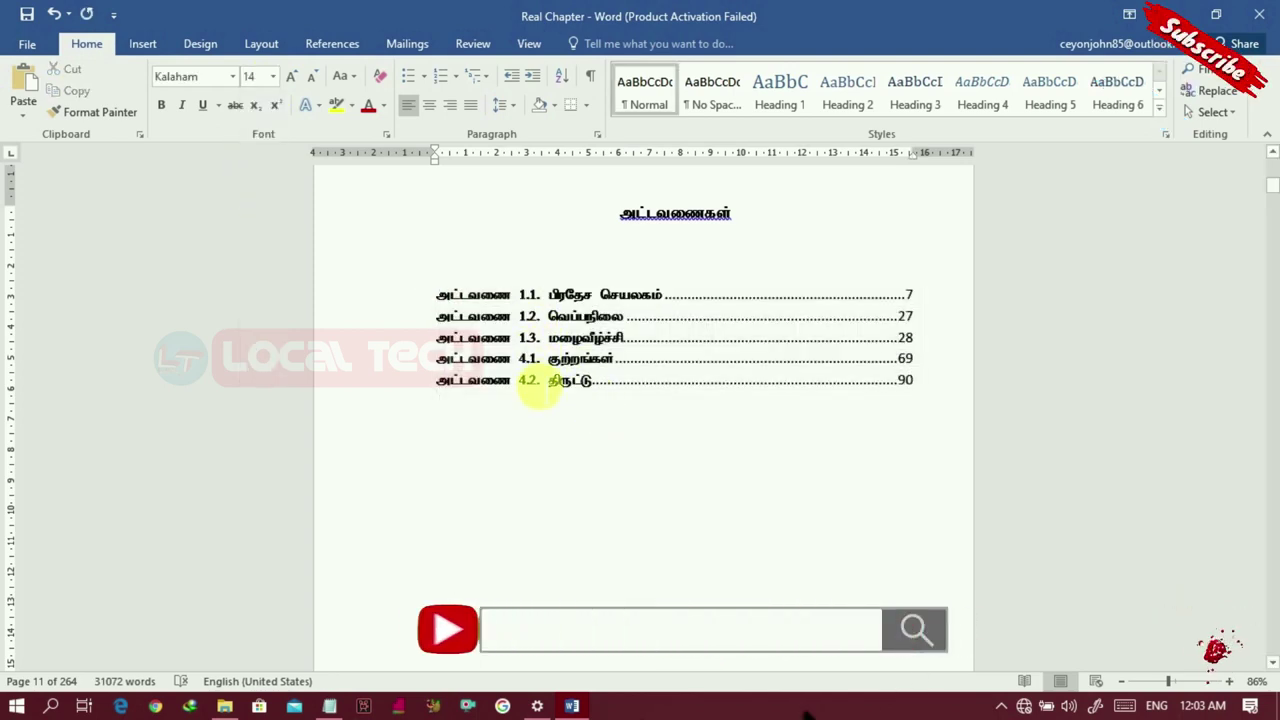
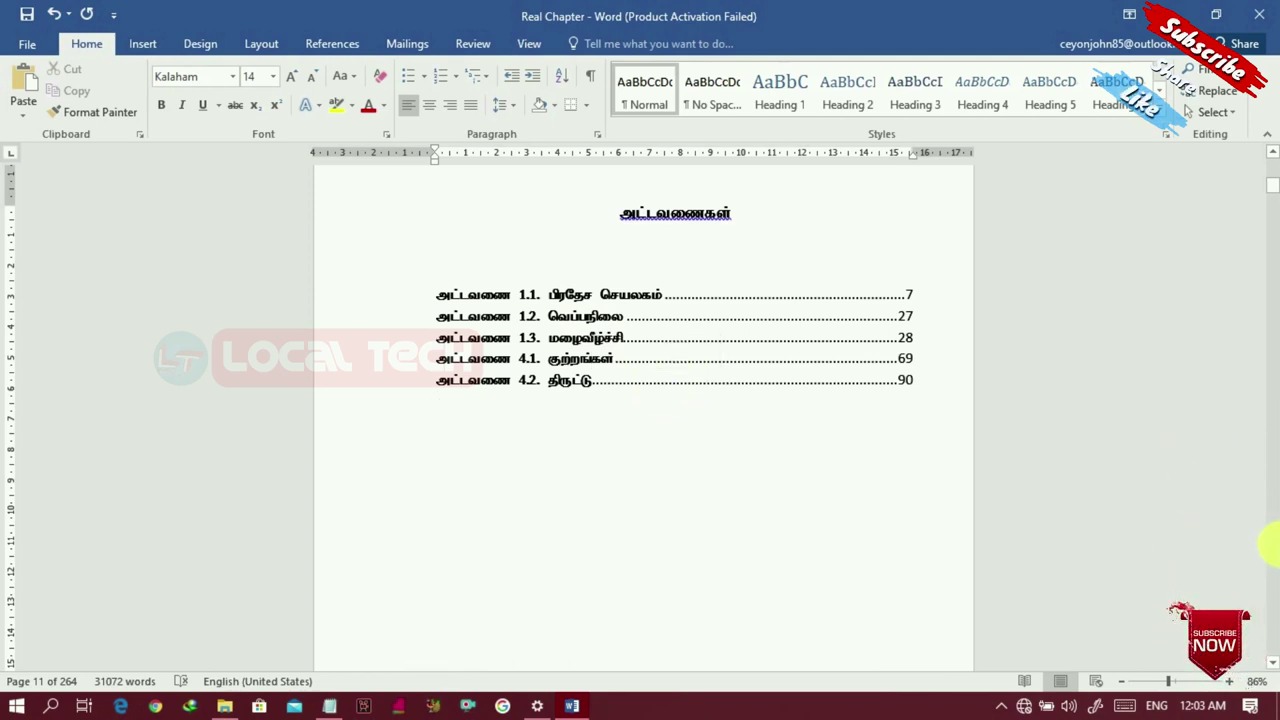
Step: Delete the old 'Image 1' caption above the Ampara District map and select the map
{"action": "scroll", "coordinate": [1226, 288], "scroll_direction": "down", "scroll_amount": 15}
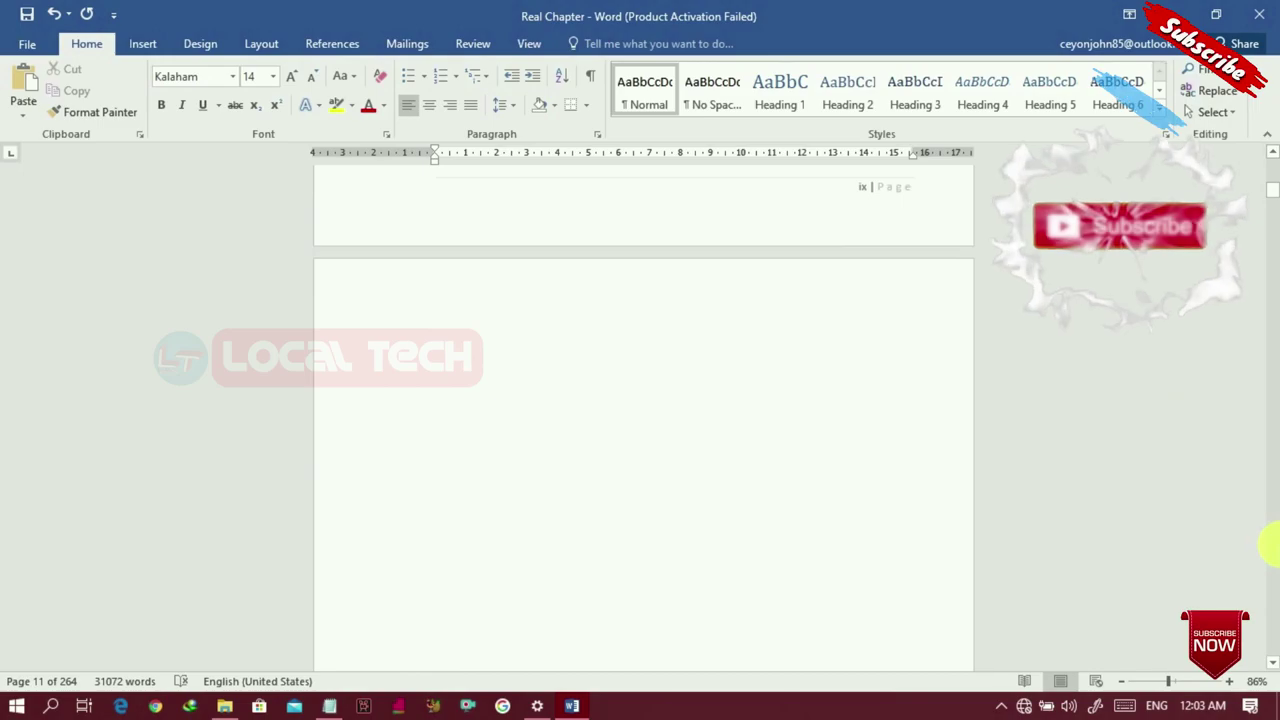
{"action": "scroll", "coordinate": [1226, 288], "scroll_direction": "down", "scroll_amount": 20}
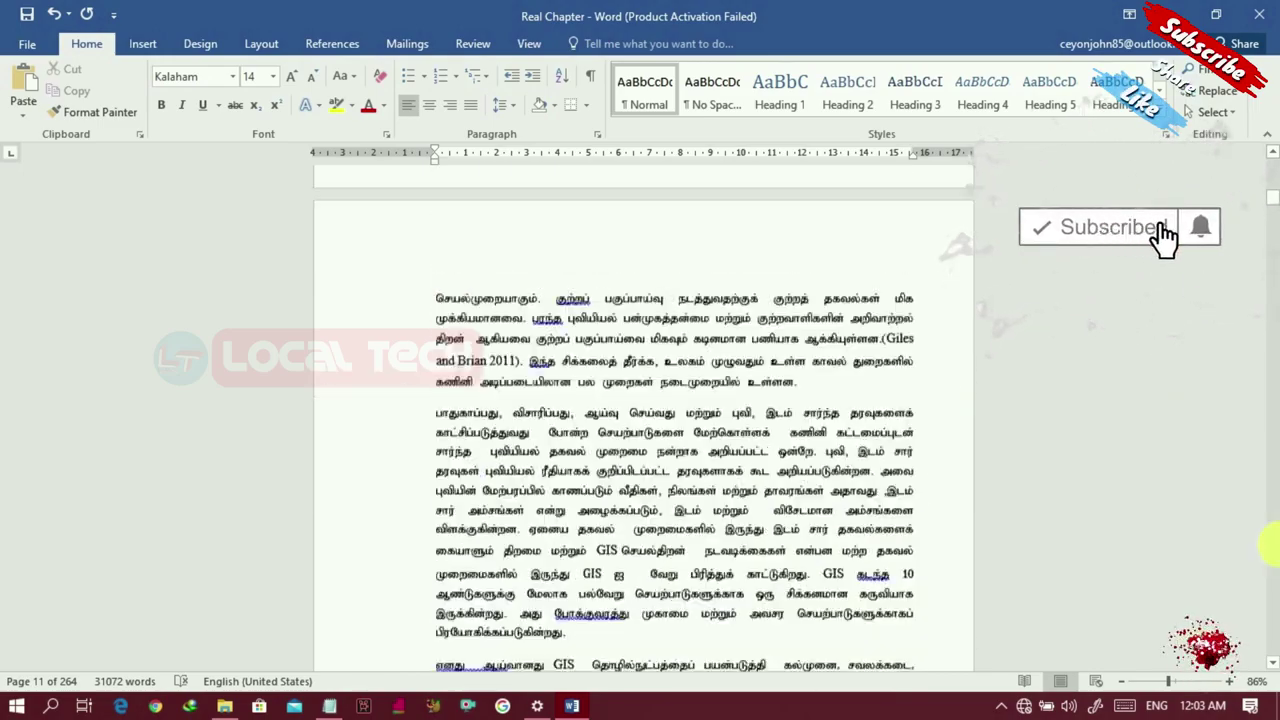
{"action": "scroll", "coordinate": [1268, 543], "scroll_direction": "down", "scroll_amount": 20}
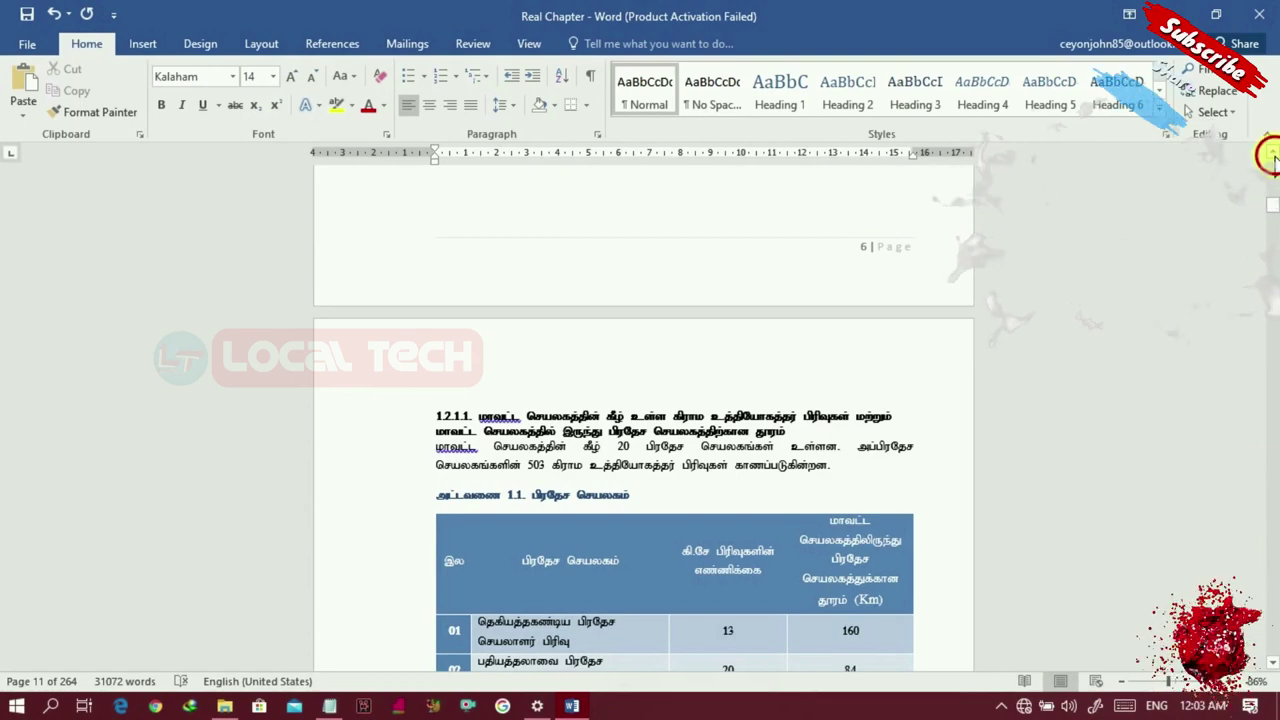
{"action": "scroll", "coordinate": [1270, 162], "scroll_direction": "up", "scroll_amount": 1}
{"action": "scroll", "coordinate": [1274, 165], "scroll_direction": "up", "scroll_amount": 8}
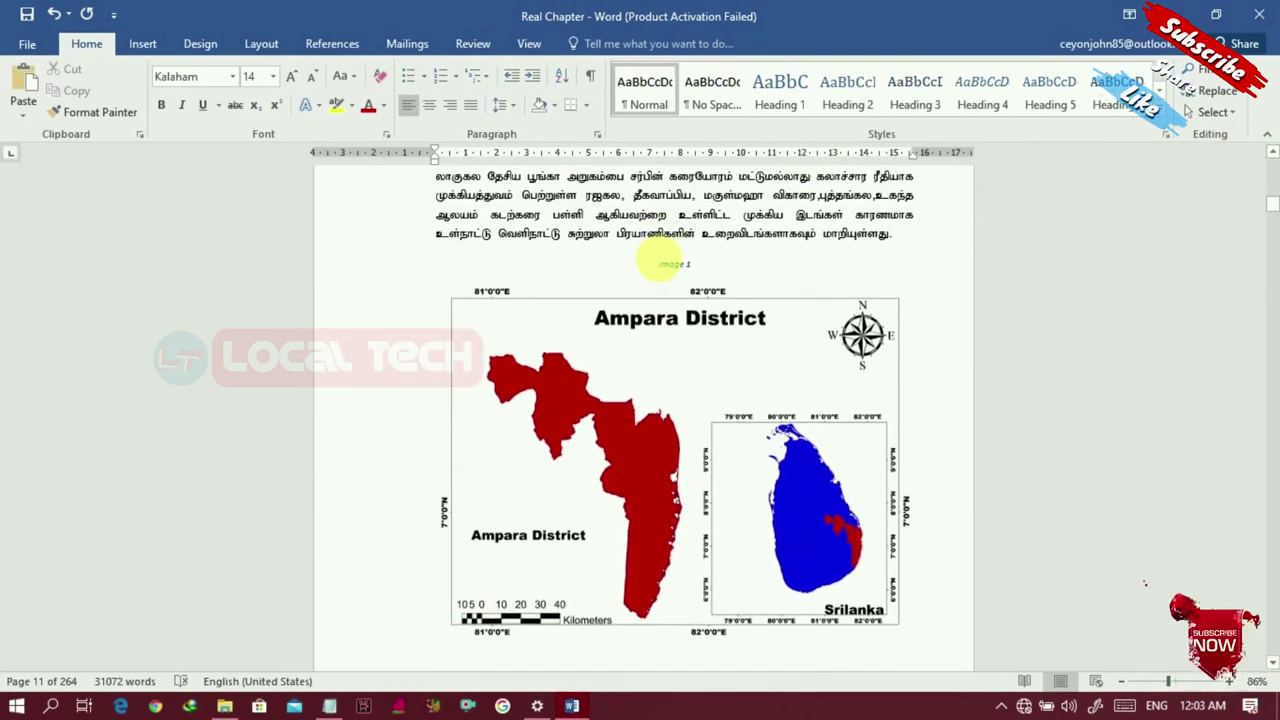
{"action": "left_click_drag", "start_coordinate": [659, 263], "coordinate": [704, 263]}
{"action": "key", "text": "Delete"}
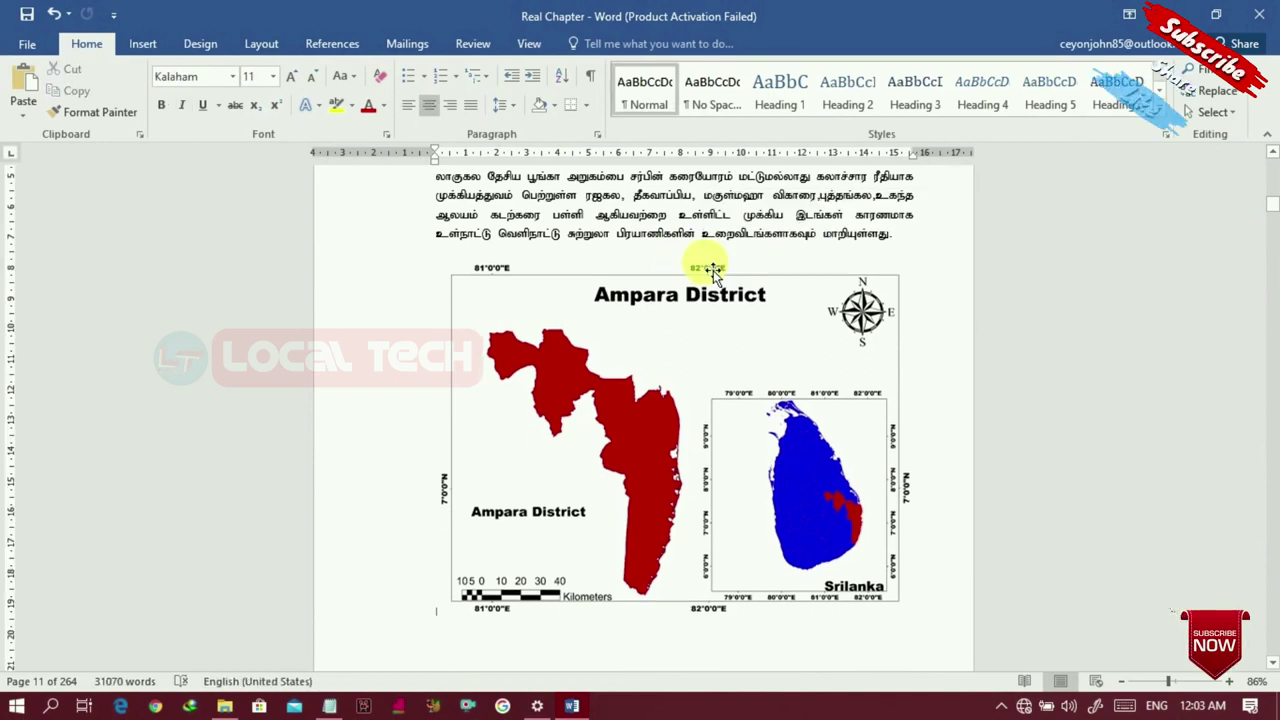
{"action": "left_click", "coordinate": [566, 314]}
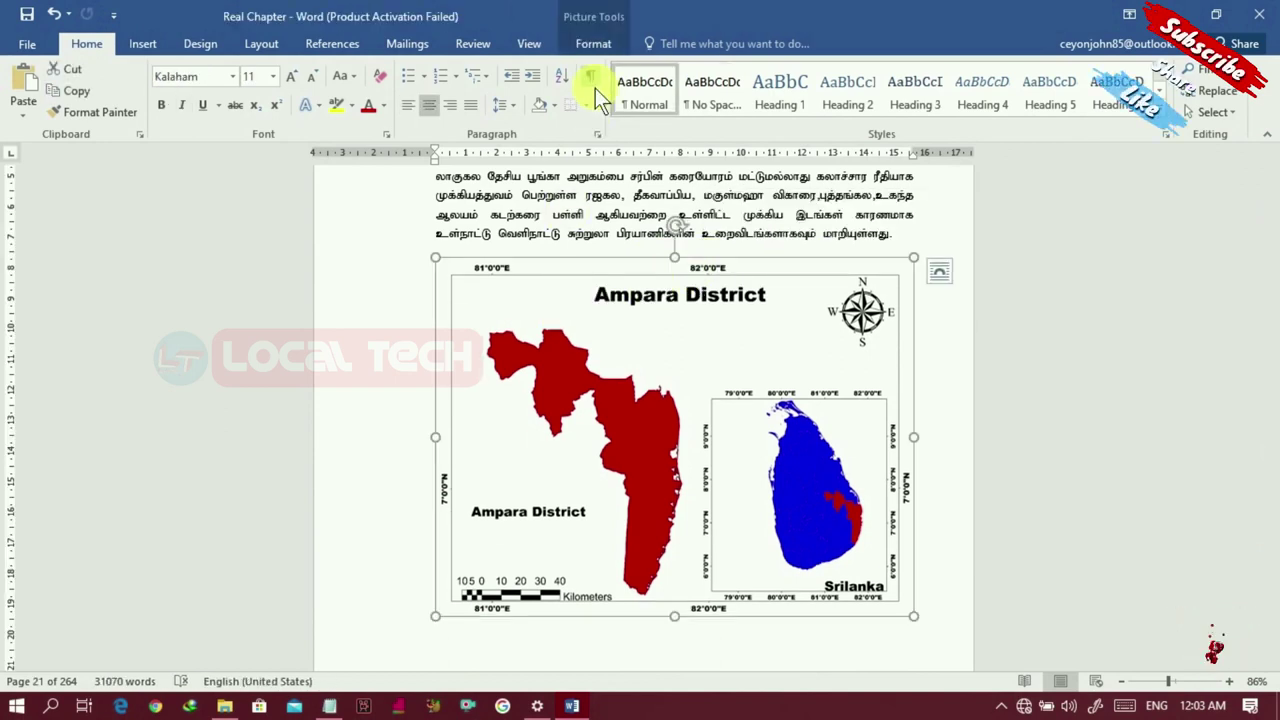
Step: Create the caption label 'tpsf;fg;glk;' by pasting விளக்கப்படம் from the Notepad word list
{"action": "left_click", "coordinate": [346, 43]}
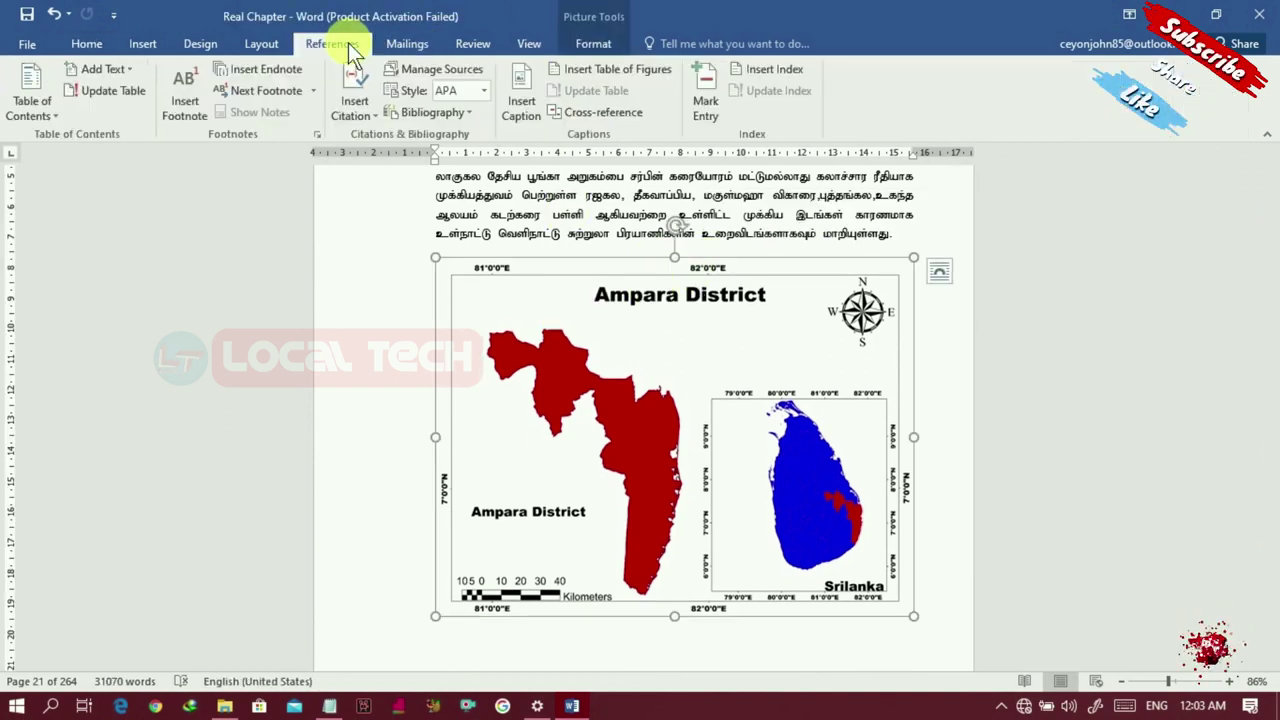
{"action": "left_click", "coordinate": [516, 94]}
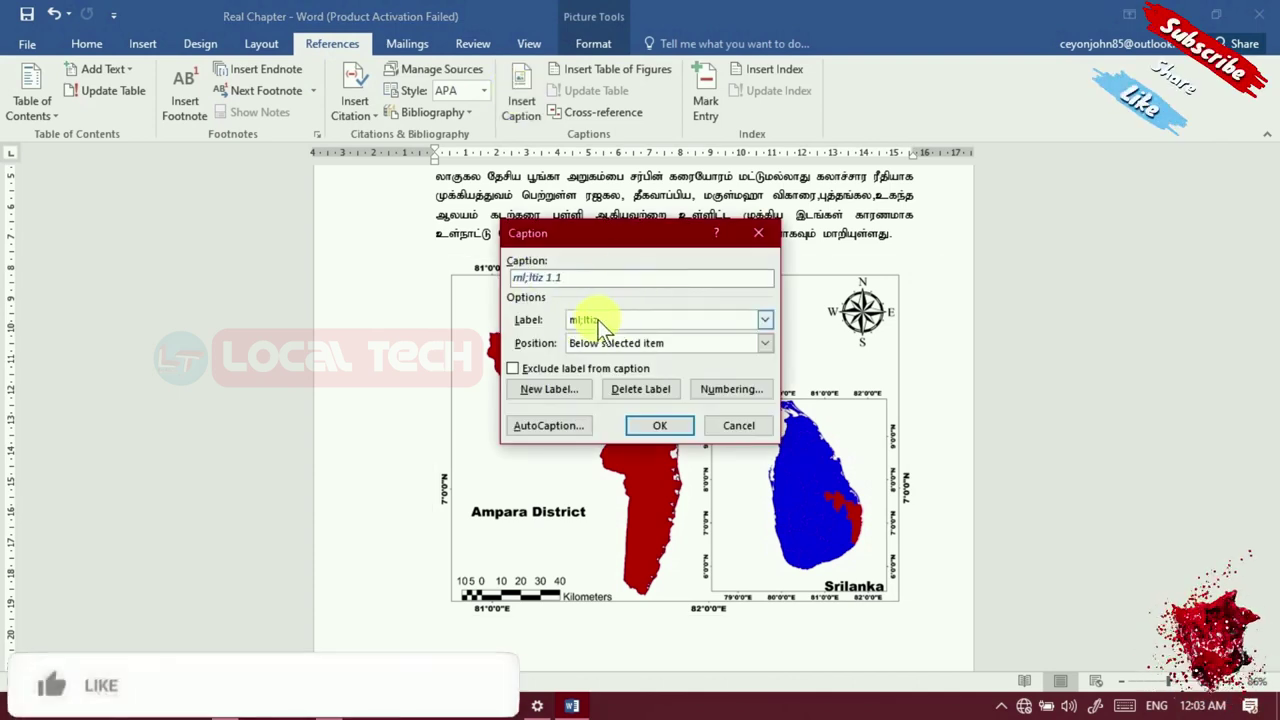
{"action": "left_click", "coordinate": [539, 396]}
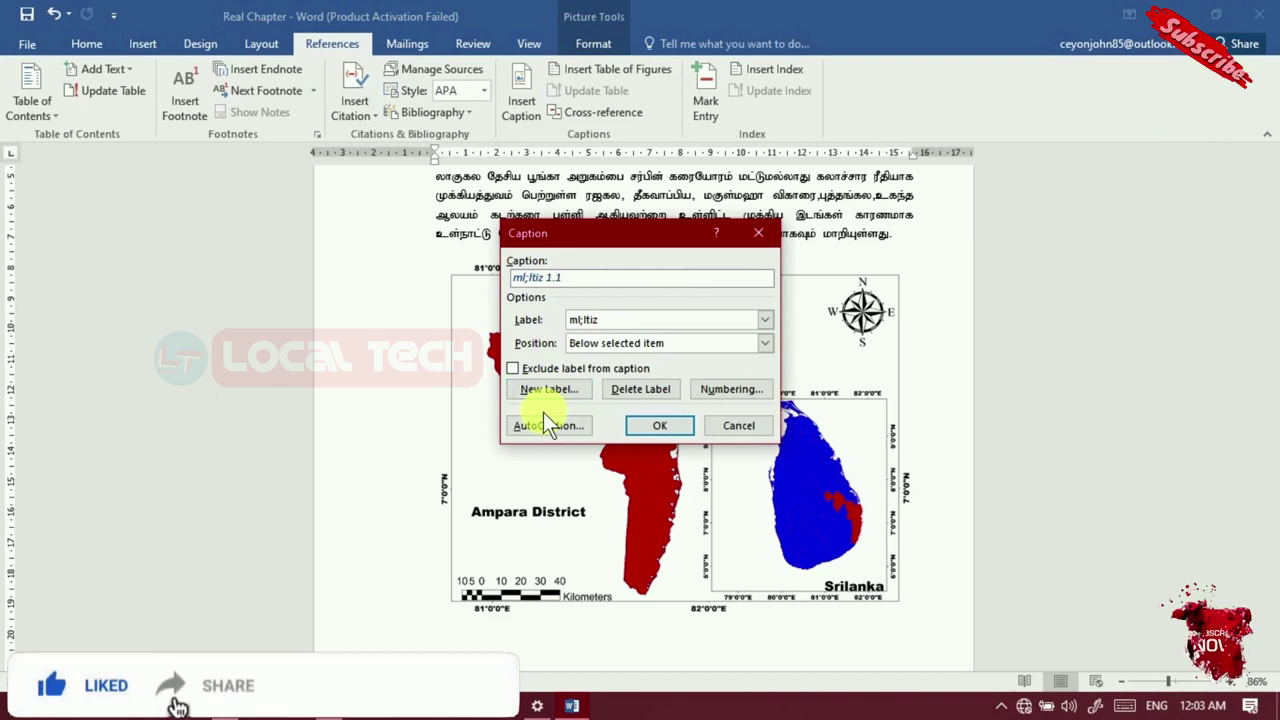
{"action": "key", "text": "alt+Tab"}
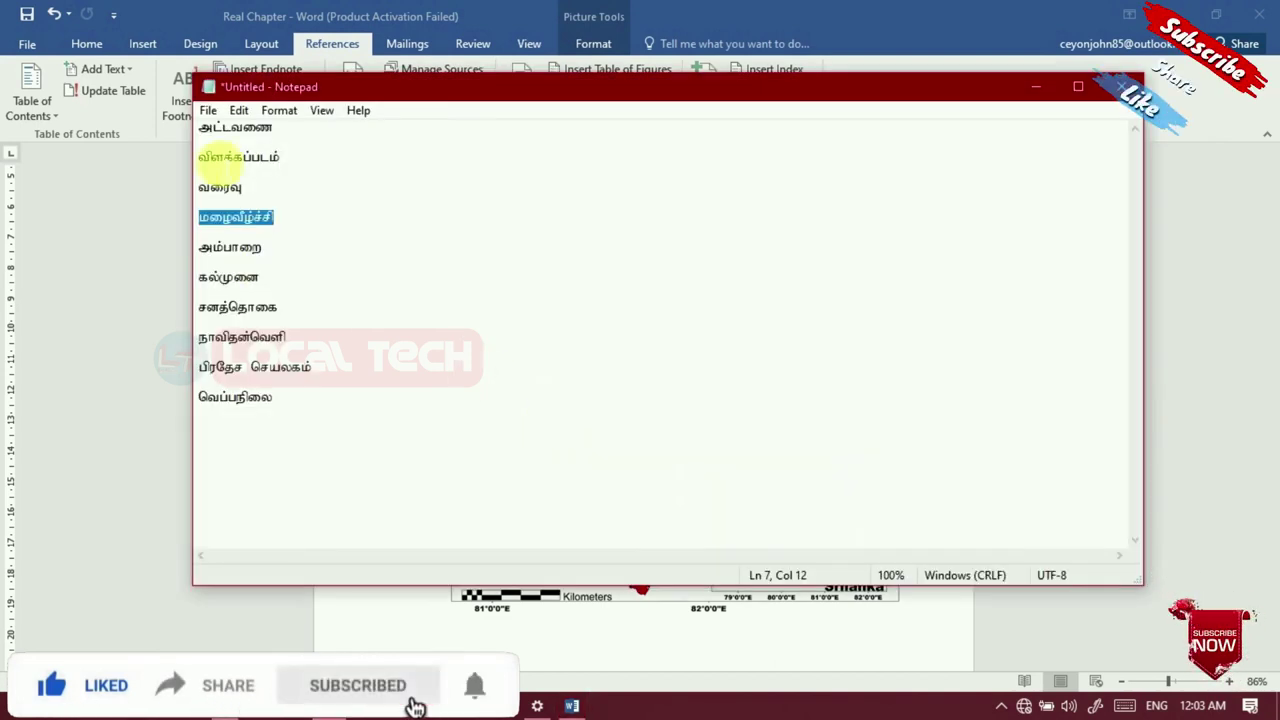
{"action": "left_click_drag", "start_coordinate": [200, 158], "coordinate": [287, 160]}
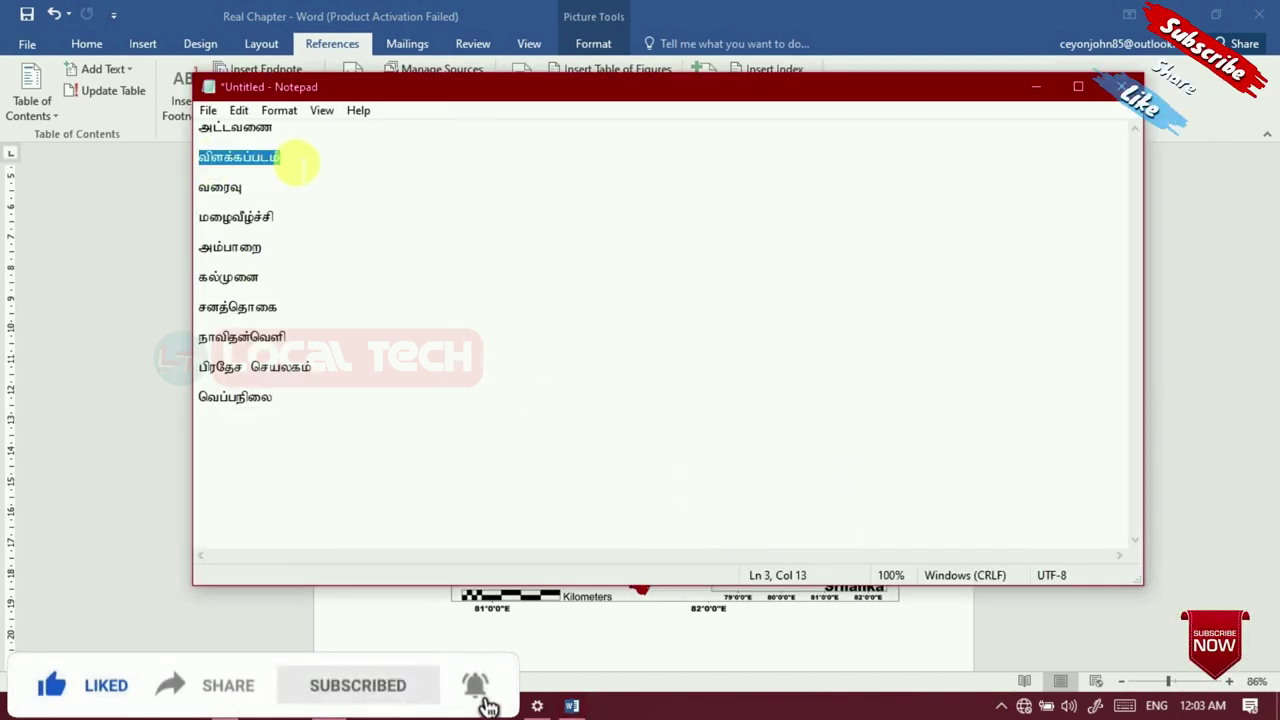
{"action": "left_click", "coordinate": [373, 14]}
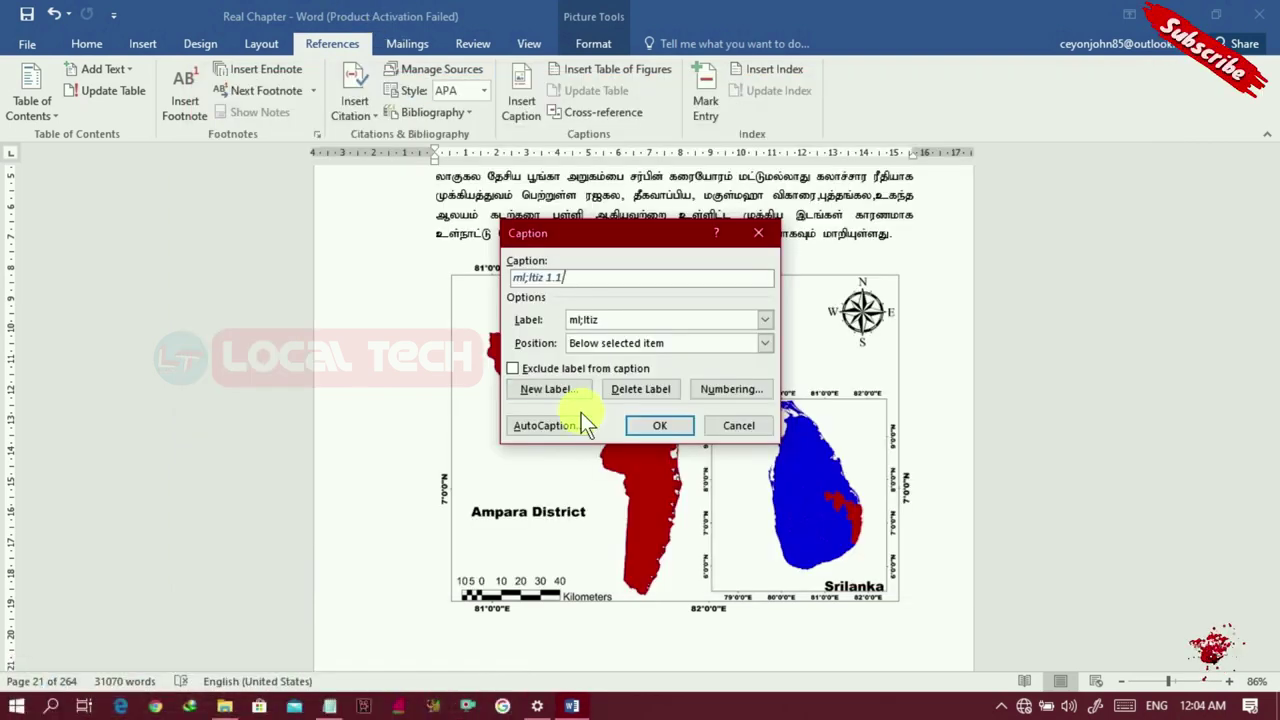
{"action": "left_click", "coordinate": [555, 388]}
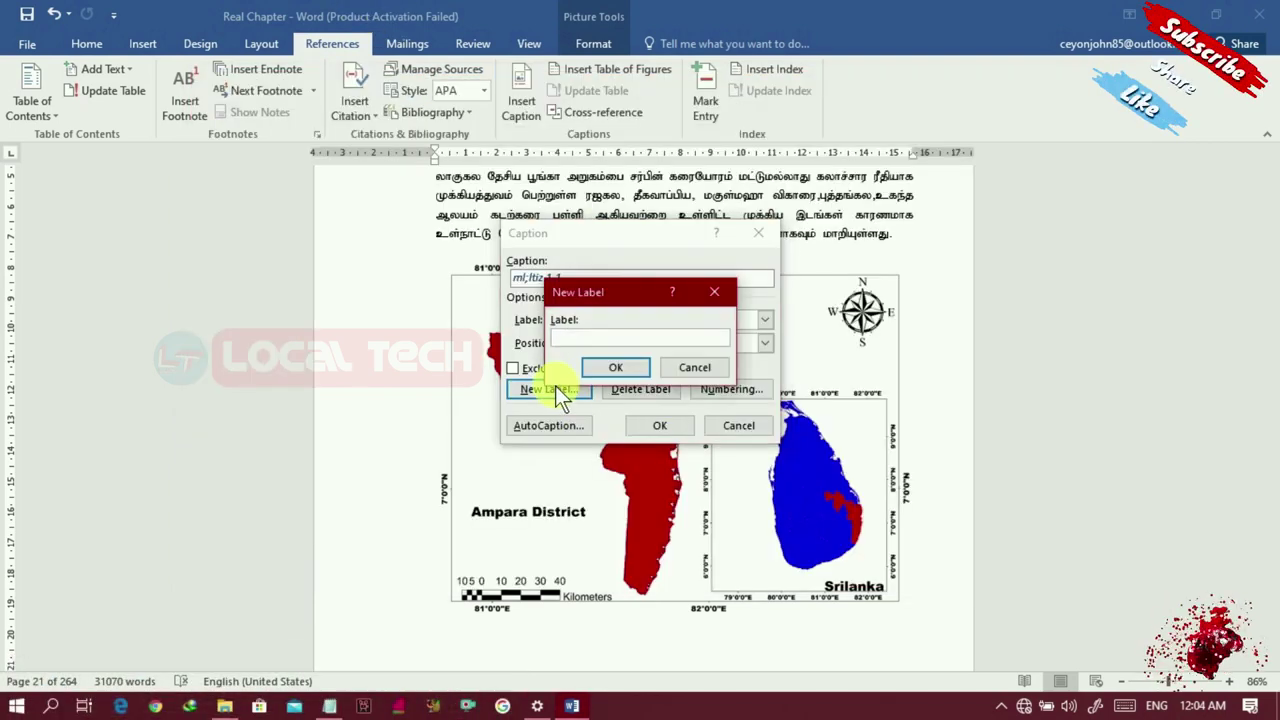
{"action": "type", "text": "tpsf;fg;glk;"}
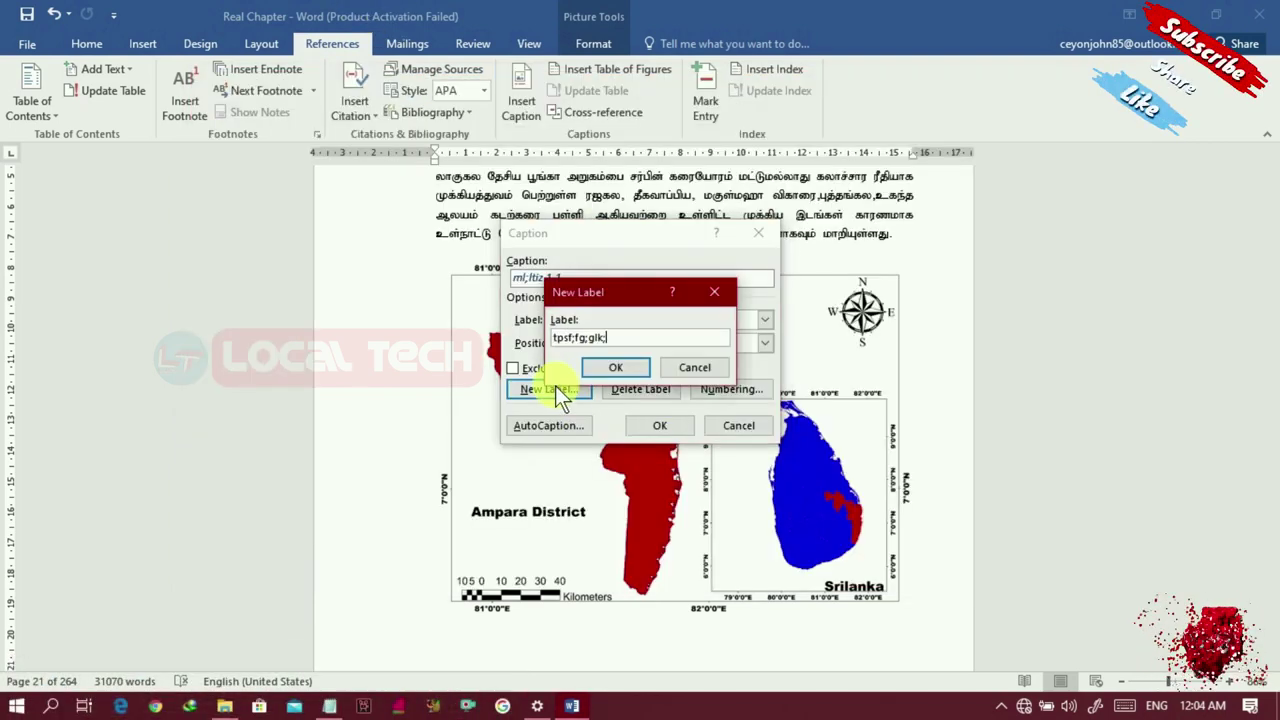
{"action": "left_click", "coordinate": [614, 369]}
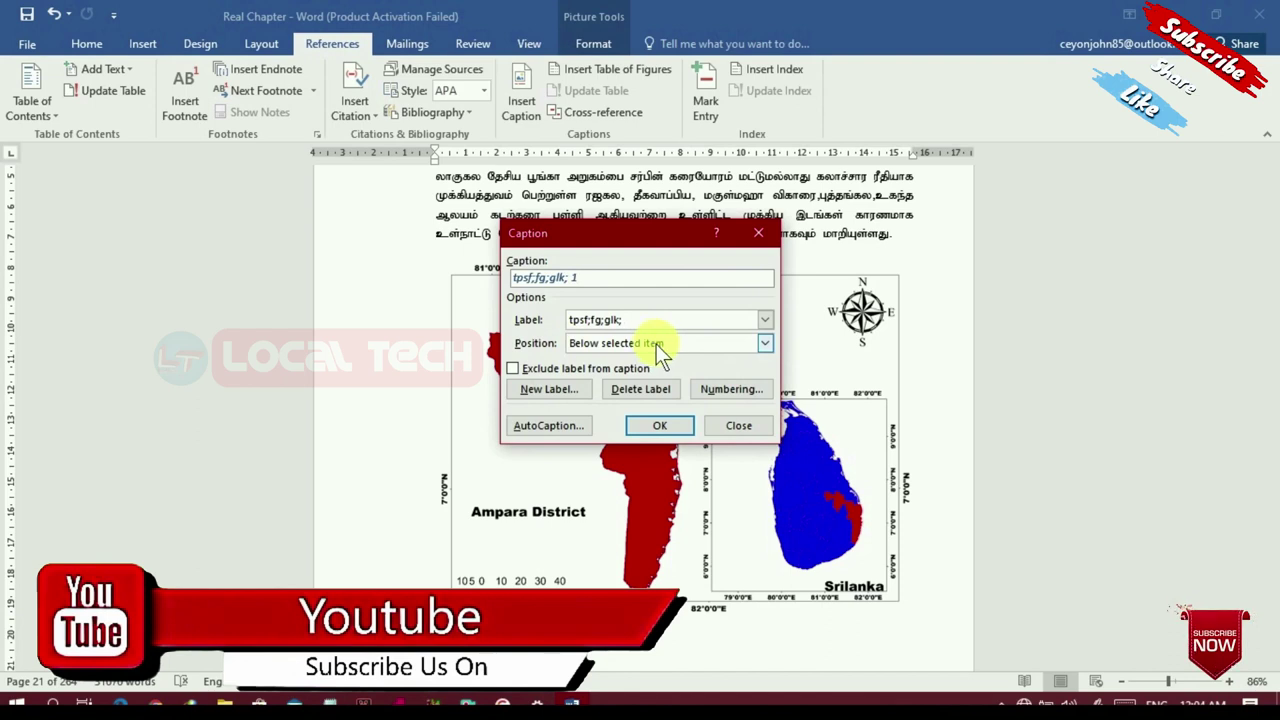
{"action": "left_click", "coordinate": [733, 389]}
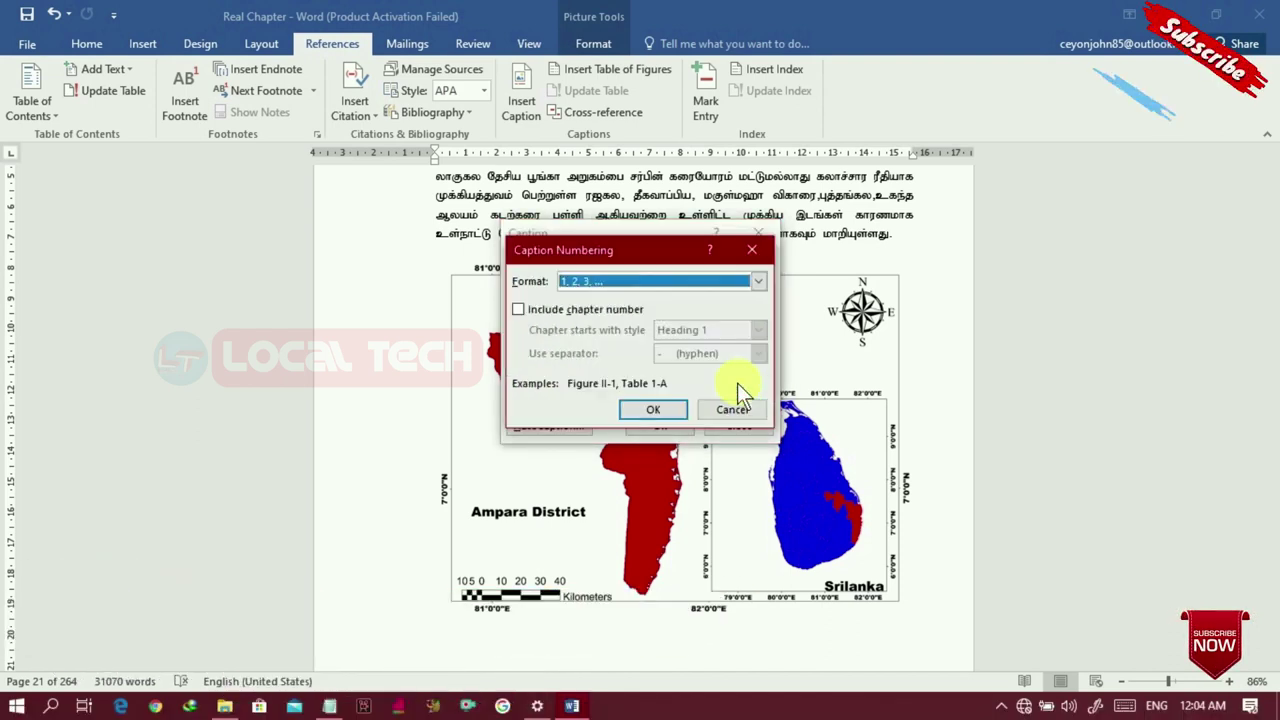
Step: Include the chapter number in caption numbering, using a period as separator
{"action": "left_click", "coordinate": [517, 310]}
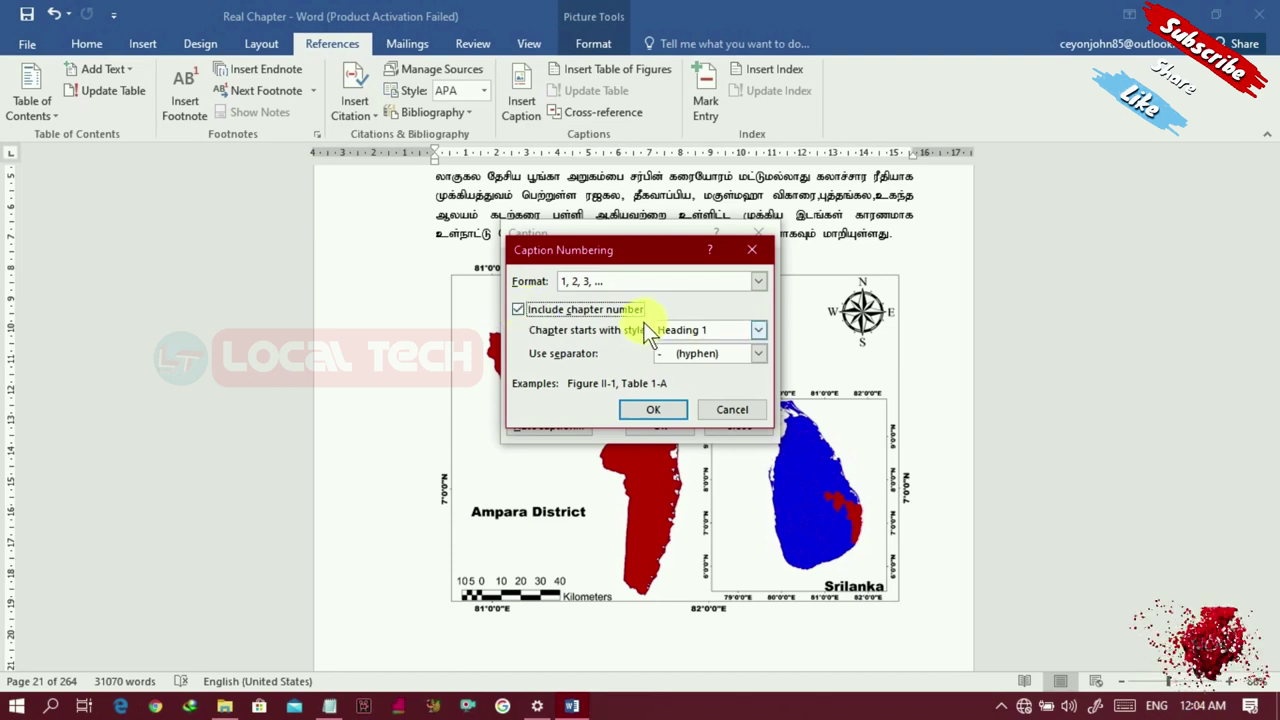
{"action": "left_click", "coordinate": [756, 354]}
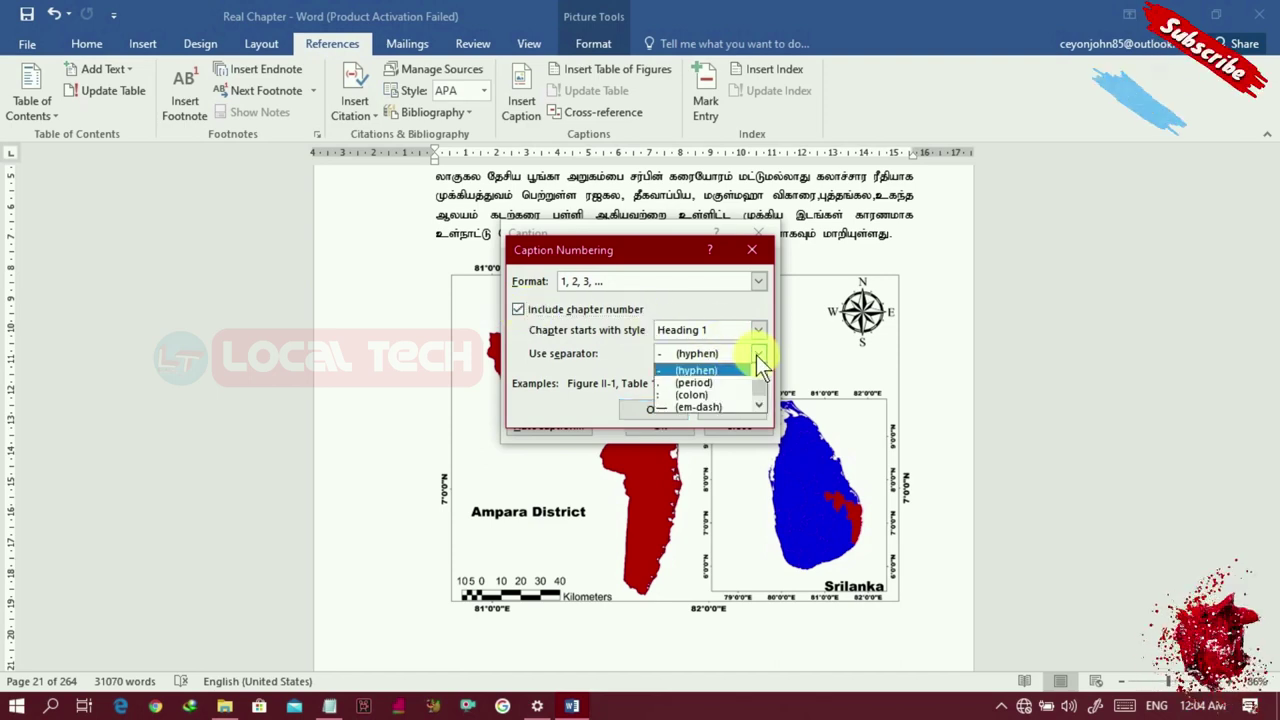
{"action": "left_click", "coordinate": [712, 382]}
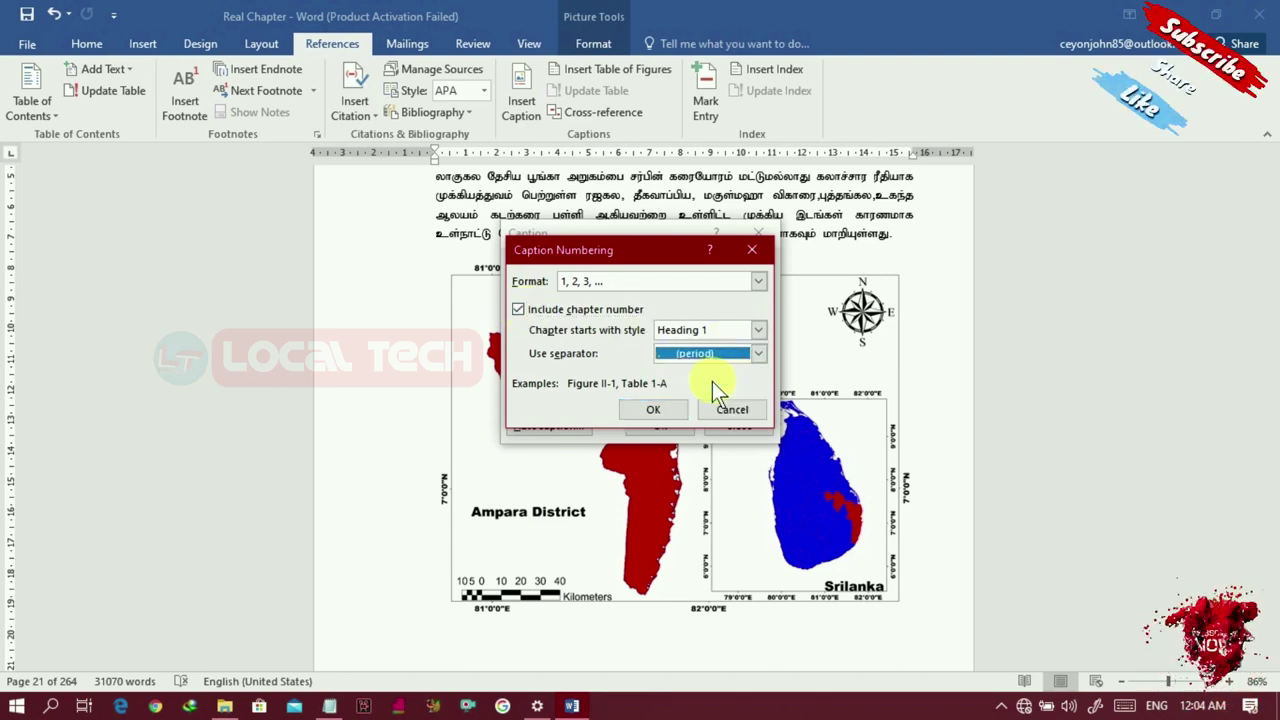
{"action": "left_click", "coordinate": [668, 405]}
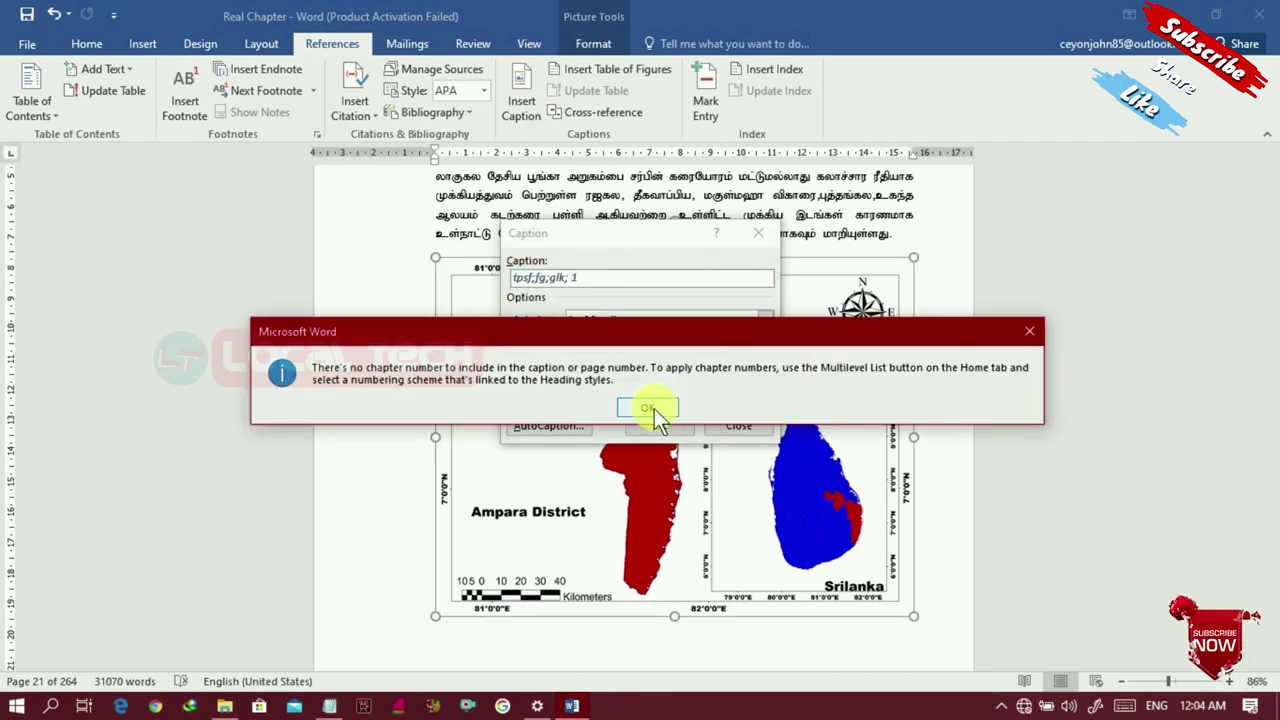
{"action": "left_click", "coordinate": [651, 407]}
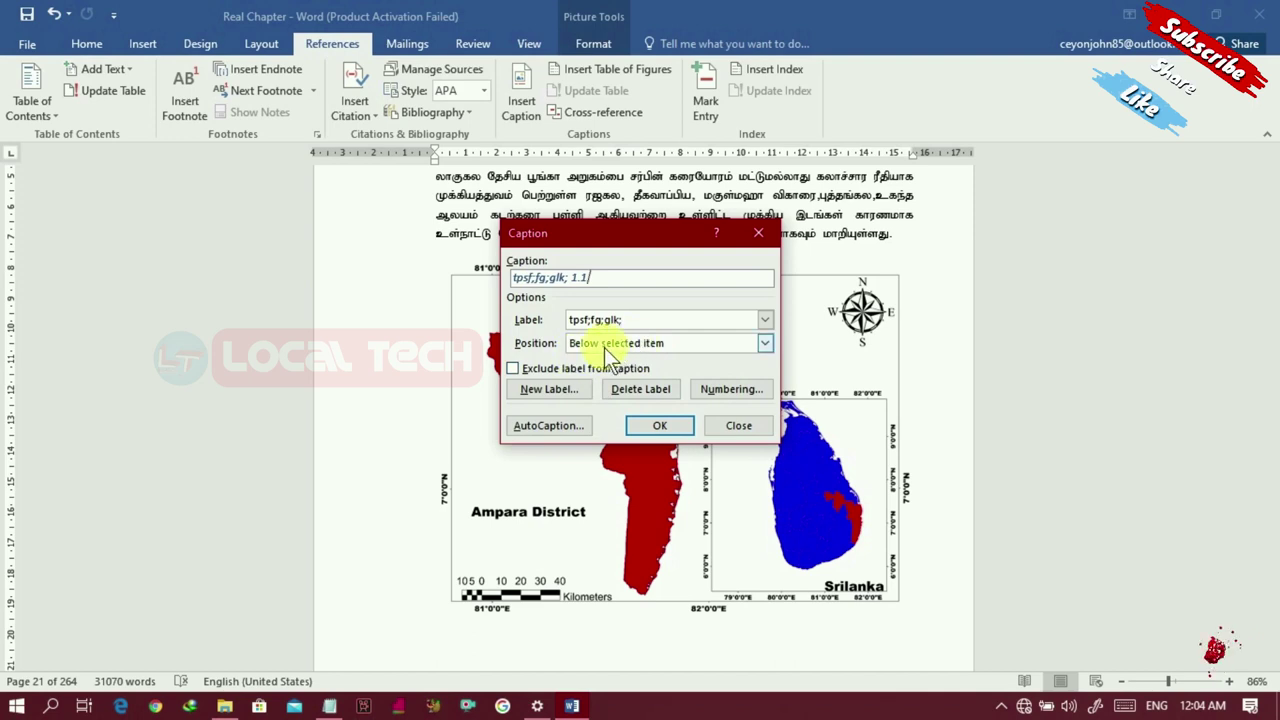
Step: Insert caption 1.1 above the map, adding the place name அம்பாறை from Notepad
{"action": "left_click", "coordinate": [764, 344]}
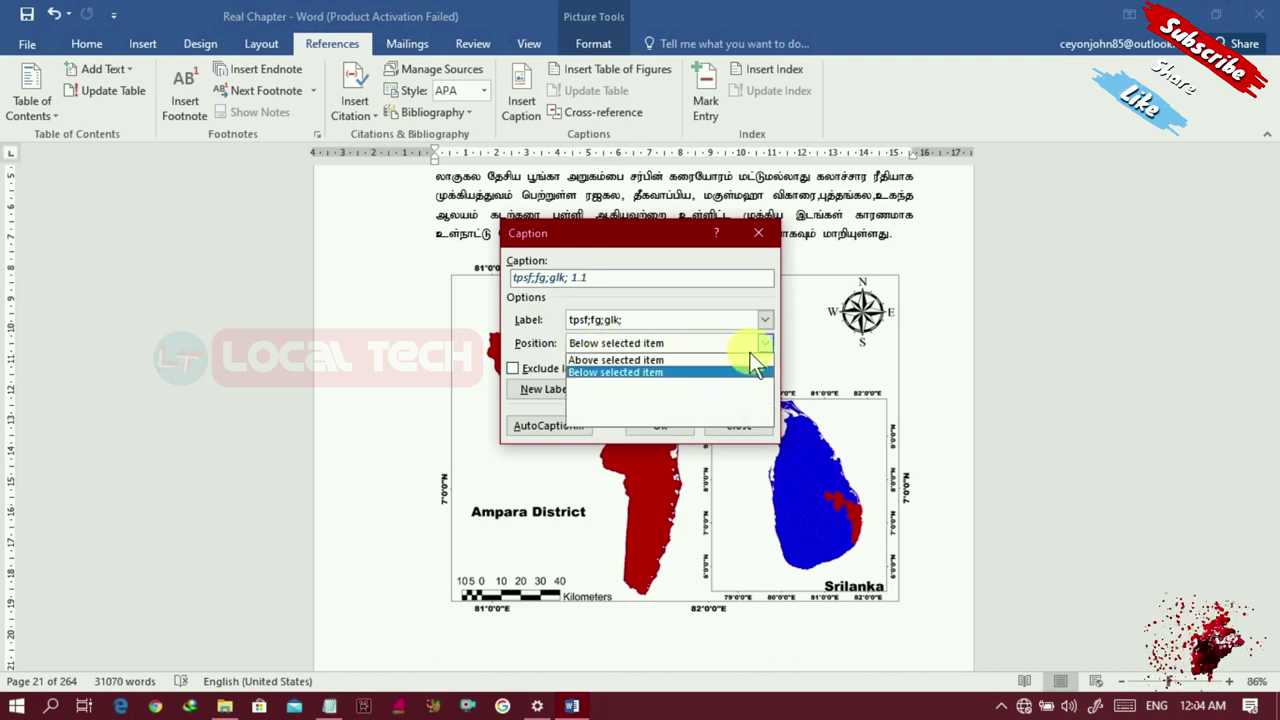
{"action": "left_click", "coordinate": [713, 359]}
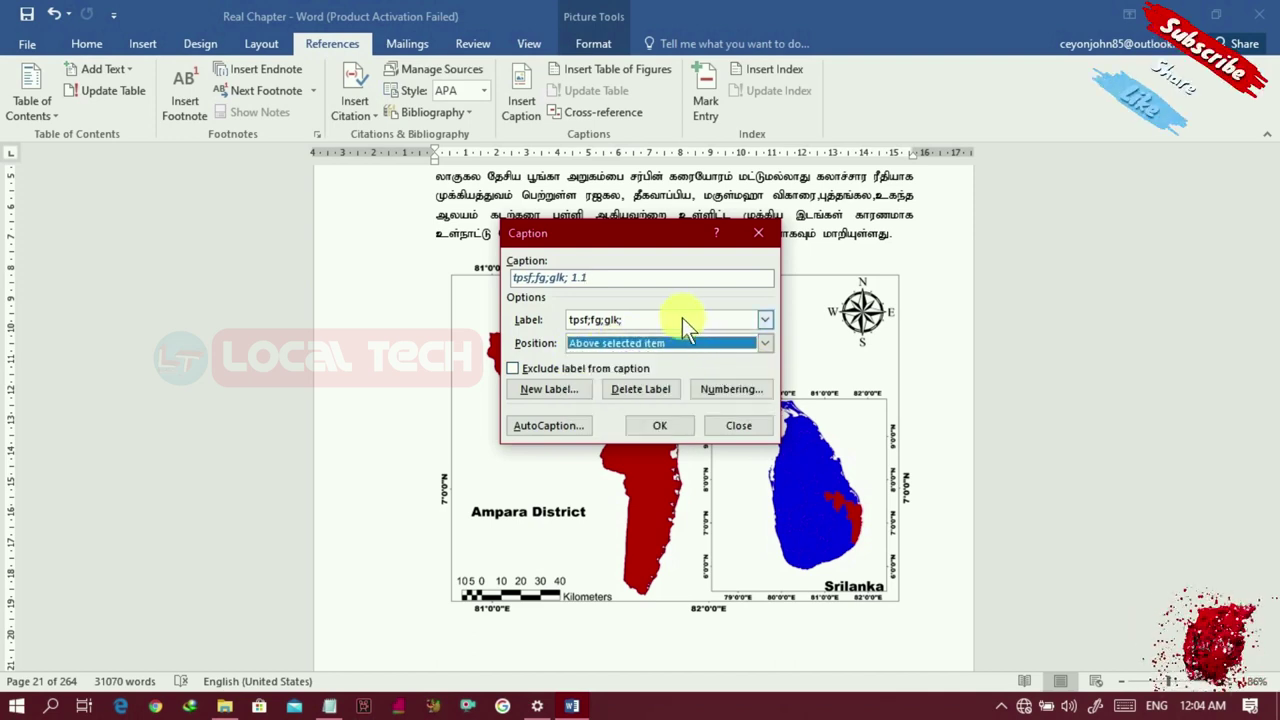
{"action": "left_click", "coordinate": [656, 278]}
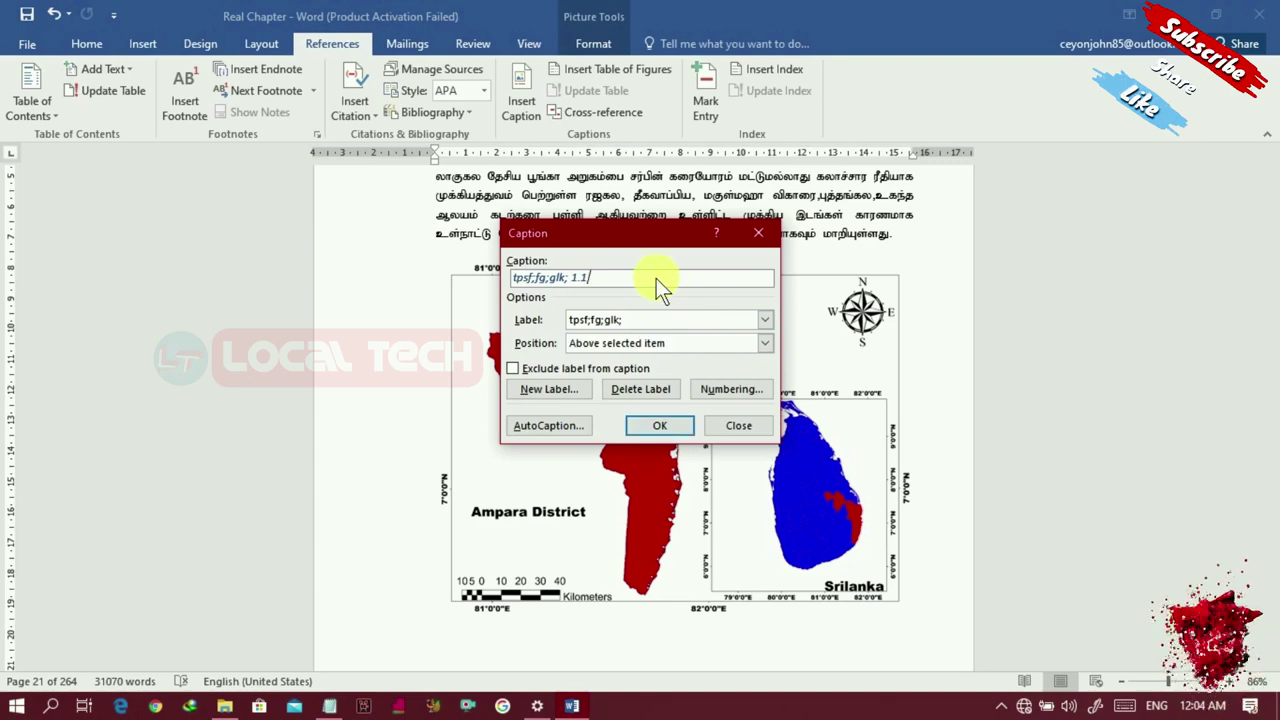
{"action": "key", "text": "alt+Tab"}
{"action": "left_click_drag", "start_coordinate": [199, 247], "coordinate": [340, 267]}
{"action": "key", "text": "ctrl+c"}
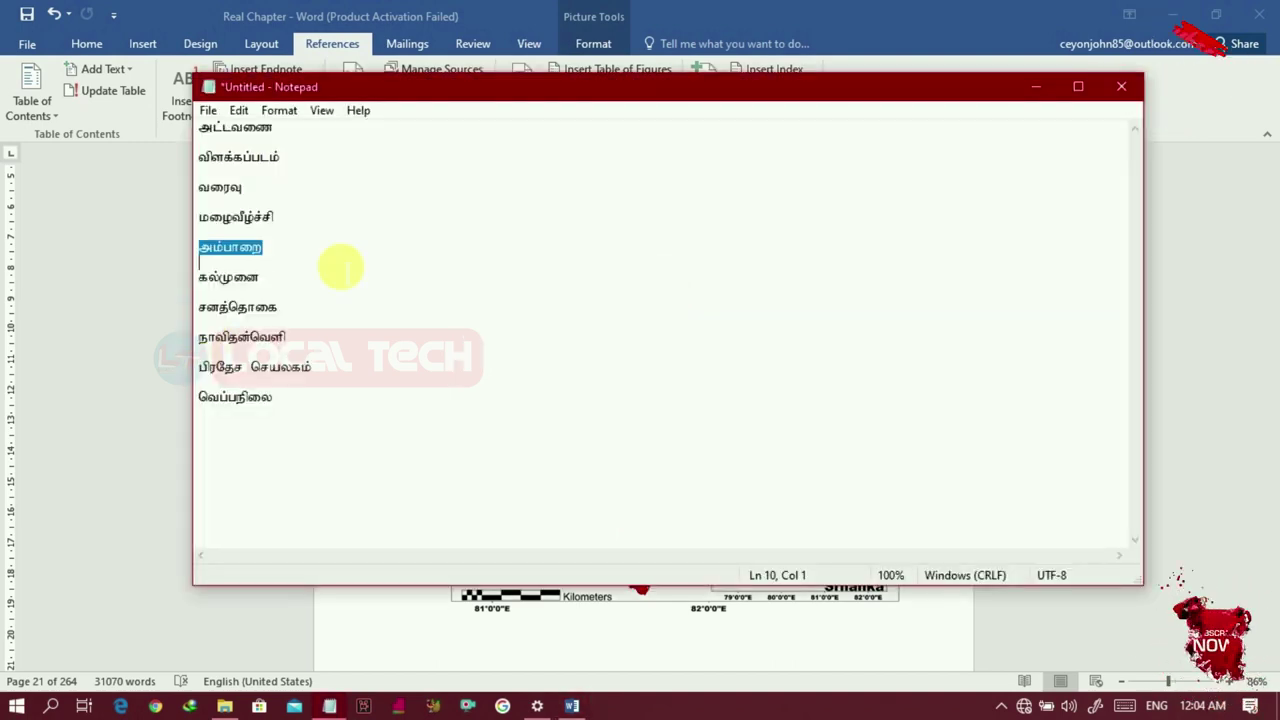
{"action": "left_click", "coordinate": [714, 14]}
{"action": "key", "text": "ctrl+v"}
{"action": "left_click", "coordinate": [659, 425]}
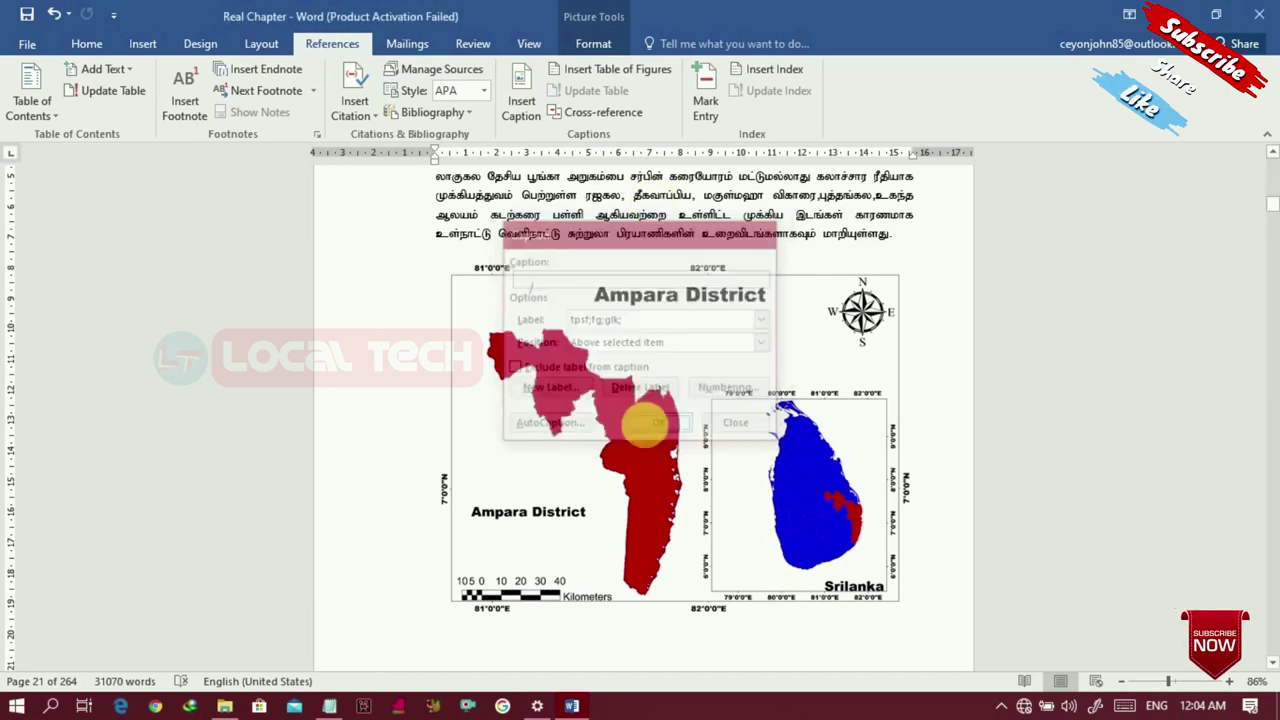
Step: Apply the Tamil font to the new 1.1 caption text
{"action": "left_click_drag", "start_coordinate": [627, 264], "coordinate": [718, 263]}
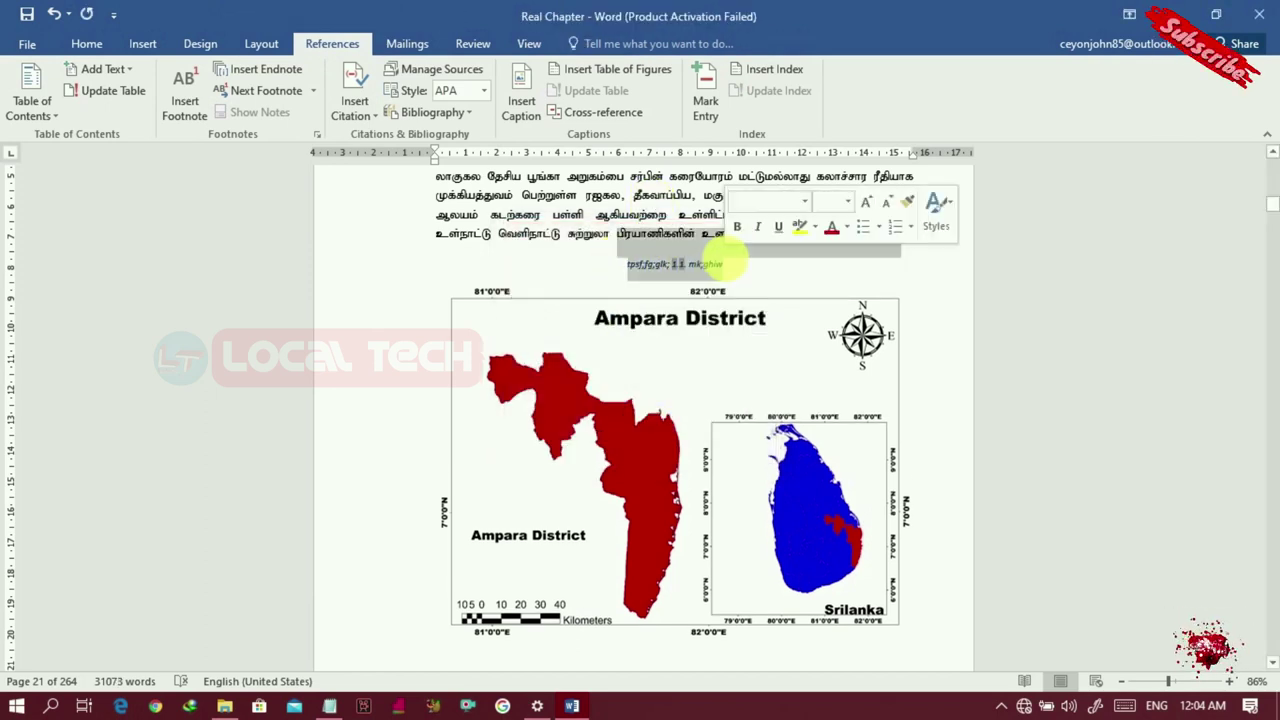
{"action": "left_click", "coordinate": [649, 269]}
{"action": "left_click_drag", "start_coordinate": [627, 264], "coordinate": [758, 266]}
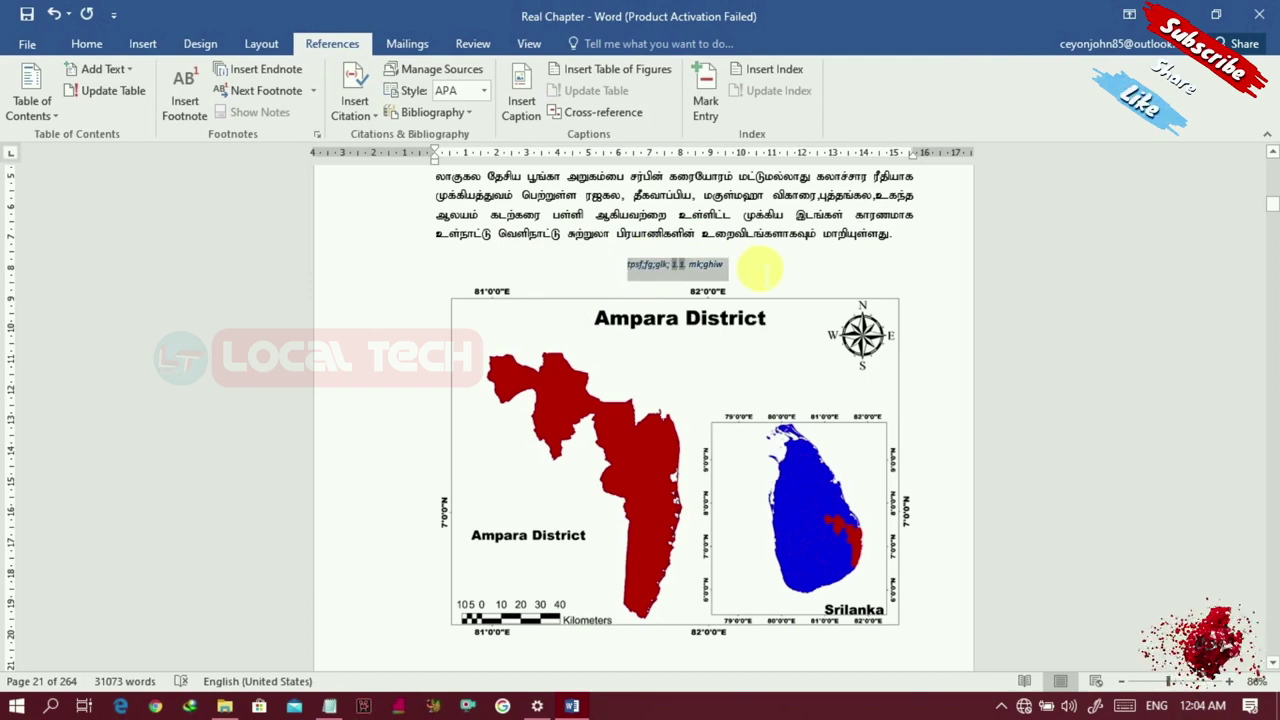
{"action": "key", "text": "ctrl+shift+f"}
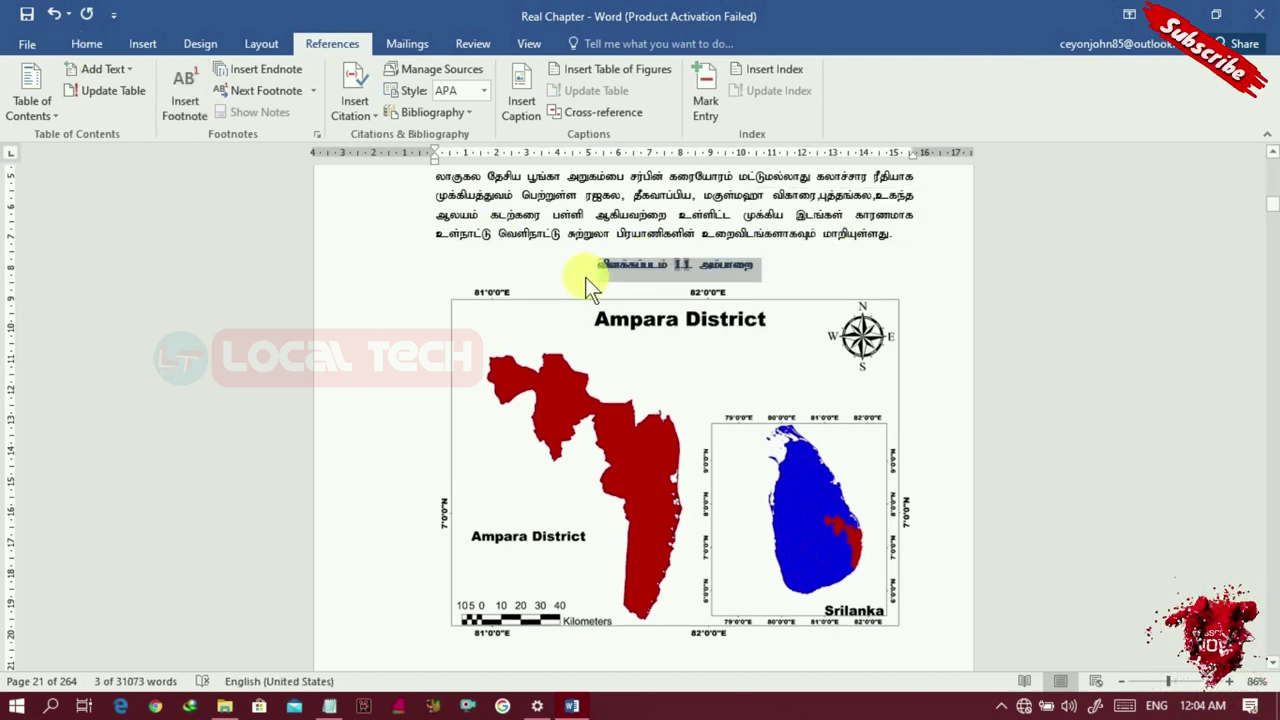
{"action": "left_click", "coordinate": [792, 264]}
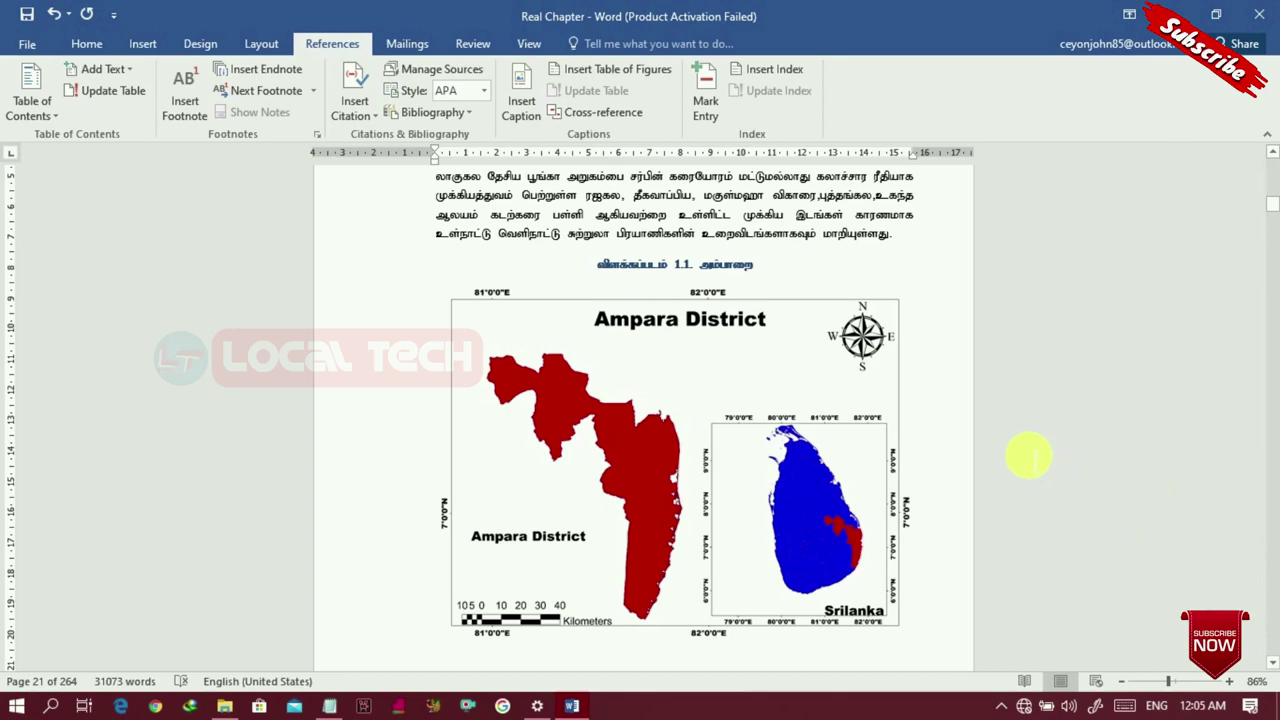
{"action": "left_click", "coordinate": [1270, 510]}
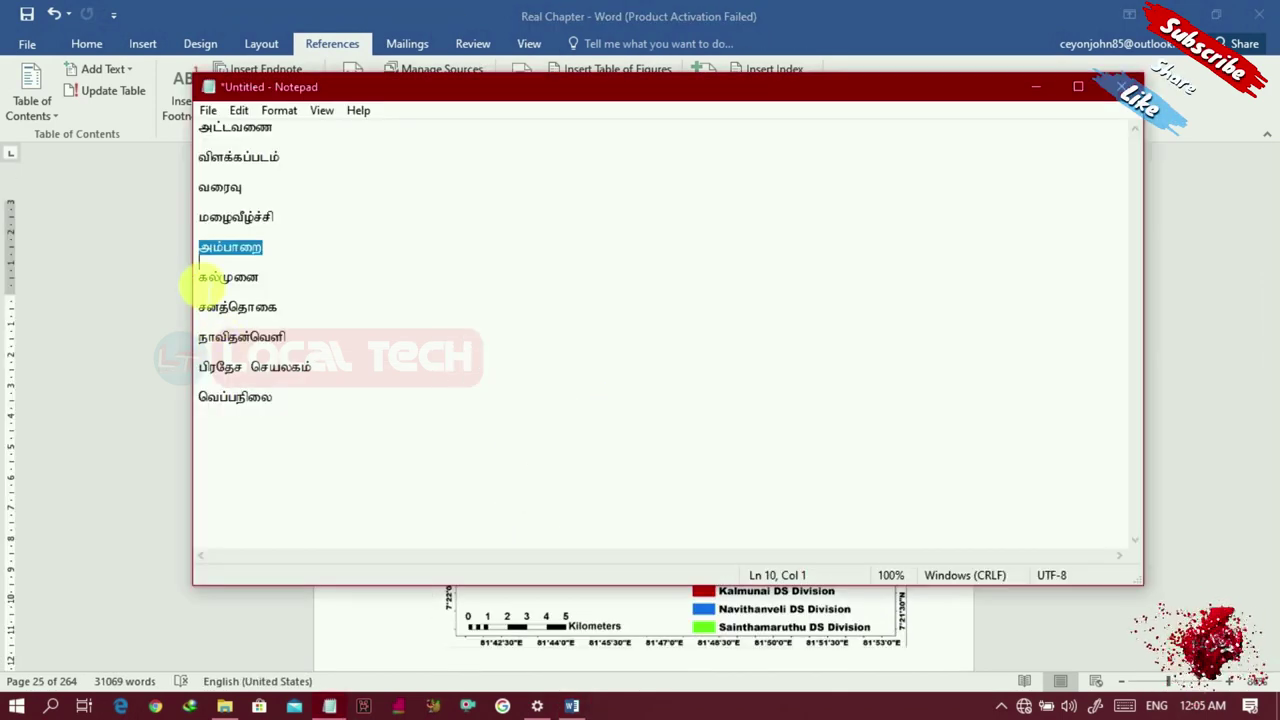
Step: Insert caption 1.2 with Bamini text 'fy;Kid' (கல்முனை) above the map and select it
{"action": "left_click_drag", "start_coordinate": [194, 287], "coordinate": [335, 297]}
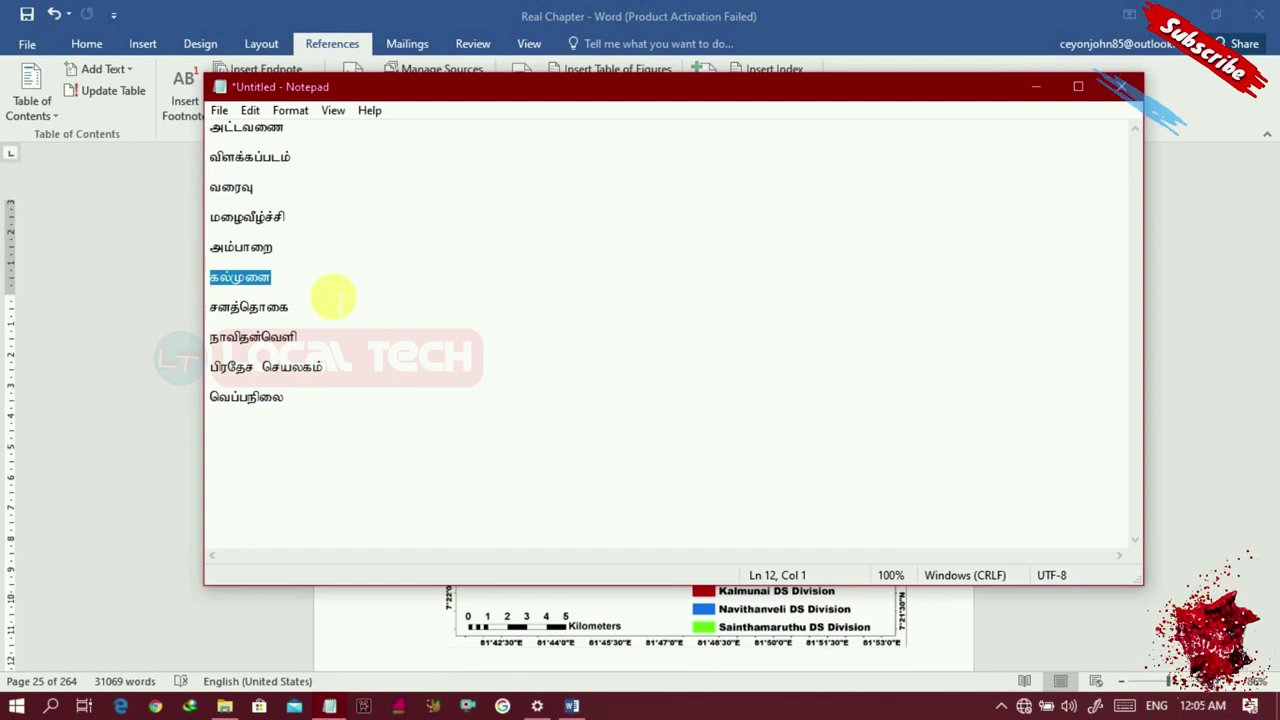
{"action": "left_click", "coordinate": [508, 13]}
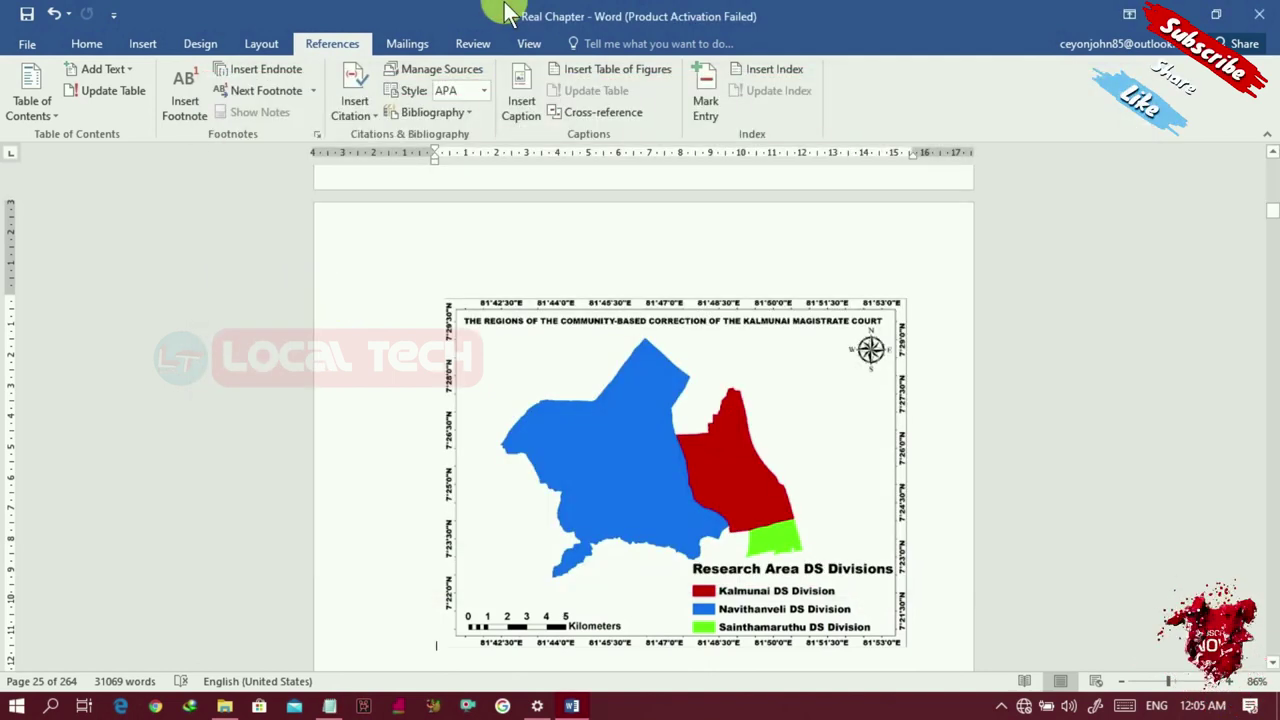
{"action": "left_click", "coordinate": [530, 92]}
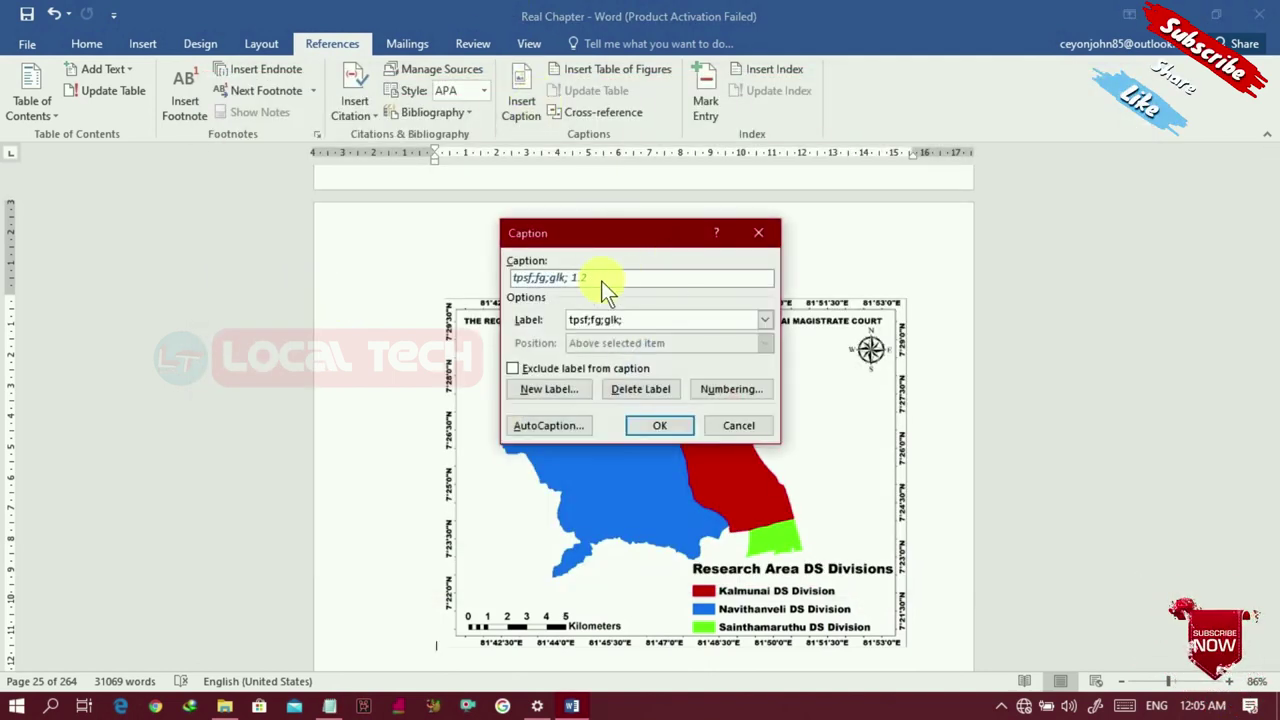
{"action": "type", "text": ". fy;Kid"}
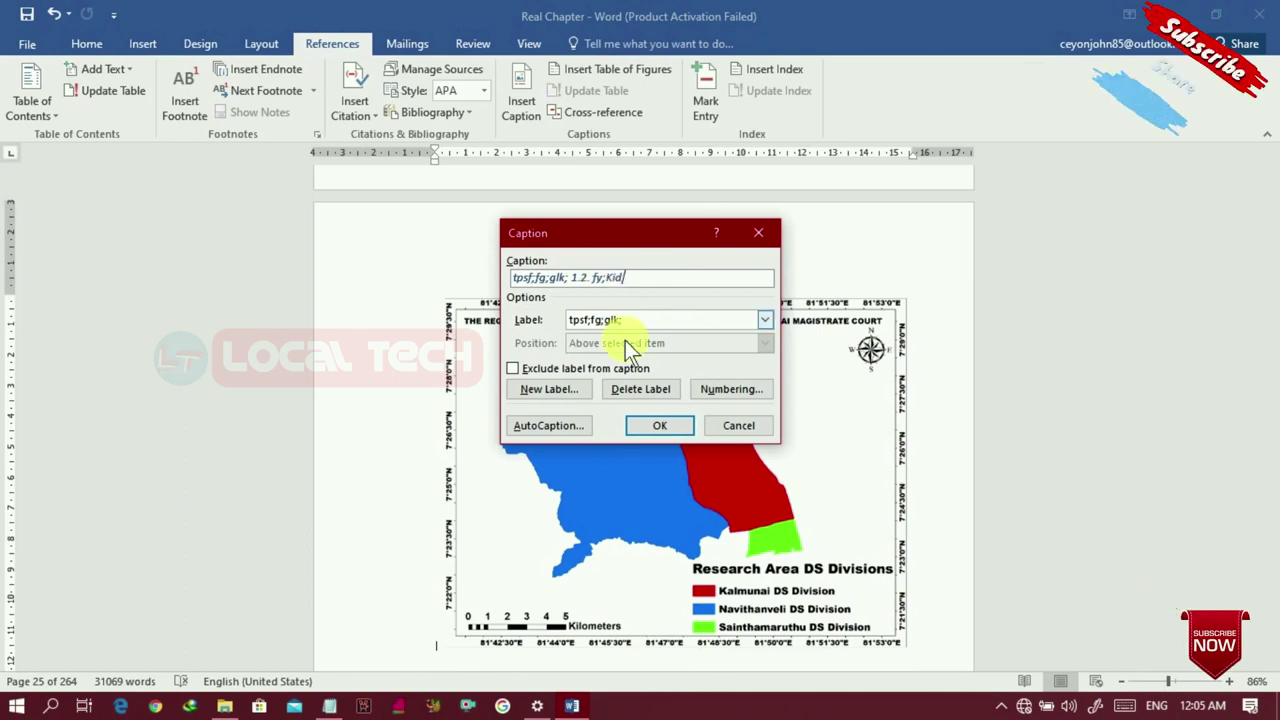
{"action": "left_click", "coordinate": [663, 426]}
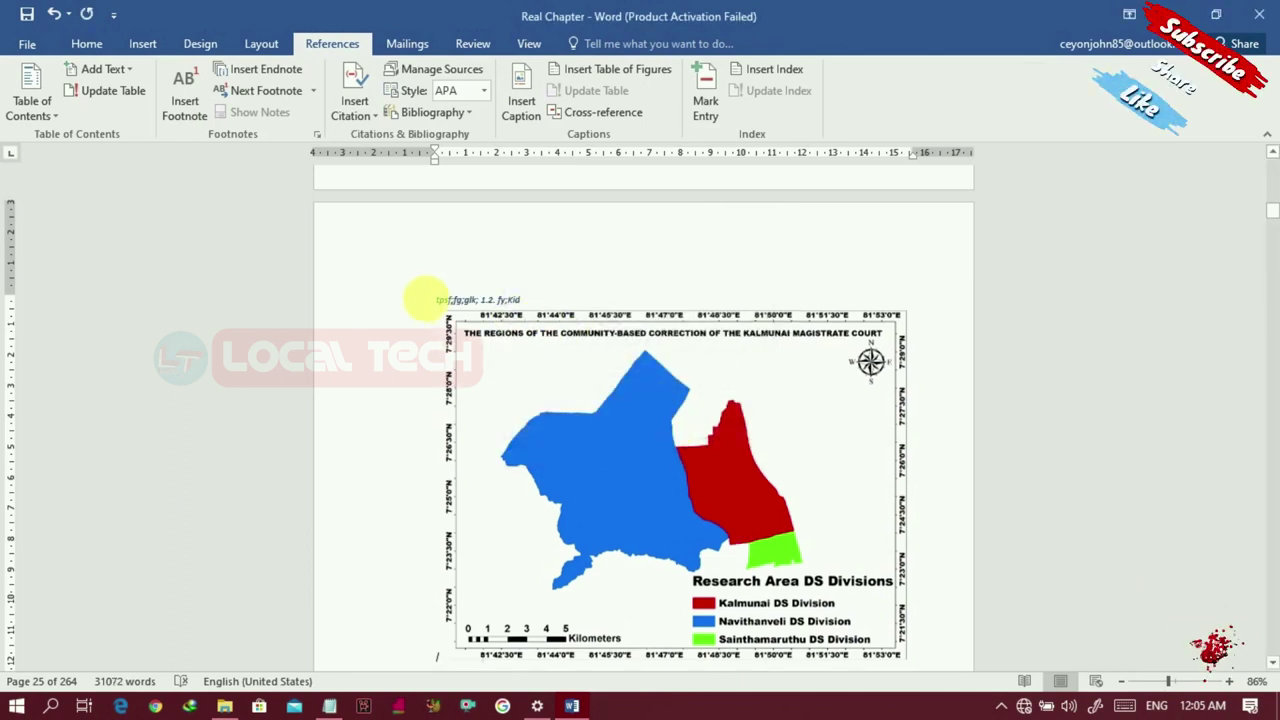
{"action": "left_click_drag", "start_coordinate": [443, 298], "coordinate": [566, 296]}
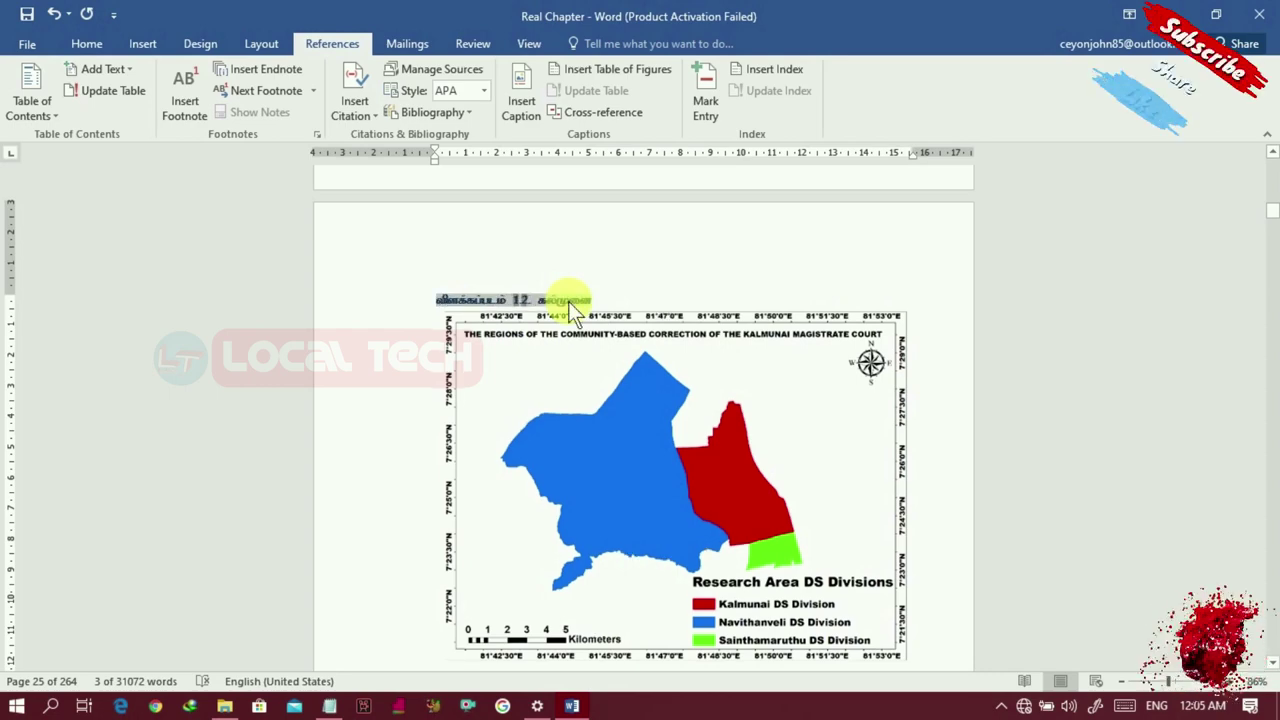
{"action": "left_click", "coordinate": [1270, 313]}
{"action": "left_click_drag", "start_coordinate": [1270, 313], "coordinate": [1272, 196]}
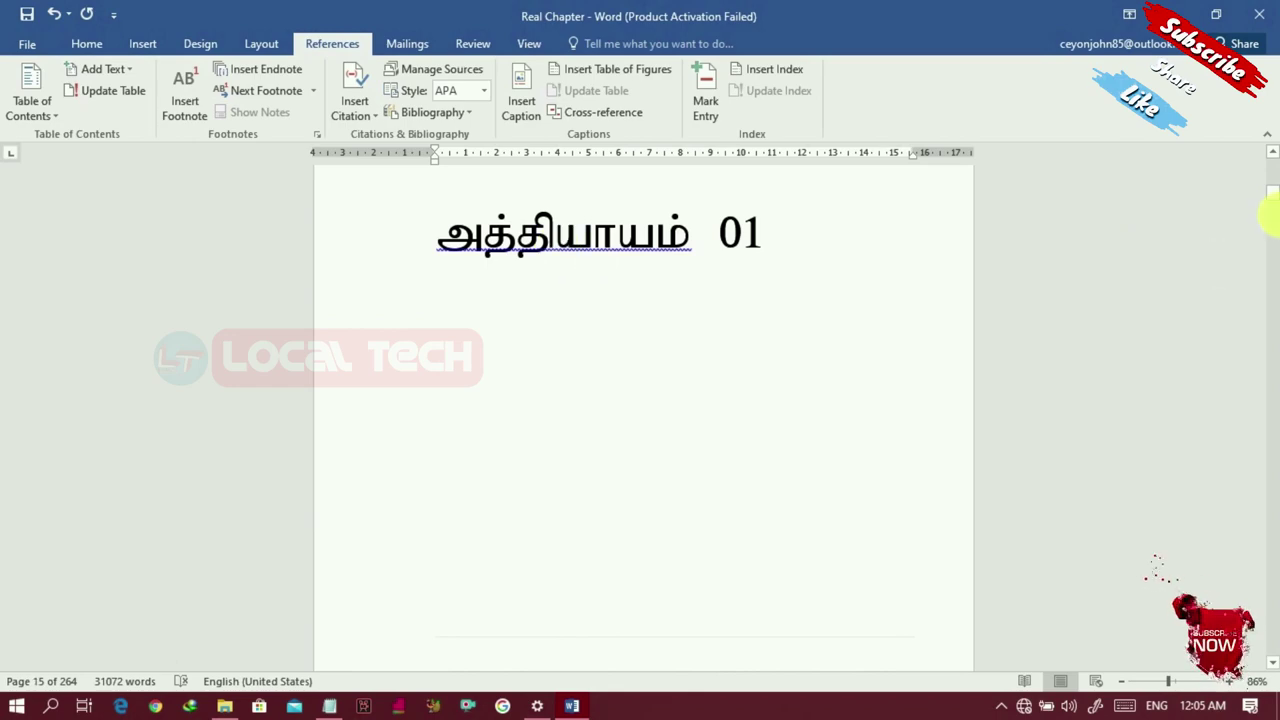
Step: In chapter 4, insert caption 4.1 with Bamini text 'gpuNjr' above the map
{"action": "left_click_drag", "start_coordinate": [1268, 196], "coordinate": [1270, 318]}
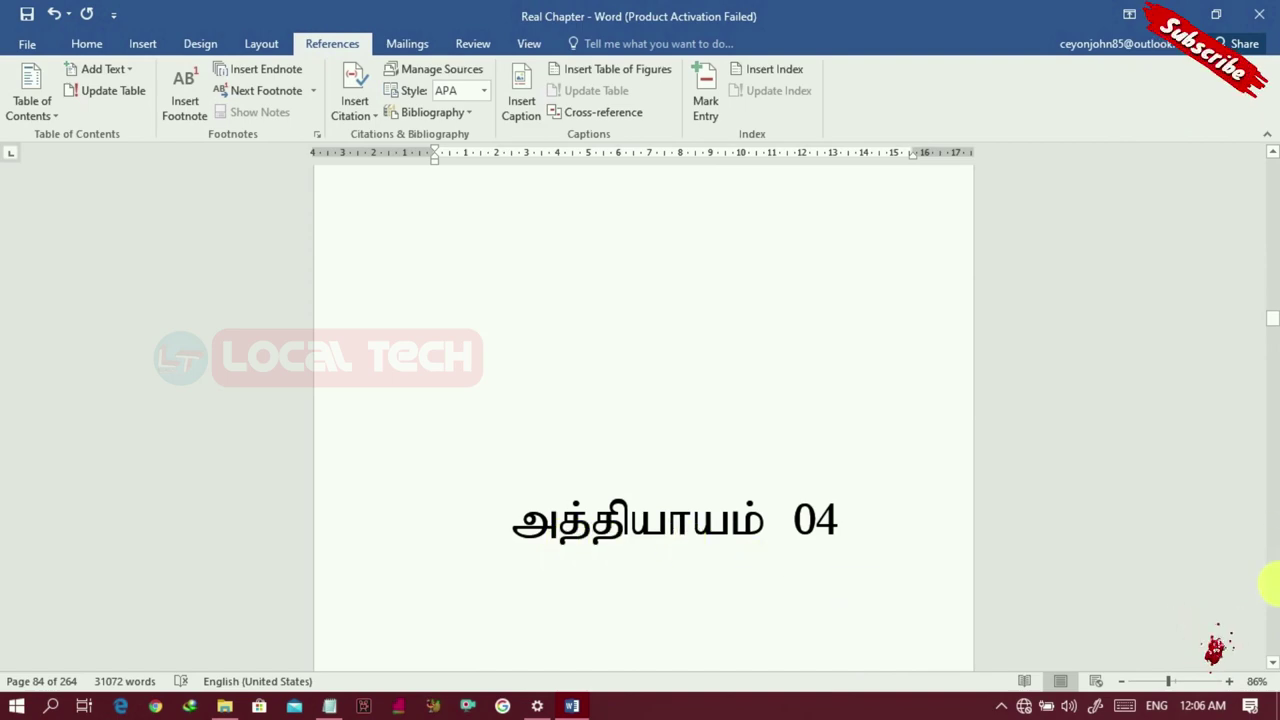
{"action": "scroll", "coordinate": [1268, 585], "scroll_direction": "down", "scroll_amount": 10}
{"action": "scroll", "coordinate": [1268, 585], "scroll_direction": "down", "scroll_amount": 5}
{"action": "scroll", "coordinate": [1268, 585], "scroll_direction": "down", "scroll_amount": 15}
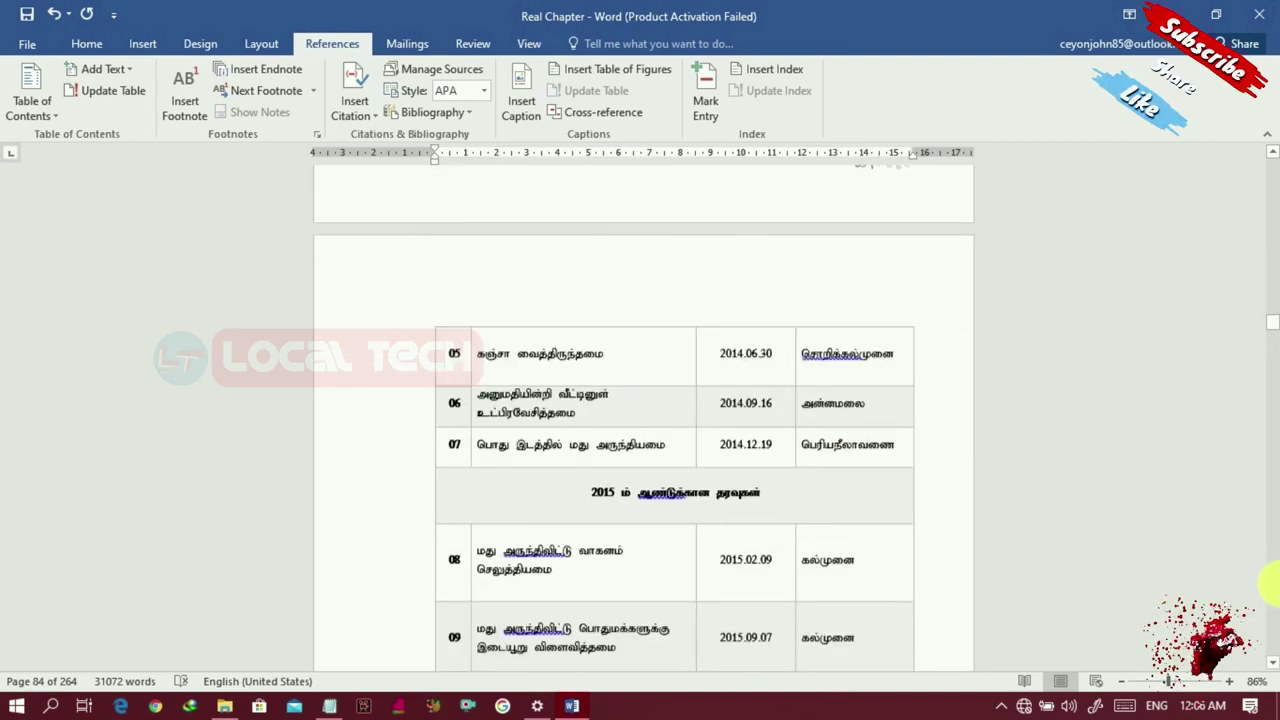
{"action": "scroll", "coordinate": [1270, 222], "scroll_direction": "up", "scroll_amount": 10}
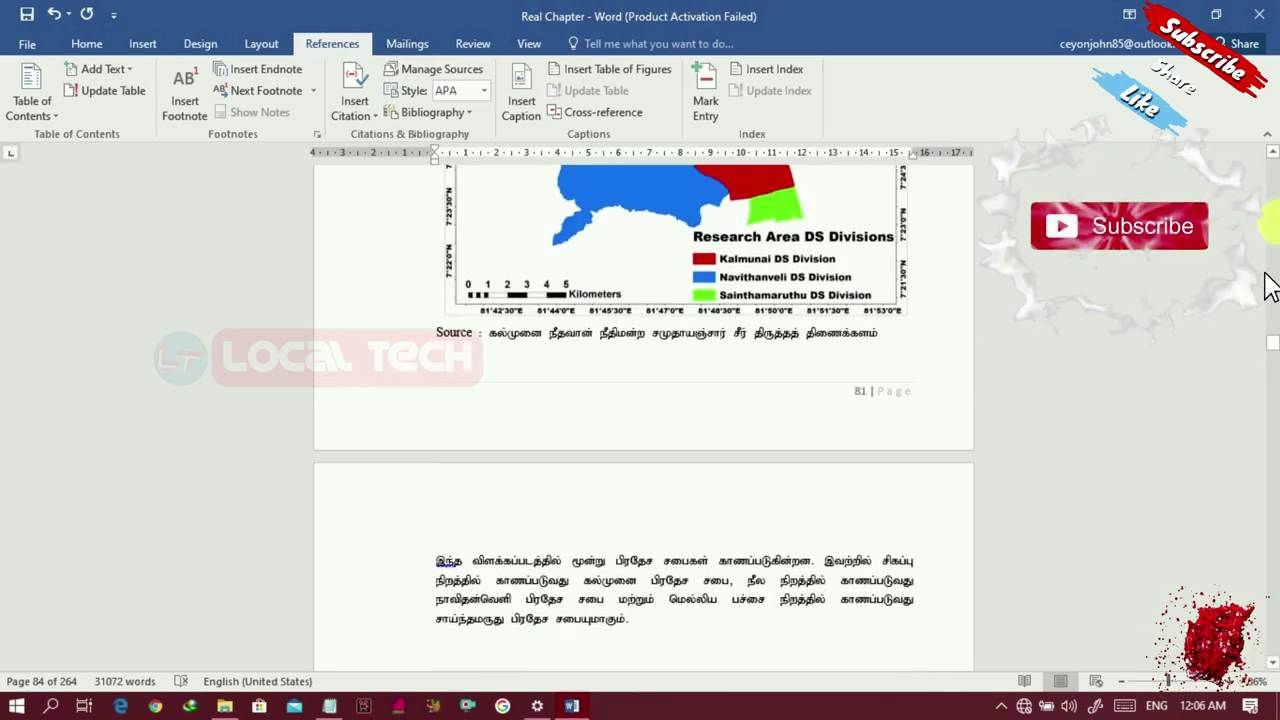
{"action": "left_click", "coordinate": [752, 245]}
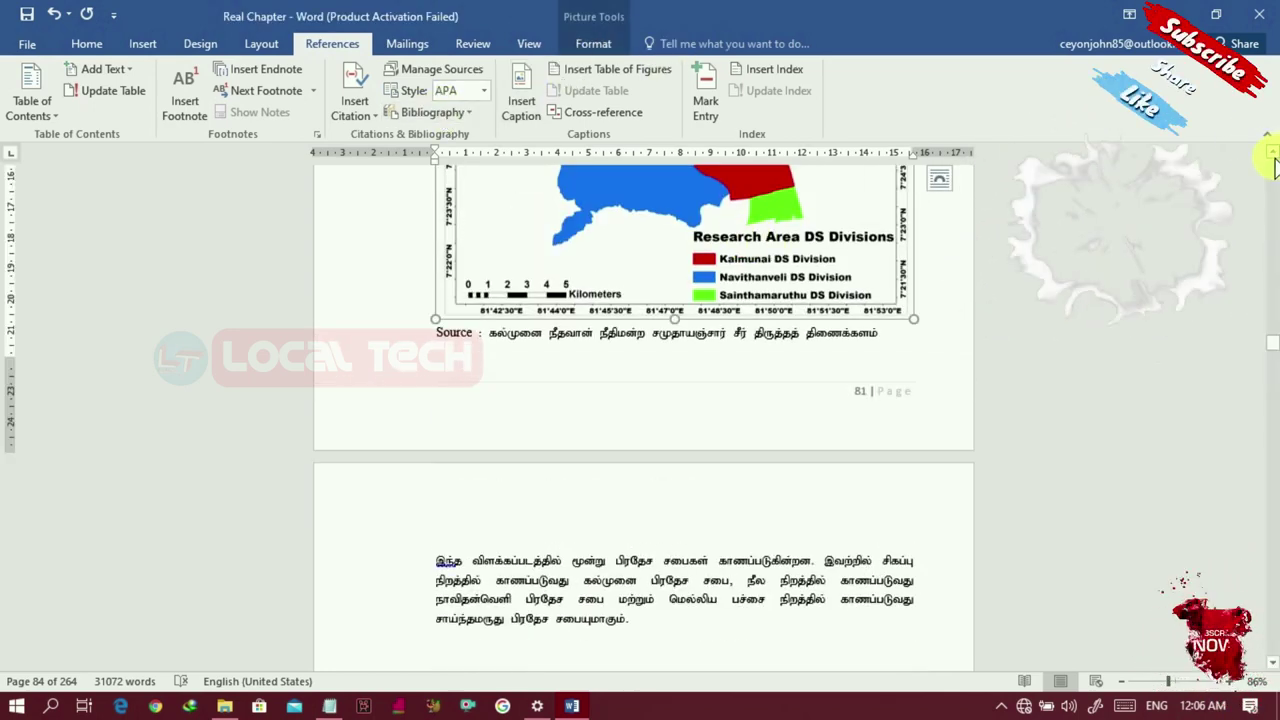
{"action": "scroll", "coordinate": [1273, 163], "scroll_direction": "up", "scroll_amount": 4}
{"action": "scroll", "coordinate": [1273, 163], "scroll_direction": "up", "scroll_amount": 3}
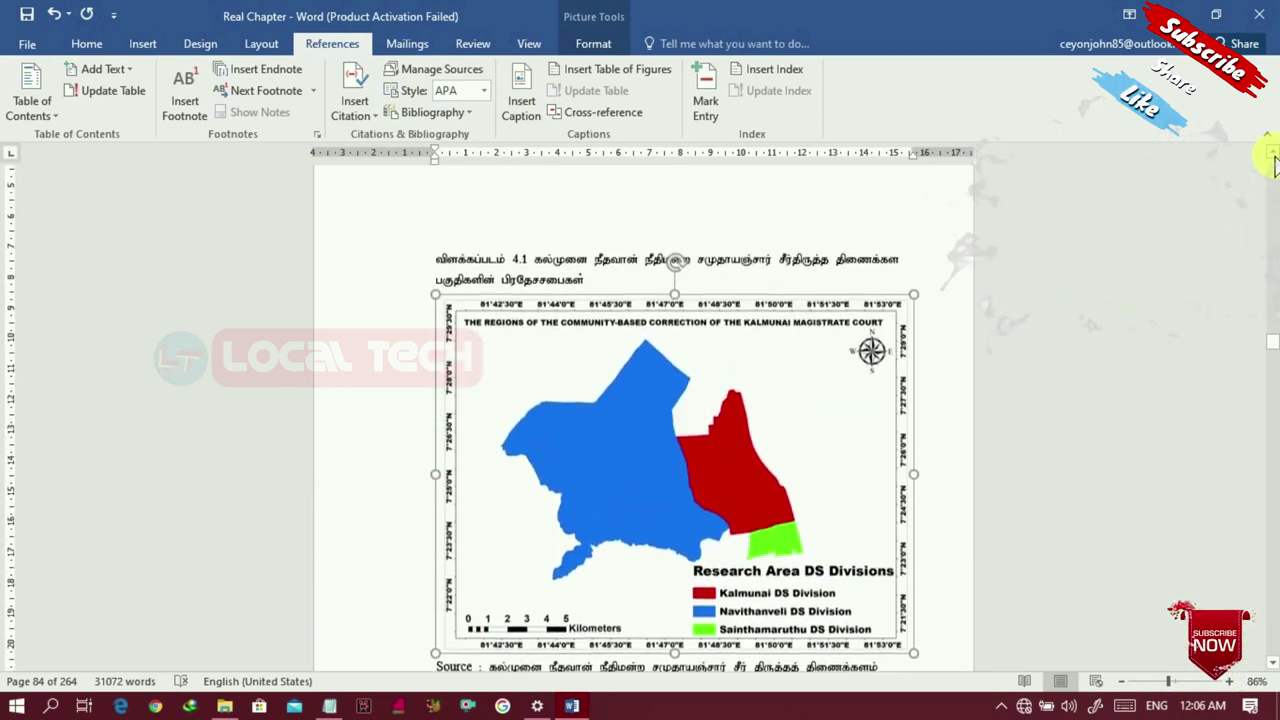
{"action": "left_click", "coordinate": [517, 97]}
{"action": "type", "text": ". "}
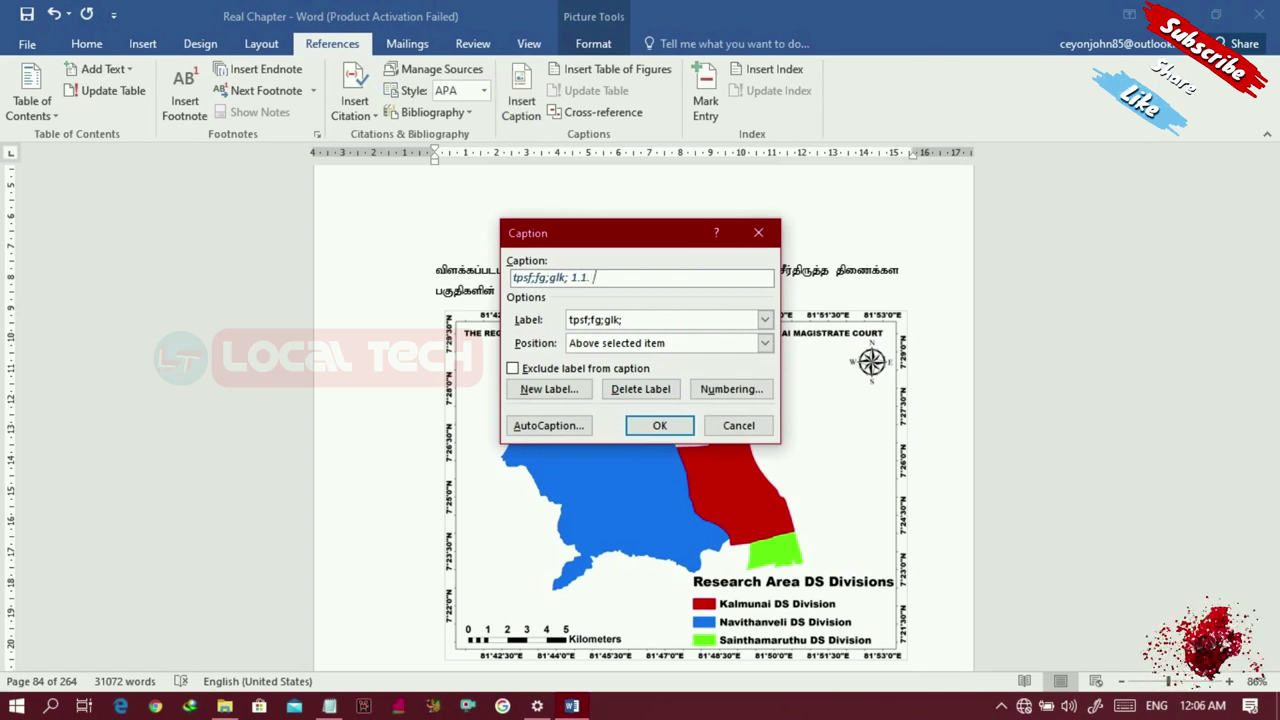
{"action": "type", "text": "DS Divisions"}
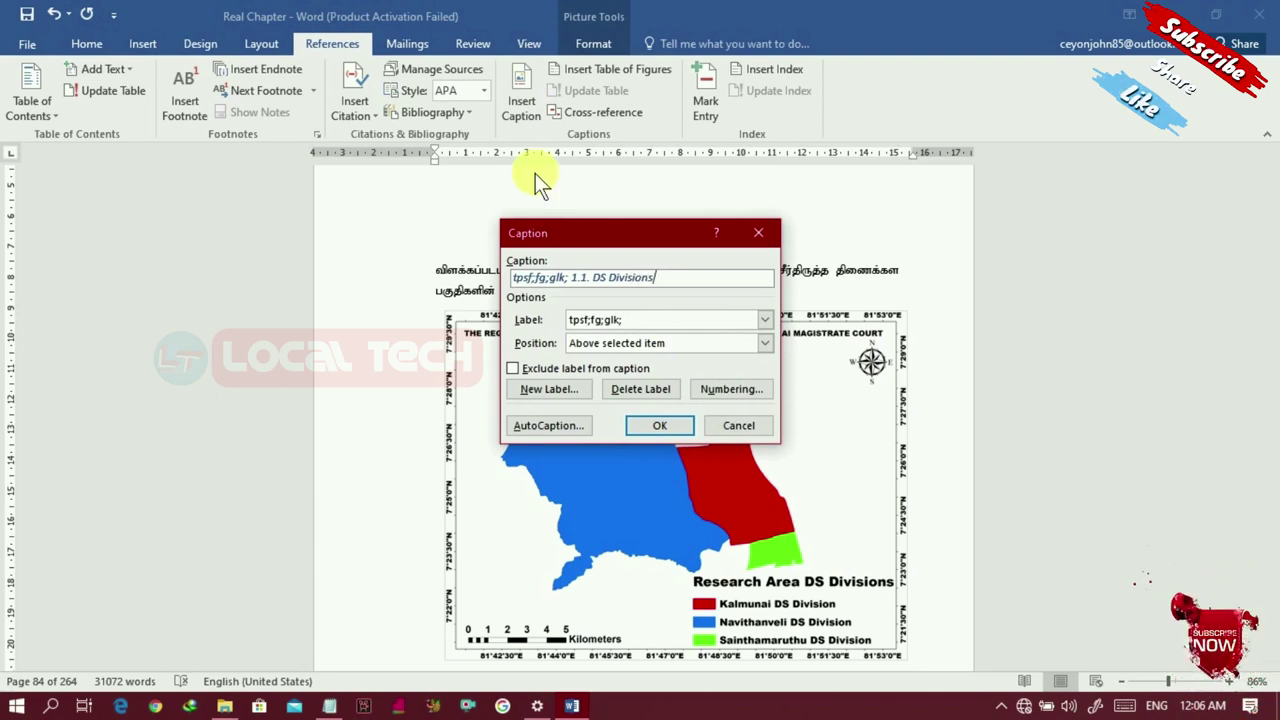
{"action": "key", "text": "BackSpace"}
{"action": "key", "text": "BackSpace"}
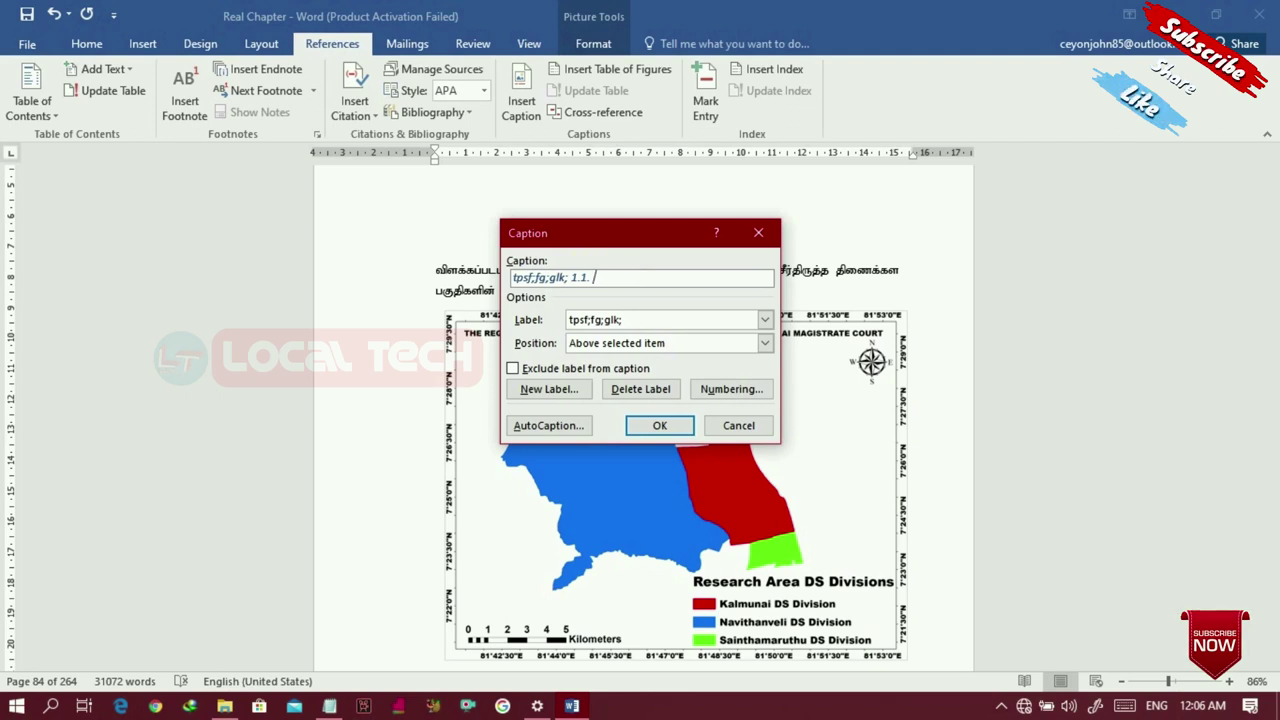
{"action": "type", "text": "gpu"}
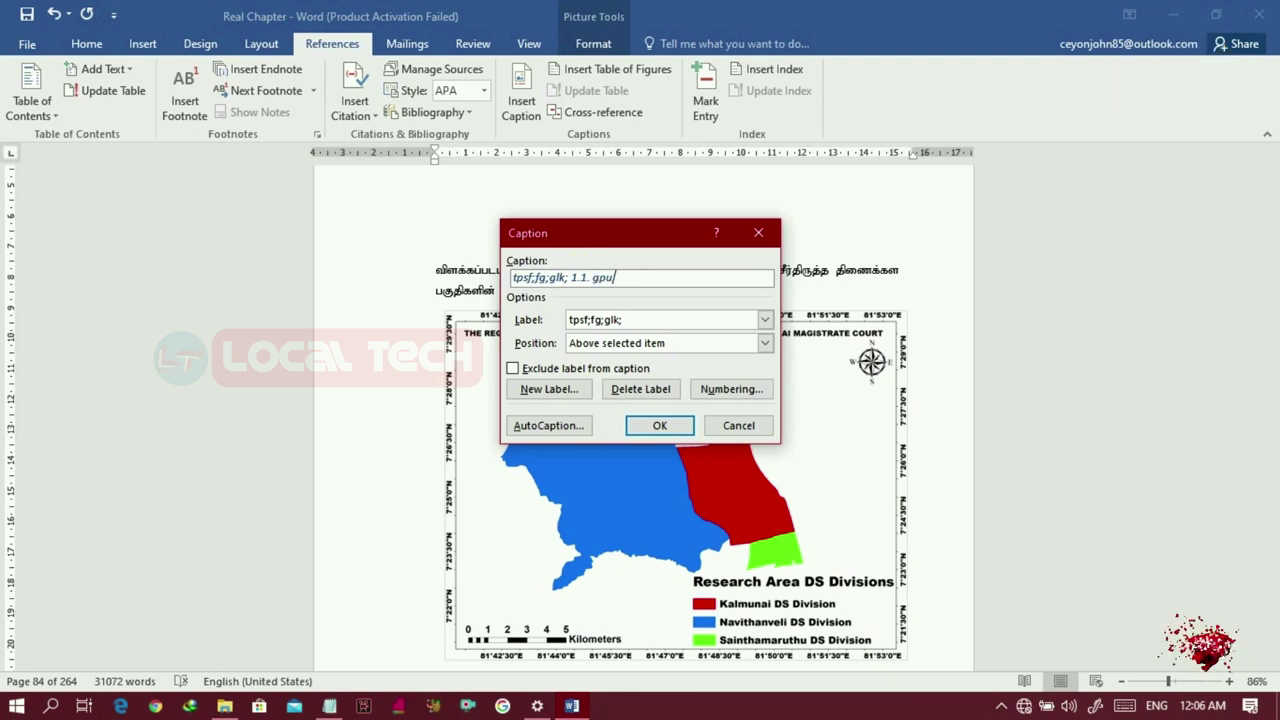
{"action": "type", "text": "Njr nrayfk;"}
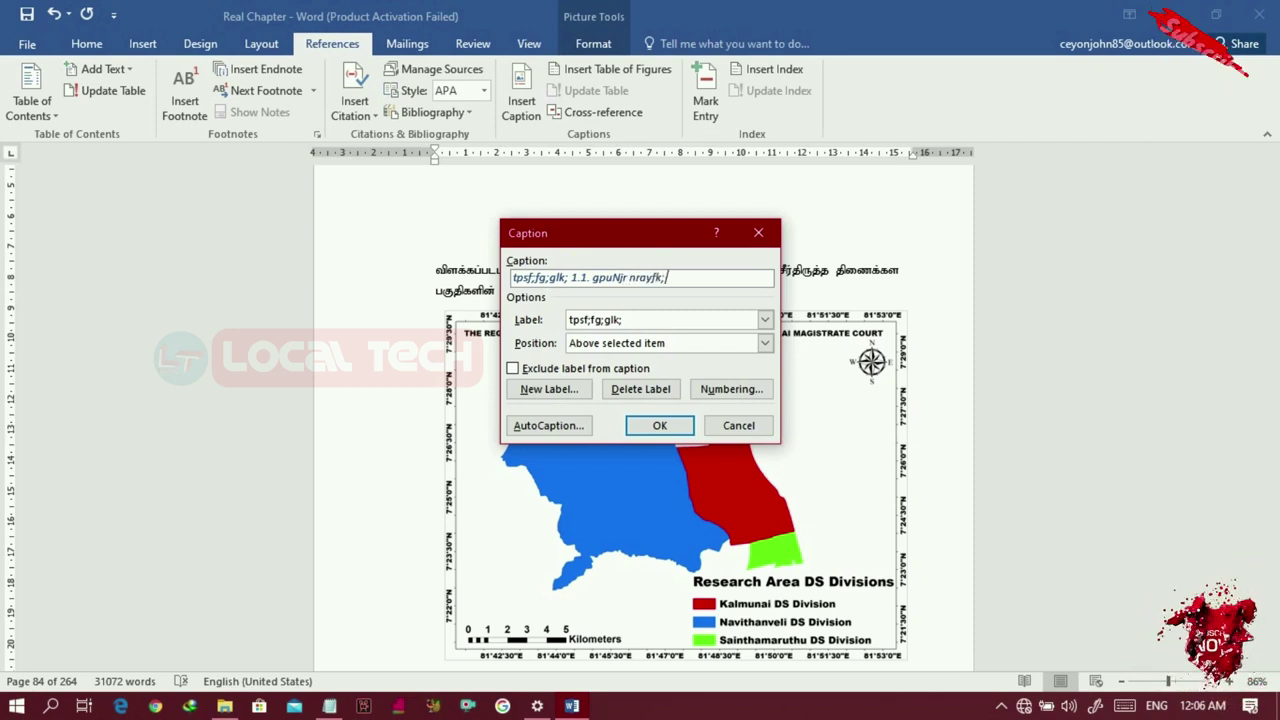
{"action": "left_click", "coordinate": [666, 426]}
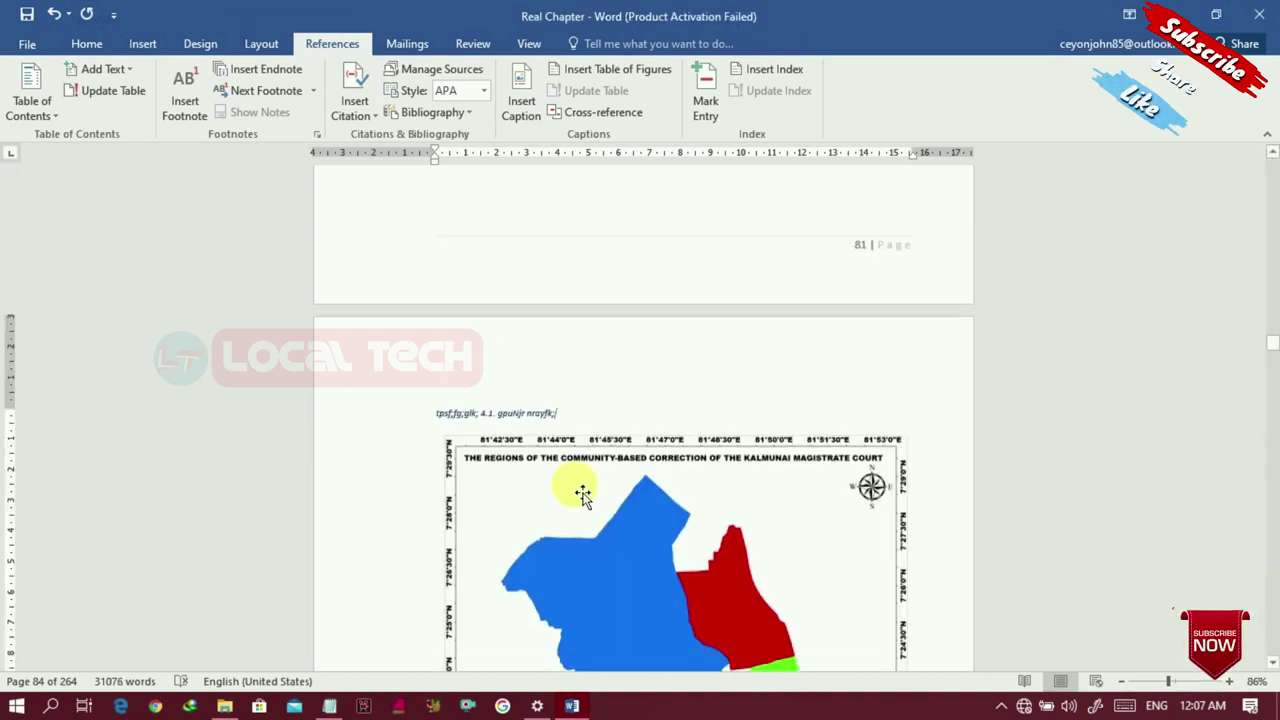
Step: Make the 4.1 caption bold and in the Tamil font
{"action": "left_click_drag", "start_coordinate": [433, 414], "coordinate": [567, 421]}
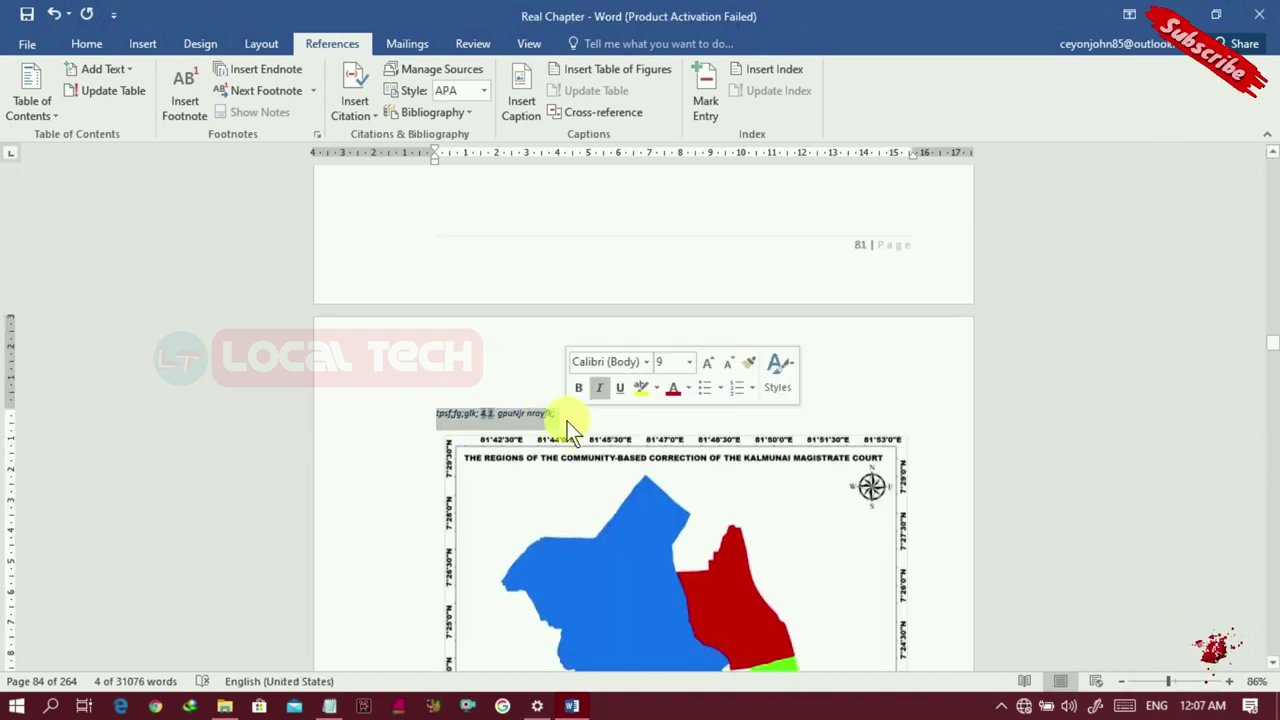
{"action": "key", "text": "ctrl+space"}
{"action": "key", "text": "ctrl+b"}
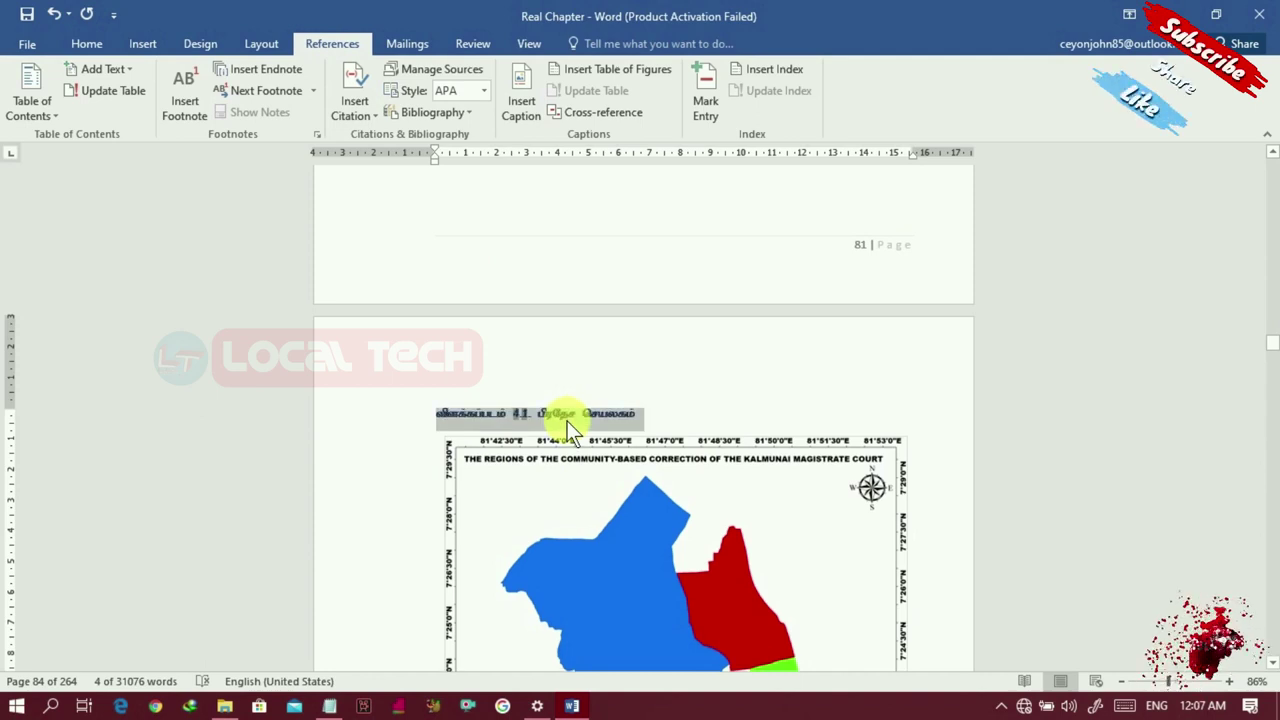
{"action": "left_click", "coordinate": [705, 415]}
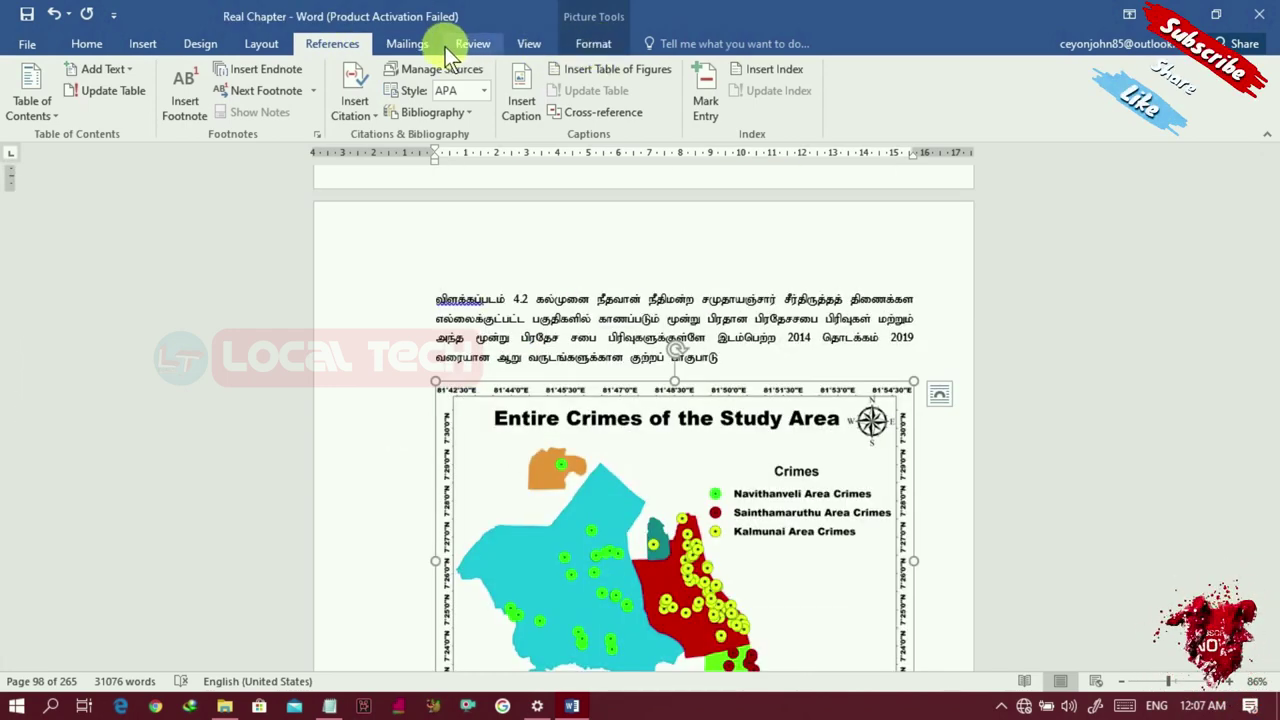
Step: Insert caption 4.2 with Bamini text 'fy;Kid' above the Entire Crimes map
{"action": "left_click", "coordinate": [528, 97]}
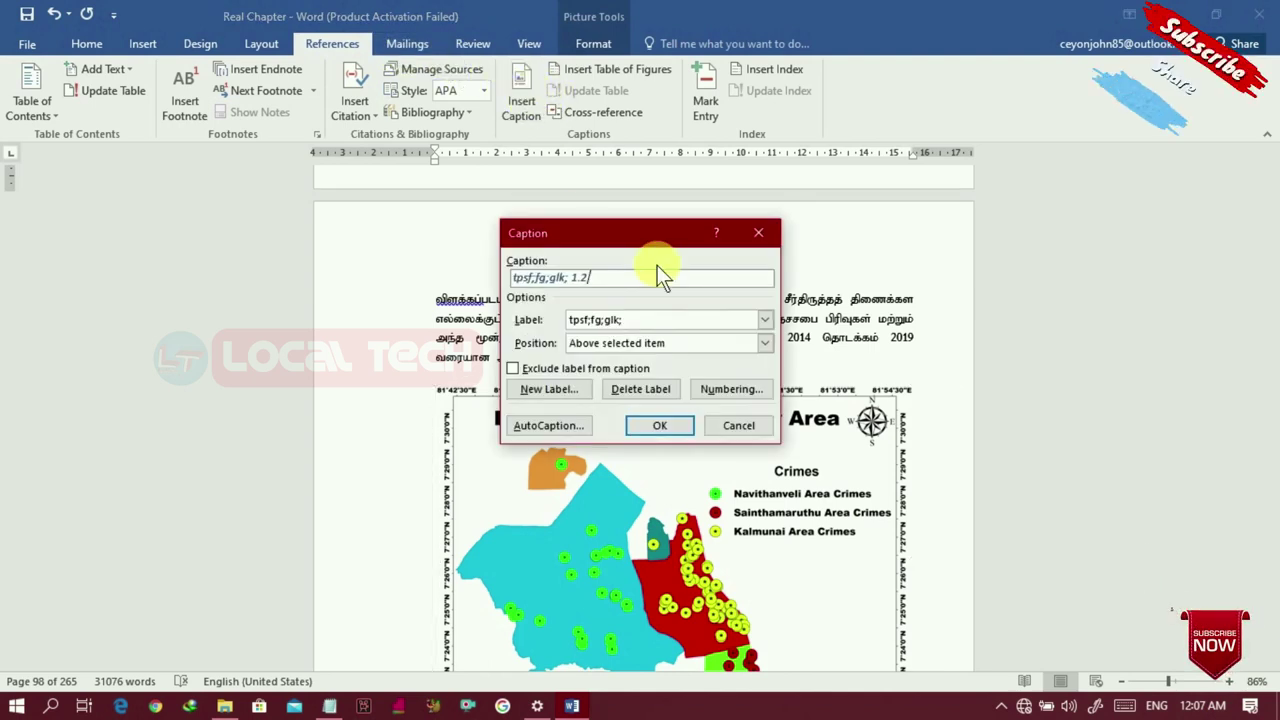
{"action": "type", "text": "."}
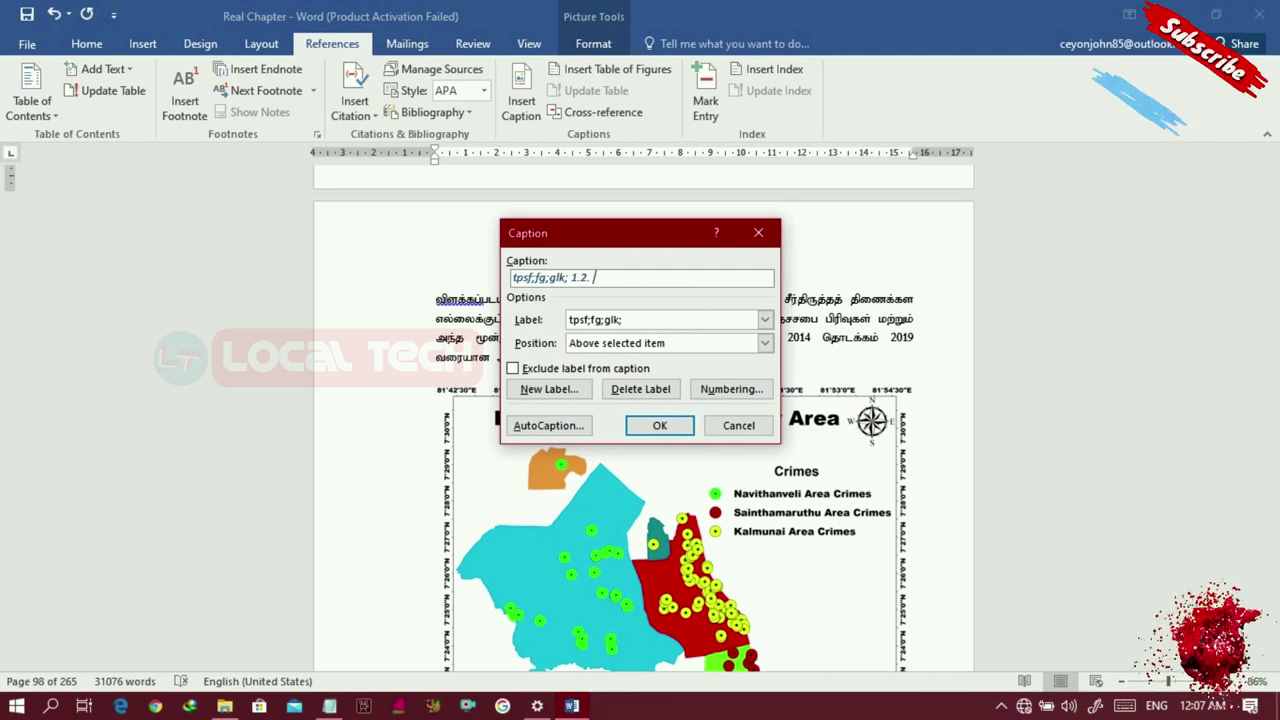
{"action": "type", "text": "fy;K"}
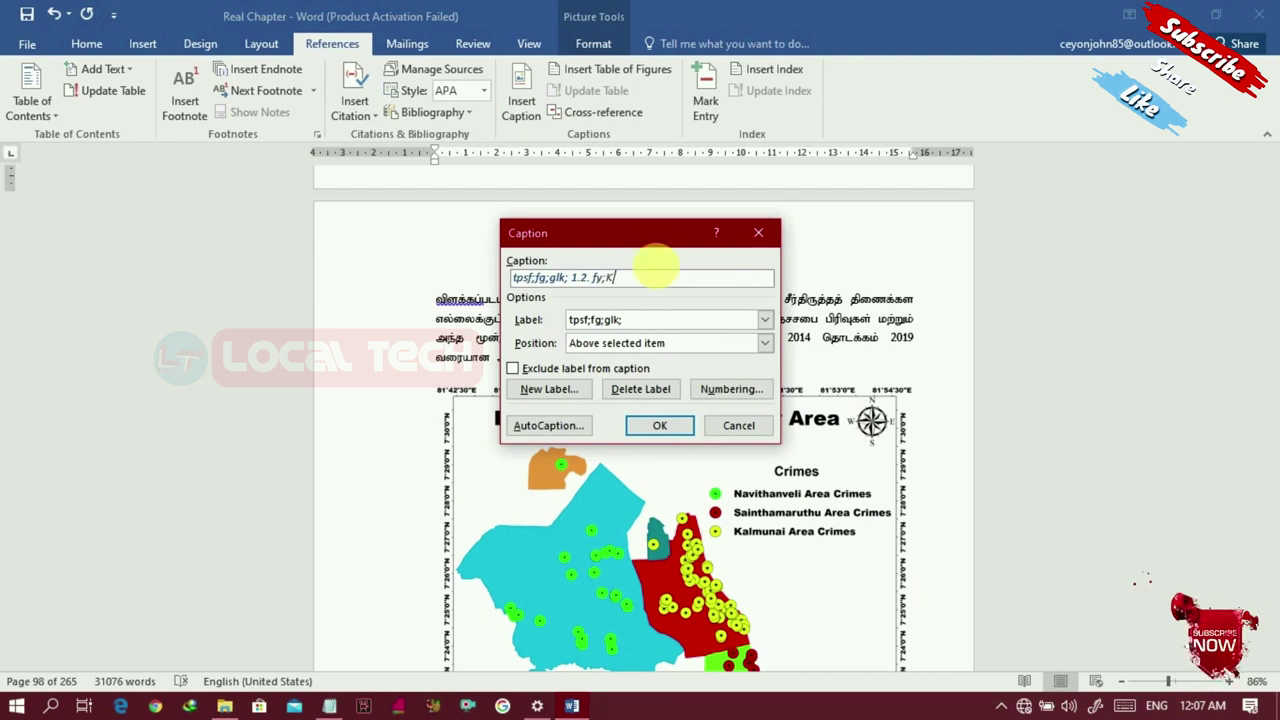
{"action": "type", "text": "id"}
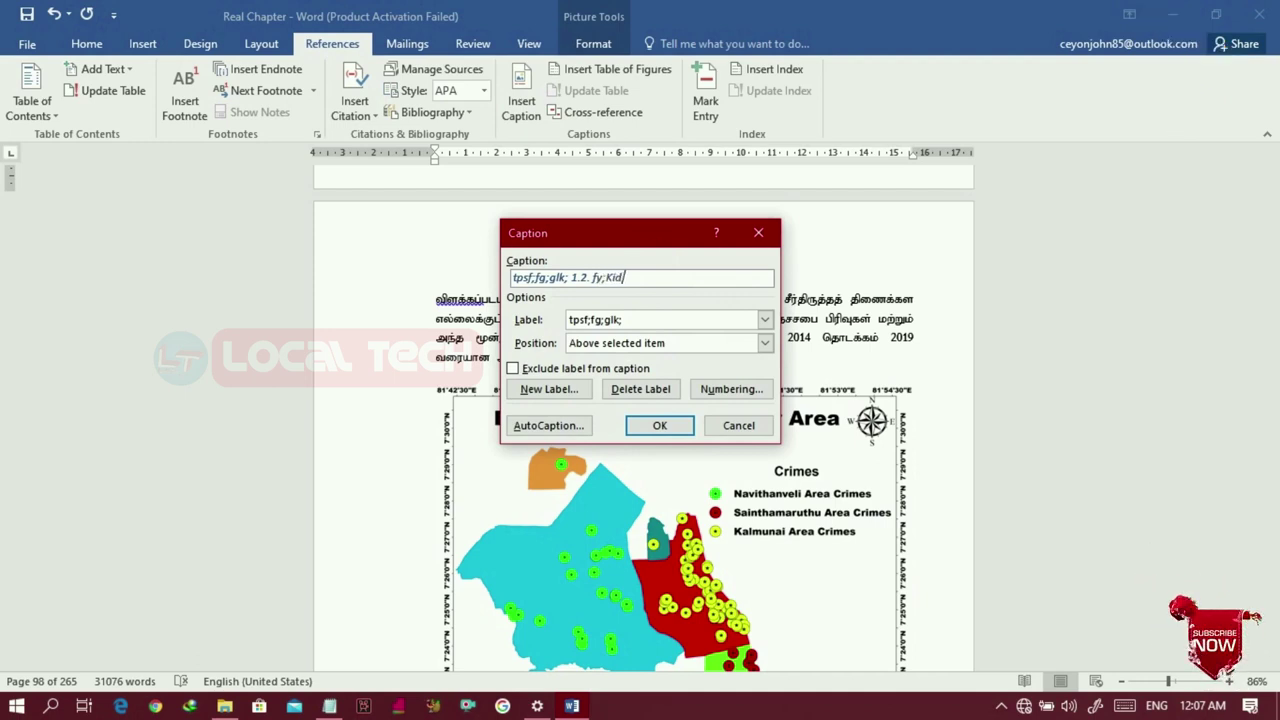
{"action": "left_click", "coordinate": [659, 425]}
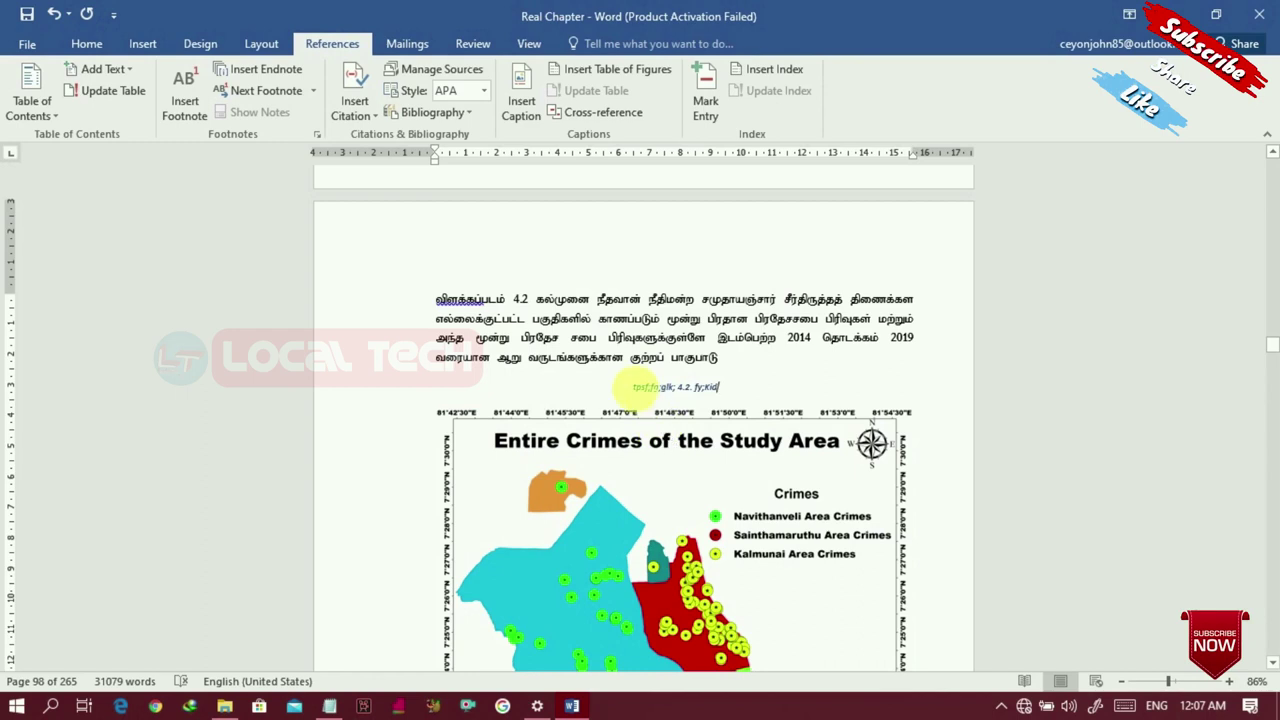
Step: Give the 4.2 caption the Tamil font and left alignment, then return to the figures list
{"action": "triple_click", "coordinate": [749, 386]}
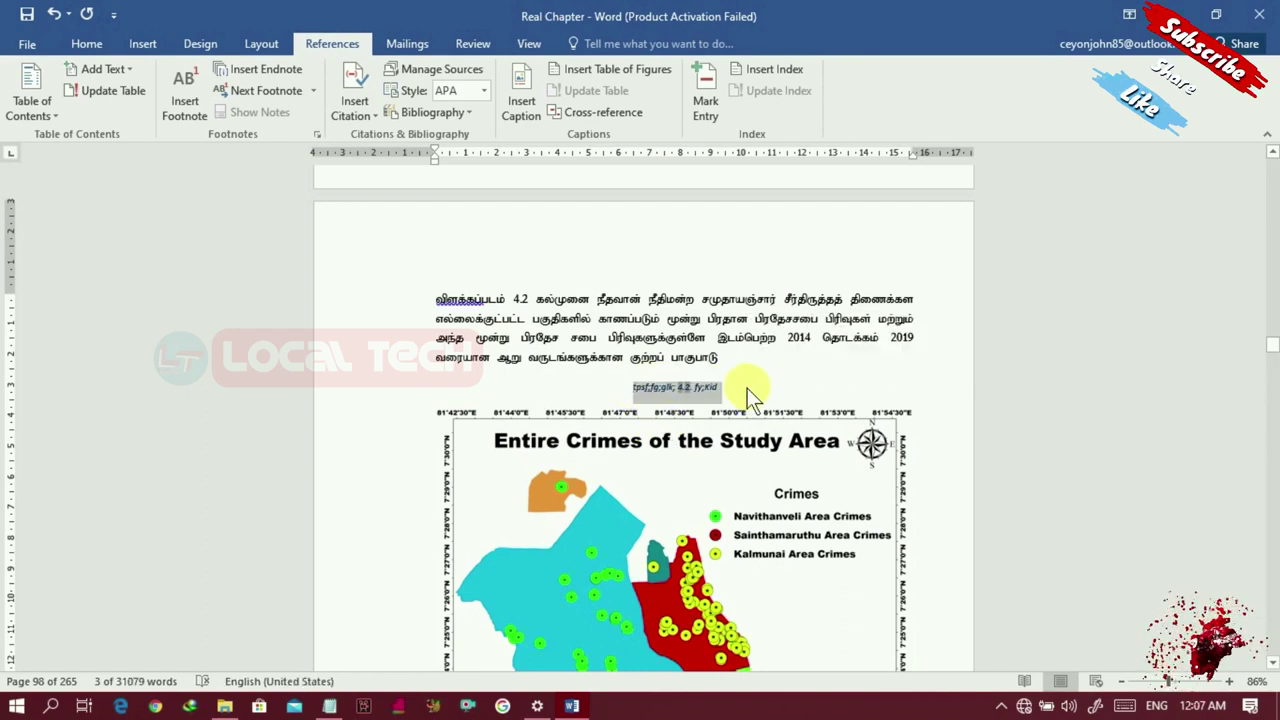
{"action": "key", "text": "ctrl+shift+f"}
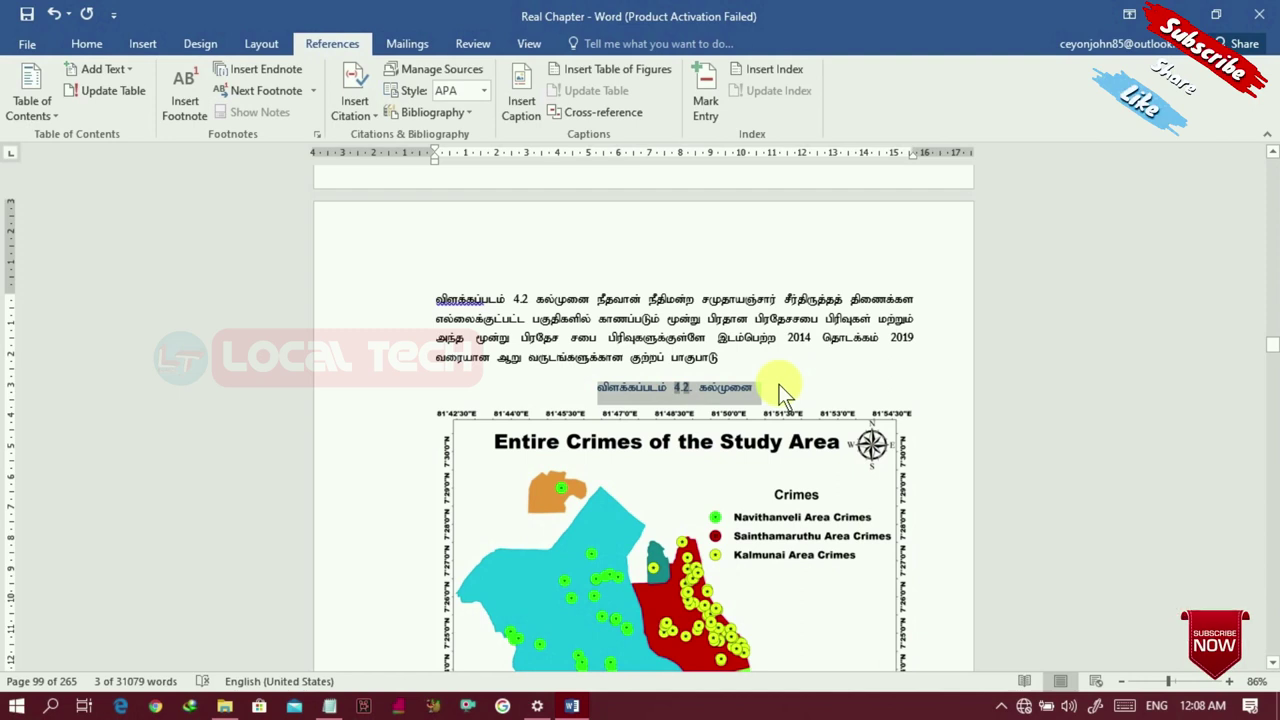
{"action": "key", "text": "ctrl+l"}
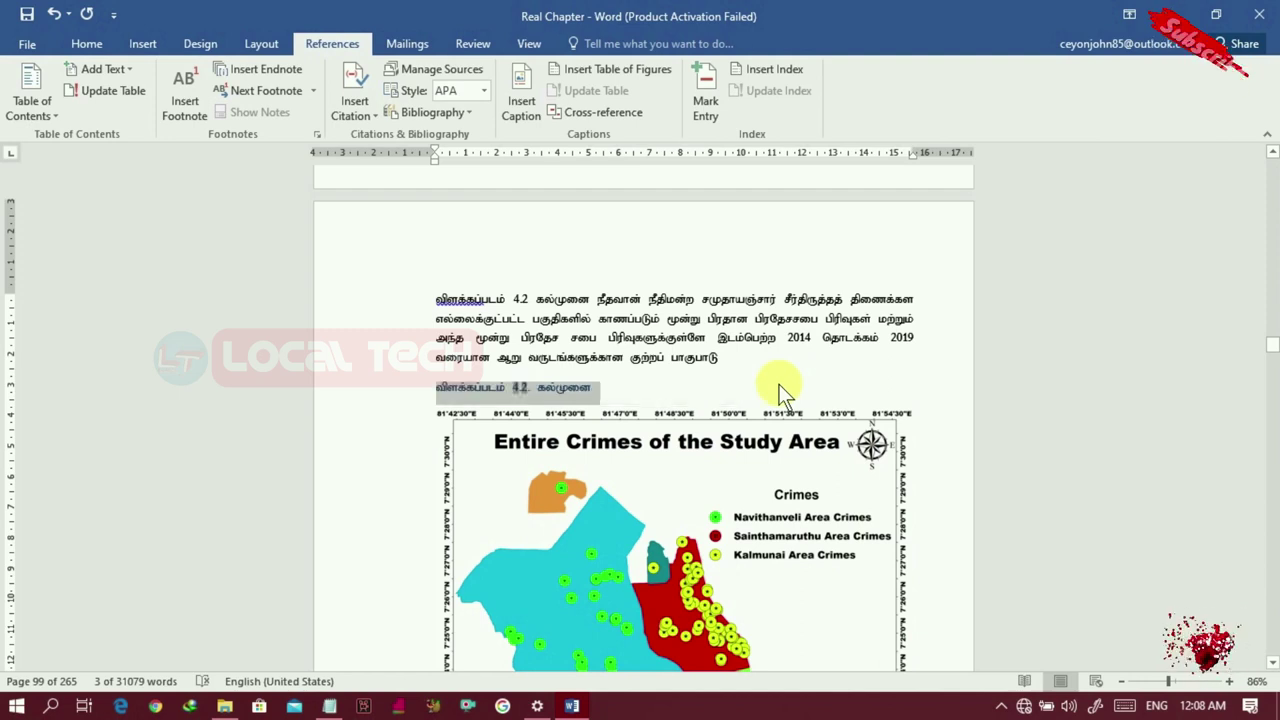
{"action": "key", "text": "End"}
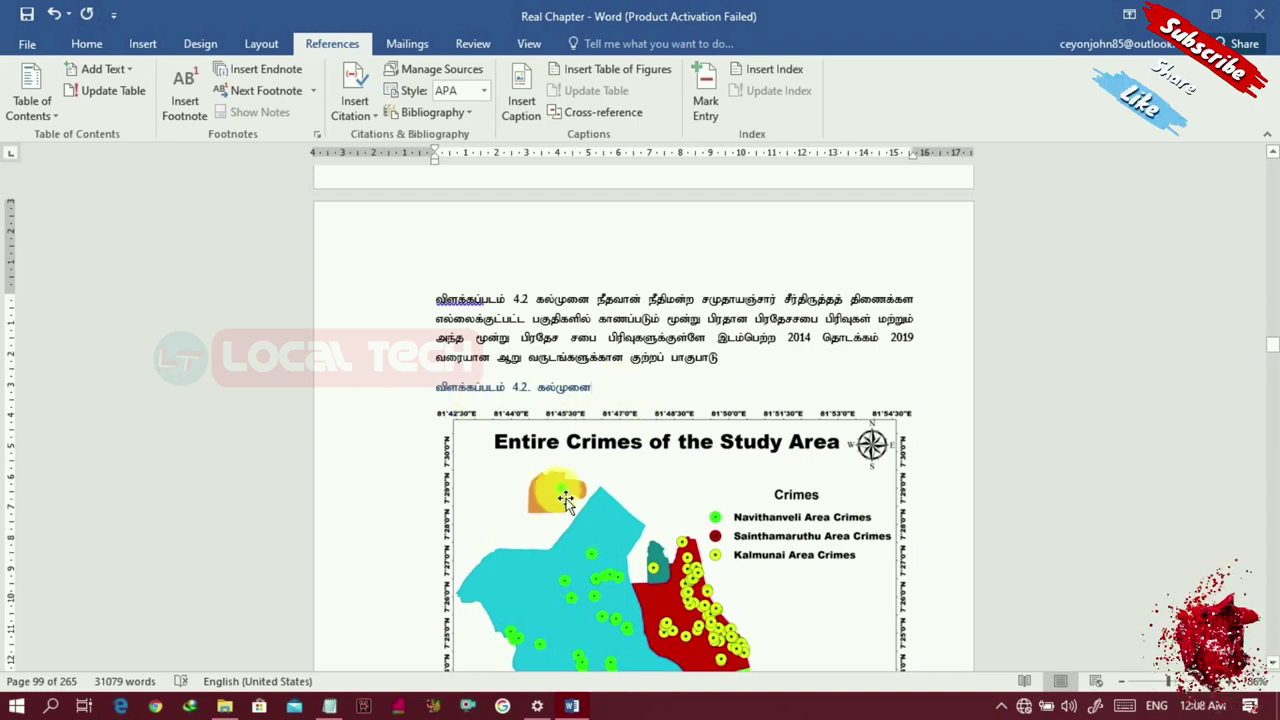
{"action": "left_click_drag", "start_coordinate": [1270, 344], "coordinate": [1267, 186]}
{"action": "left_click", "coordinate": [475, 471]}
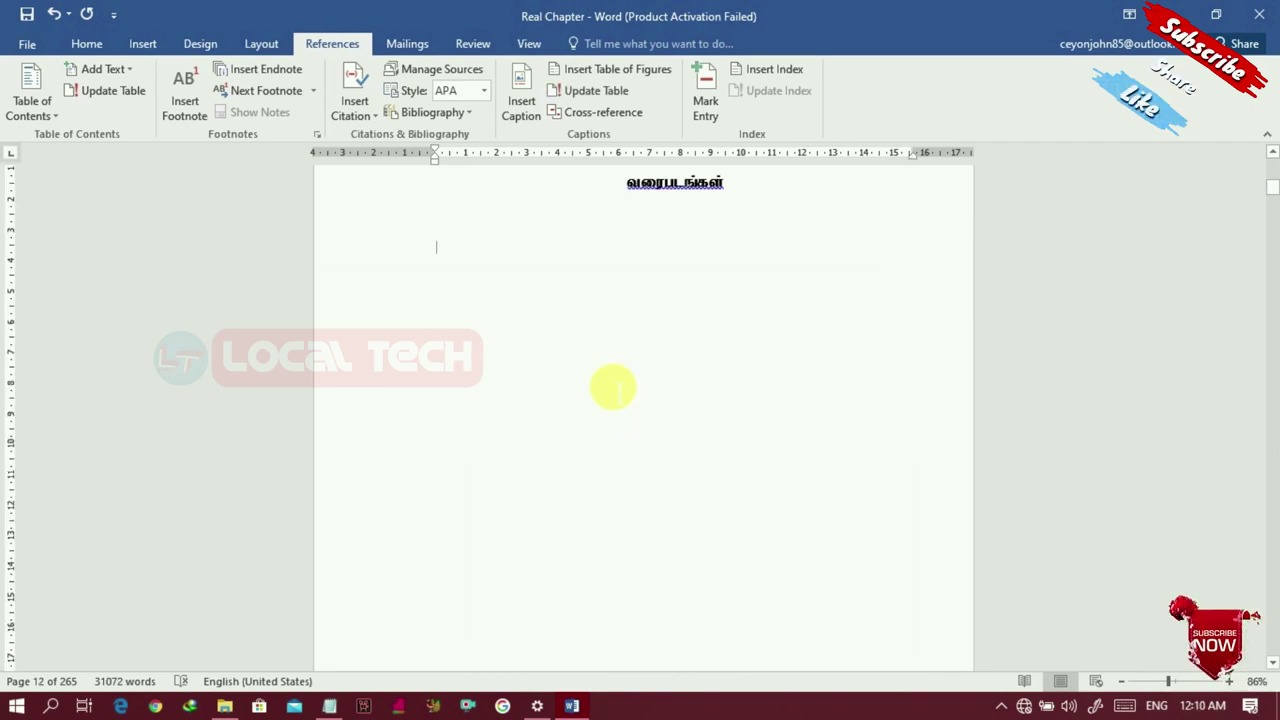
Step: Regenerate the table of figures, replacing the existing list
{"action": "left_click", "coordinate": [580, 70]}
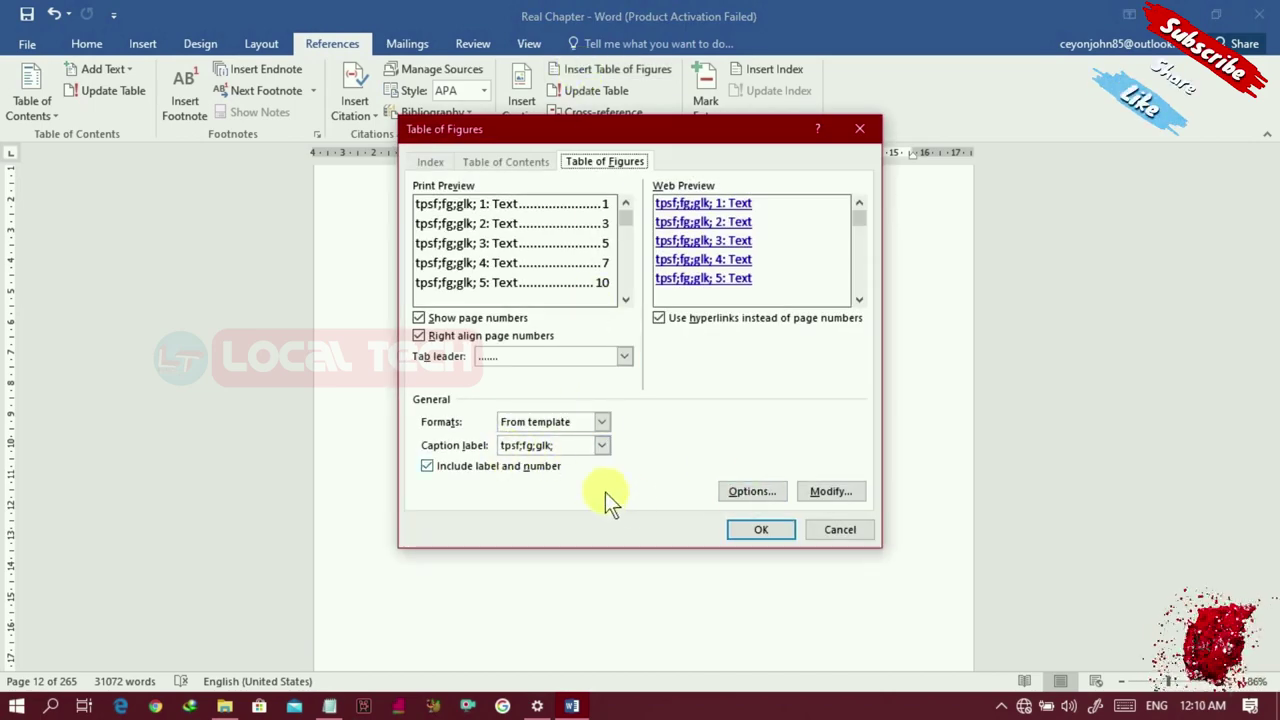
{"action": "left_click", "coordinate": [757, 534]}
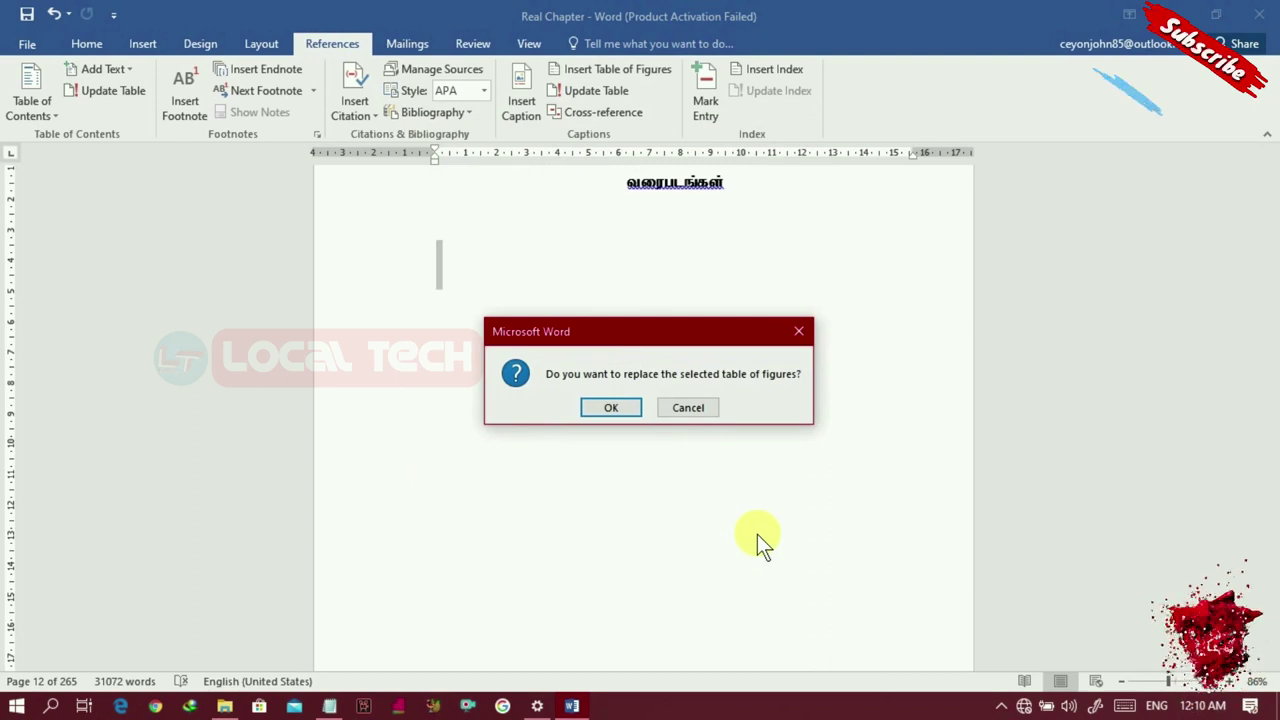
{"action": "left_click", "coordinate": [625, 409]}
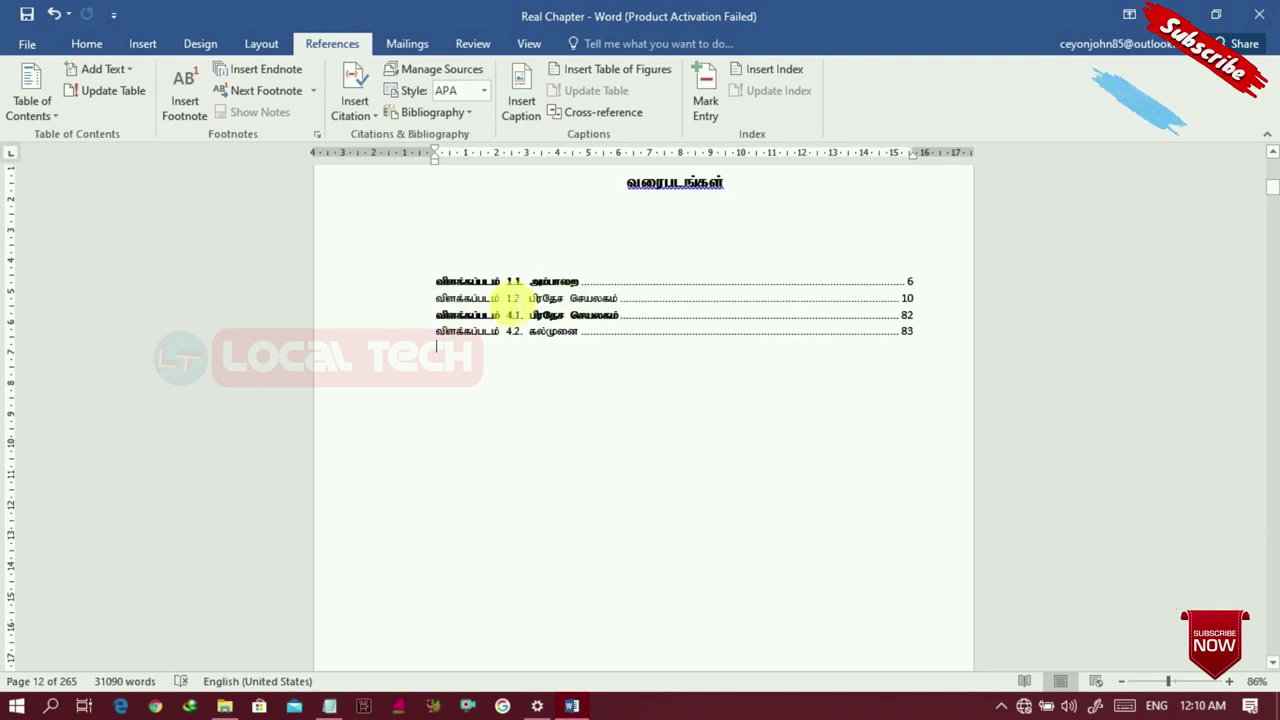
Step: Set the figures list entries to 14 pt font size
{"action": "left_click", "coordinate": [443, 290]}
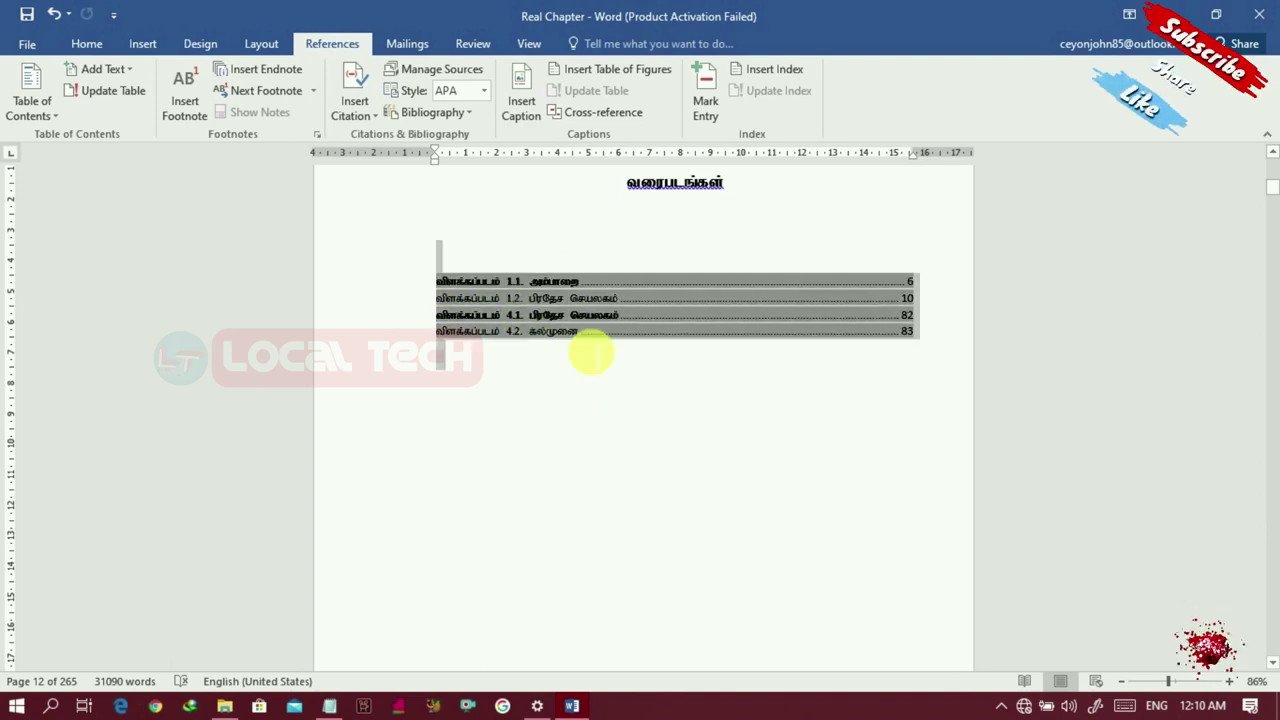
{"action": "left_click_drag", "start_coordinate": [591, 352], "coordinate": [492, 287]}
{"action": "left_click", "coordinate": [87, 43]}
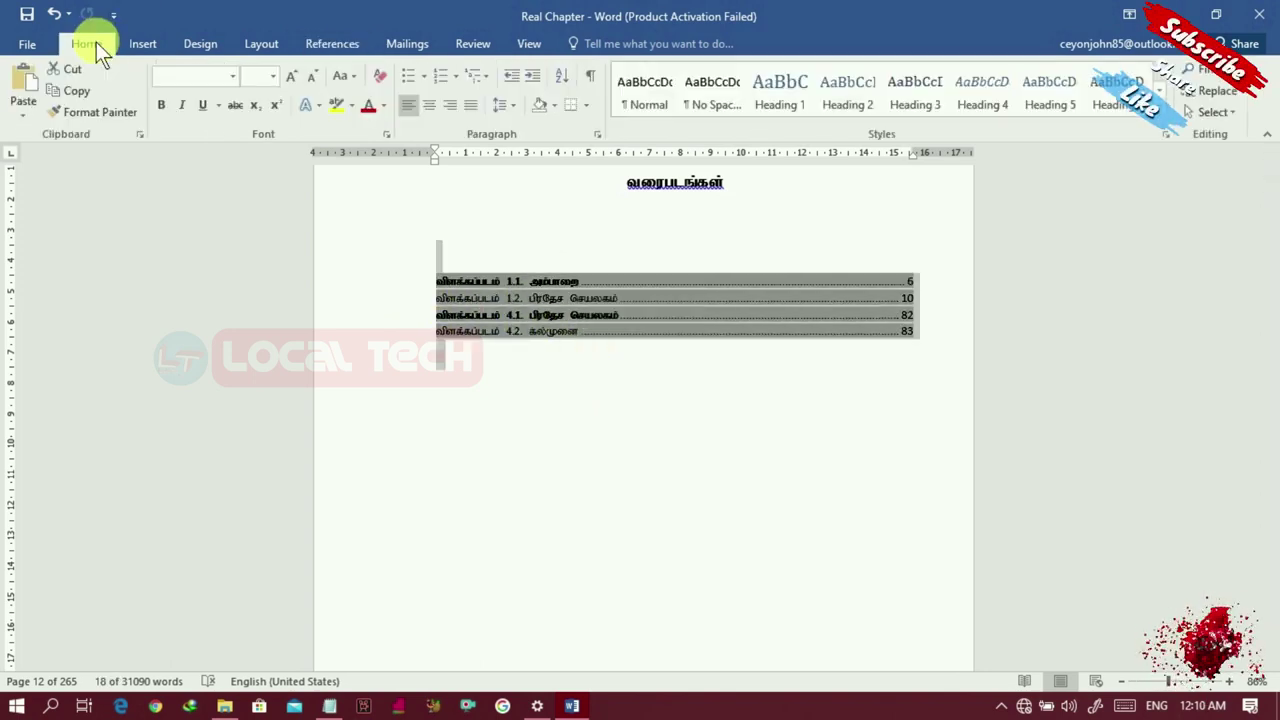
{"action": "left_click", "coordinate": [272, 77]}
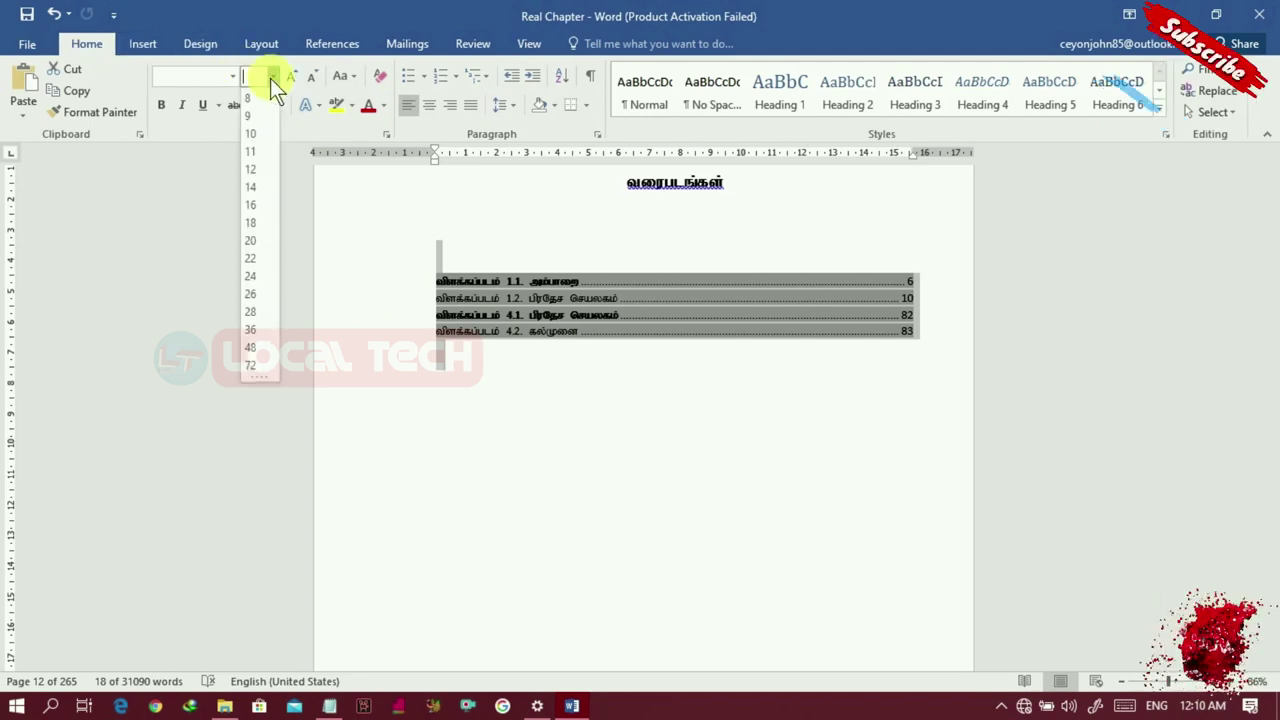
{"action": "left_click", "coordinate": [249, 187]}
{"action": "left_click", "coordinate": [532, 380]}
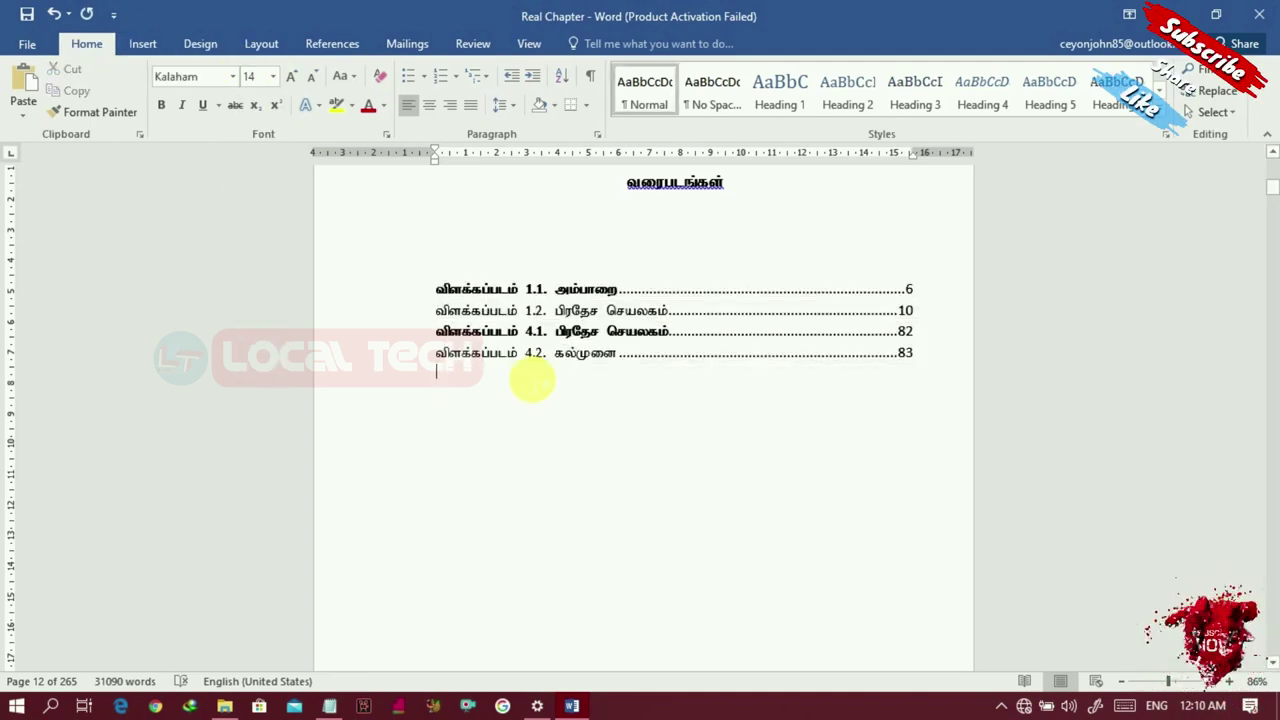
{"action": "scroll", "coordinate": [531, 380], "scroll_direction": "down", "scroll_amount": 20}
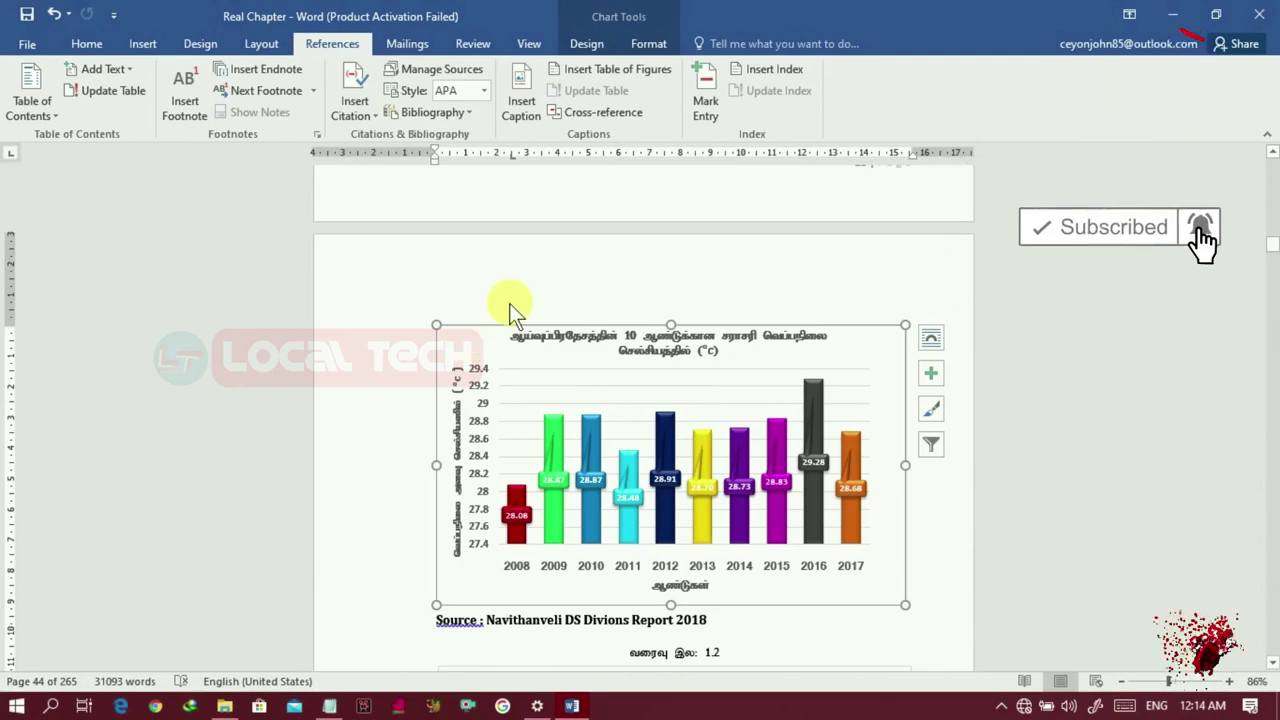
Step: Delete the old 1.1 caption under the rainfall table
{"action": "scroll", "coordinate": [1268, 180], "scroll_direction": "up", "scroll_amount": 5}
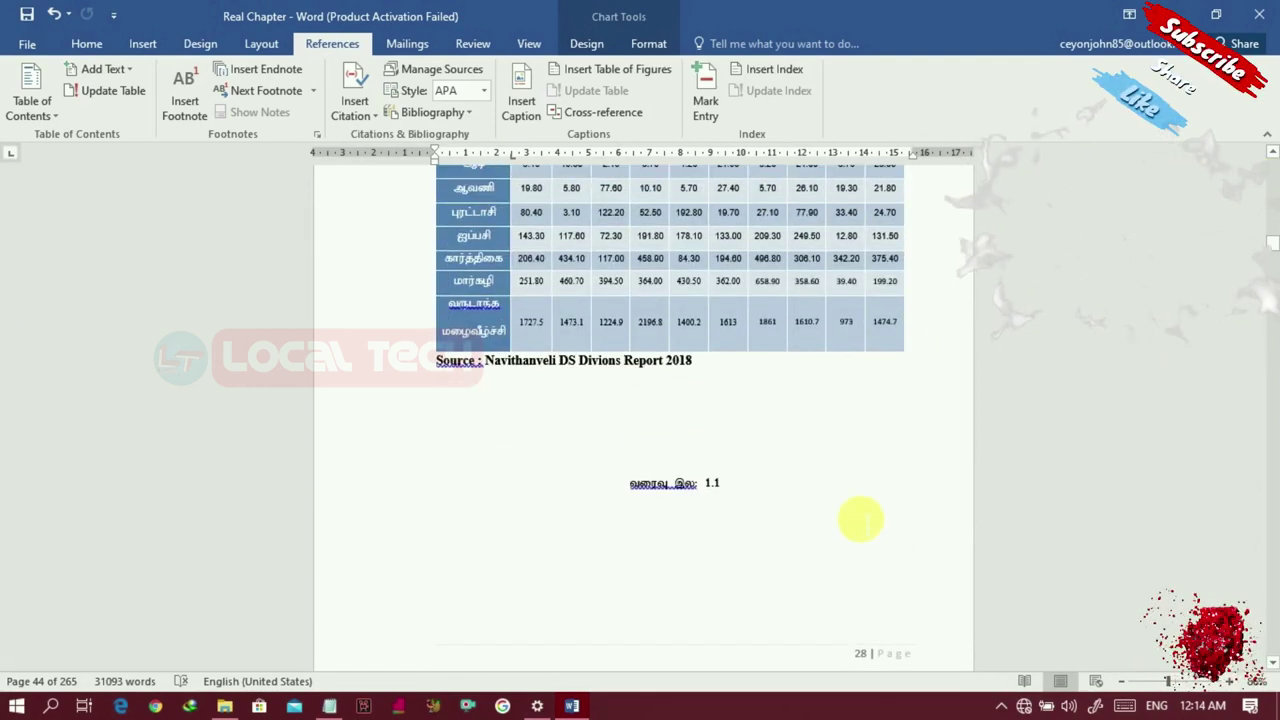
{"action": "triple_click", "coordinate": [740, 489]}
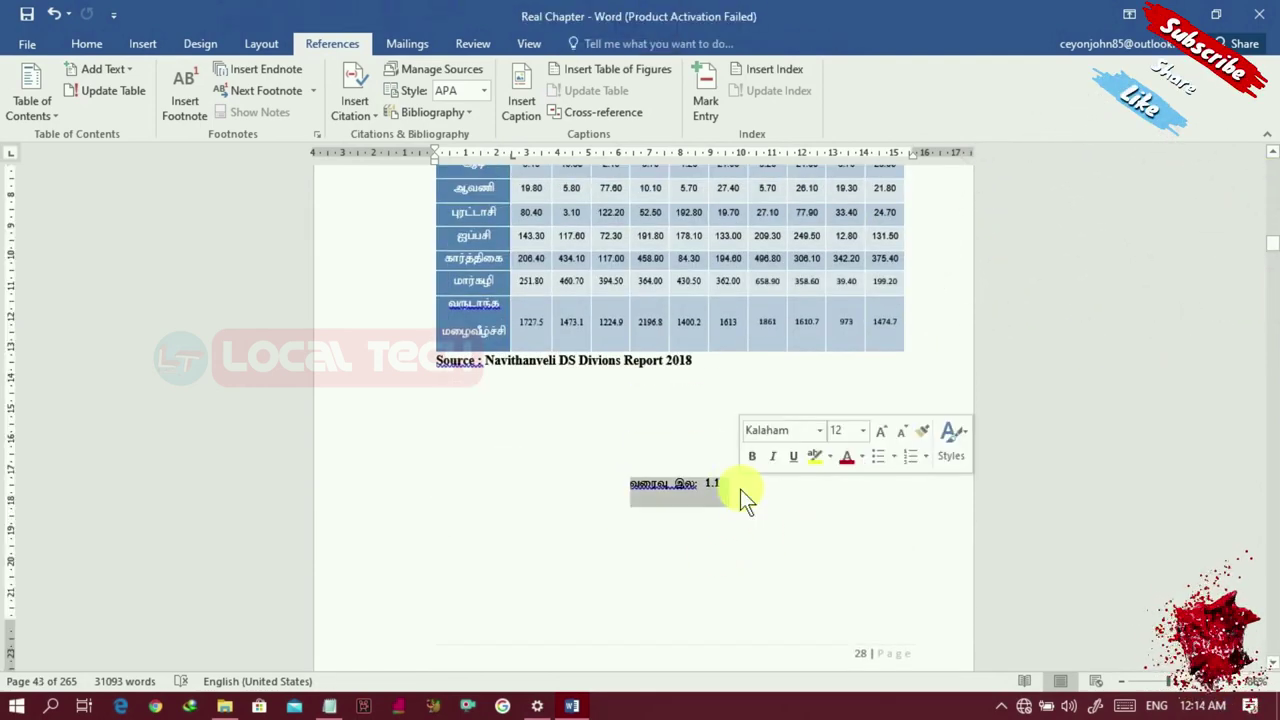
{"action": "key", "text": "Delete"}
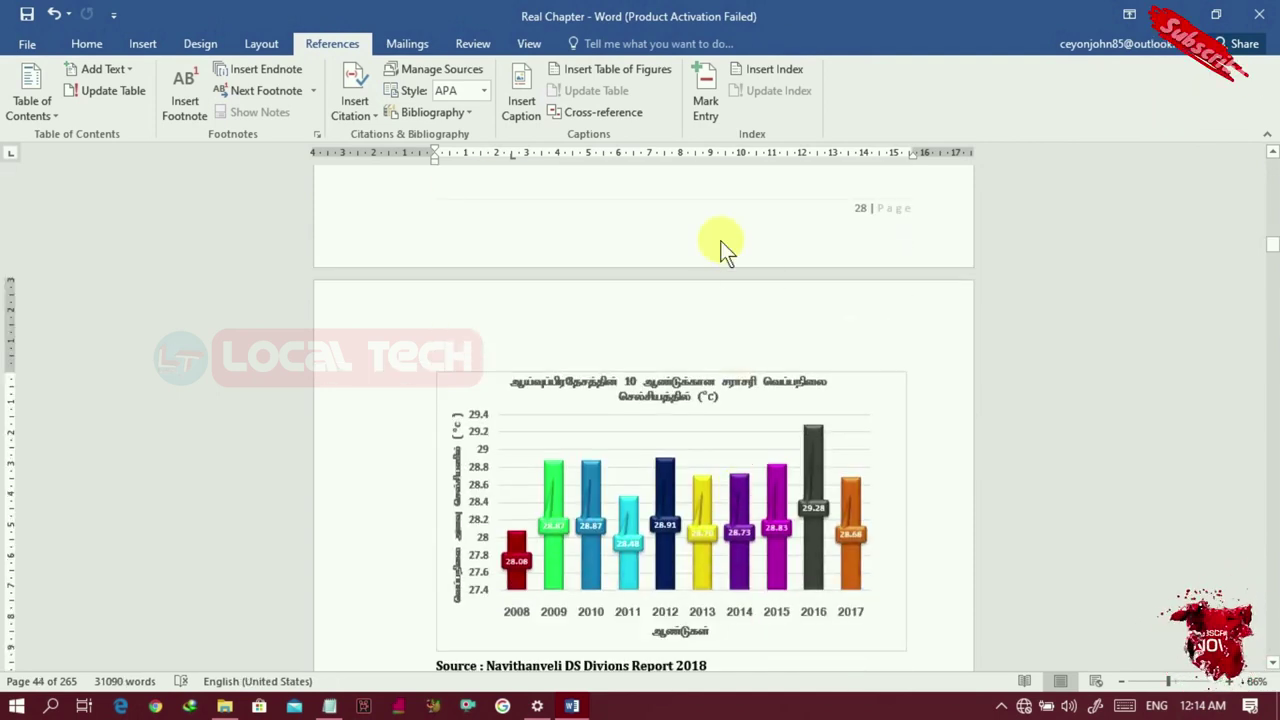
Step: Add a blank line above the temperature chart and start a caption there
{"action": "left_click", "coordinate": [1271, 150]}
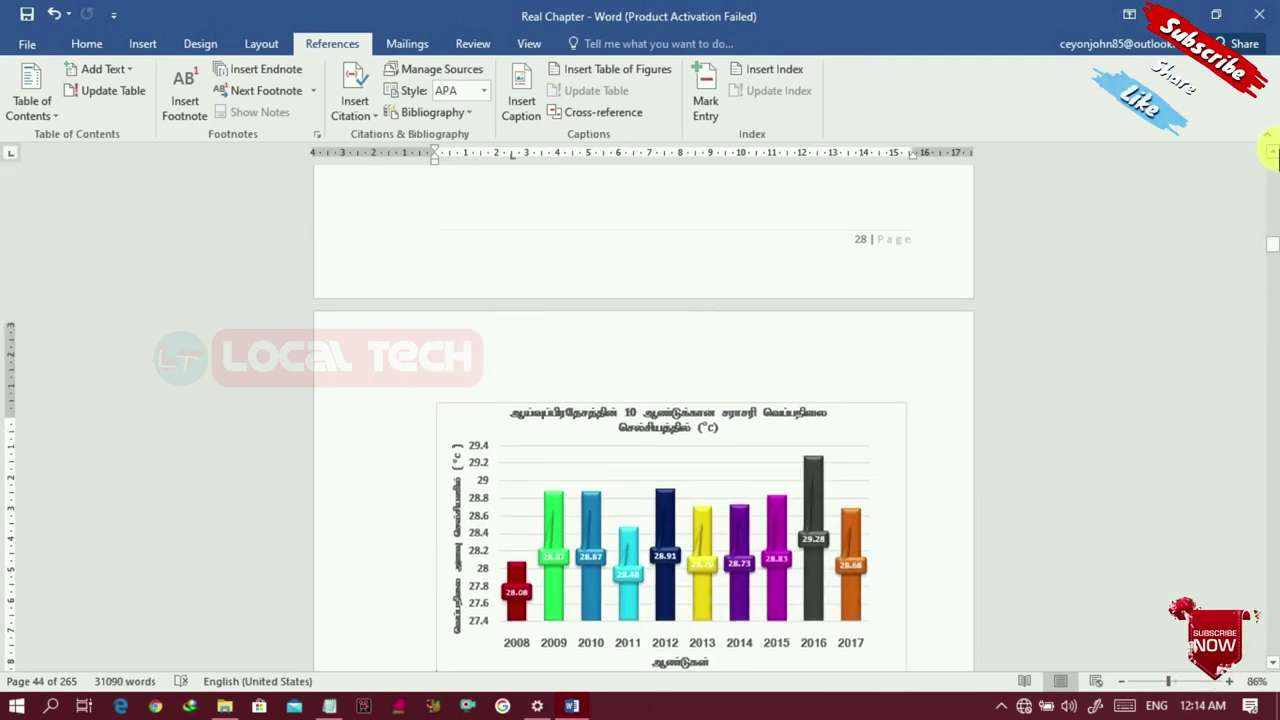
{"action": "scroll", "coordinate": [688, 228], "scroll_direction": "up", "scroll_amount": 2}
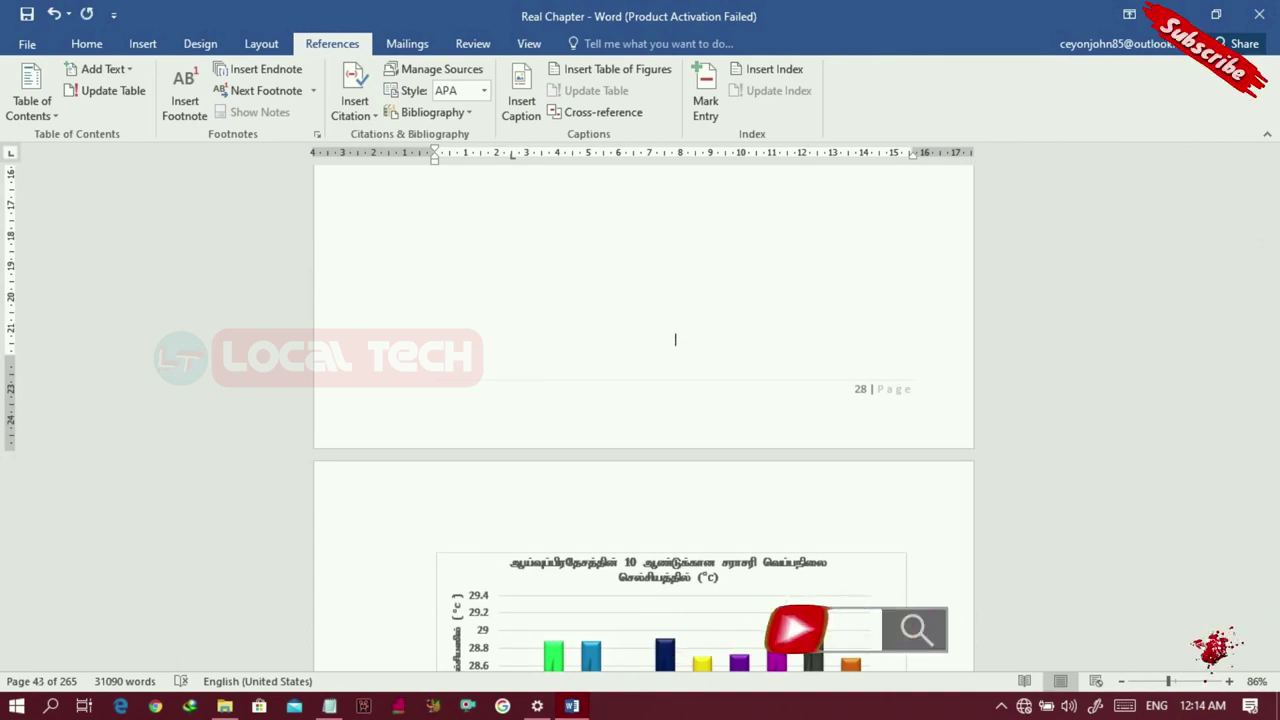
{"action": "key", "text": "Return"}
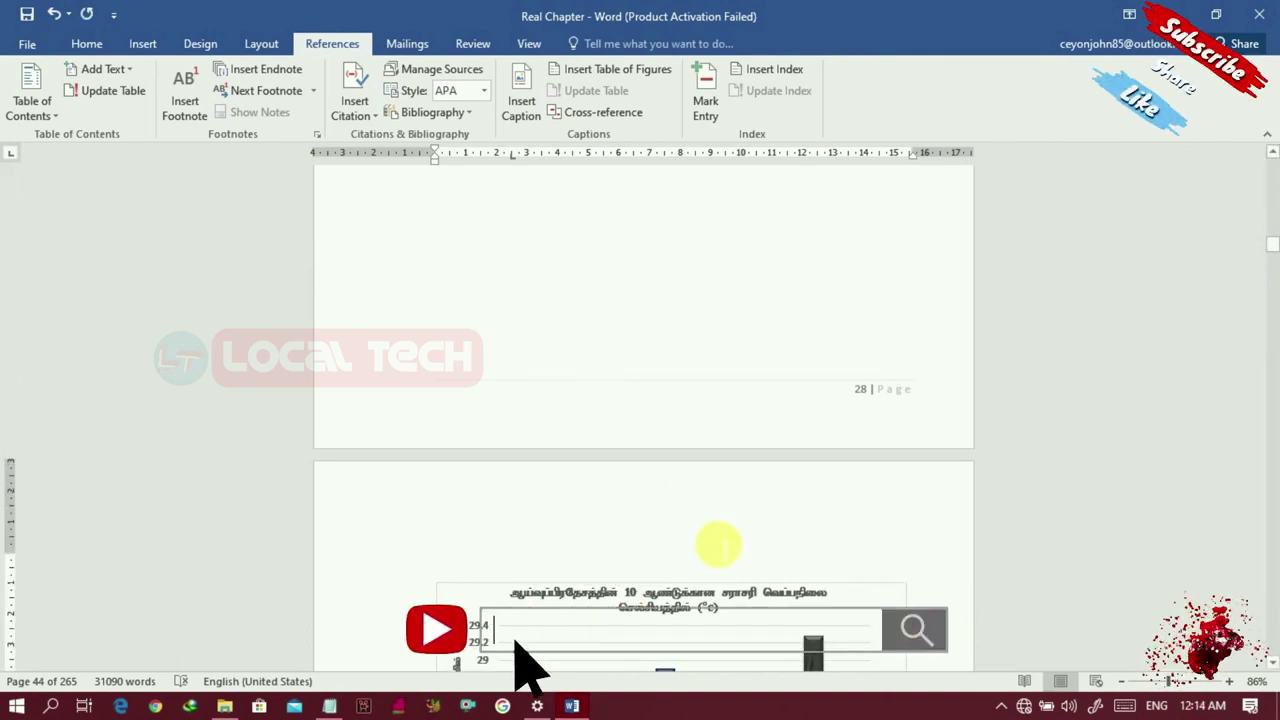
{"action": "left_click", "coordinate": [709, 551]}
{"action": "left_click", "coordinate": [521, 98]}
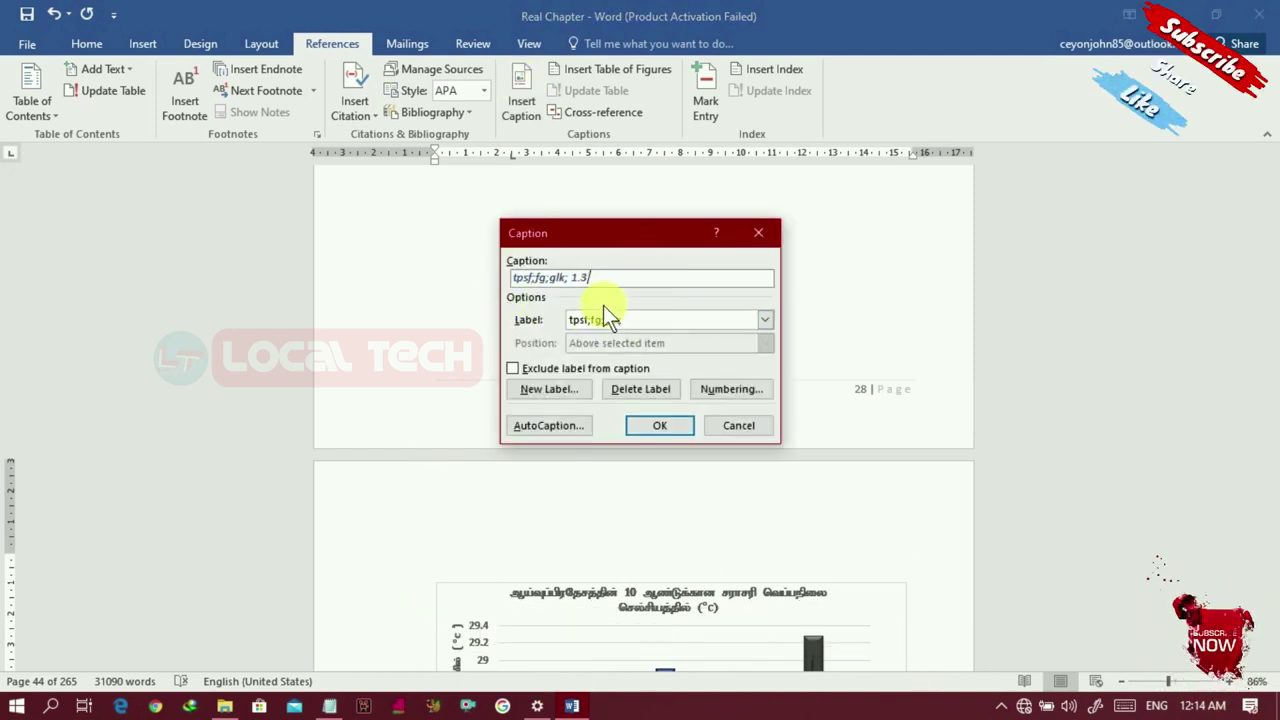
Step: Create the caption label 'tiuT' by pasting வரைவு from the Notepad word list
{"action": "key", "text": "alt+Tab"}
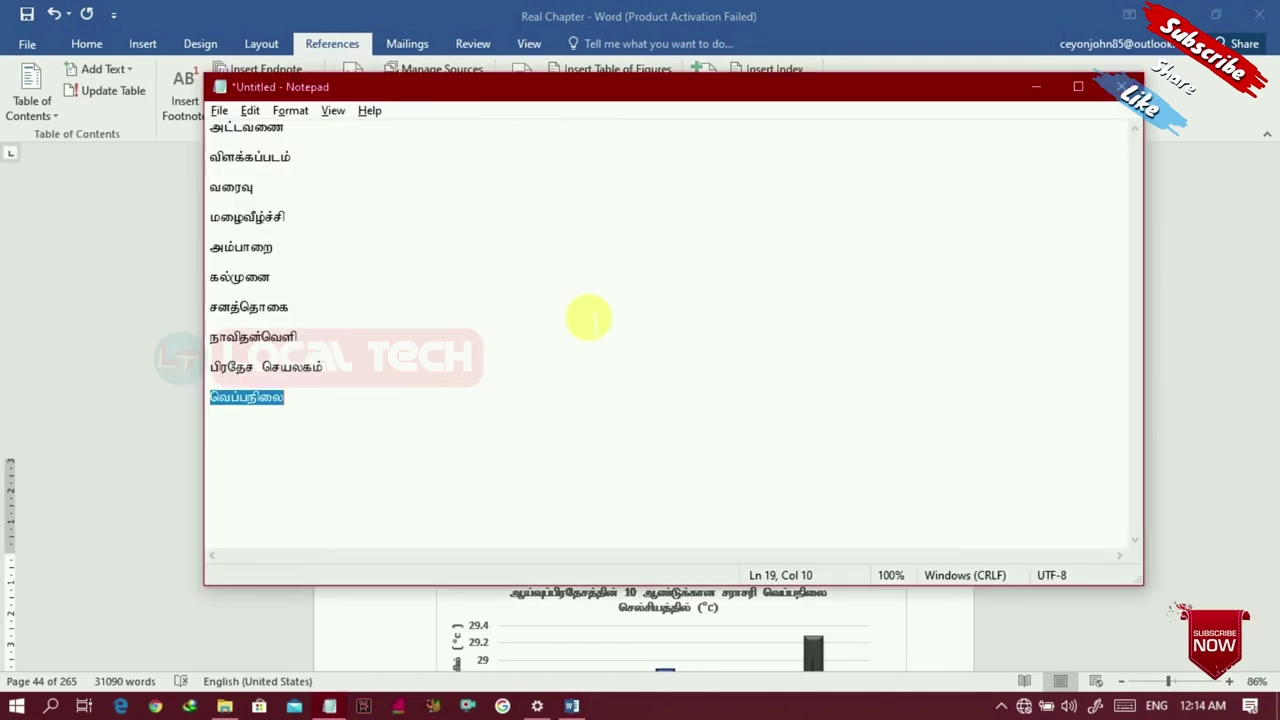
{"action": "left_click_drag", "start_coordinate": [212, 188], "coordinate": [294, 192]}
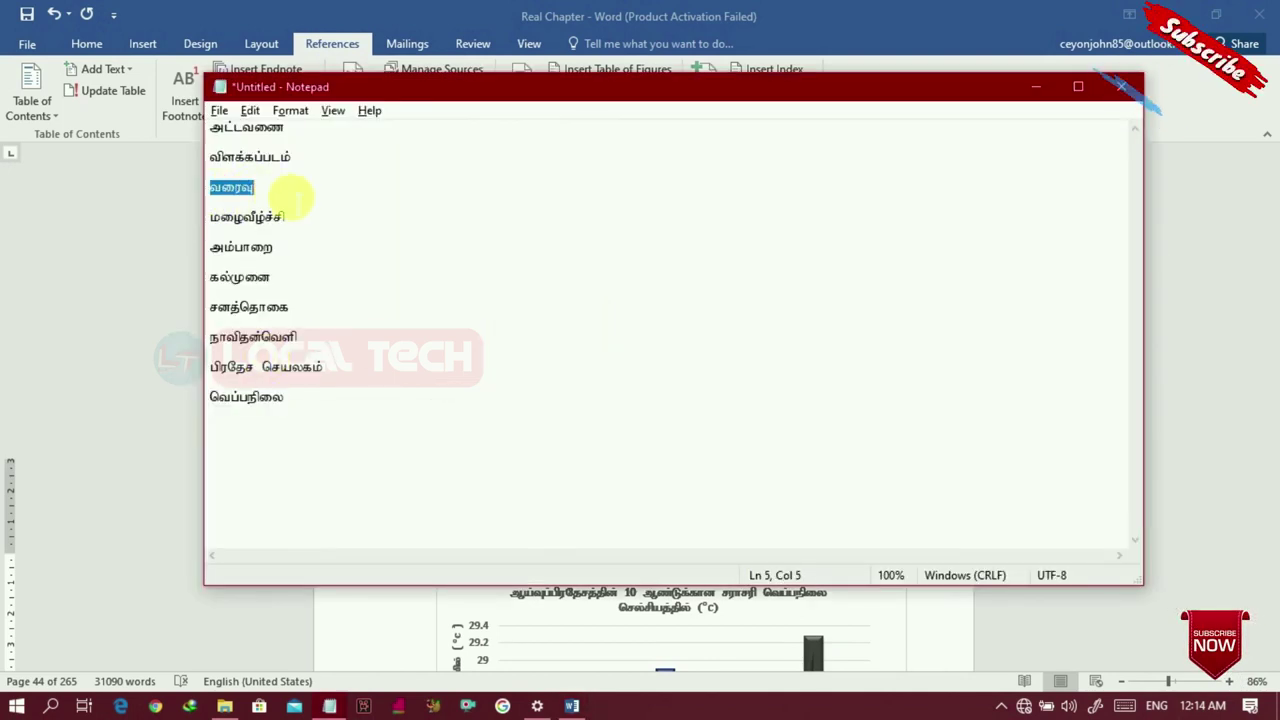
{"action": "left_click", "coordinate": [560, 14]}
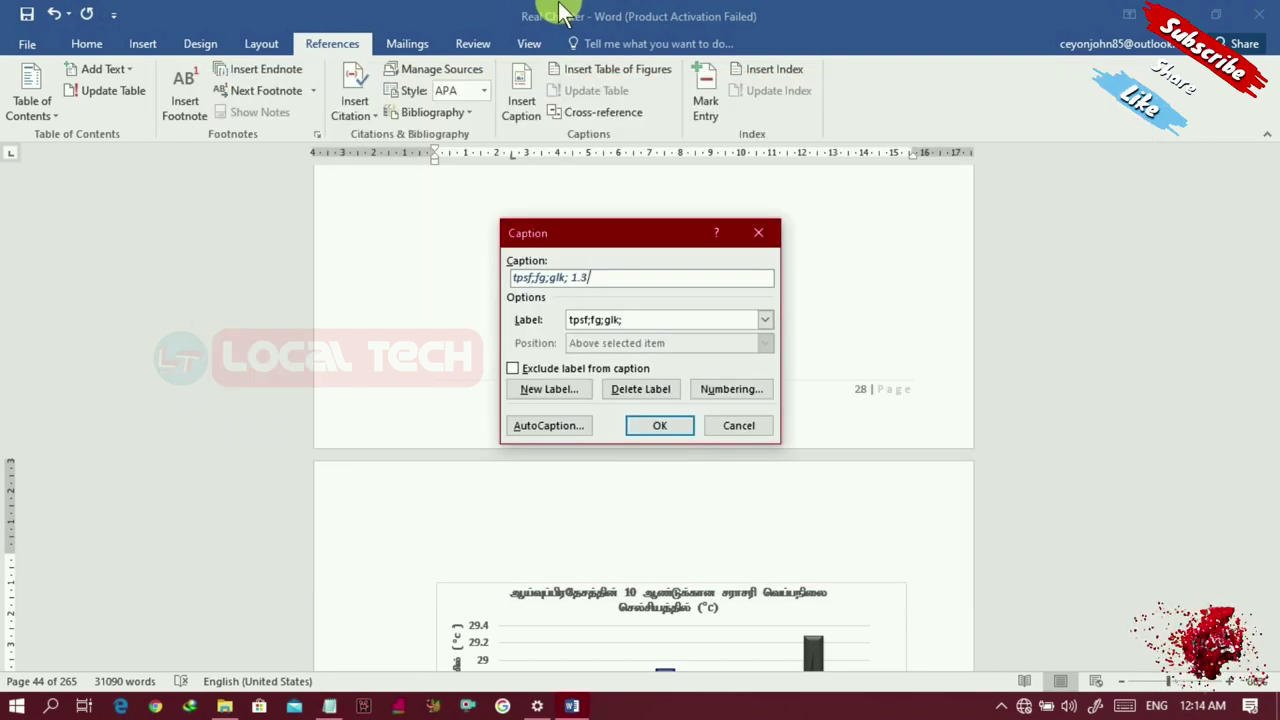
{"action": "left_click", "coordinate": [549, 389]}
{"action": "type", "text": "tiuT"}
{"action": "left_click", "coordinate": [599, 368]}
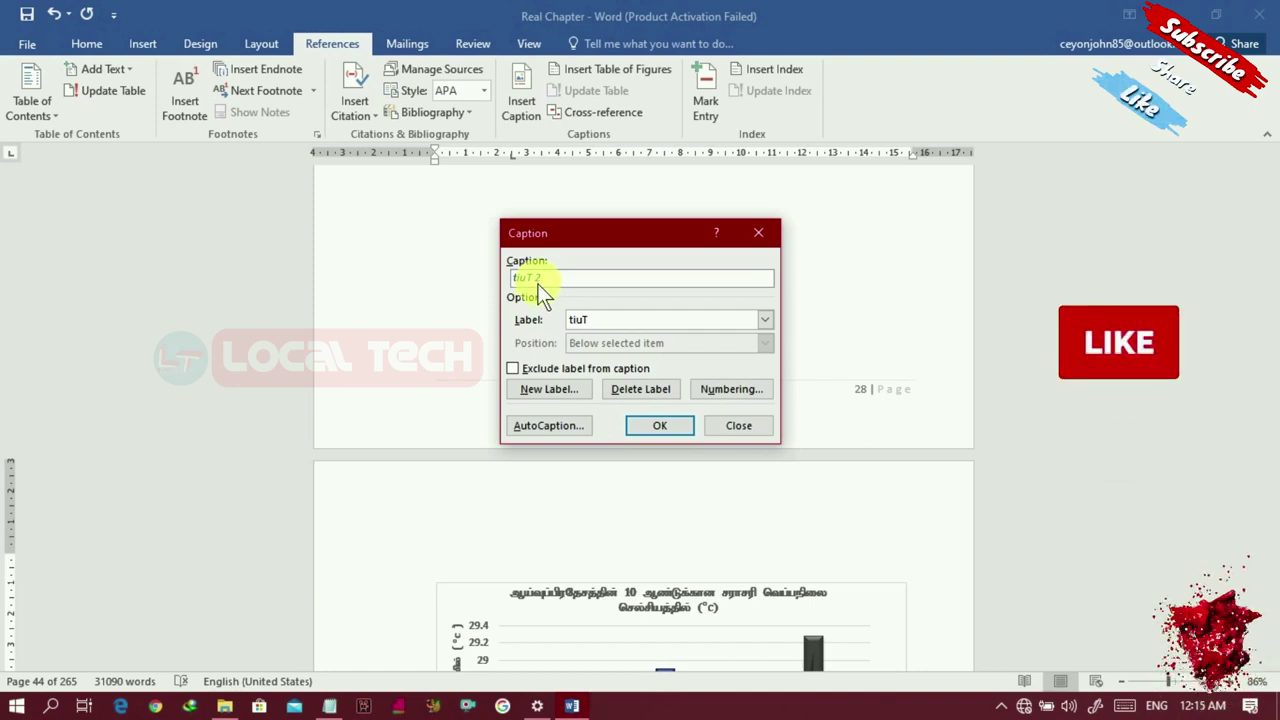
Step: Use chapter numbering with a period and insert caption 'tiuT 1.1' above the temperature chart
{"action": "left_click", "coordinate": [731, 389]}
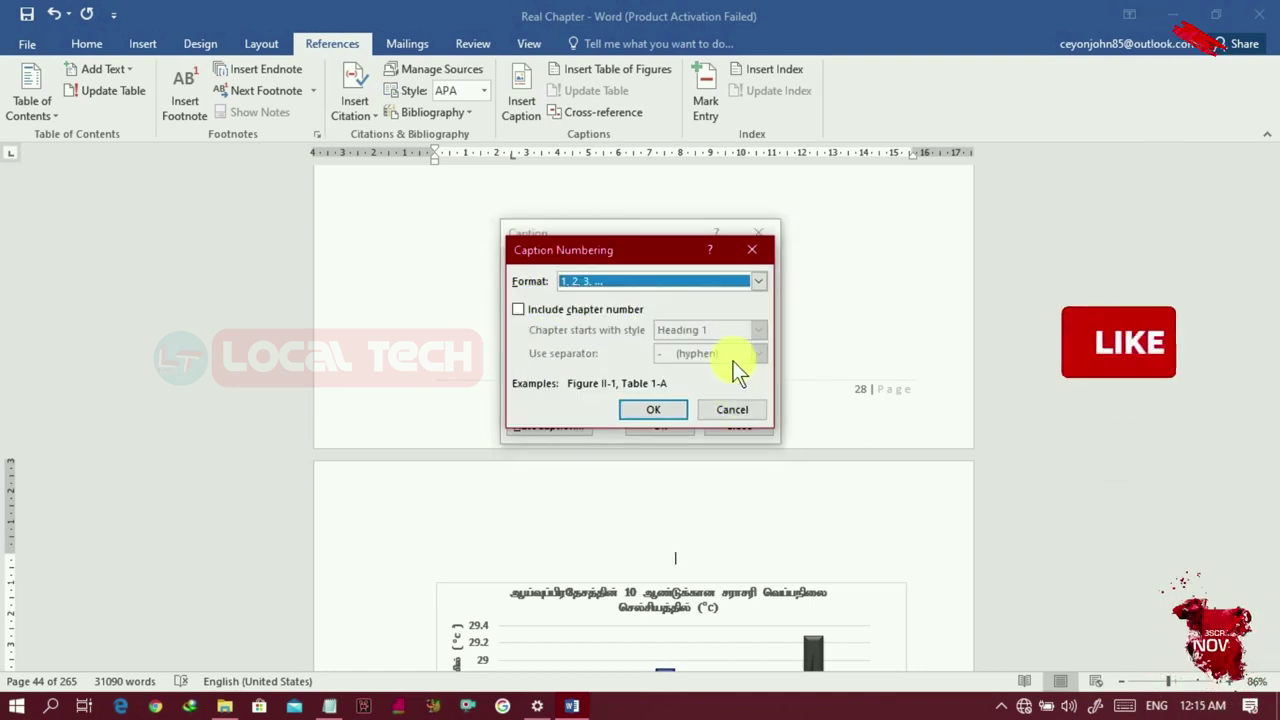
{"action": "left_click", "coordinate": [520, 307]}
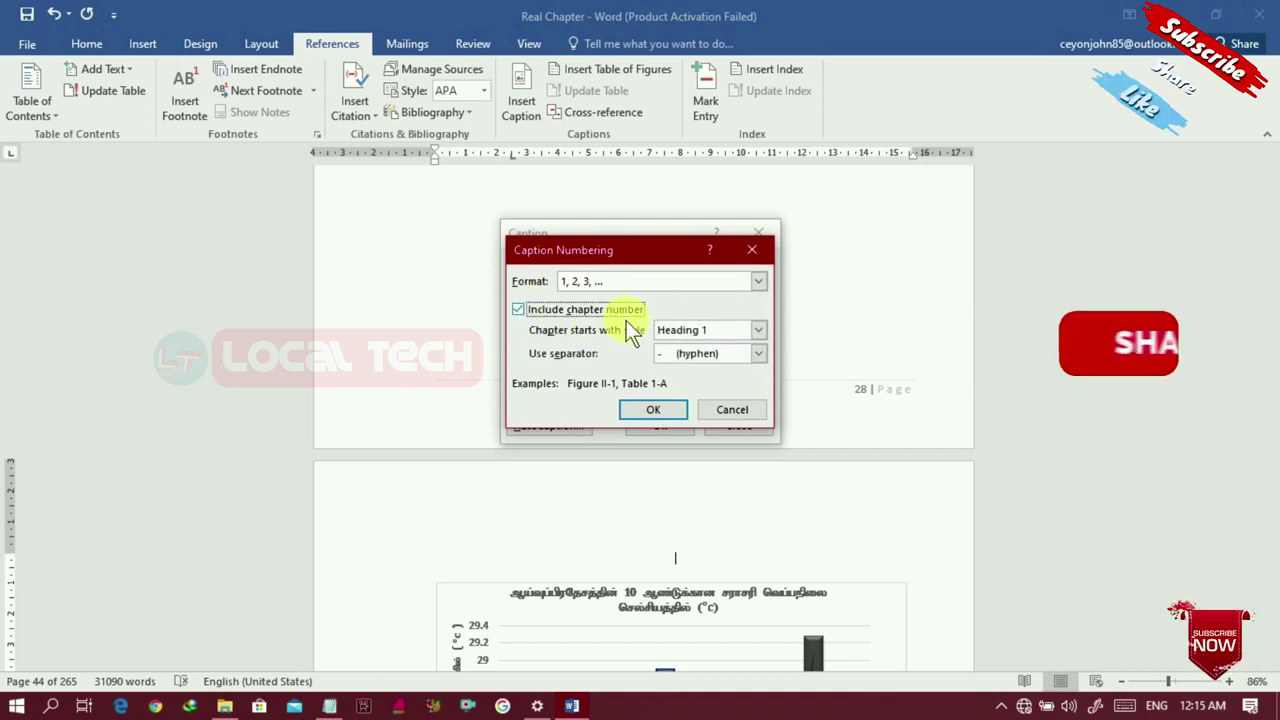
{"action": "left_click", "coordinate": [757, 353]}
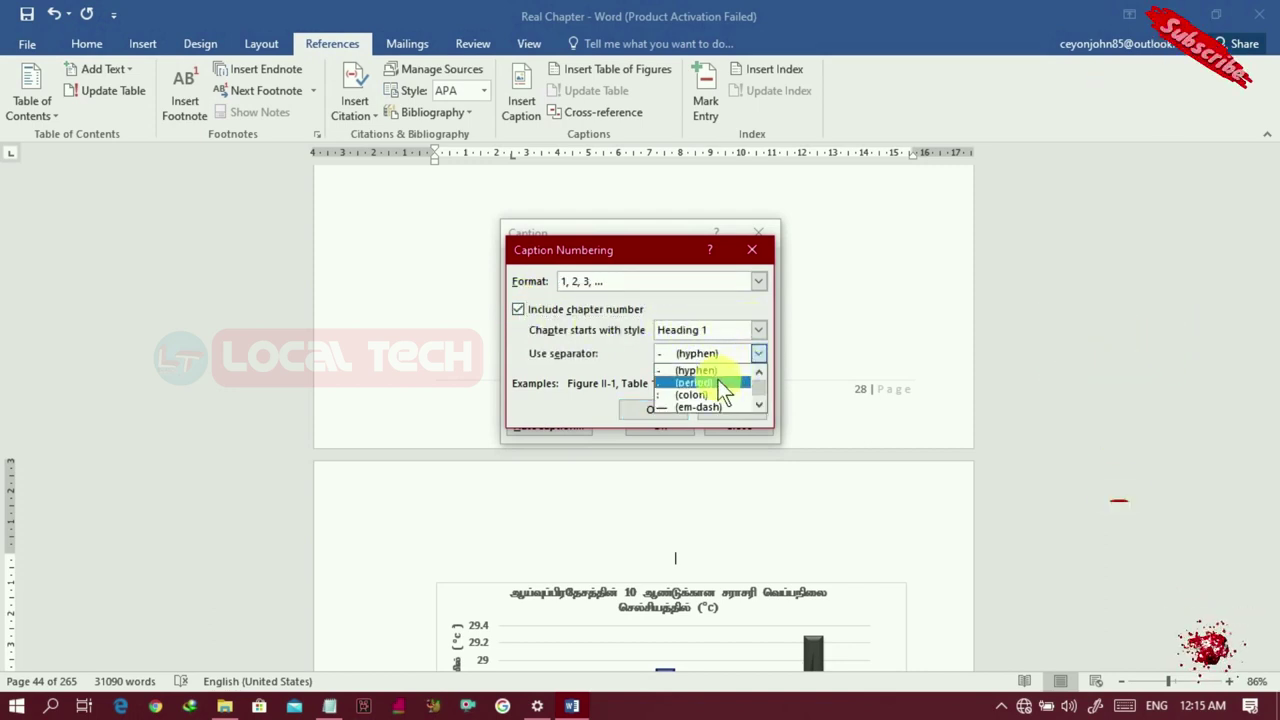
{"action": "left_click", "coordinate": [722, 385]}
{"action": "left_click", "coordinate": [665, 408]}
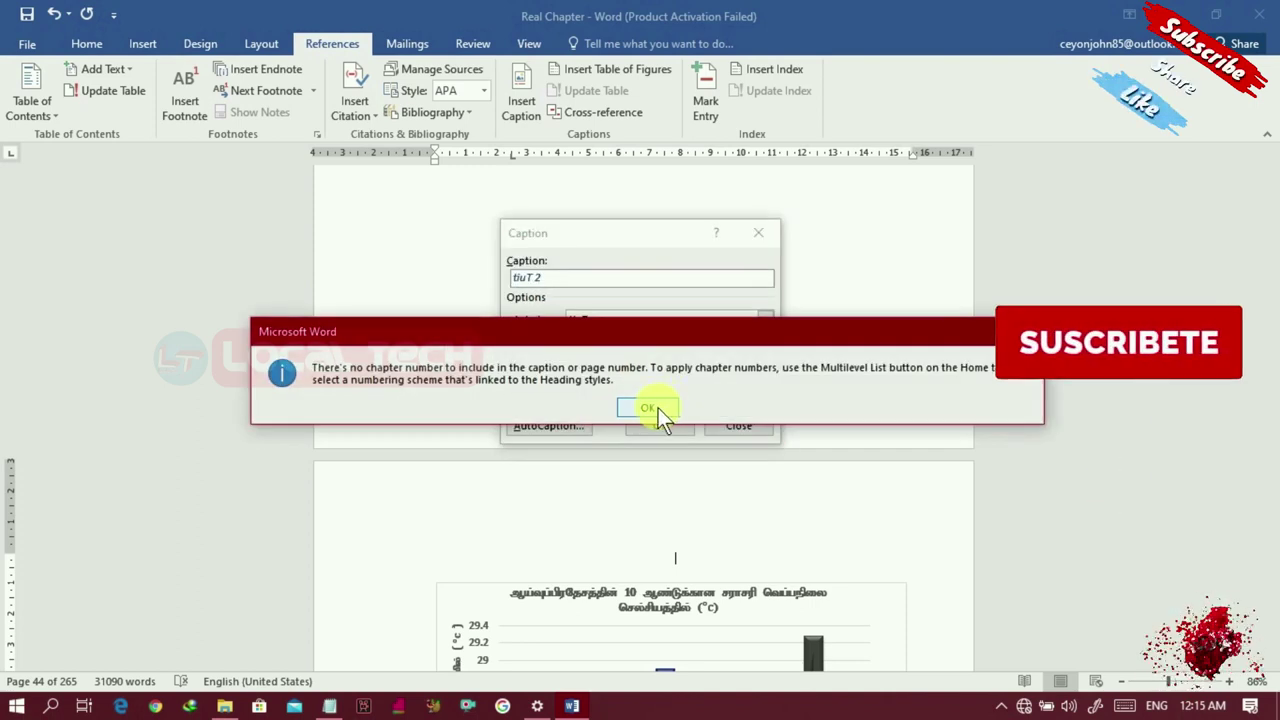
{"action": "left_click", "coordinate": [656, 408]}
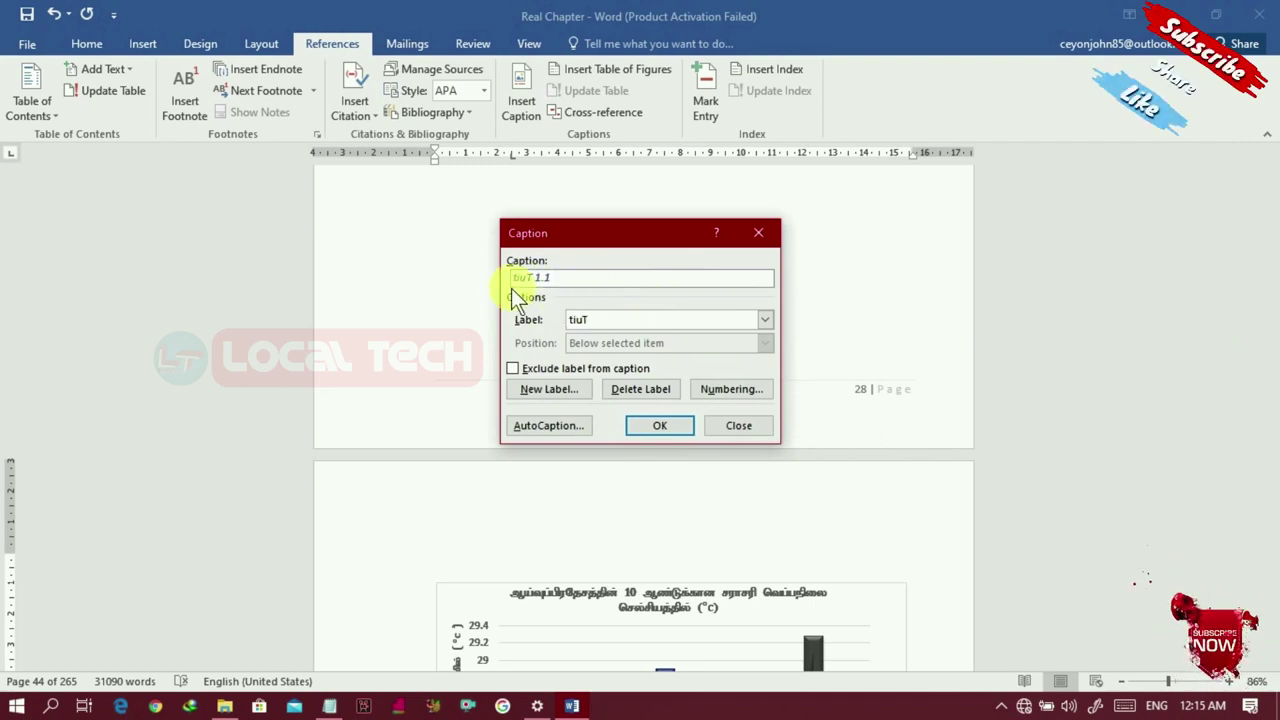
{"action": "left_click", "coordinate": [683, 424]}
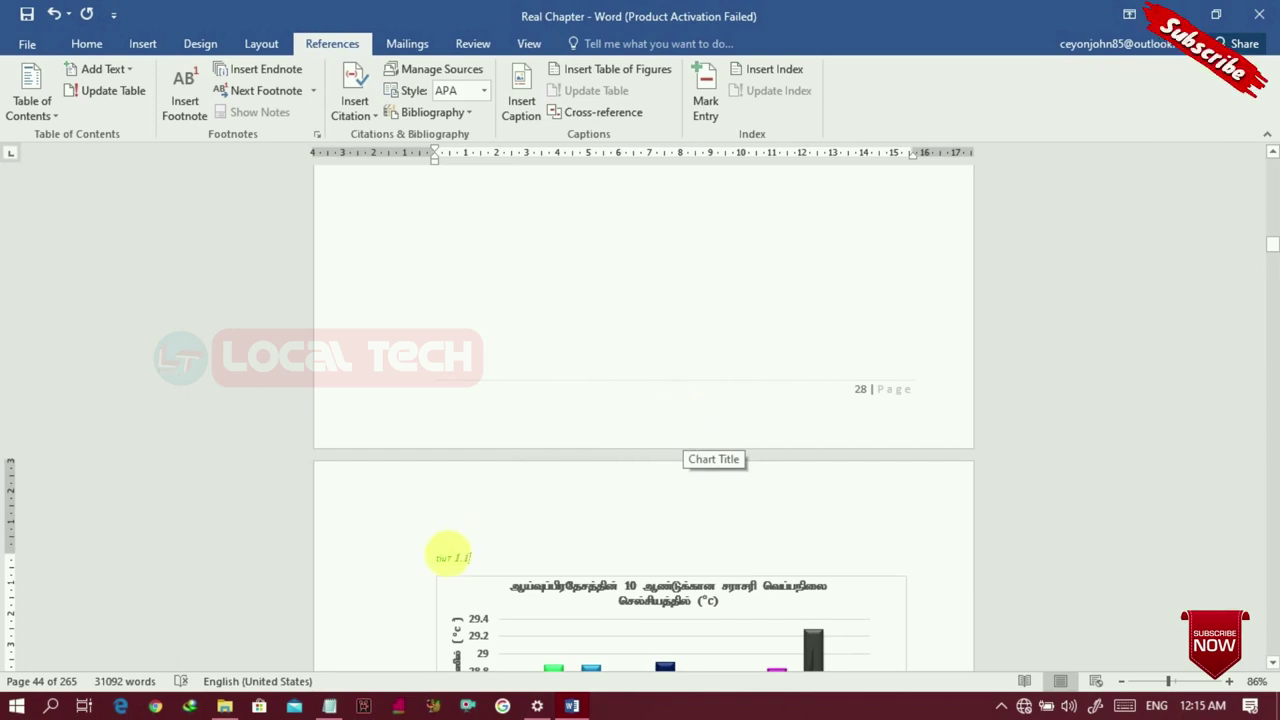
{"action": "left_click_drag", "start_coordinate": [430, 558], "coordinate": [487, 563]}
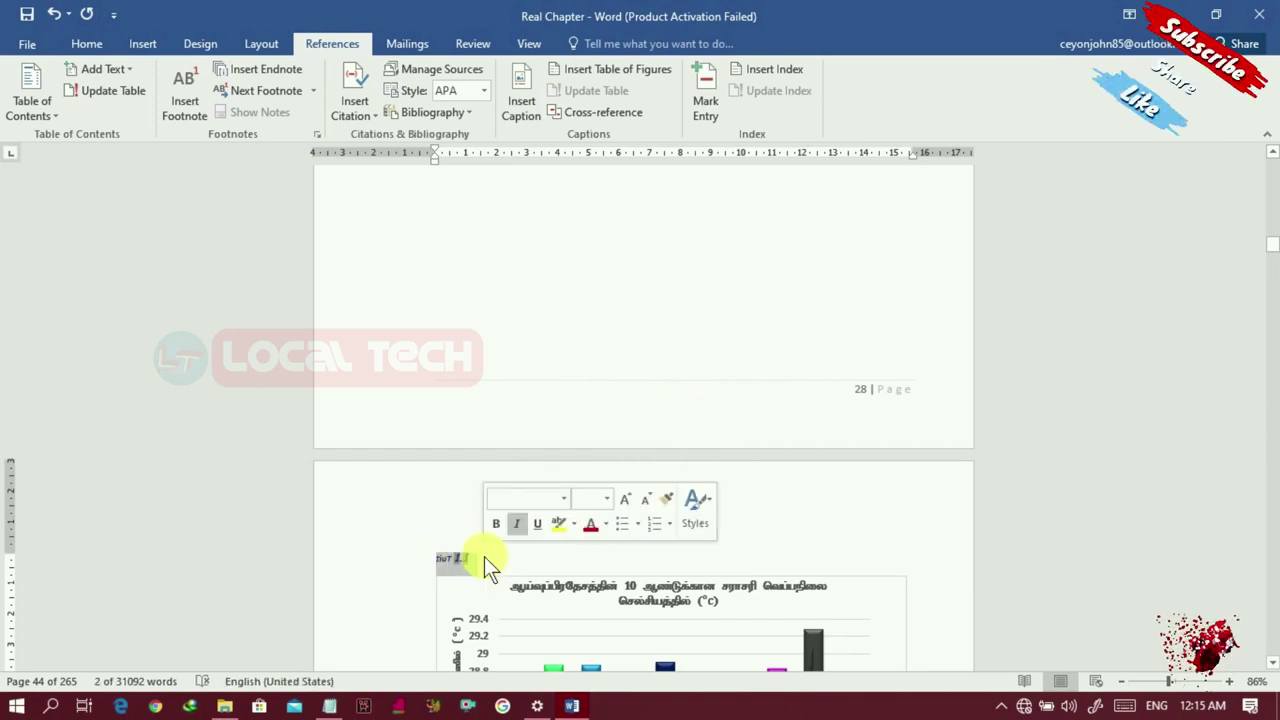
Step: Switch the selected chart caption to the Tamil font, then delete it
{"action": "key", "text": "ctrl+space"}
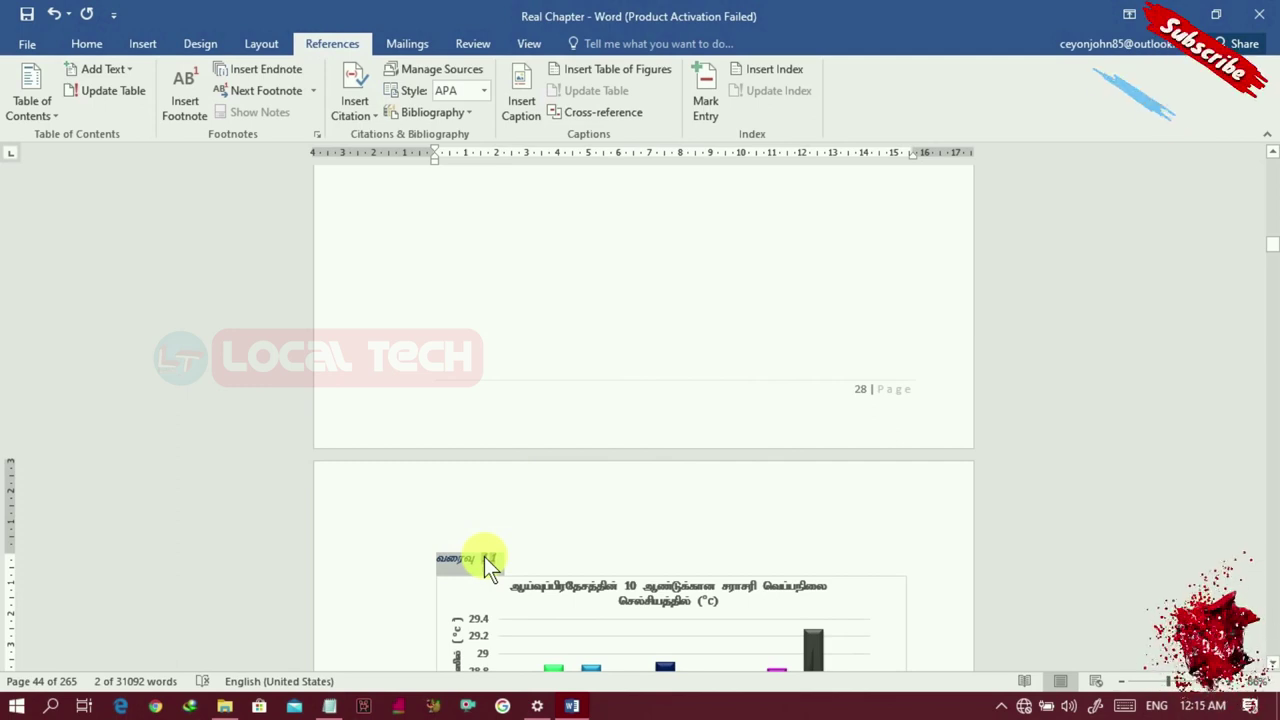
{"action": "key", "text": "Delete"}
{"action": "scroll", "coordinate": [484, 556], "scroll_direction": "down", "scroll_amount": 3}
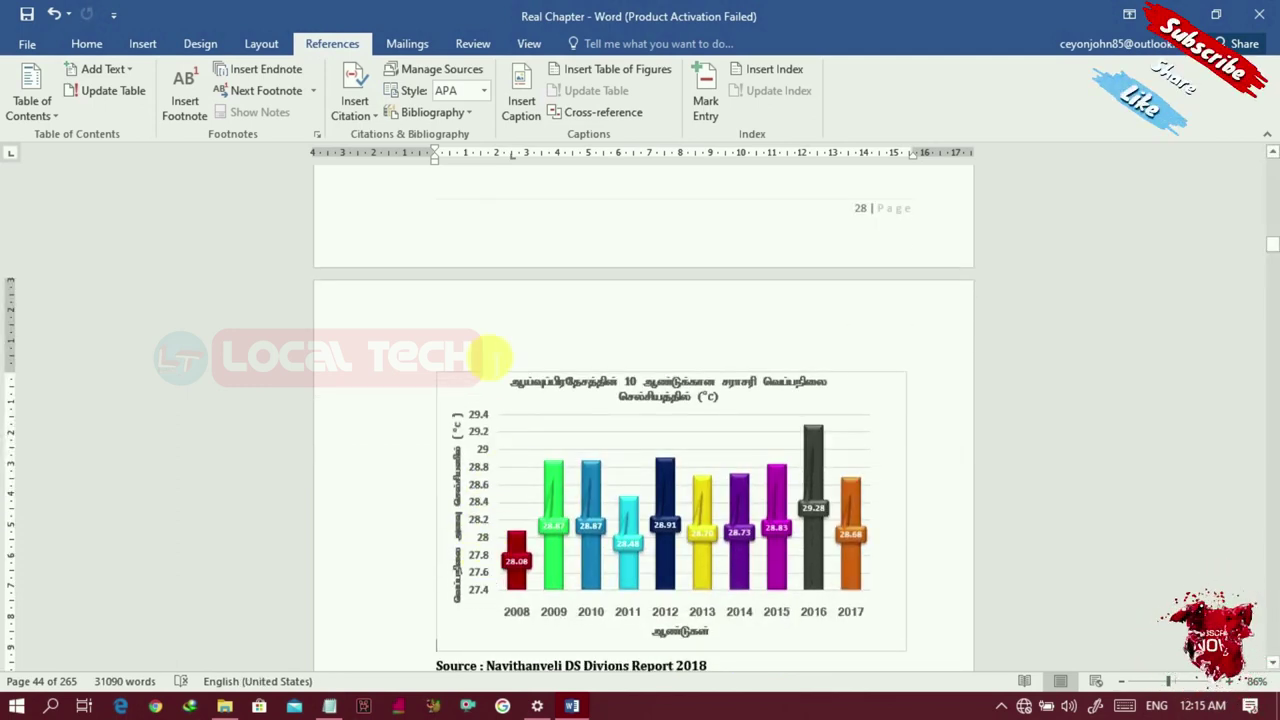
Step: Insert the caption வரைவு 1.2. மழைவீழ்ச்சி above the rainfall chart and select it
{"action": "left_click", "coordinate": [486, 374]}
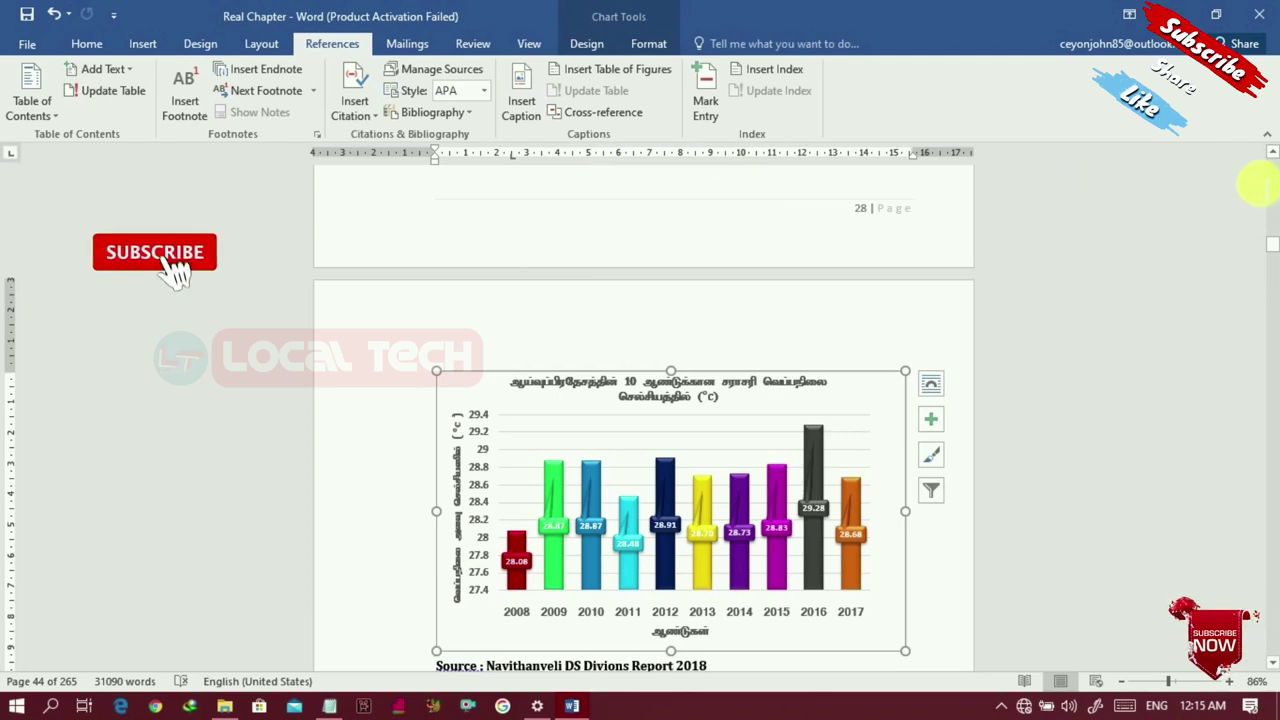
{"action": "scroll", "coordinate": [1272, 150], "scroll_direction": "up", "scroll_amount": 3}
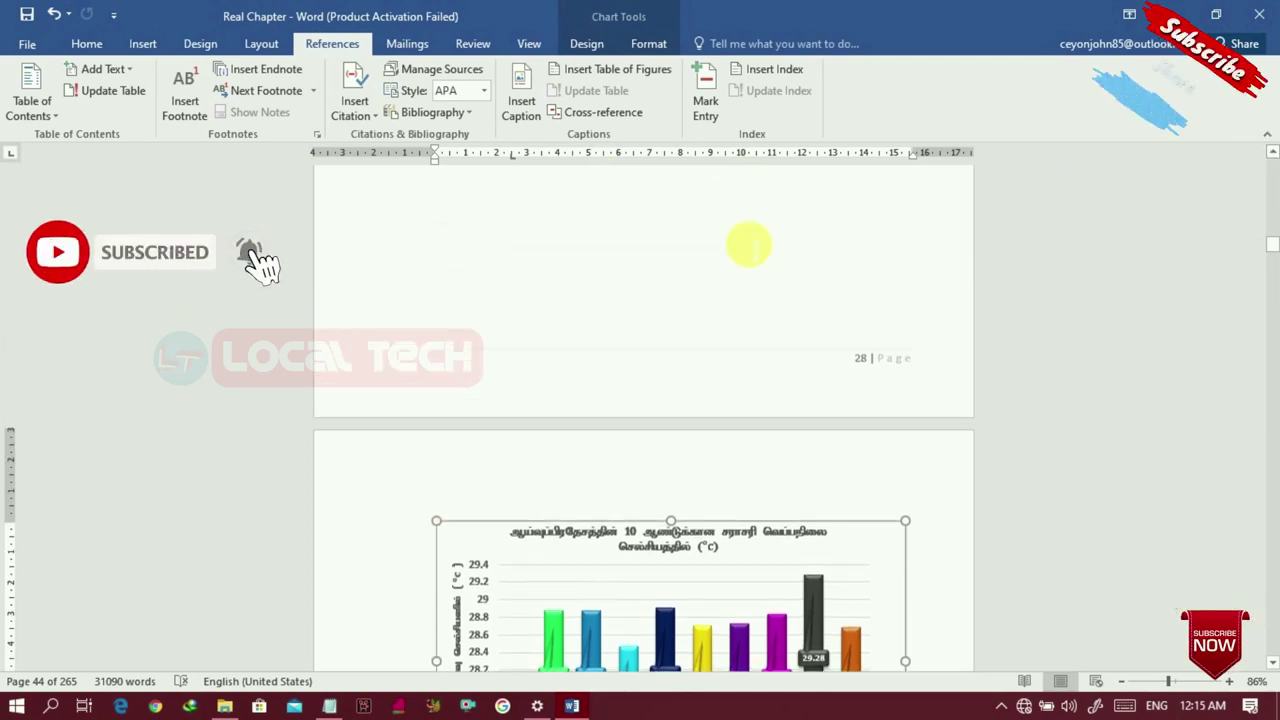
{"action": "left_click", "coordinate": [725, 244]}
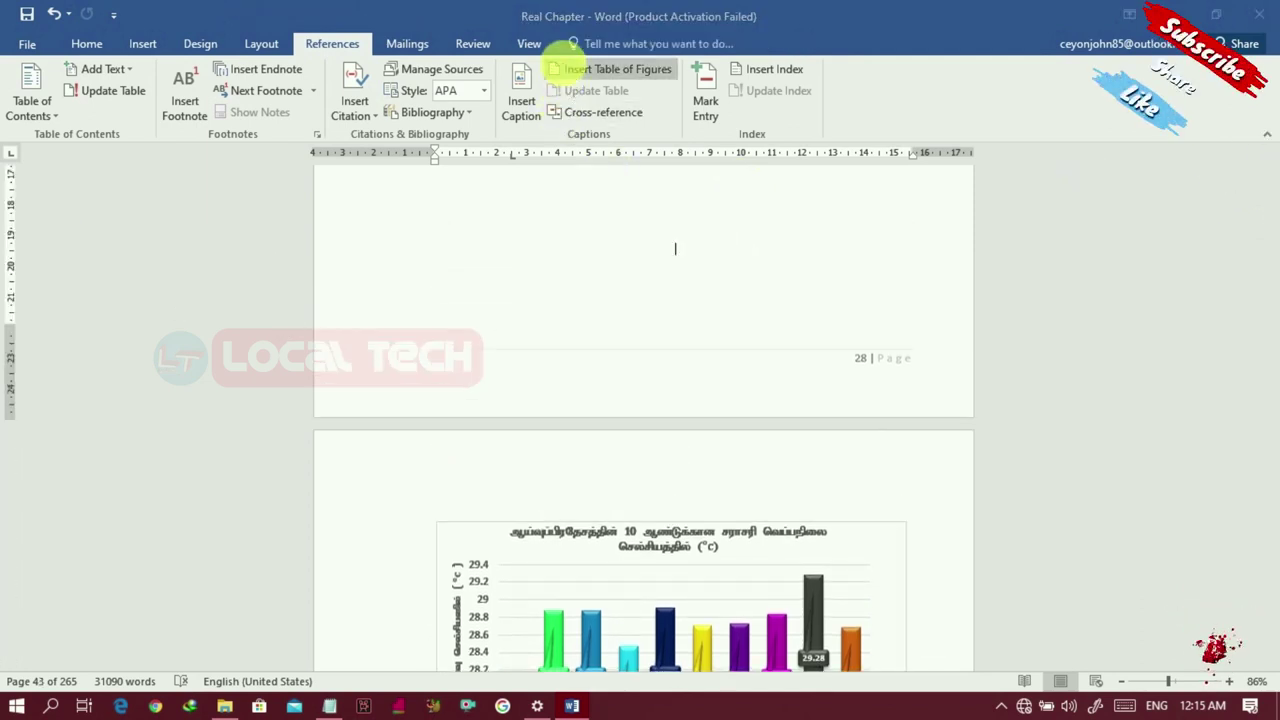
{"action": "left_click", "coordinate": [566, 69]}
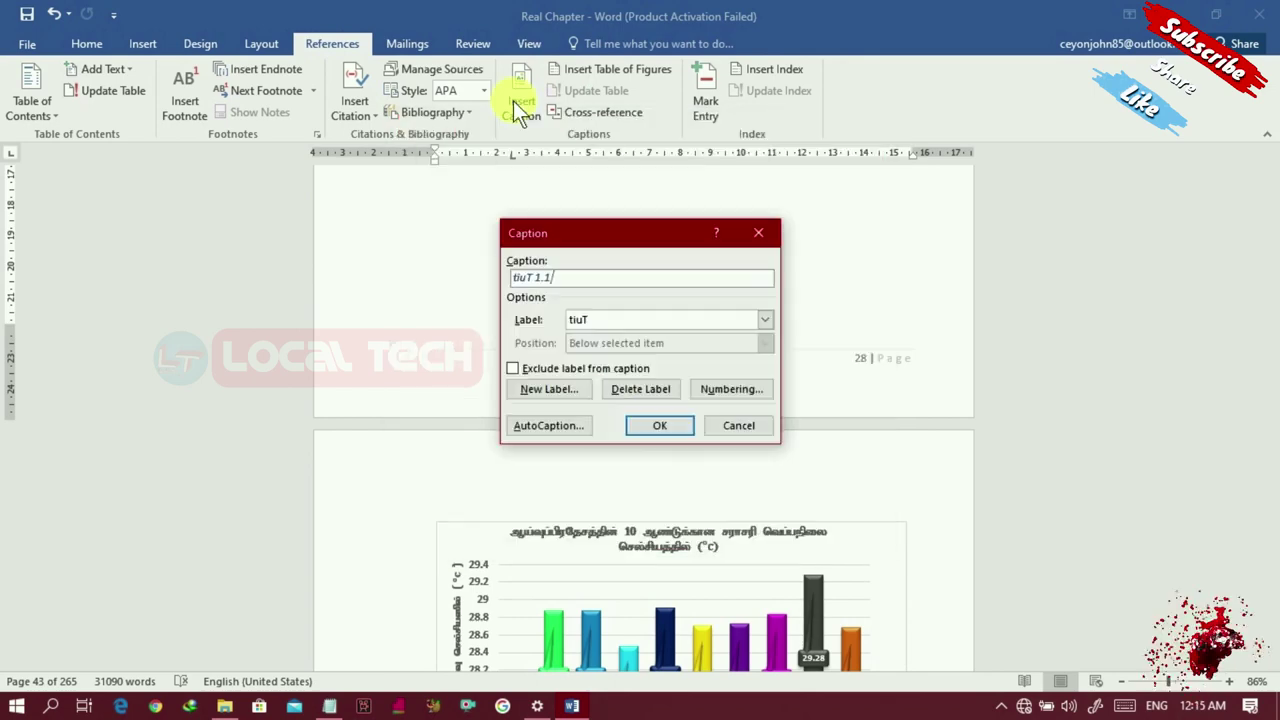
{"action": "key", "text": "Return"}
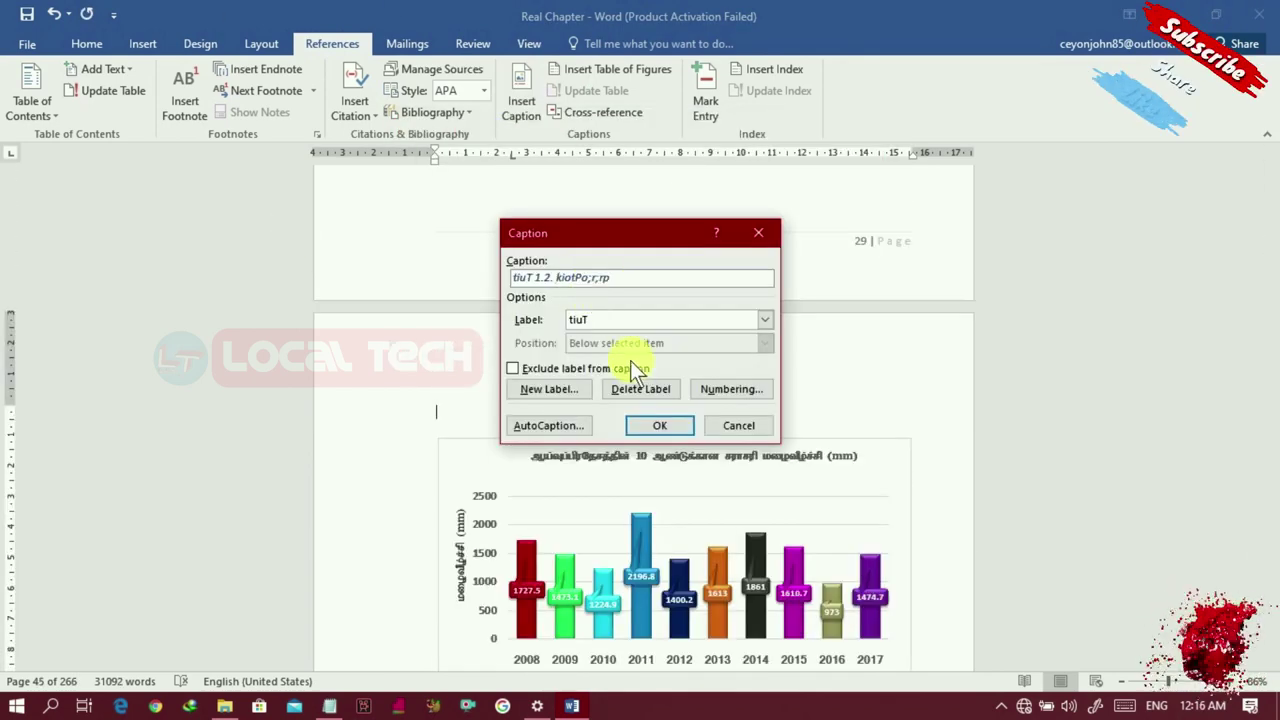
{"action": "left_click", "coordinate": [645, 424]}
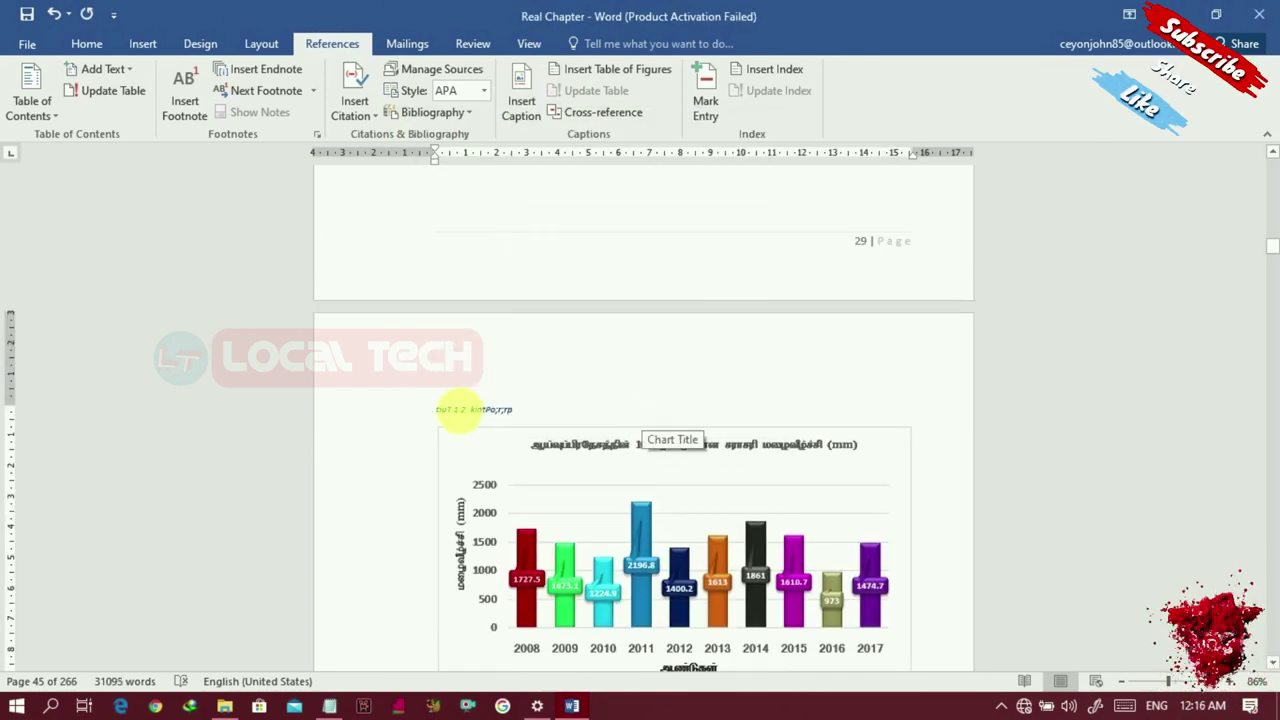
{"action": "left_click_drag", "start_coordinate": [437, 408], "coordinate": [551, 408]}
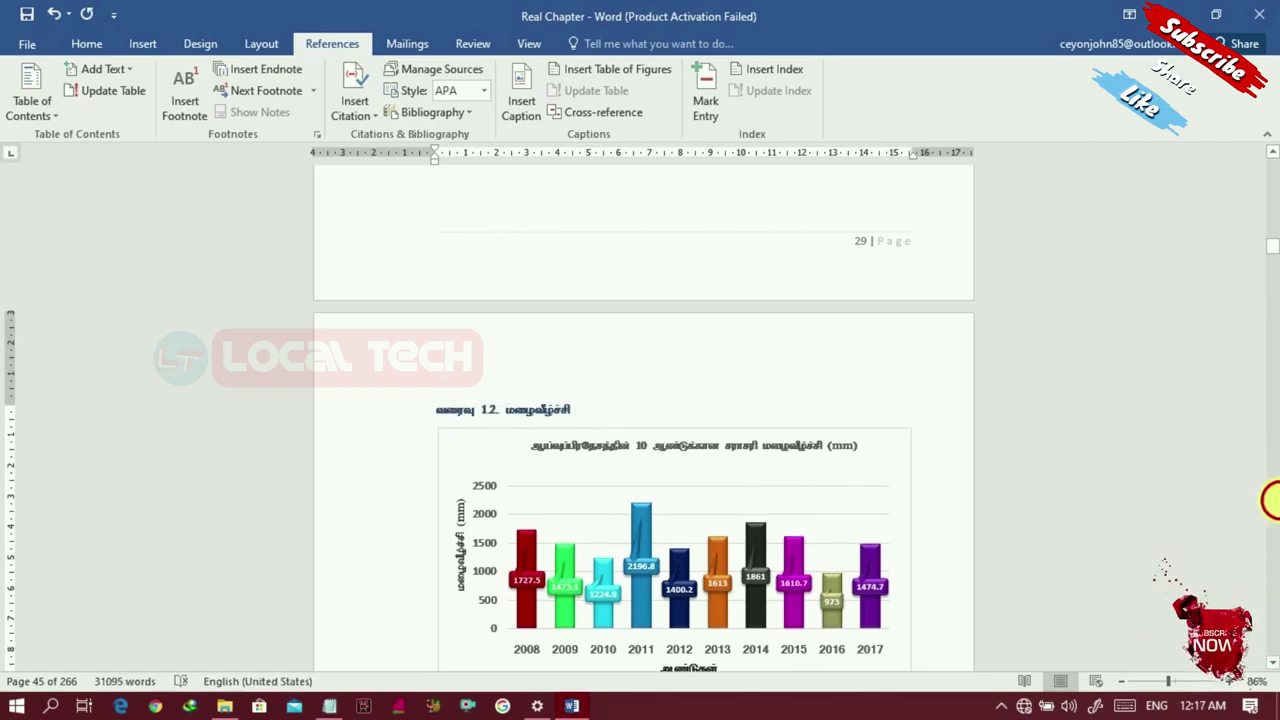
{"action": "scroll", "coordinate": [1268, 500], "scroll_direction": "down", "scroll_amount": 20}
Step: Scroll down past table 4.1 and the map to the chapter 4 crime bar chart
{"action": "scroll", "coordinate": [1268, 500], "scroll_direction": "down", "scroll_amount": 20}
{"action": "scroll", "coordinate": [1270, 500], "scroll_direction": "down", "scroll_amount": 12}
{"action": "scroll", "coordinate": [1270, 500], "scroll_direction": "down", "scroll_amount": 20}
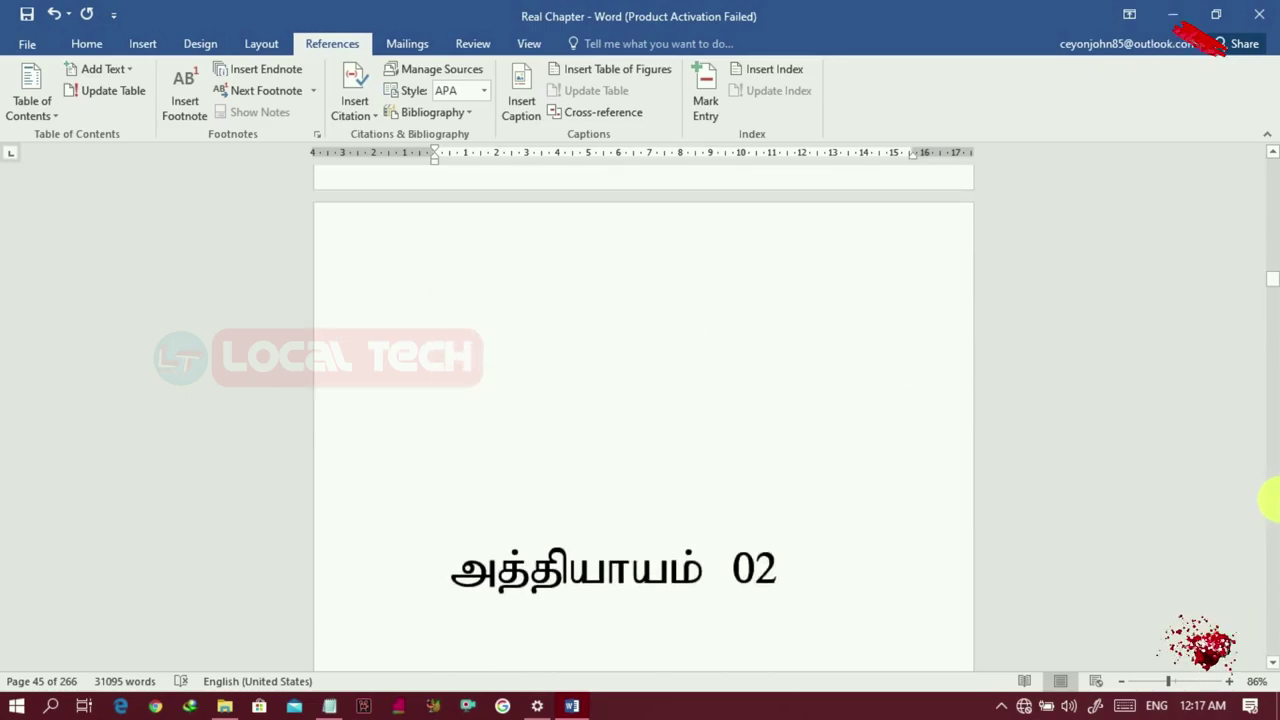
{"action": "scroll", "coordinate": [1268, 500], "scroll_direction": "down", "scroll_amount": 20}
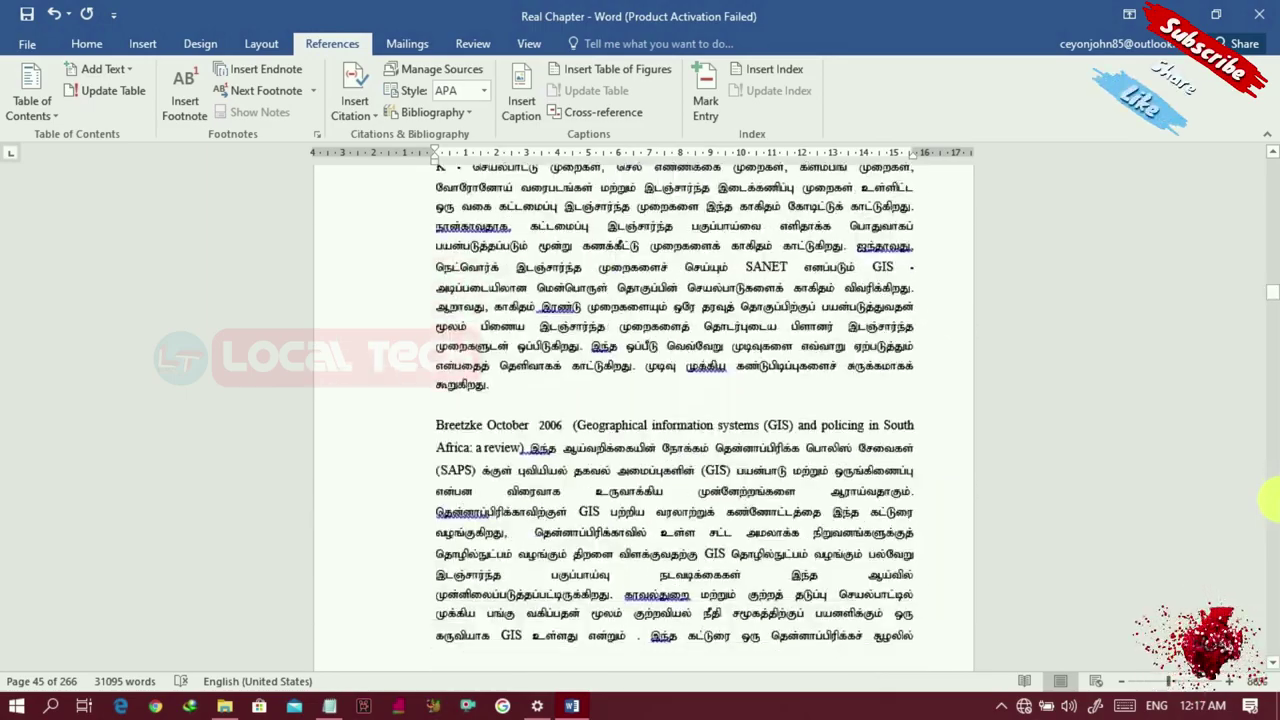
{"action": "scroll", "coordinate": [1268, 500], "scroll_direction": "down", "scroll_amount": 20}
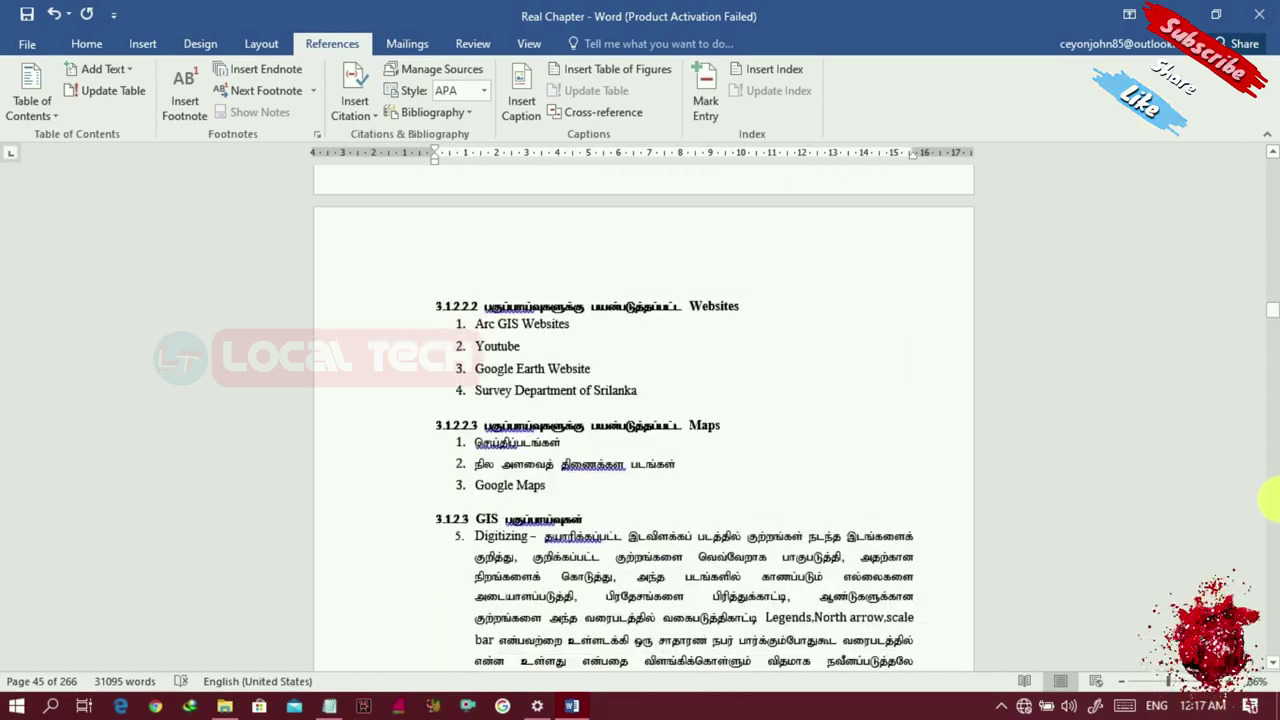
{"action": "scroll", "coordinate": [1268, 500], "scroll_direction": "down", "scroll_amount": 15}
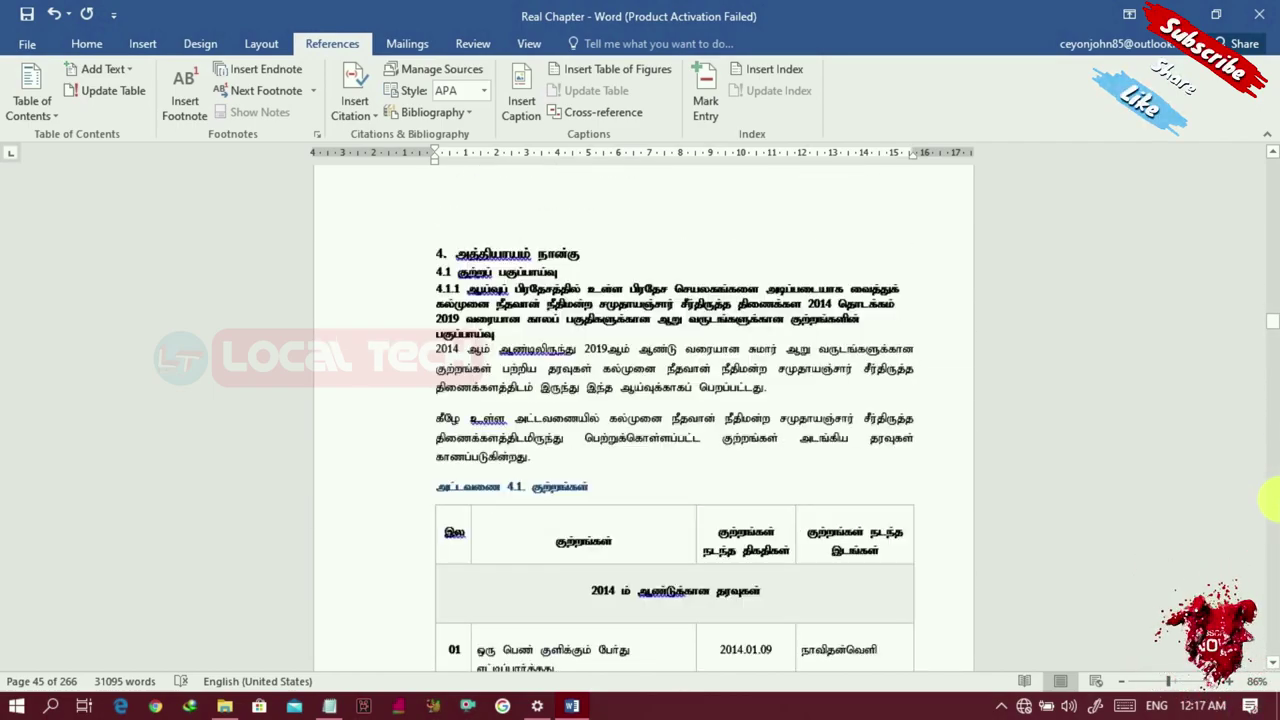
{"action": "scroll", "coordinate": [1268, 500], "scroll_direction": "down", "scroll_amount": 20}
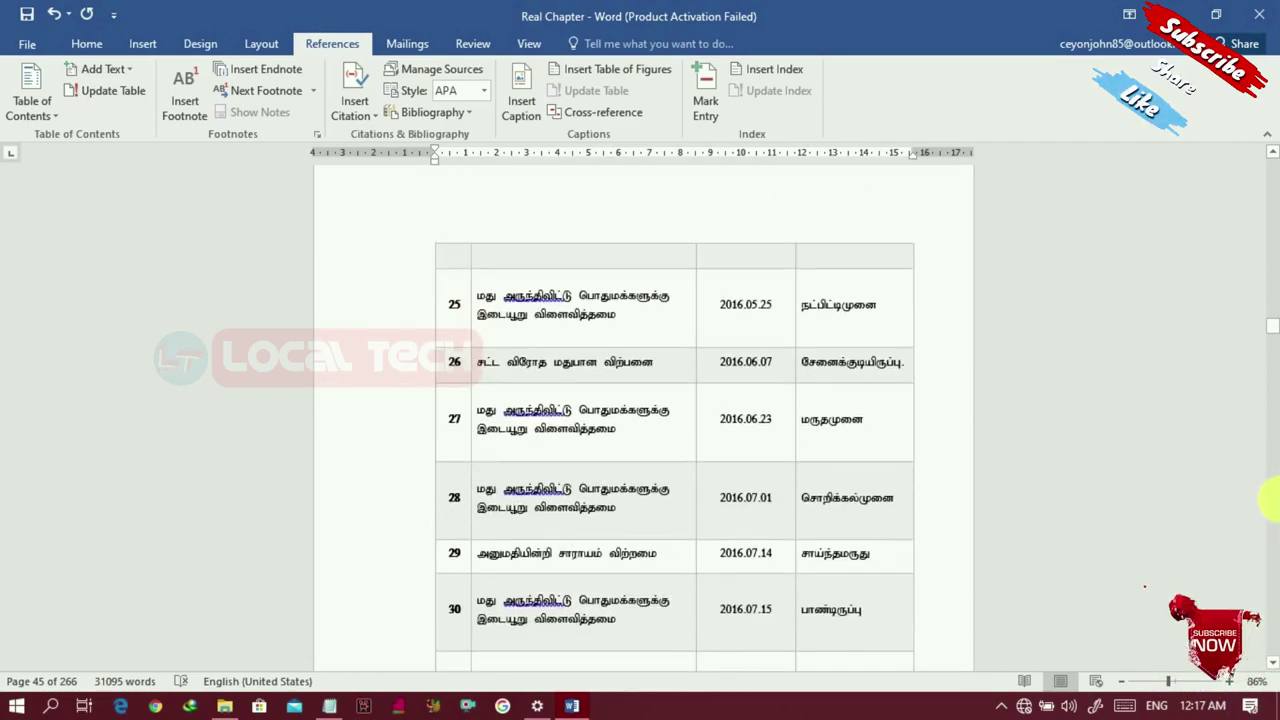
{"action": "scroll", "coordinate": [1268, 500], "scroll_direction": "down", "scroll_amount": 20}
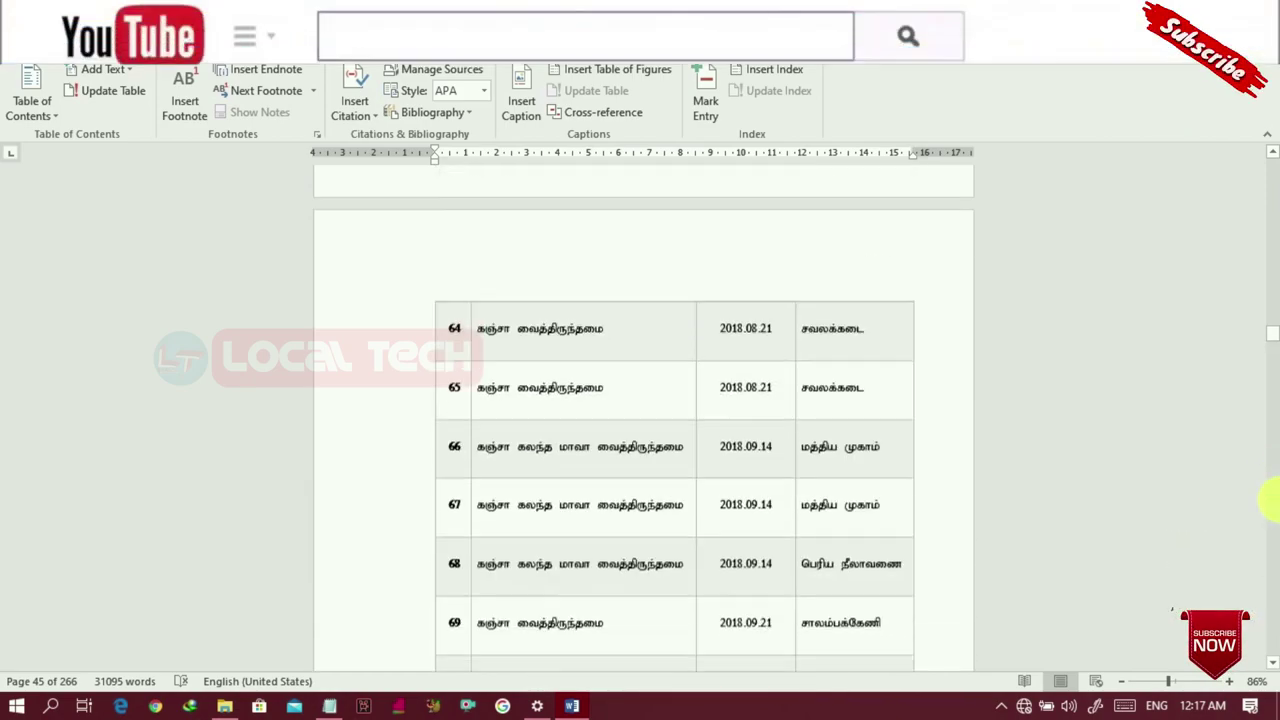
{"action": "scroll", "coordinate": [1268, 500], "scroll_direction": "down", "scroll_amount": 20}
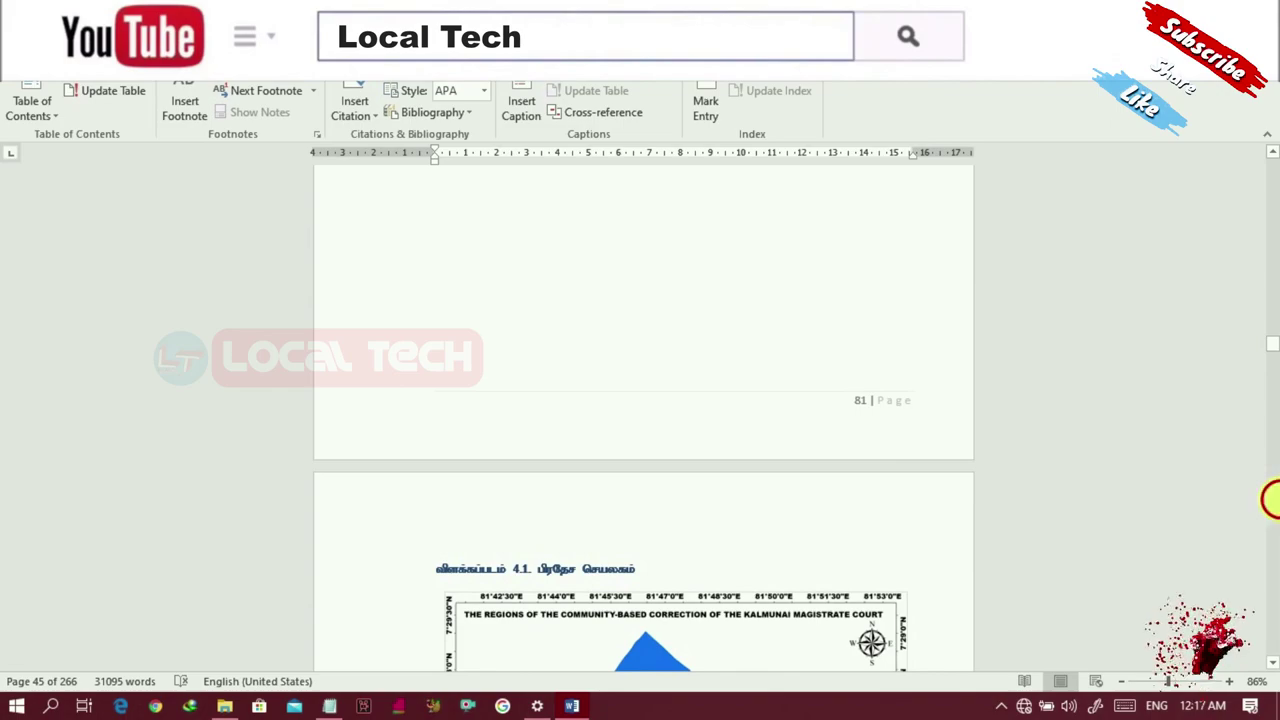
{"action": "scroll", "coordinate": [1268, 500], "scroll_direction": "down", "scroll_amount": 20}
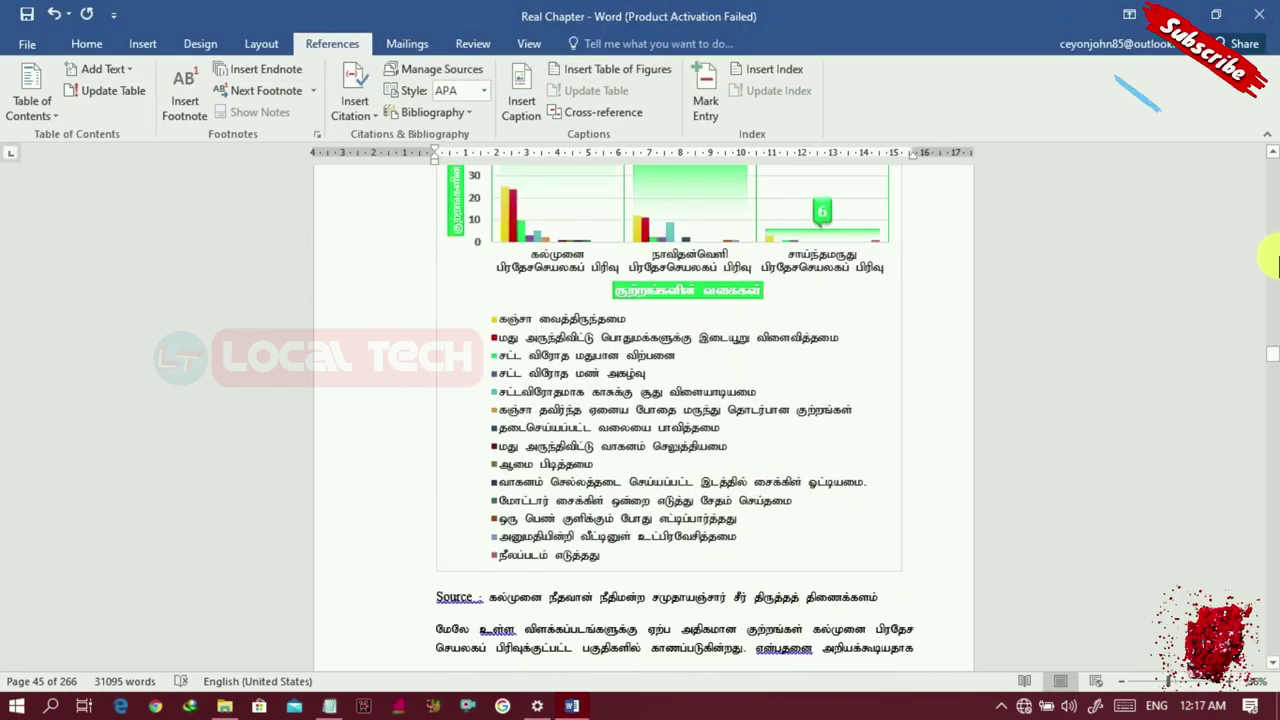
{"action": "left_click", "coordinate": [1272, 153]}
{"action": "left_click", "coordinate": [1272, 153]}
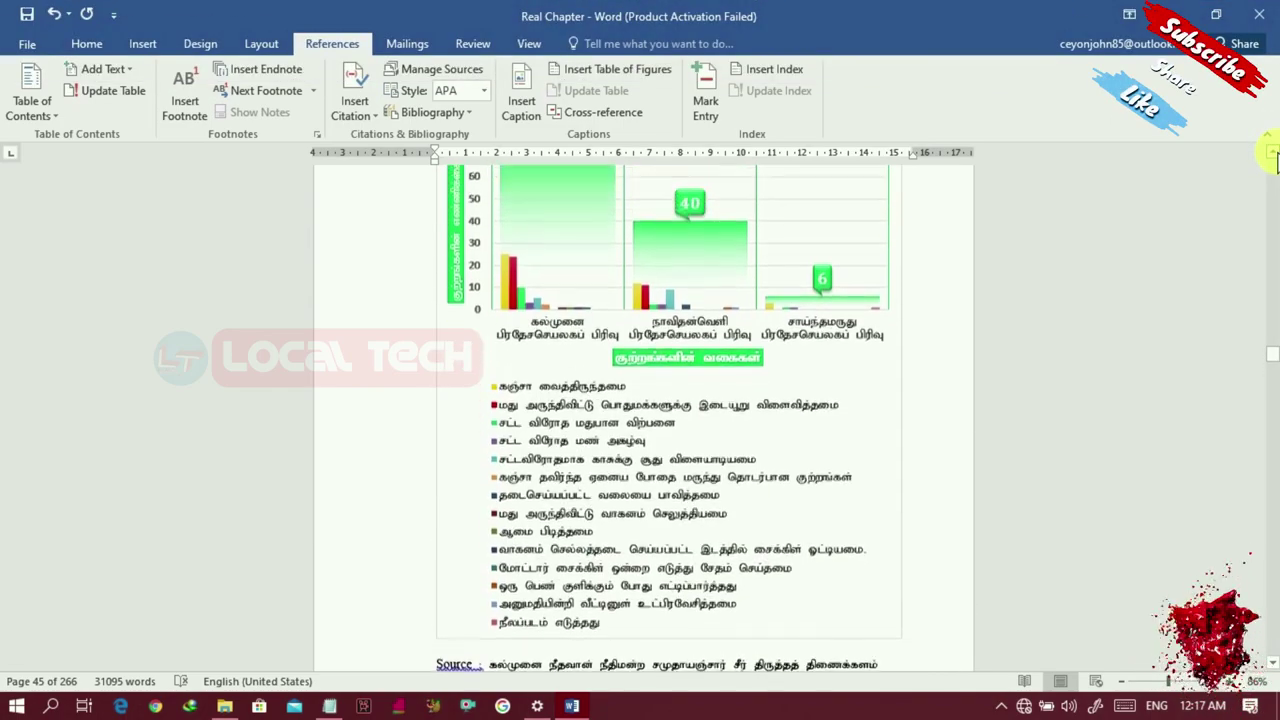
{"action": "left_click", "coordinate": [1272, 153]}
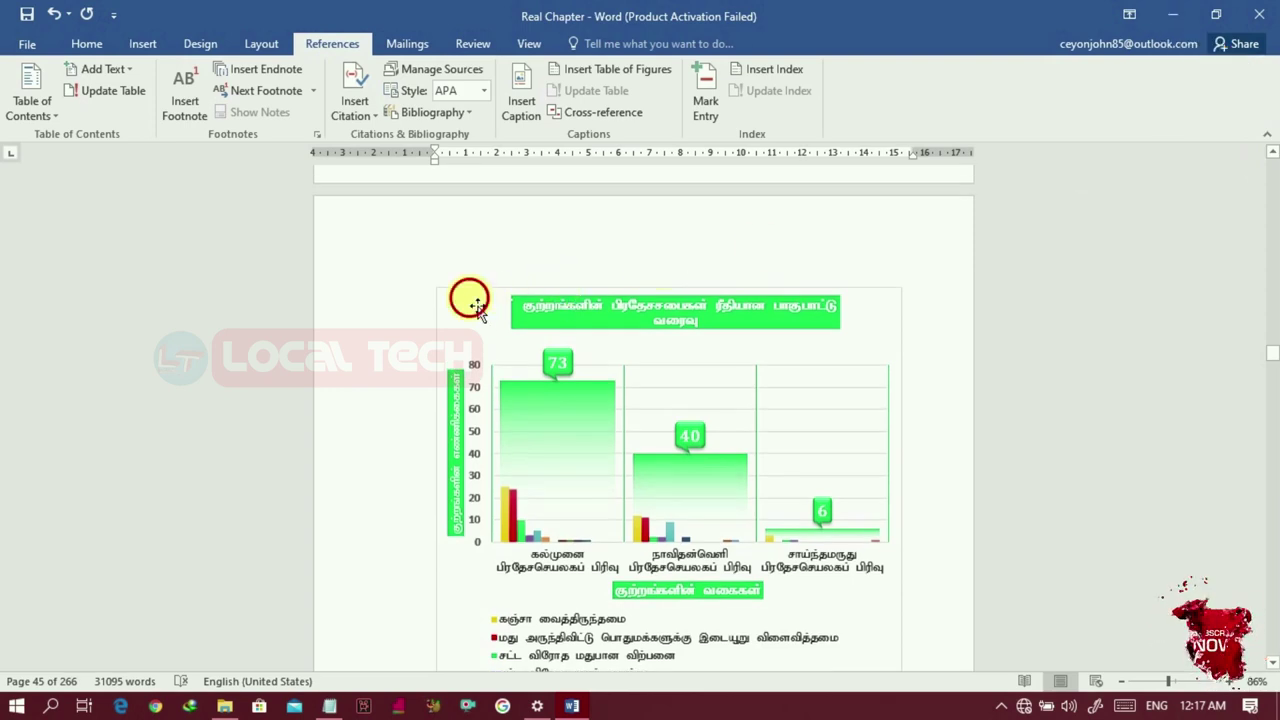
Step: Insert the caption வரைவு 4.1 பிரதேச சபைகள் below the crime bar chart in Tamil font
{"action": "left_click", "coordinate": [477, 309]}
{"action": "left_click", "coordinate": [525, 91]}
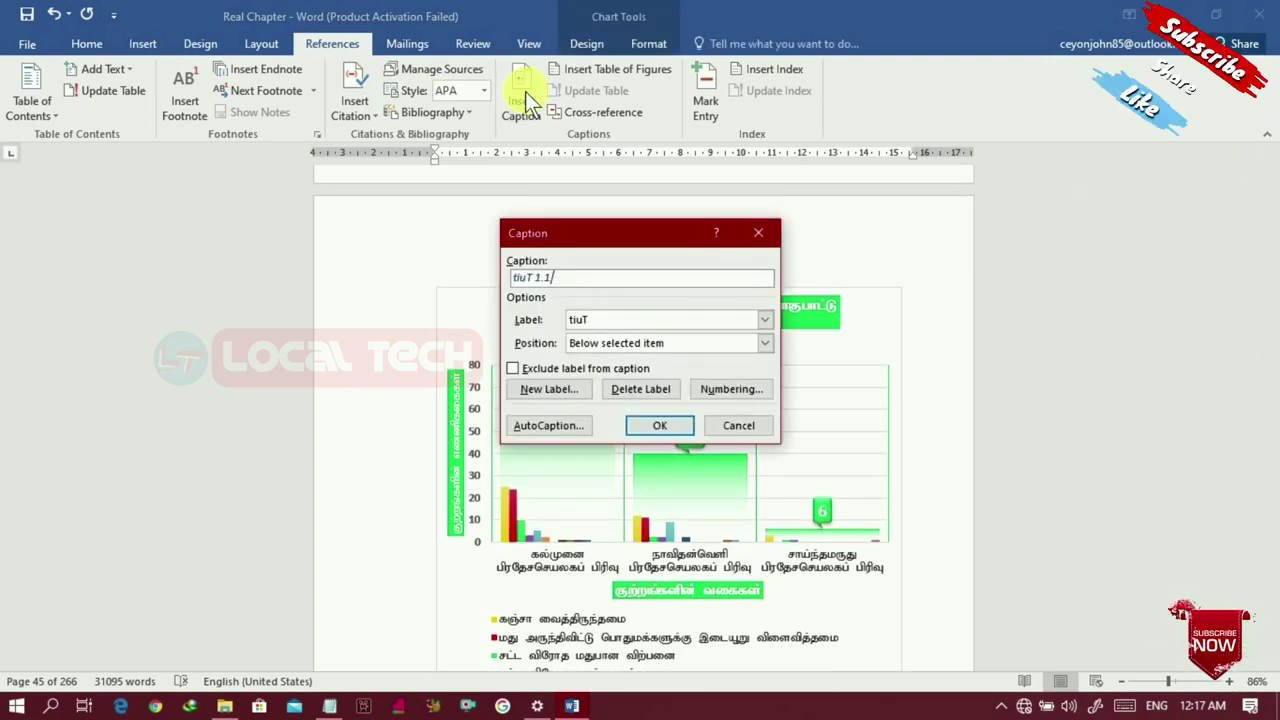
{"action": "type", "text": ". gpuNjr rig"}
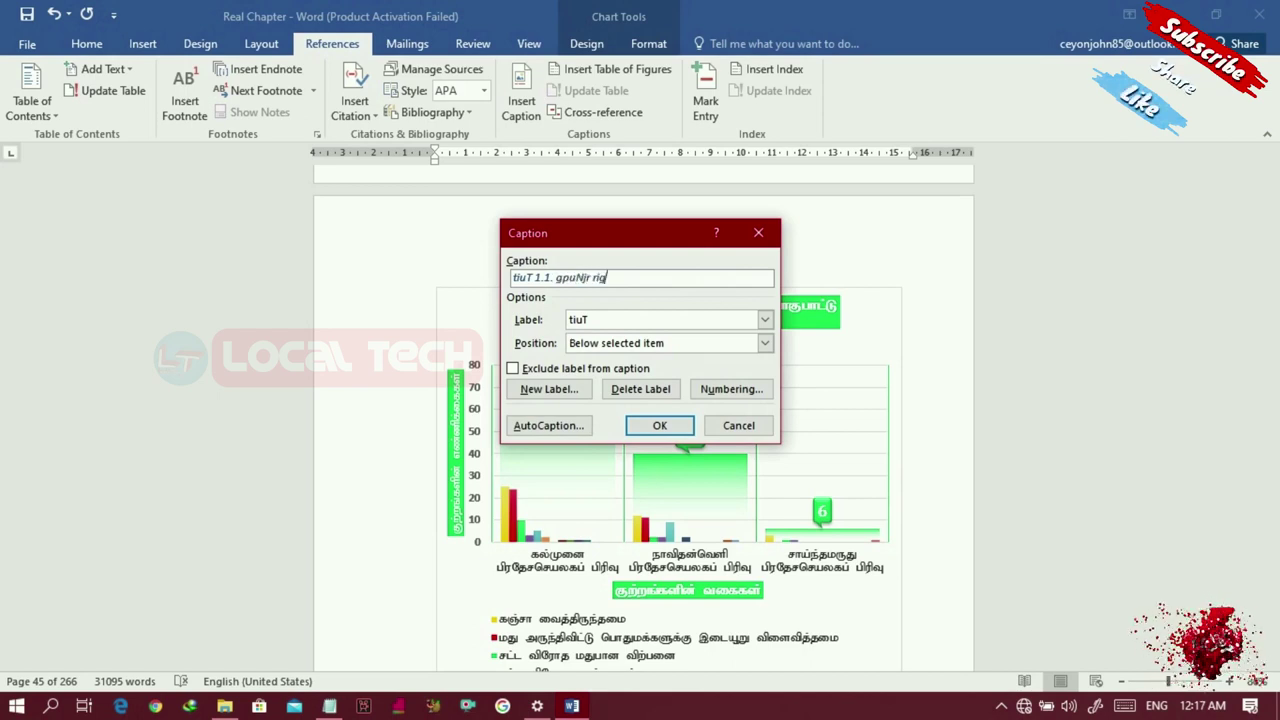
{"action": "key", "text": "Return"}
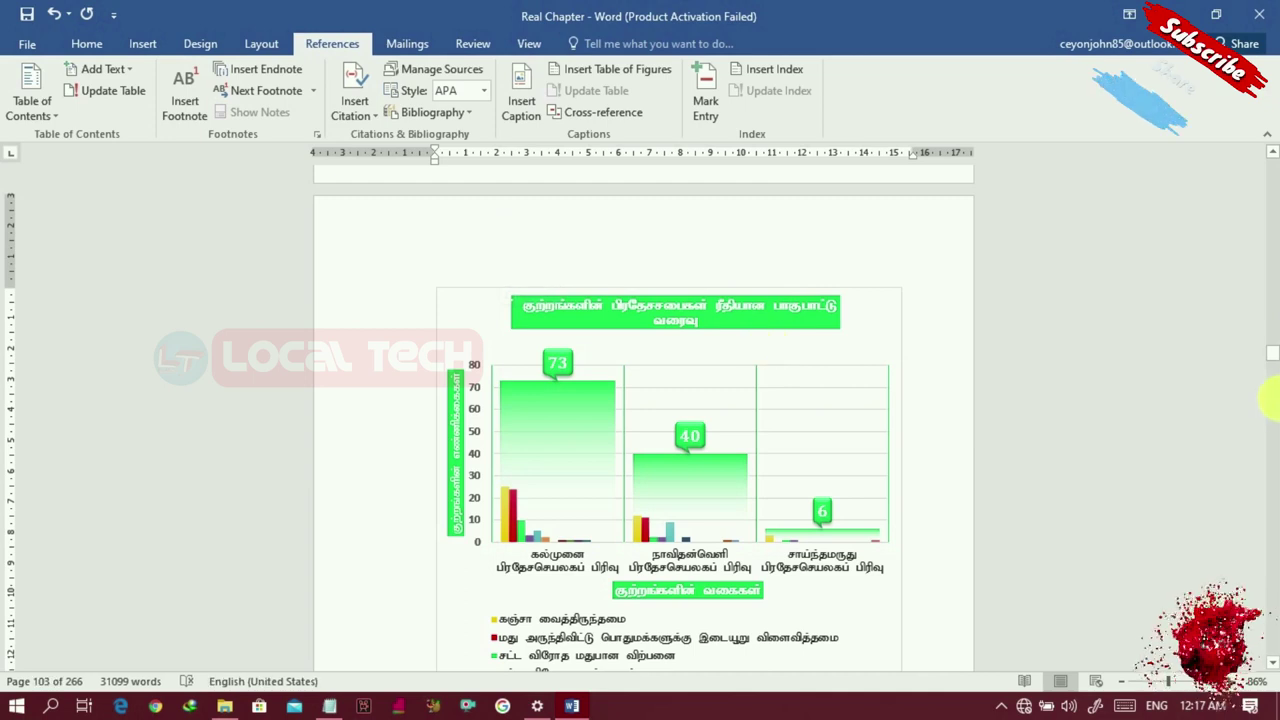
{"action": "left_click", "coordinate": [1269, 155]}
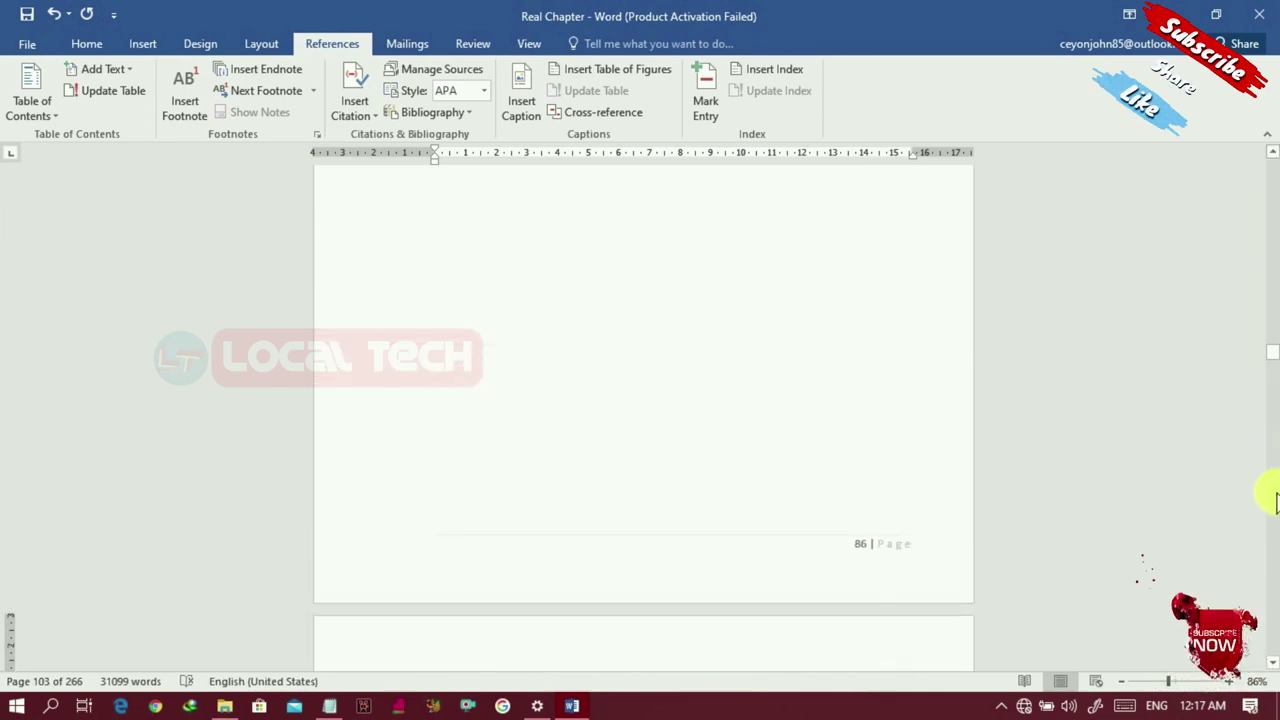
{"action": "left_click", "coordinate": [1268, 565]}
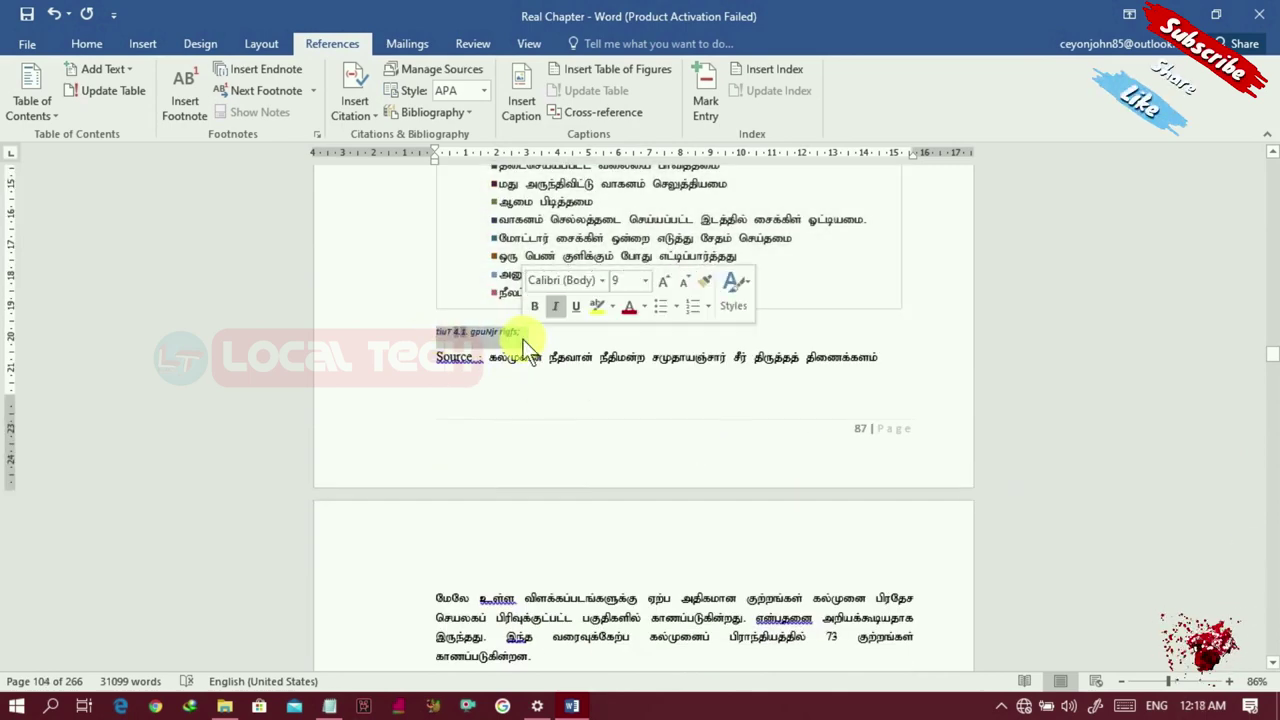
{"action": "key", "text": "ctrl+z"}
{"action": "key", "text": "ctrl+z"}
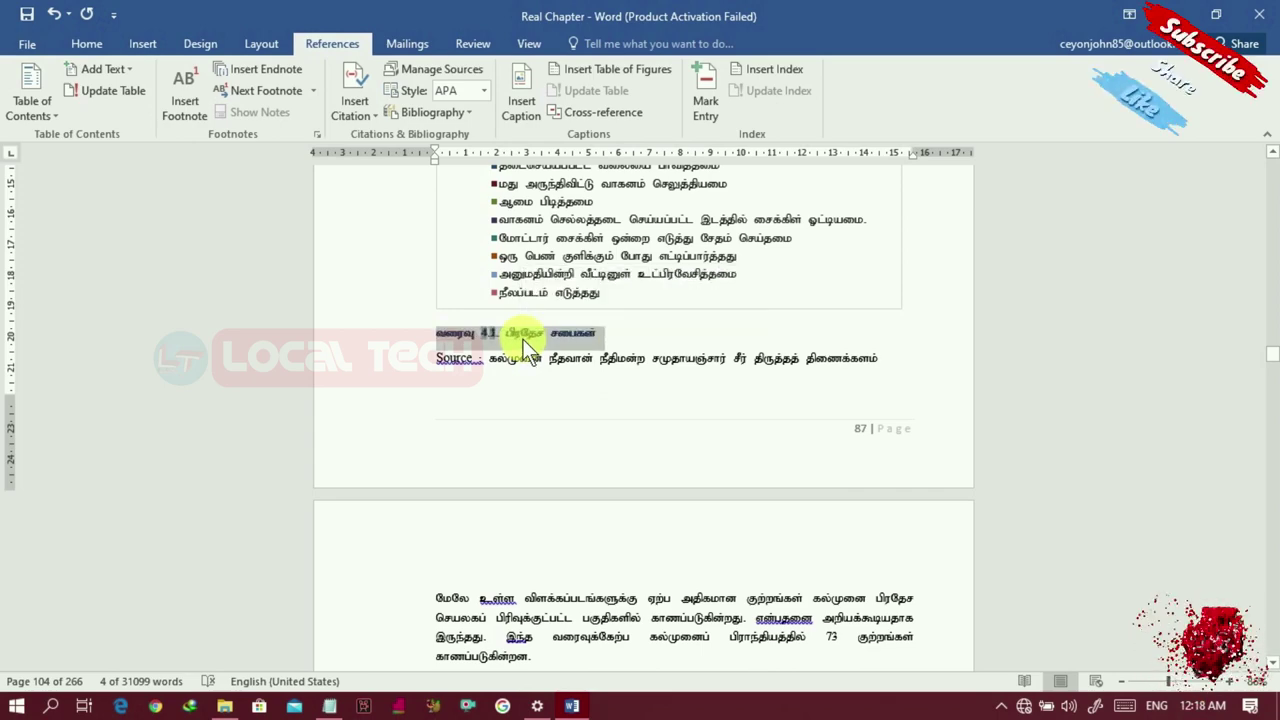
{"action": "scroll", "coordinate": [1270, 590], "scroll_direction": "down", "scroll_amount": 20}
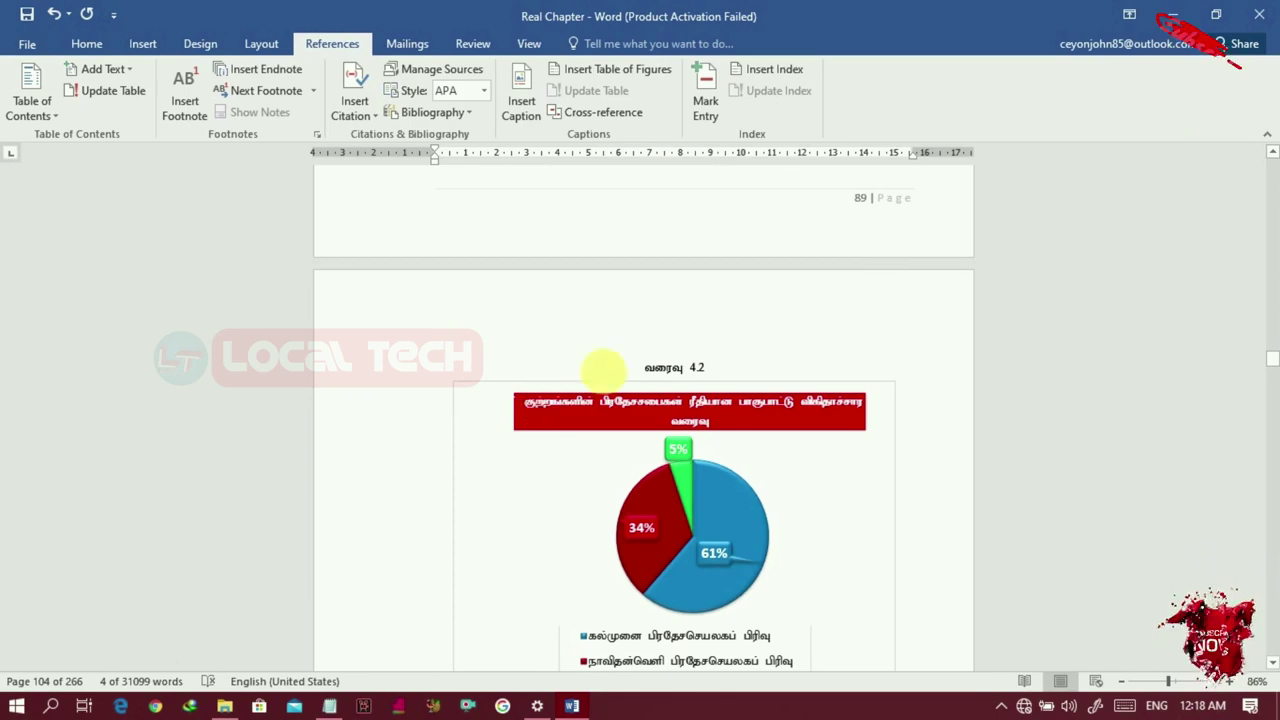
Step: Undo the recent edits with Ctrl+Z until the maps page holds only its வரைவுகள் heading
{"action": "left_click_drag", "start_coordinate": [664, 366], "coordinate": [748, 378]}
{"action": "key", "text": "ctrl+z"}
{"action": "key", "text": "ctrl+z"}
{"action": "key", "text": "ctrl+z"}
{"action": "key", "text": "ctrl+z"}
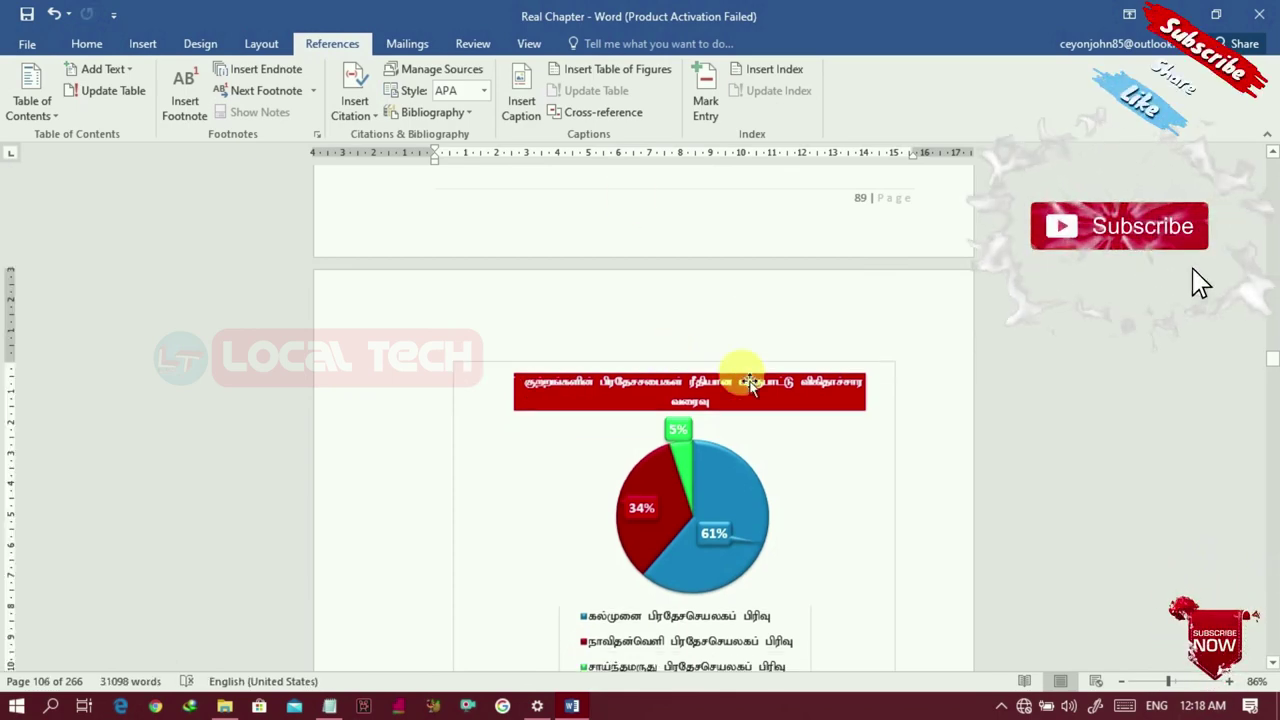
{"action": "key", "text": "ctrl+z"}
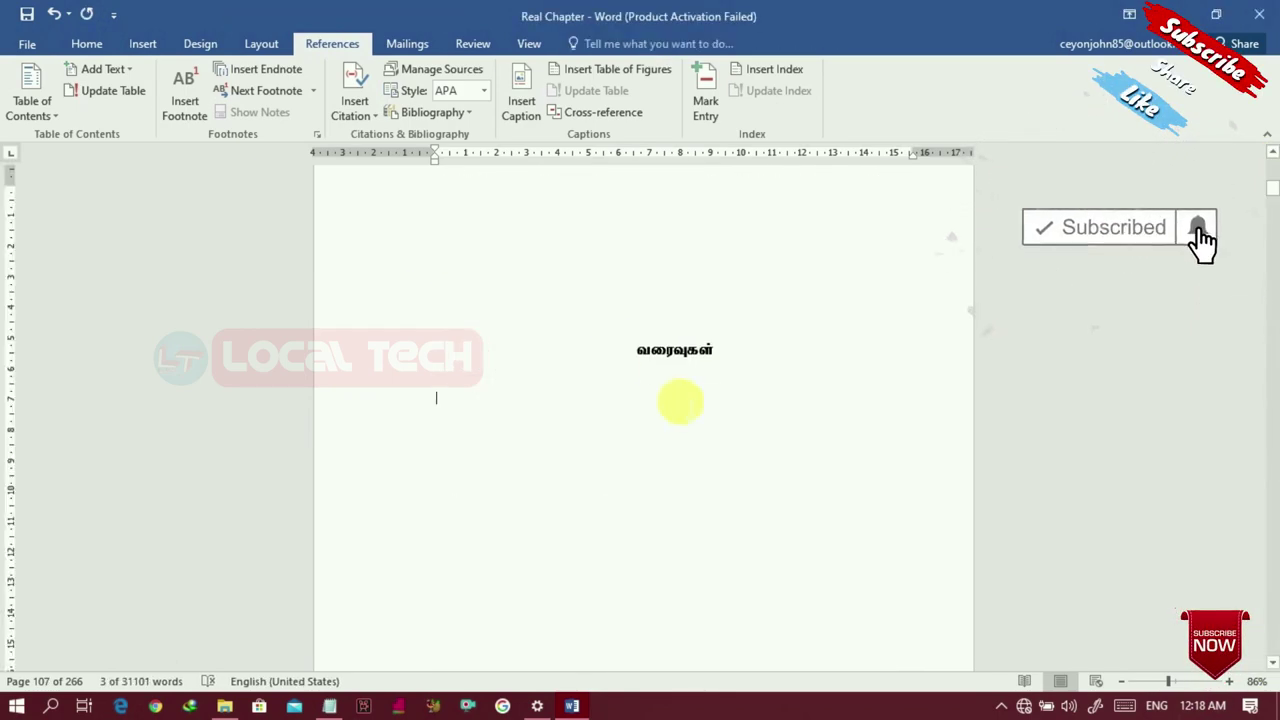
{"action": "key", "text": "ctrl+z"}
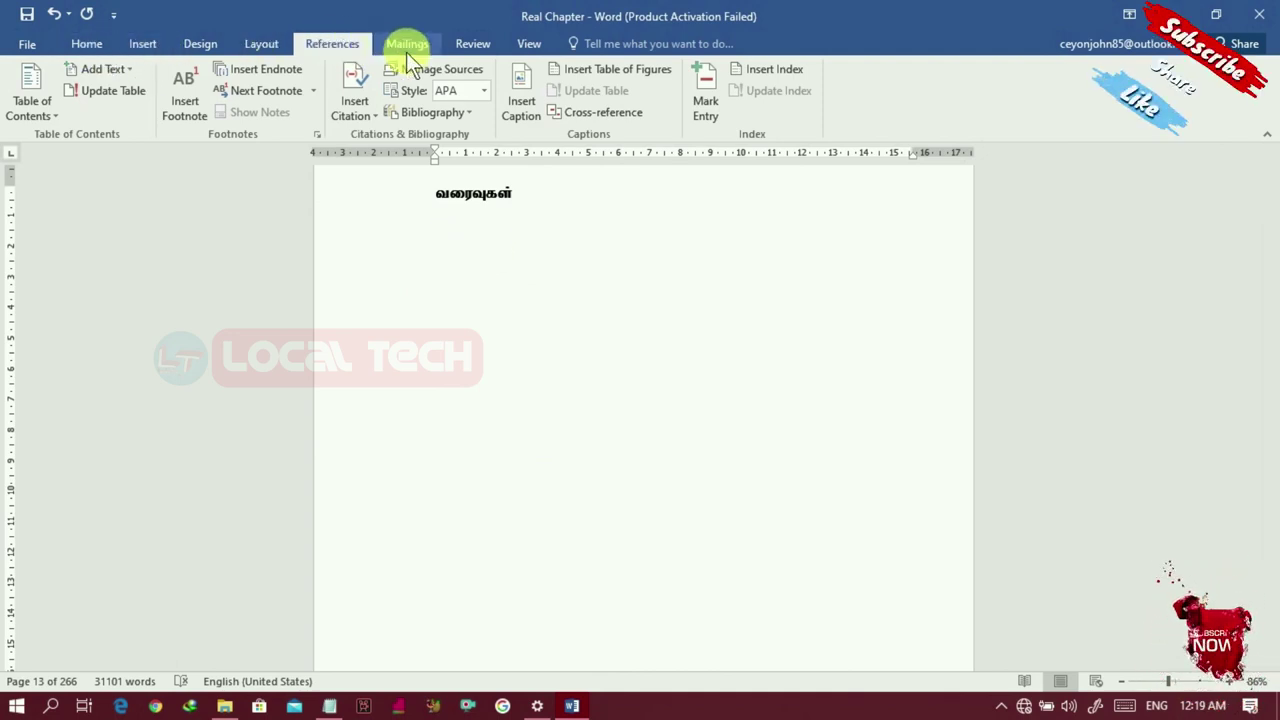
Step: Insert a table of figures for the chart captions under the வரைவுகள் heading on page 13
{"action": "left_click", "coordinate": [605, 66]}
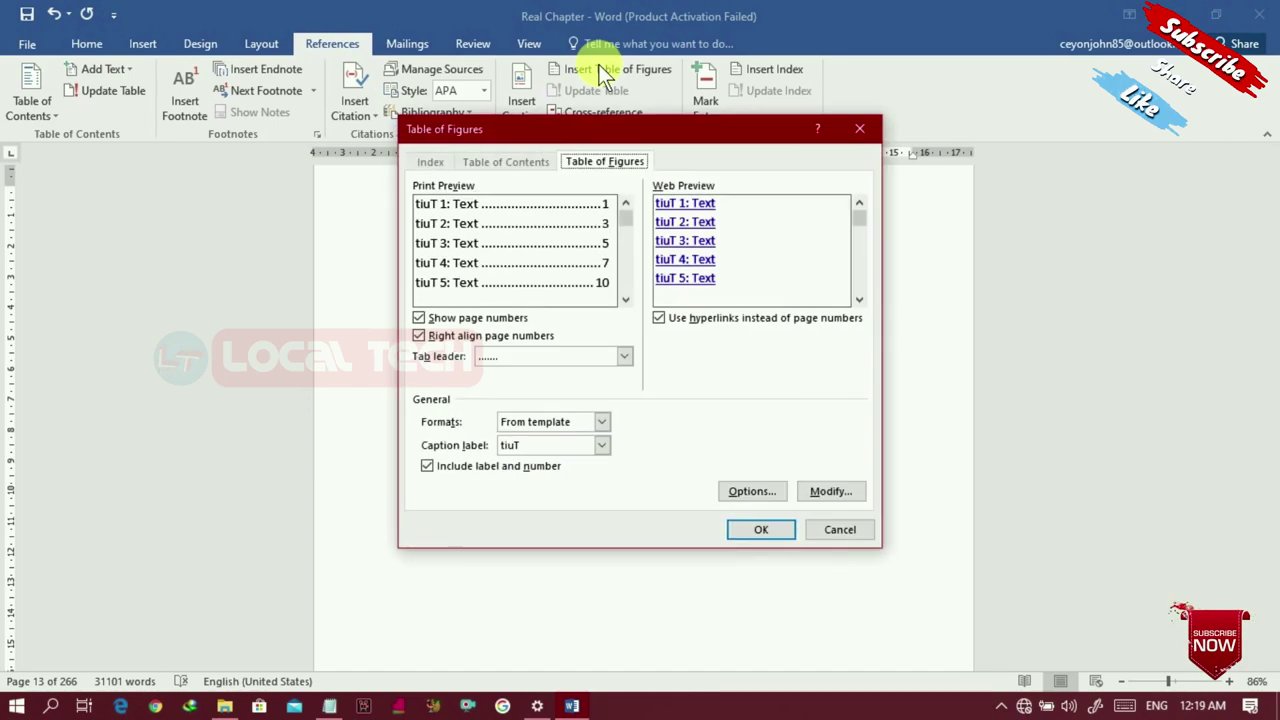
{"action": "left_click", "coordinate": [763, 529]}
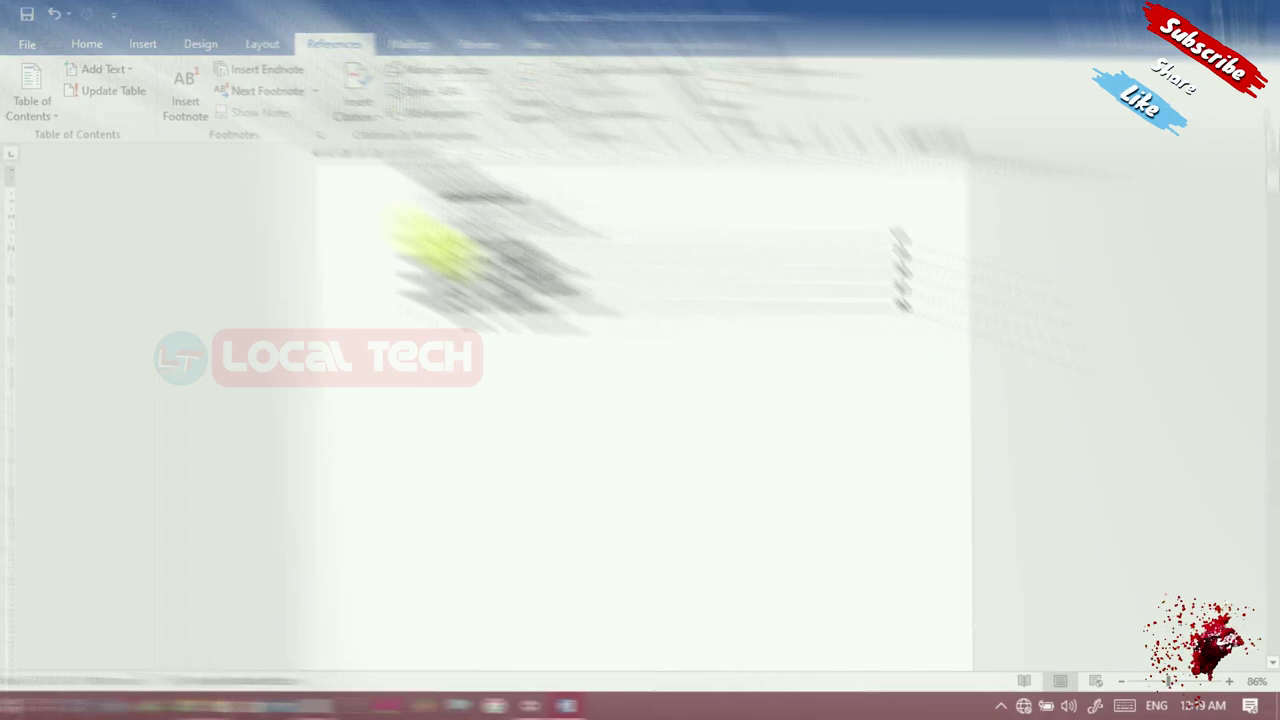
{"action": "left_click", "coordinate": [452, 245]}
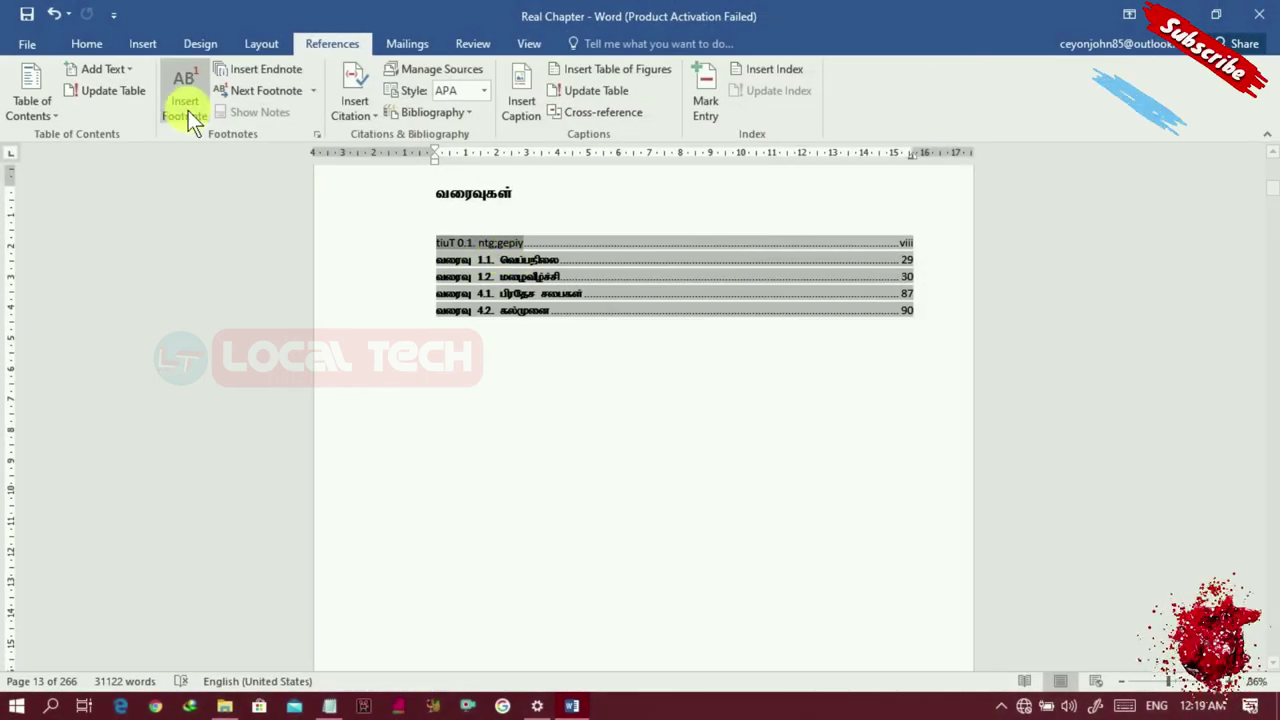
{"action": "left_click", "coordinate": [84, 43]}
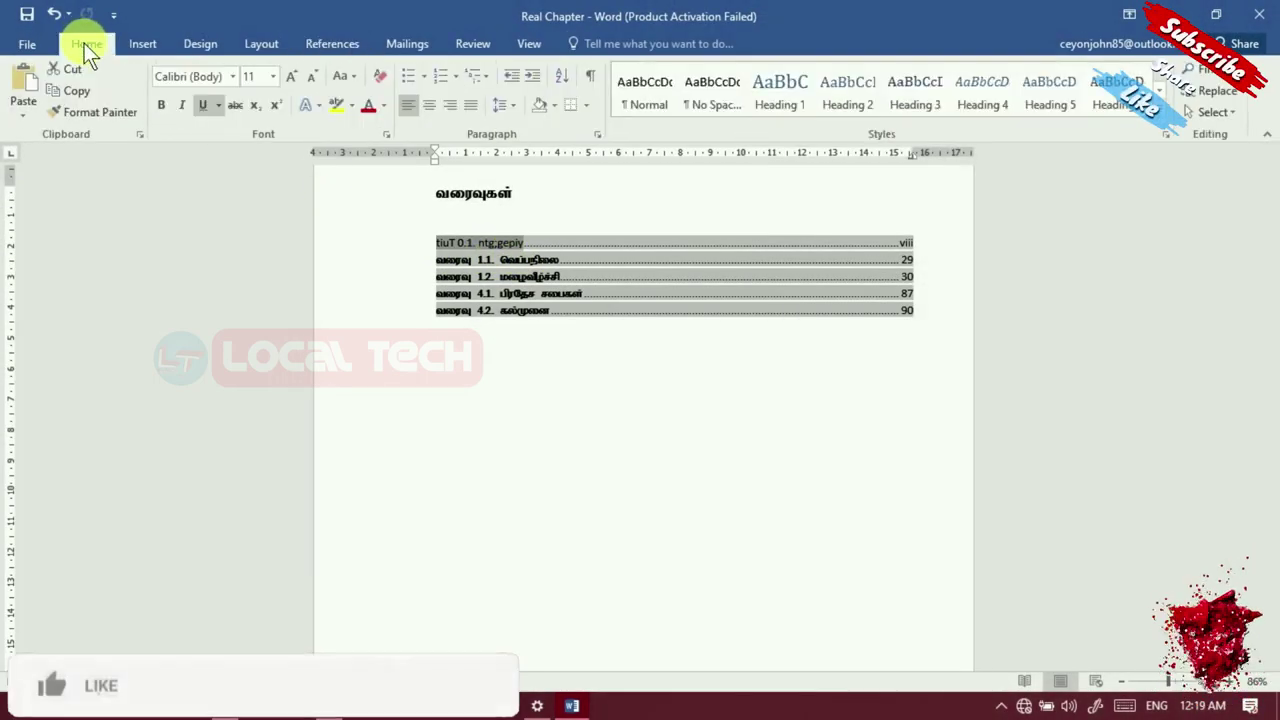
Step: Set every line of the charts list in the Kalaham Tamil font
{"action": "left_click", "coordinate": [234, 77]}
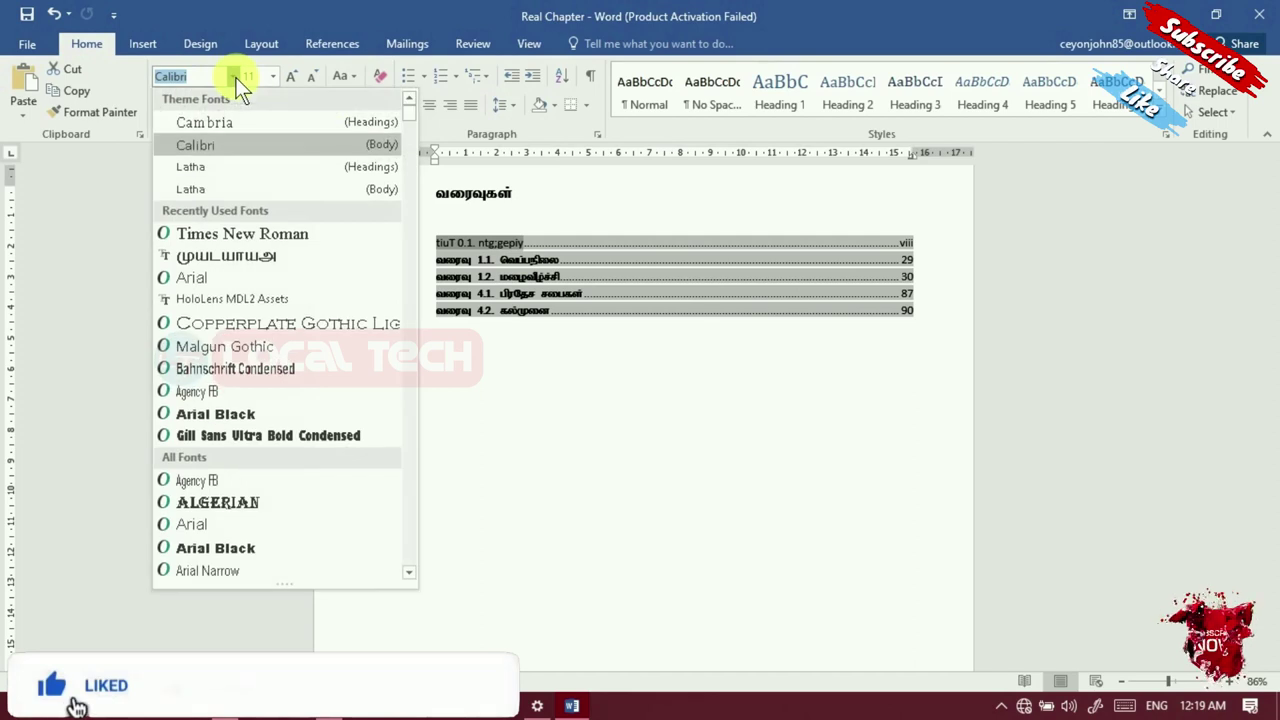
{"action": "left_click", "coordinate": [228, 257]}
{"action": "left_click", "coordinate": [508, 354]}
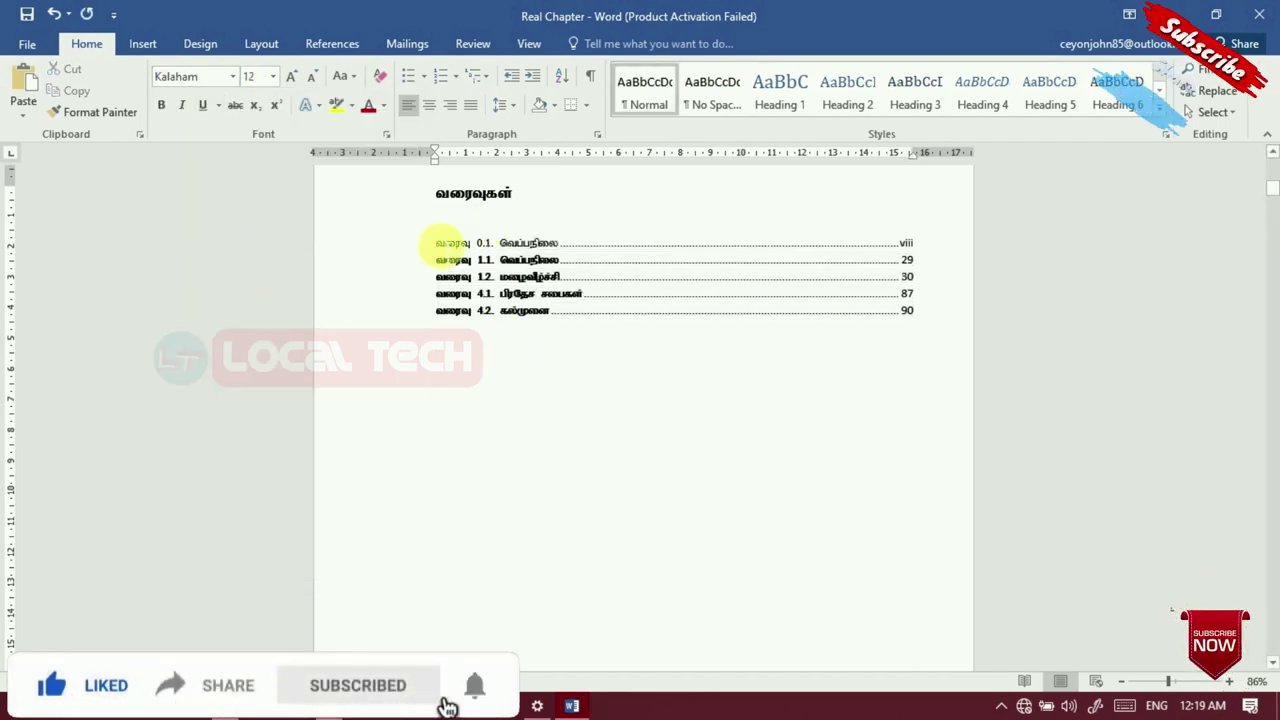
{"action": "left_click_drag", "start_coordinate": [452, 250], "coordinate": [651, 320]}
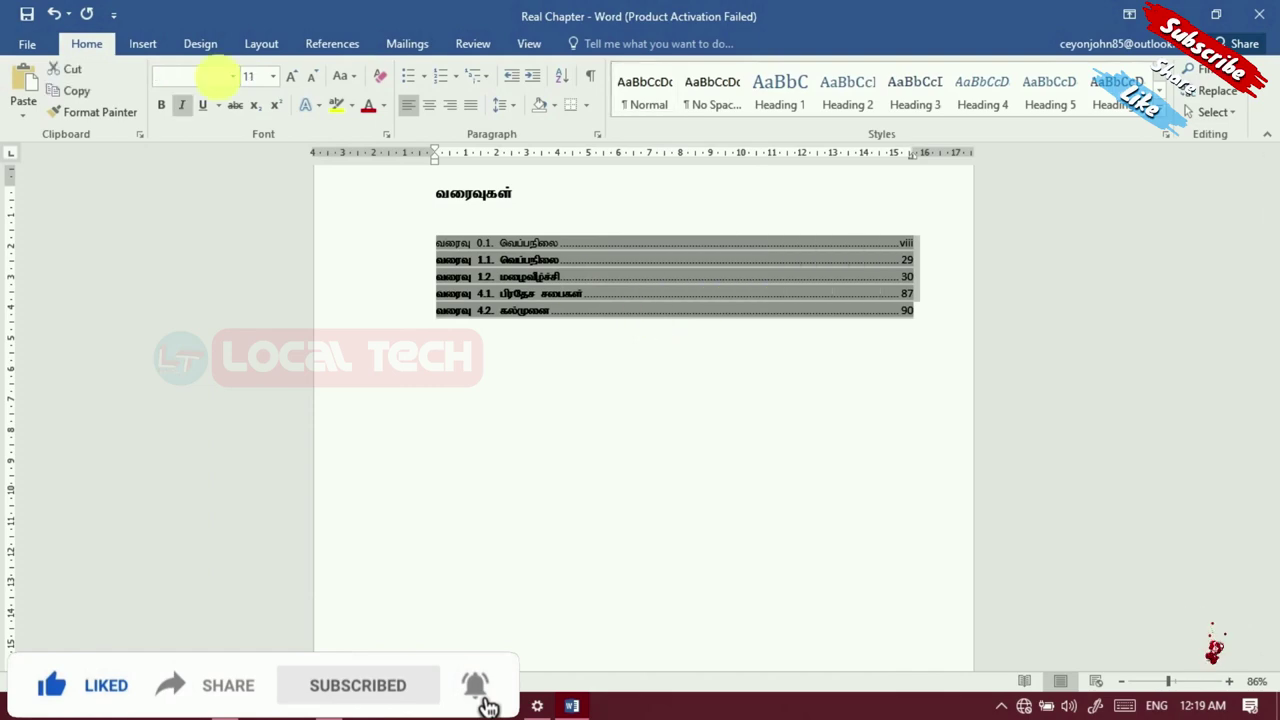
{"action": "left_click", "coordinate": [195, 76]}
{"action": "key", "text": "Return"}
{"action": "left_click", "coordinate": [436, 388]}
{"action": "scroll", "coordinate": [450, 242], "scroll_direction": "up", "scroll_amount": 5}
{"action": "scroll", "coordinate": [626, 257], "scroll_direction": "down", "scroll_amount": 5}
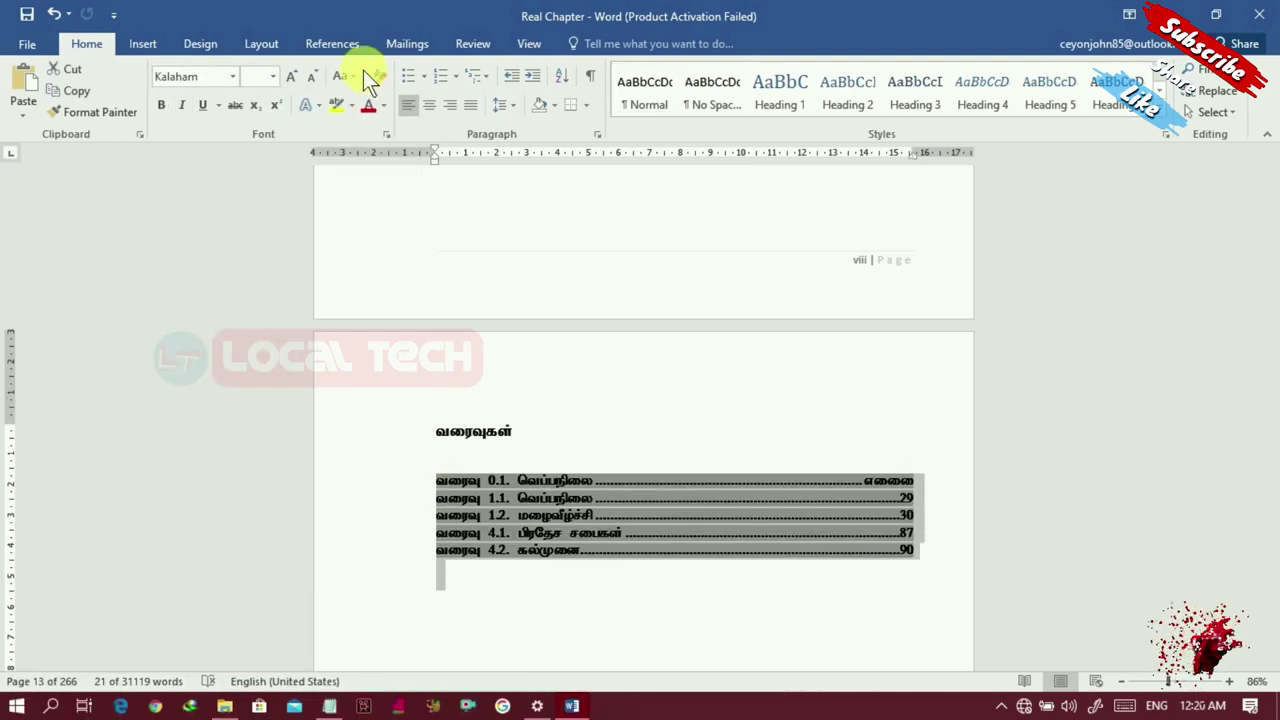
Step: Remove the faulty 0.1 entry, leaving four entries from வரைவு 1.1 to 4.2
{"action": "key", "text": "F9"}
{"action": "scroll", "coordinate": [1266, 163], "scroll_direction": "up", "scroll_amount": 5}
{"action": "scroll", "coordinate": [1266, 163], "scroll_direction": "down", "scroll_amount": 3}
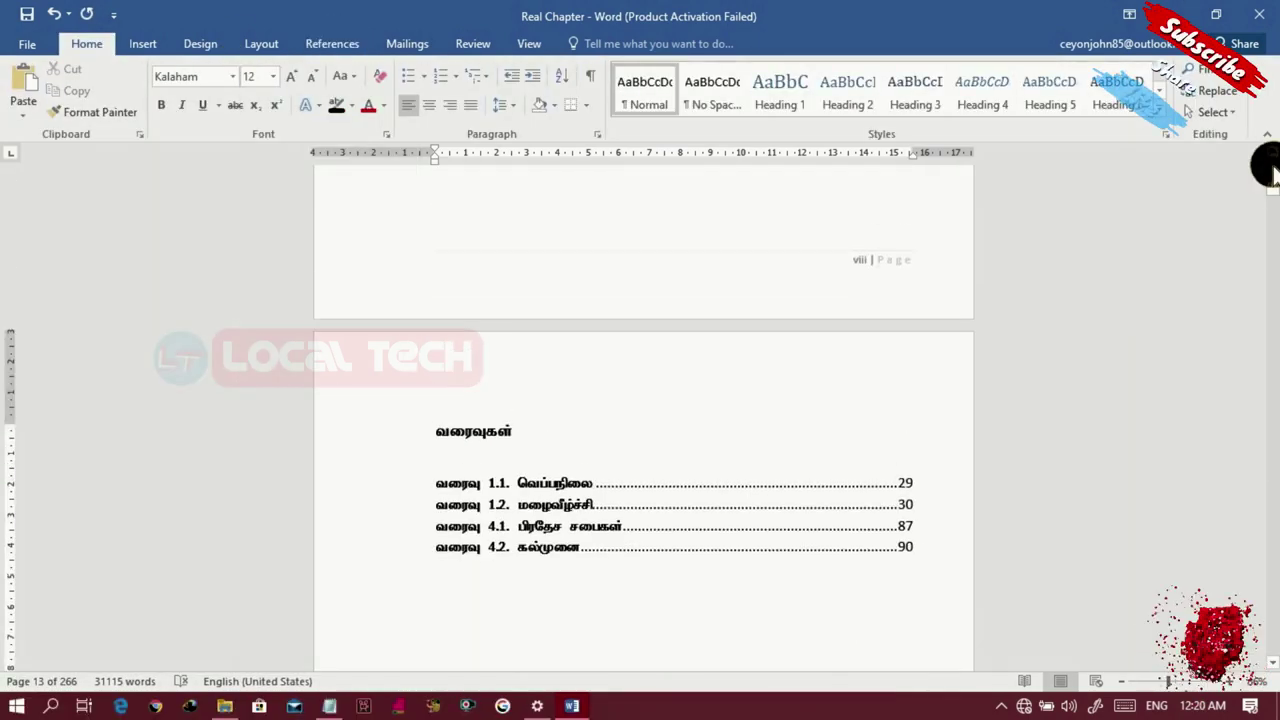
{"action": "scroll", "coordinate": [1272, 170], "scroll_direction": "up", "scroll_amount": 5}
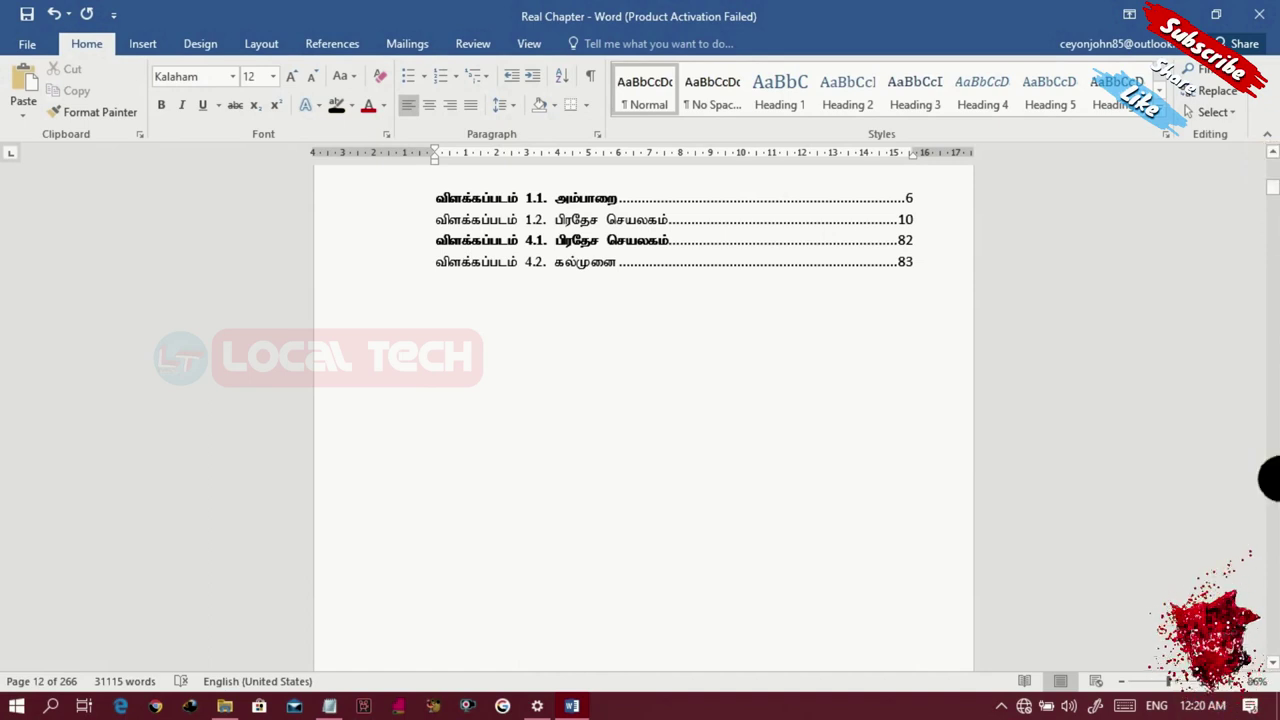
{"action": "scroll", "coordinate": [1268, 510], "scroll_direction": "down", "scroll_amount": 15}
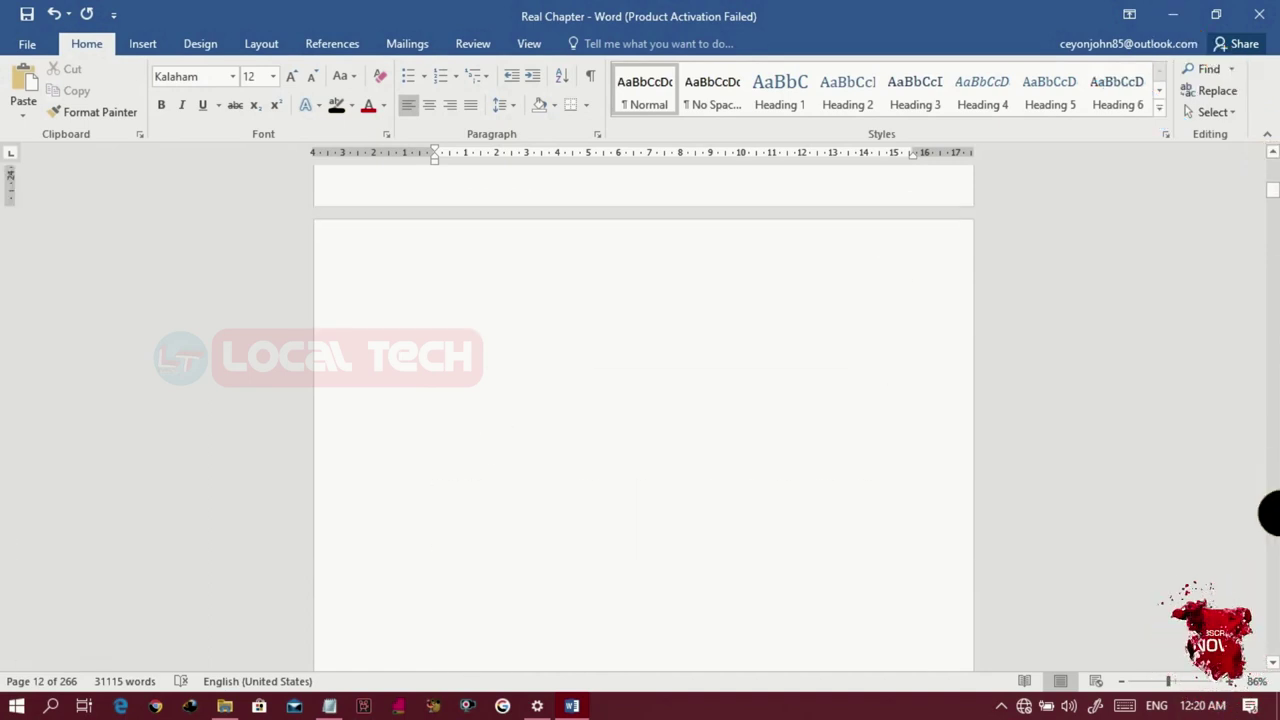
Step: Hide the Chapter One heading's number by changing its font colour
{"action": "left_click", "coordinate": [436, 575]}
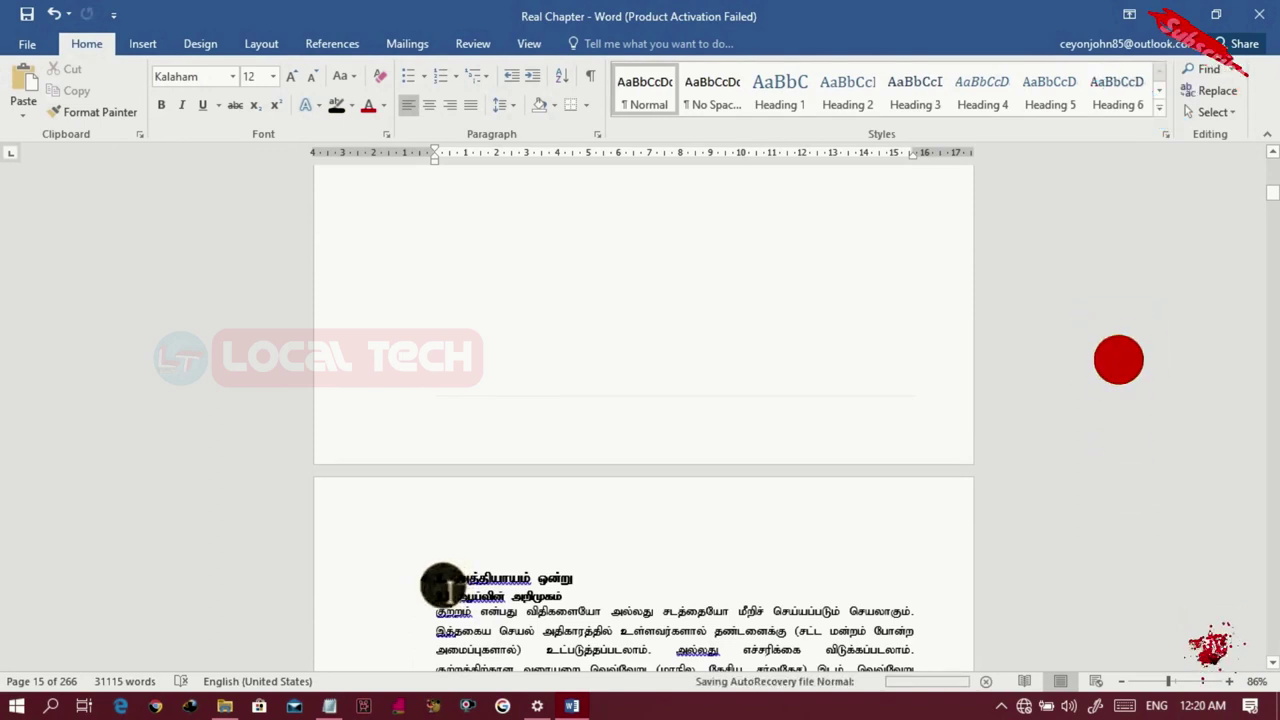
{"action": "left_click", "coordinate": [447, 585]}
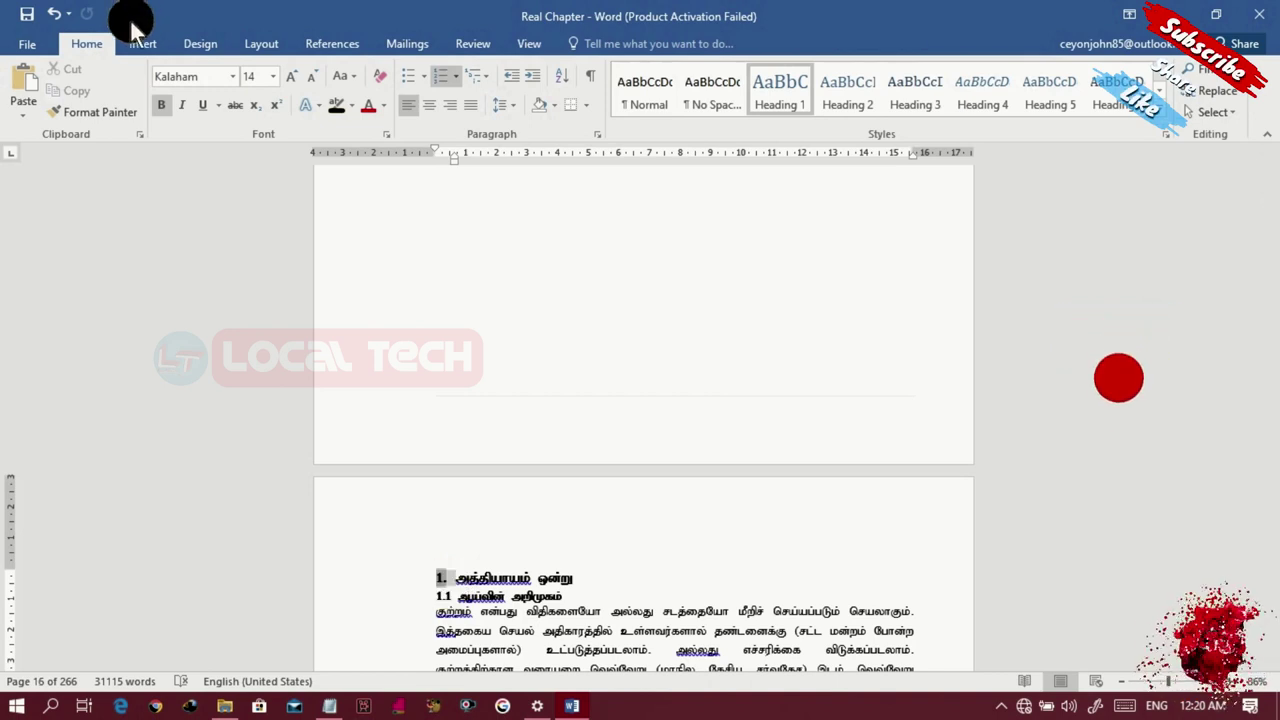
{"action": "left_click", "coordinate": [386, 105]}
{"action": "left_click", "coordinate": [366, 171]}
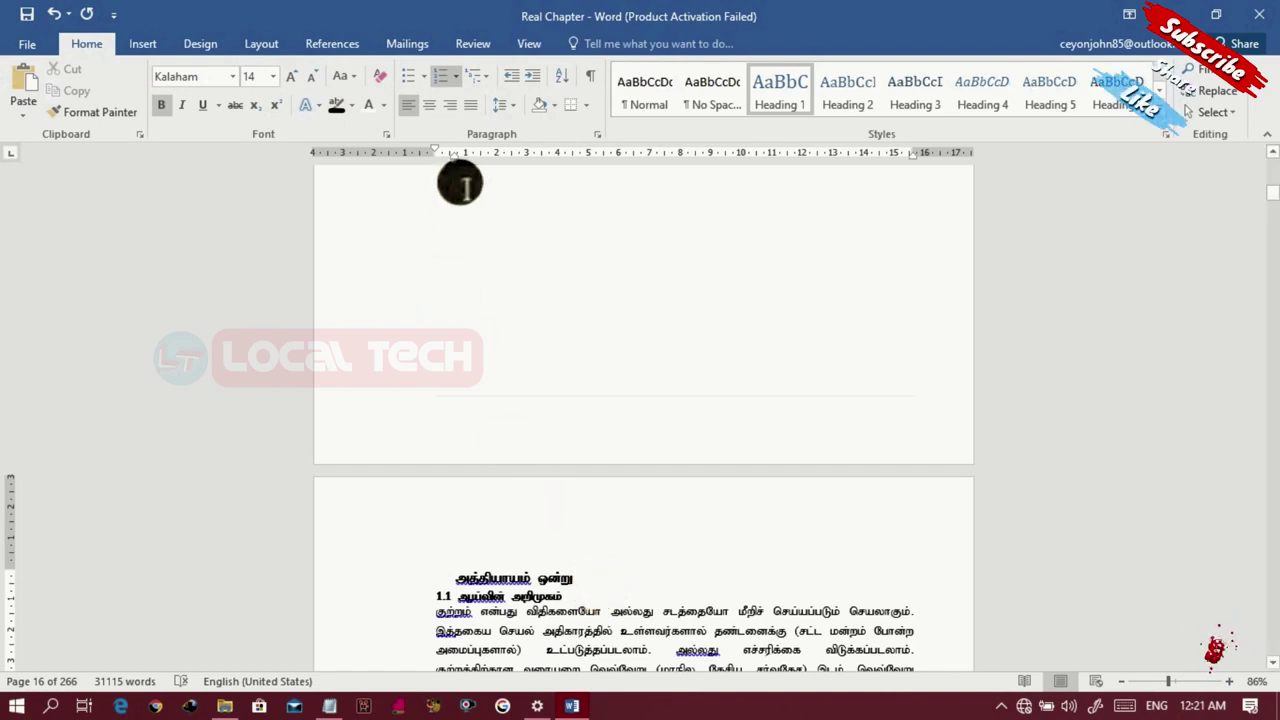
Step: Drag the Chapter One heading's left indent marker to the margin
{"action": "left_click_drag", "start_coordinate": [455, 165], "coordinate": [455, 165]}
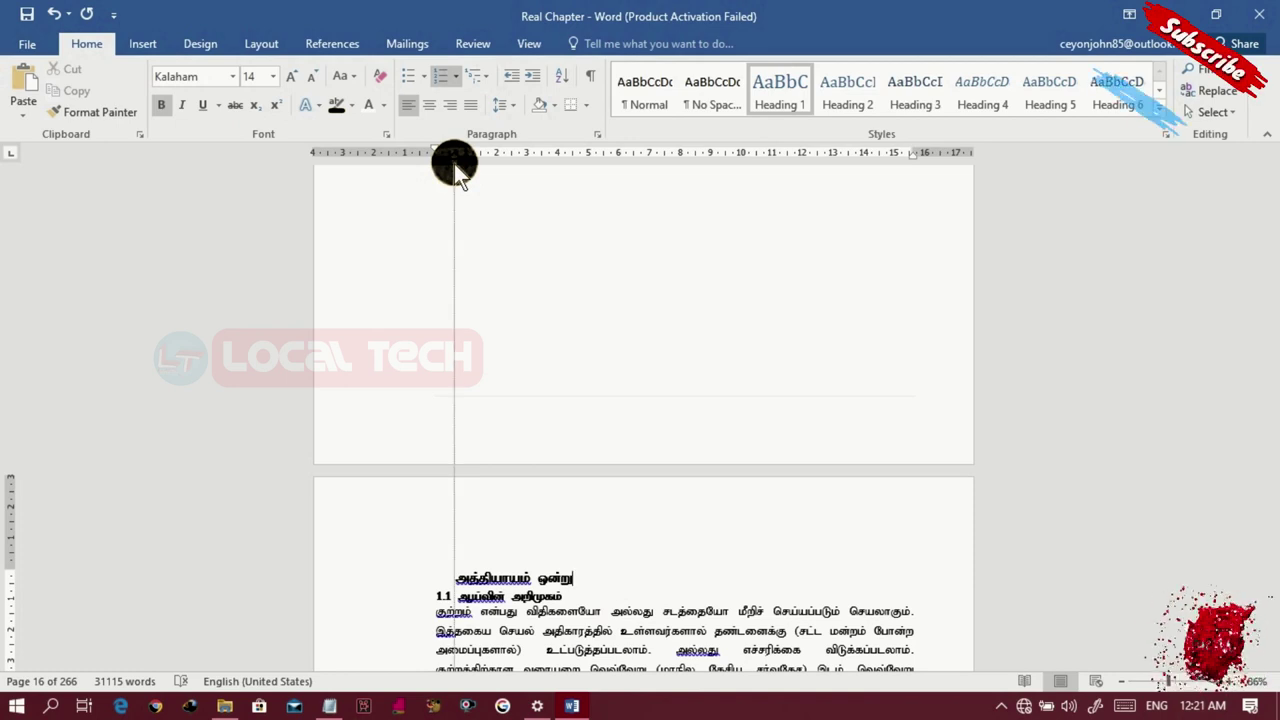
{"action": "left_click_drag", "start_coordinate": [455, 165], "coordinate": [431, 172]}
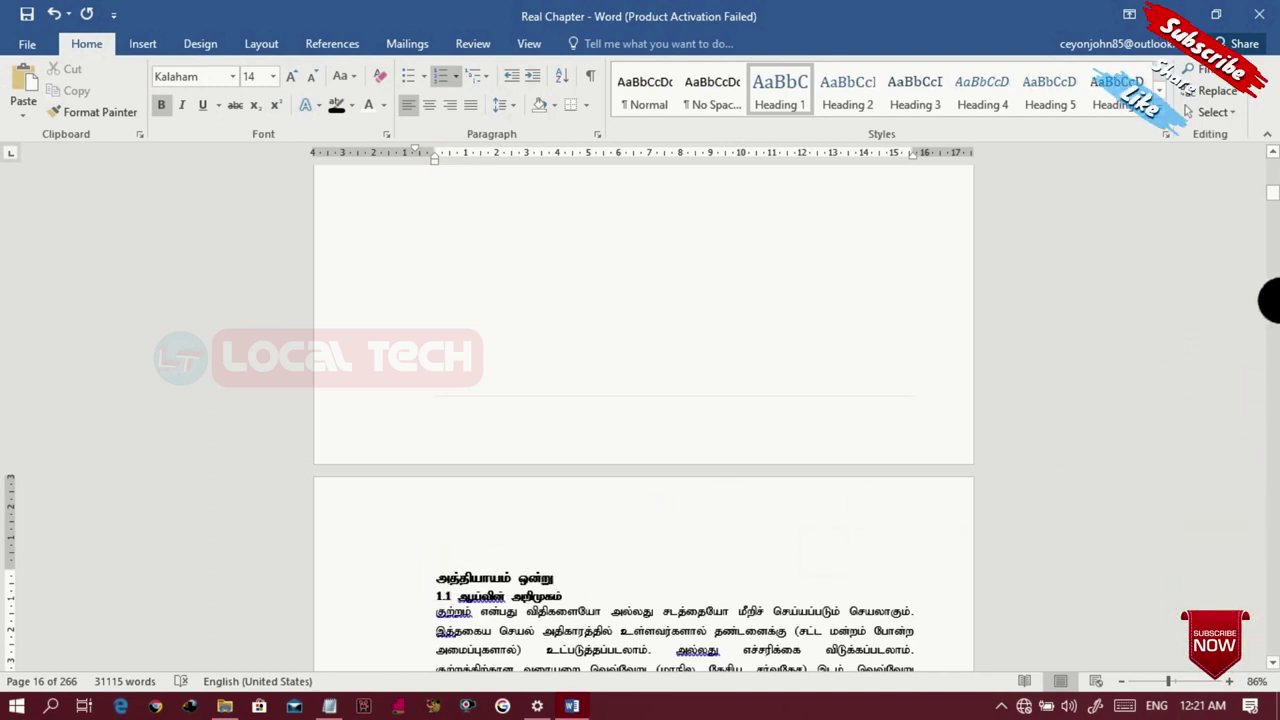
{"action": "scroll", "coordinate": [1268, 170], "scroll_direction": "up", "scroll_amount": 10}
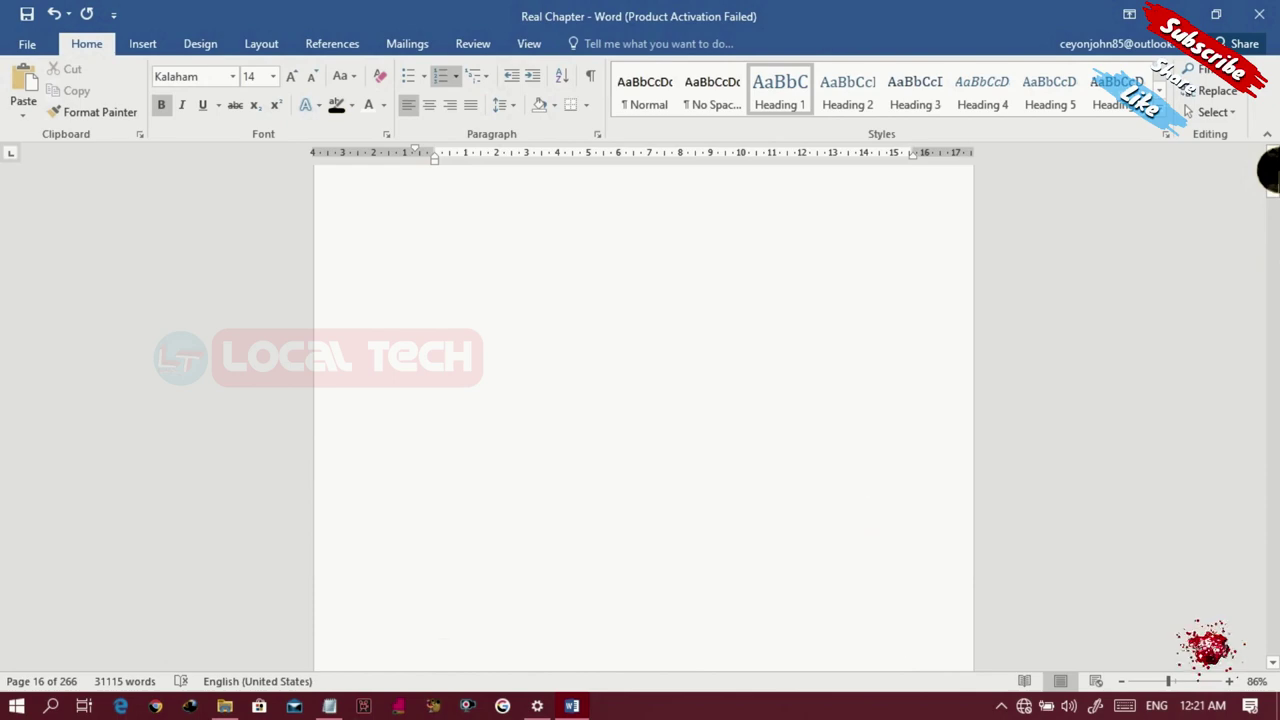
{"action": "scroll", "coordinate": [1268, 170], "scroll_direction": "up", "scroll_amount": 5}
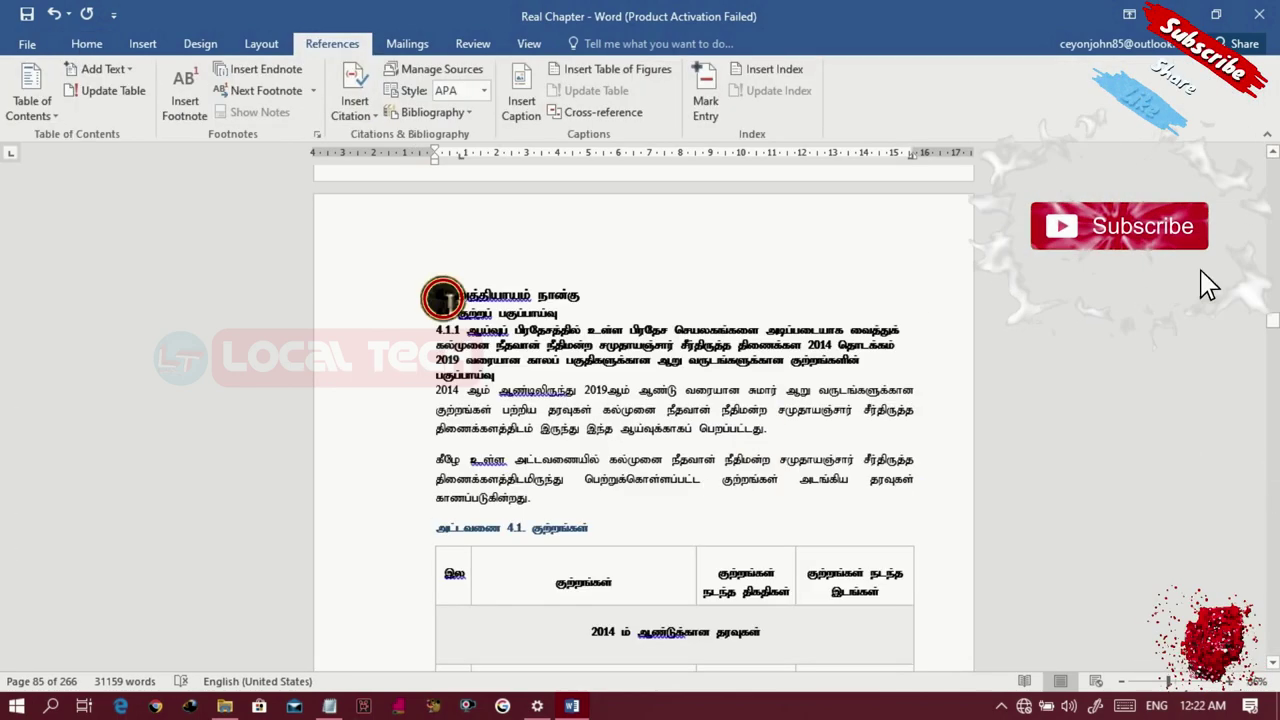
{"action": "left_click_drag", "start_coordinate": [441, 297], "coordinate": [437, 297]}
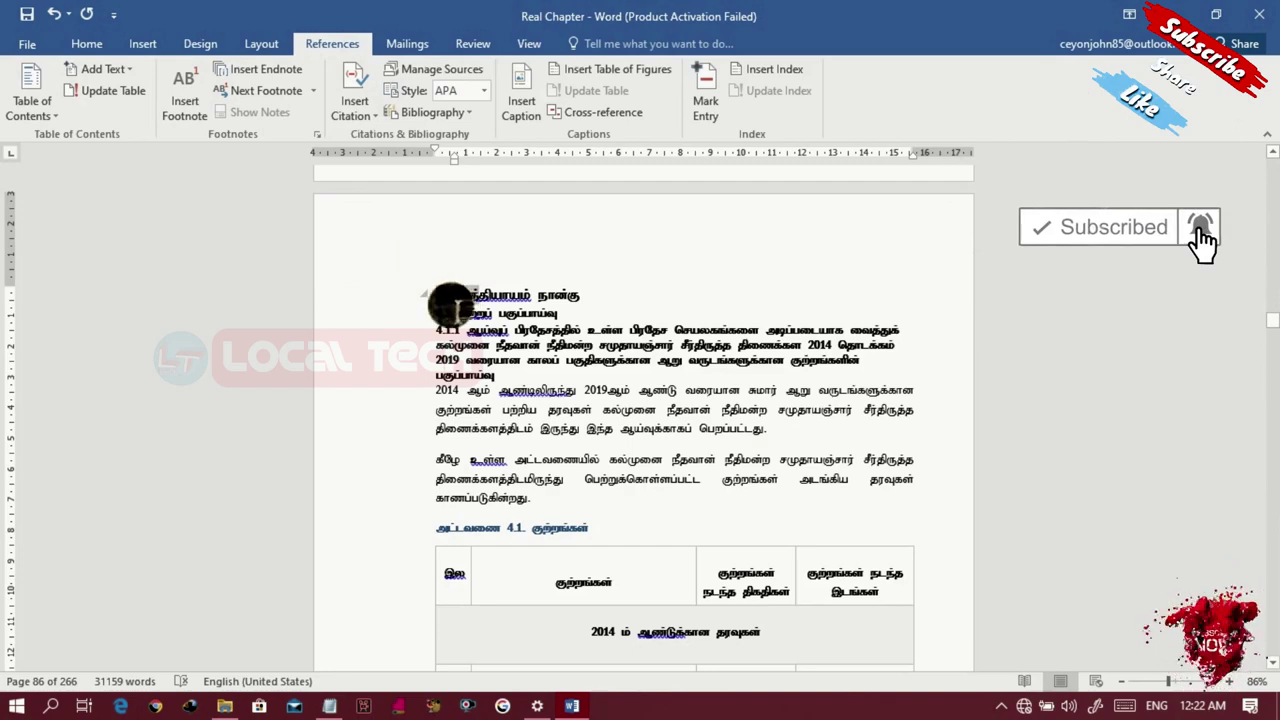
Step: Shift the Chapter Four heading's left indent flush to the margin, then scroll back
{"action": "double_click", "coordinate": [450, 290]}
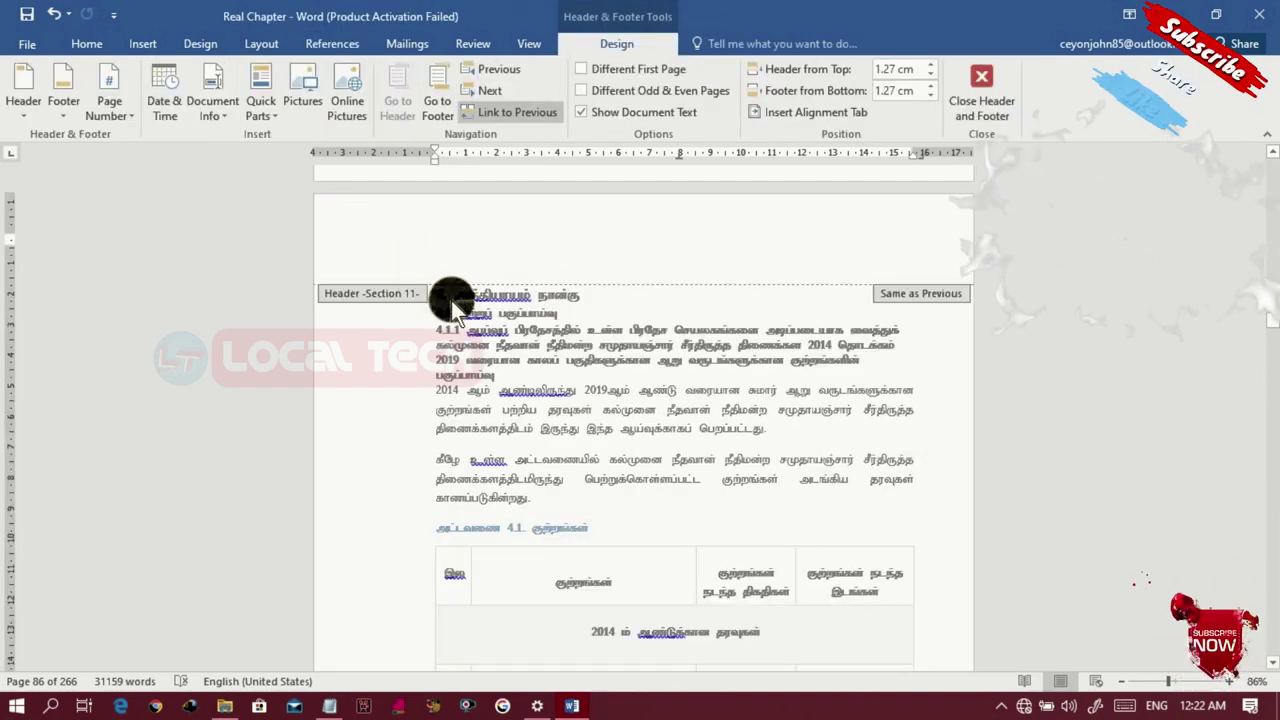
{"action": "double_click", "coordinate": [449, 298]}
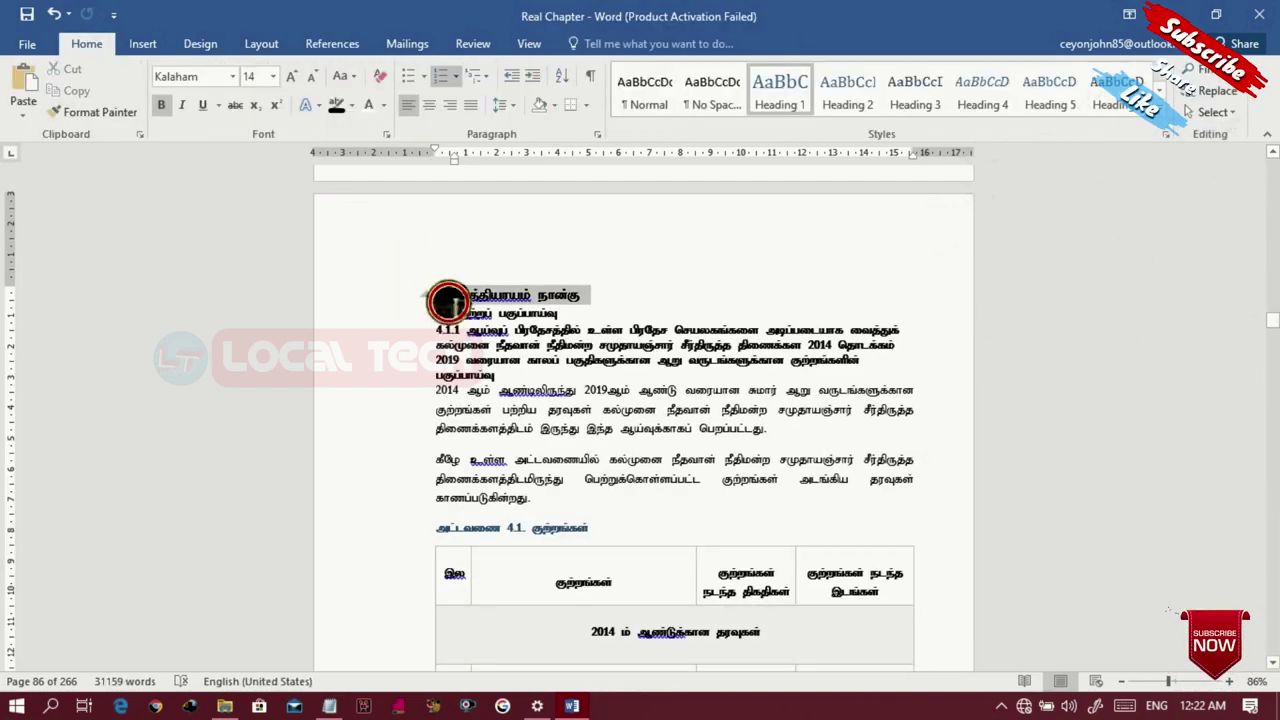
{"action": "left_click", "coordinate": [500, 356]}
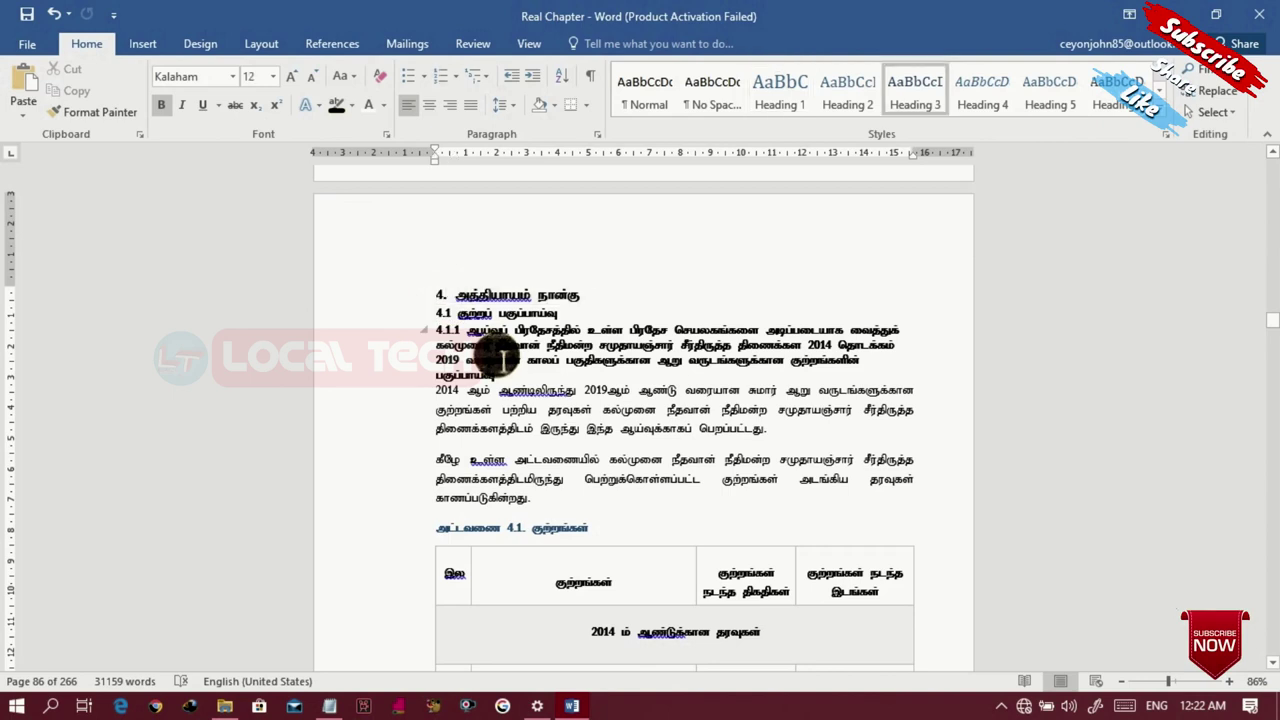
{"action": "left_click", "coordinate": [443, 300]}
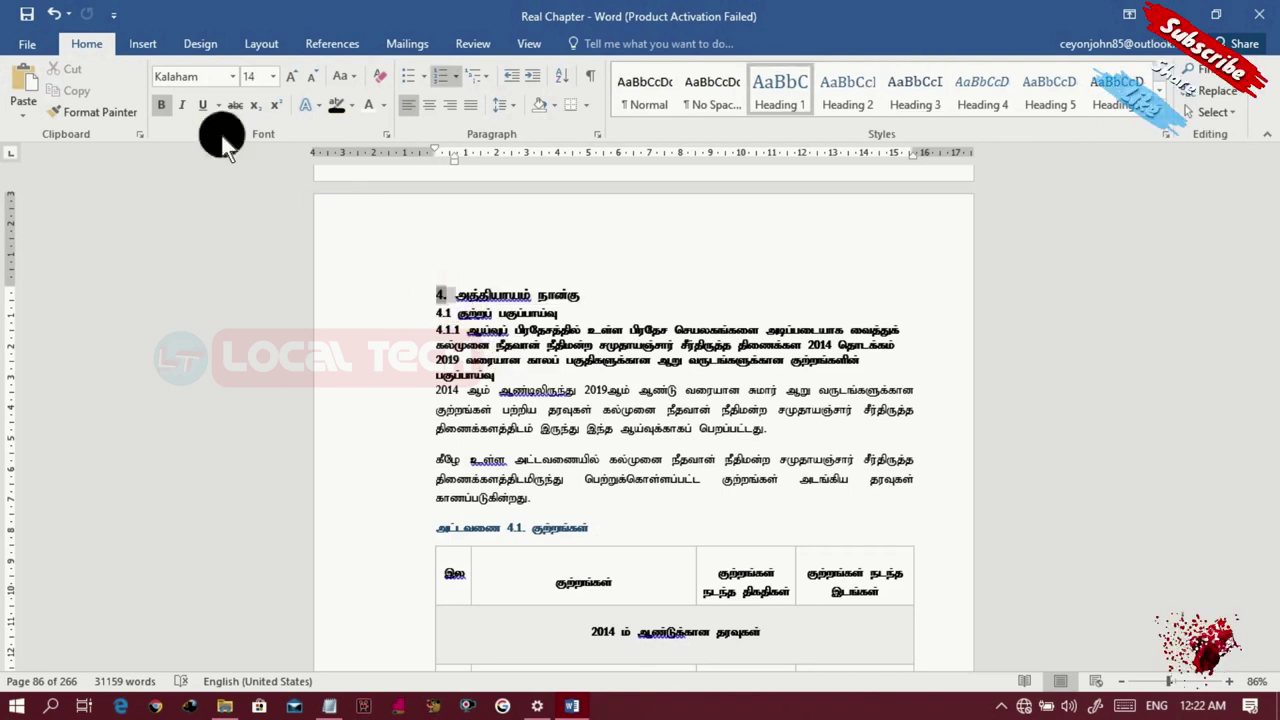
{"action": "left_click_drag", "start_coordinate": [456, 165], "coordinate": [431, 170]}
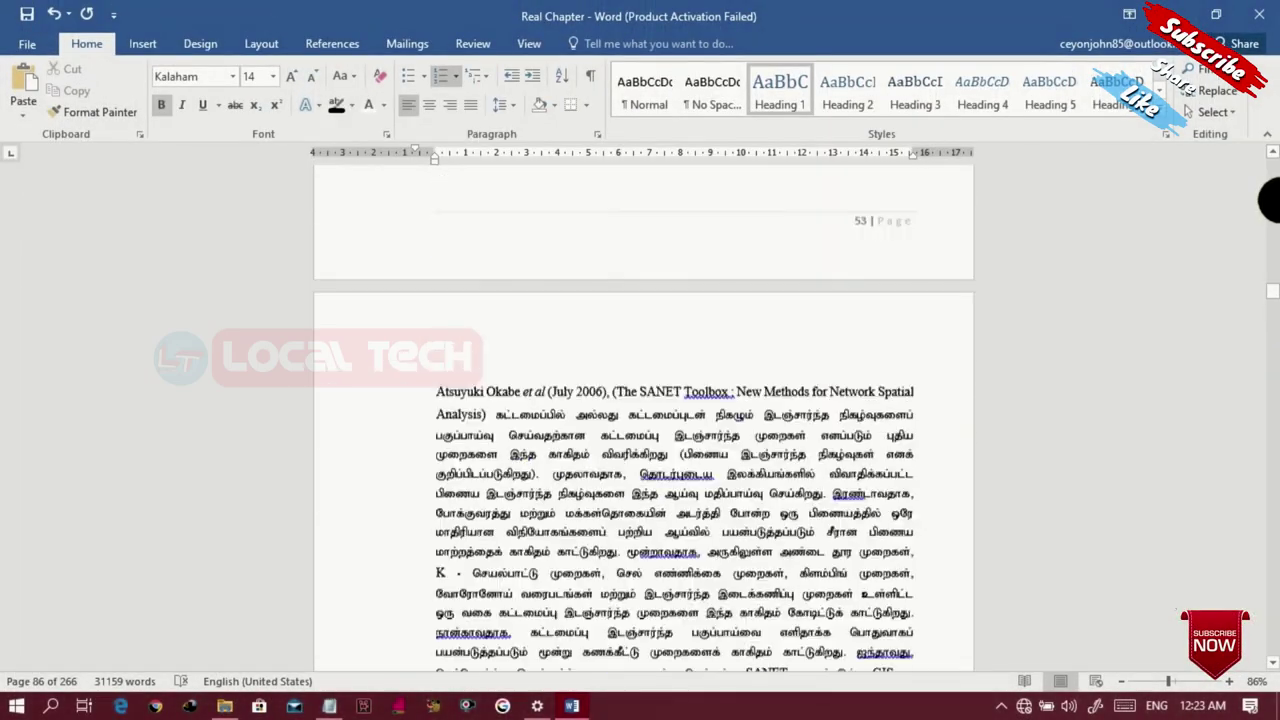
{"action": "mouse_move", "coordinate": [1270, 200]}
{"action": "left_mouse_down"}
{"action": "mouse_move", "coordinate": [1272, 262]}
{"action": "mouse_move", "coordinate": [1269, 195]}
{"action": "left_mouse_up"}
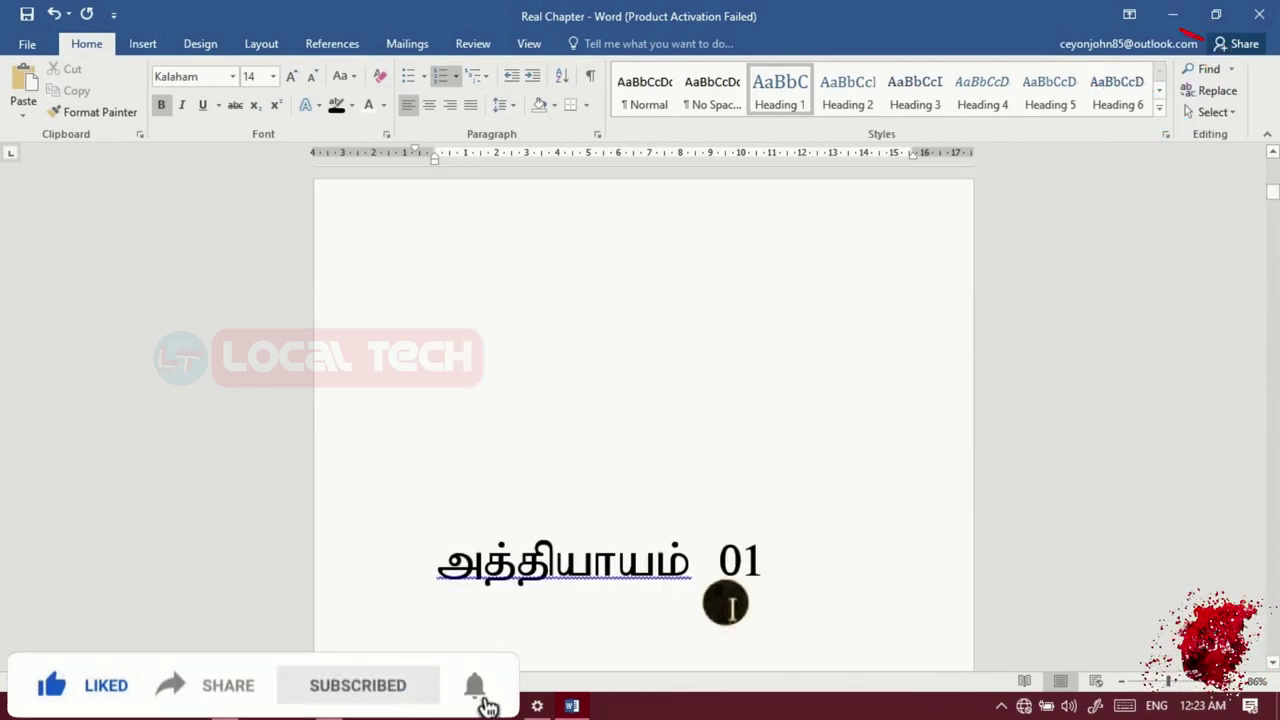
Step: Review the Contents and the list of tables
{"action": "scroll", "coordinate": [640, 420], "scroll_direction": "down", "scroll_amount": 2}
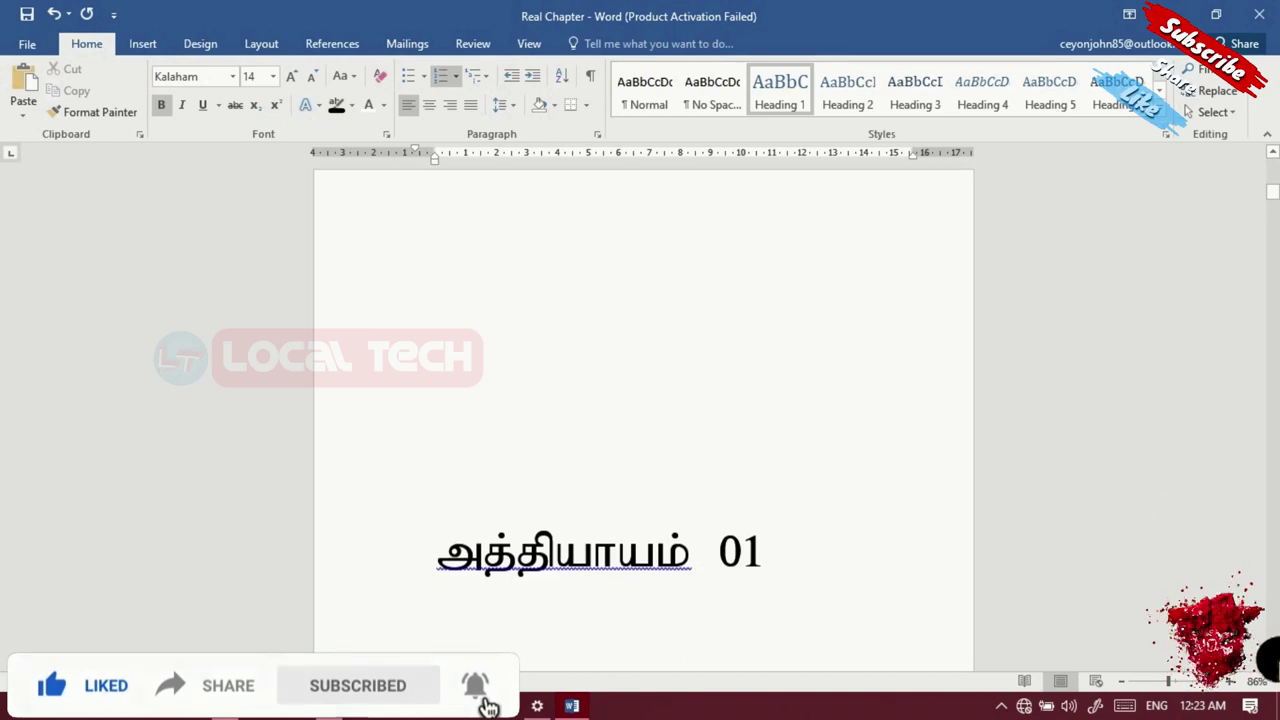
{"action": "scroll", "coordinate": [640, 420], "scroll_direction": "down", "scroll_amount": 8}
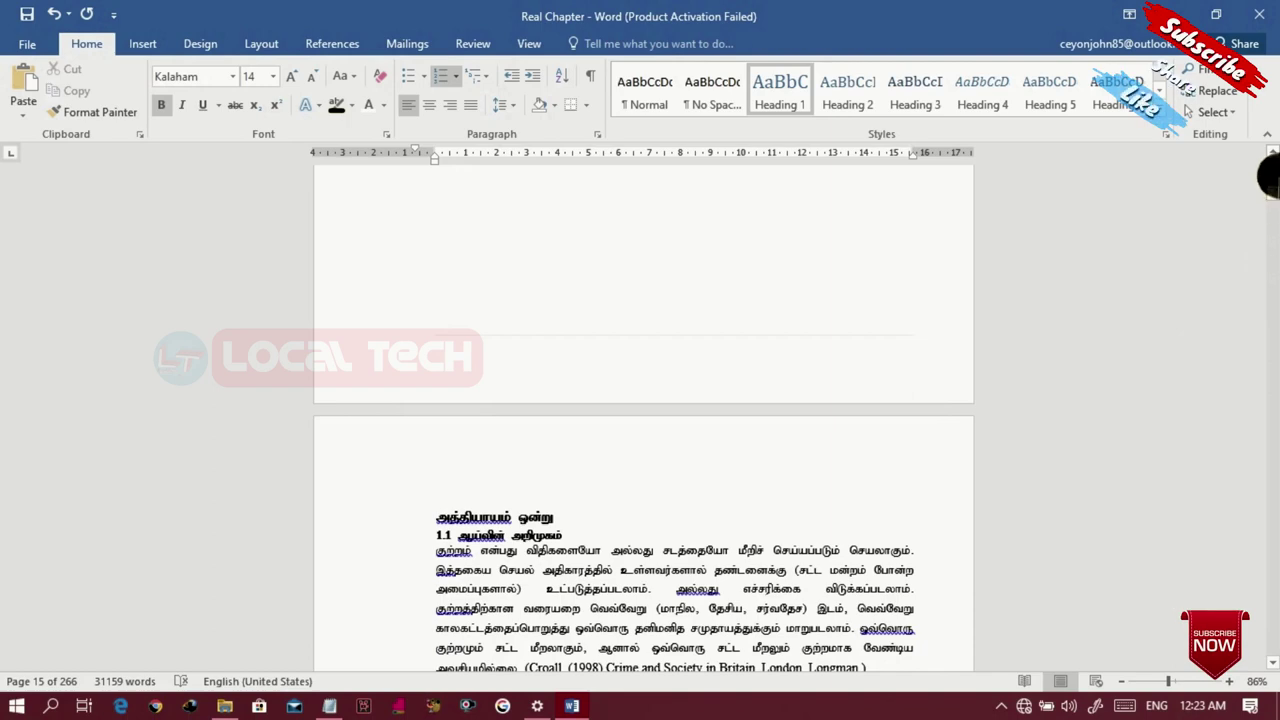
{"action": "scroll", "coordinate": [1268, 176], "scroll_direction": "up", "scroll_amount": 15}
{"action": "scroll", "coordinate": [1268, 176], "scroll_direction": "up", "scroll_amount": 10}
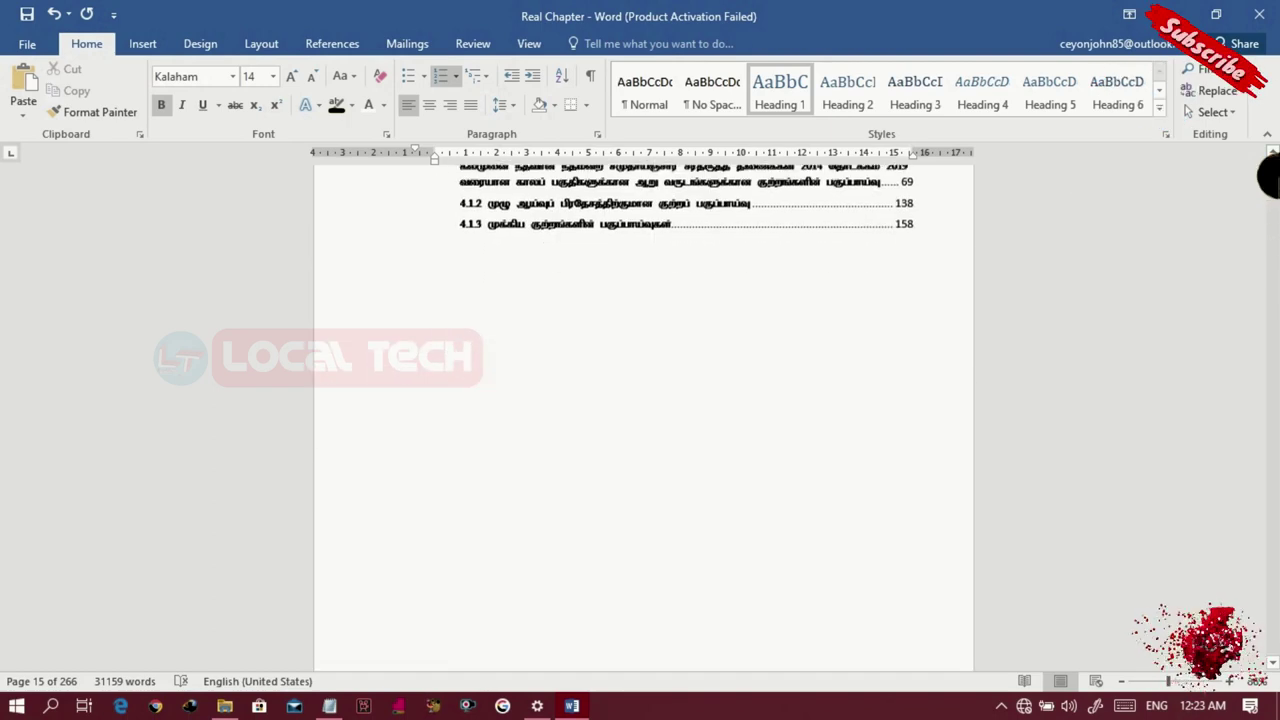
{"action": "scroll", "coordinate": [1268, 176], "scroll_direction": "up", "scroll_amount": 10}
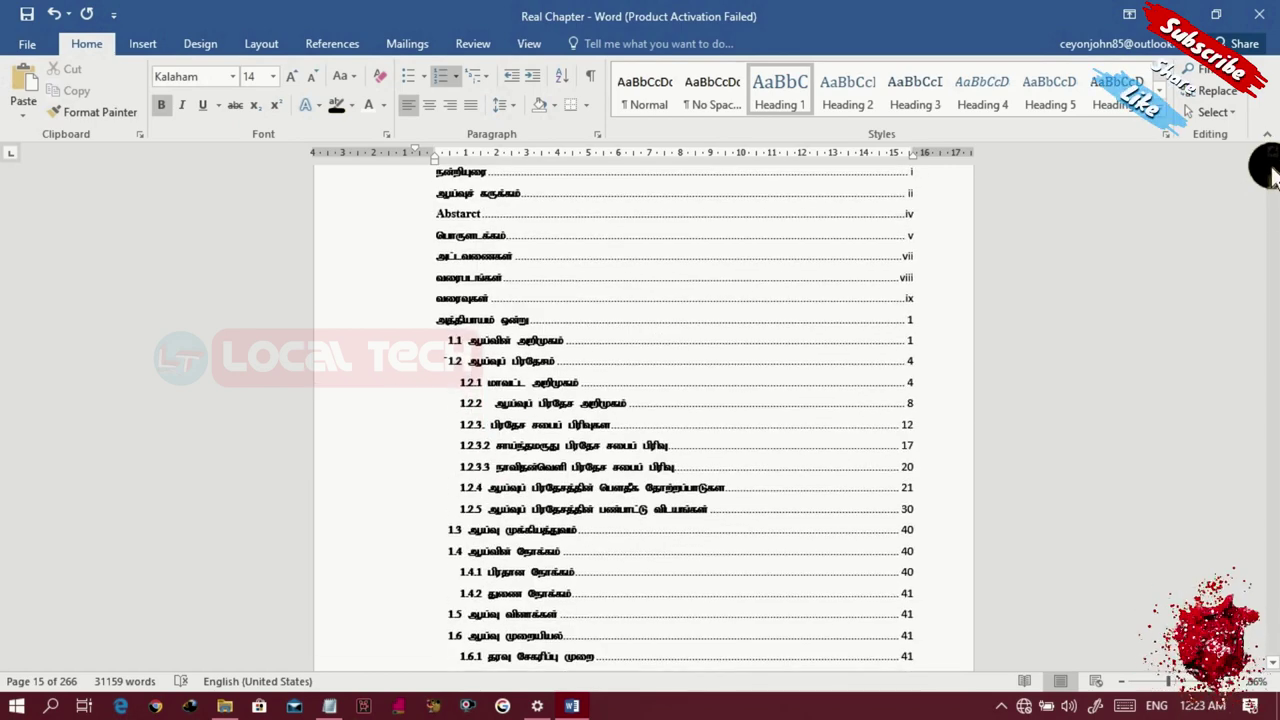
{"action": "scroll", "coordinate": [1268, 176], "scroll_direction": "up", "scroll_amount": 8}
{"action": "scroll", "coordinate": [1268, 658], "scroll_direction": "down", "scroll_amount": 5}
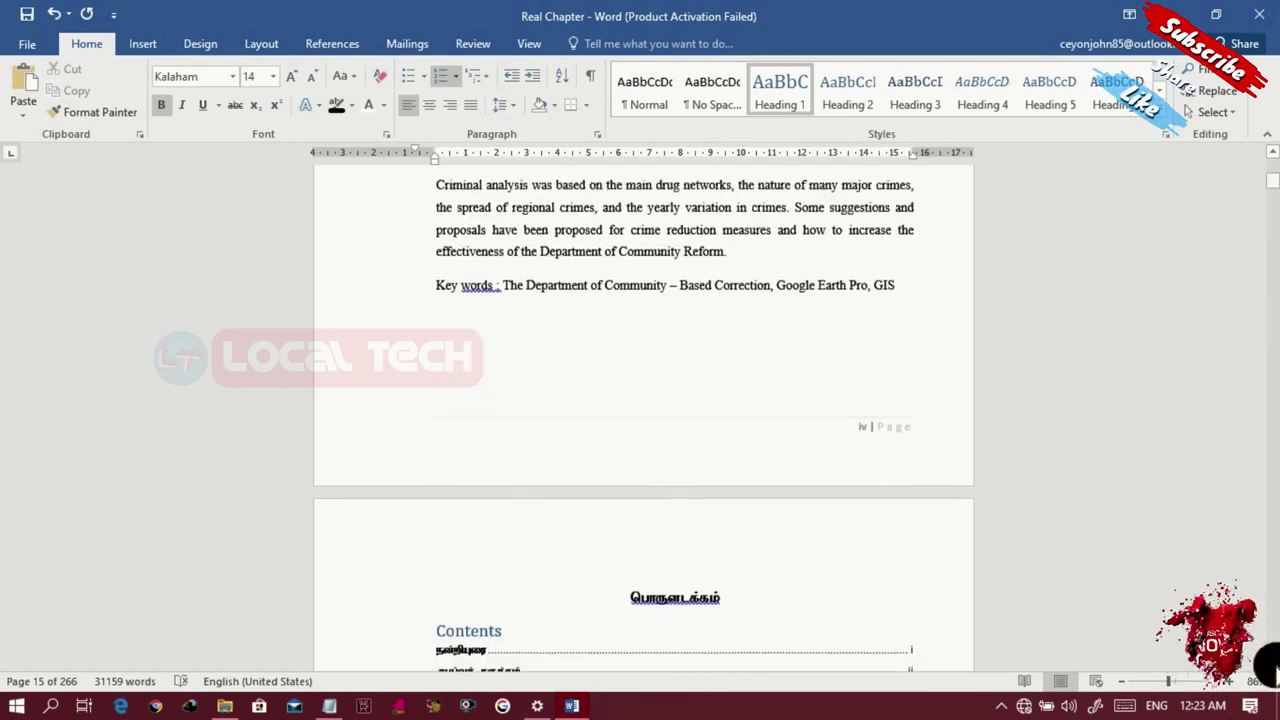
{"action": "scroll", "coordinate": [1268, 665], "scroll_direction": "down", "scroll_amount": 4}
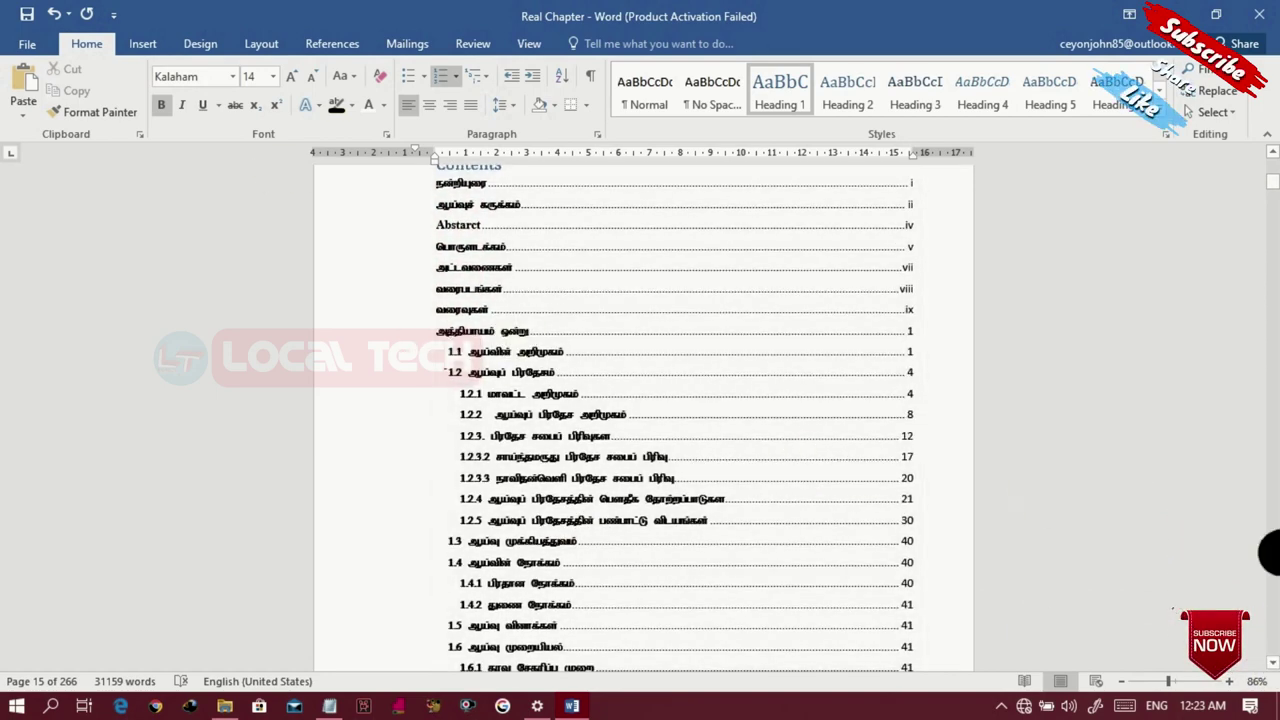
{"action": "scroll", "coordinate": [1268, 660], "scroll_direction": "down", "scroll_amount": 10}
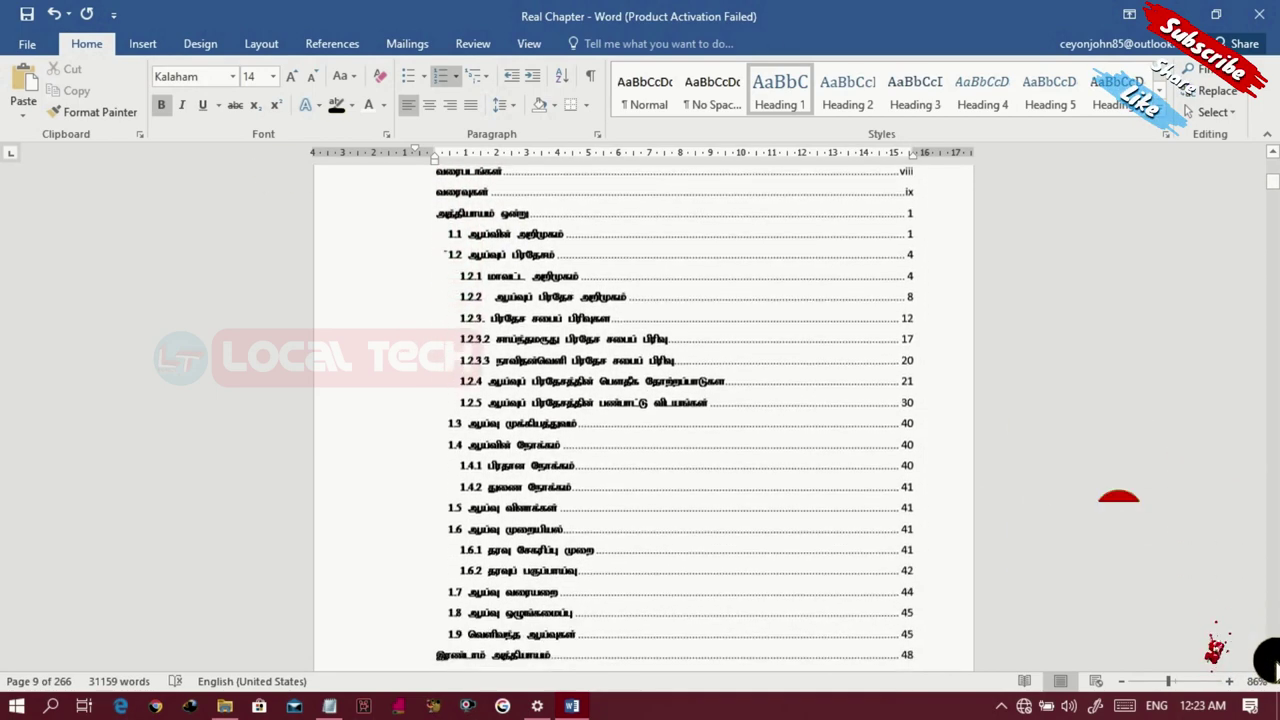
{"action": "scroll", "coordinate": [1265, 660], "scroll_direction": "down", "scroll_amount": 4}
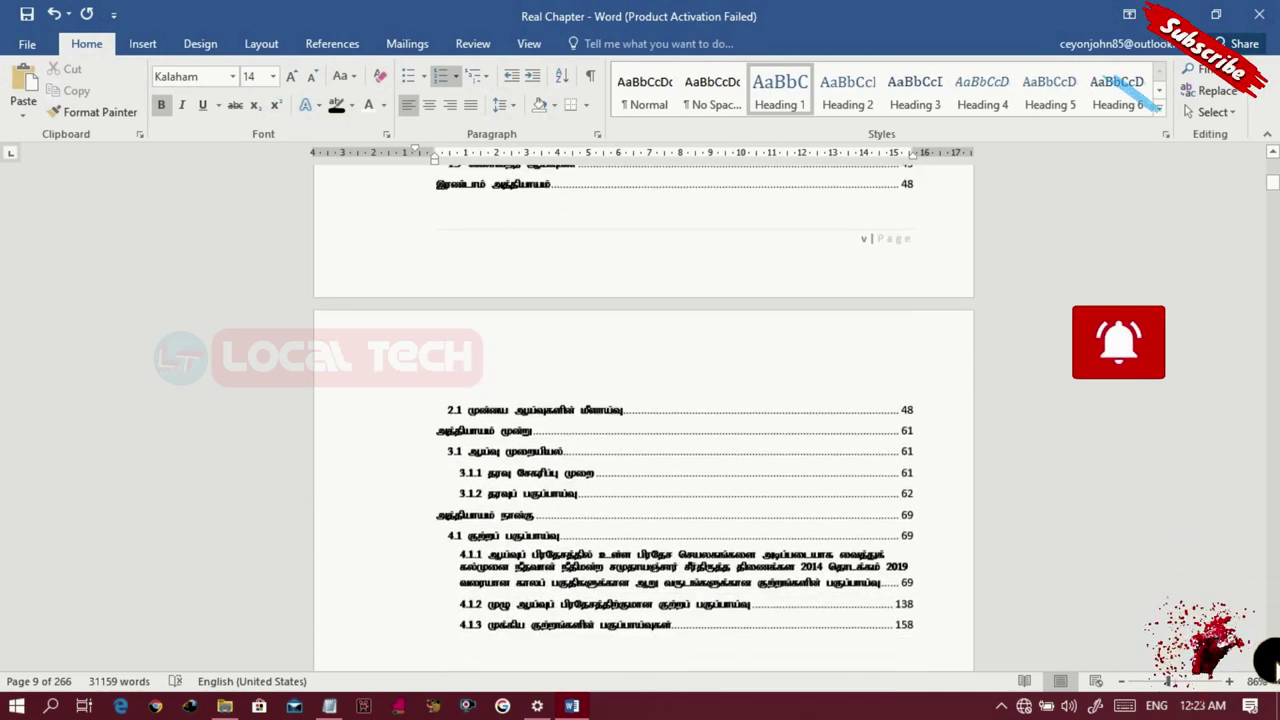
Step: Start an update of the table of contents from the References tab
{"action": "left_click", "coordinate": [555, 478]}
{"action": "left_click", "coordinate": [1077, 620]}
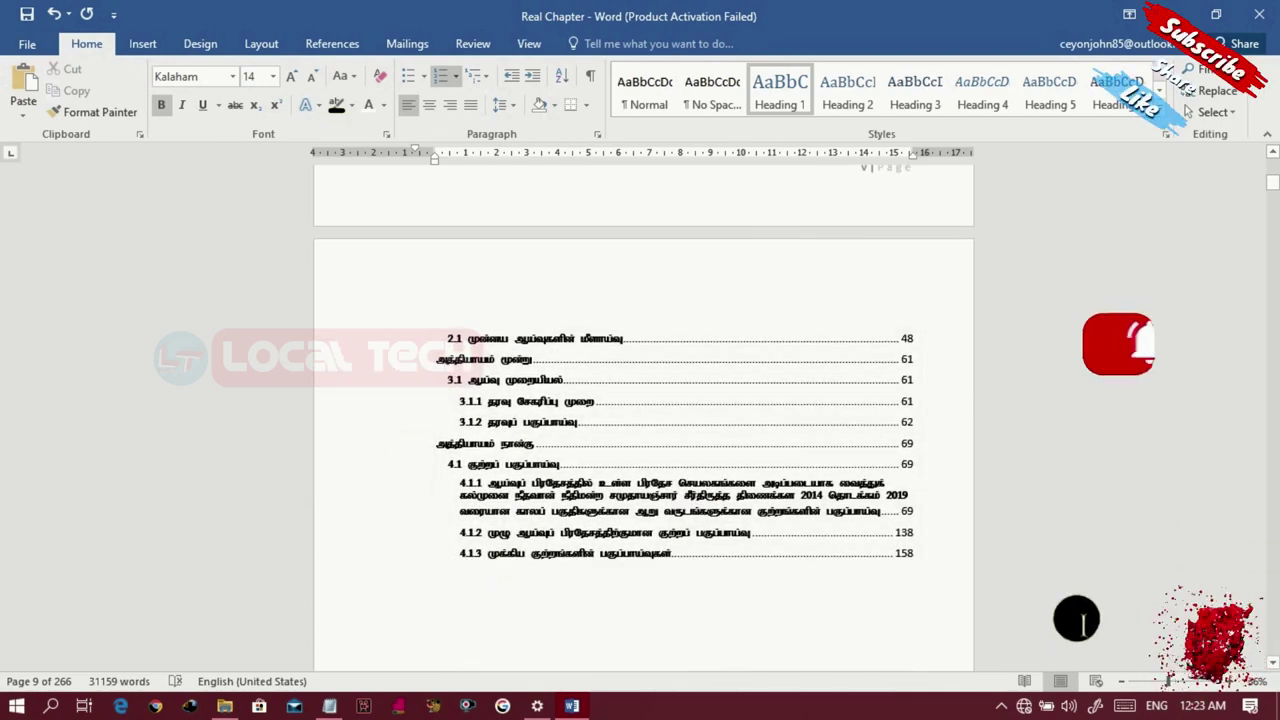
{"action": "scroll", "coordinate": [1270, 620], "scroll_direction": "down", "scroll_amount": 20}
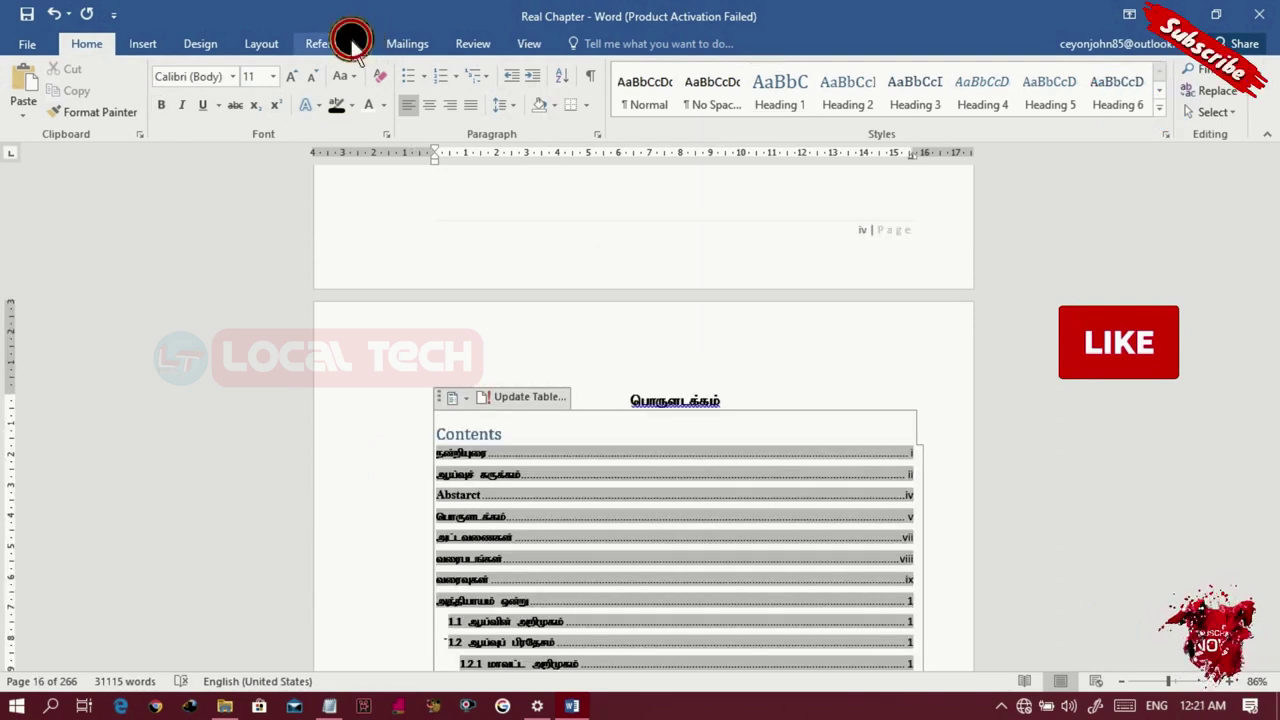
{"action": "left_click", "coordinate": [350, 44]}
{"action": "left_click", "coordinate": [97, 92]}
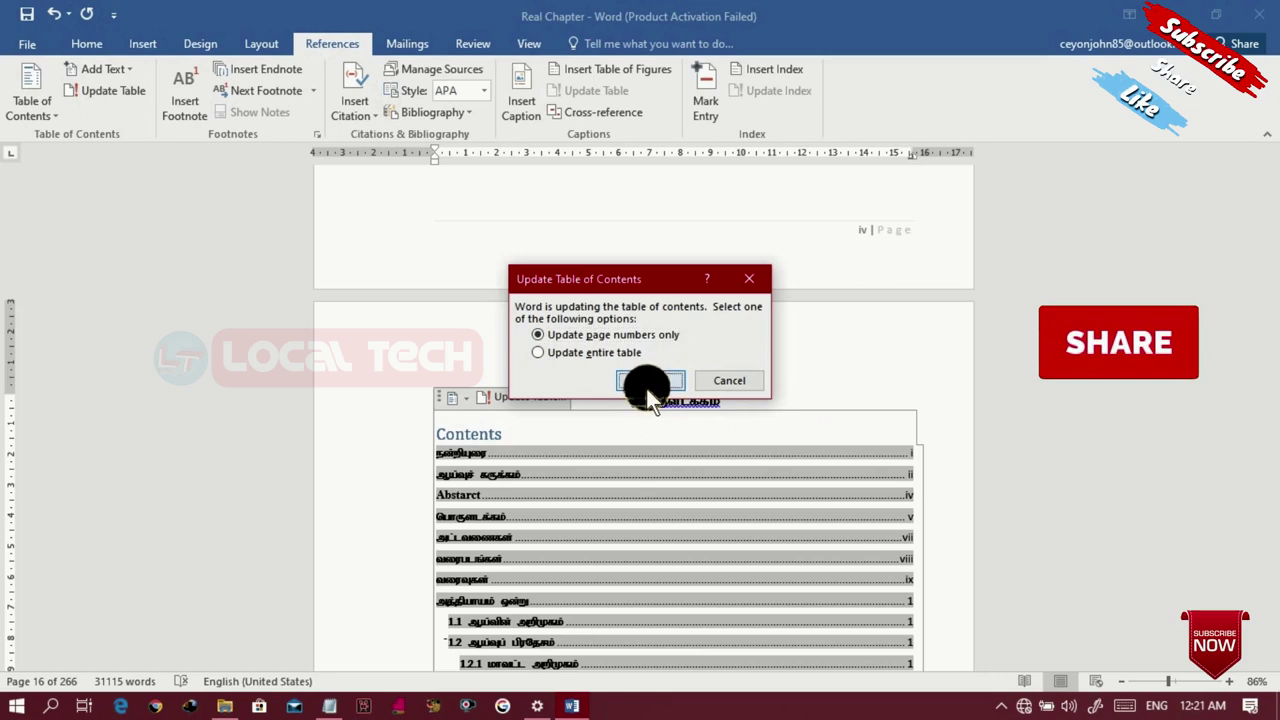
Step: Update only the table of contents page numbers
{"action": "left_click", "coordinate": [648, 382]}
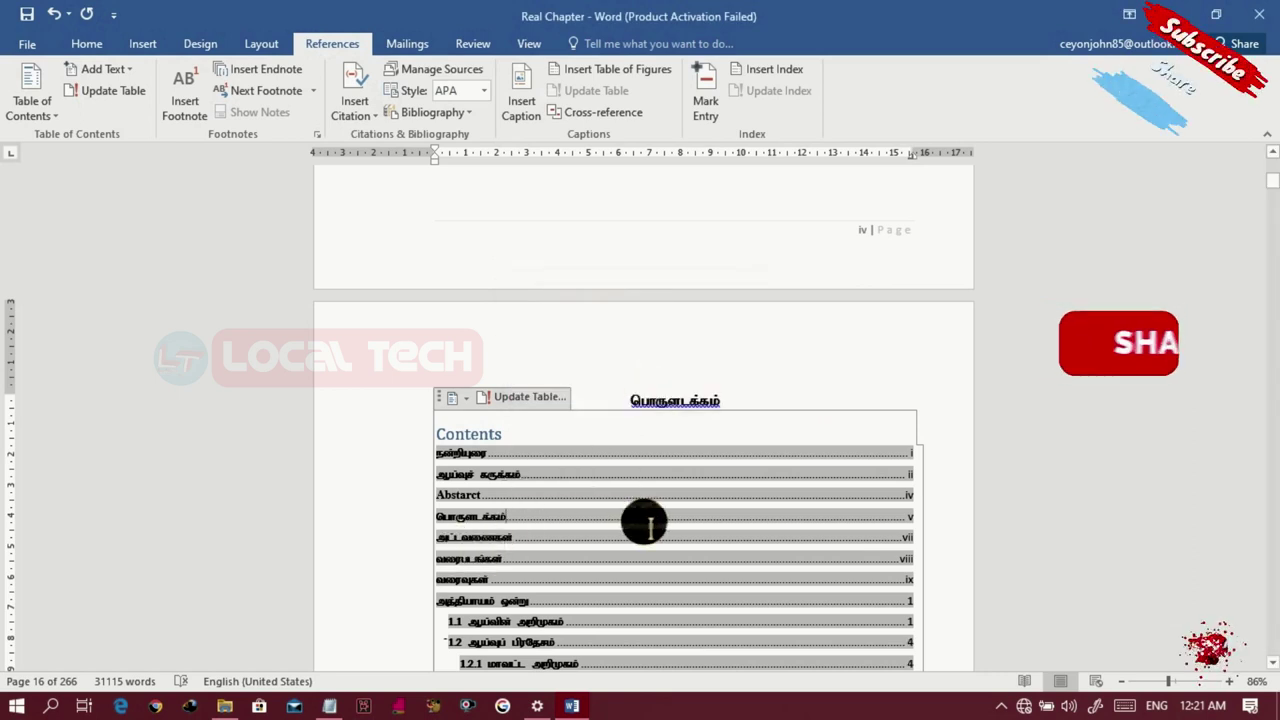
{"action": "left_click", "coordinate": [83, 89]}
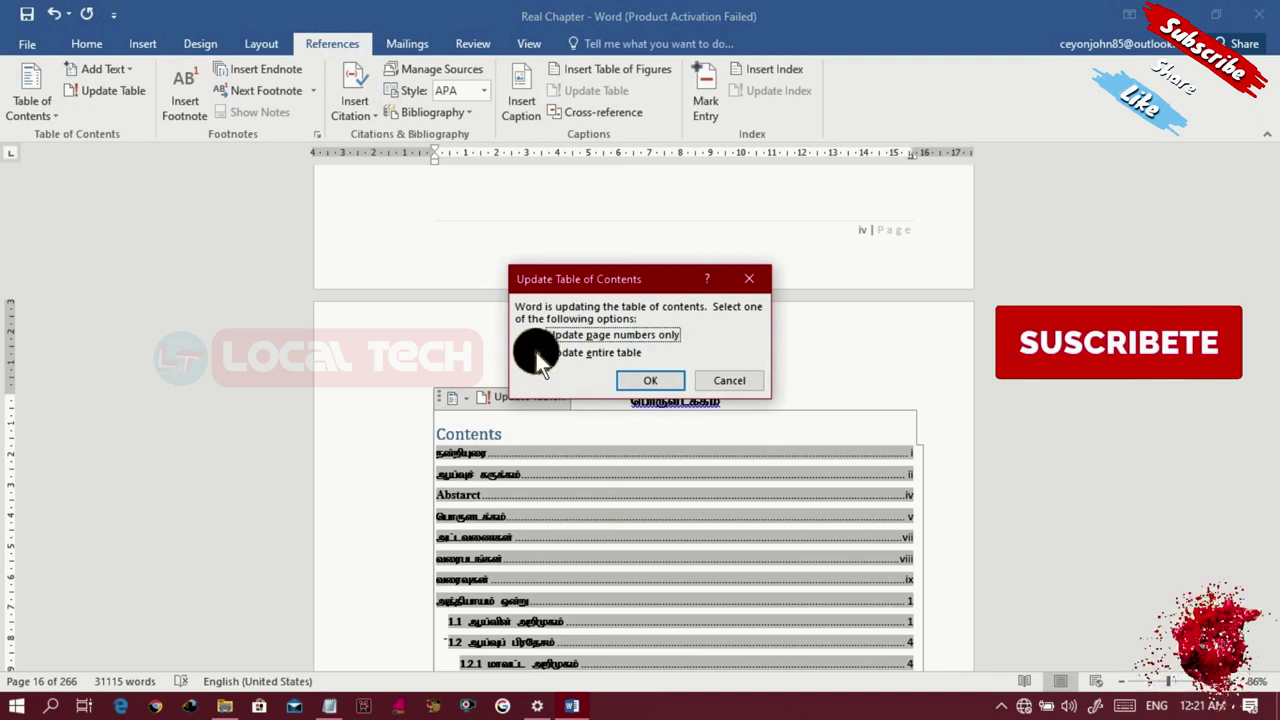
{"action": "left_click", "coordinate": [660, 380]}
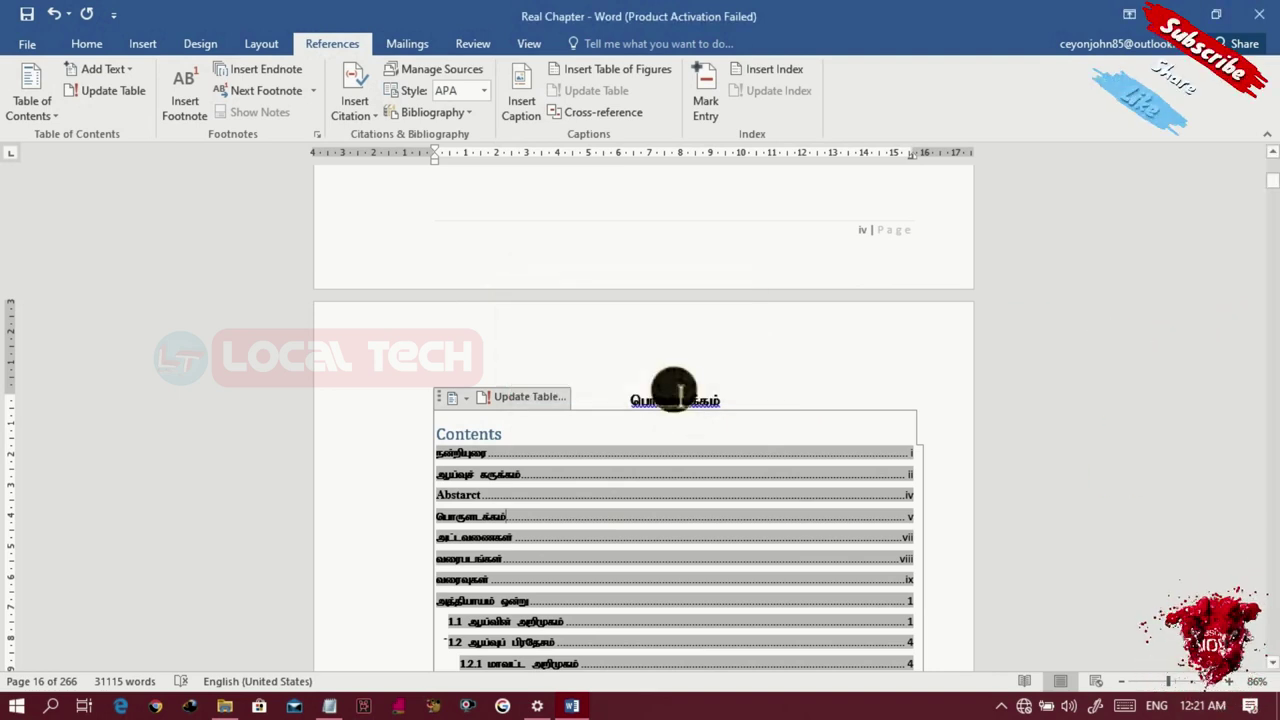
Step: Rebuild the entire table of contents and check its entries through 4.1.3
{"action": "left_click", "coordinate": [100, 98]}
{"action": "left_click", "coordinate": [540, 353]}
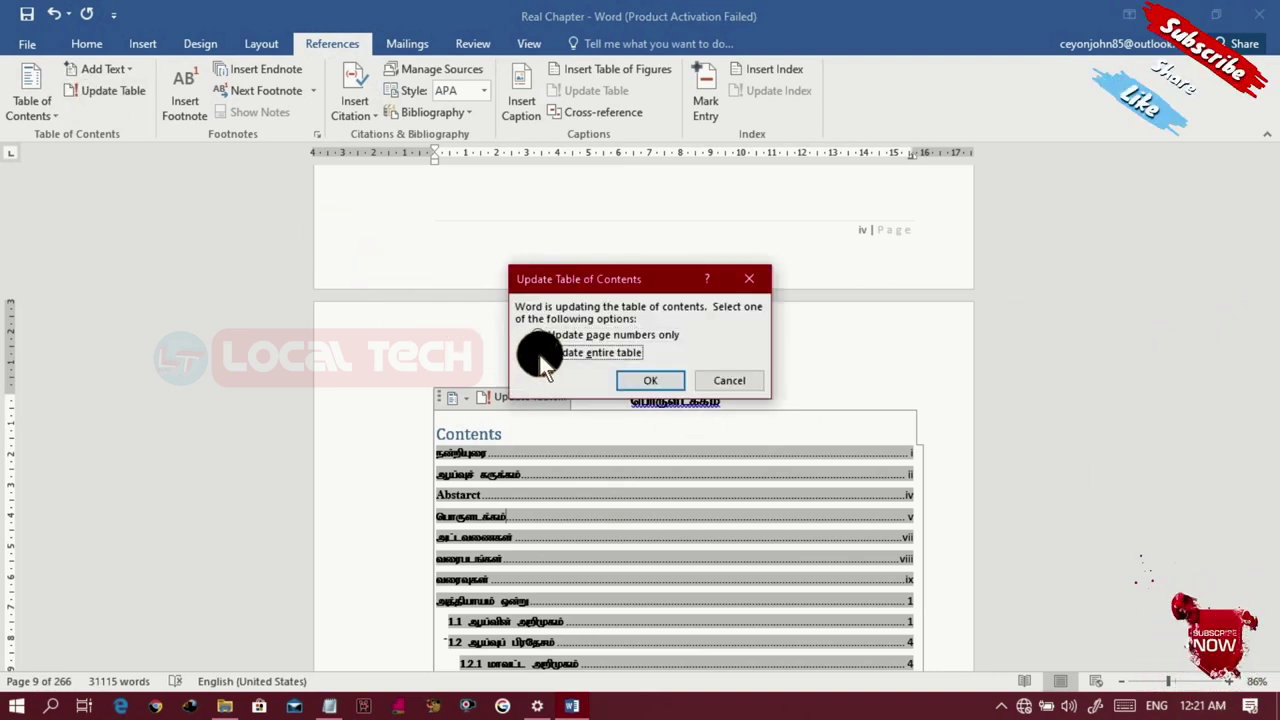
{"action": "left_click", "coordinate": [648, 380]}
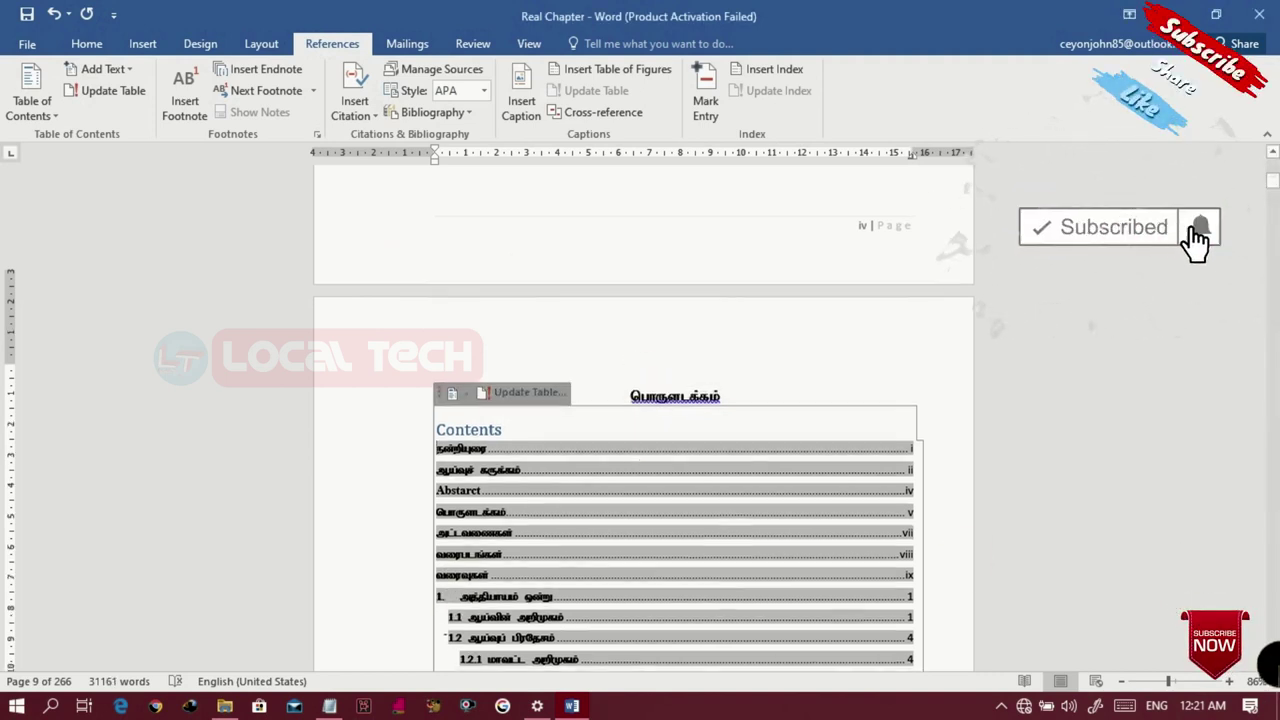
{"action": "scroll", "coordinate": [640, 420], "scroll_direction": "down", "scroll_amount": 5}
{"action": "scroll", "coordinate": [640, 420], "scroll_direction": "down", "scroll_amount": 8}
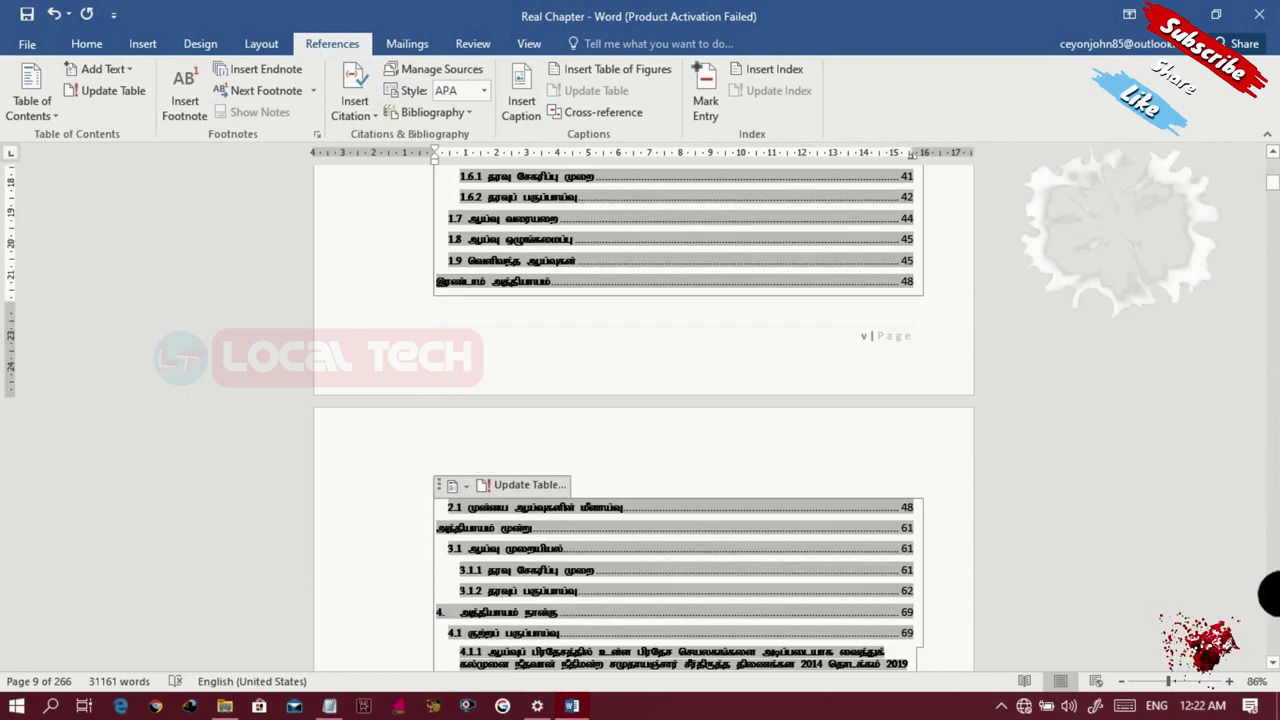
{"action": "scroll", "coordinate": [640, 420], "scroll_direction": "up", "scroll_amount": 3}
{"action": "scroll", "coordinate": [1268, 150], "scroll_direction": "up", "scroll_amount": 7}
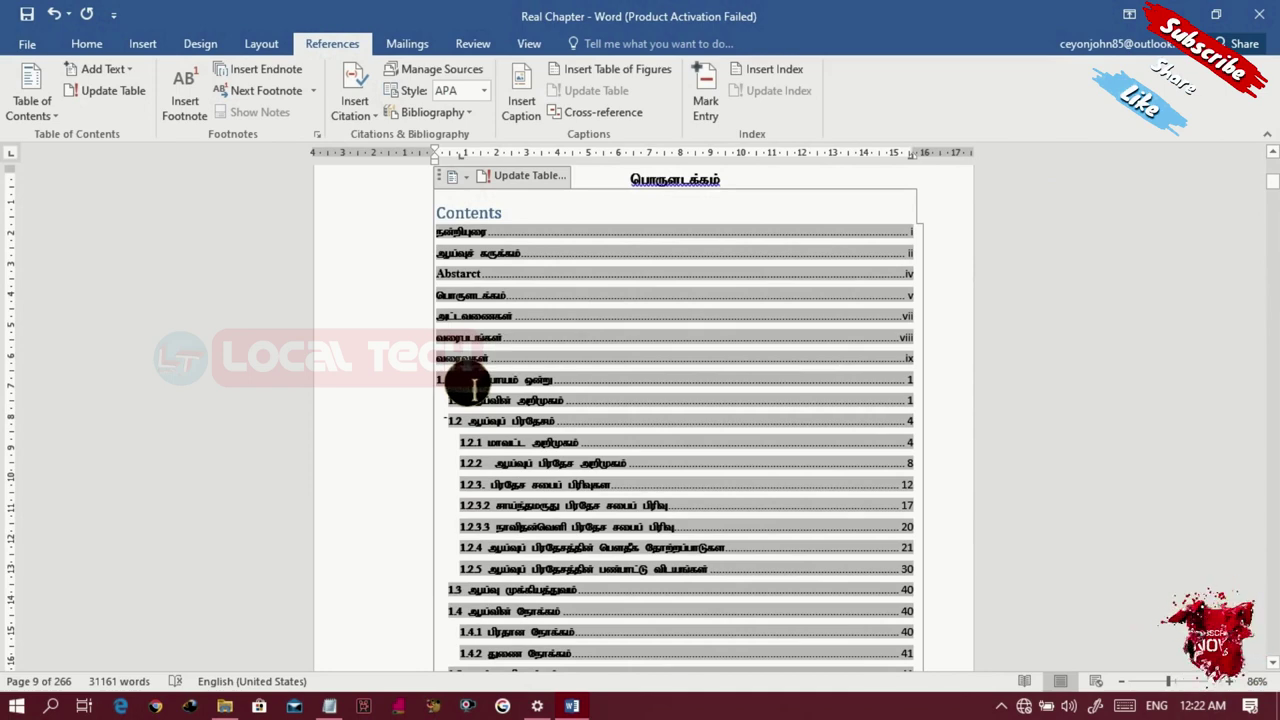
{"action": "scroll", "coordinate": [640, 420], "scroll_direction": "down", "scroll_amount": 10}
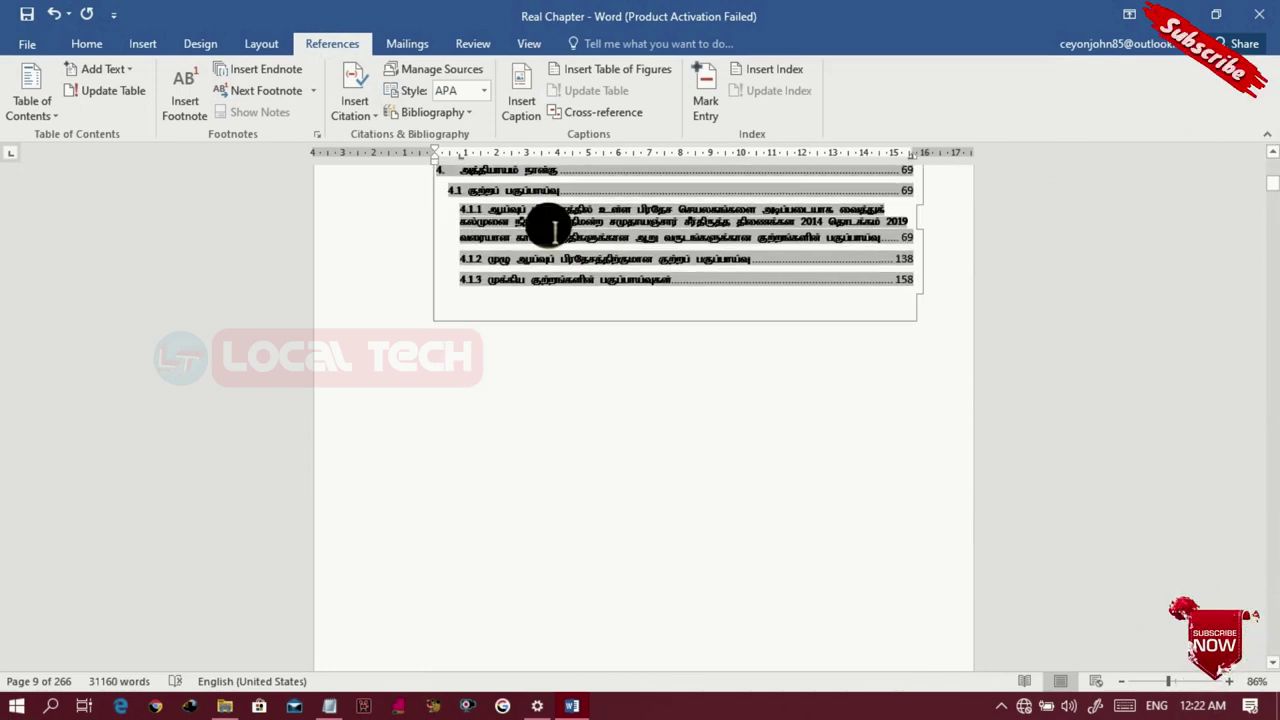
{"action": "scroll", "coordinate": [487, 238], "scroll_direction": "up", "scroll_amount": 3}
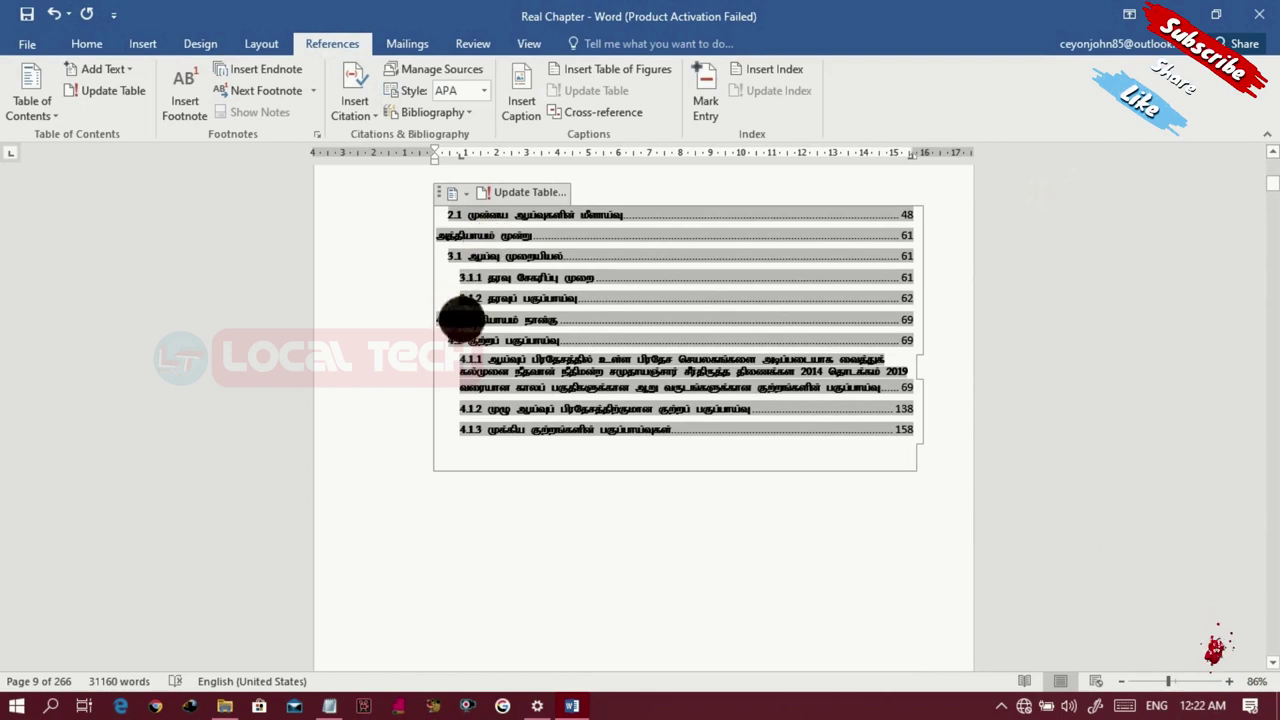
{"action": "key", "text": "Delete"}
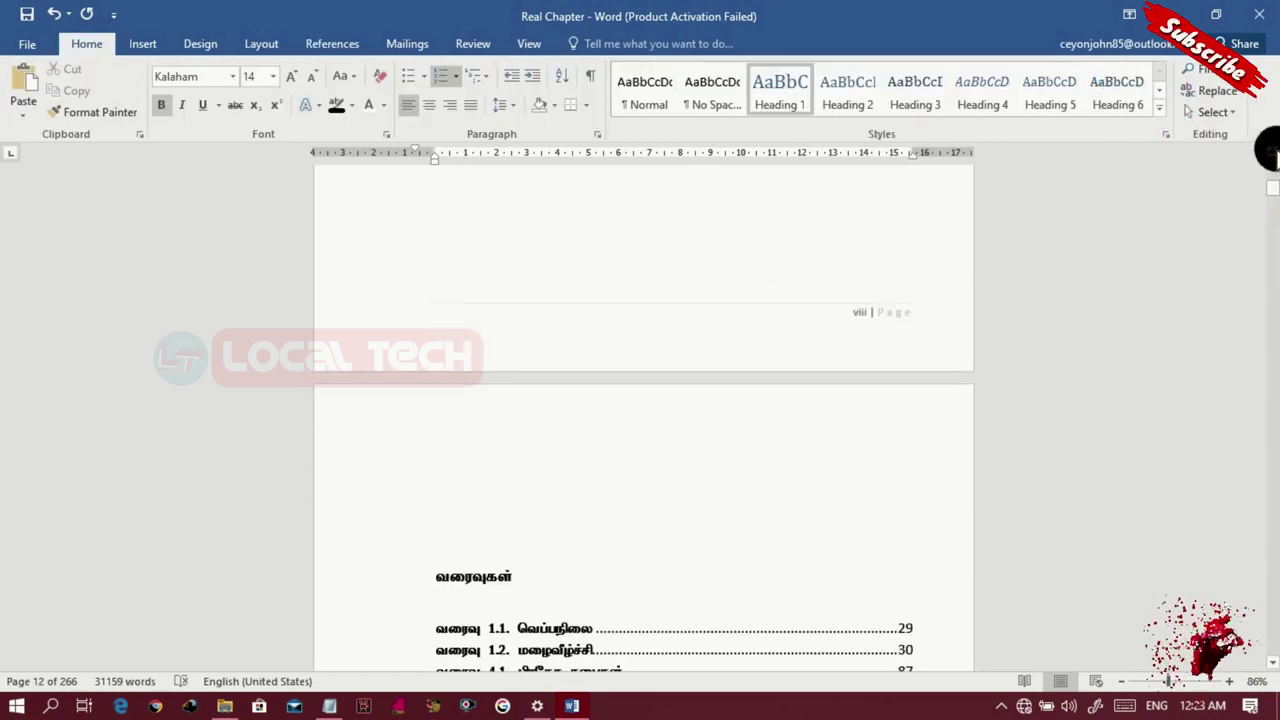
Step: Scroll up to the வரைபடங்கள் figure list, then down to the வரைவுகள் chart list to check them
{"action": "scroll", "coordinate": [1272, 156], "scroll_direction": "up", "scroll_amount": 6}
{"action": "scroll", "coordinate": [1268, 156], "scroll_direction": "up", "scroll_amount": 3}
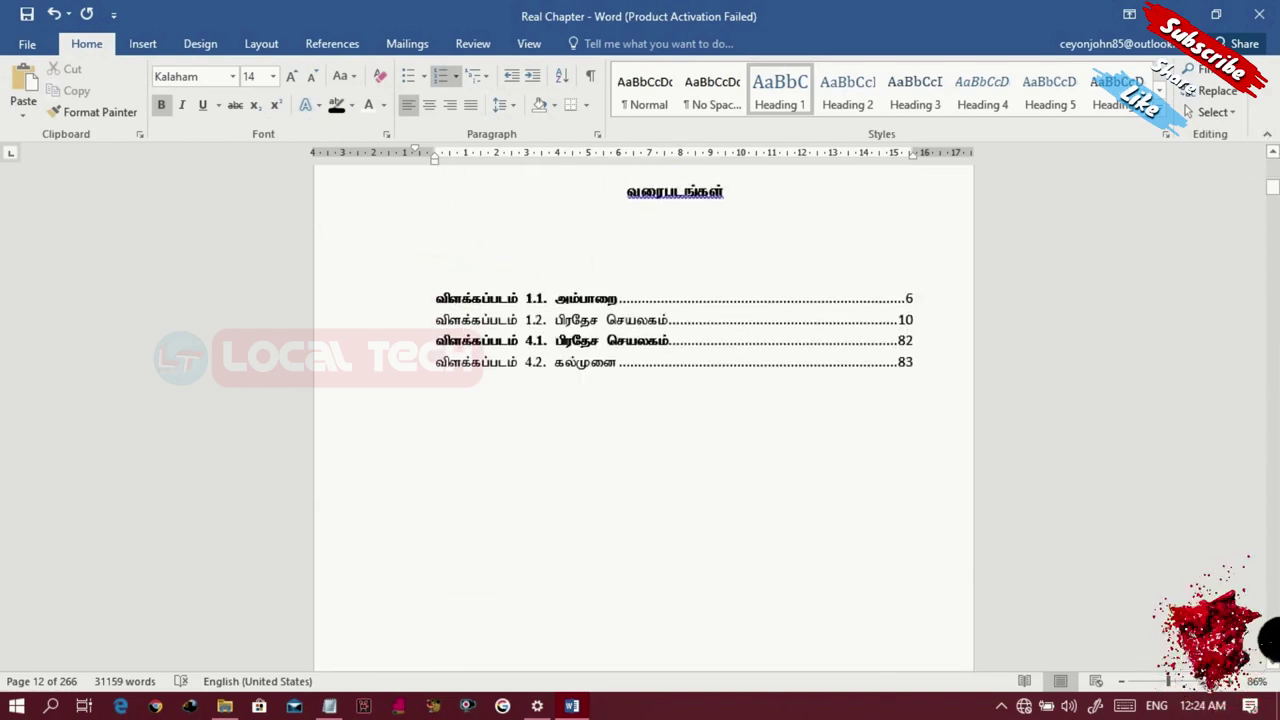
{"action": "scroll", "coordinate": [643, 420], "scroll_direction": "down", "scroll_amount": 10}
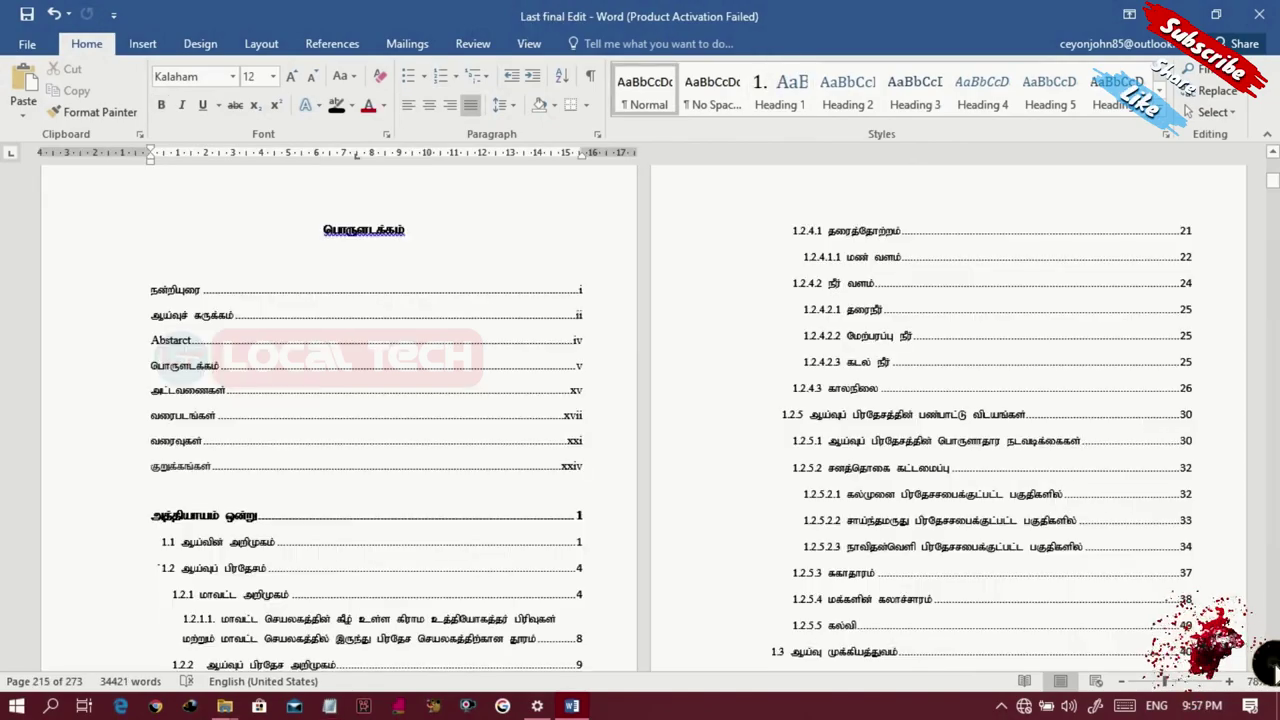
{"action": "scroll", "coordinate": [1268, 662], "scroll_direction": "down", "scroll_amount": 15}
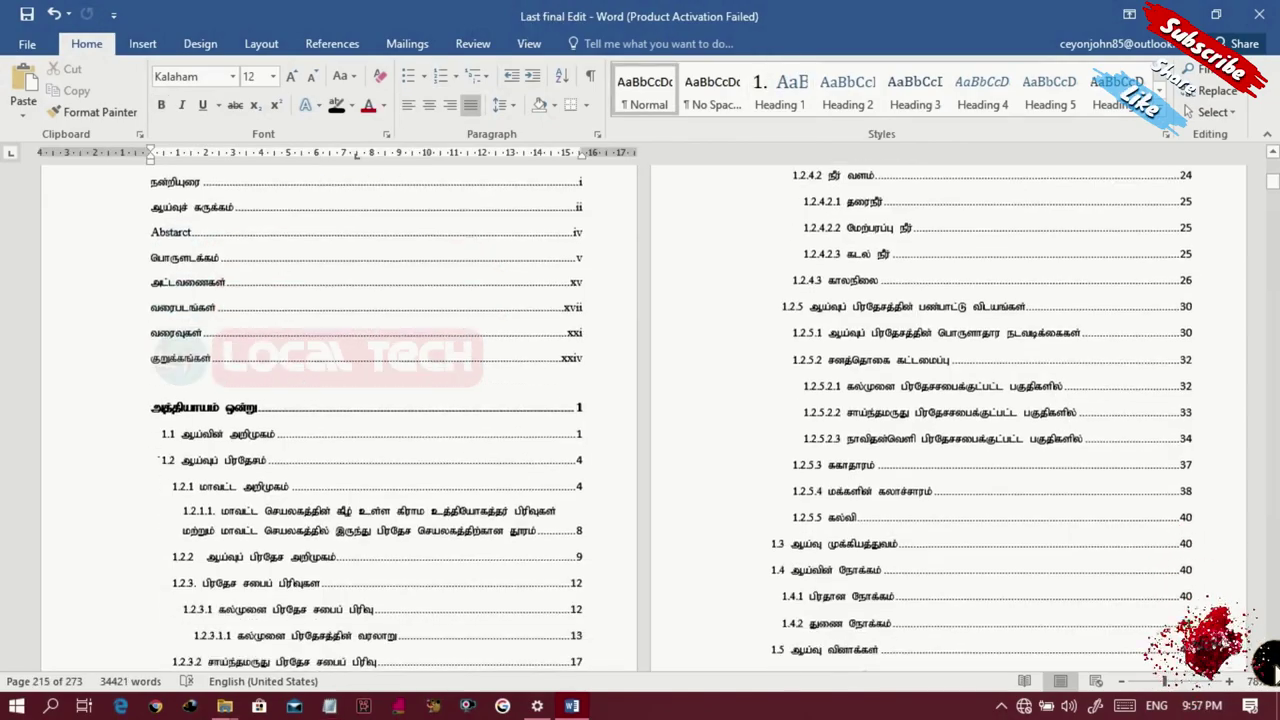
{"action": "scroll", "coordinate": [1266, 660], "scroll_direction": "down", "scroll_amount": 15}
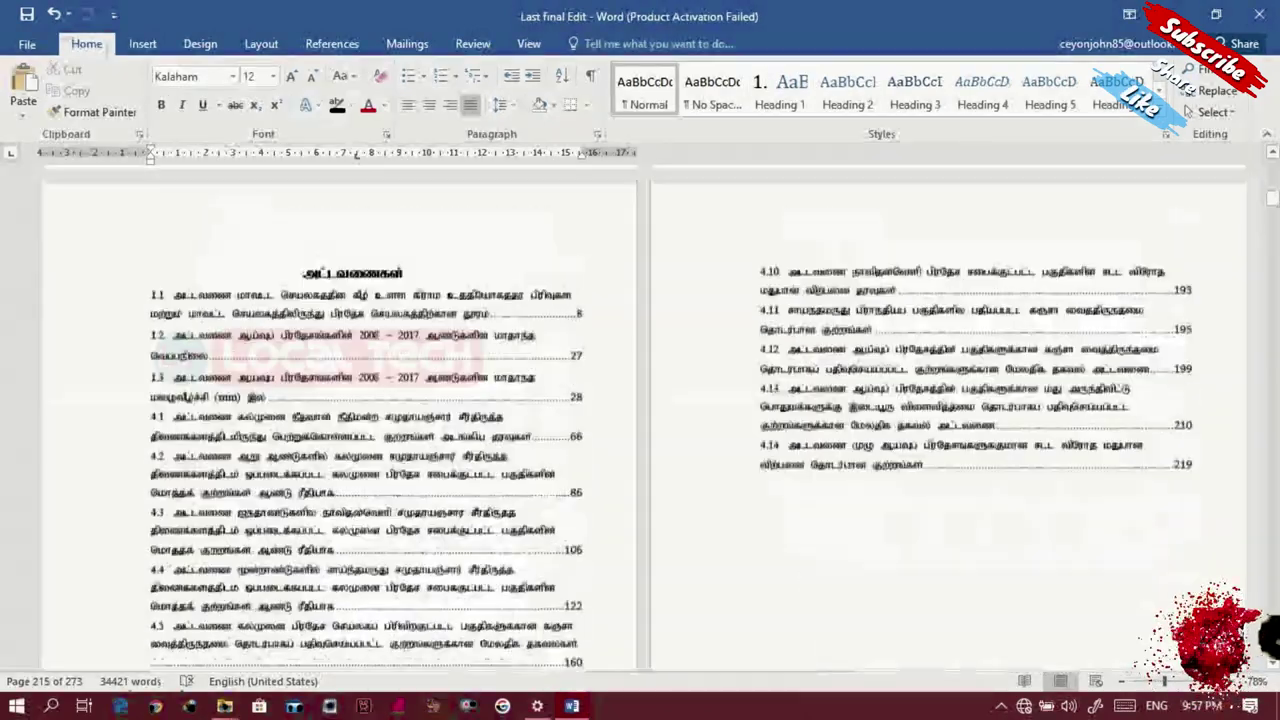
{"action": "scroll", "coordinate": [1266, 545], "scroll_direction": "down", "scroll_amount": 6}
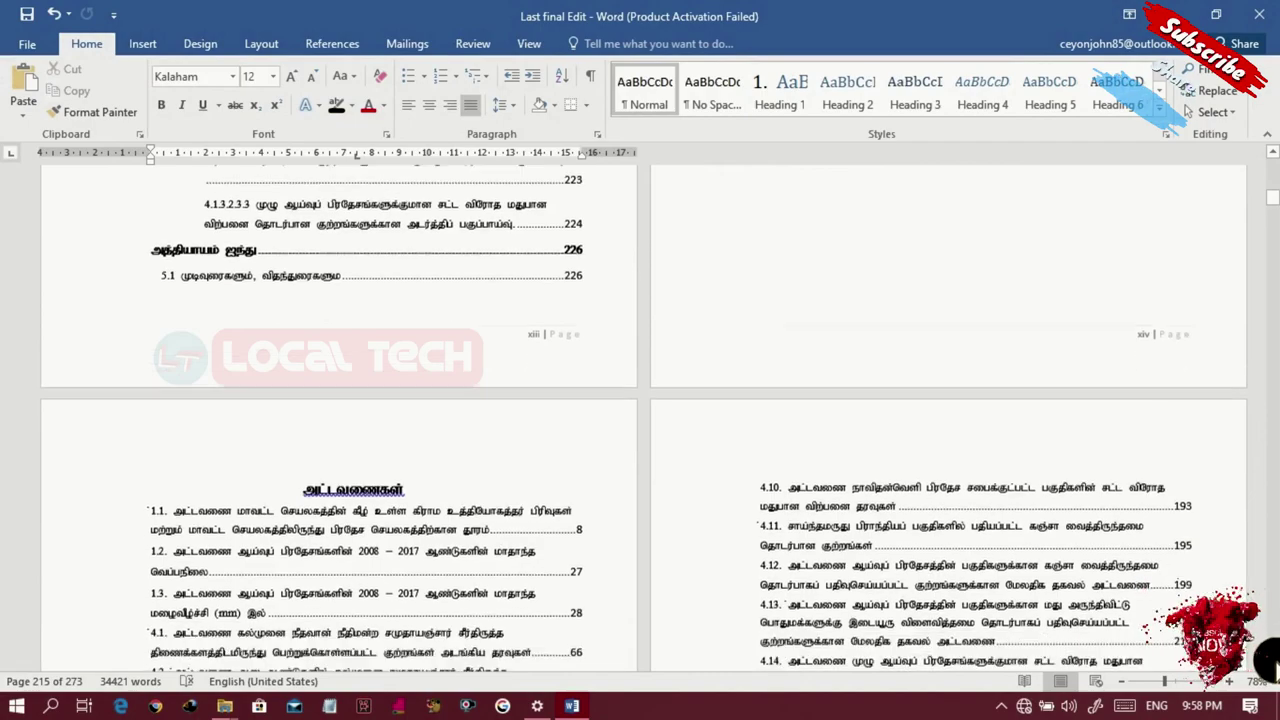
{"action": "scroll", "coordinate": [950, 450], "scroll_direction": "down", "scroll_amount": 10}
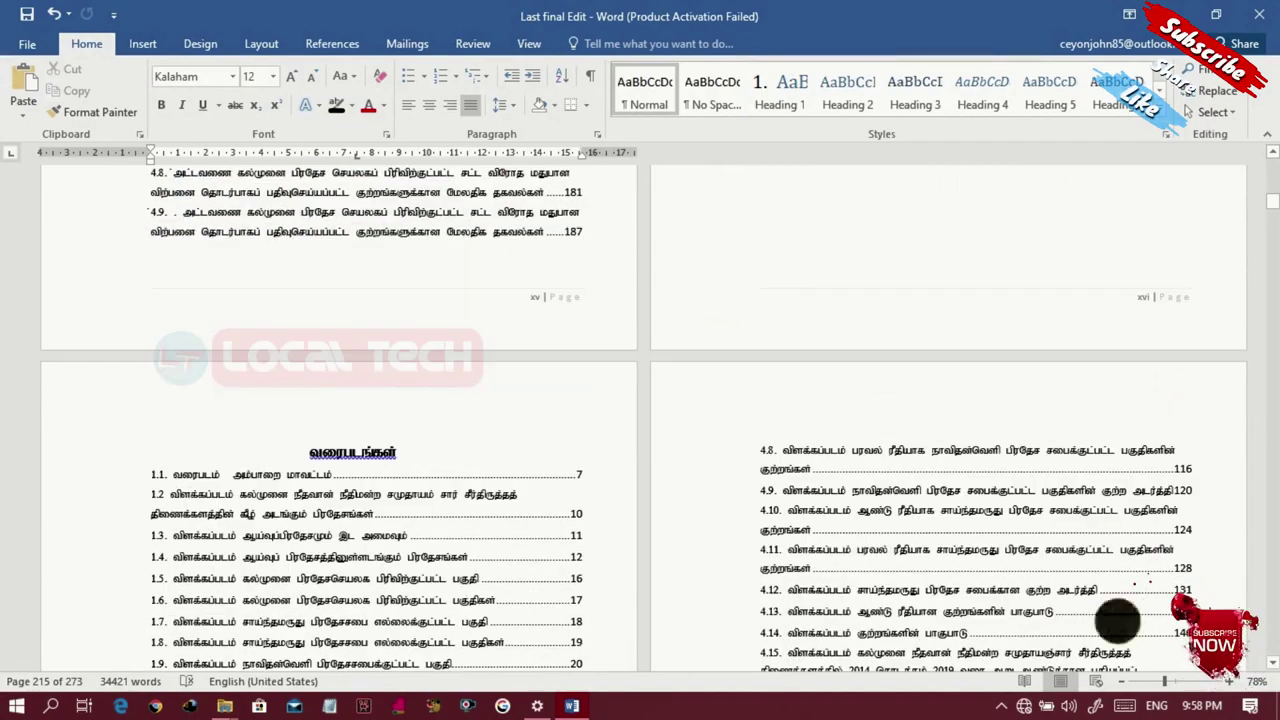
{"action": "scroll", "coordinate": [459, 460], "scroll_direction": "down", "scroll_amount": 12}
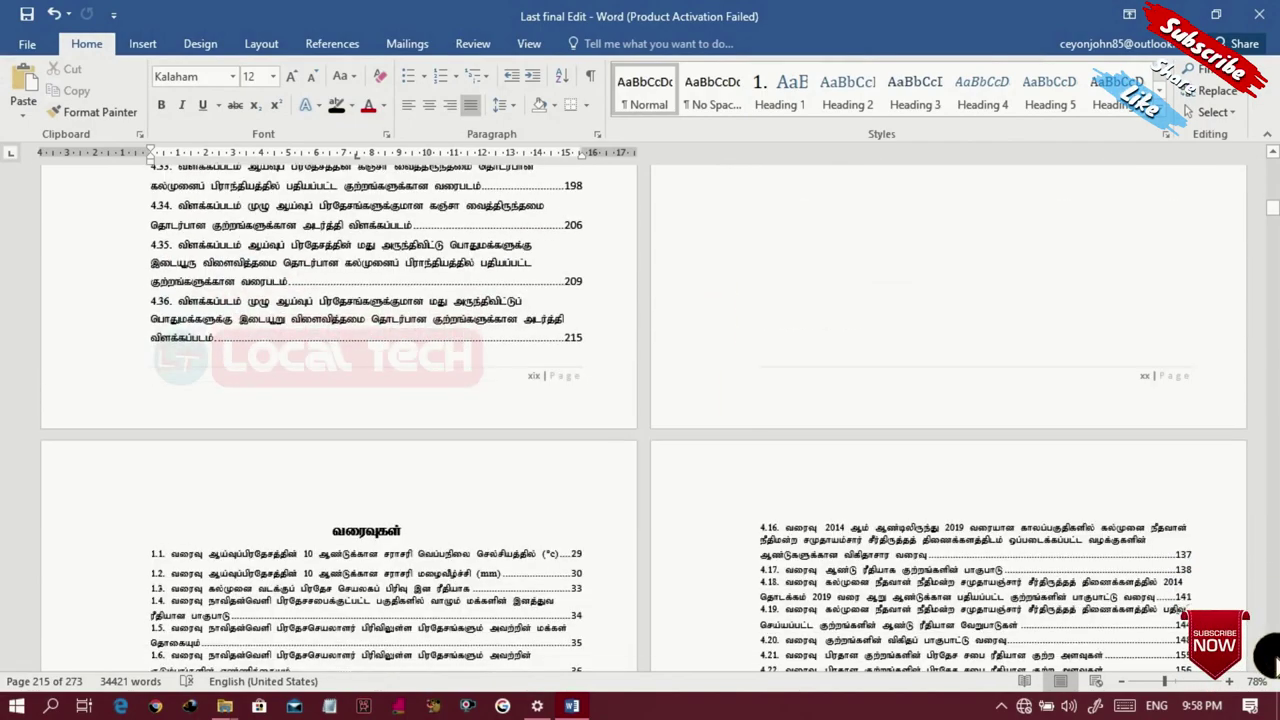
{"action": "key", "text": "ctrl+a"}
{"action": "left_click", "coordinate": [272, 76]}
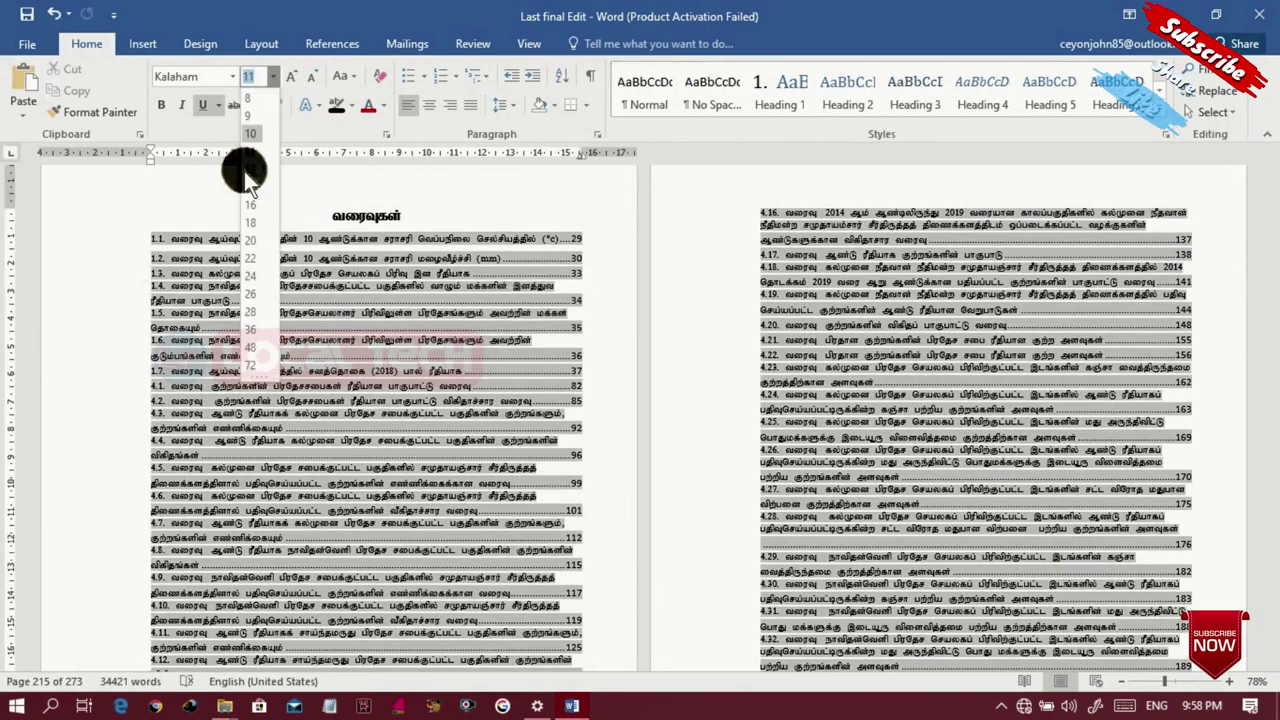
{"action": "left_click", "coordinate": [447, 215]}
{"action": "scroll", "coordinate": [1270, 150], "scroll_direction": "up", "scroll_amount": 10}
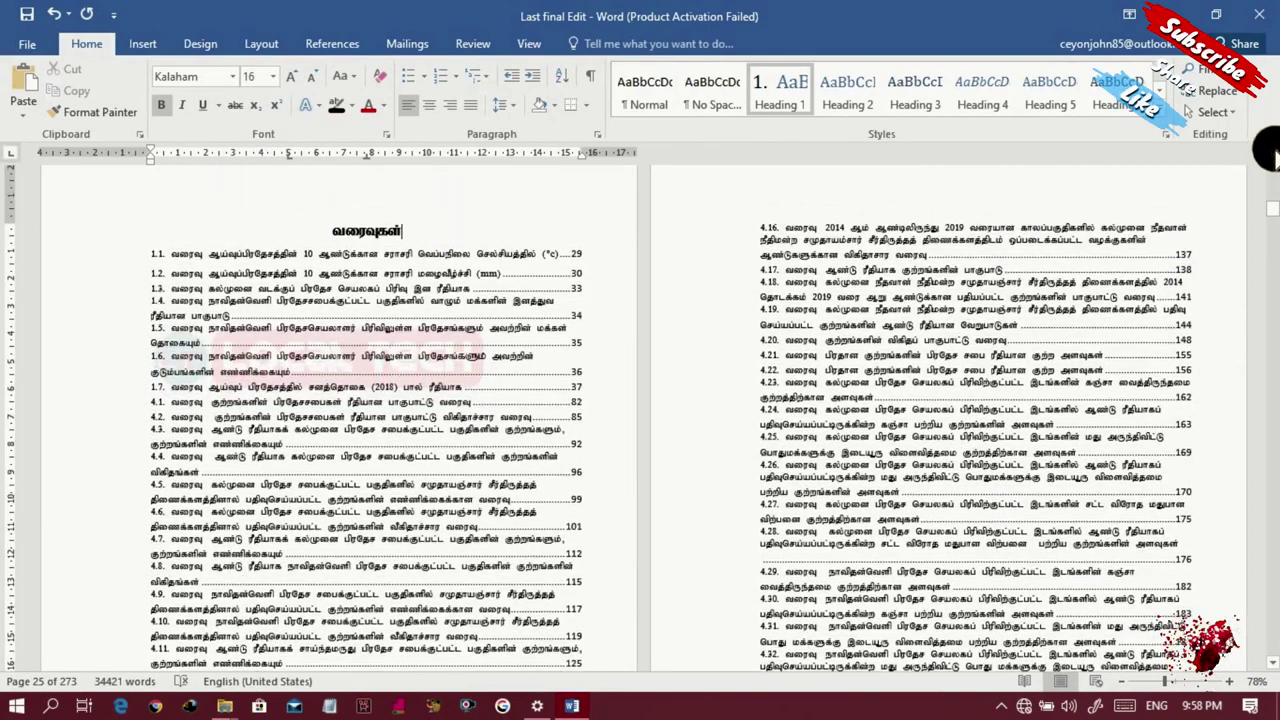
{"action": "scroll", "coordinate": [1267, 146], "scroll_direction": "down", "scroll_amount": 8}
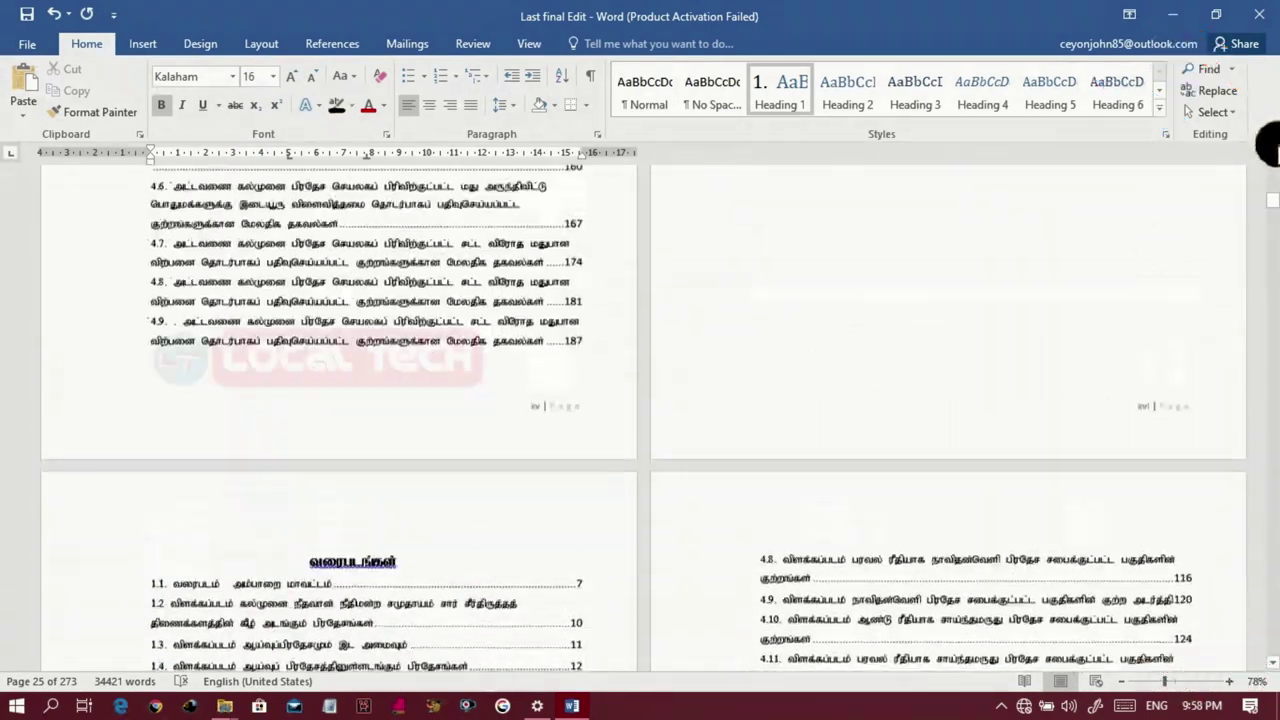